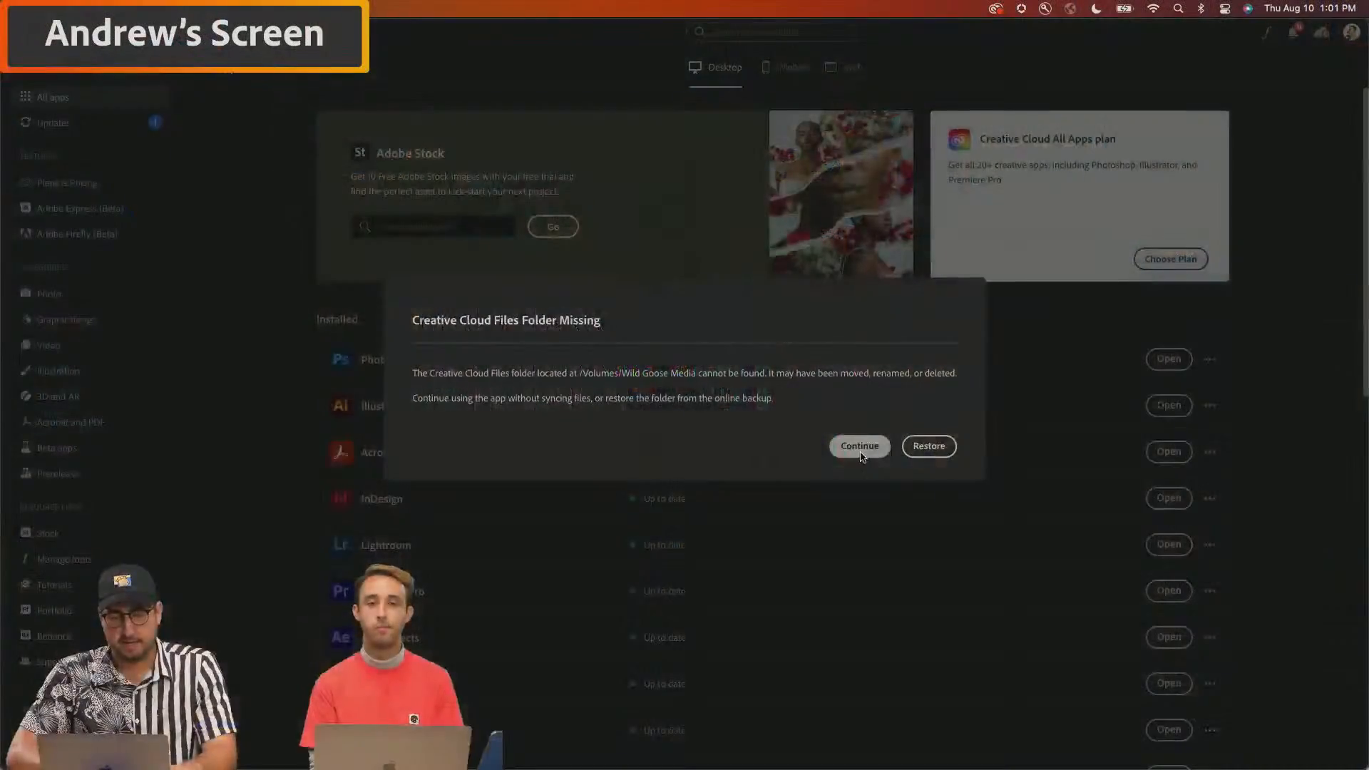
Continue without syncing the missing Creative Cloud files folder and show the beta apps category.
click(862, 450)
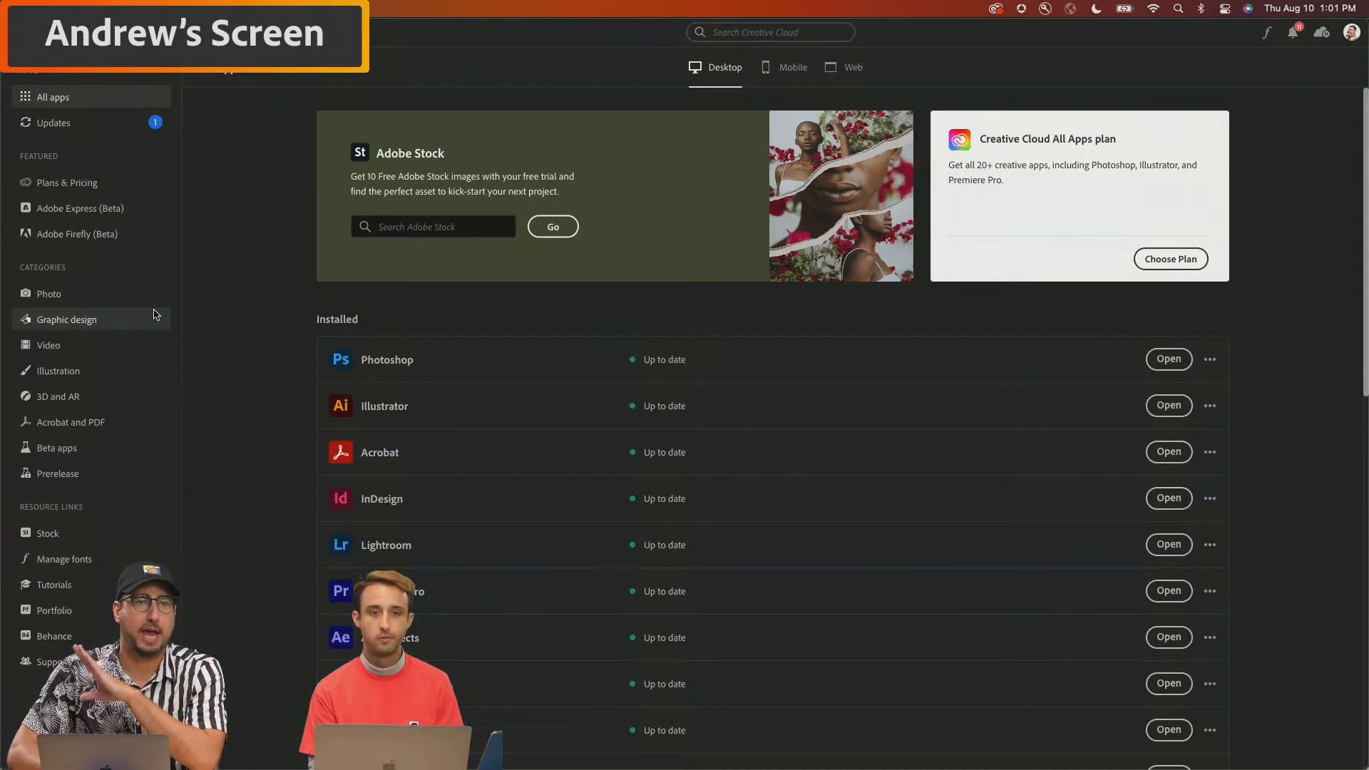
click(57, 448)
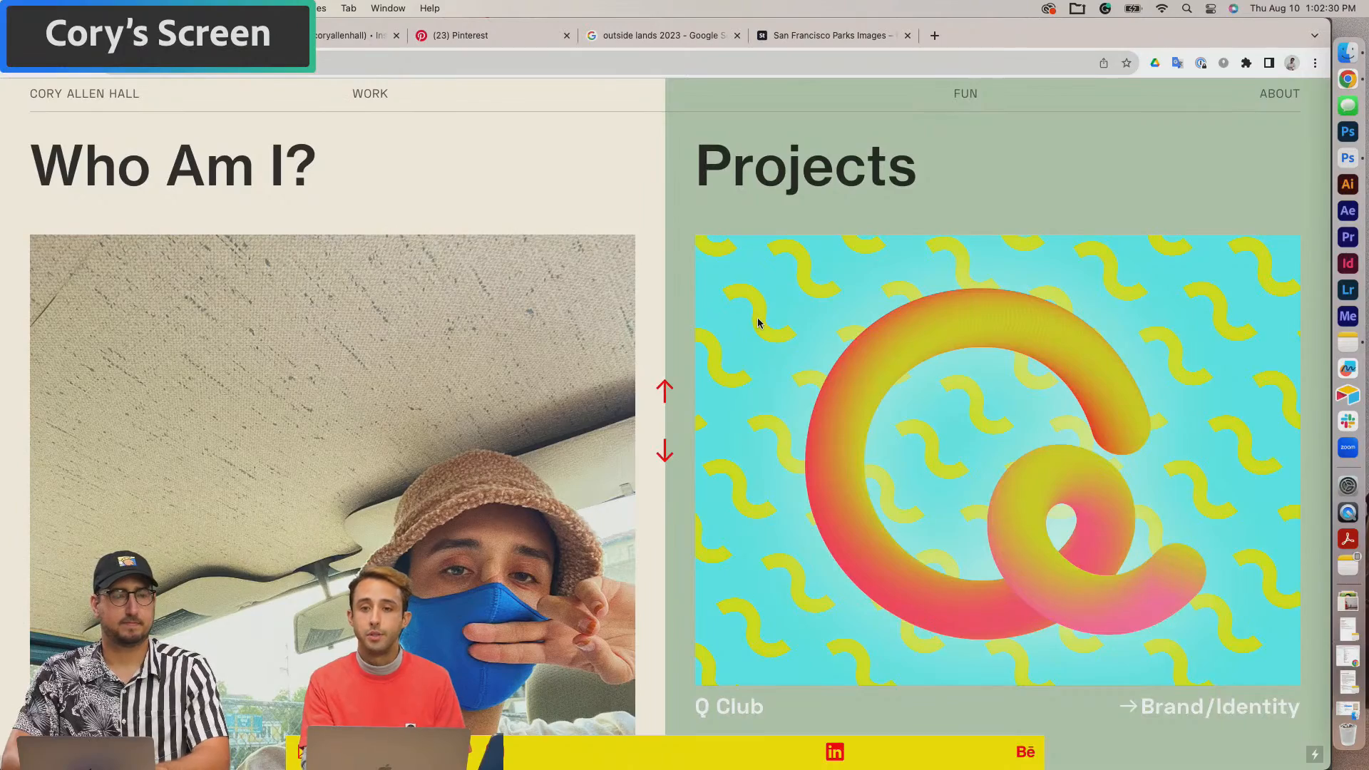
Look through the Projects column of the design portfolio site, from Q Club to the Think Fast, Talk Smart podcast branding.
scroll(758, 324, down, 5)
scroll(827, 342, up, 1)
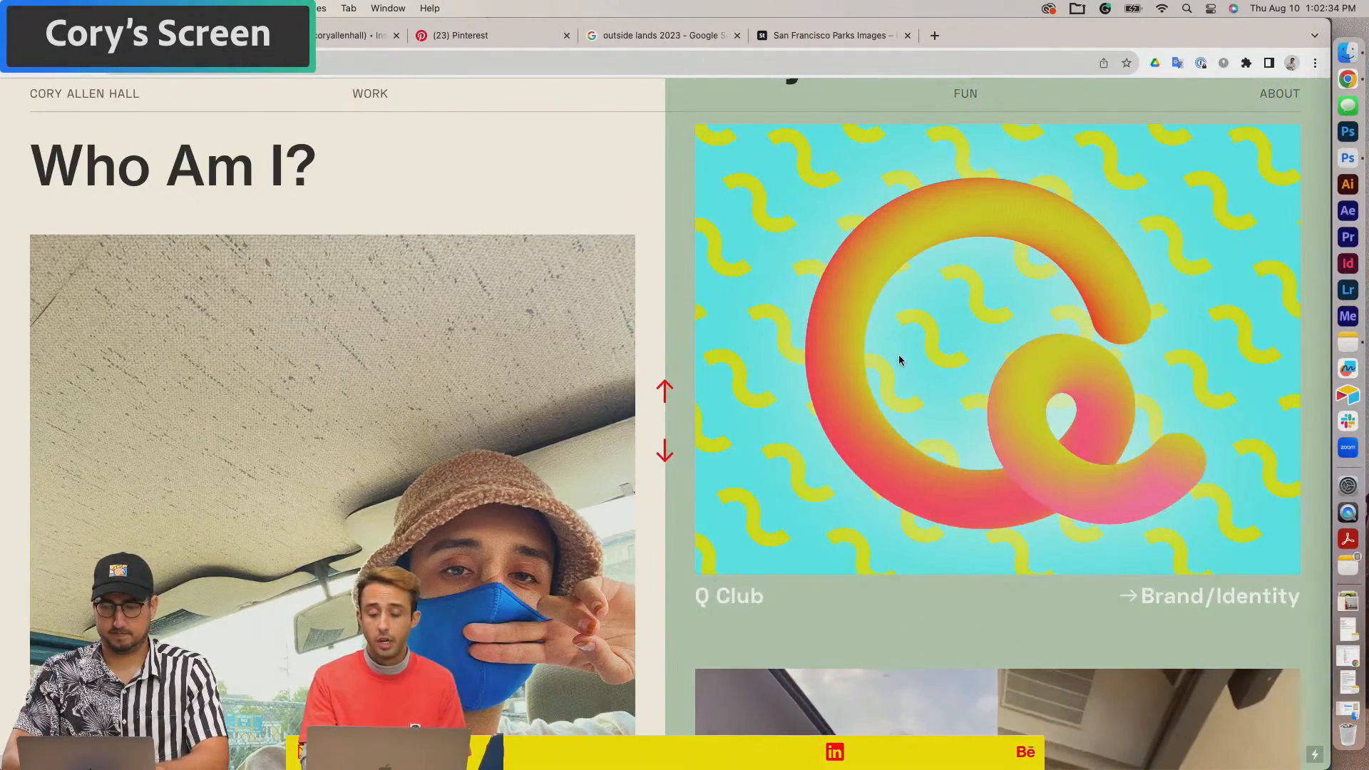
scroll(899, 354, down, 8)
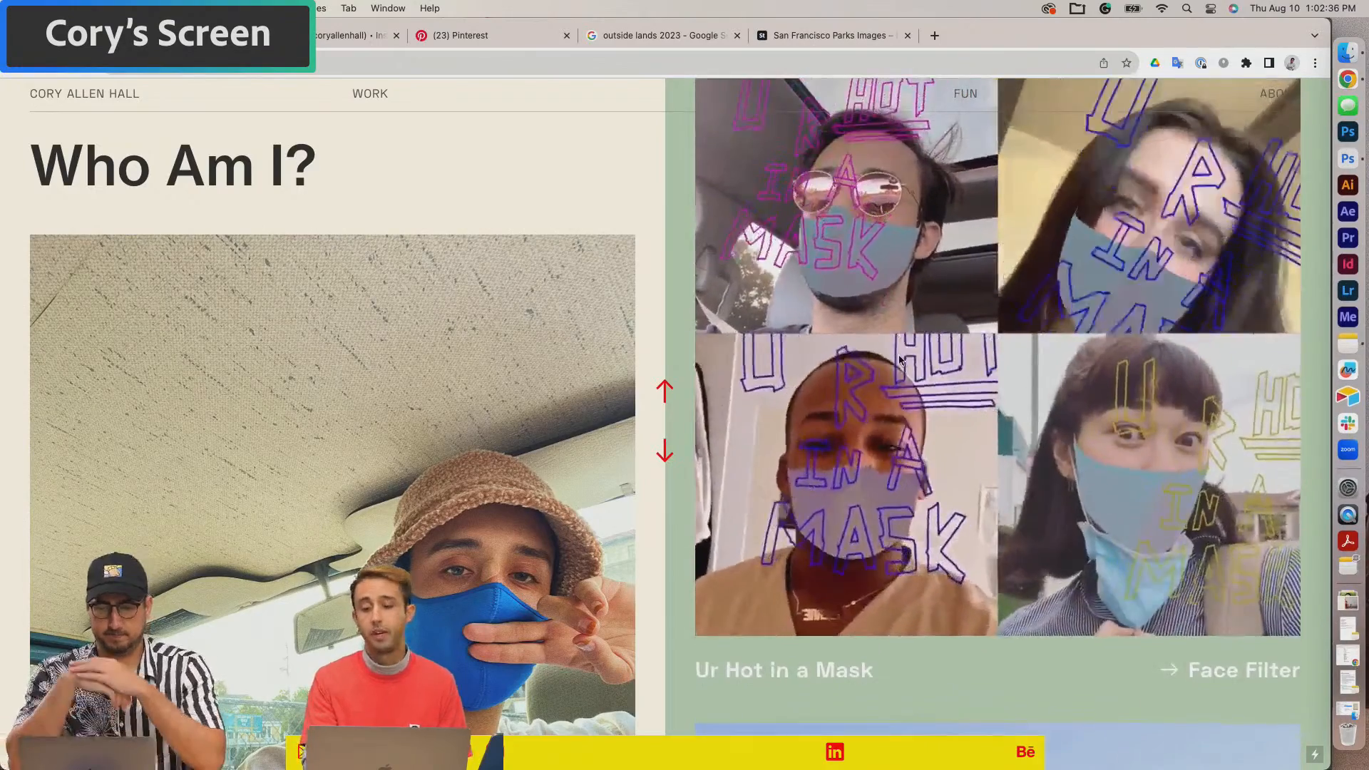
scroll(900, 361, down, 8)
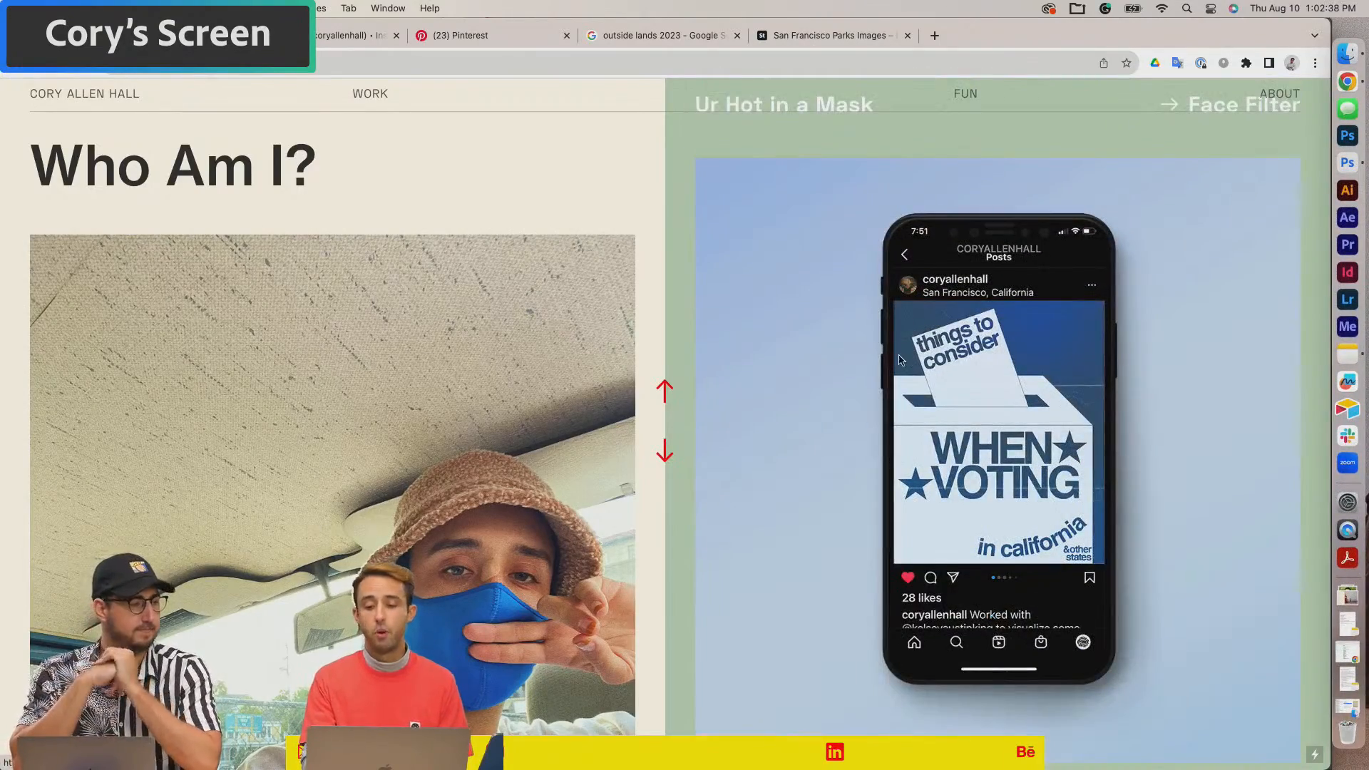
scroll(901, 360, down, 2)
scroll(898, 353, down, 10)
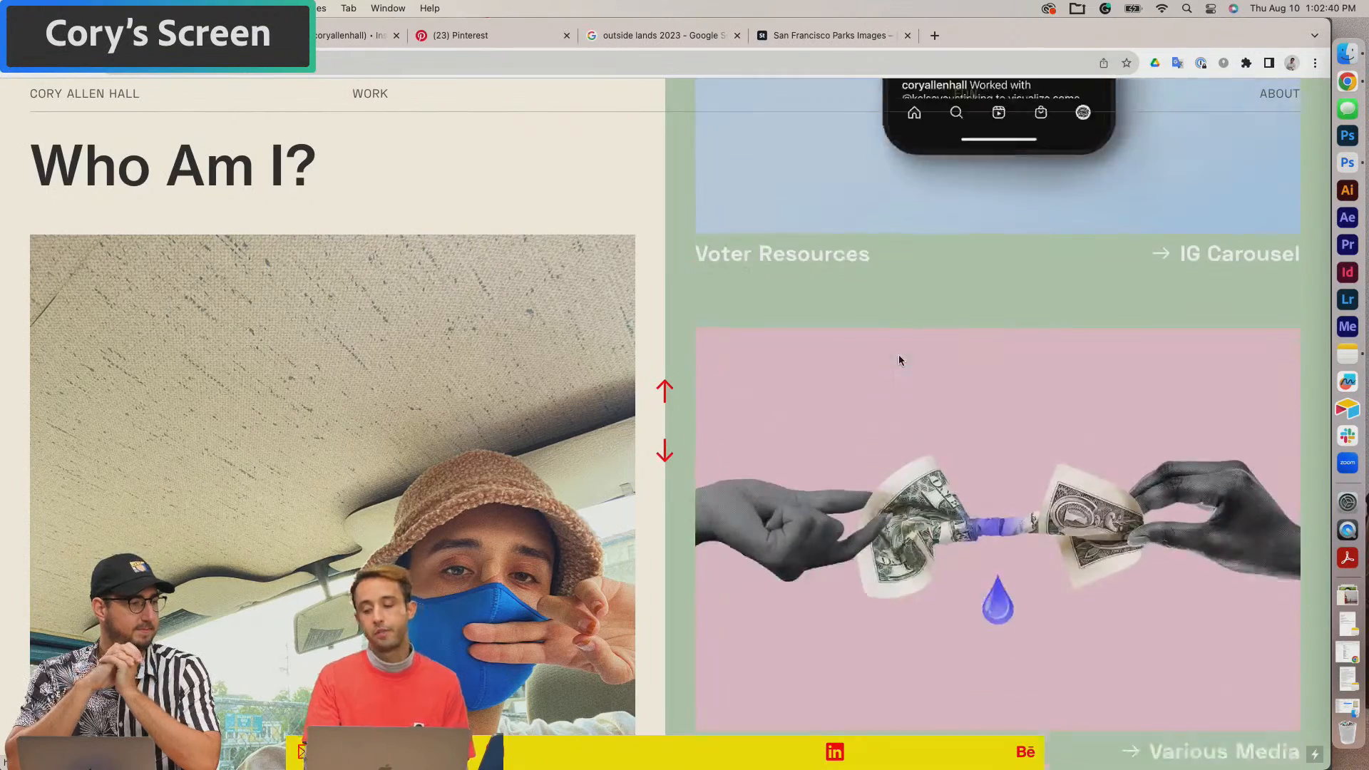
scroll(899, 353, up, 1)
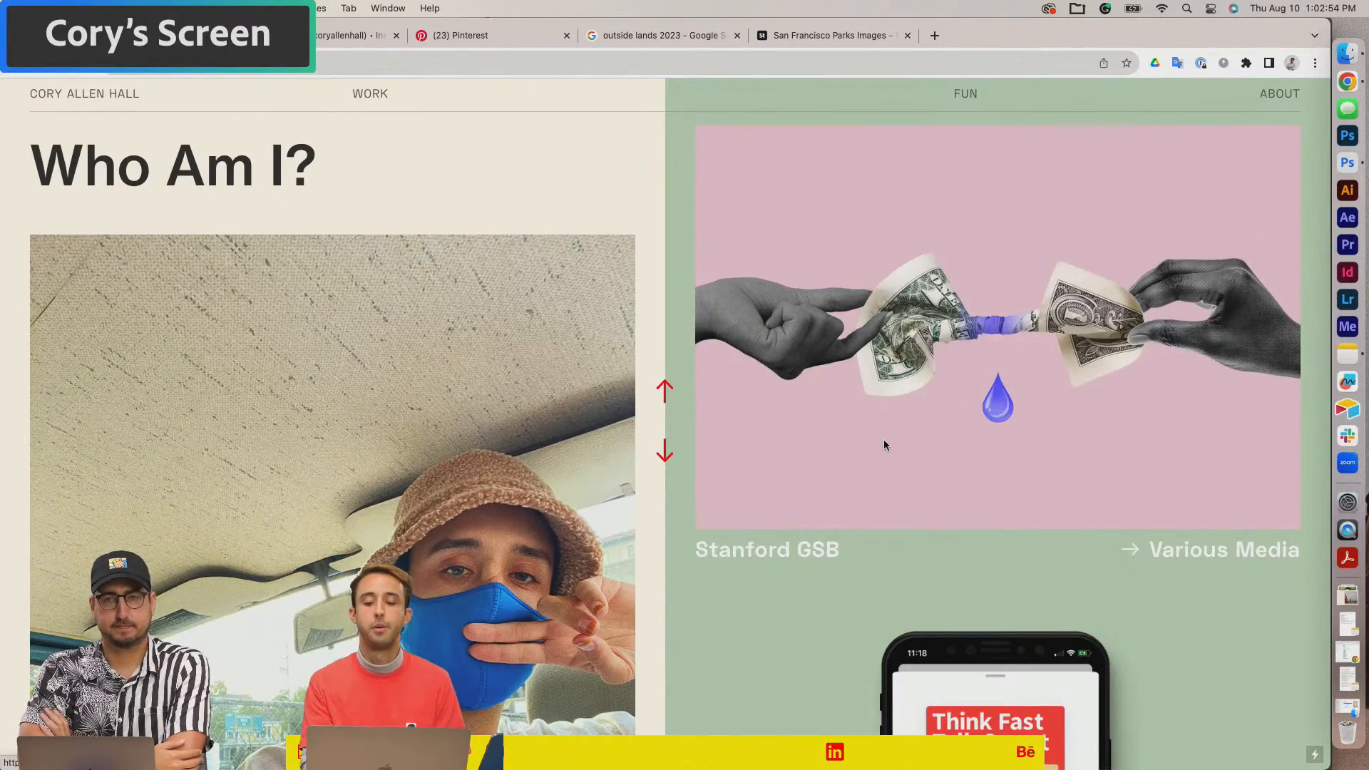
scroll(892, 429, down, 5)
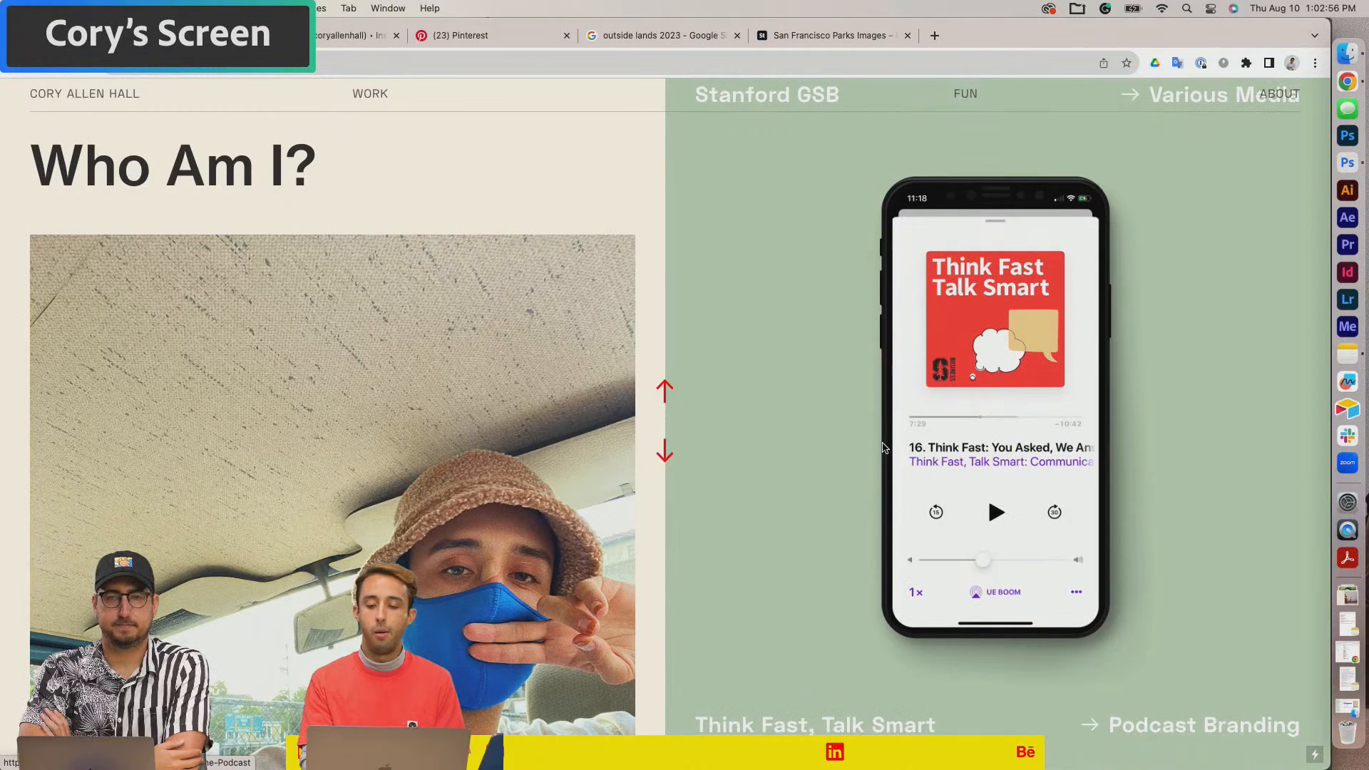
scroll(883, 447, down, 5)
scroll(883, 447, up, 3)
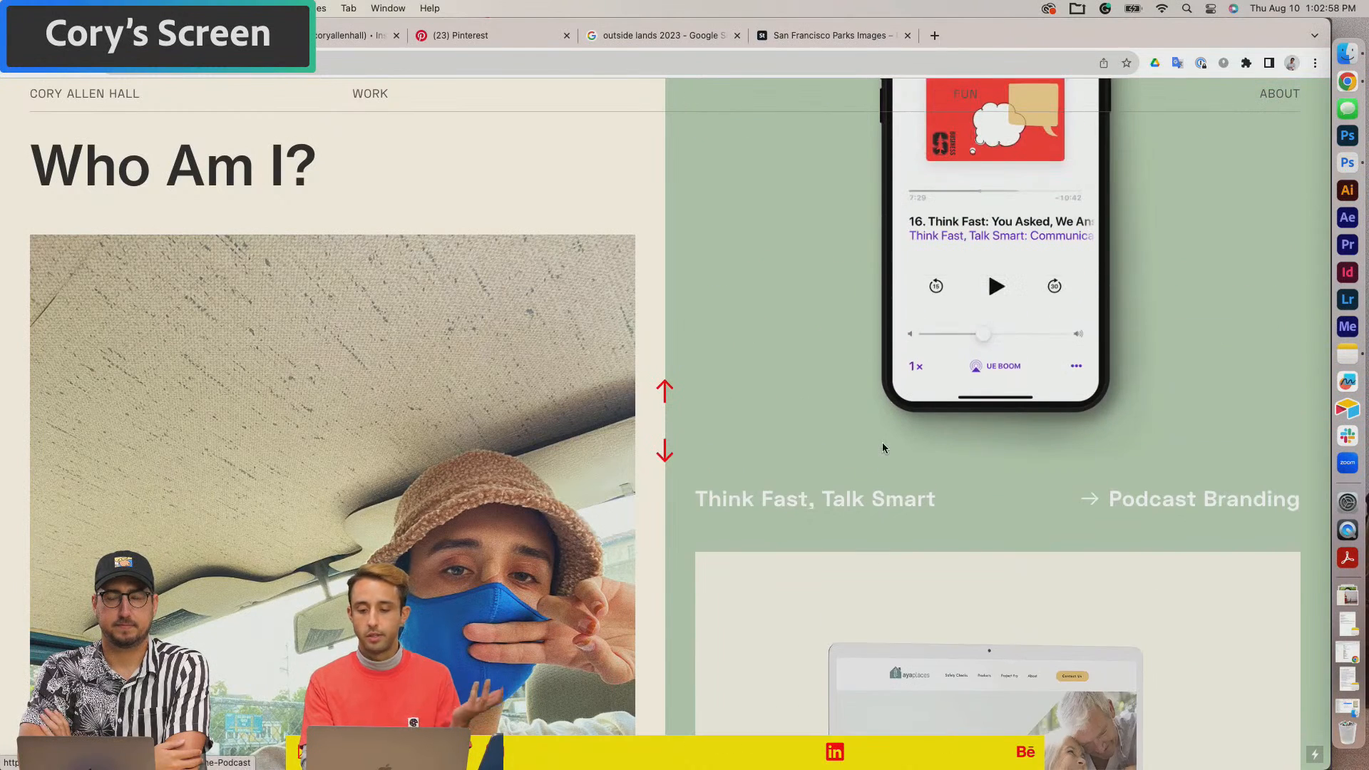
scroll(883, 447, up, 2)
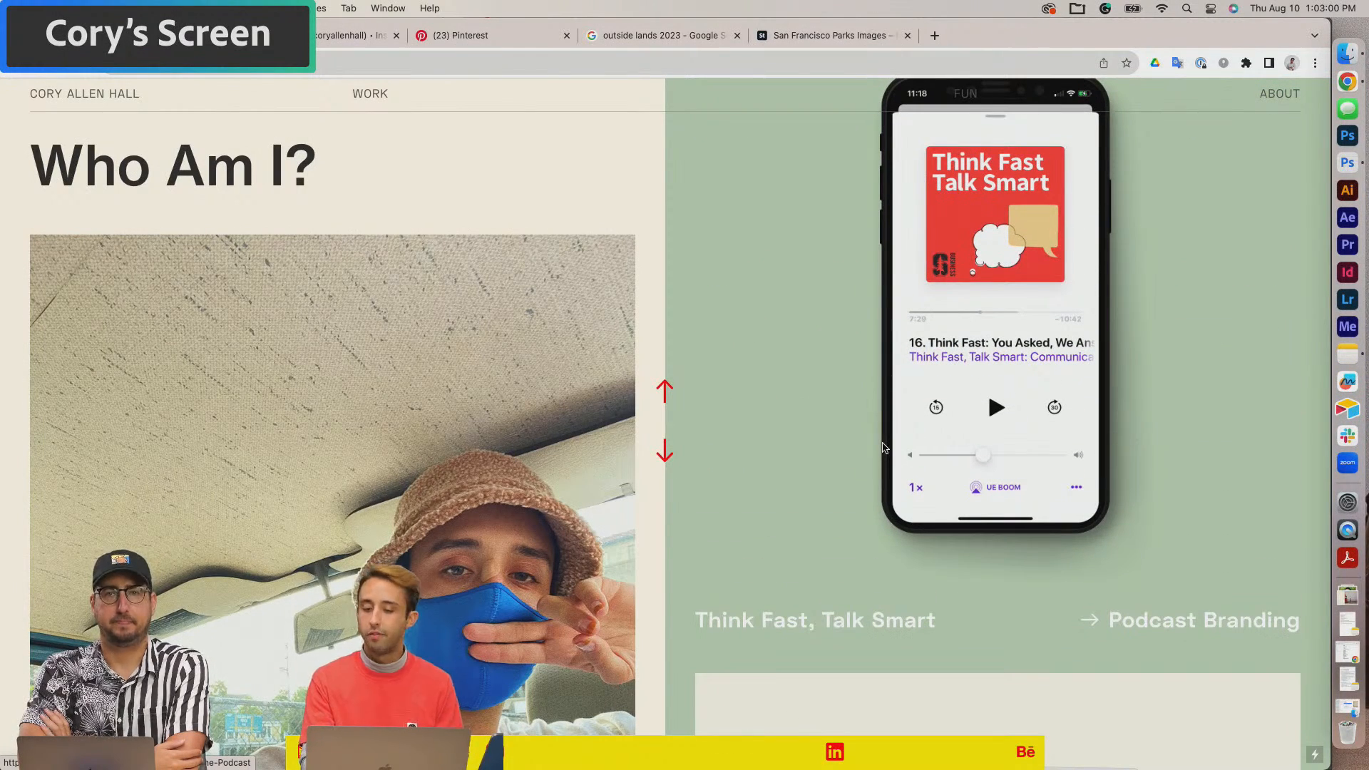
scroll(883, 447, up, 1)
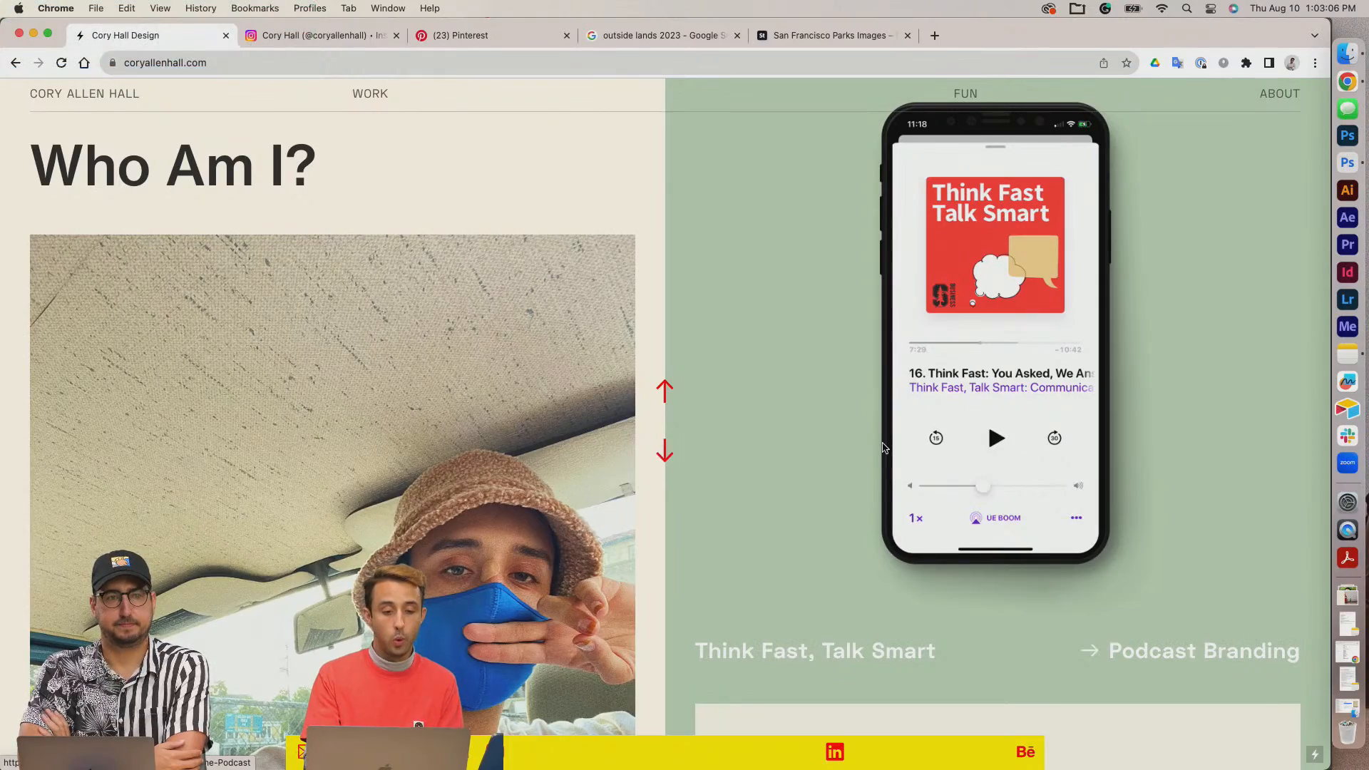
Look through the designer's Instagram profile posts and return to the beginning of the profile.
click(321, 35)
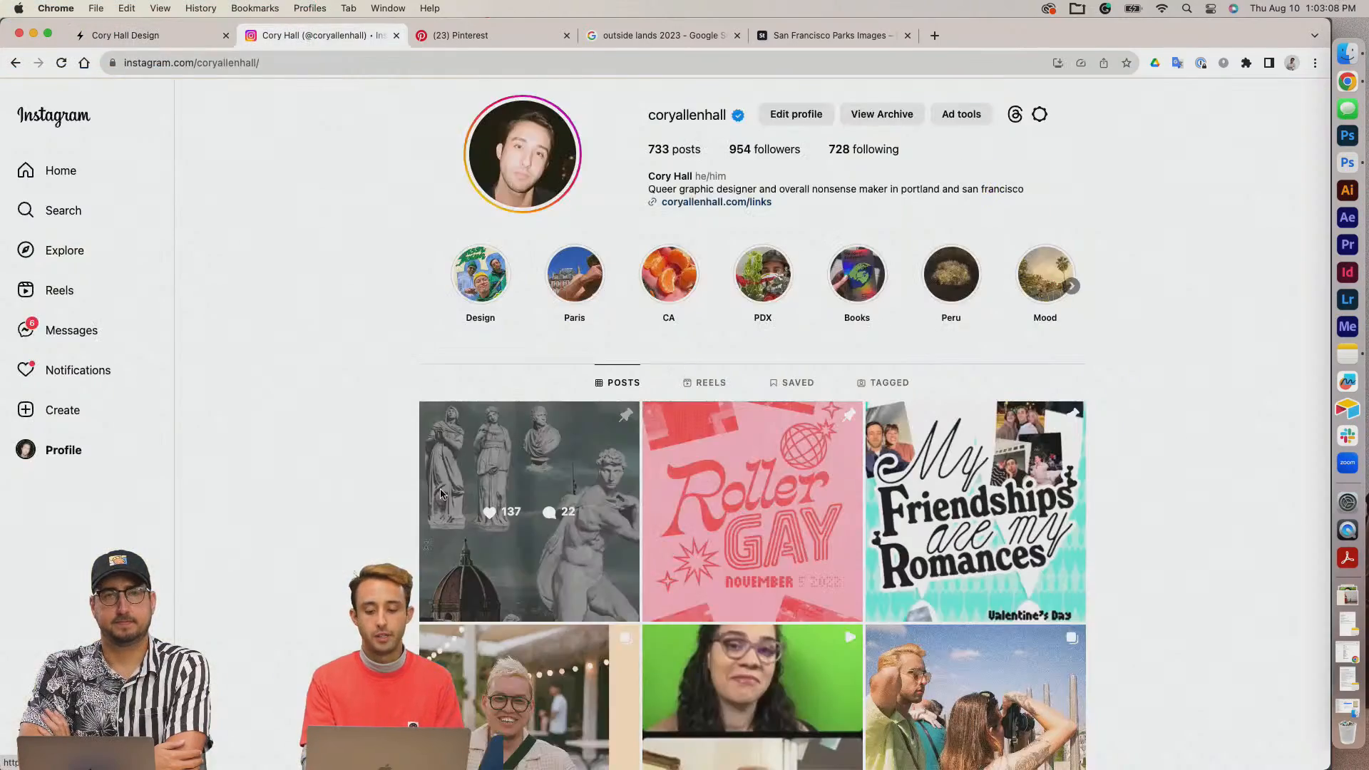
scroll(440, 489, down, 5)
scroll(439, 489, down, 10)
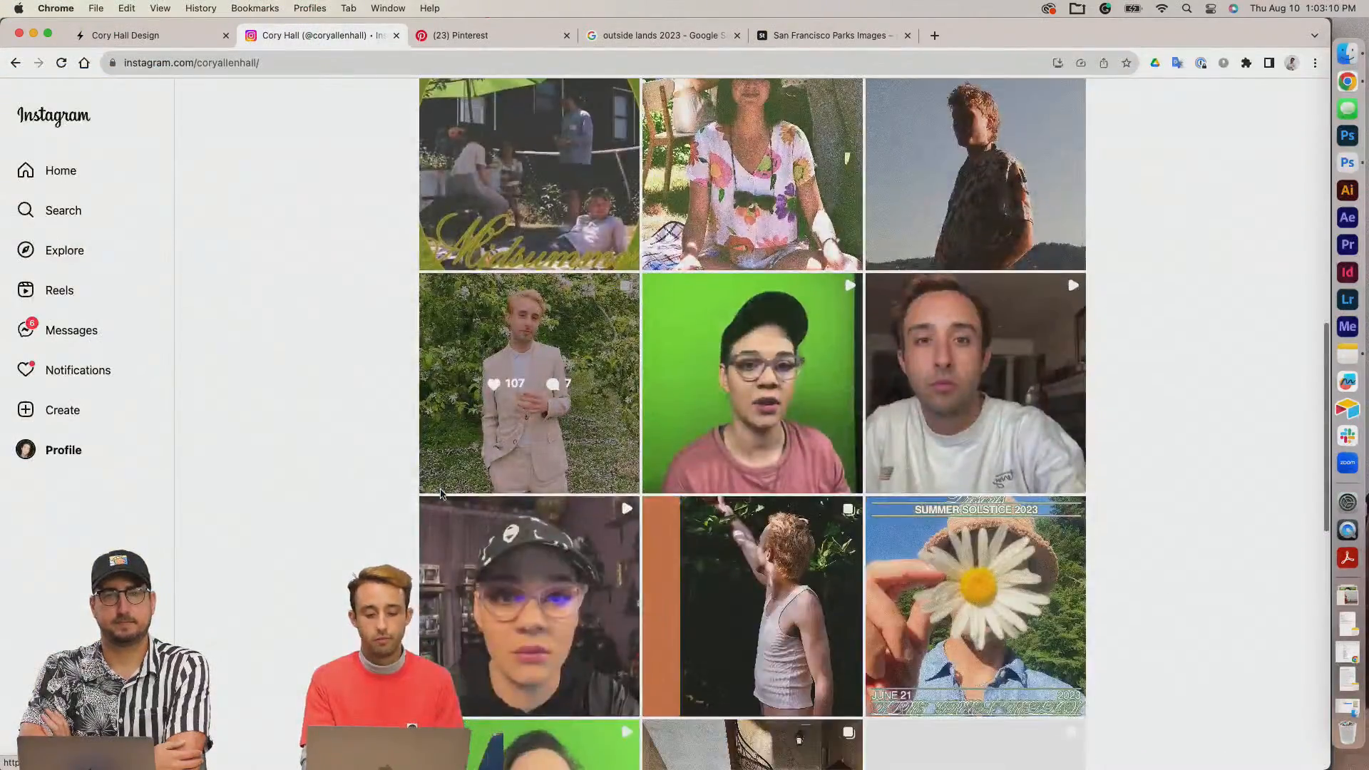
scroll(439, 489, up, 6)
scroll(745, 563, down, 9)
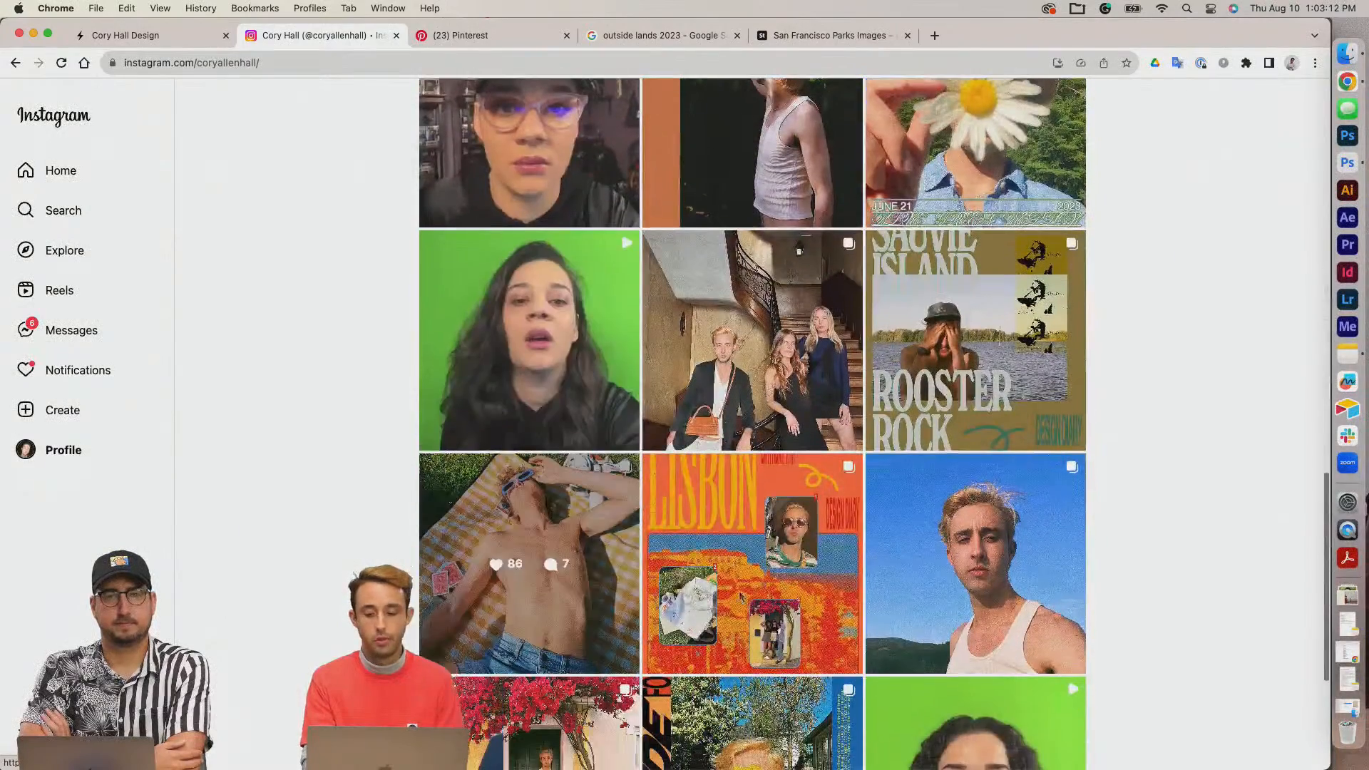
scroll(352, 256, up, 12)
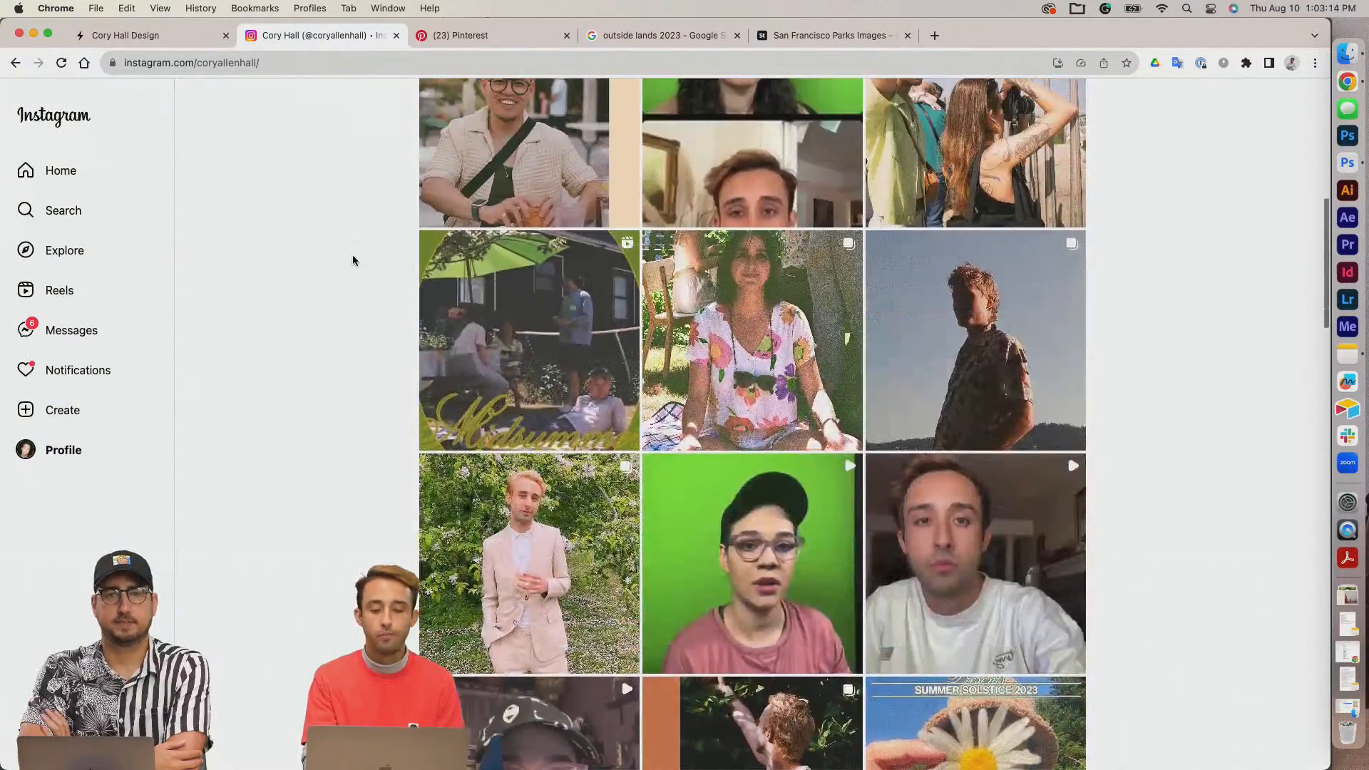
scroll(352, 256, up, 5)
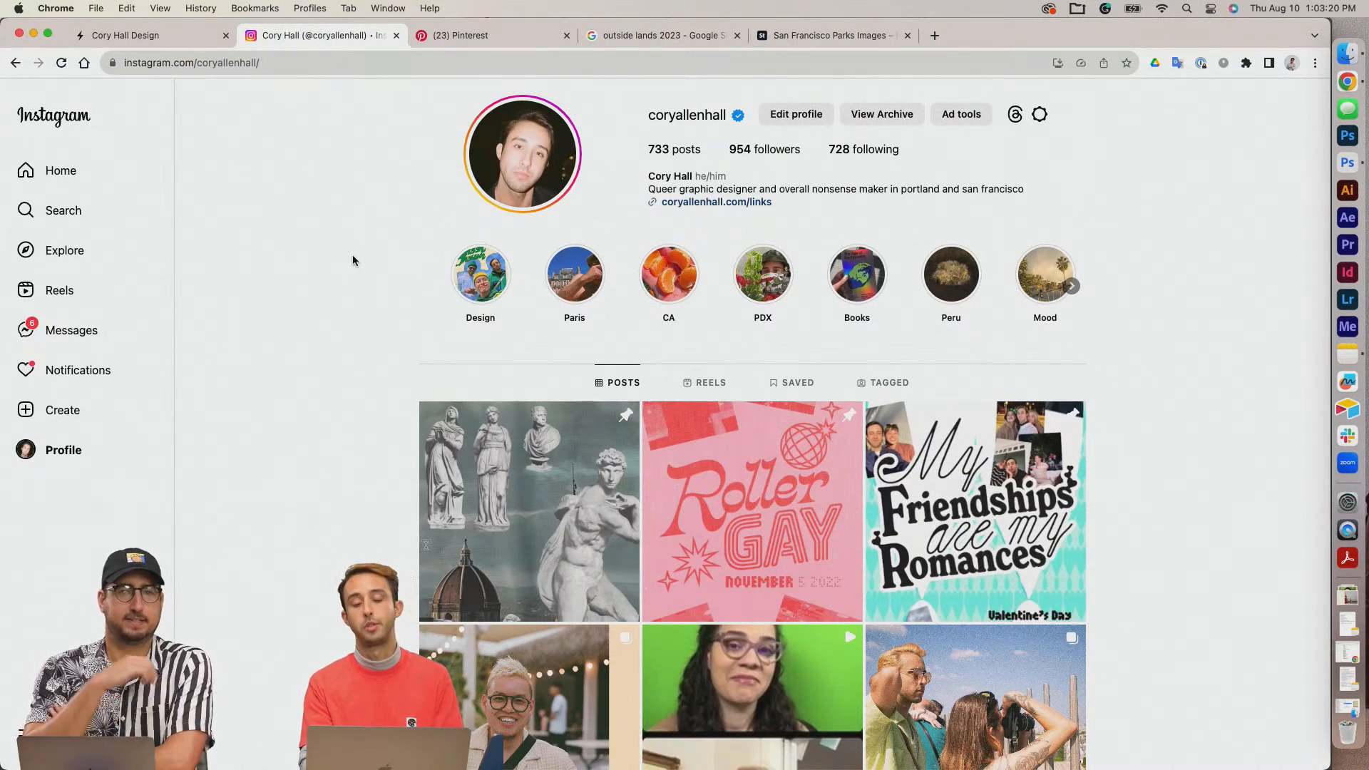
Examine the reference posters on the Pinterest OSL Poster board and the outside lands 2023 lineup image in Google Images.
click(490, 39)
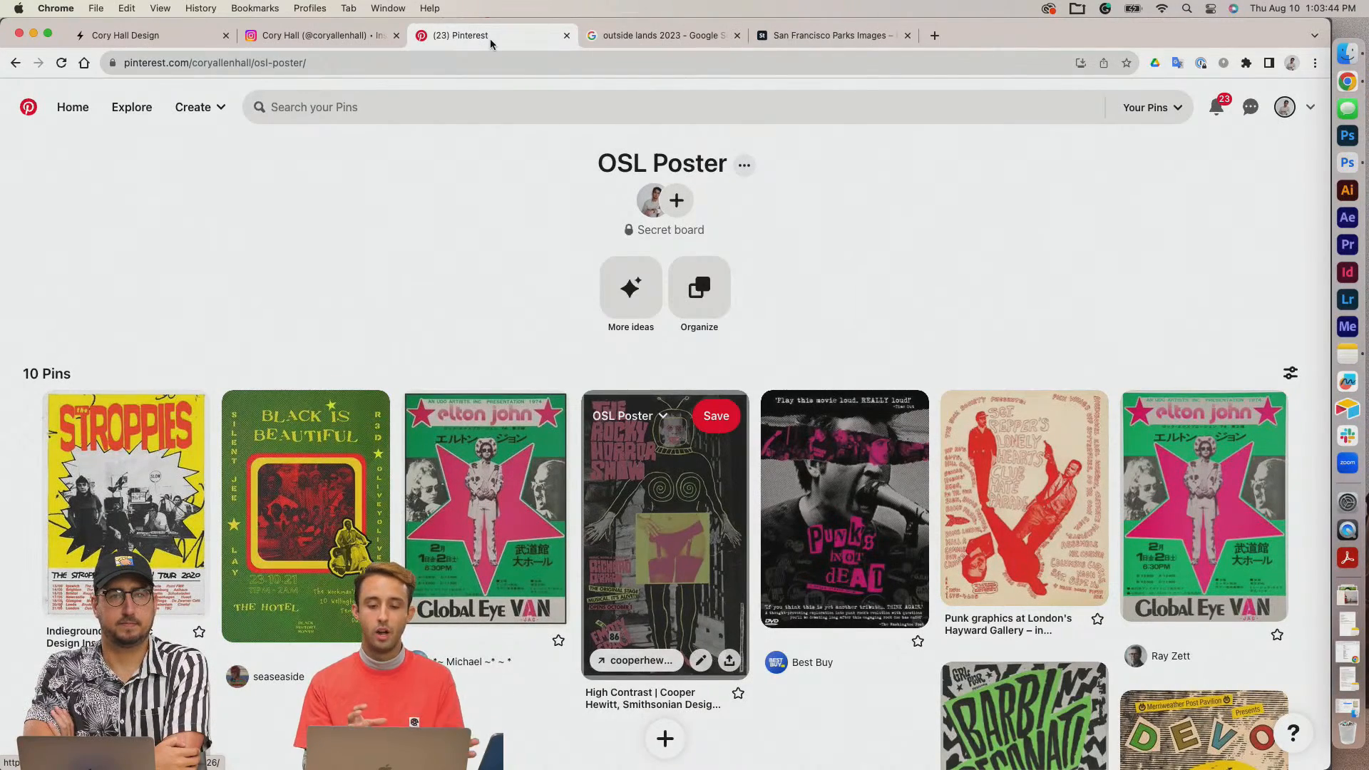
scroll(922, 336, down, 1)
scroll(922, 335, down, 5)
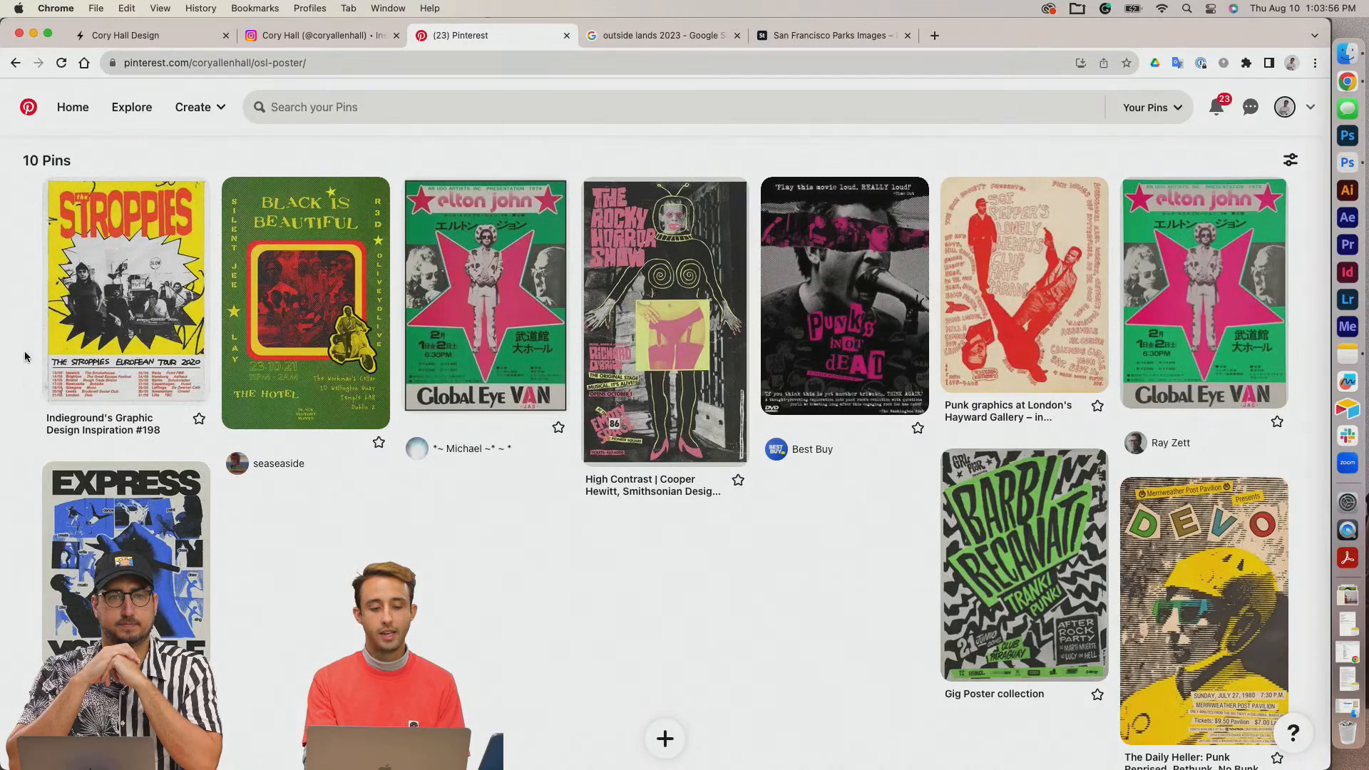
scroll(33, 329, up, 5)
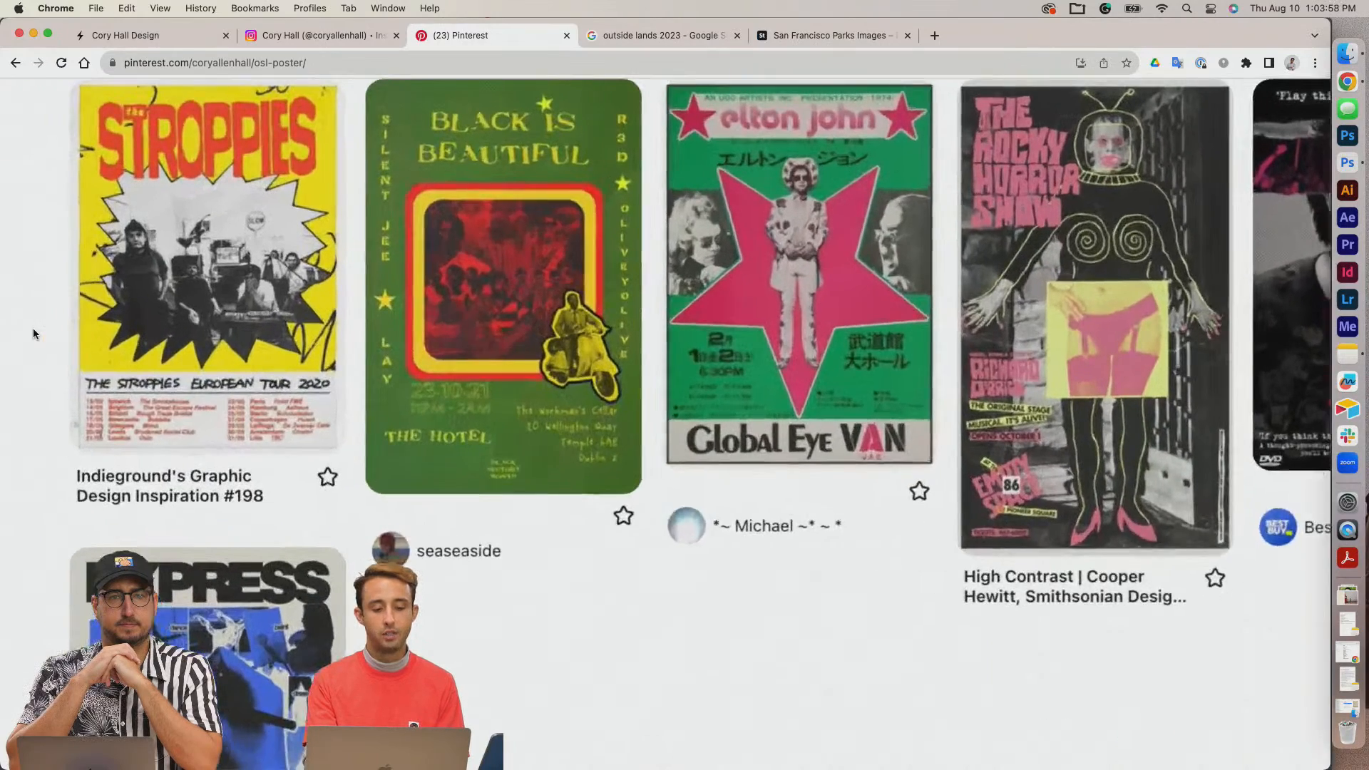
scroll(33, 328, up, 2)
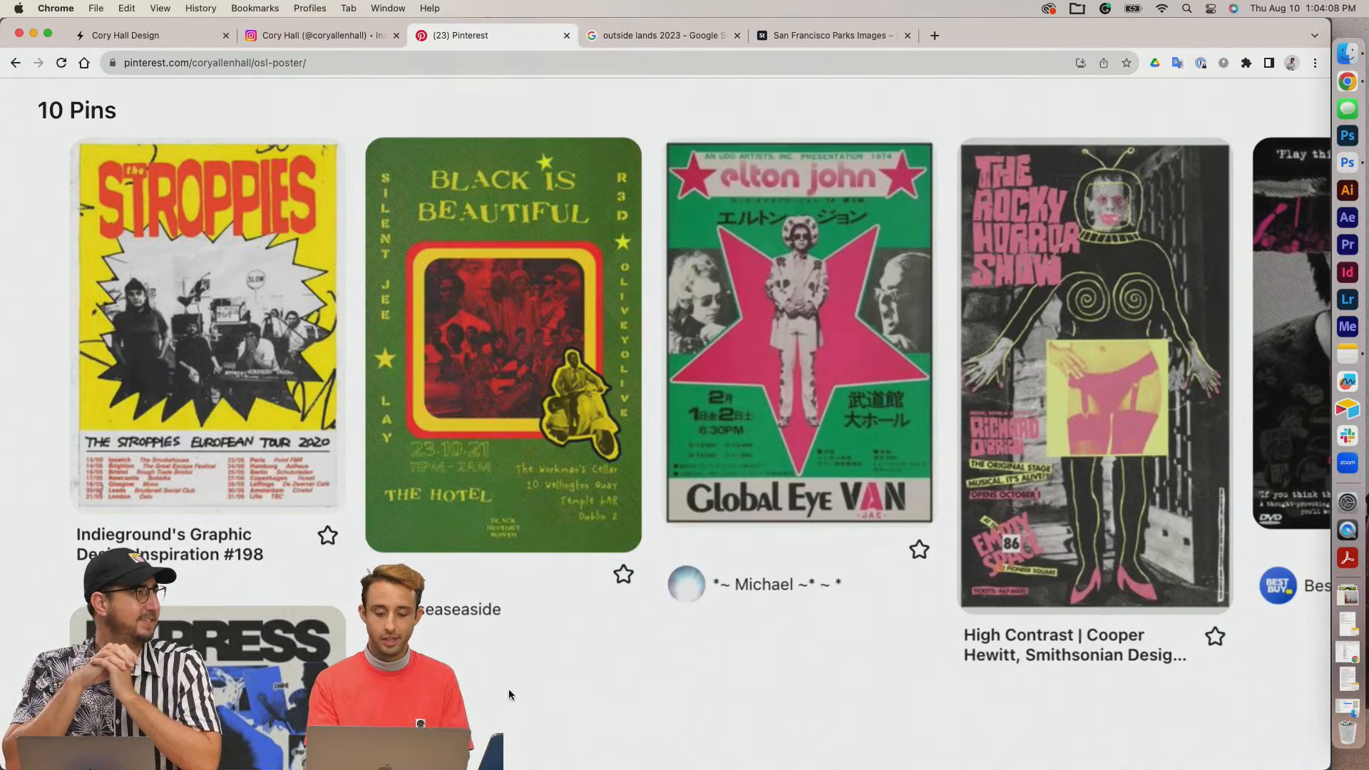
scroll(626, 683, right, 2)
scroll(626, 683, right, 5)
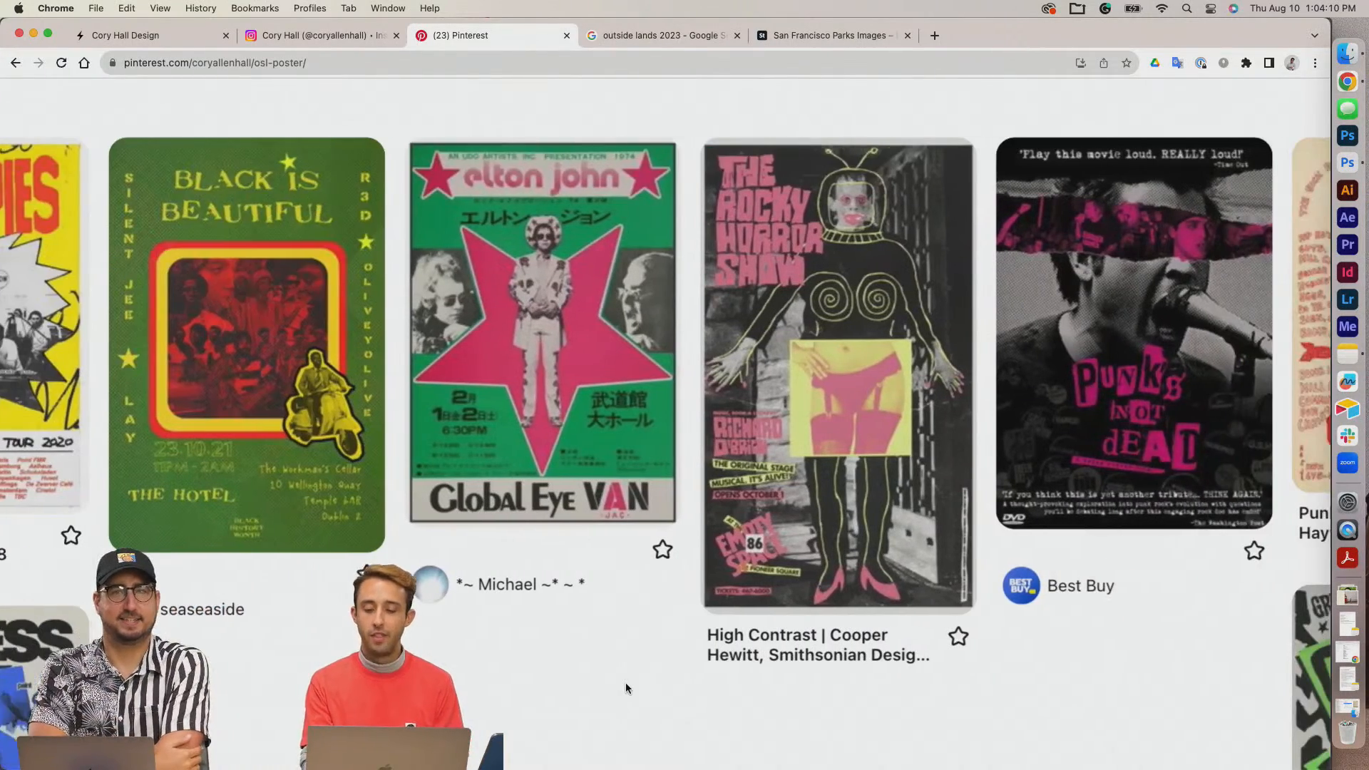
scroll(674, 652, right, 10)
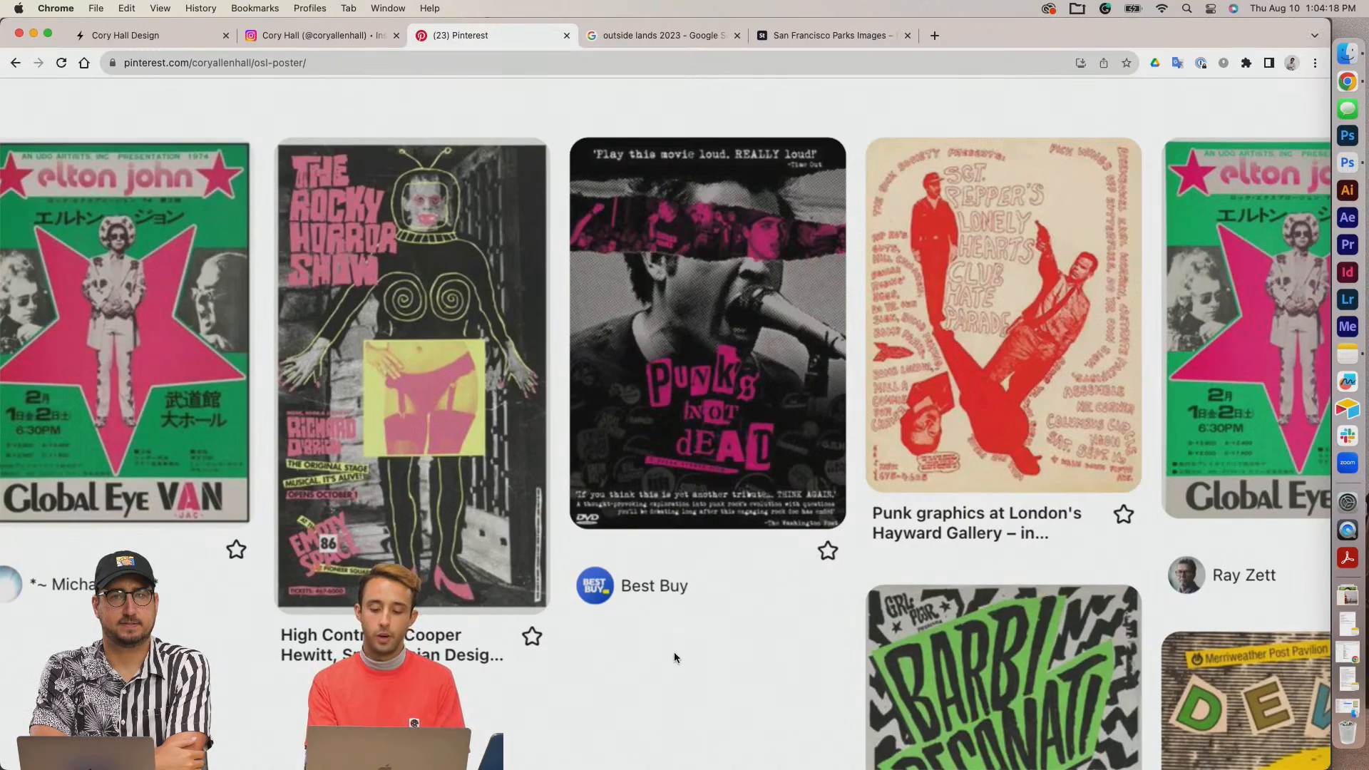
scroll(672, 657, down, 5)
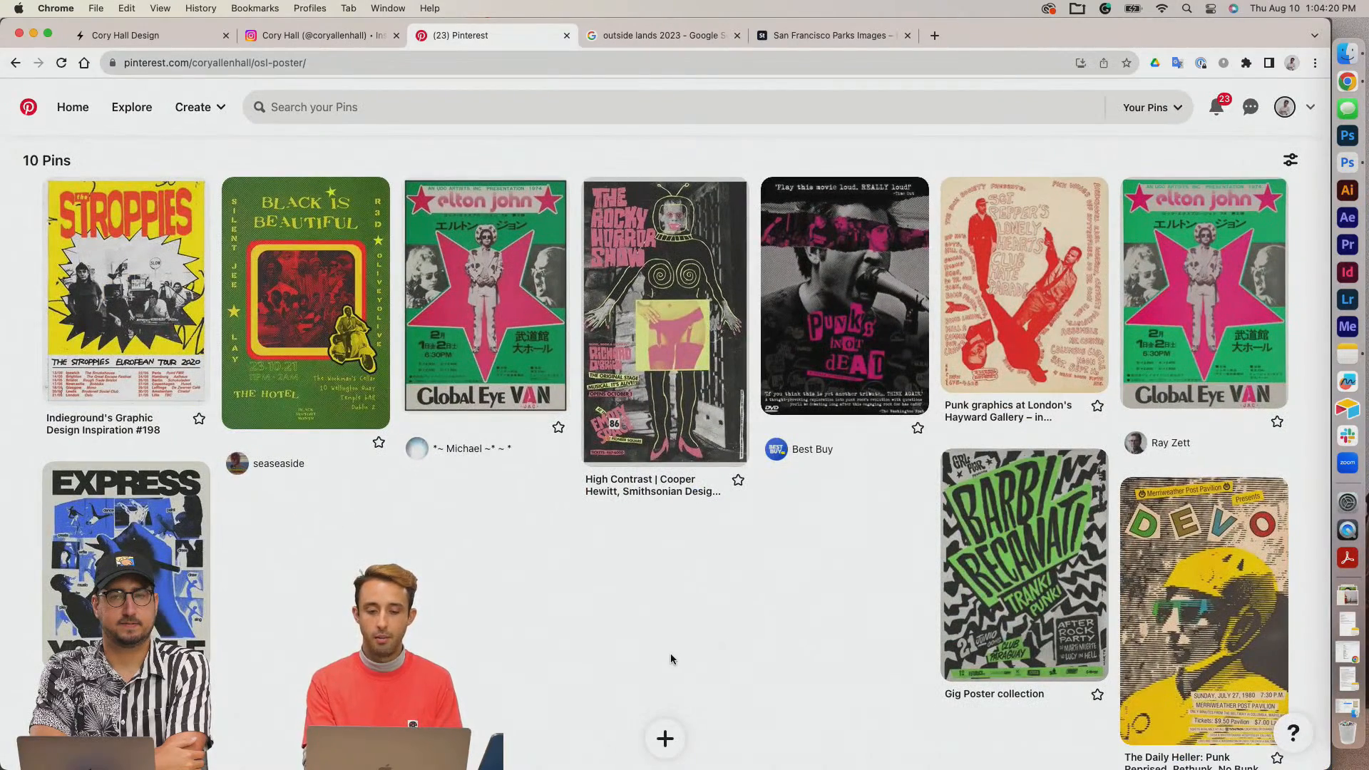
click(671, 33)
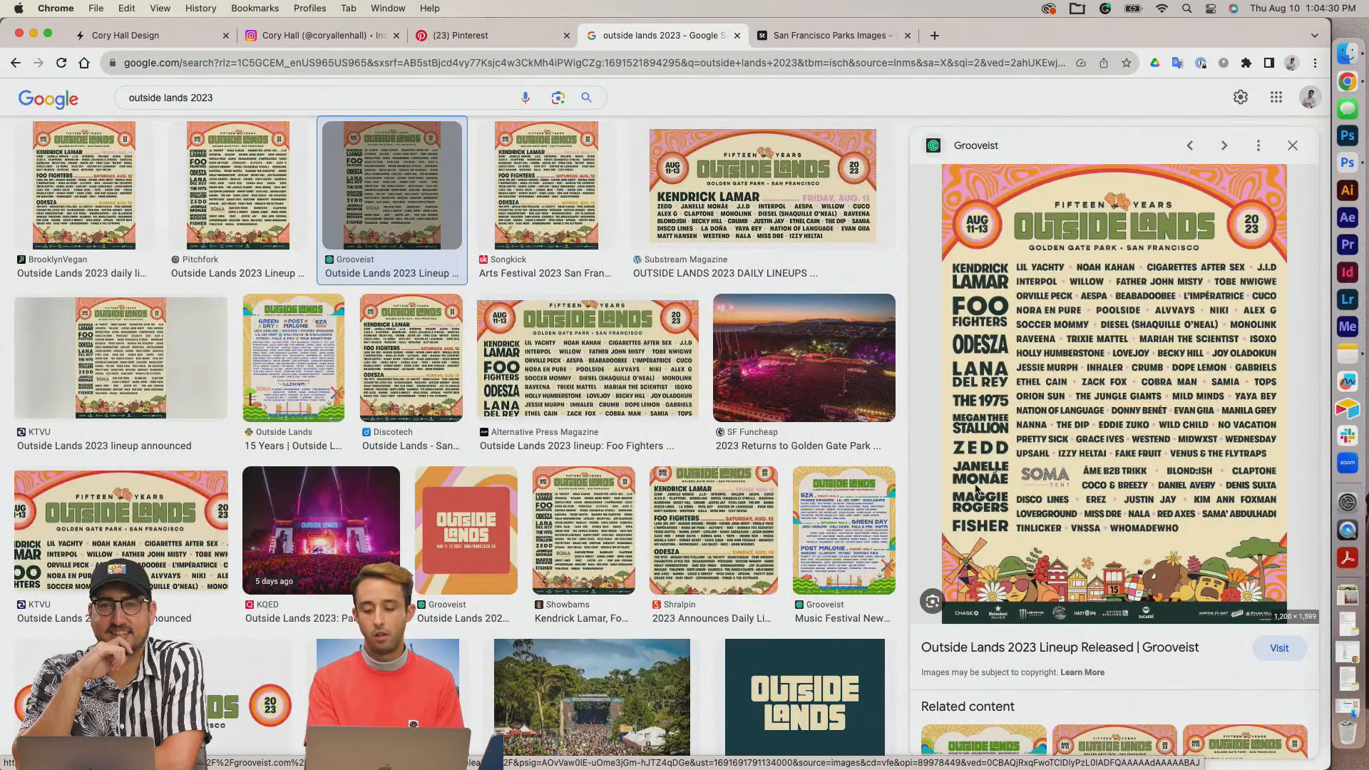
Re-download the licensed Golden Gate Park Conservatory of Flowers photo from the san francisco parks results on Adobe Stock.
click(810, 42)
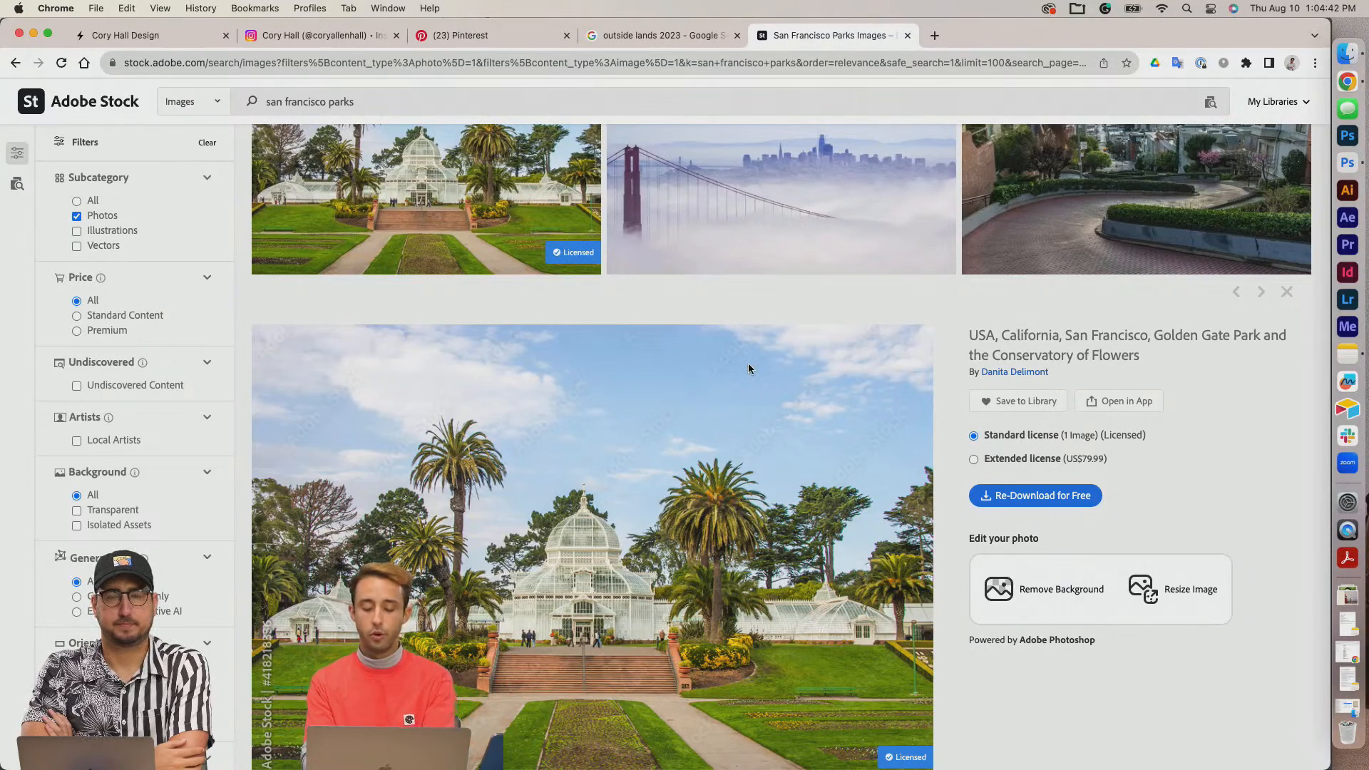
scroll(749, 369, up, 10)
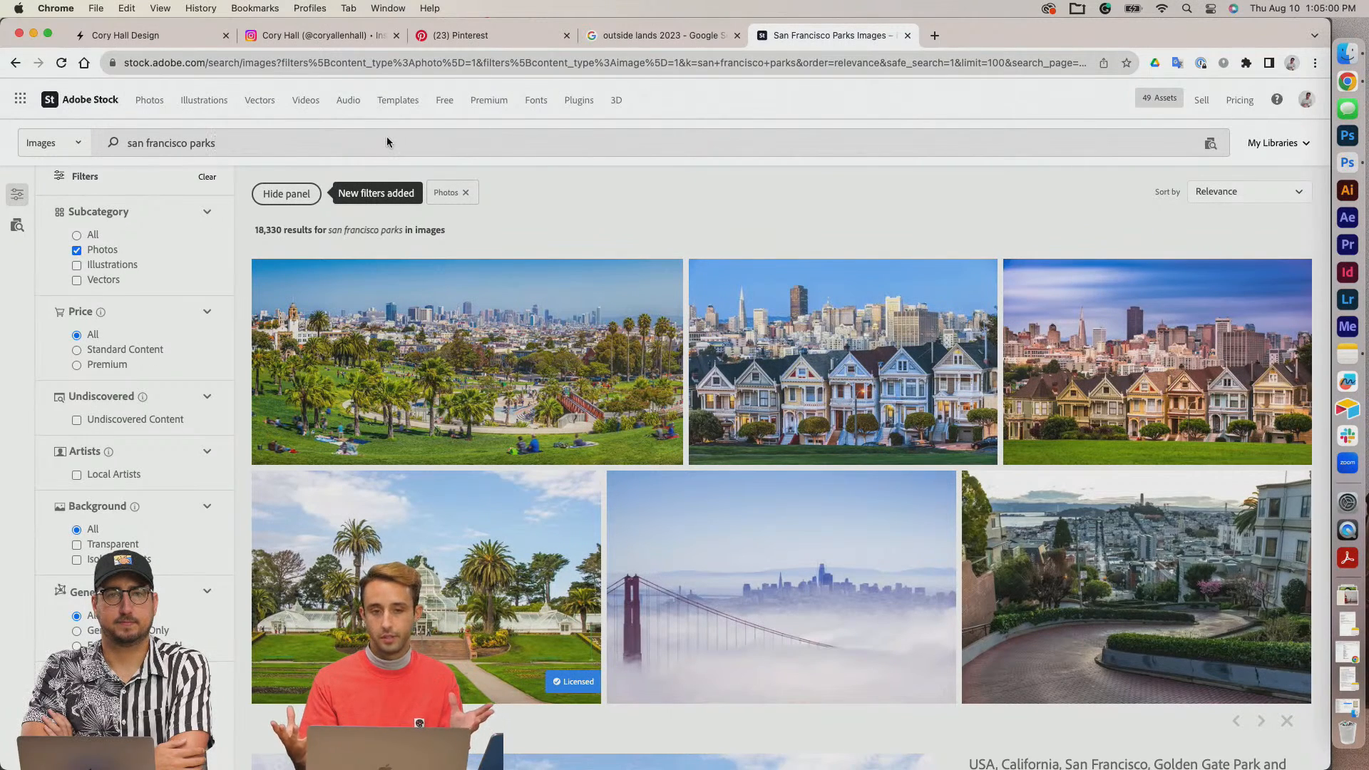
scroll(592, 300, down, 3)
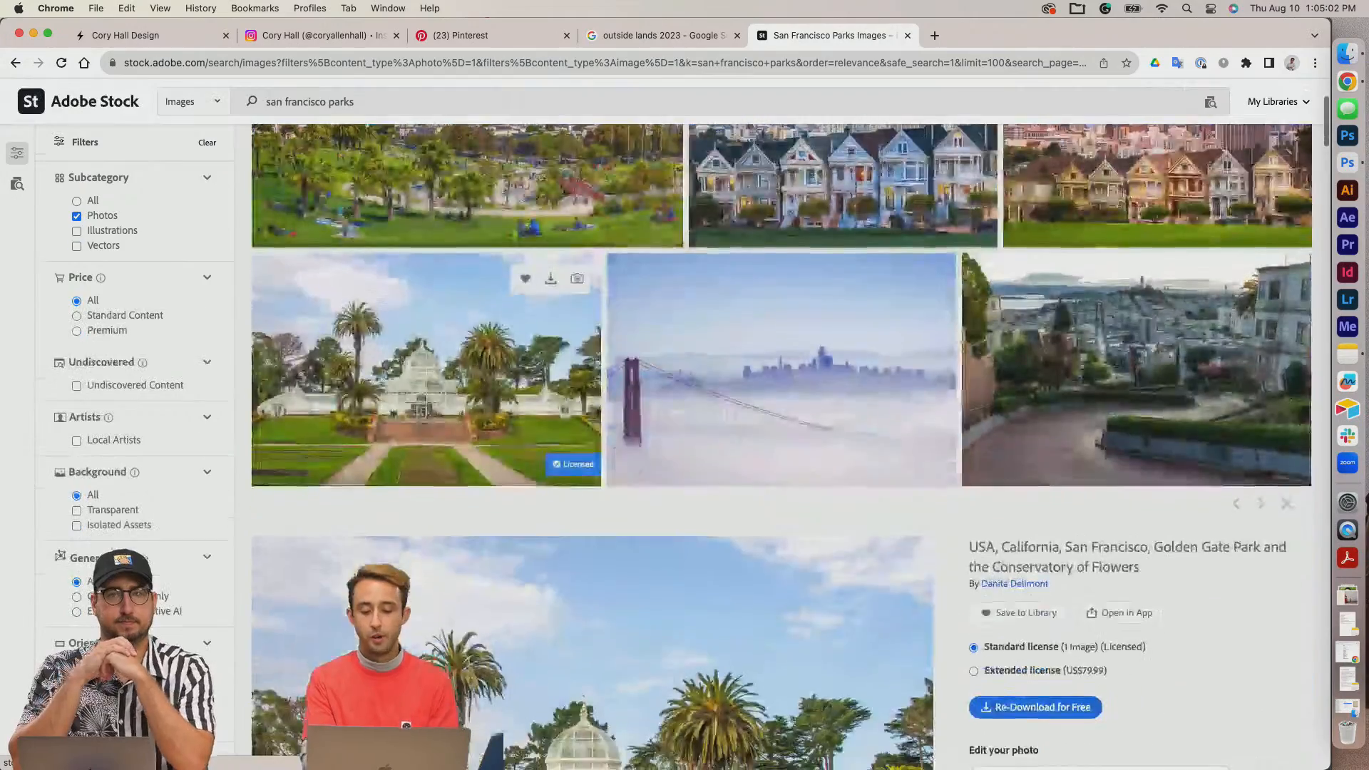
scroll(781, 446, down, 5)
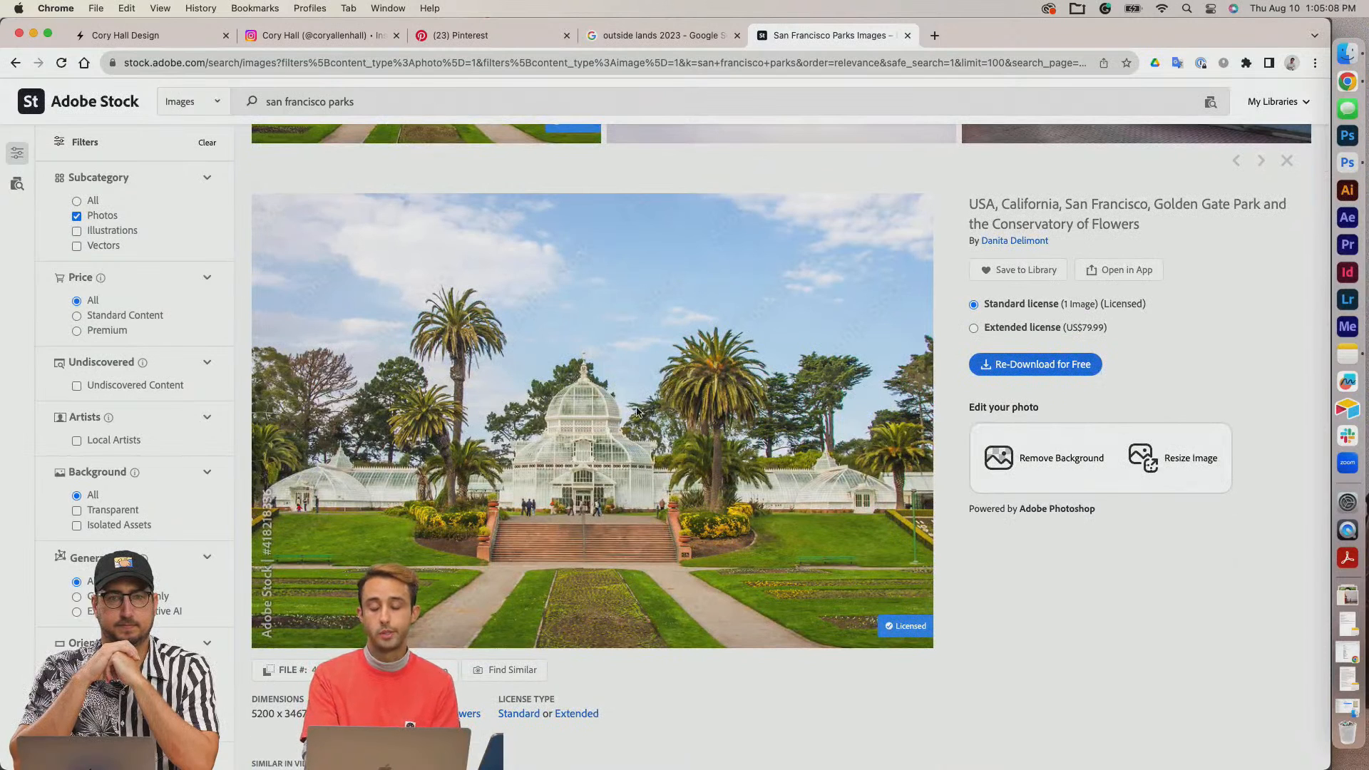
click(996, 365)
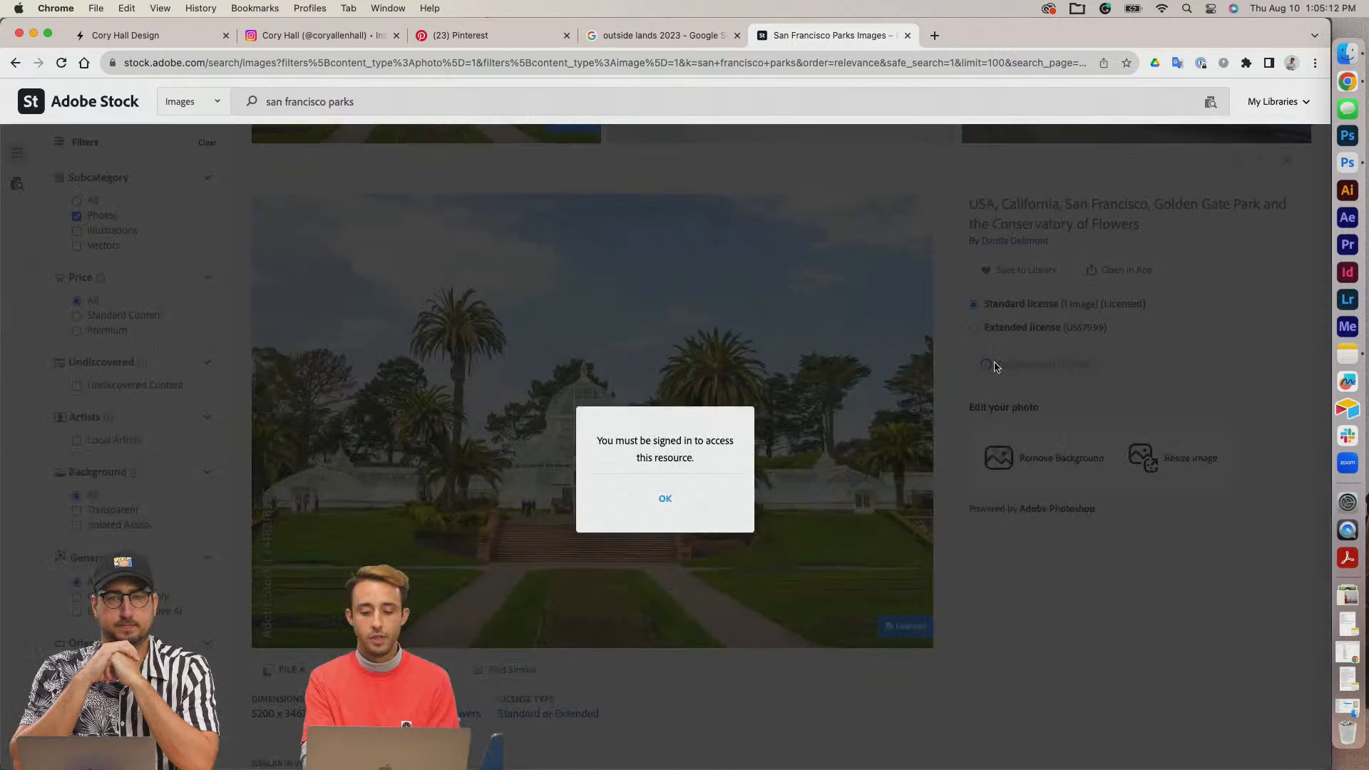
click(664, 501)
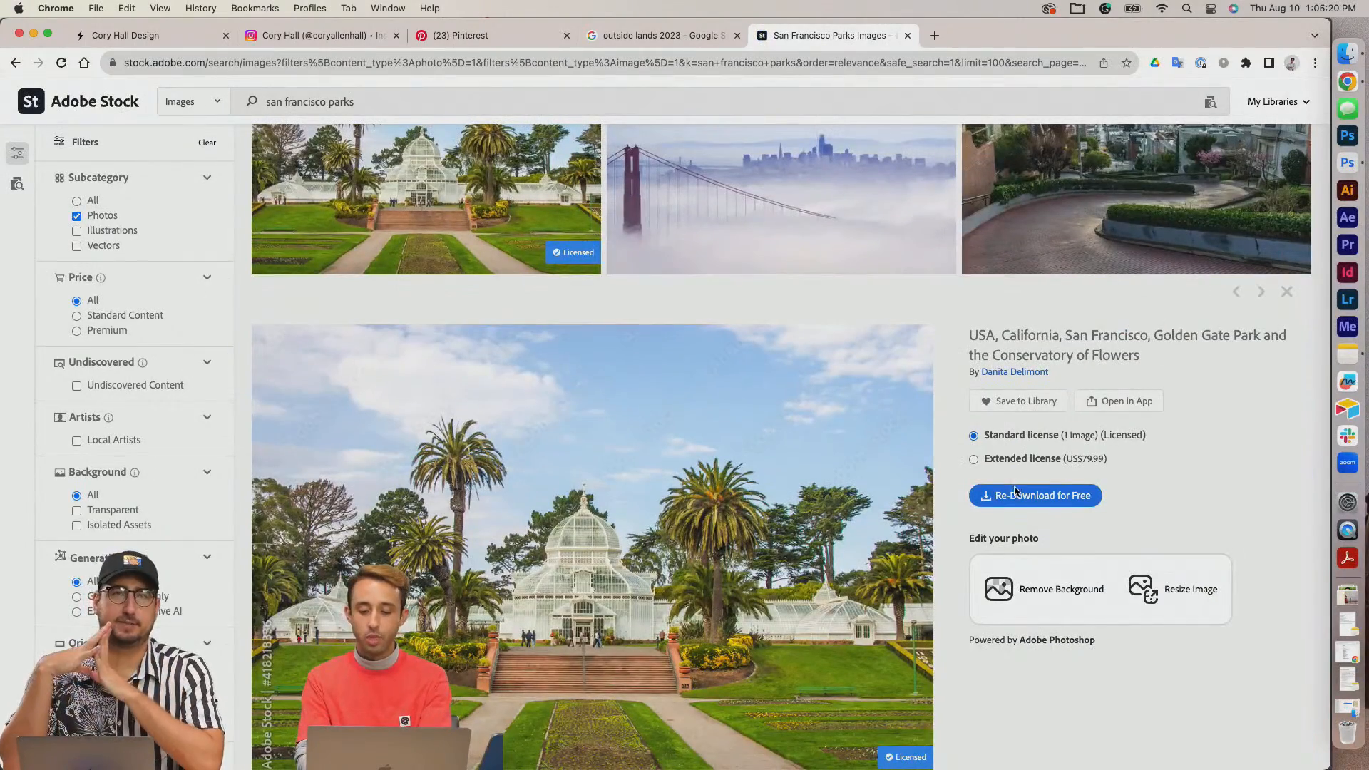
click(1015, 492)
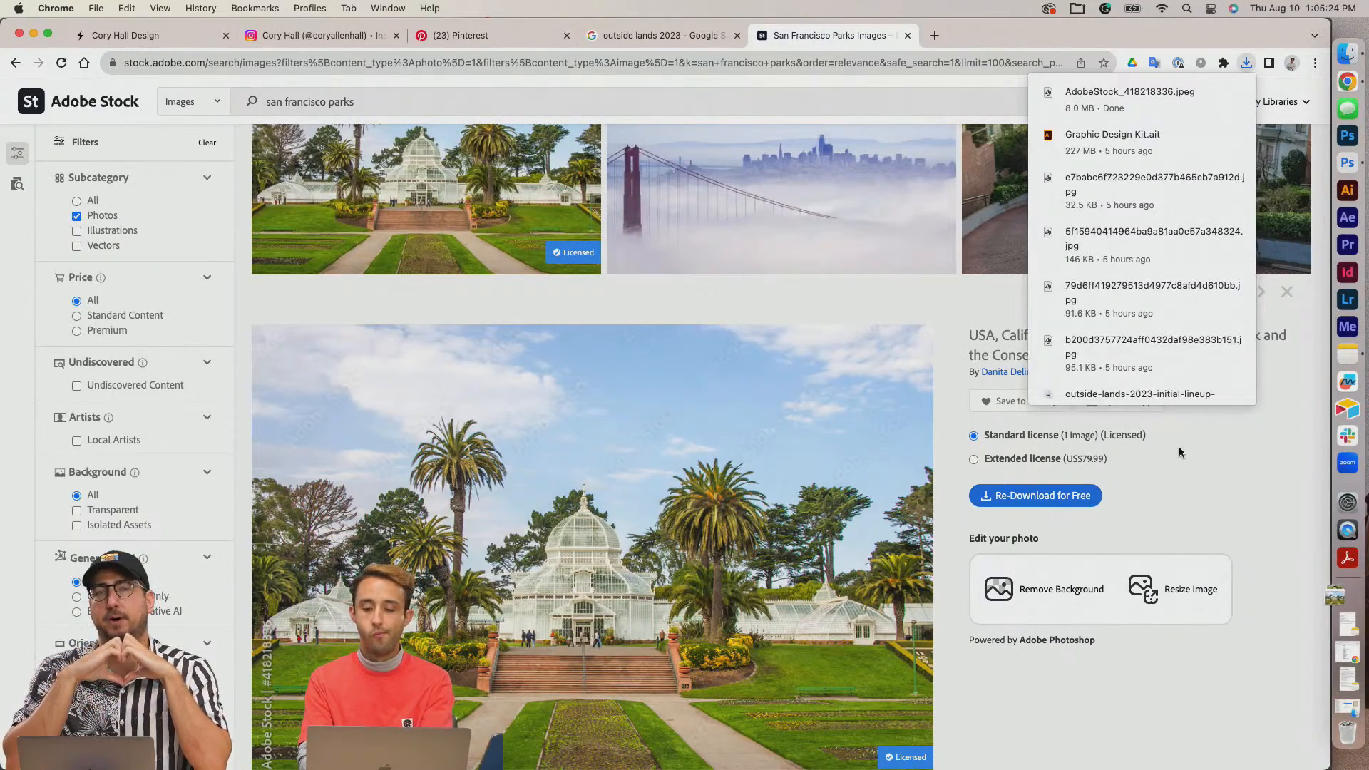
click(1247, 465)
Browse further san francisco parks photos and open the details of The Palace of Fine Arts in San Francisco.
scroll(1115, 338, up, 4)
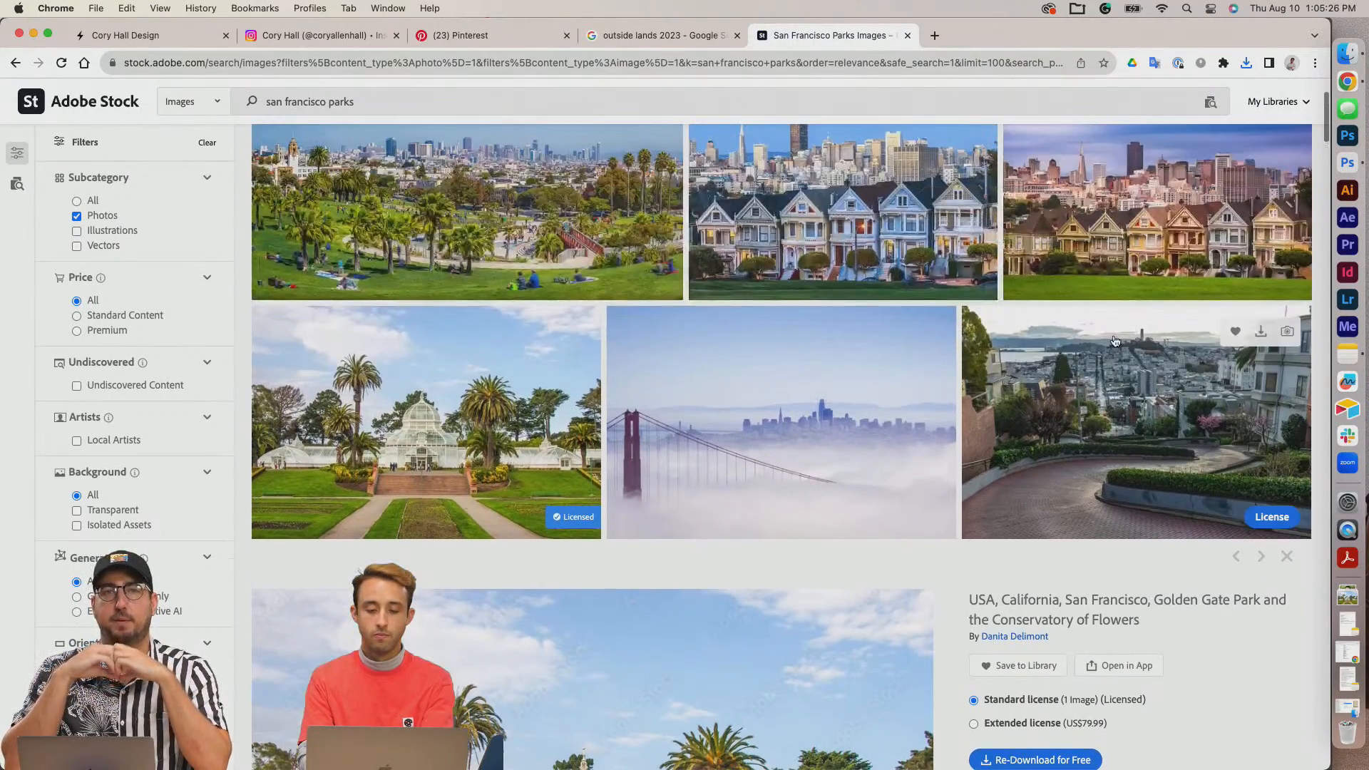
scroll(1114, 340, down, 12)
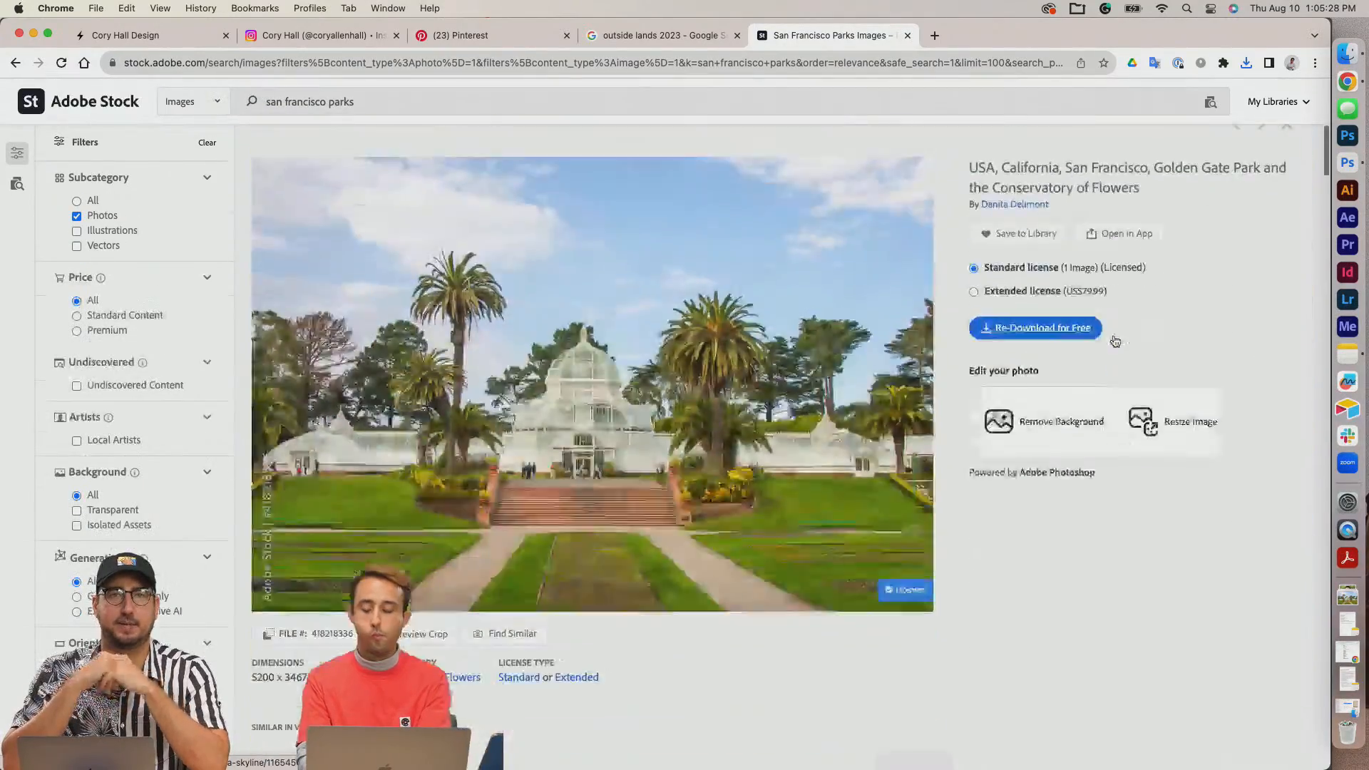
scroll(1114, 340, down, 4)
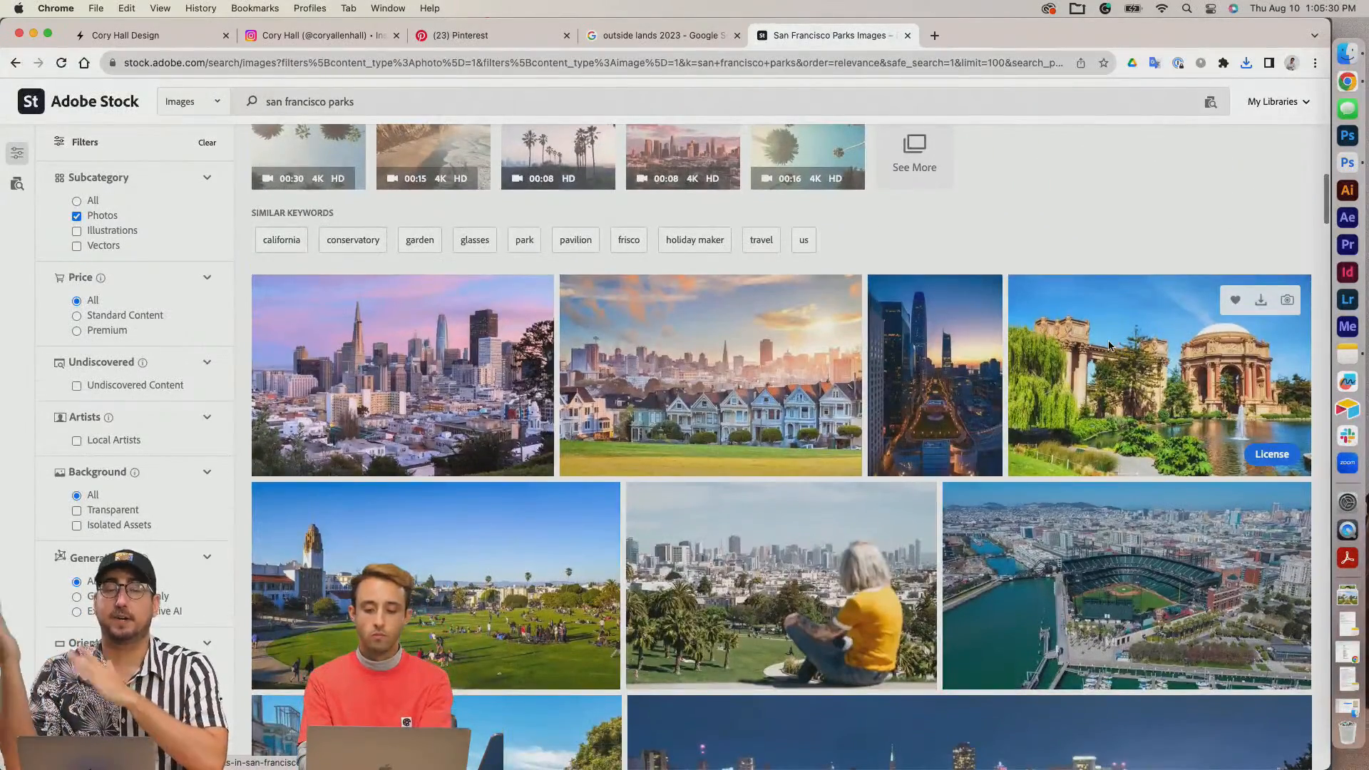
click(1109, 346)
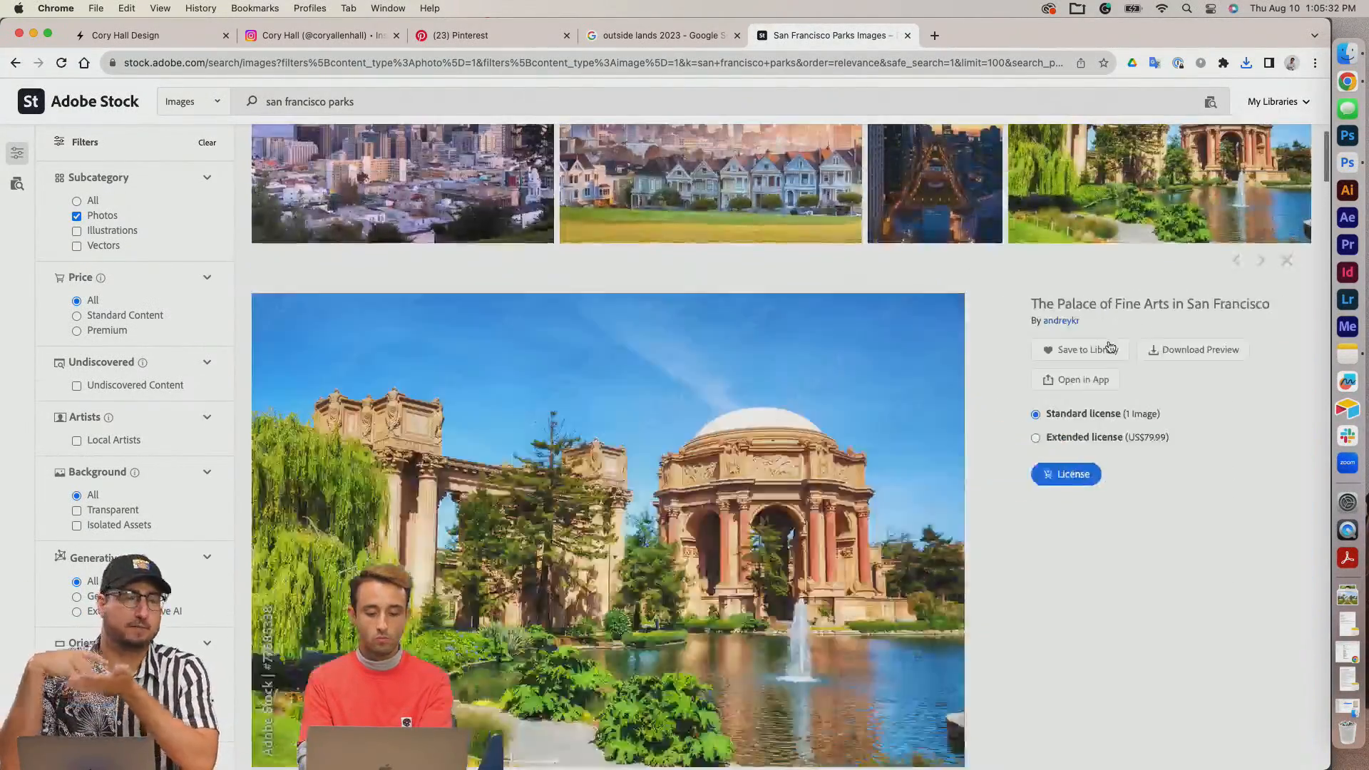
License The Palace of Fine Arts in San Francisco photo under the Standard license and download the licensed file.
click(1064, 476)
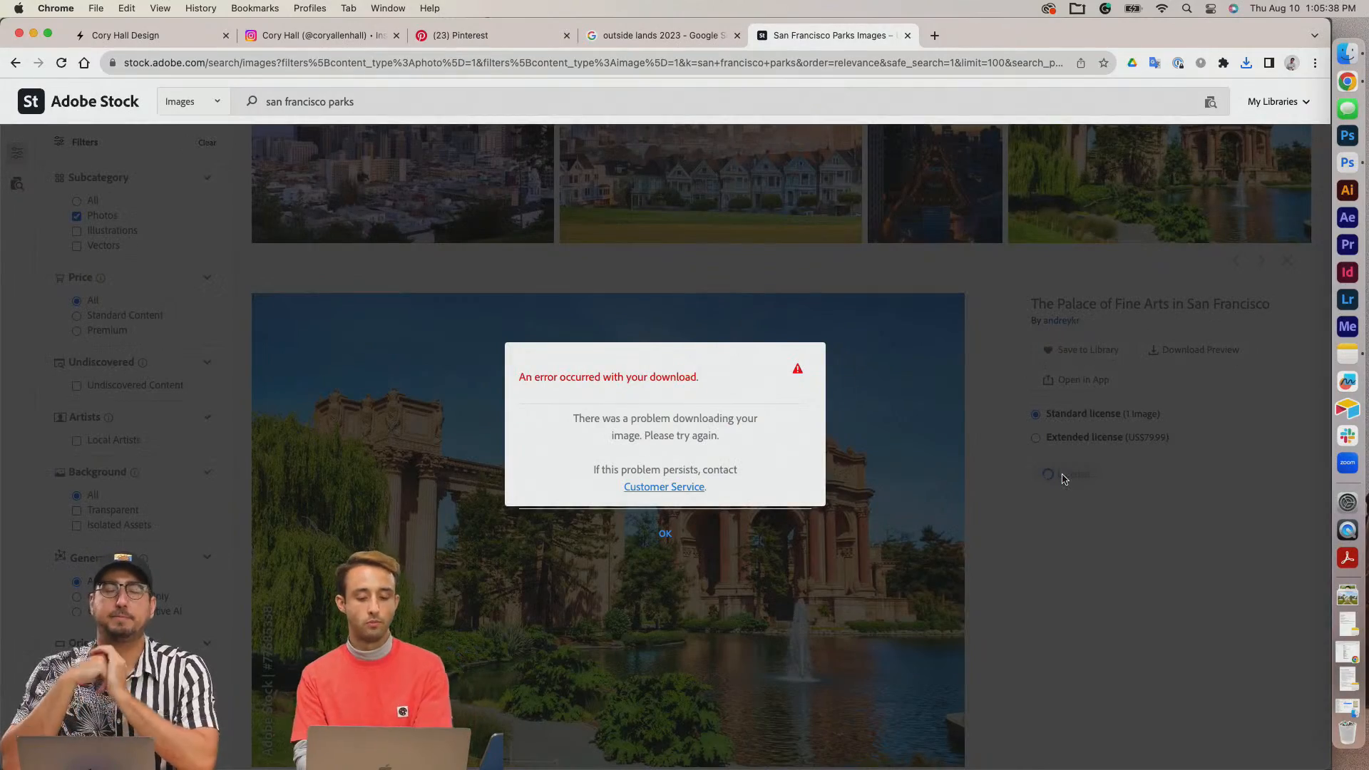
click(1030, 550)
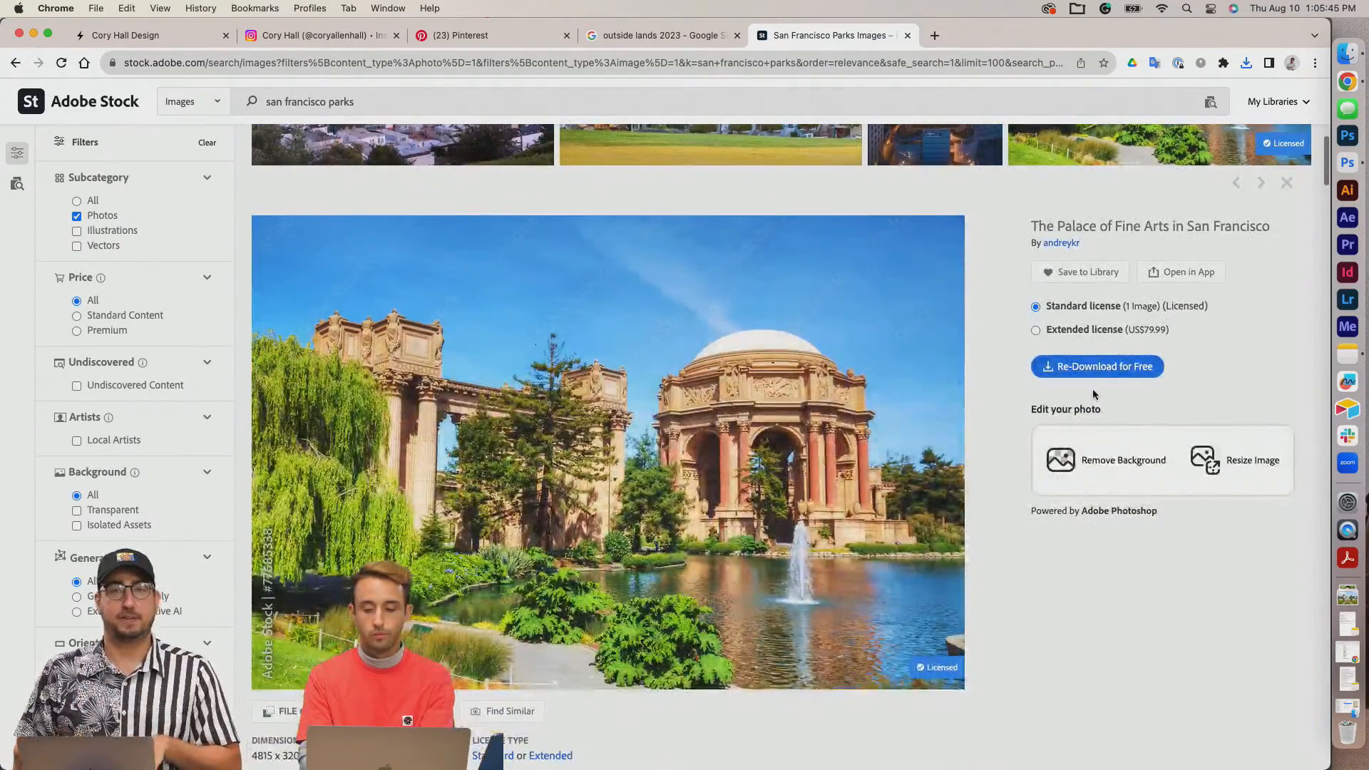
click(1095, 372)
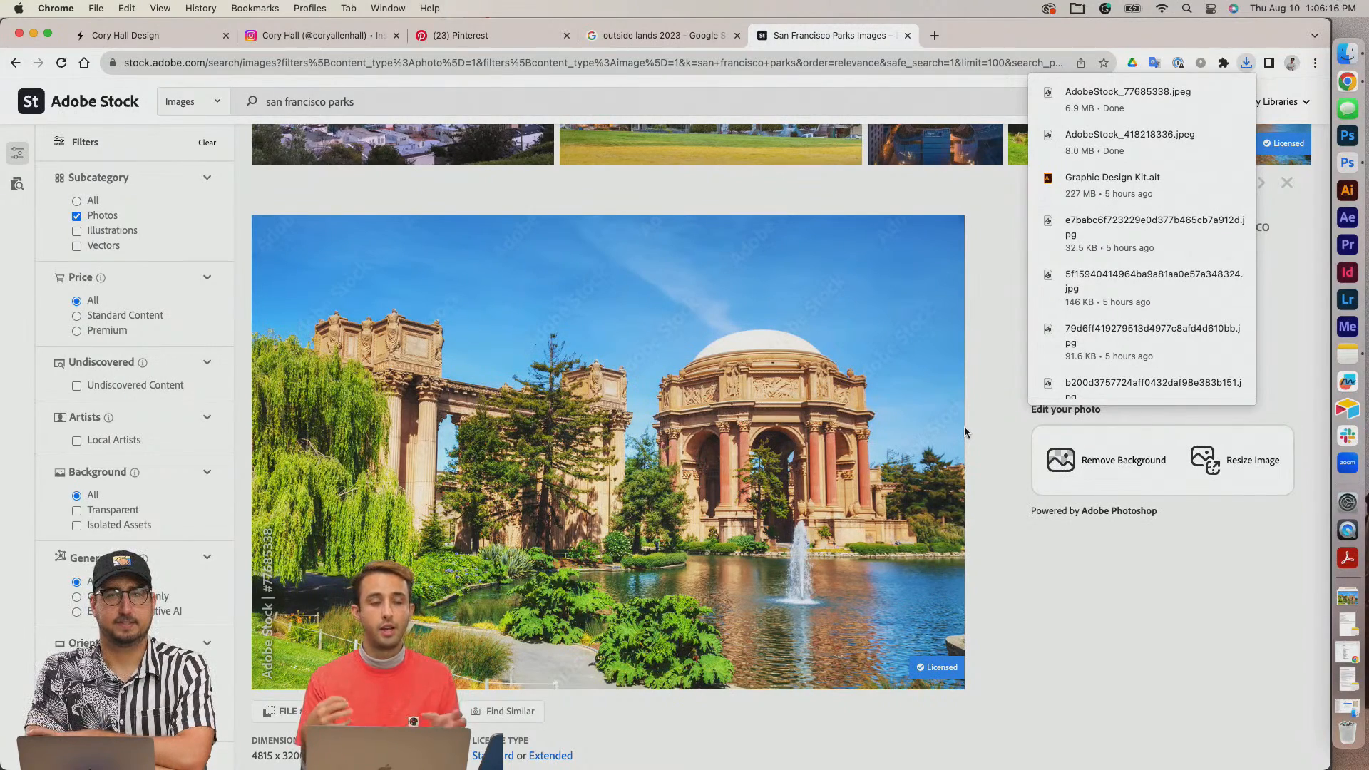
click(1005, 465)
Open the Visiting San Francisco in California park photo, license it under the Standard license and download it.
scroll(1007, 466, down, 3)
scroll(1003, 464, down, 5)
scroll(1002, 464, down, 2)
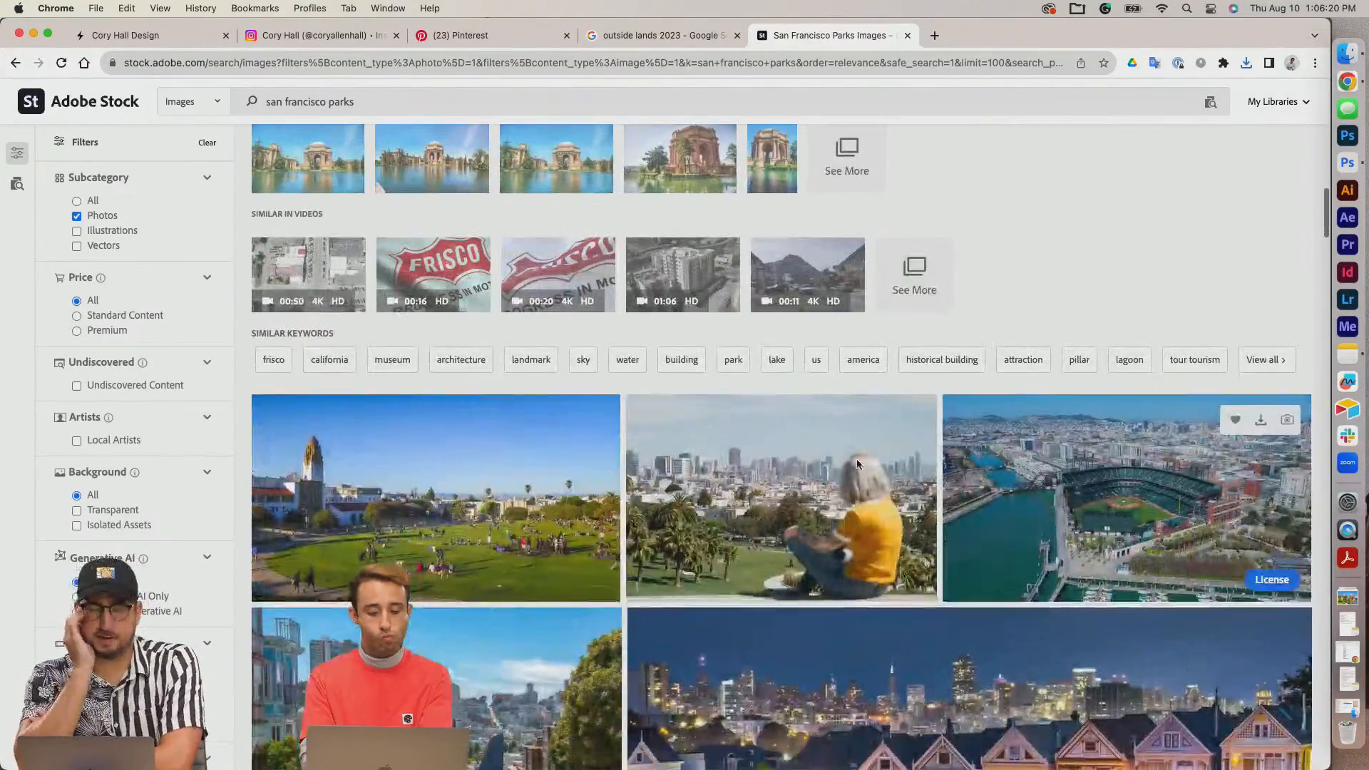
click(464, 492)
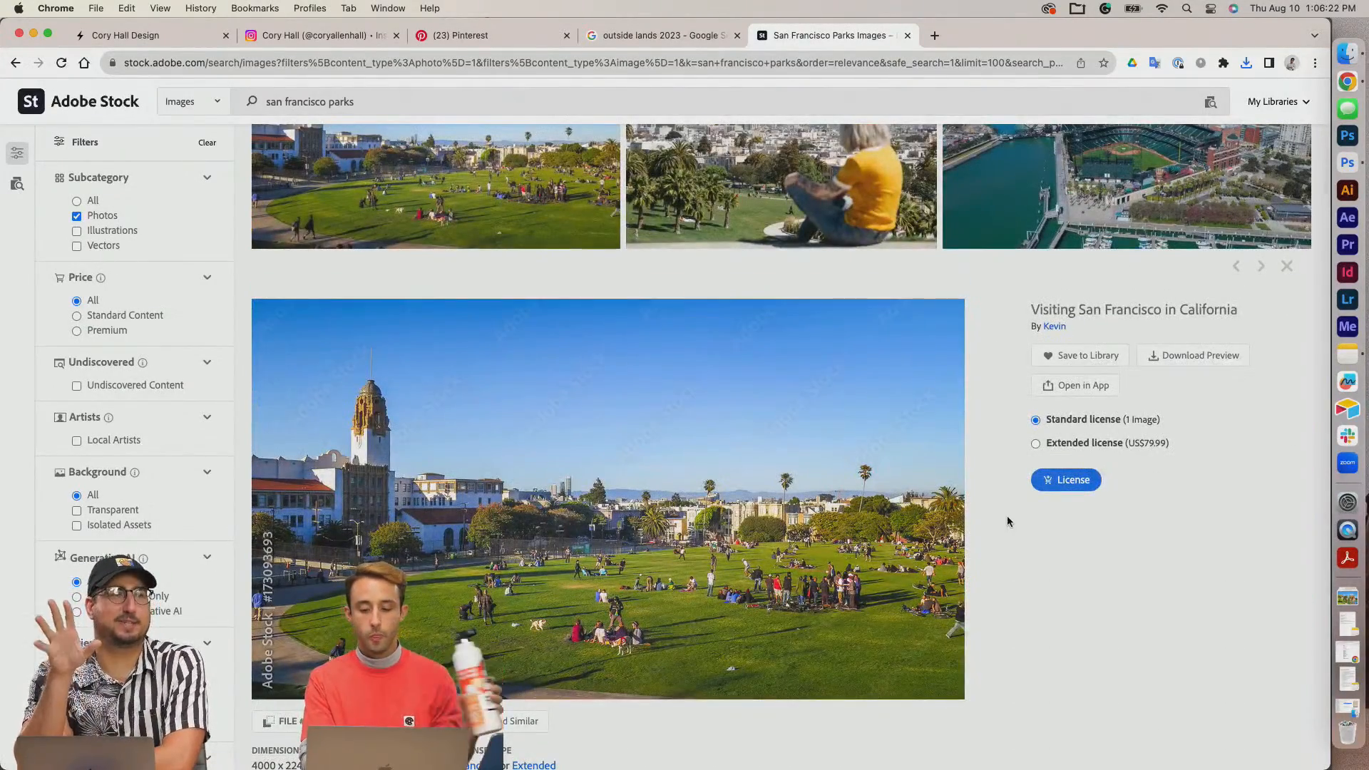
click(1084, 482)
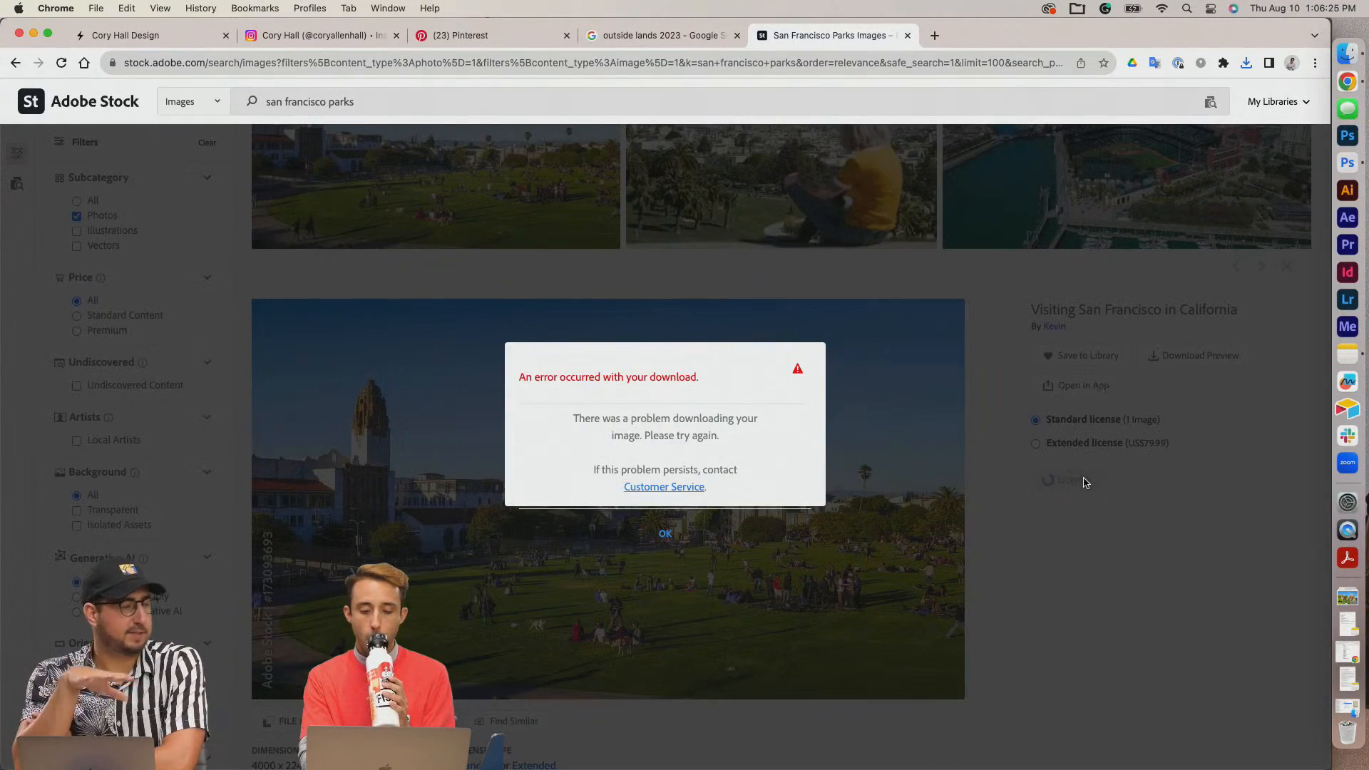
click(1023, 553)
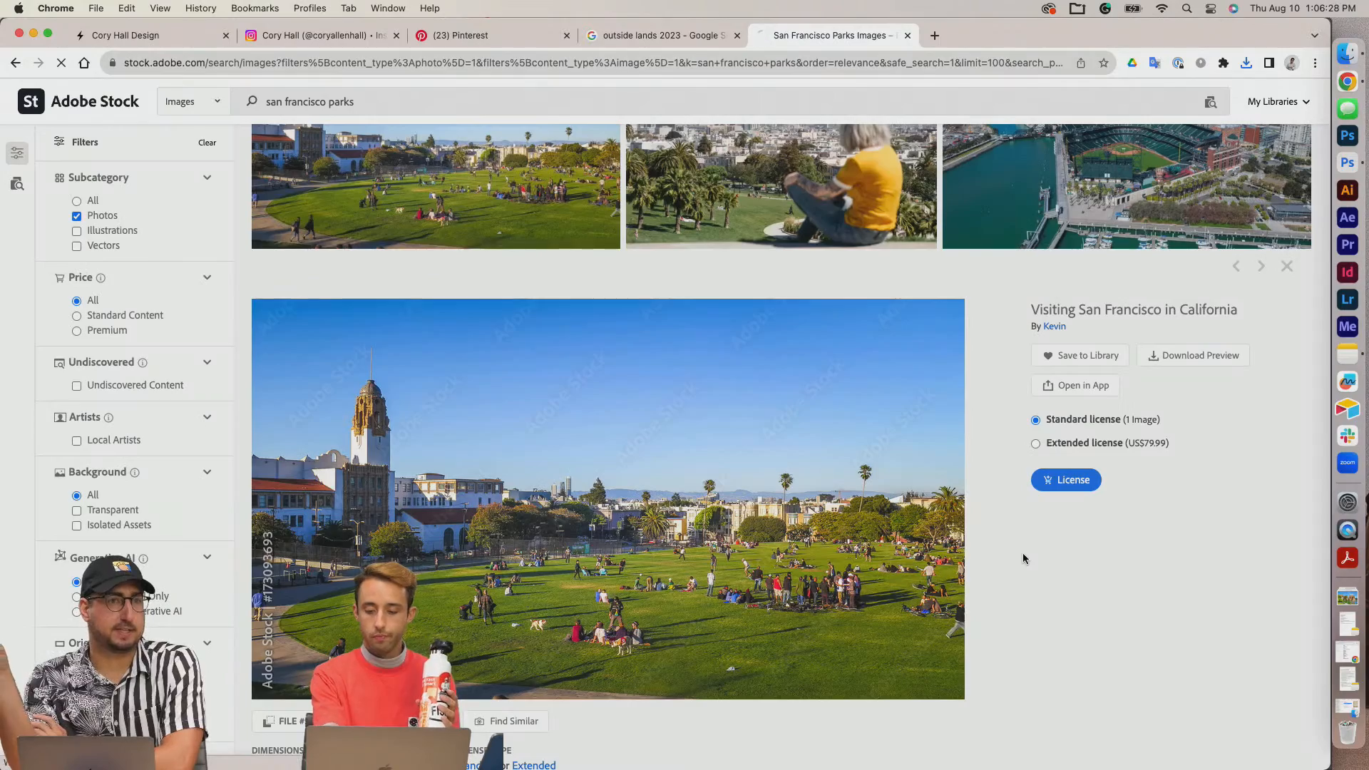
key(super+r)
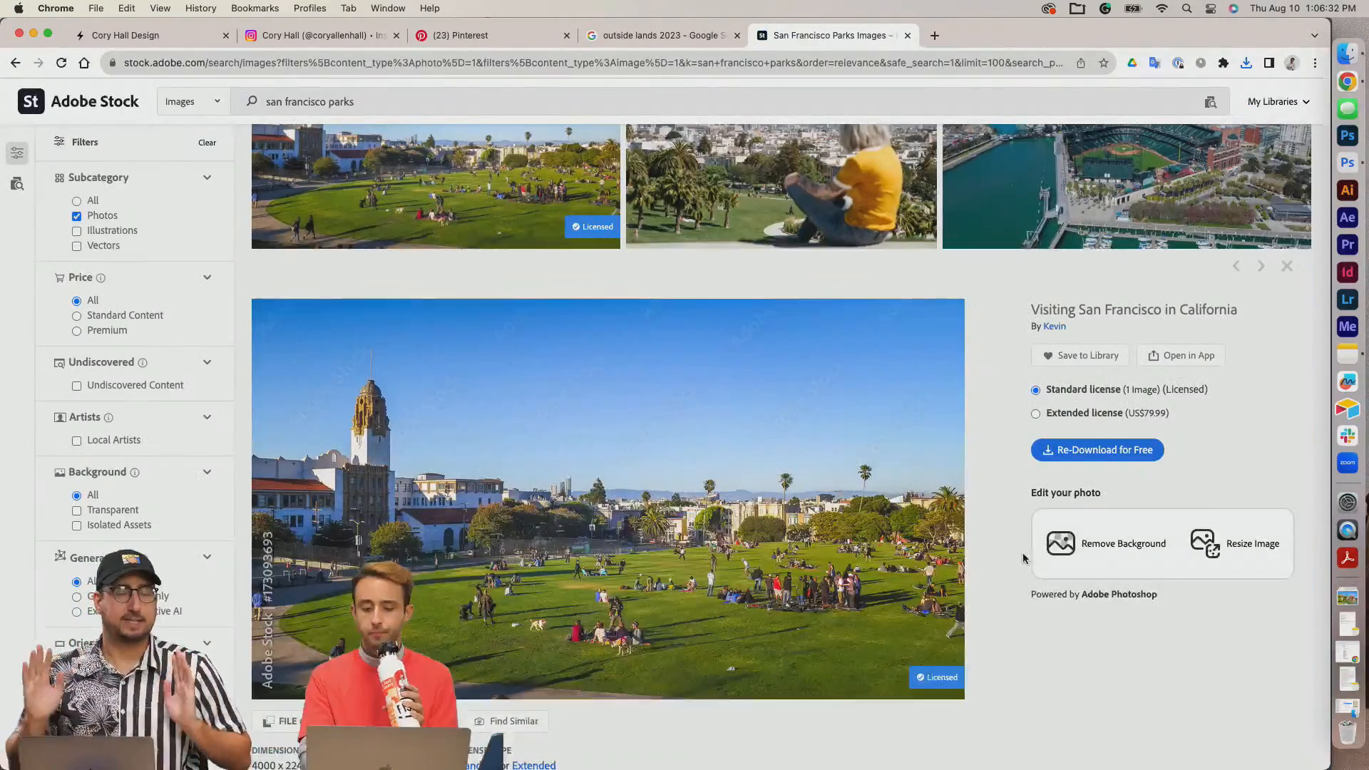
click(1097, 450)
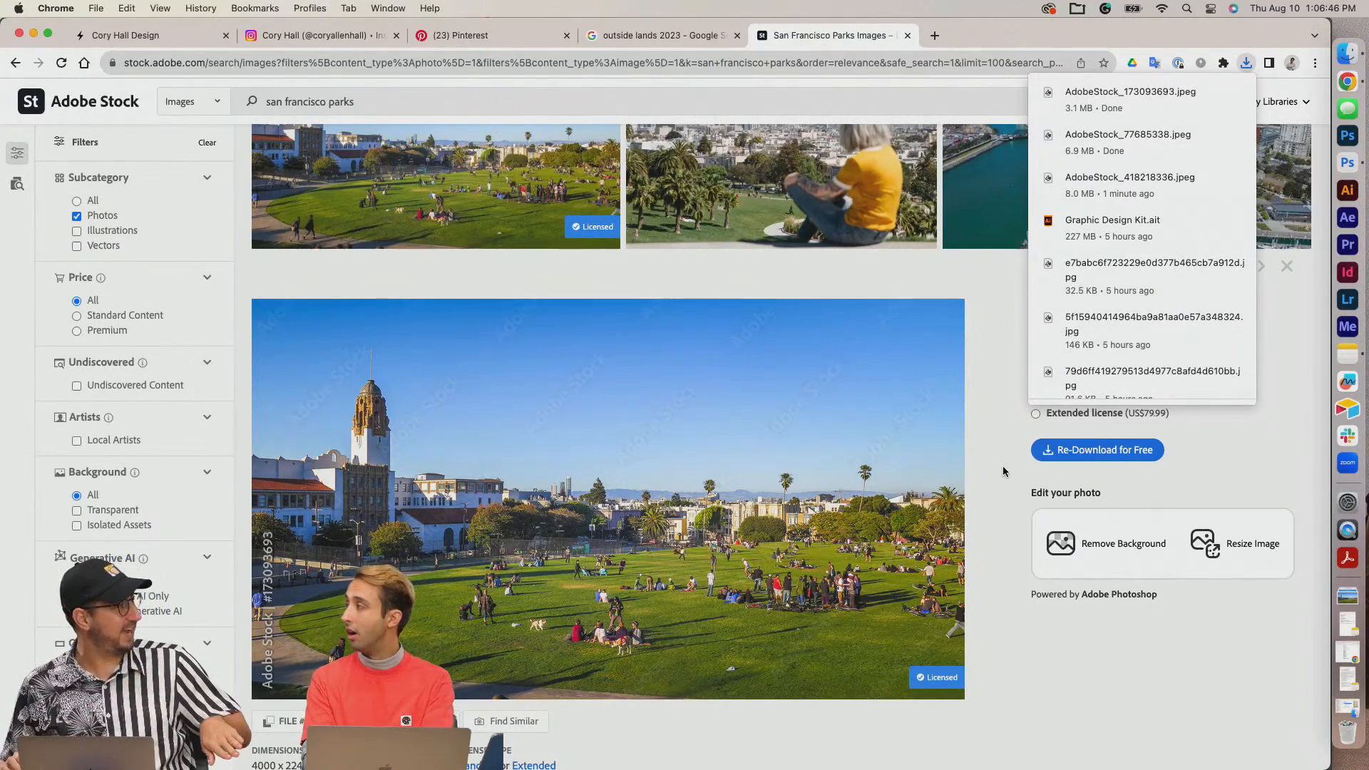
Search the stock photos for "san francisco gold fire hyrdant" and return to the san francisco parks results.
scroll(1005, 473, down, 10)
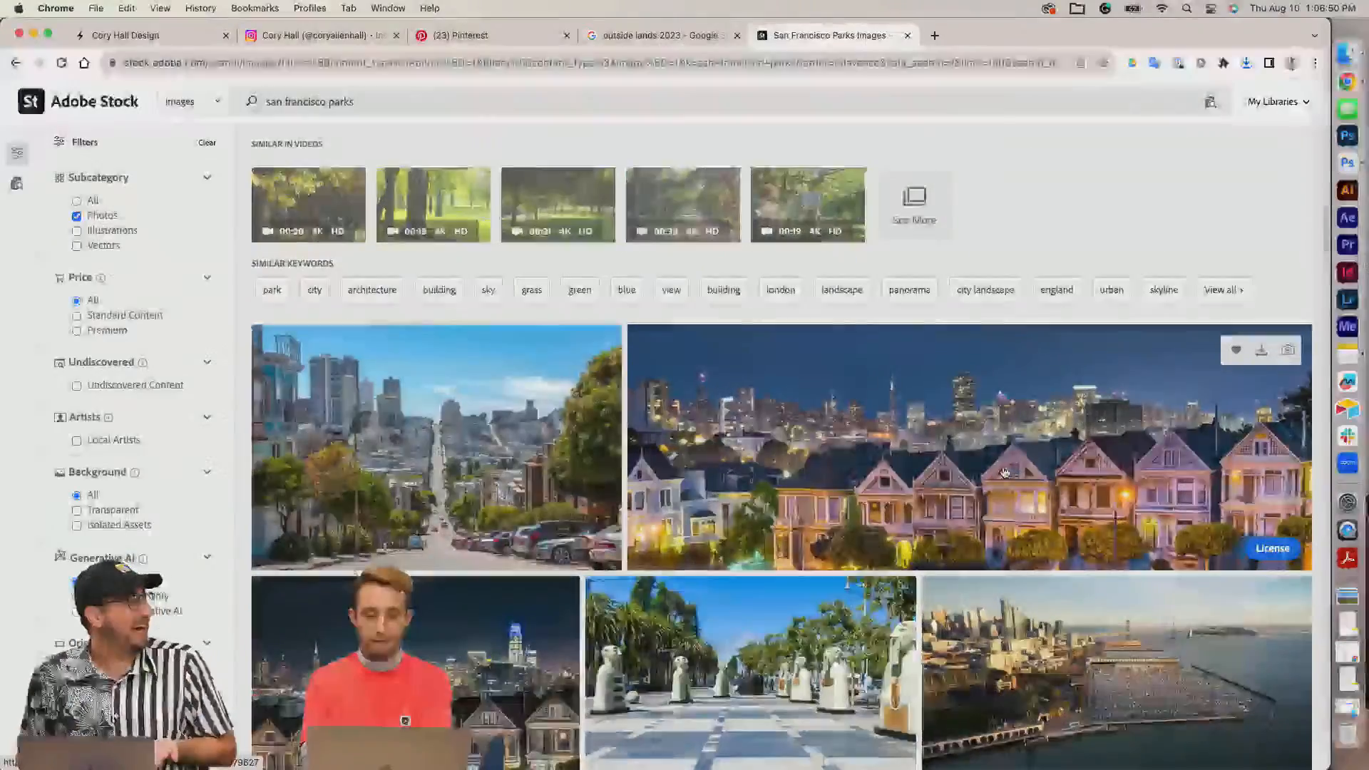
scroll(1004, 473, down, 5)
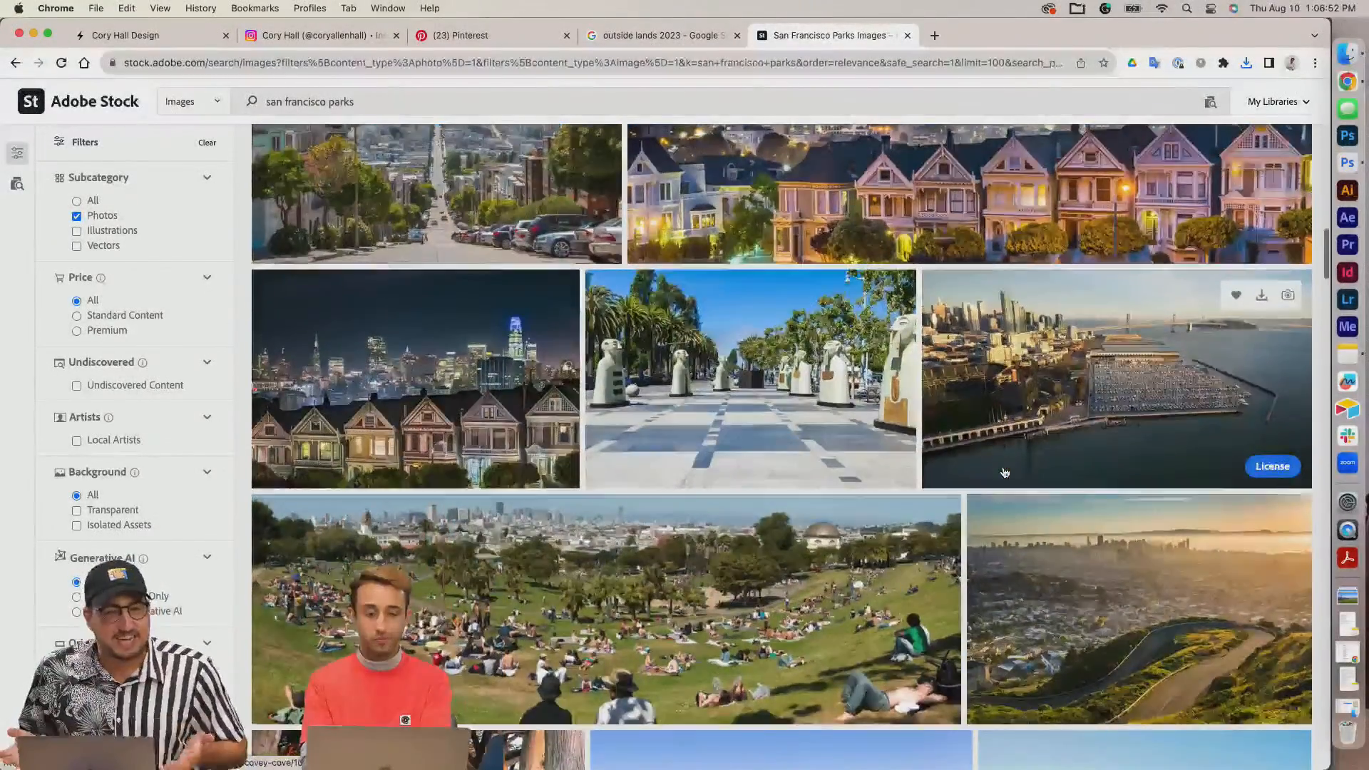
scroll(1004, 472, down, 5)
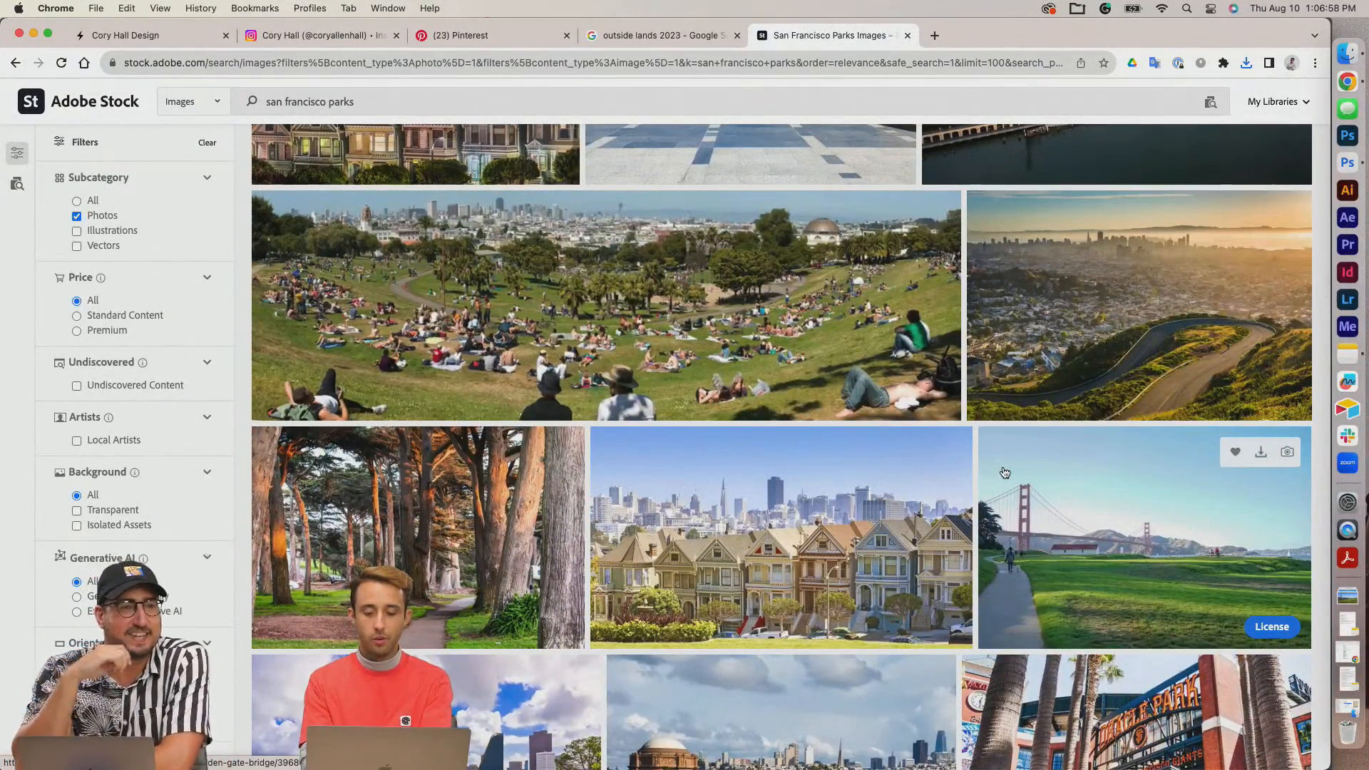
scroll(1004, 473, up, 10)
click(380, 109)
key(BackSpace)
key(BackSpace)
key(BackSpace)
key(BackSpace)
text(gold)
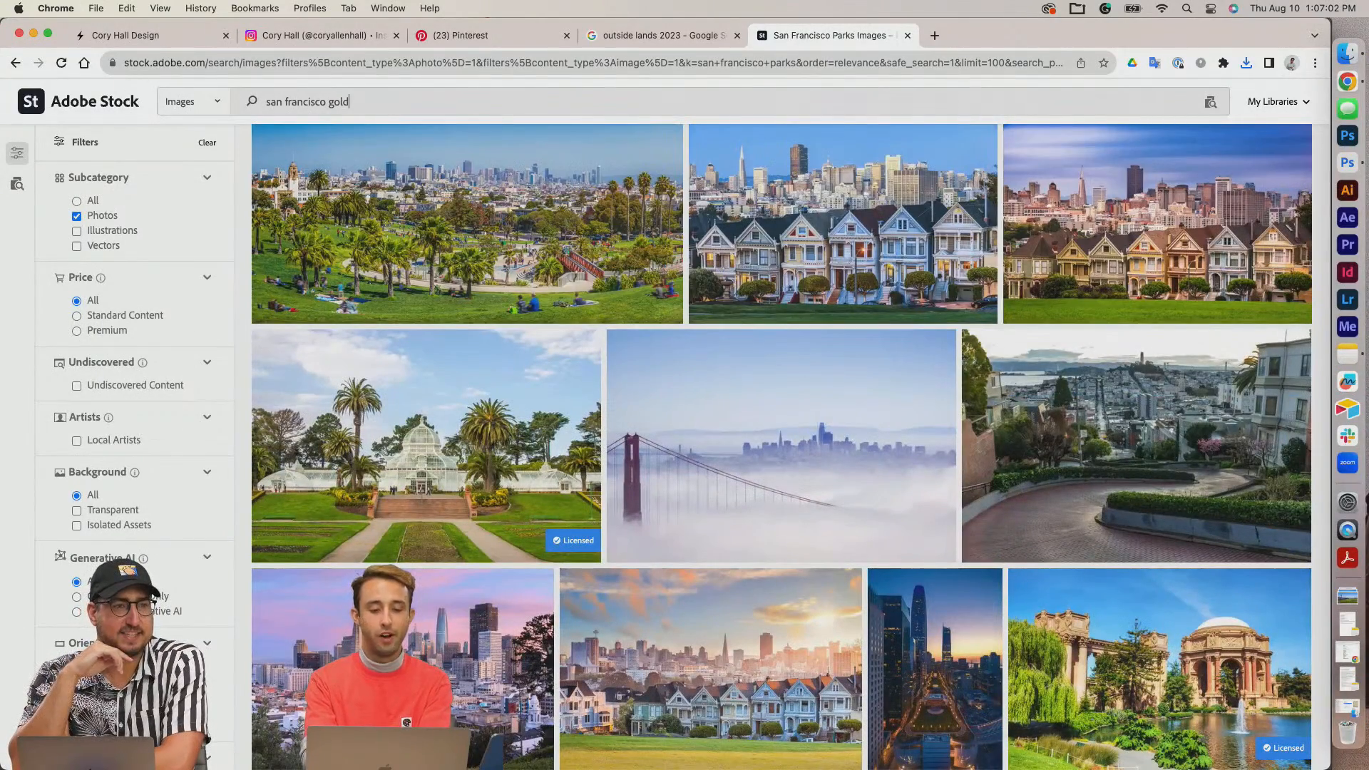
text( fire hyrdant)
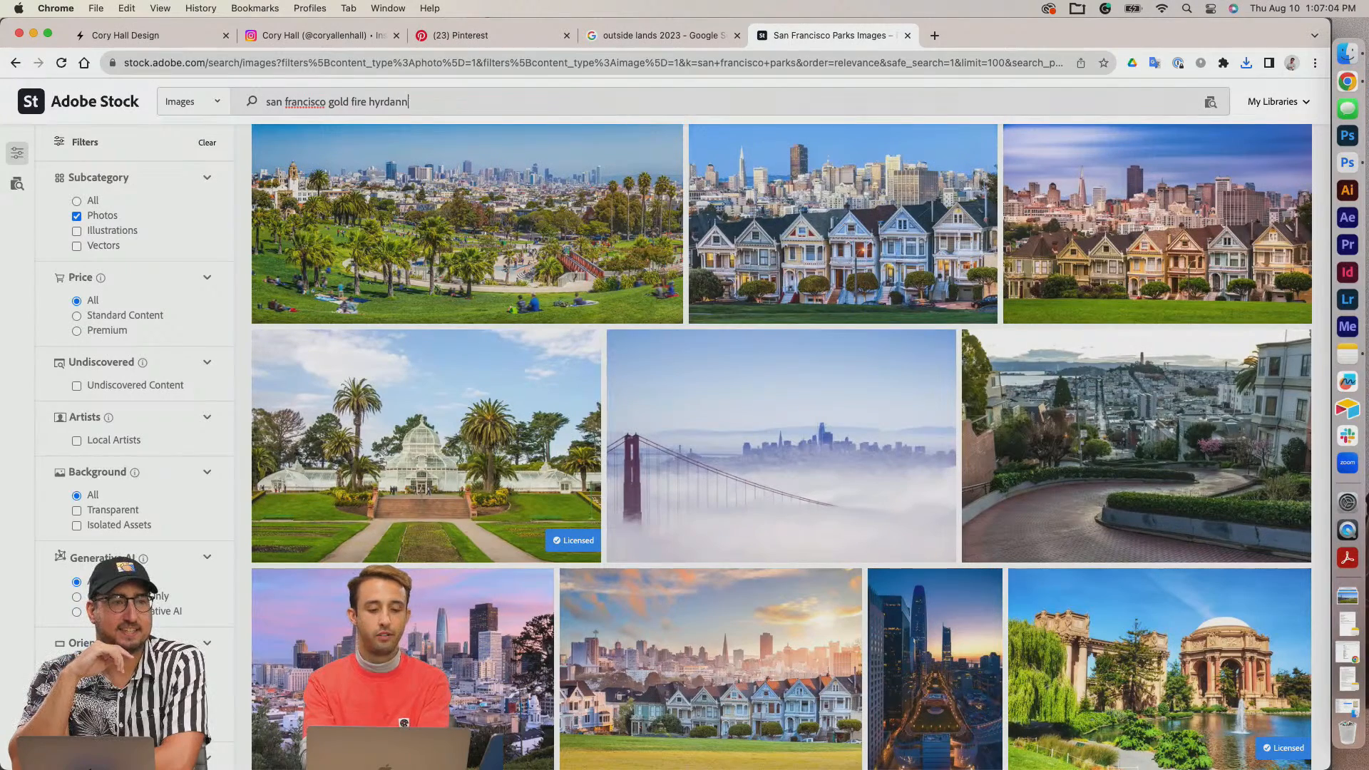
key(Return)
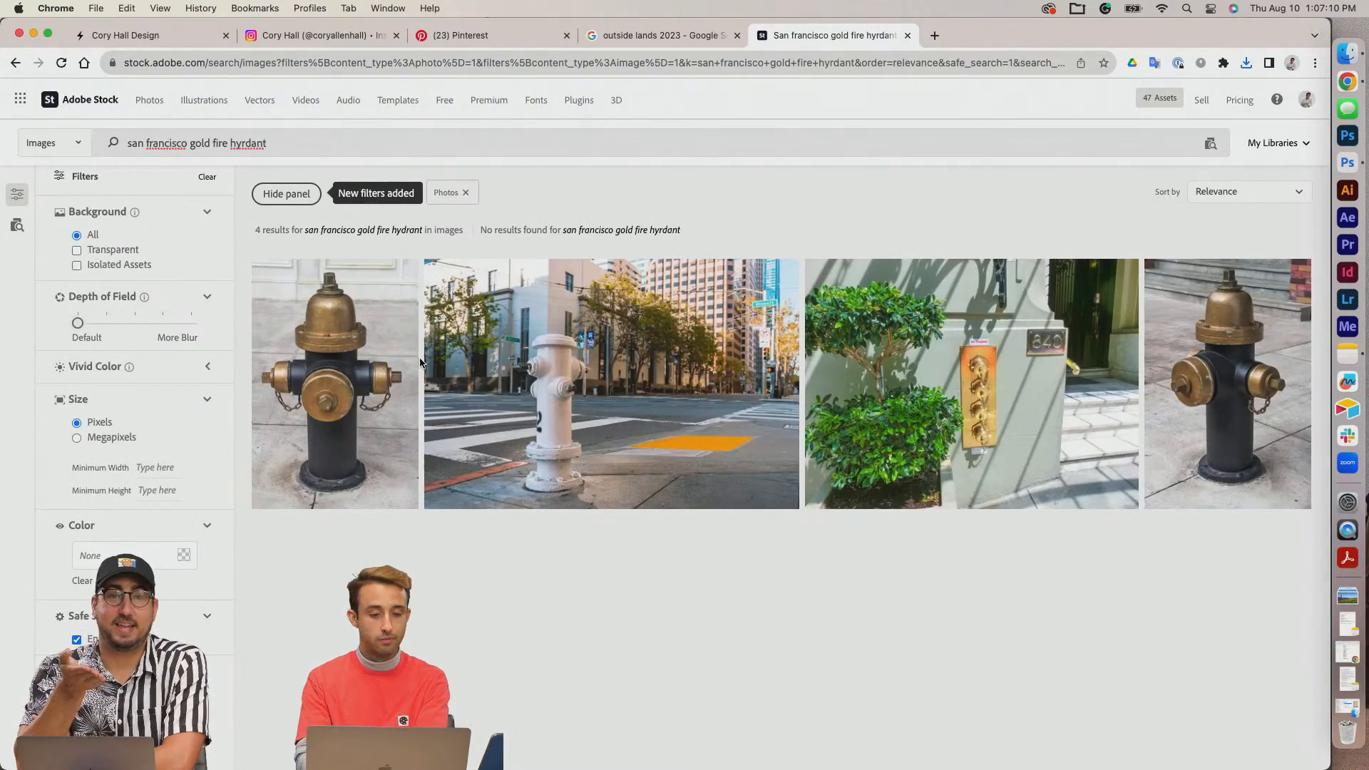
scroll(419, 357, left, 5)
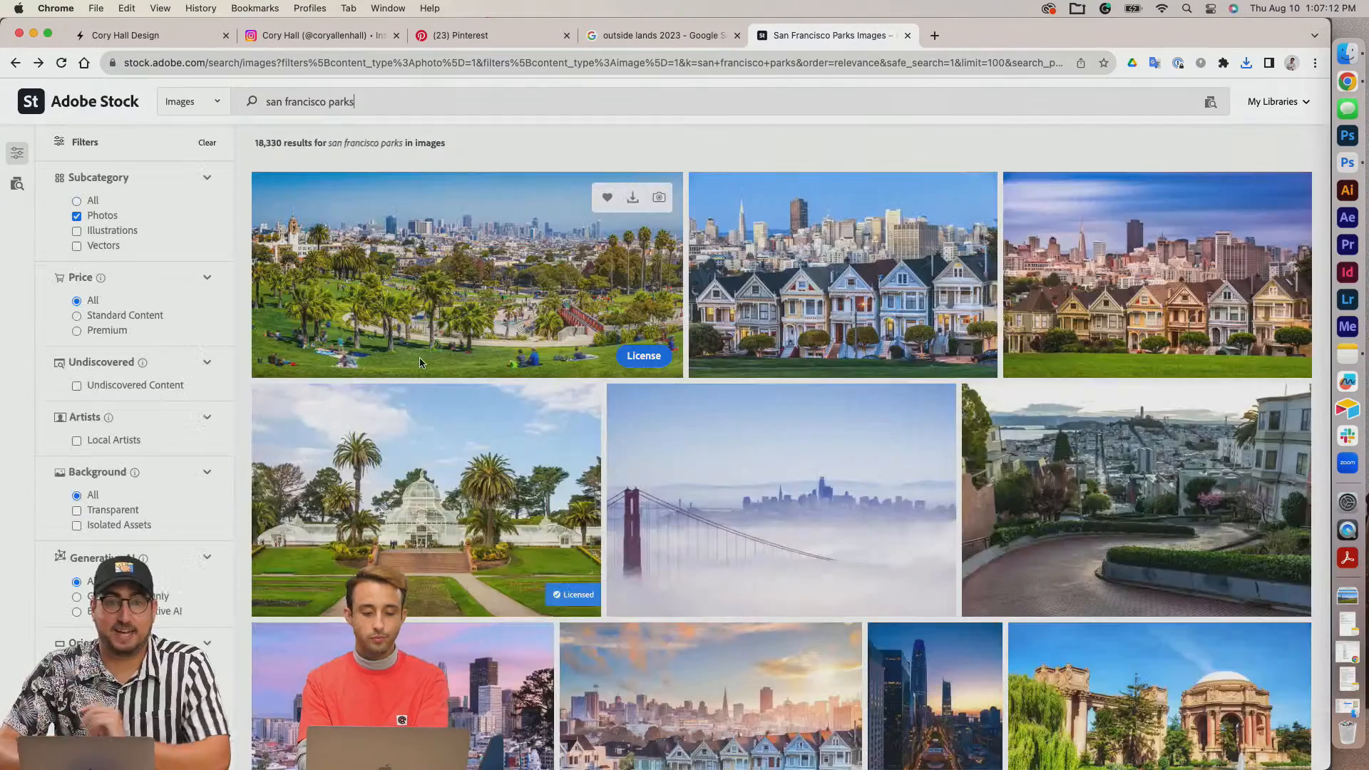
scroll(863, 492, down, 10)
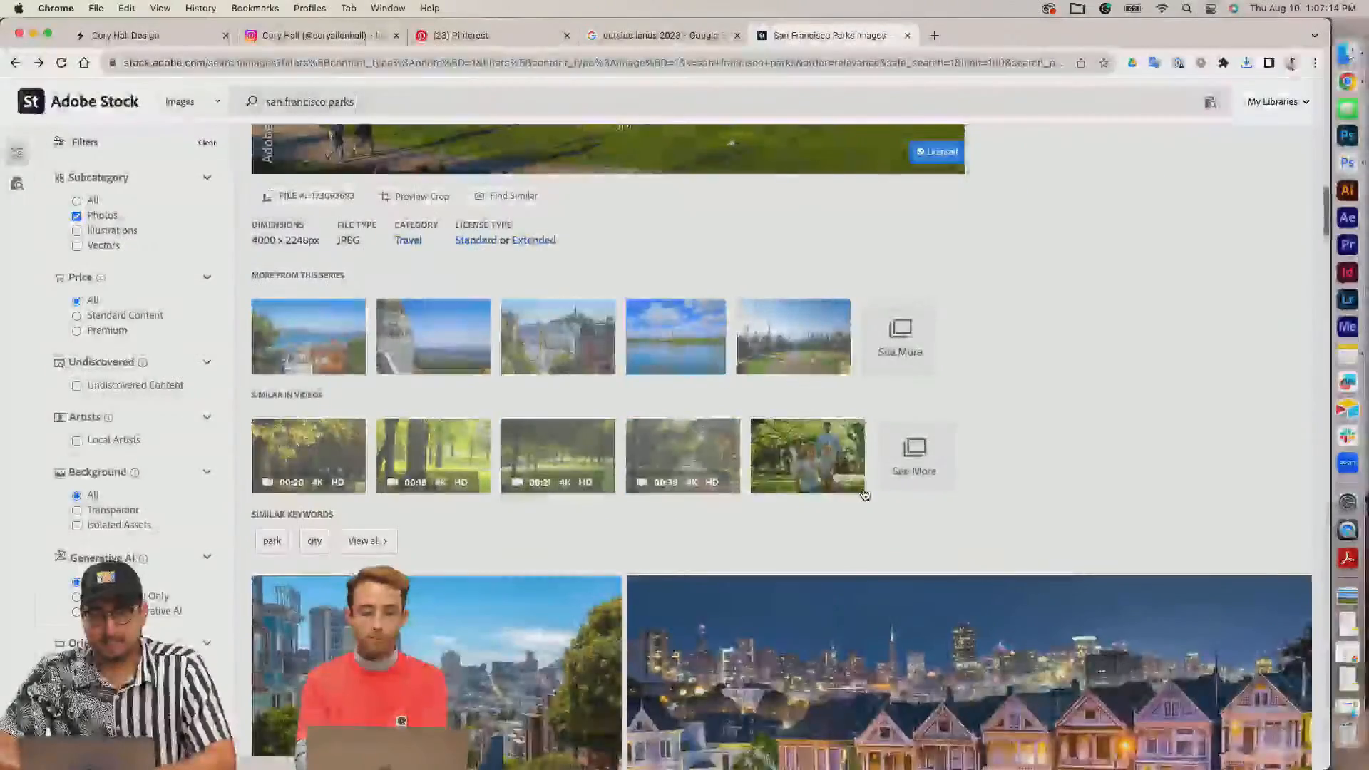
Switch to Finder and show the Downloads folder in a new window beside the OSL Poster window.
click(1341, 52)
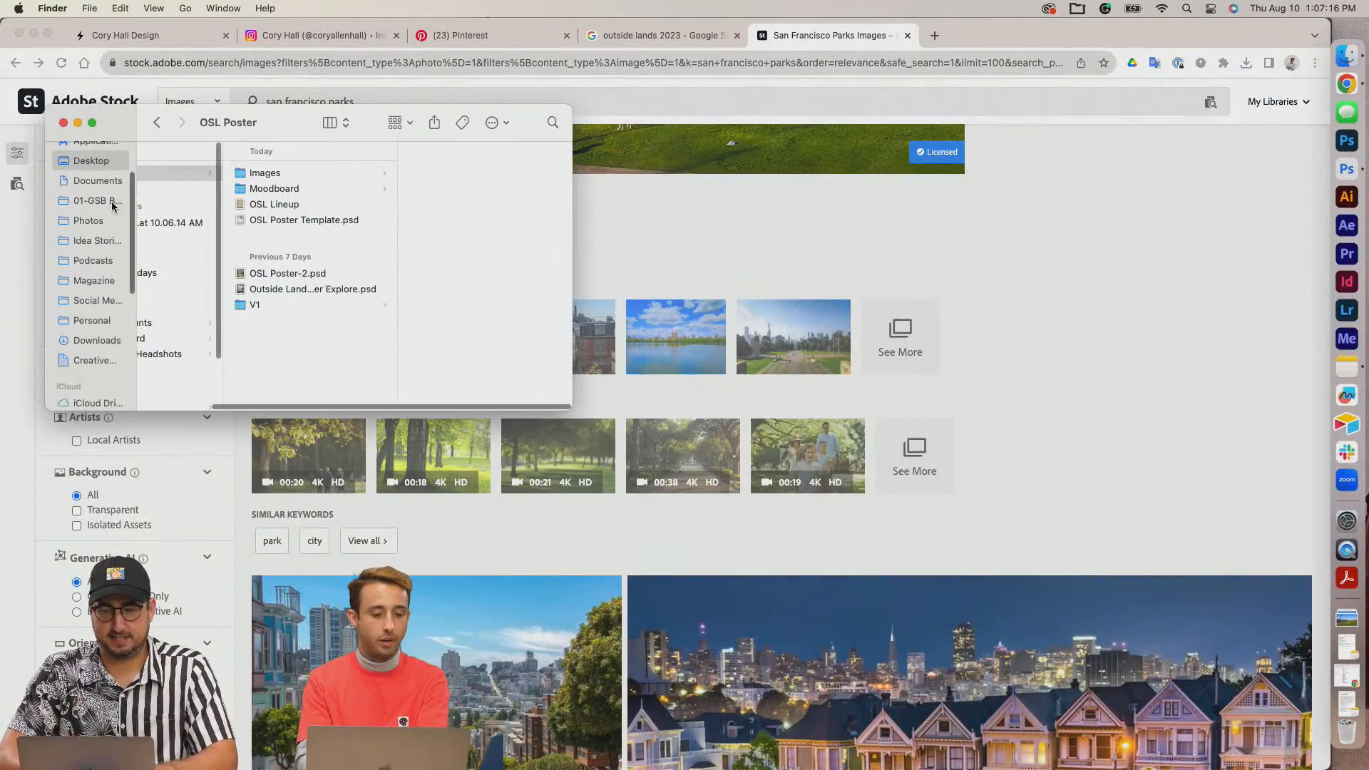
key(super+n)
drag(262, 157, 791, 130)
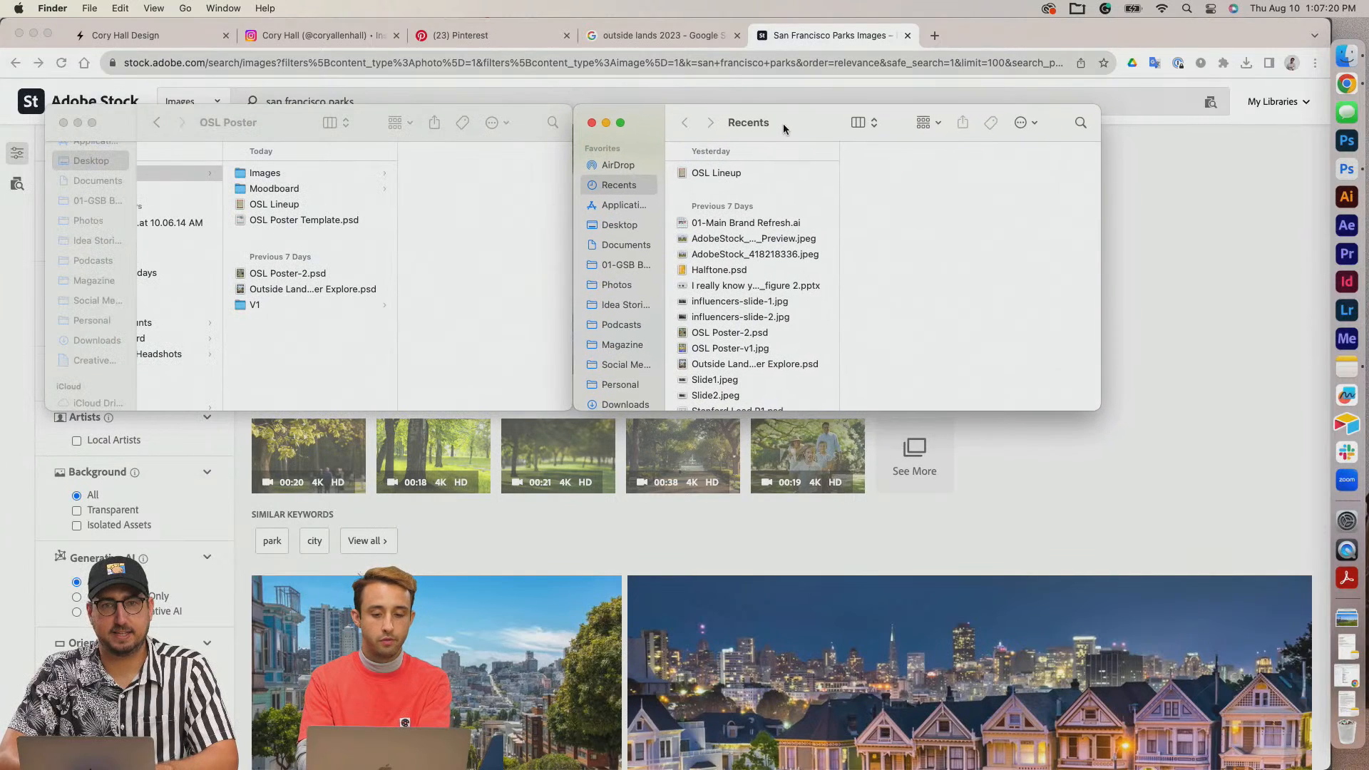
click(615, 406)
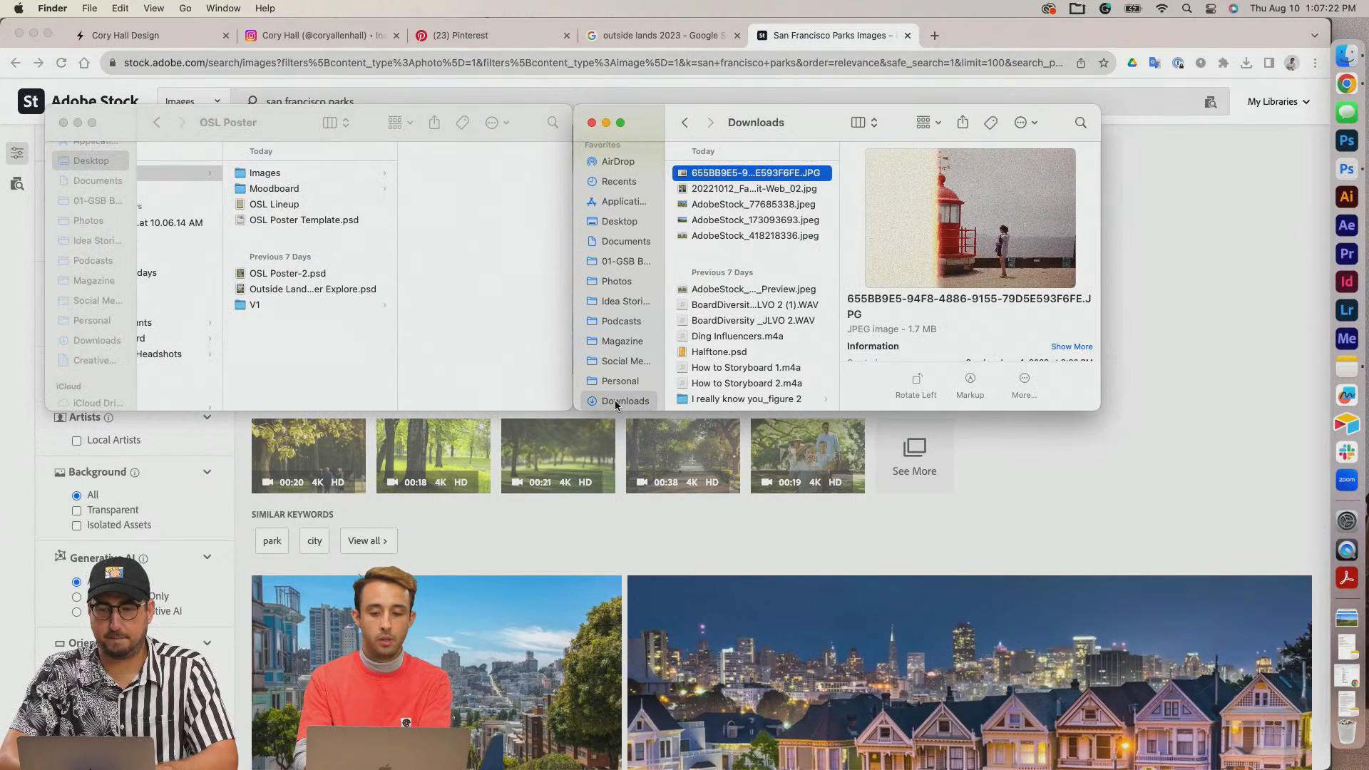
Open AdobeStock_77685338.jpeg, AdobeStock_173093693.jpeg and AdobeStock_418218336.jpeg from Downloads in Adobe Photoshop (Beta).
key(Down)
key(Down)
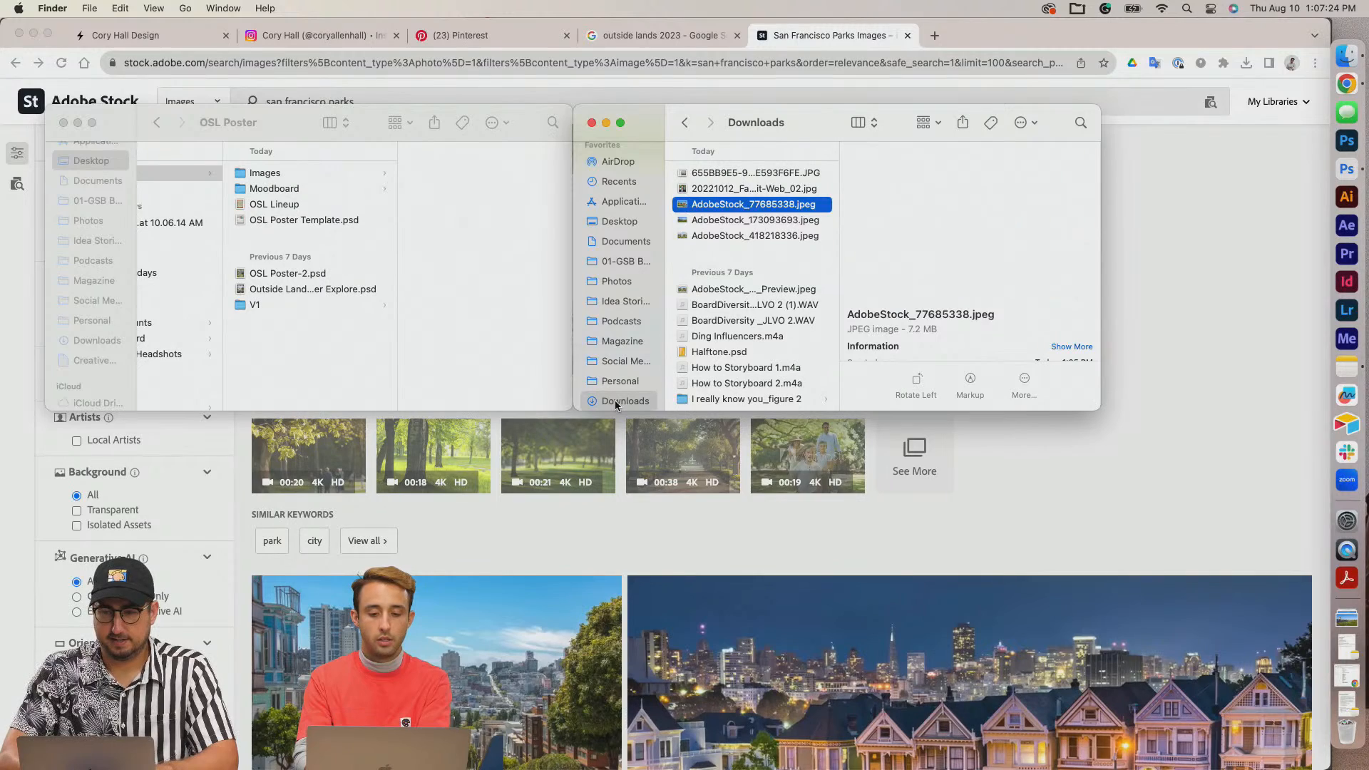
key(shift+Down)
key(shift+Down)
drag(749, 223, 1344, 173)
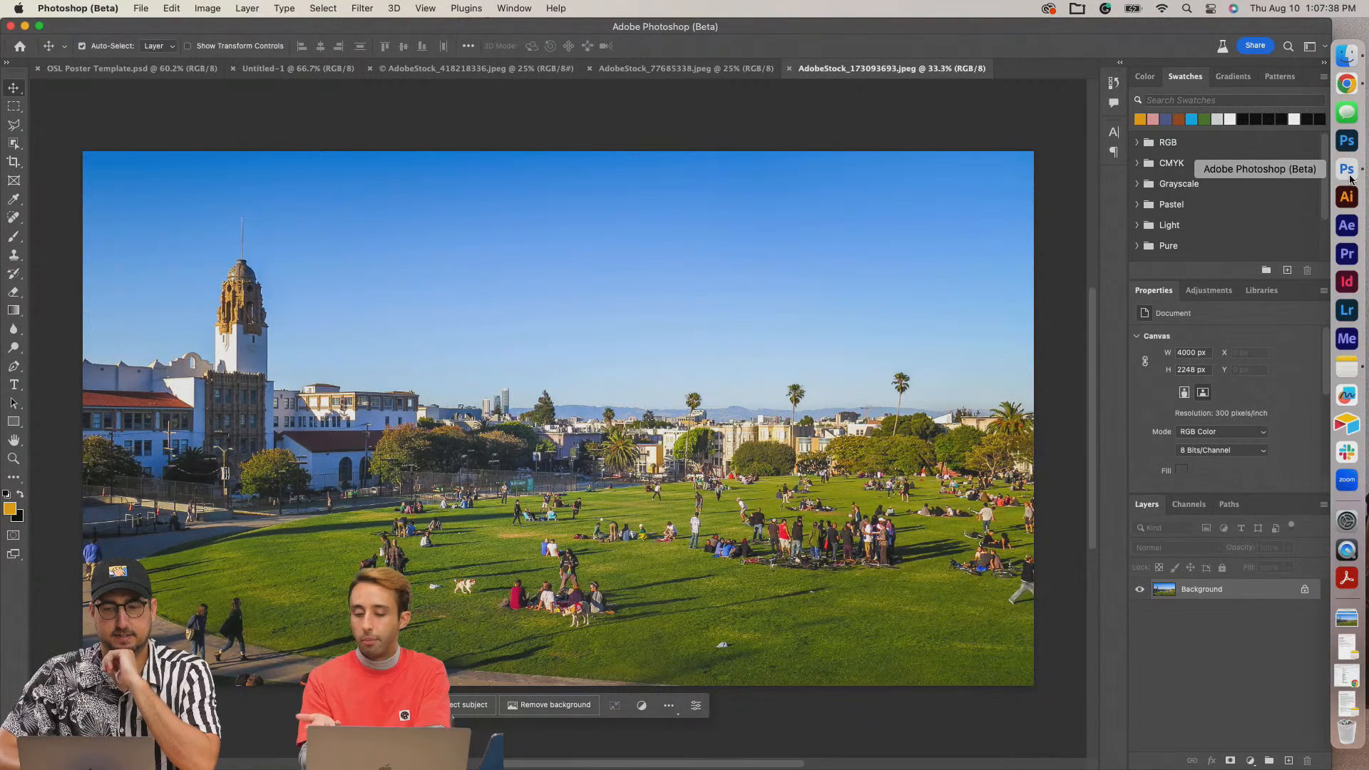
In AdobeStock_418218336.jpeg, make a full-width rectangular marquee selection from the base of the conservatory down to the photo's lower edge.
click(662, 69)
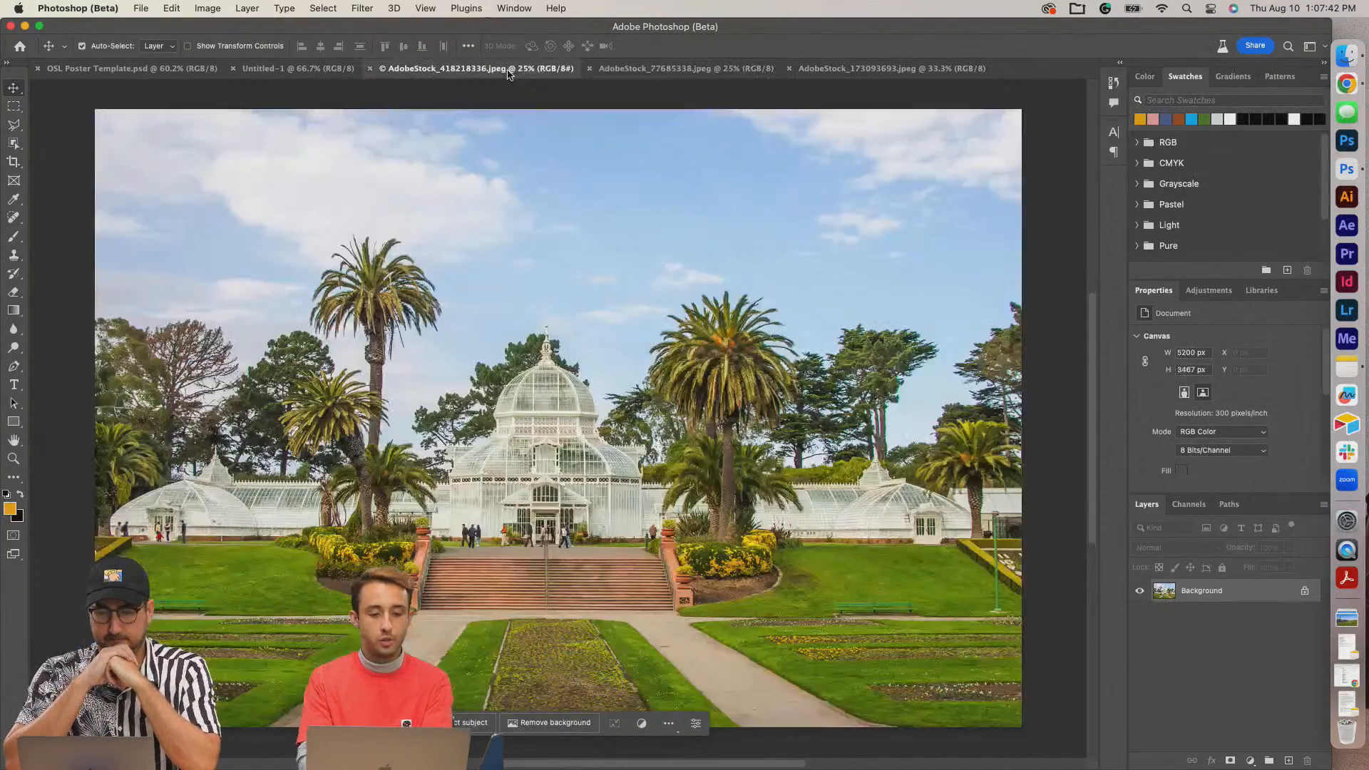
click(508, 69)
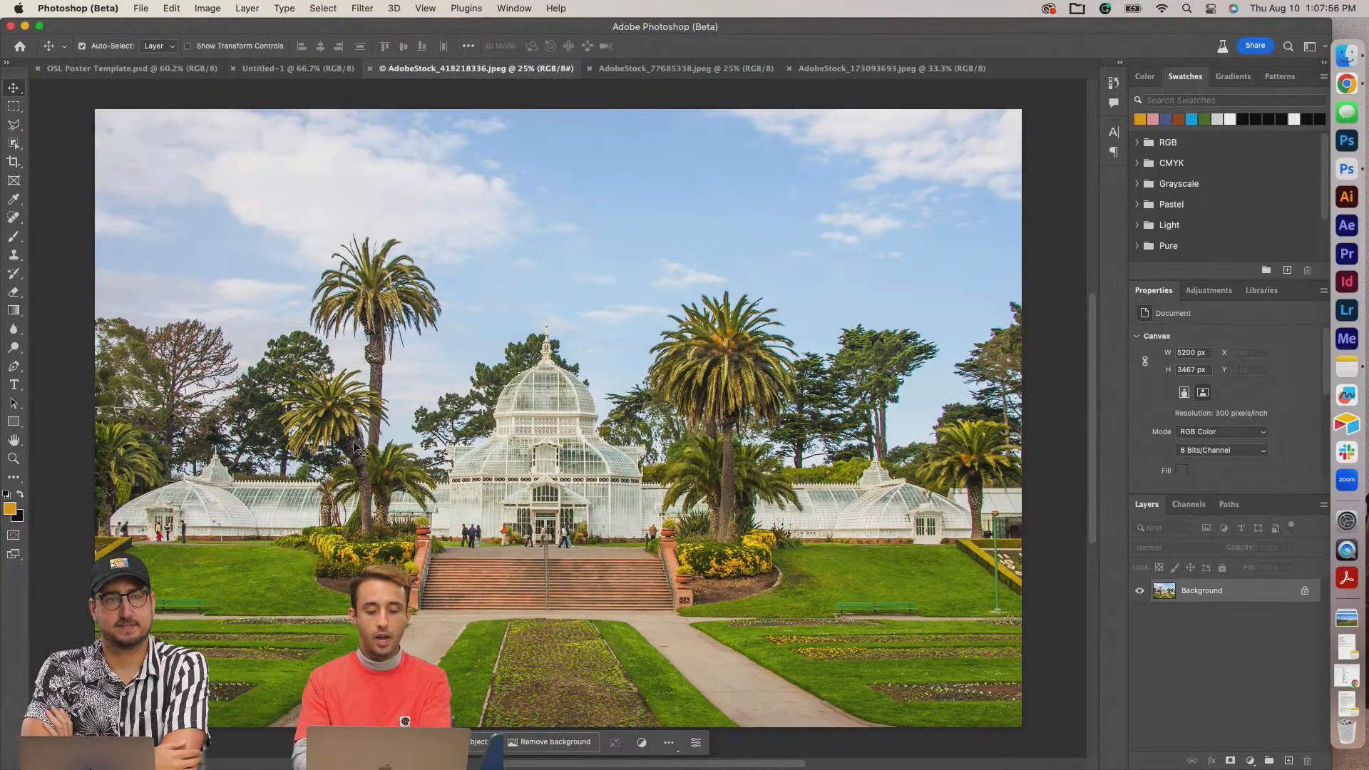
key(m)
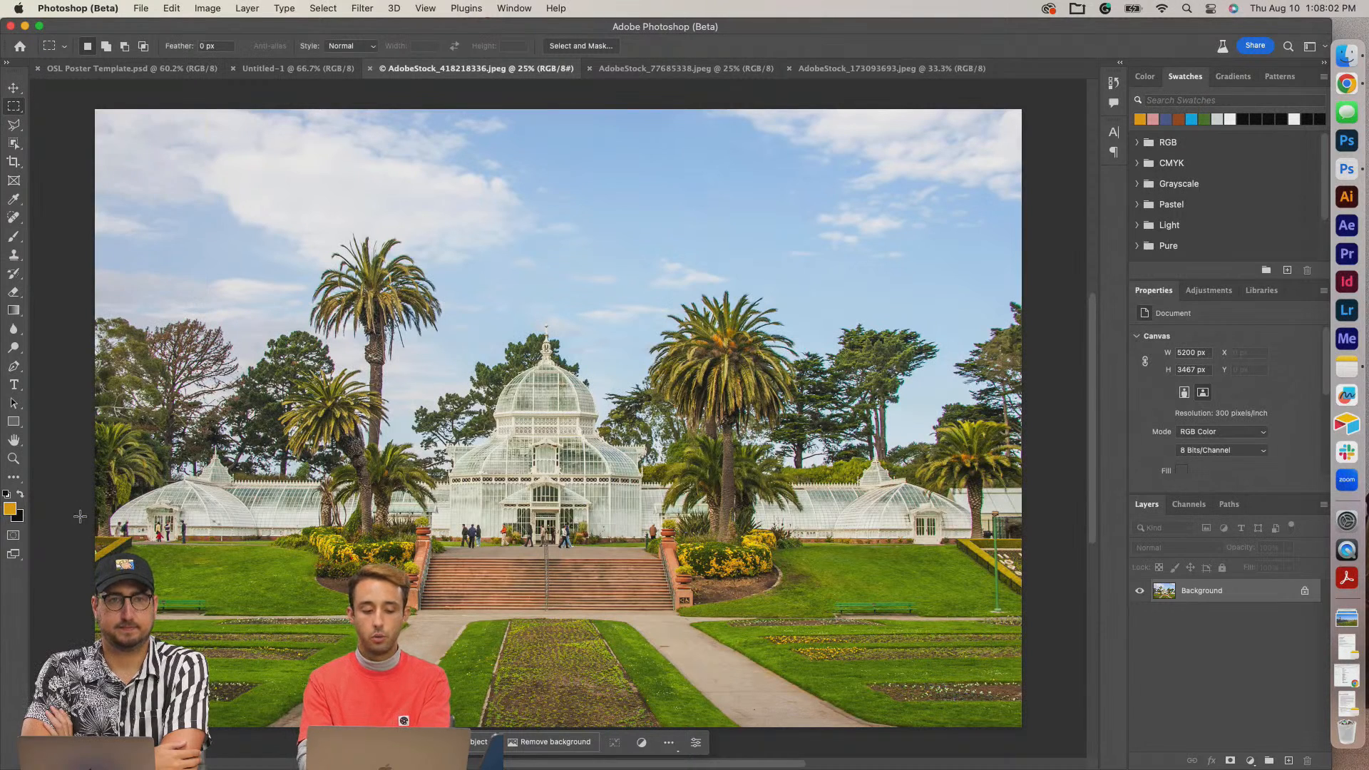
drag(85, 525, 777, 746)
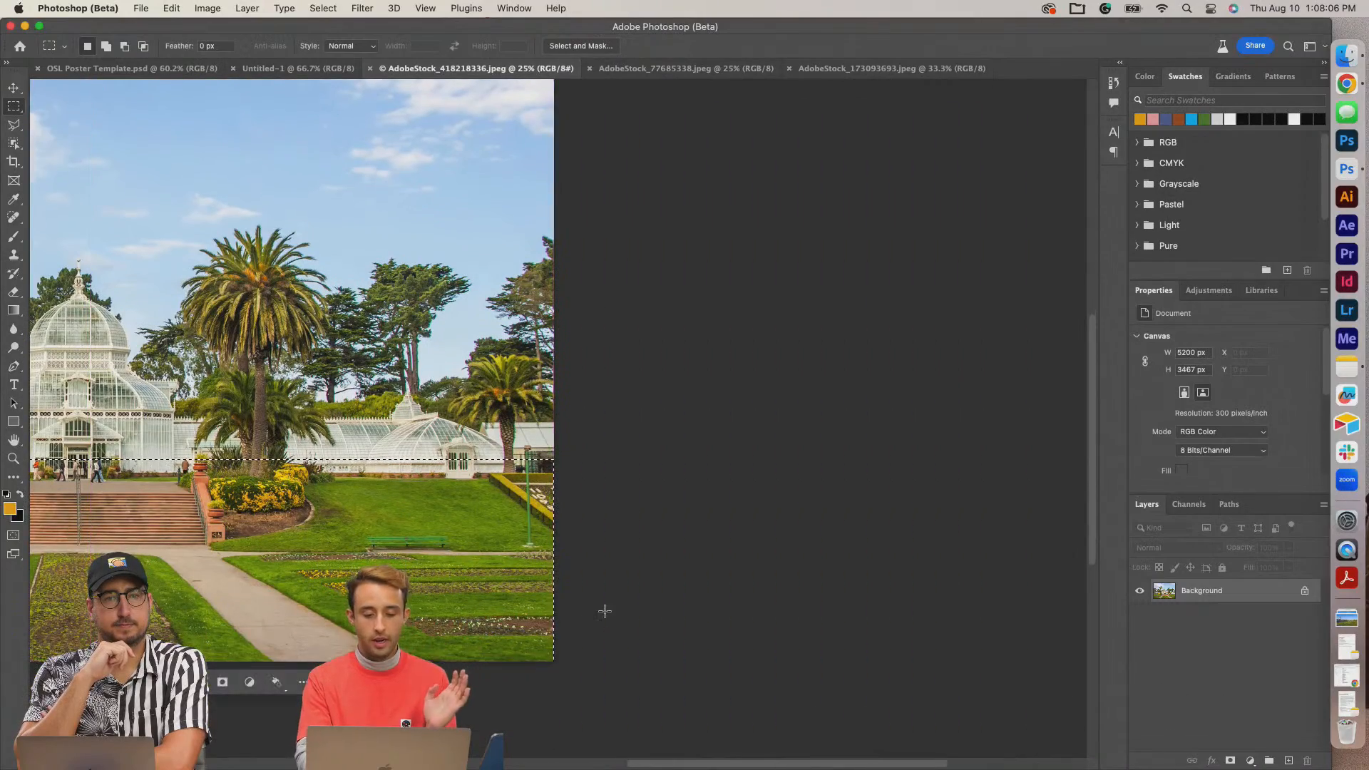
scroll(605, 612, left, 7)
scroll(606, 614, right, 1)
scroll(605, 614, right, 1)
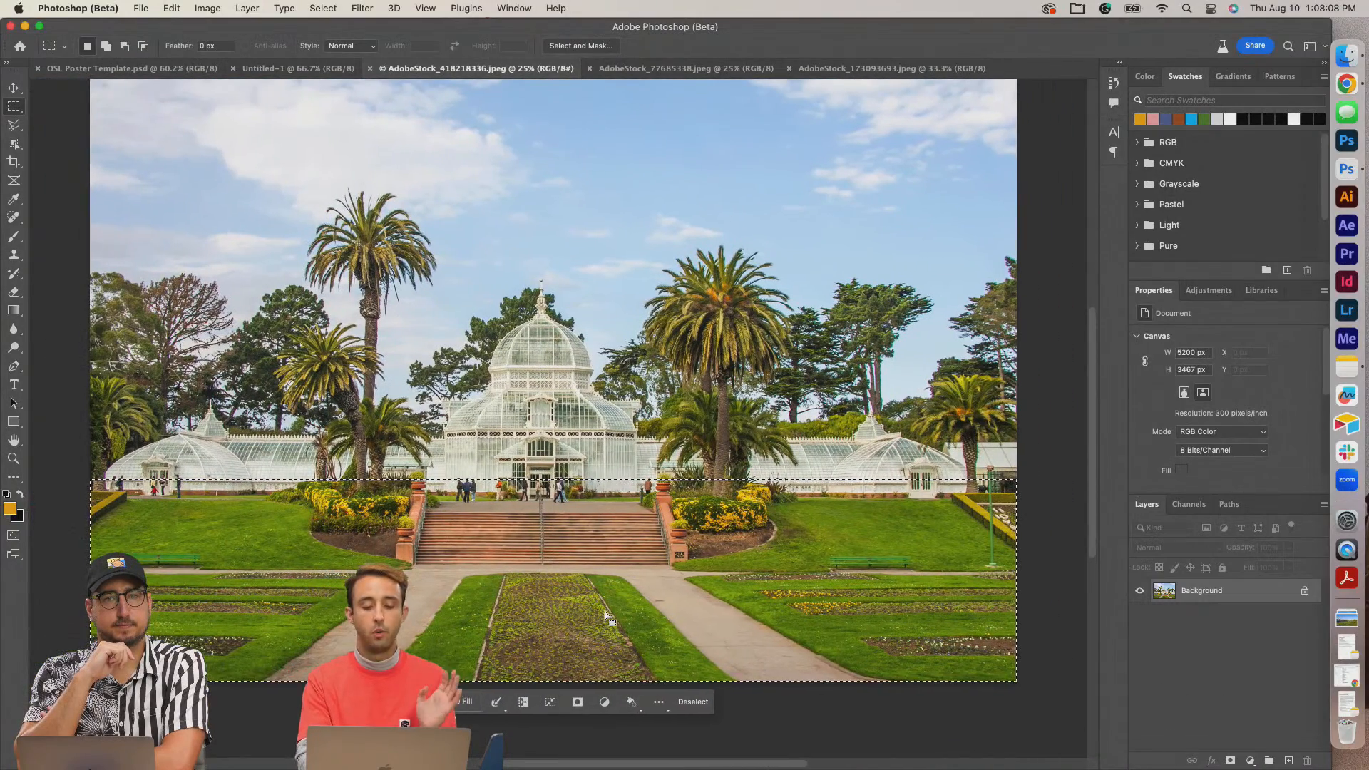
scroll(605, 615, up, 2)
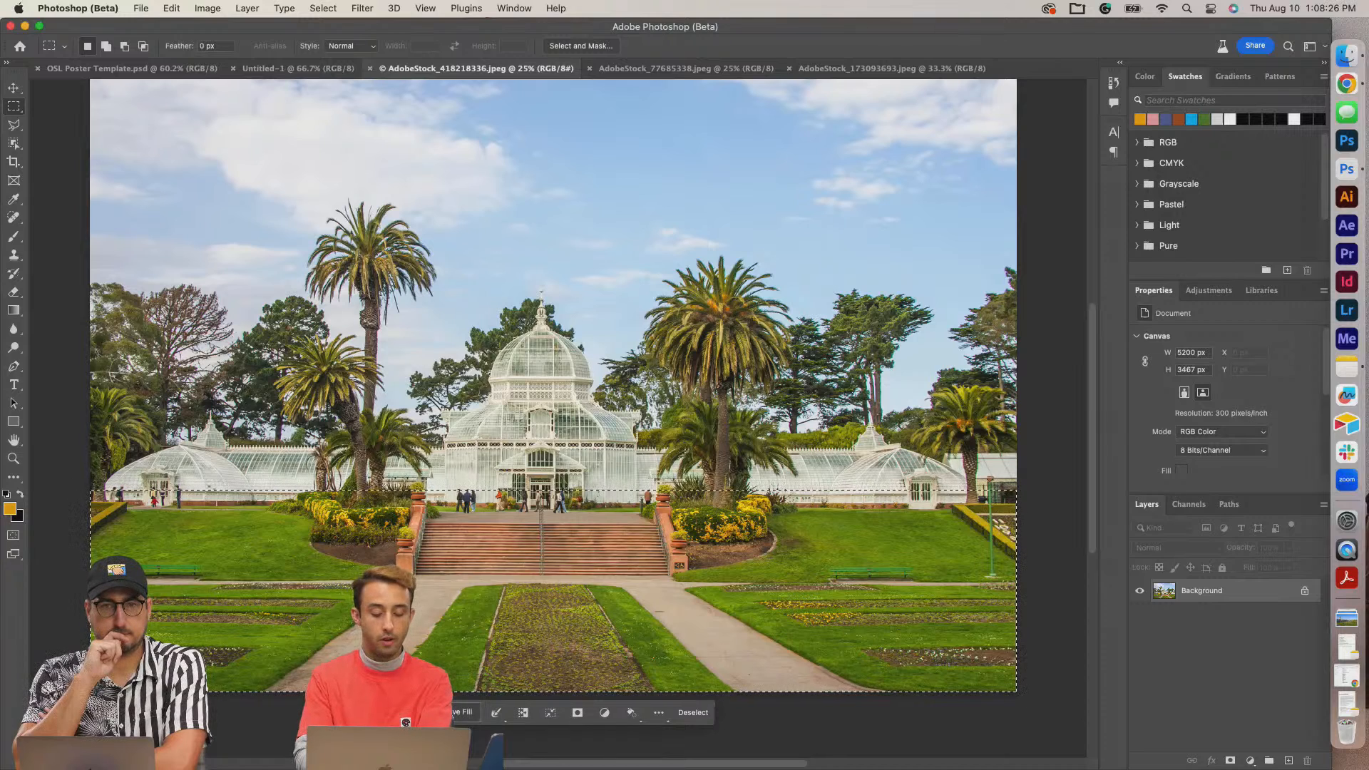
Start Generative Fill on the selected grounds and move its prompt bar above the photo, pinning the bar position.
click(453, 714)
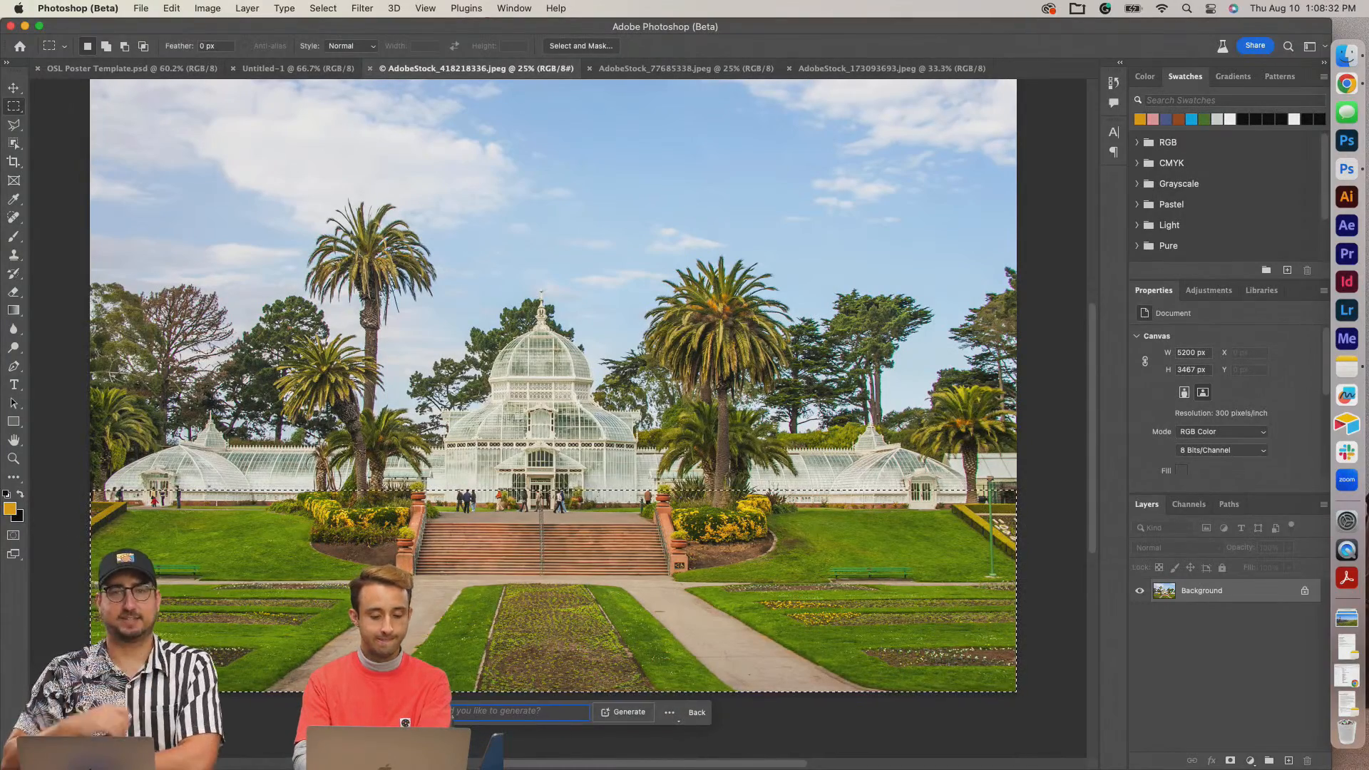
drag(402, 712, 460, 207)
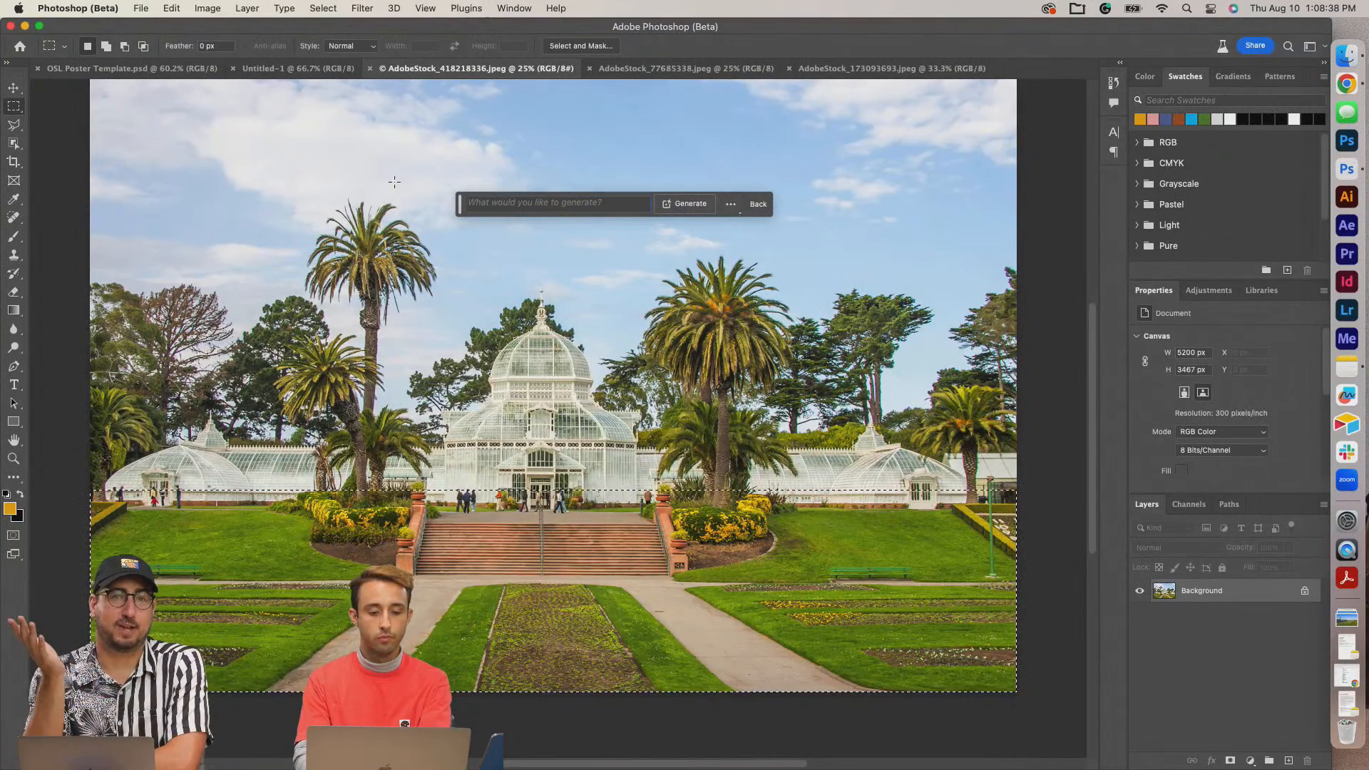
drag(462, 206, 465, 95)
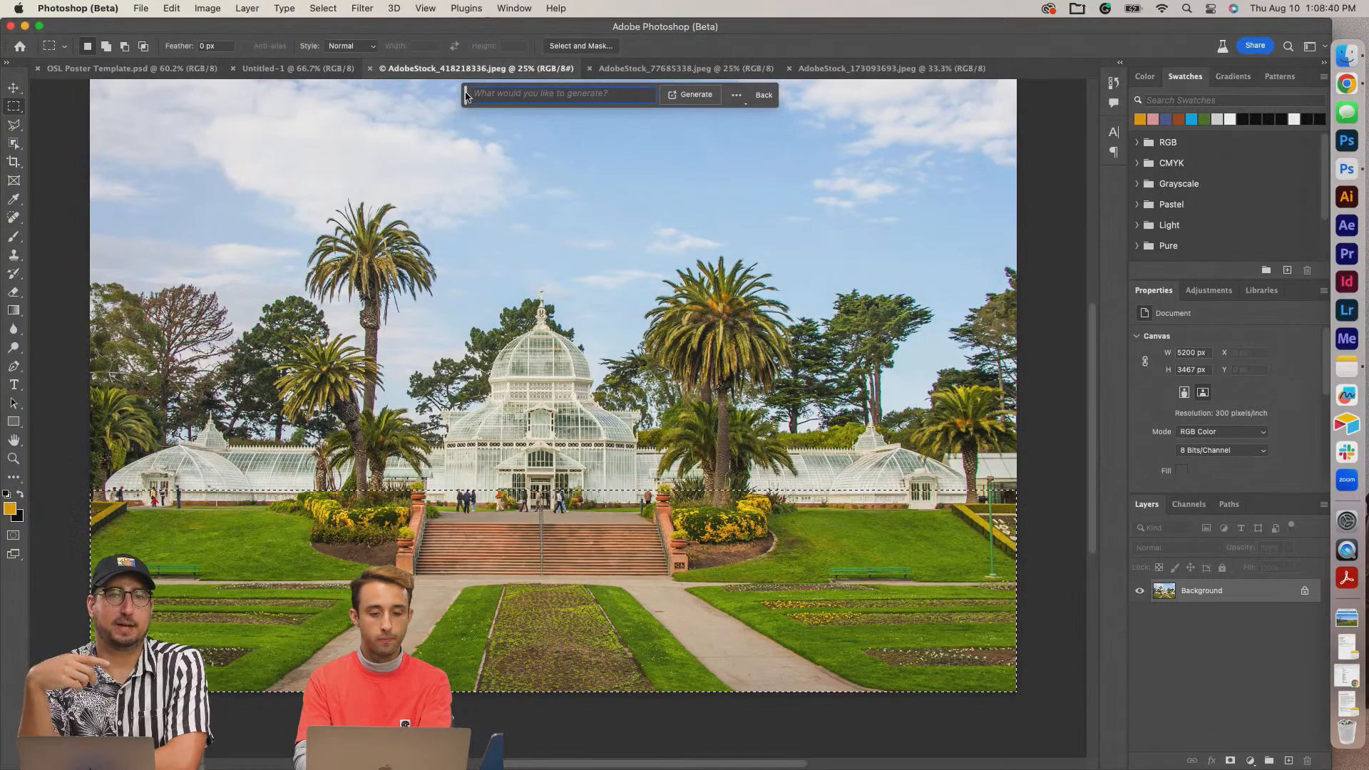
scroll(436, 185, up, 2)
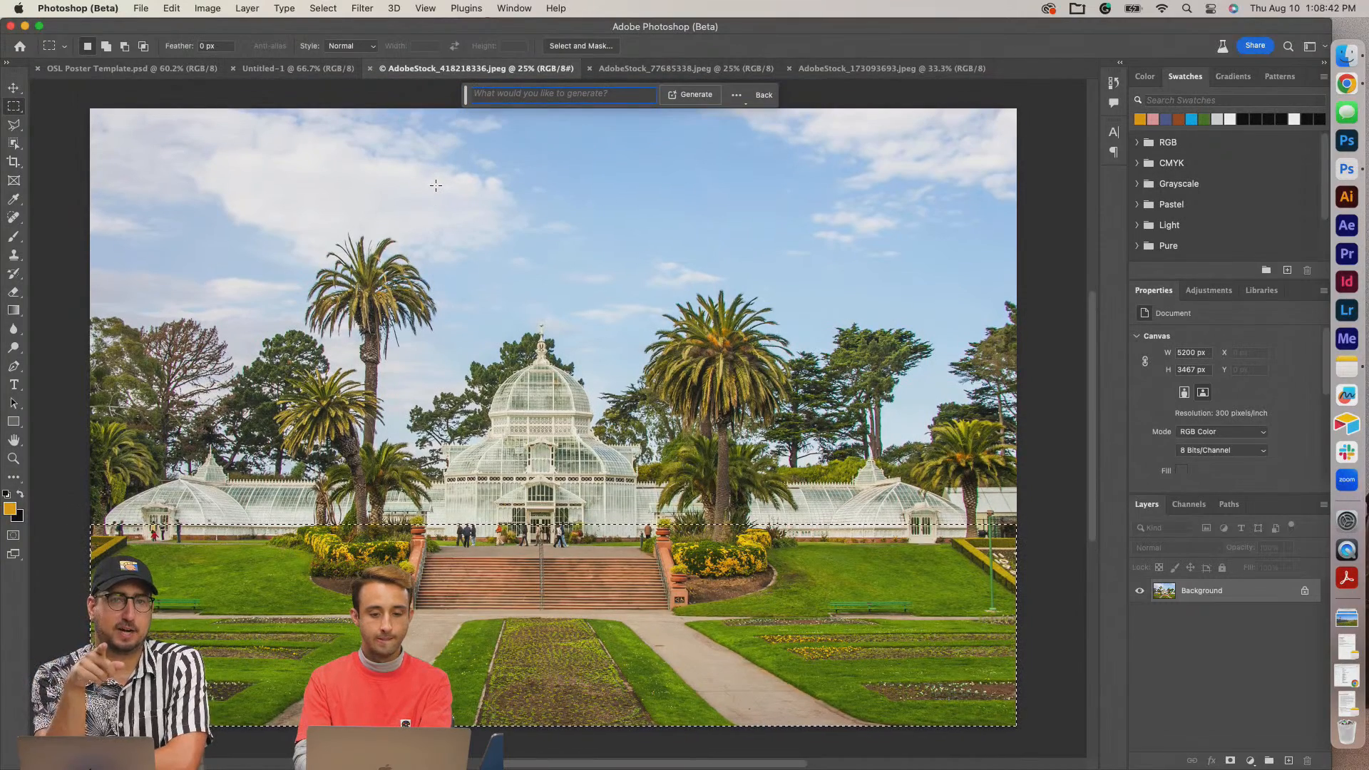
click(736, 96)
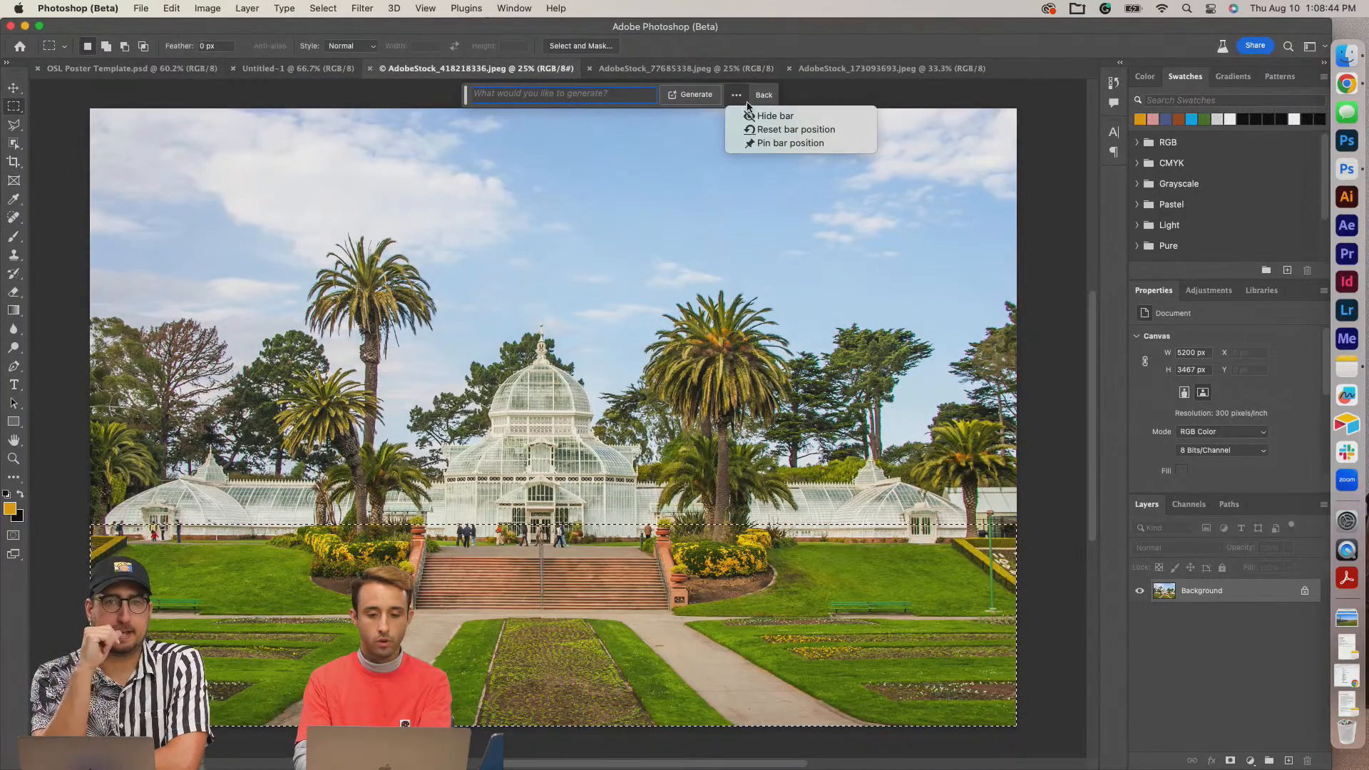
click(763, 142)
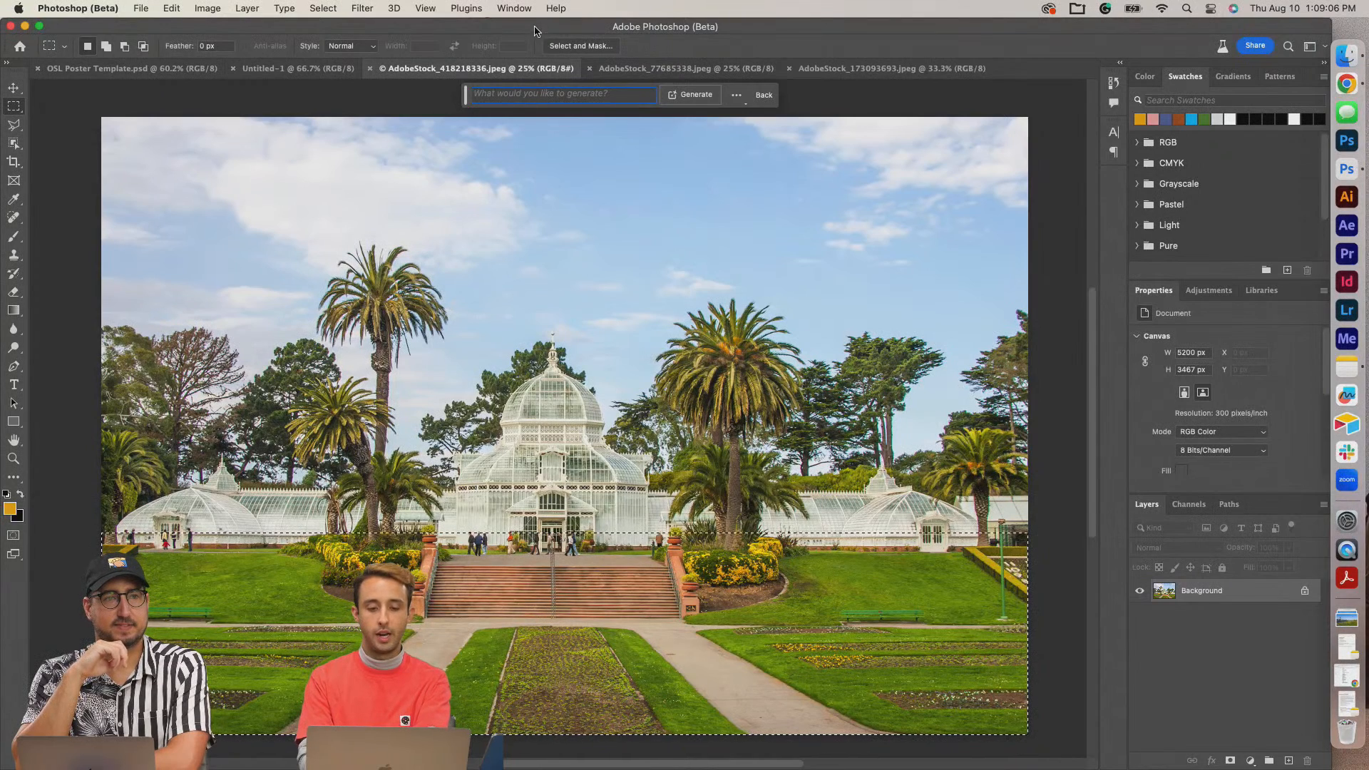
Generate a Generative Fill on the selected grounds with the prompt "music festival crowd".
key(super+a)
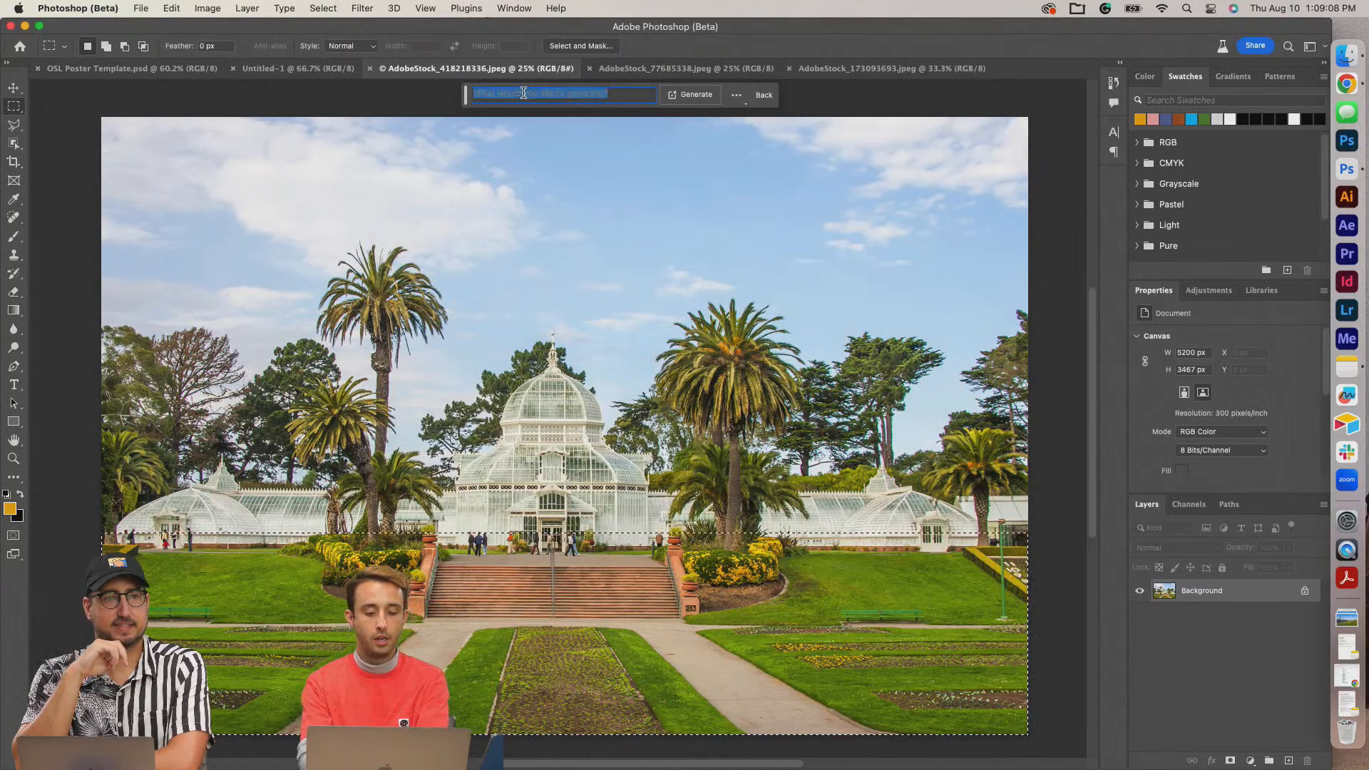
text(mu)
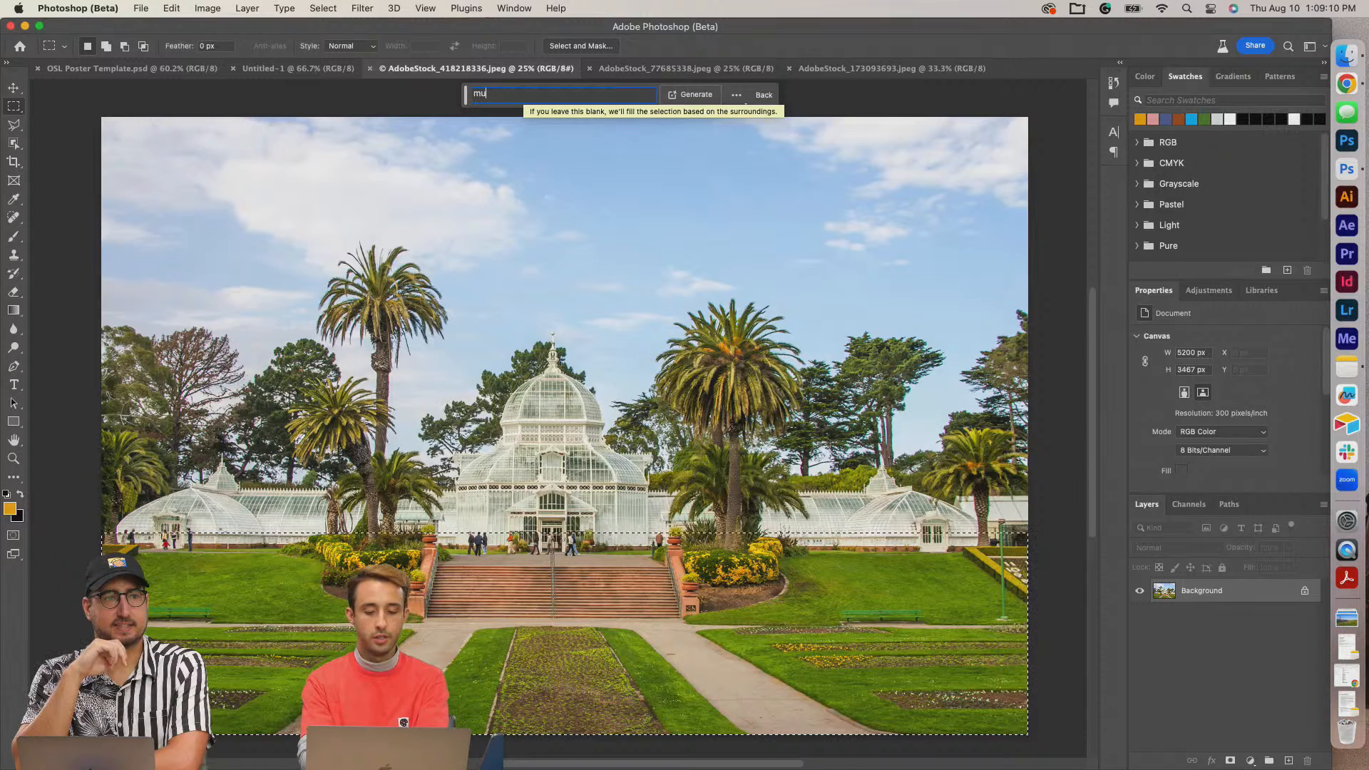
text(sic festival c)
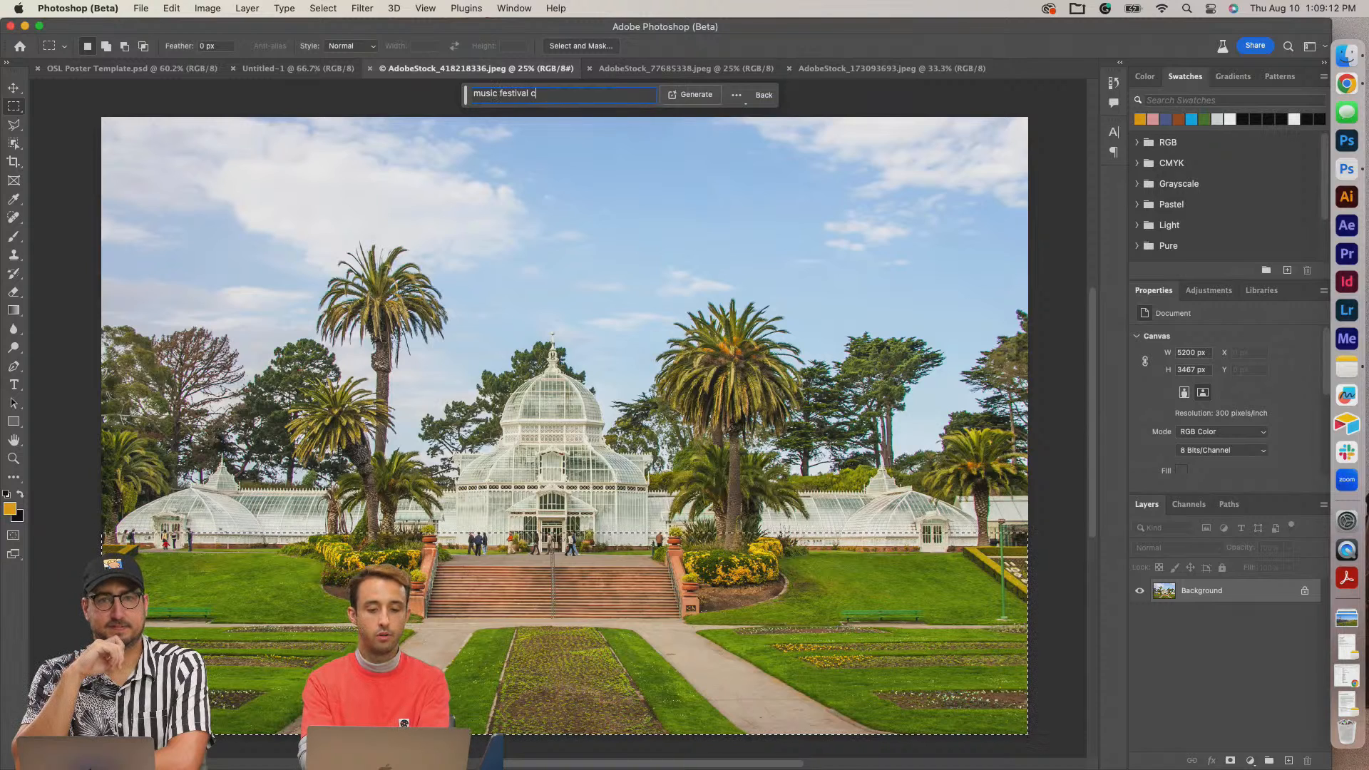
text(rowd)
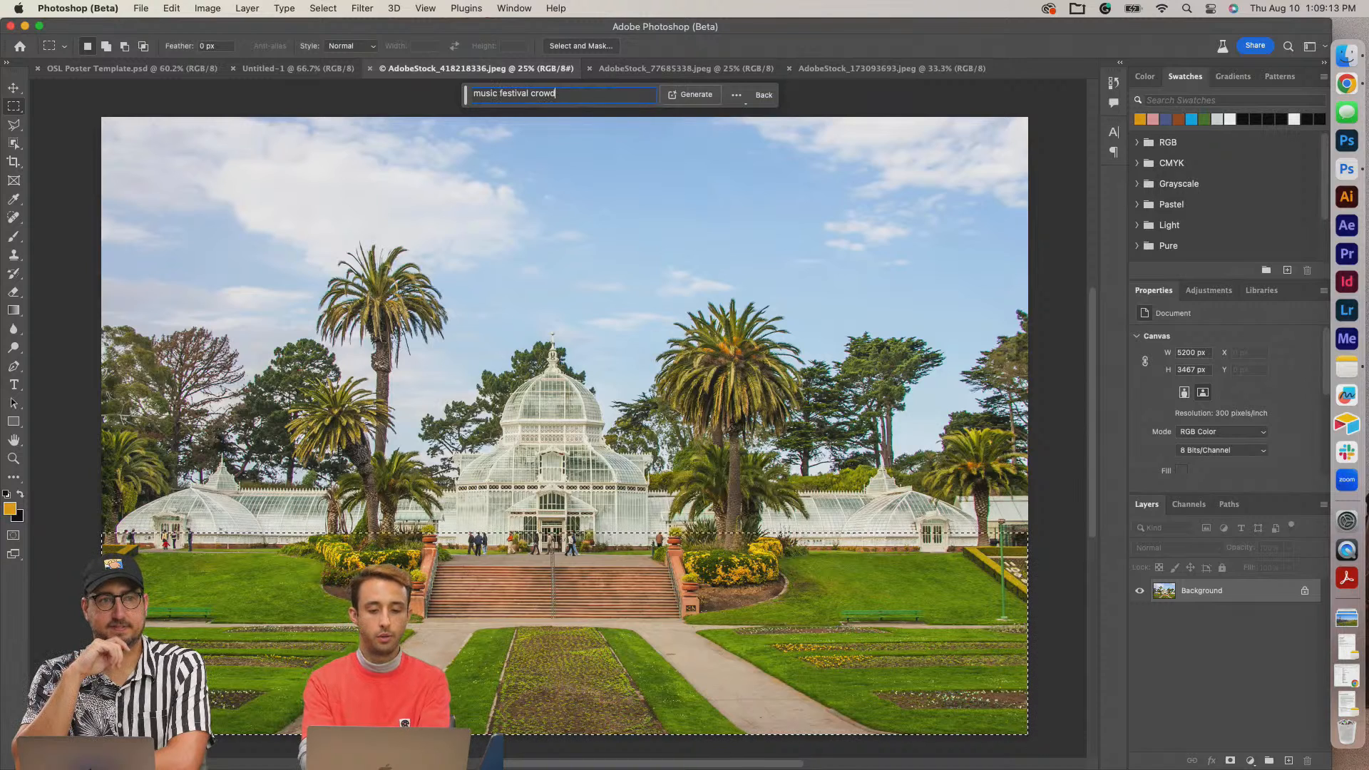
click(698, 97)
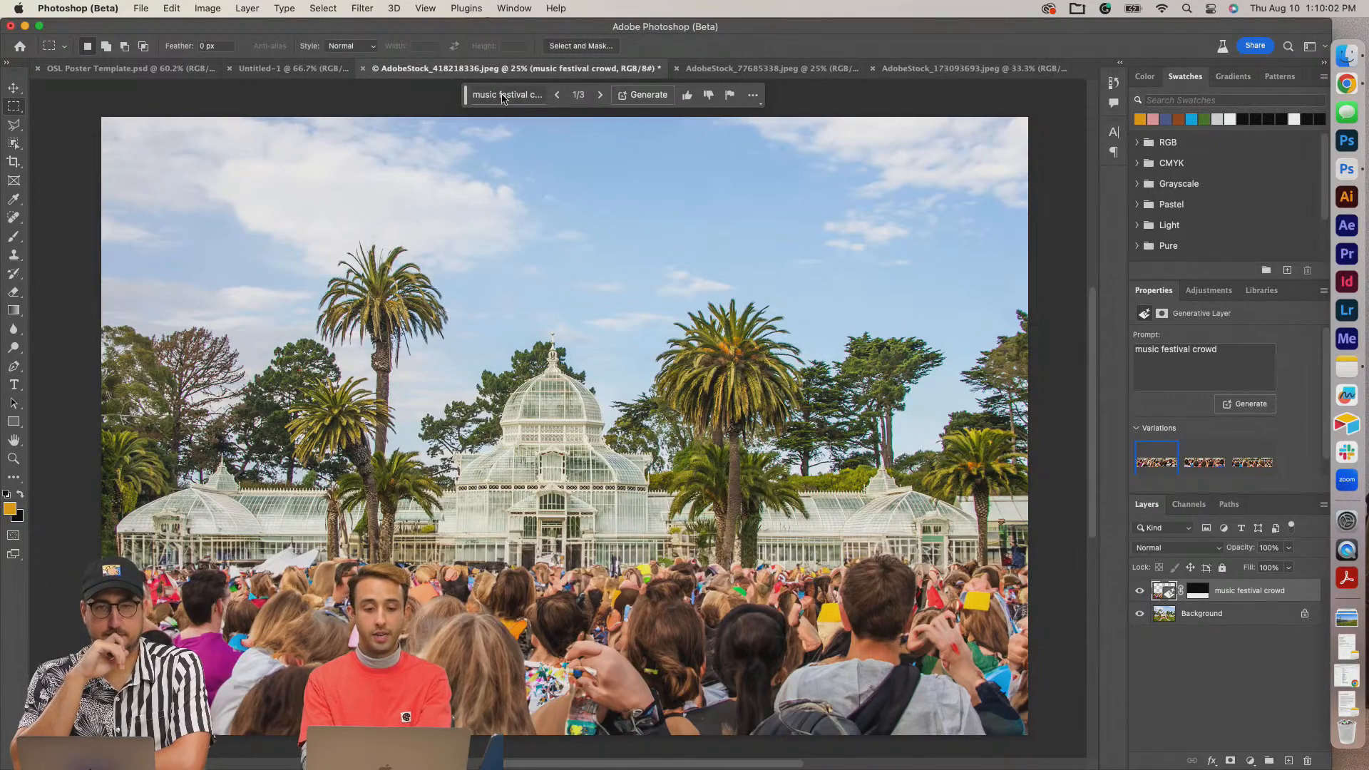
Compare the three generated crowd variations, ending on the third one.
click(600, 95)
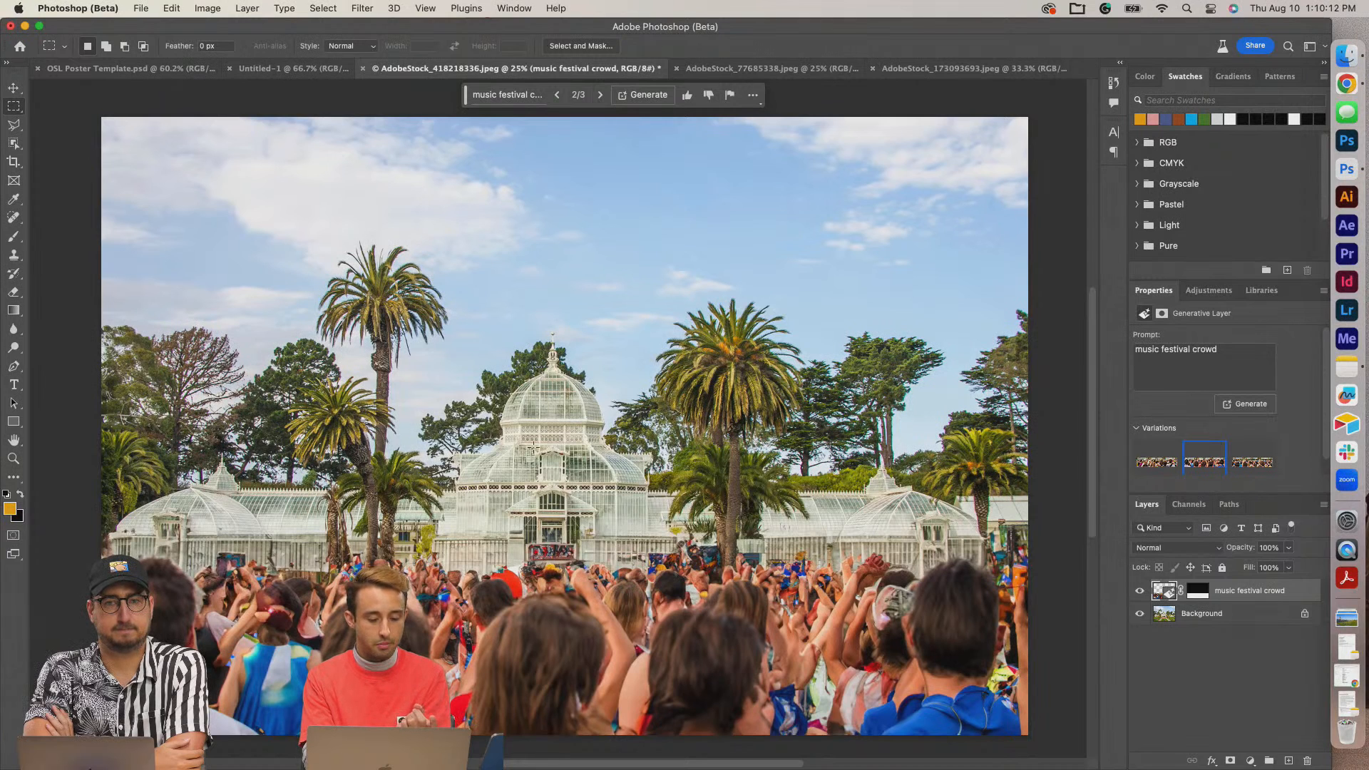
click(599, 95)
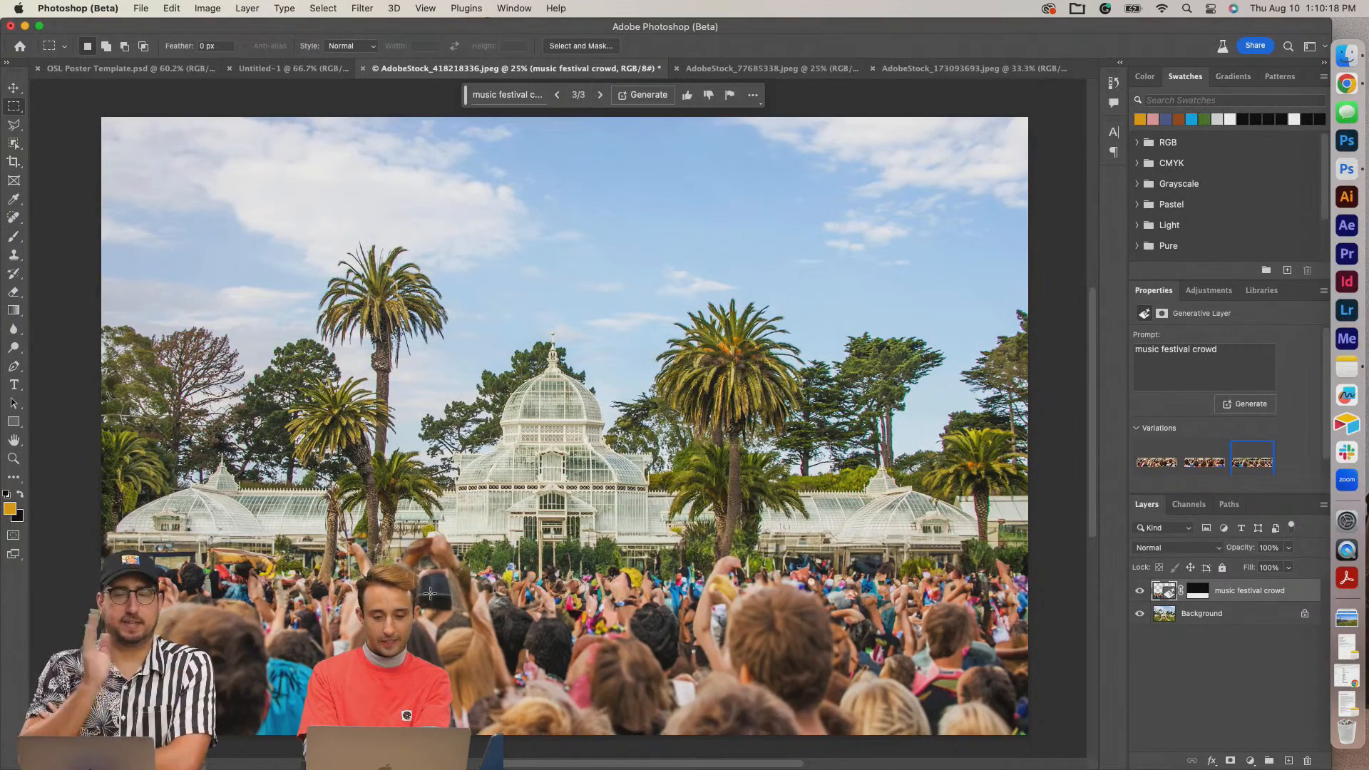
click(599, 97)
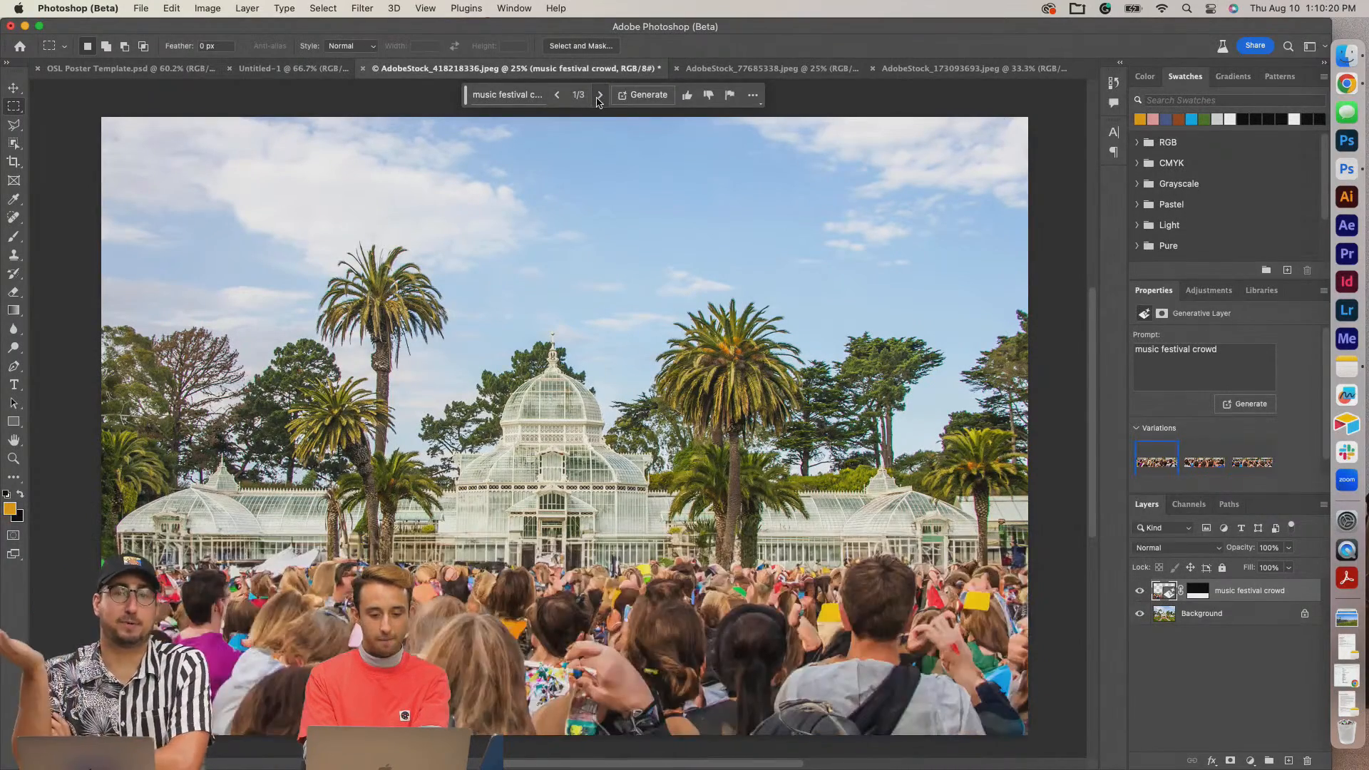
click(557, 96)
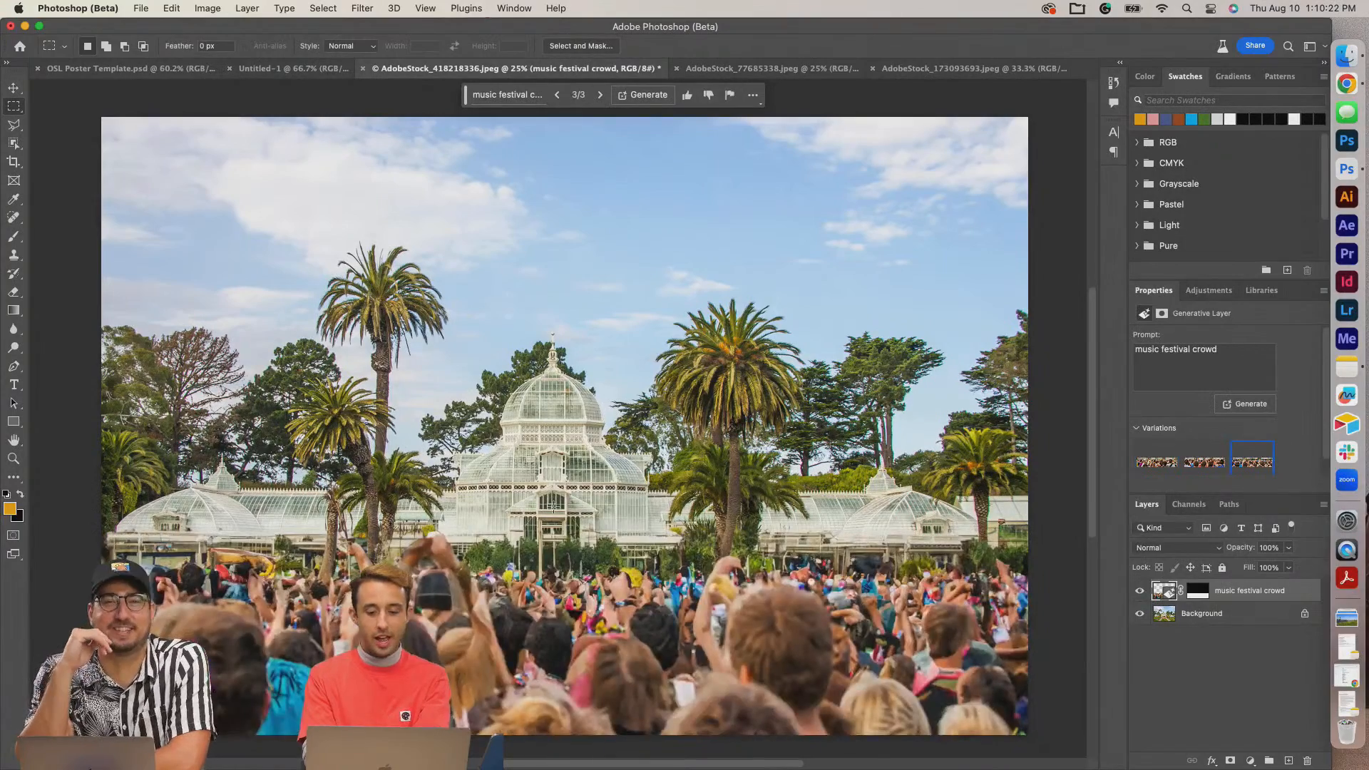
Examine the raised hands and heads of the third crowd variation up close, then return to the whole photo.
key(super+minus)
key(super+plus)
key(super+plus)
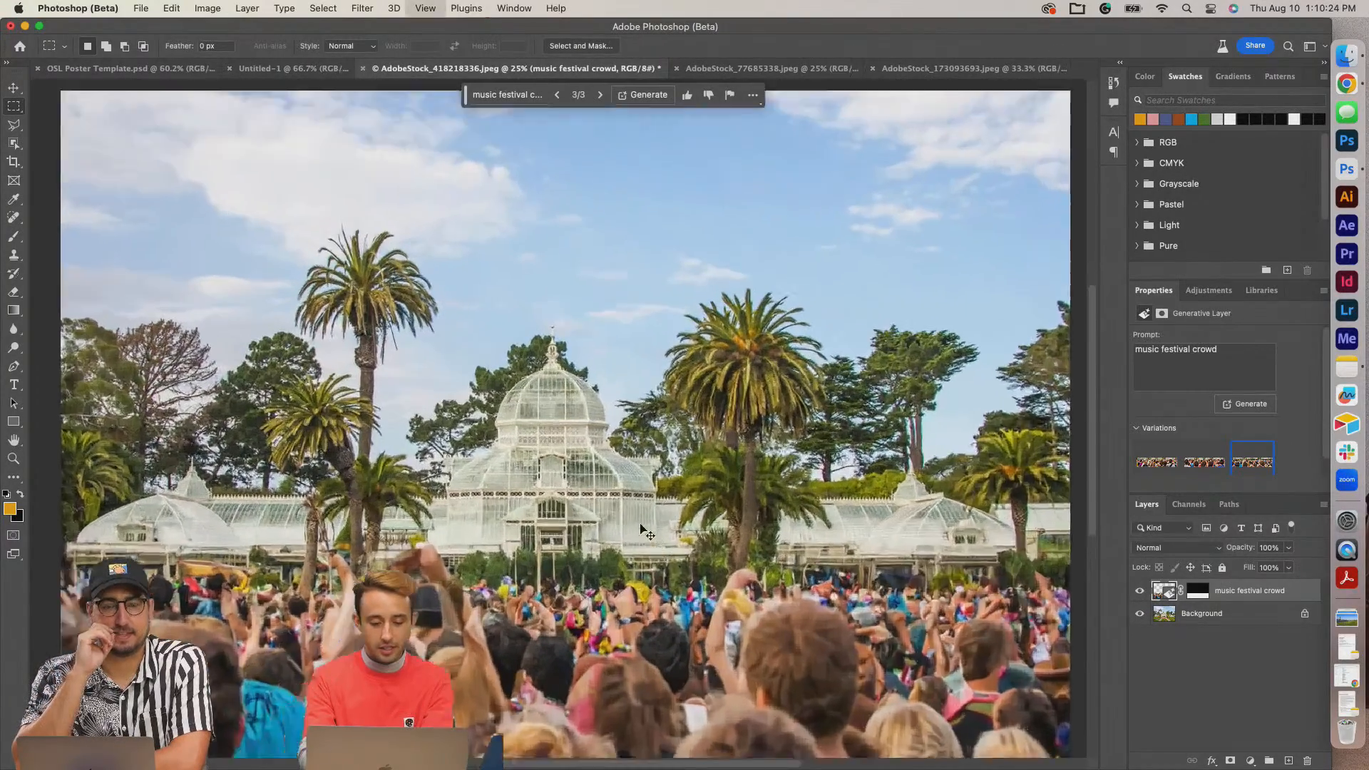
drag(509, 608, 688, 342)
key(super+plus)
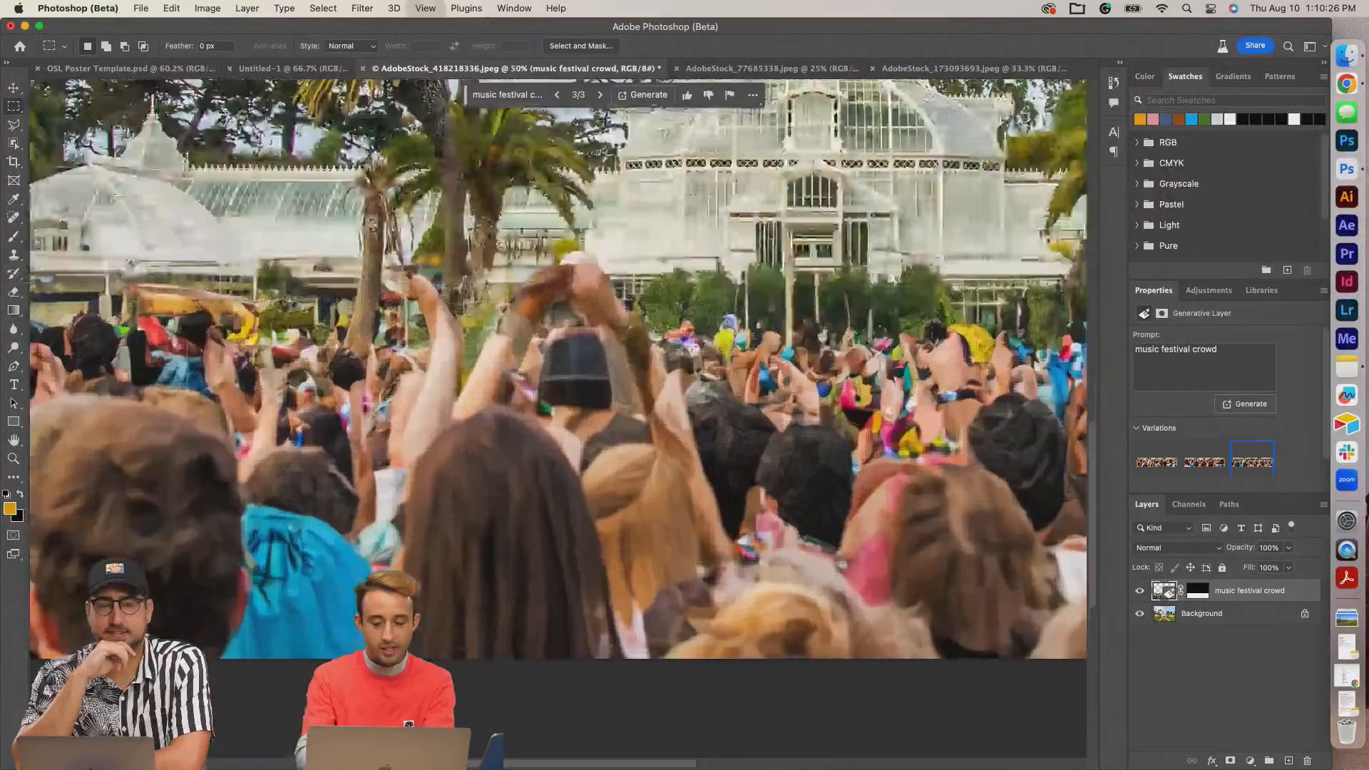
drag(592, 276, 603, 339)
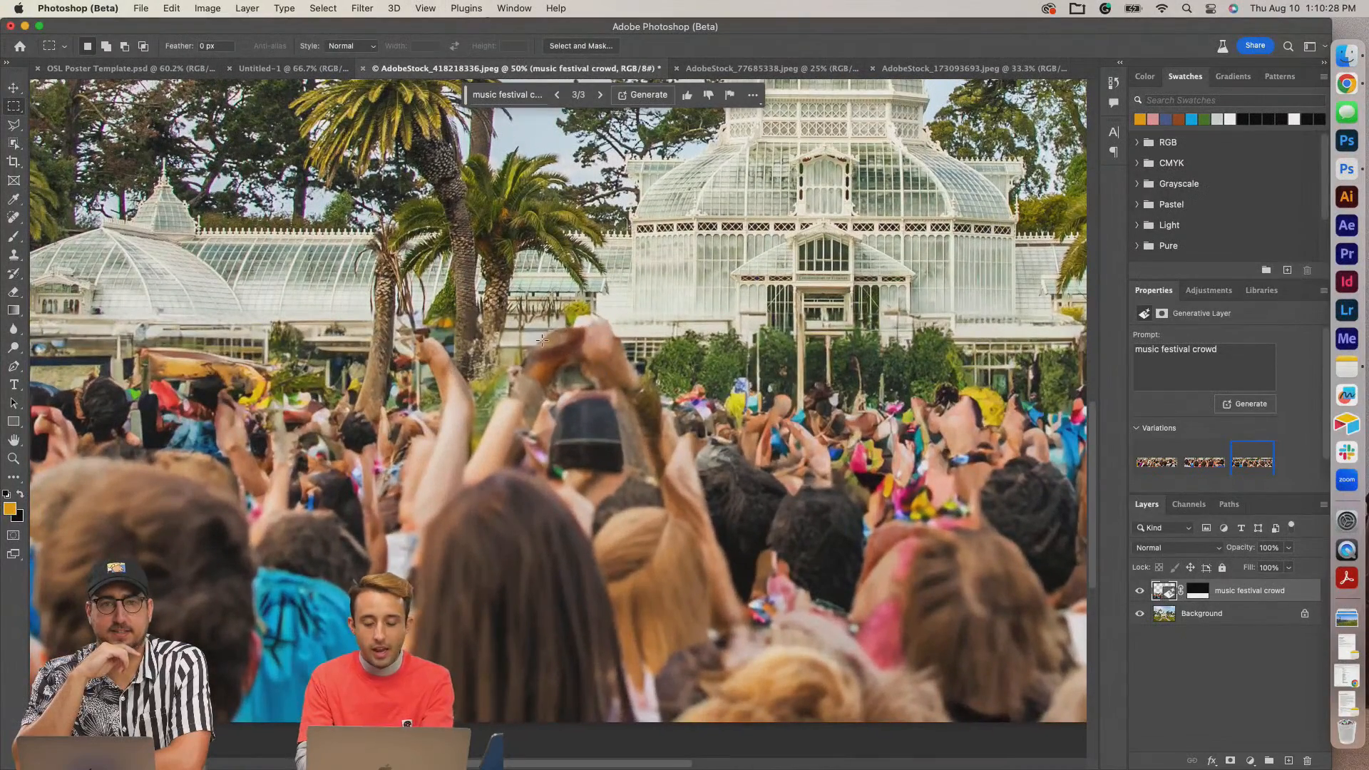
scroll(906, 400, right, 5)
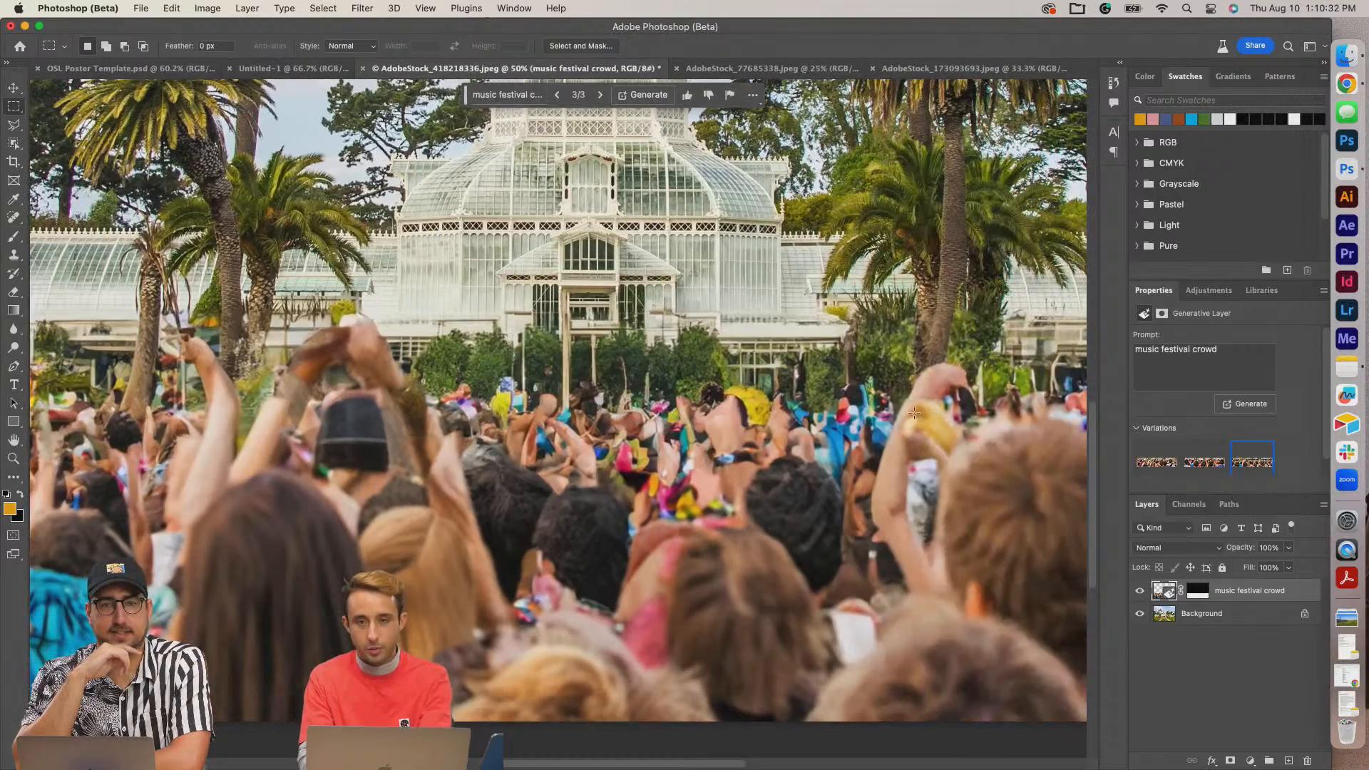
key(super+minus)
key(super+minus)
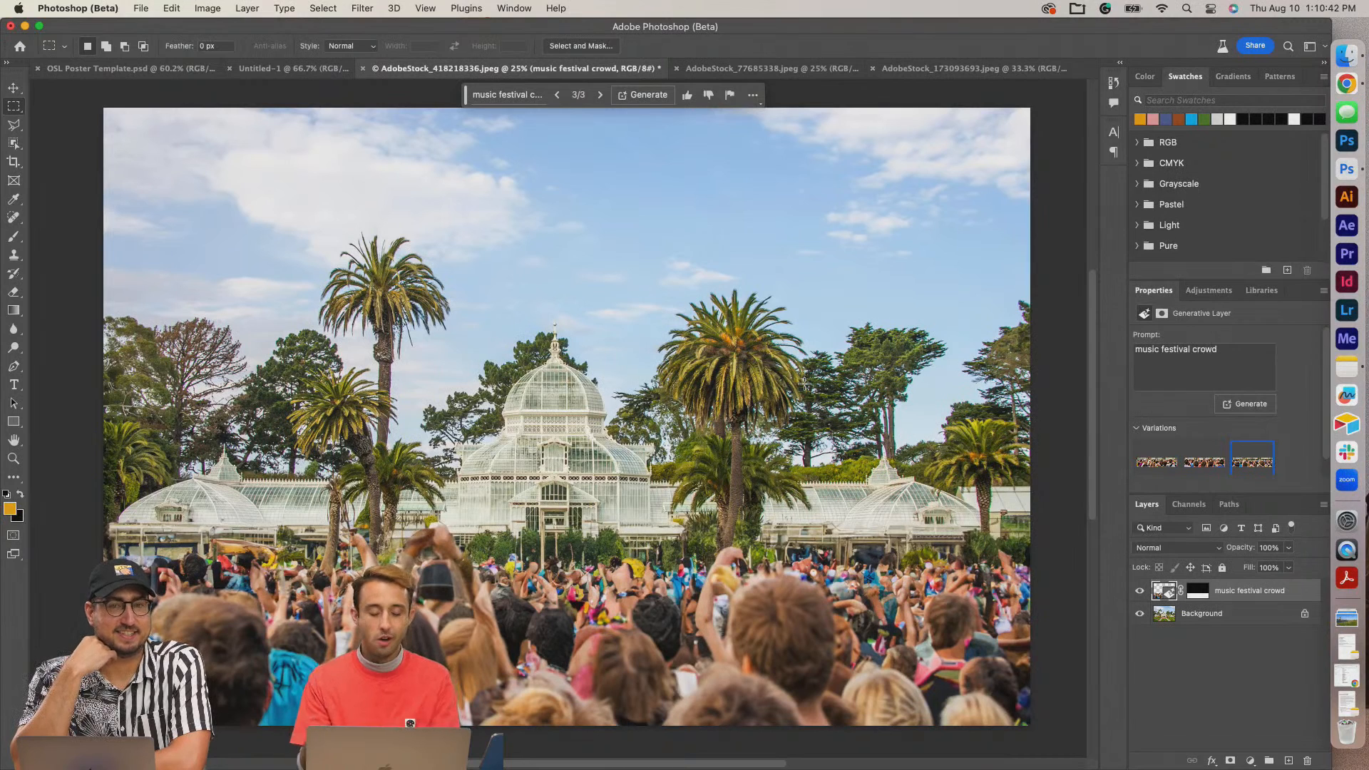
Choose the first crowd variation and compare it with the original grounds by hiding and reshowing the music festival crowd layer.
click(599, 96)
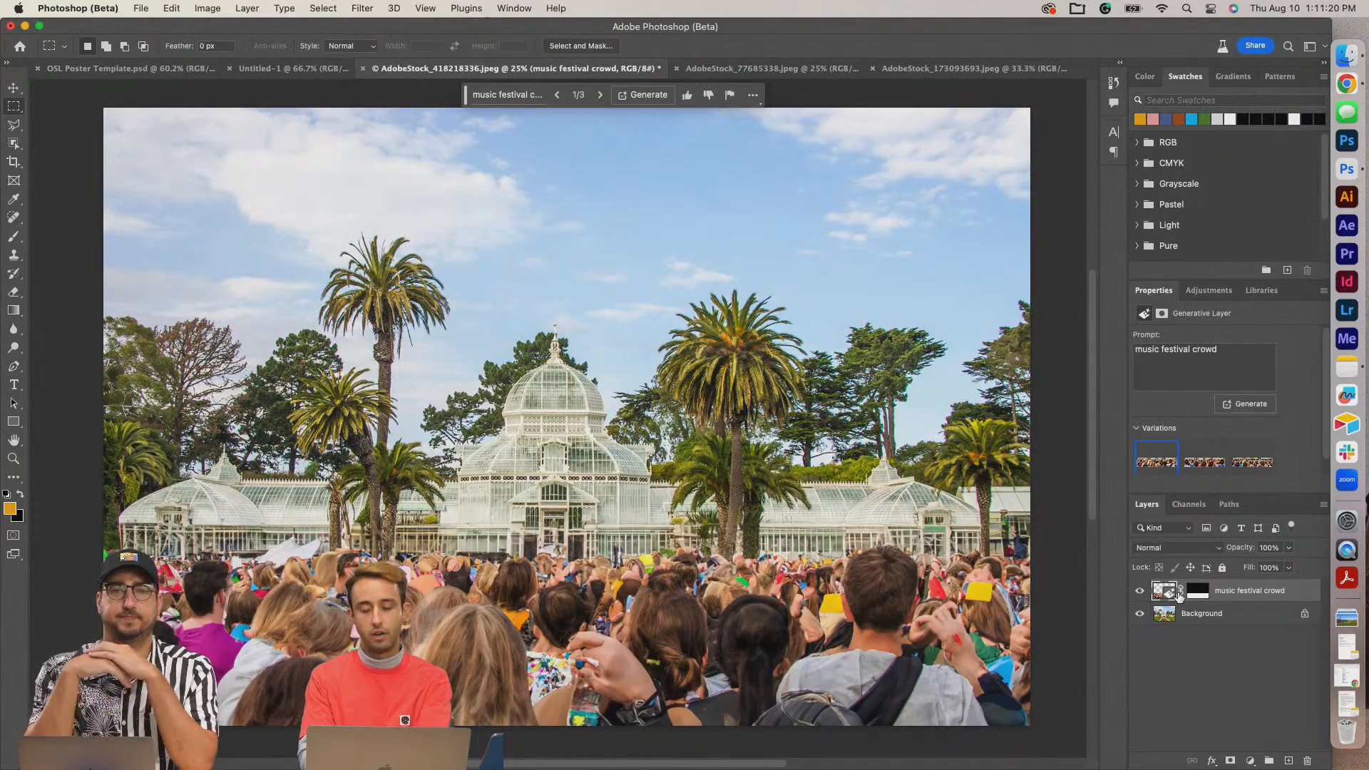
click(1140, 592)
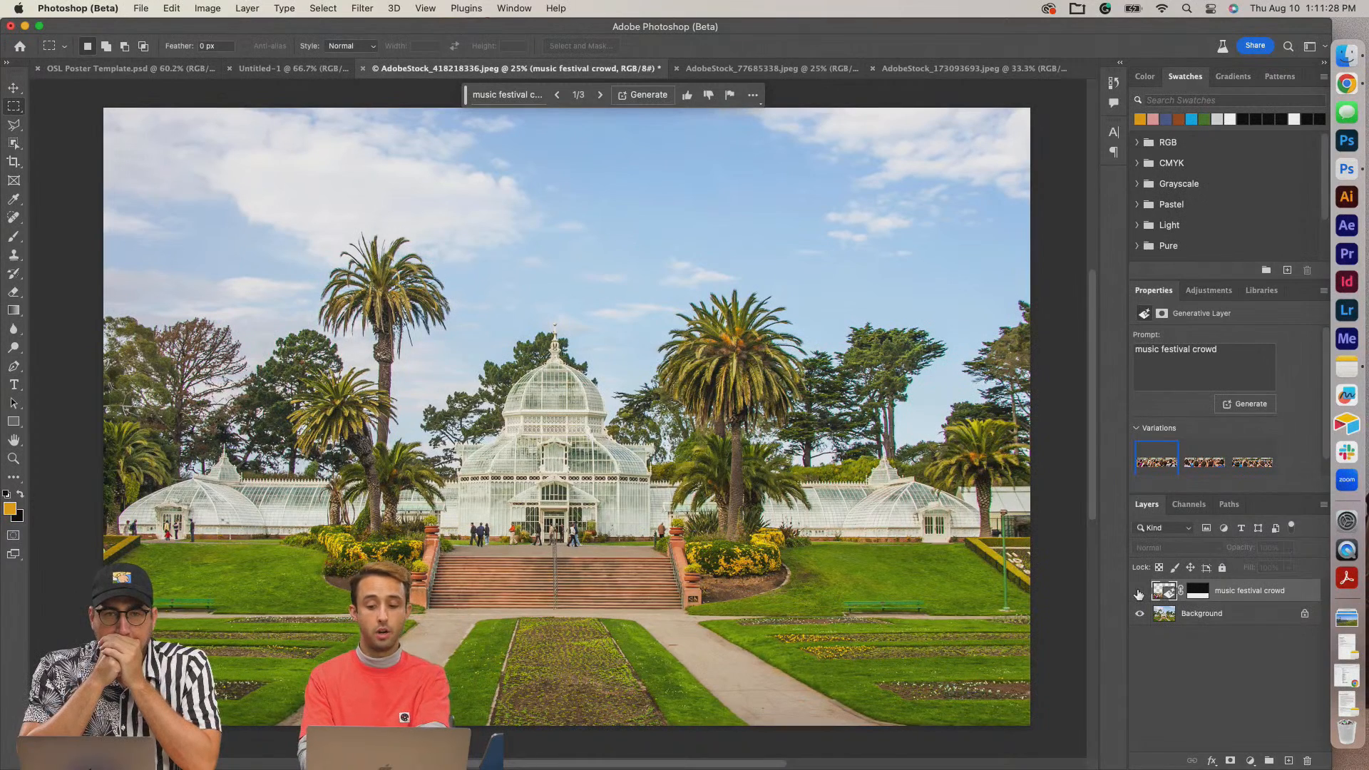
click(1140, 593)
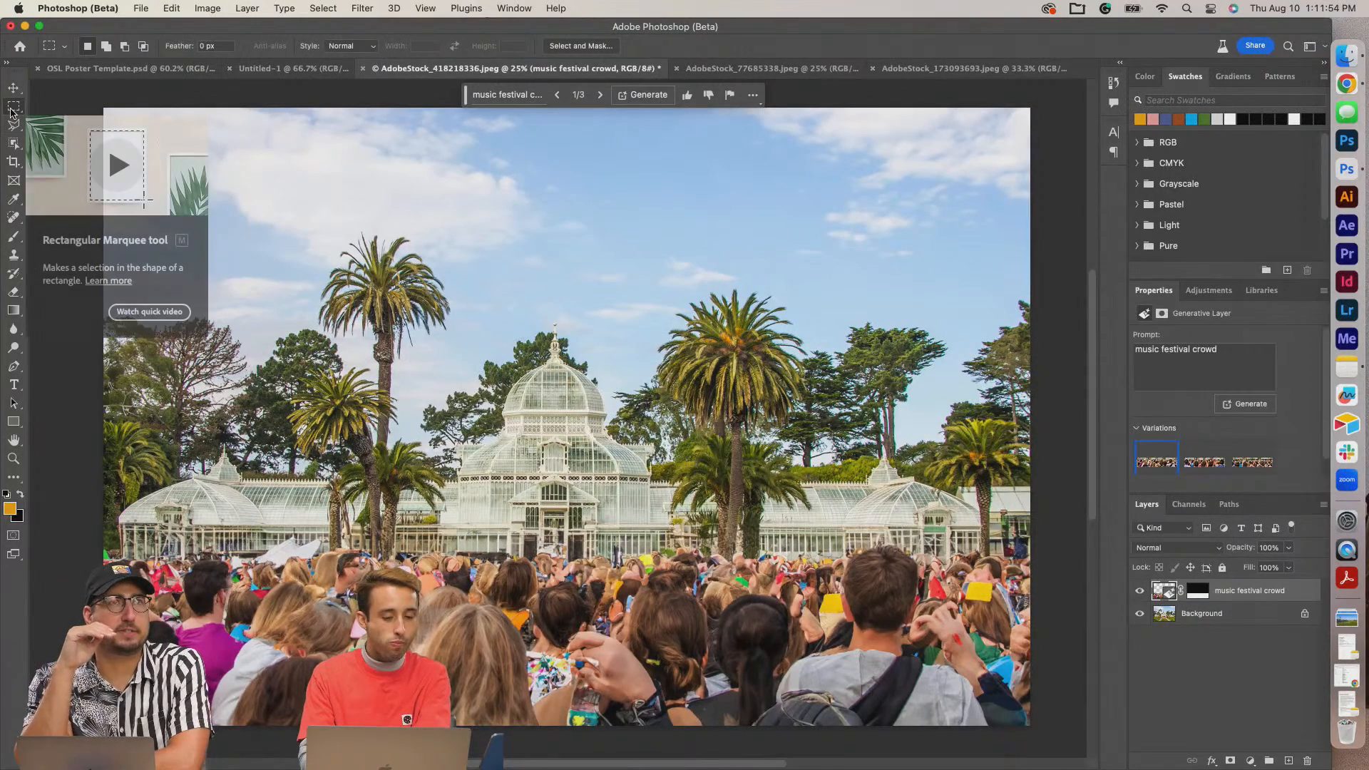
Marquee-select the sky and palm area left of the conservatory dome and generate a fill with the prompt "statue of liberty".
drag(100, 99, 471, 503)
click(520, 95)
text(statue of liber)
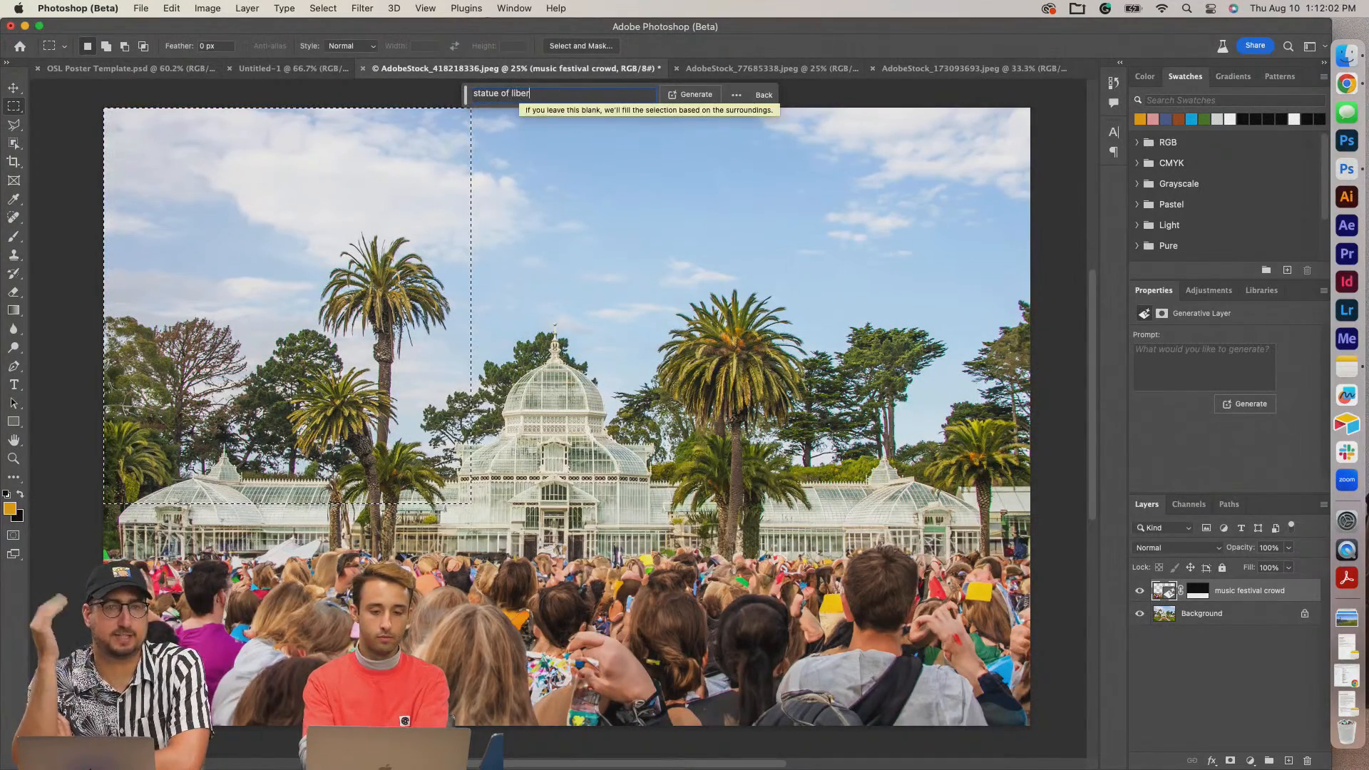
text(ty)
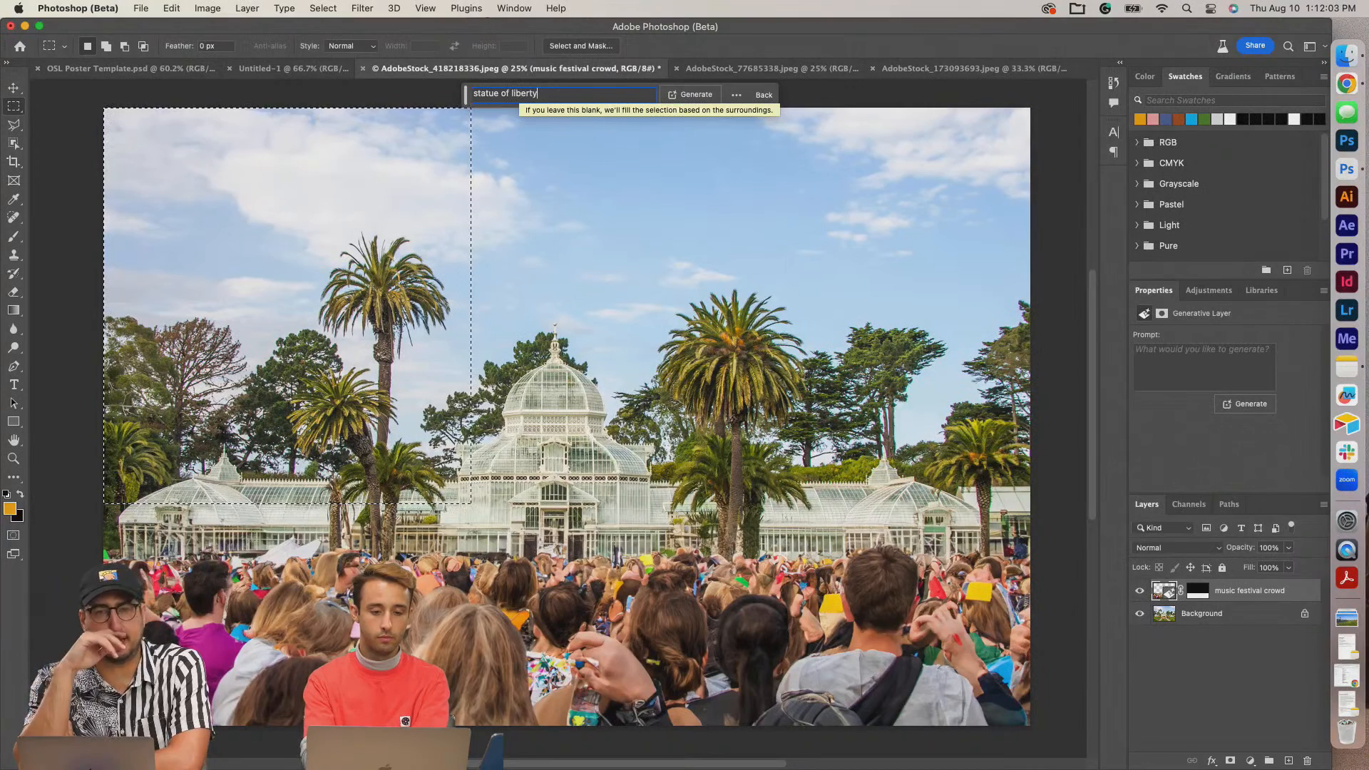
click(684, 97)
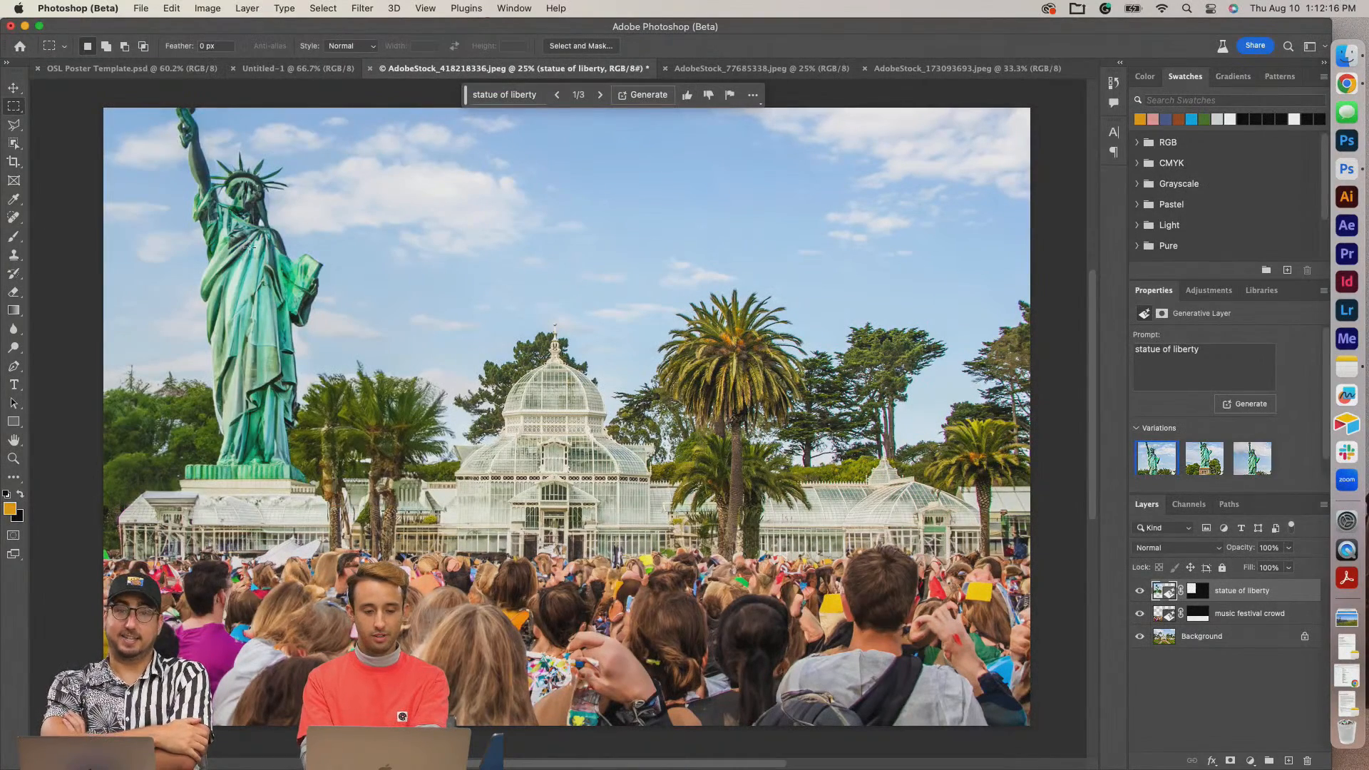
Examine the generated statue up close and compare its three variations, returning to the first one.
key(super+plus)
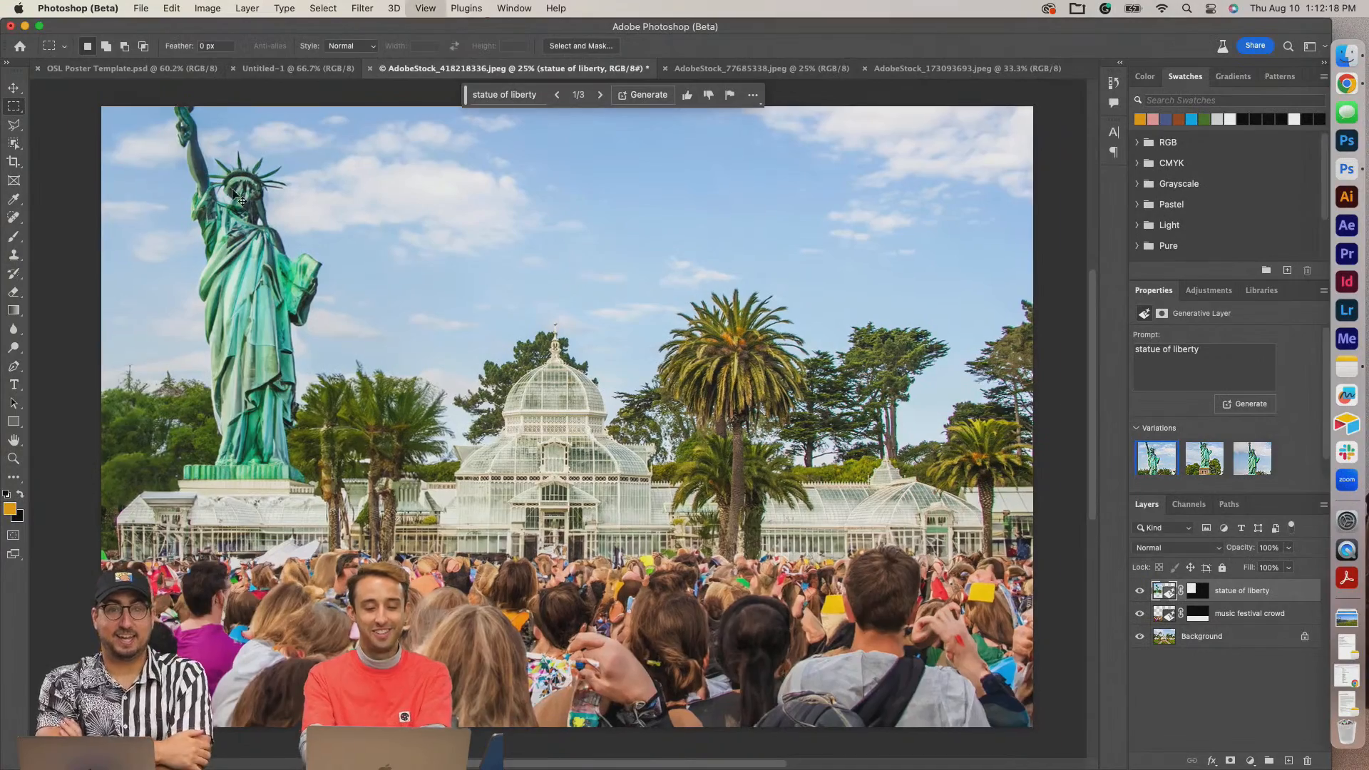
drag(241, 199, 396, 364)
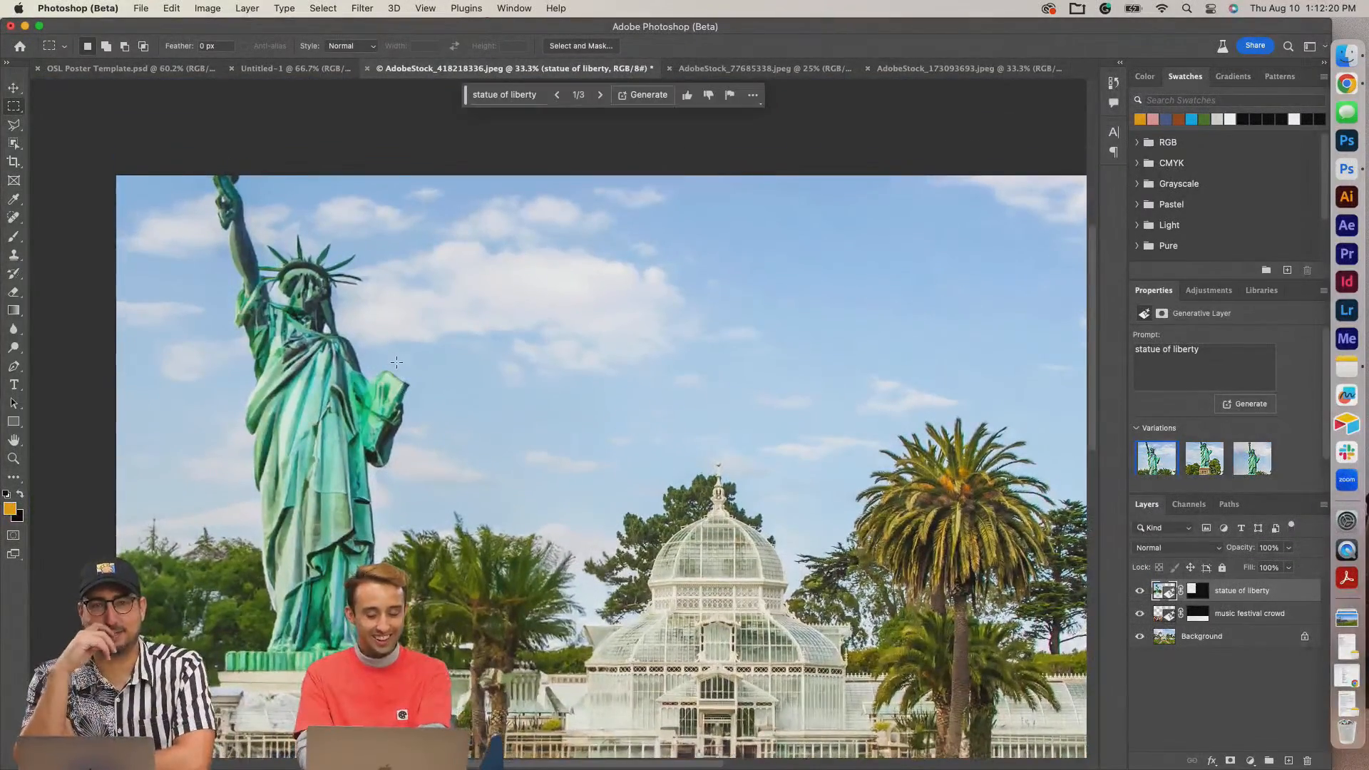
key(super+minus)
key(super+minus)
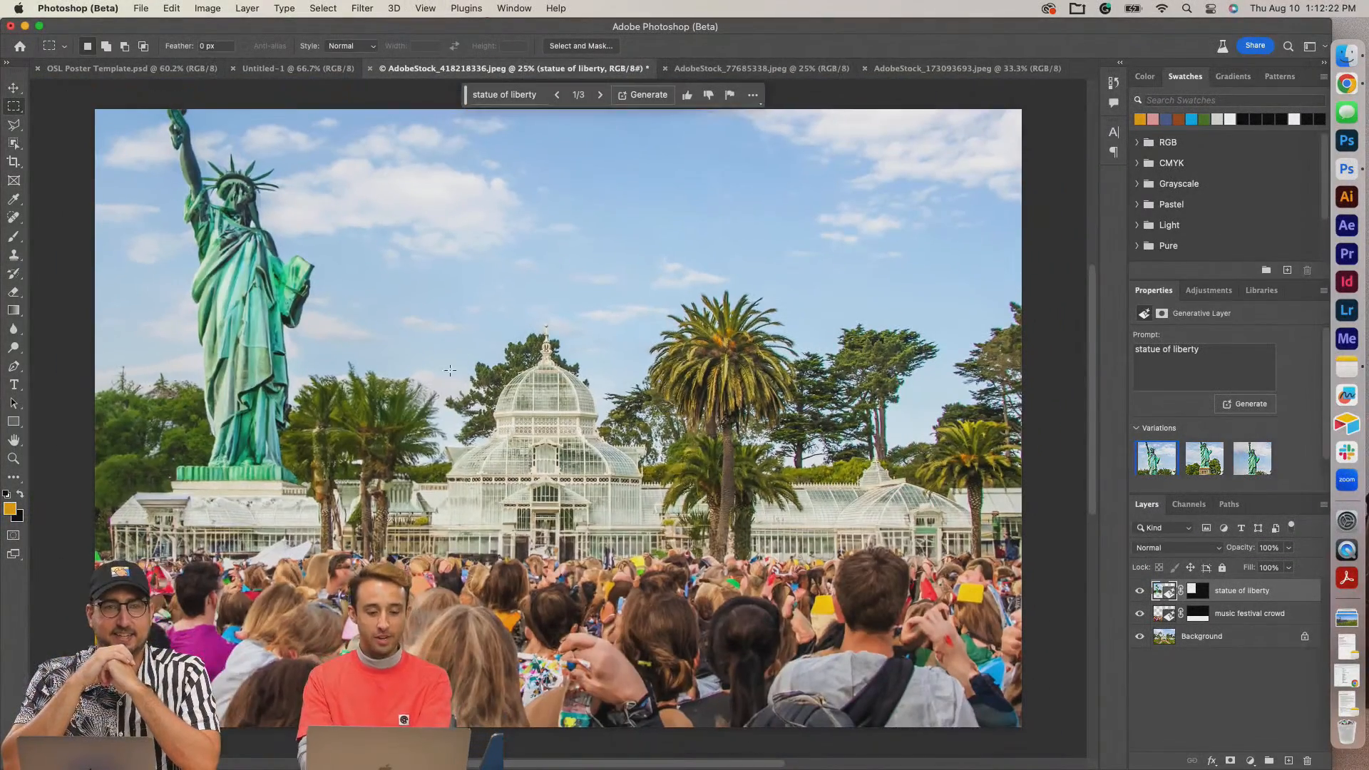
click(601, 95)
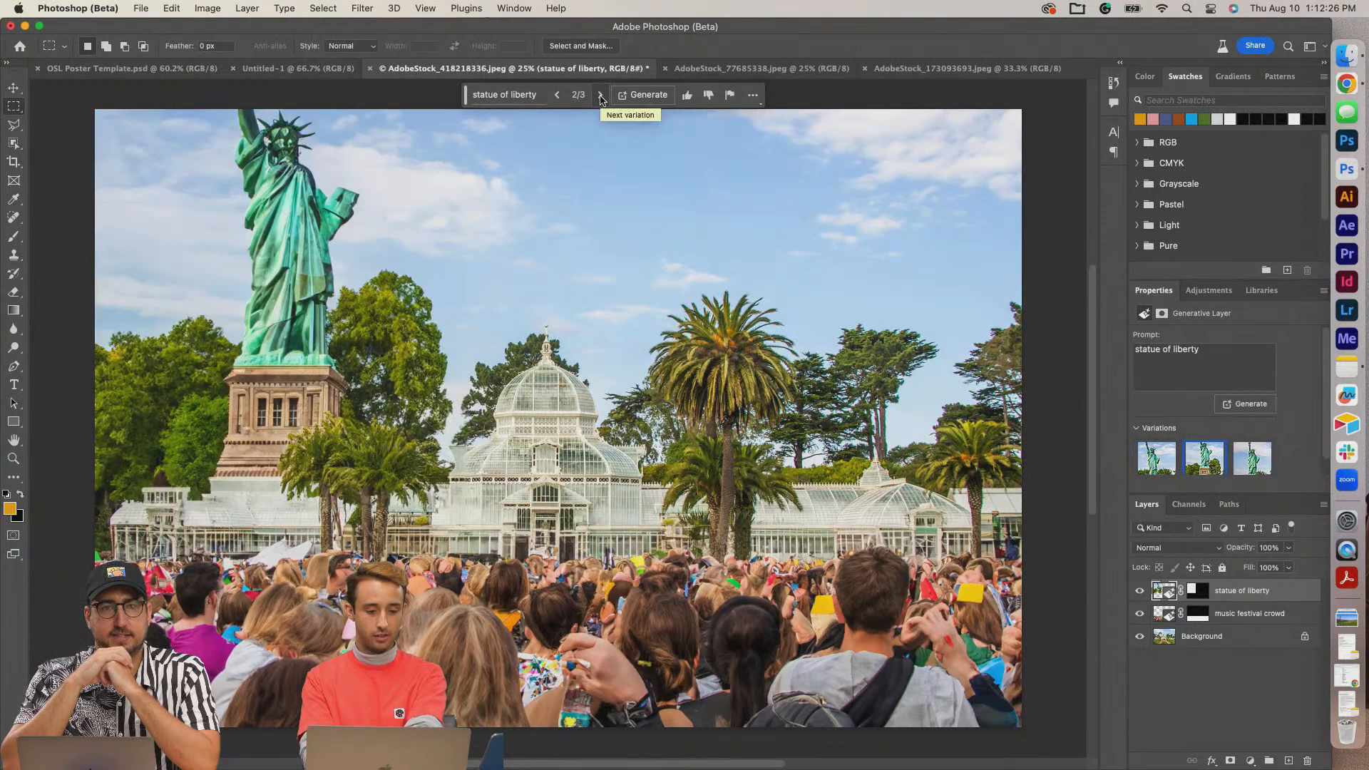
click(557, 95)
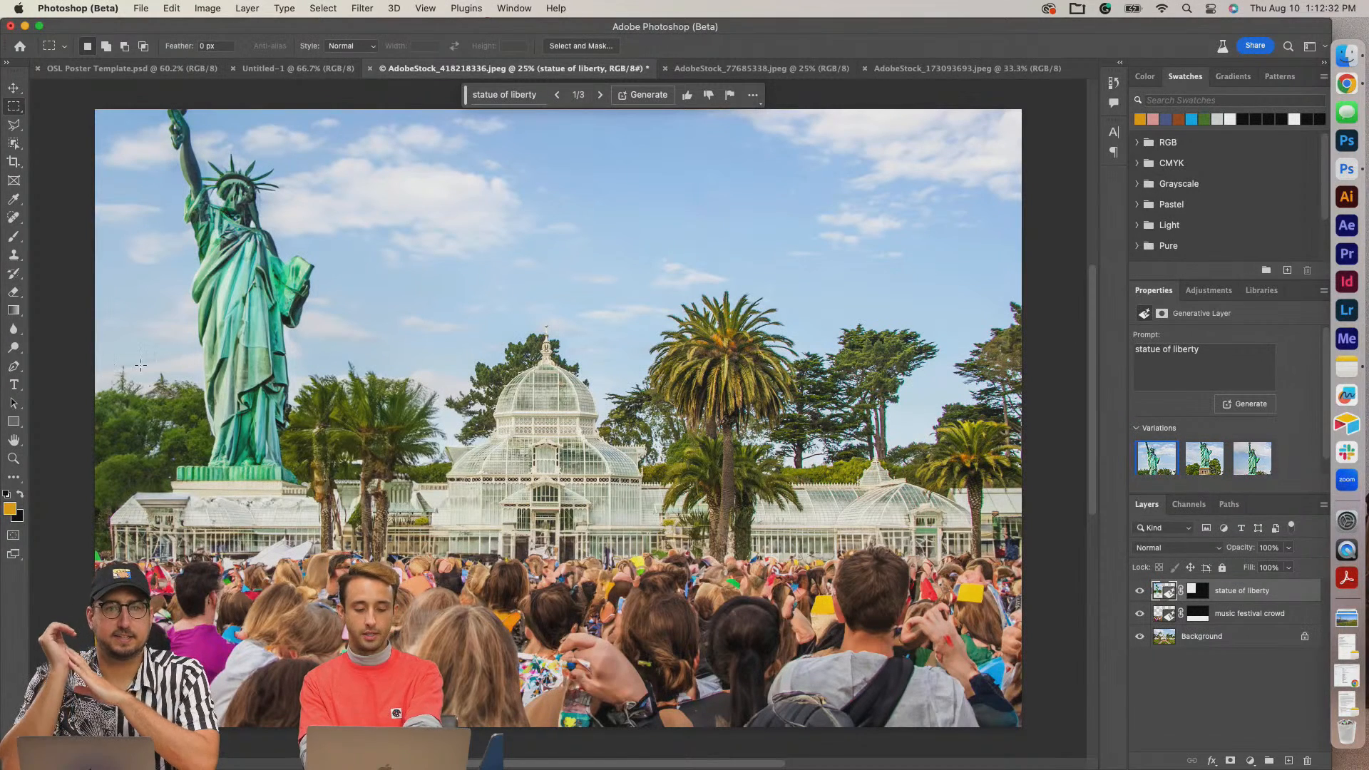
click(599, 100)
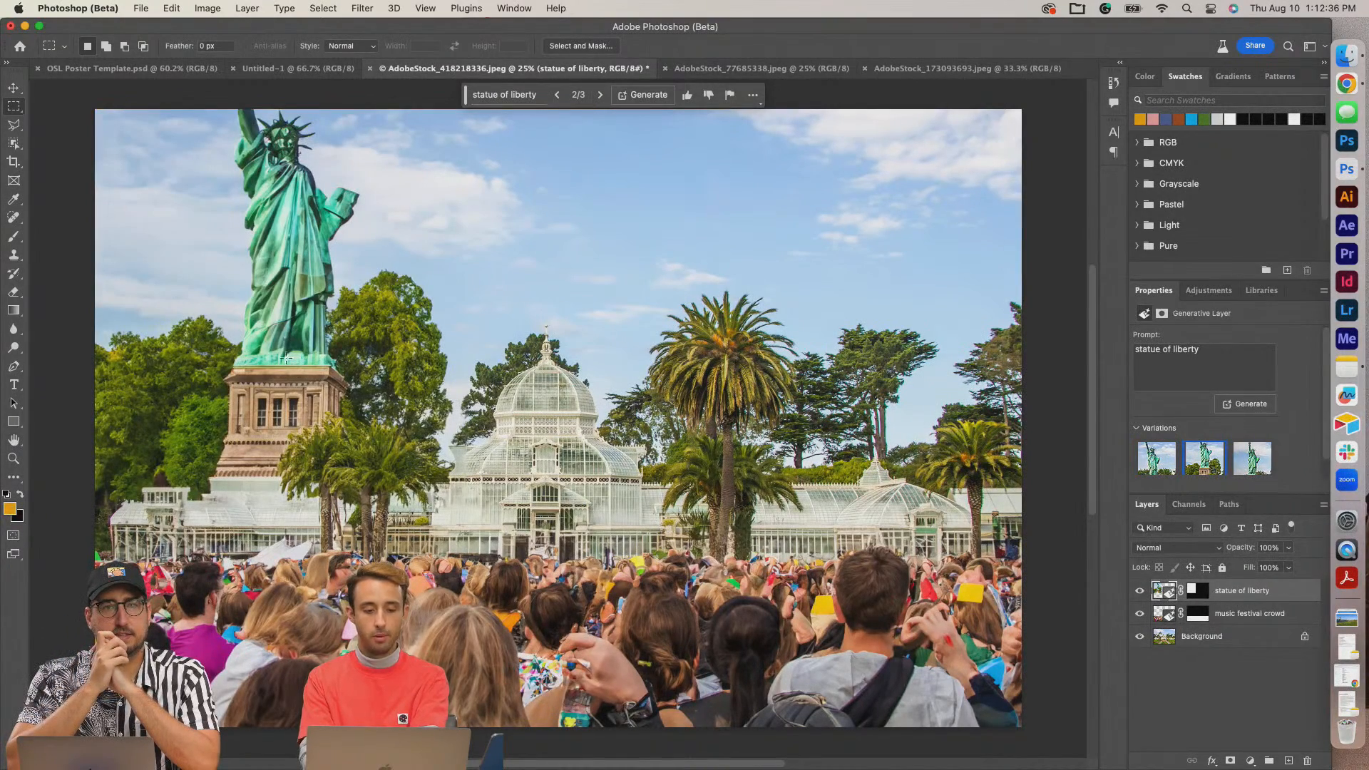
click(599, 95)
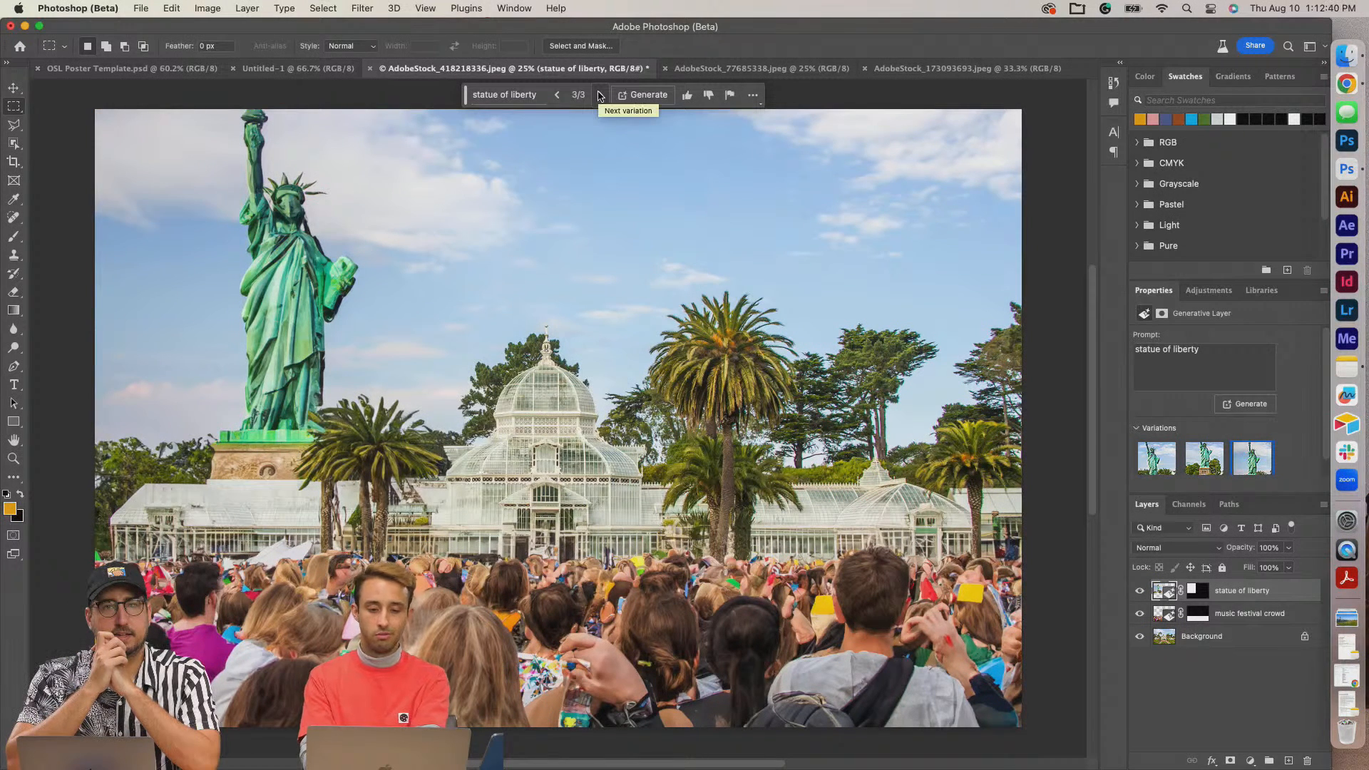
click(600, 95)
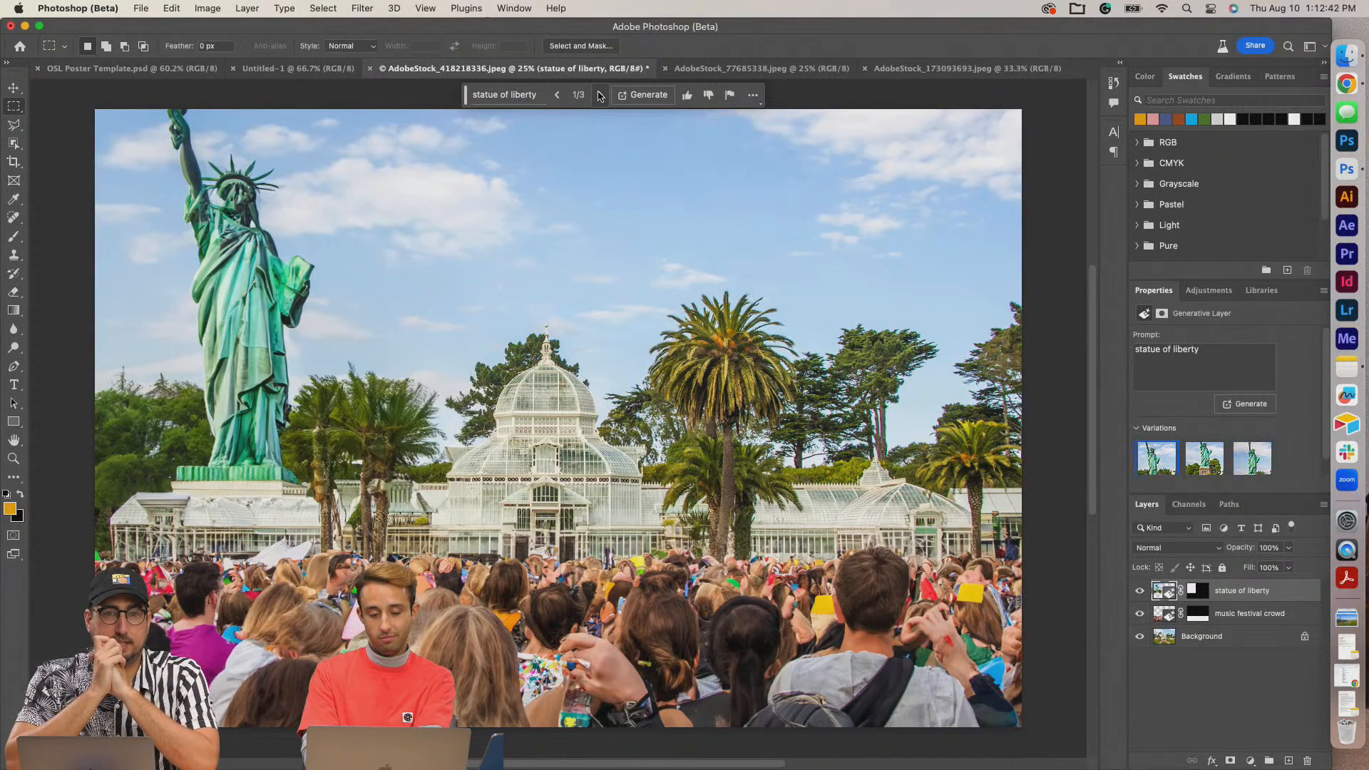
Toggle the statue of liberty layer's visibility repeatedly to compare before and after, leaving it shown.
click(1140, 591)
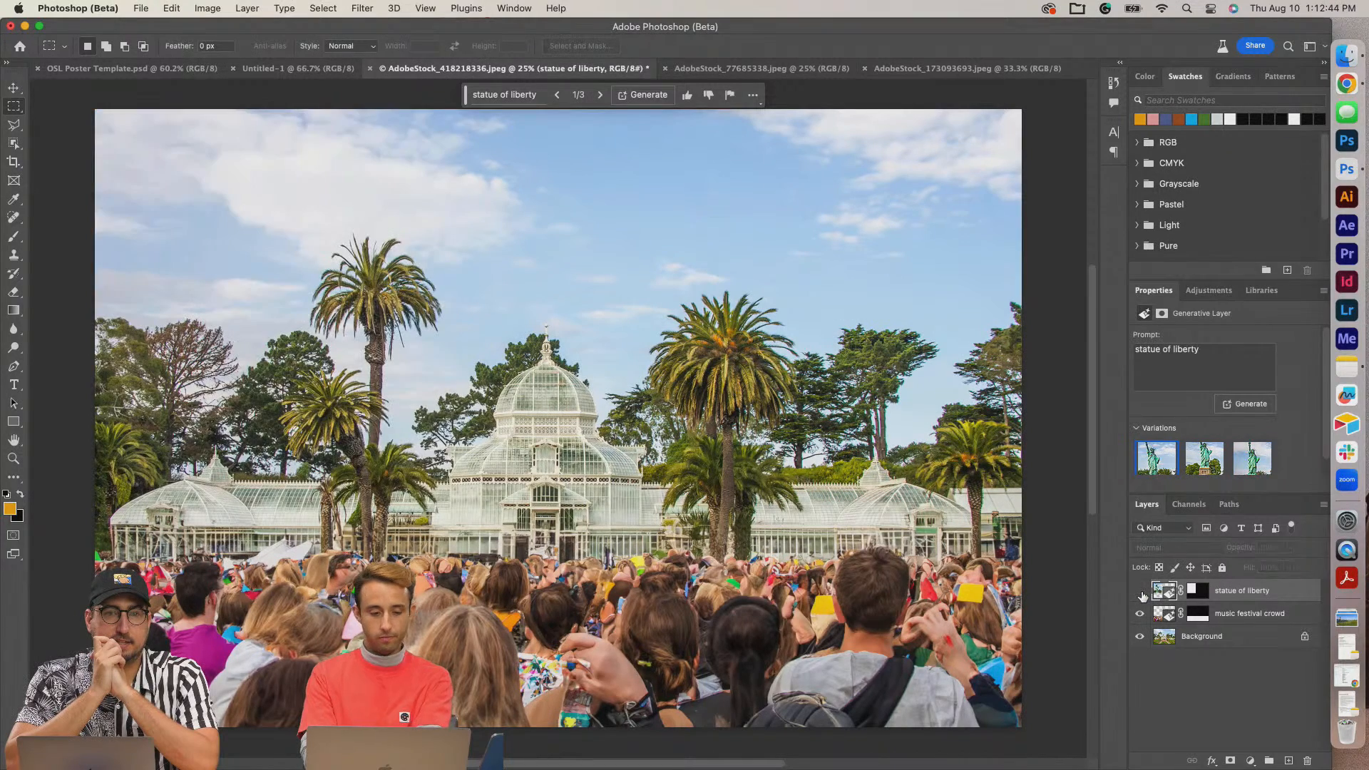
click(1141, 591)
click(1140, 591)
click(1141, 591)
click(1141, 591)
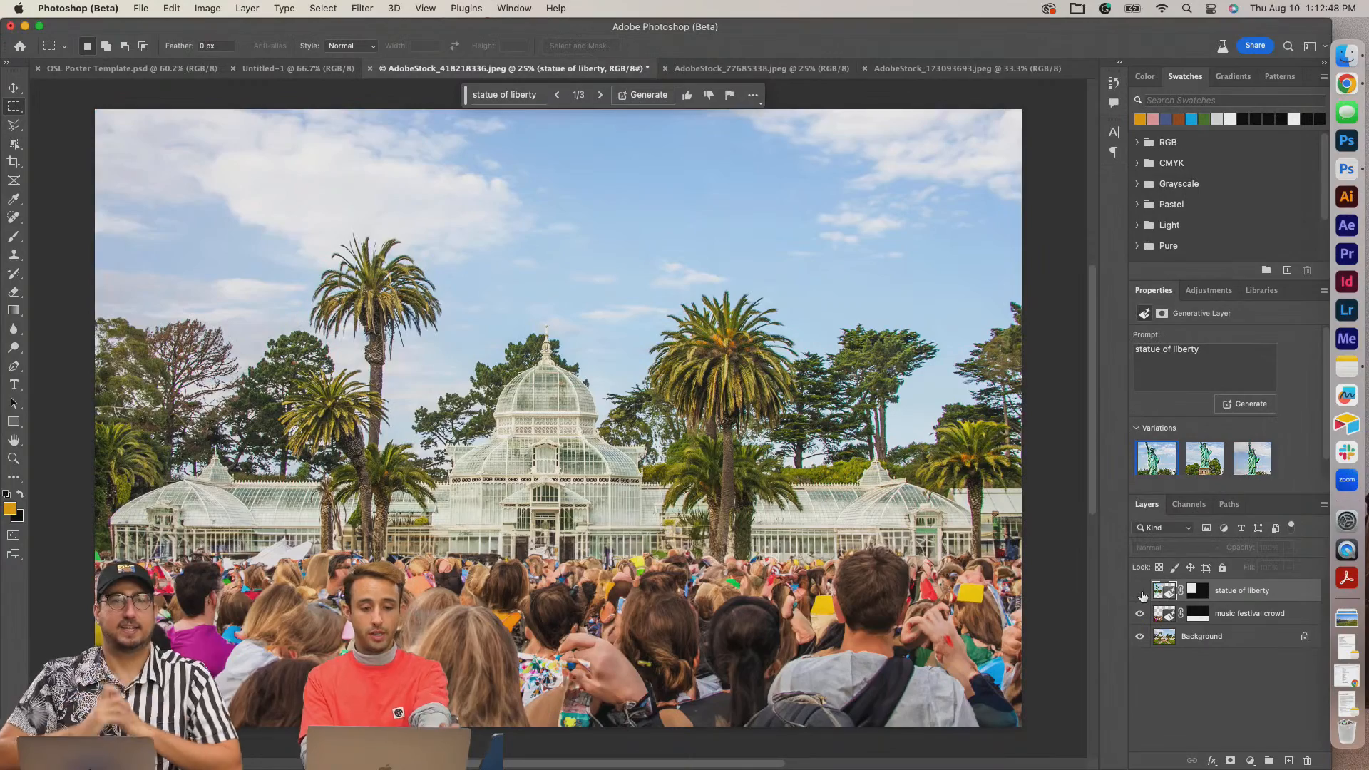
click(1140, 592)
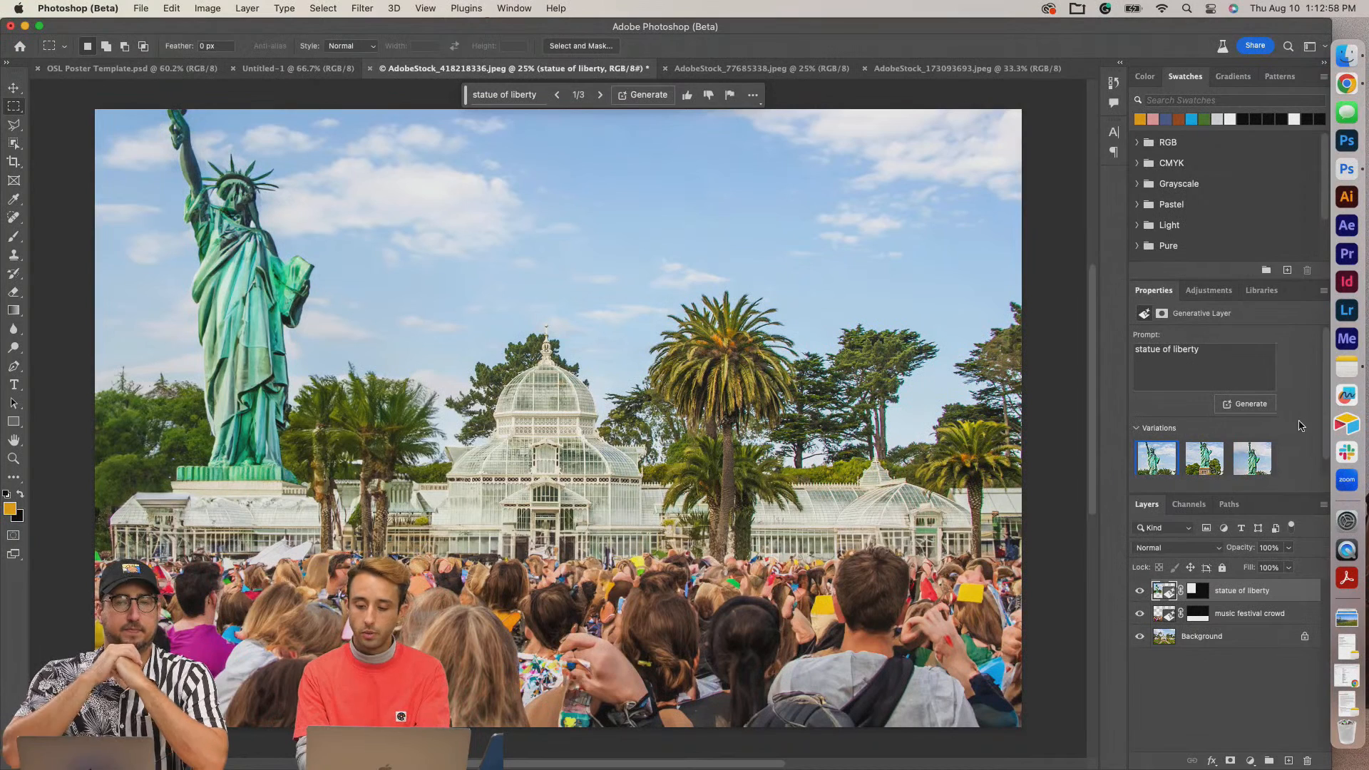
Generate another set of variations from the "statue of liberty" prompt and go through them to variation 4.
scroll(1301, 426, down, 1)
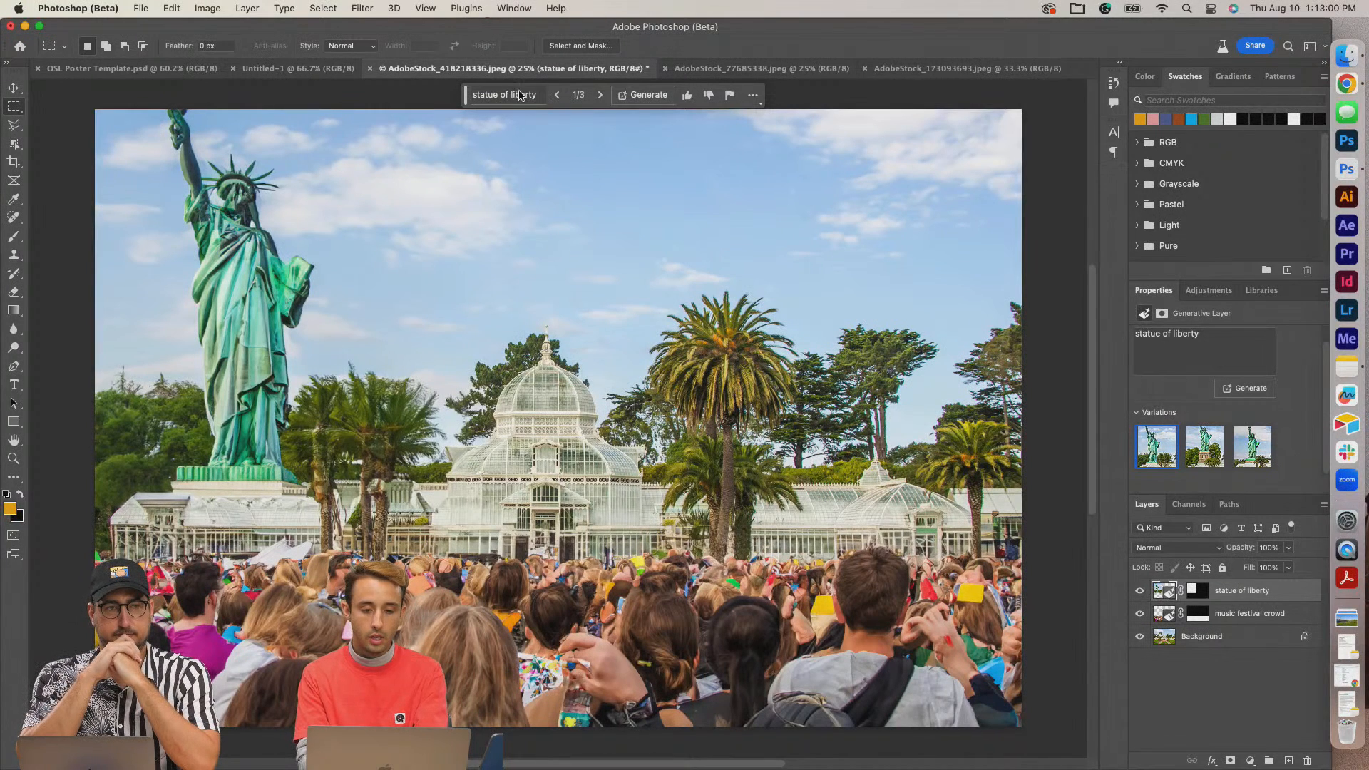
click(642, 99)
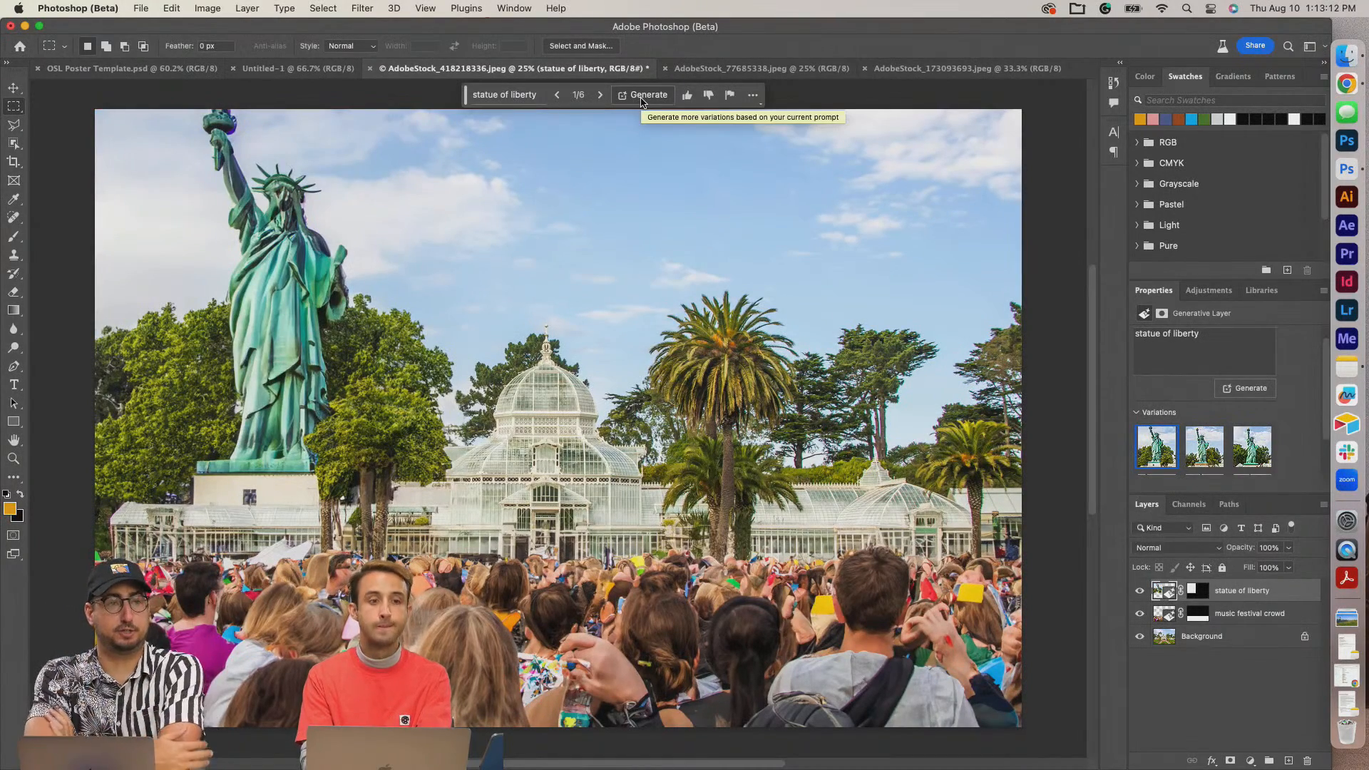
click(601, 95)
click(601, 95)
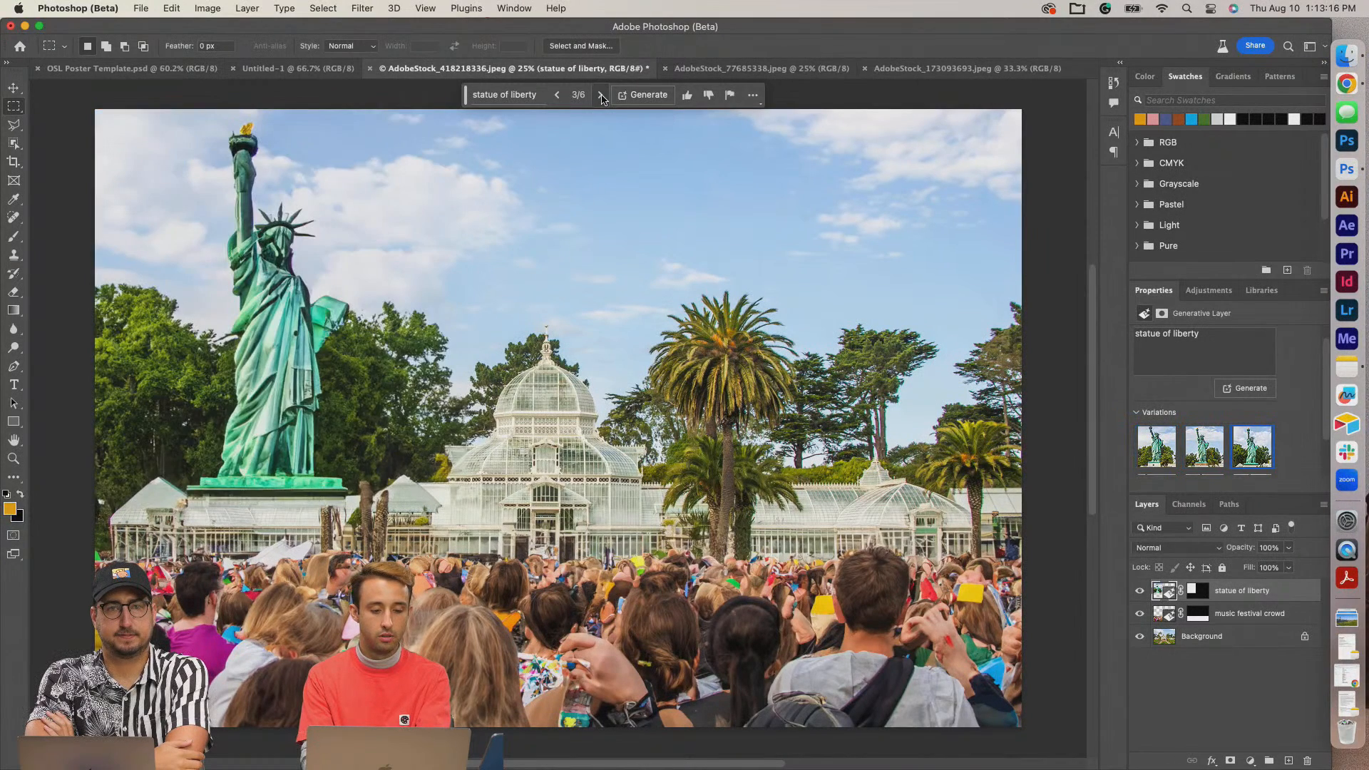
click(601, 95)
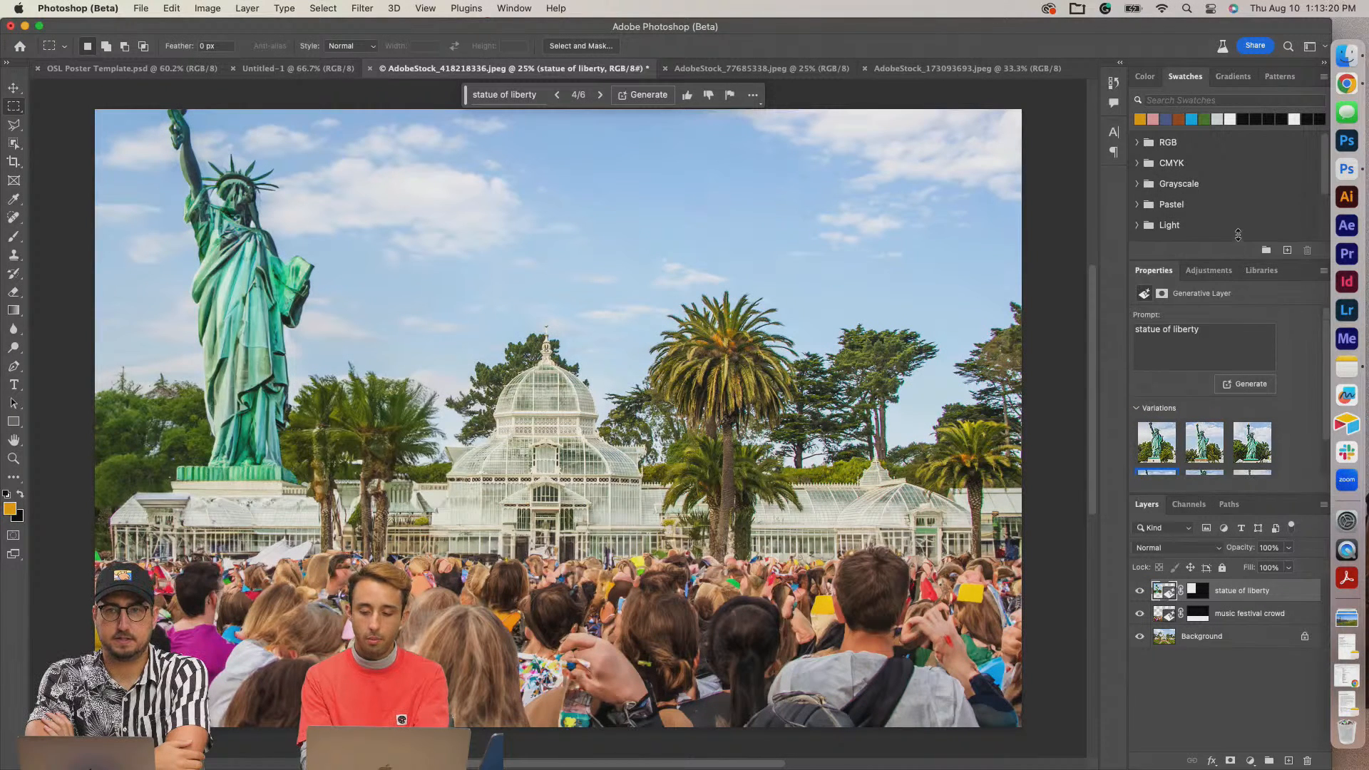
Compare the generated statue of liberty variations against each other and return to variation 4.
click(1156, 398)
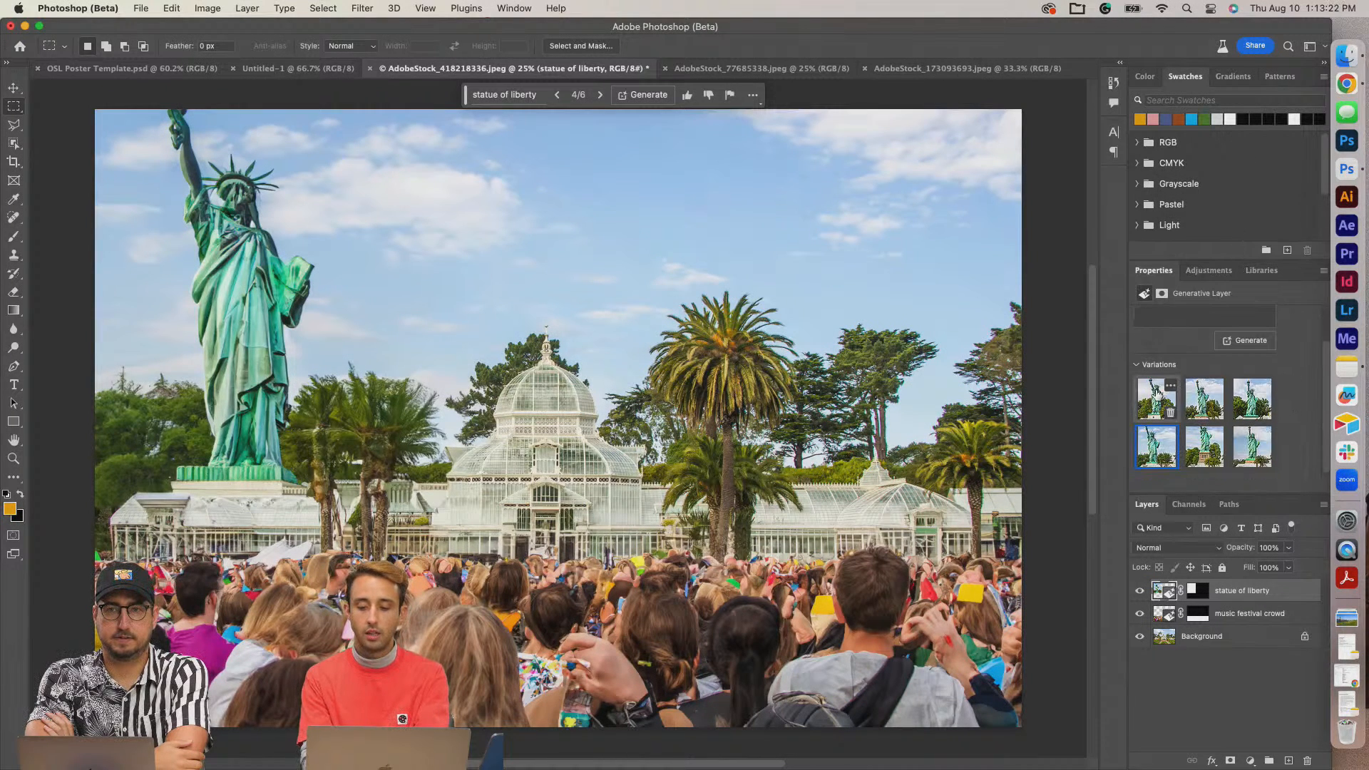
click(1199, 399)
click(1243, 401)
click(1249, 446)
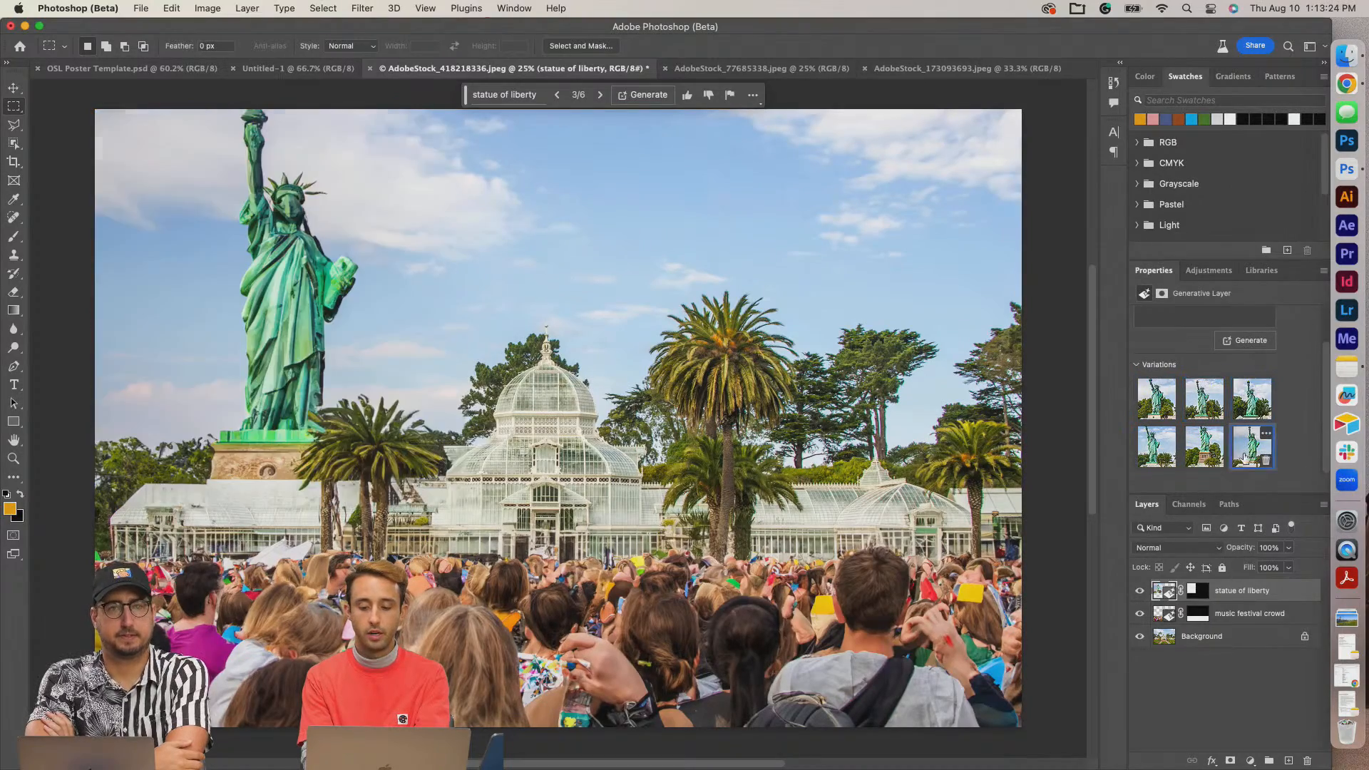
click(1208, 454)
click(1156, 447)
Hide the statue of liberty layer, marquee-select the photo's upper part including the dome, and generate a fill with the prompt "golden gate bridge".
click(1140, 590)
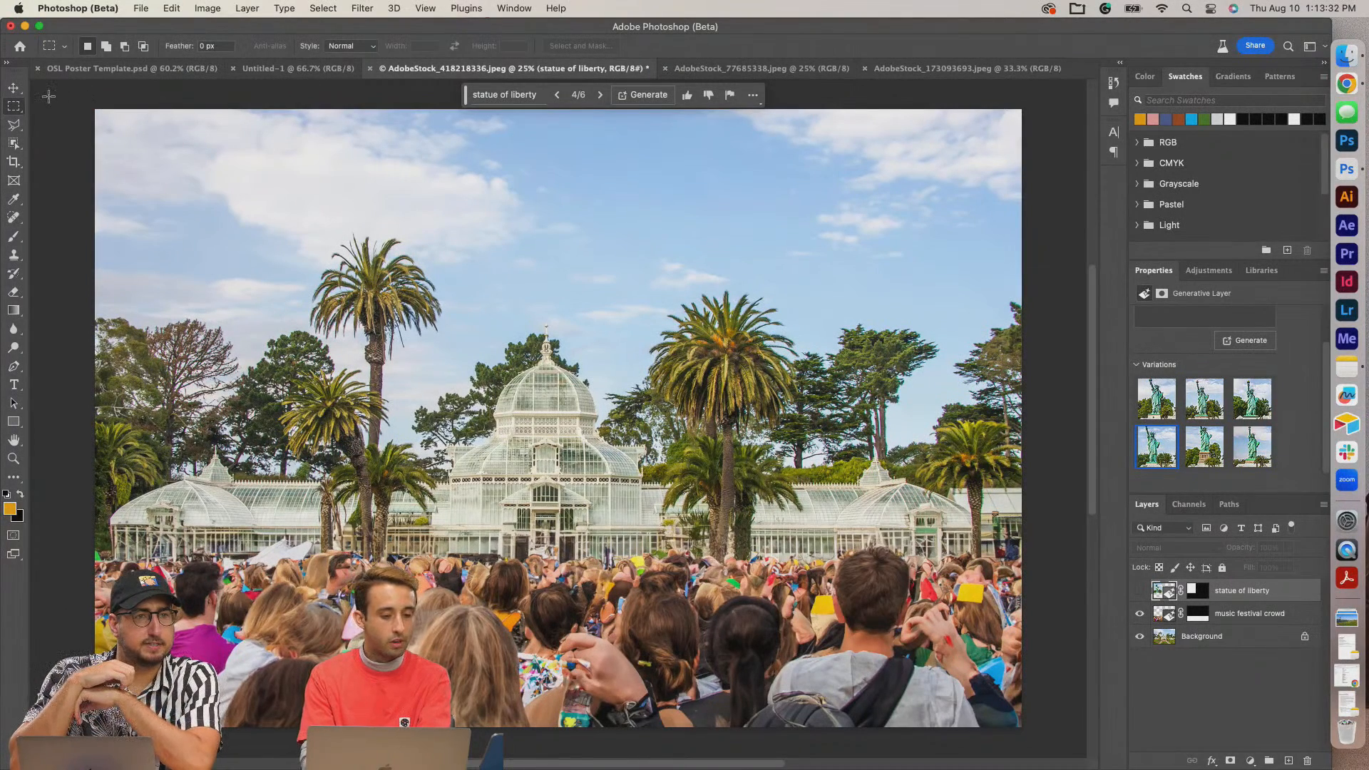
drag(77, 100, 1054, 471)
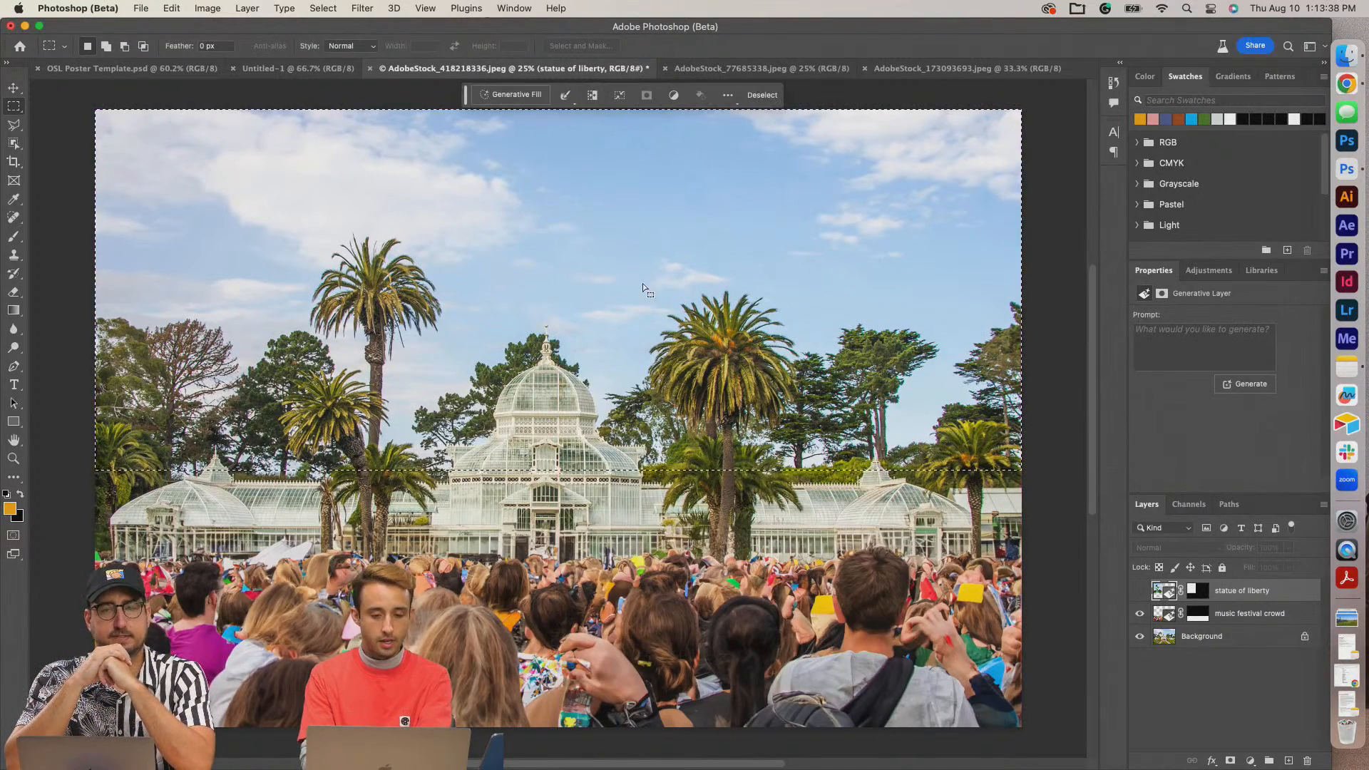
click(521, 94)
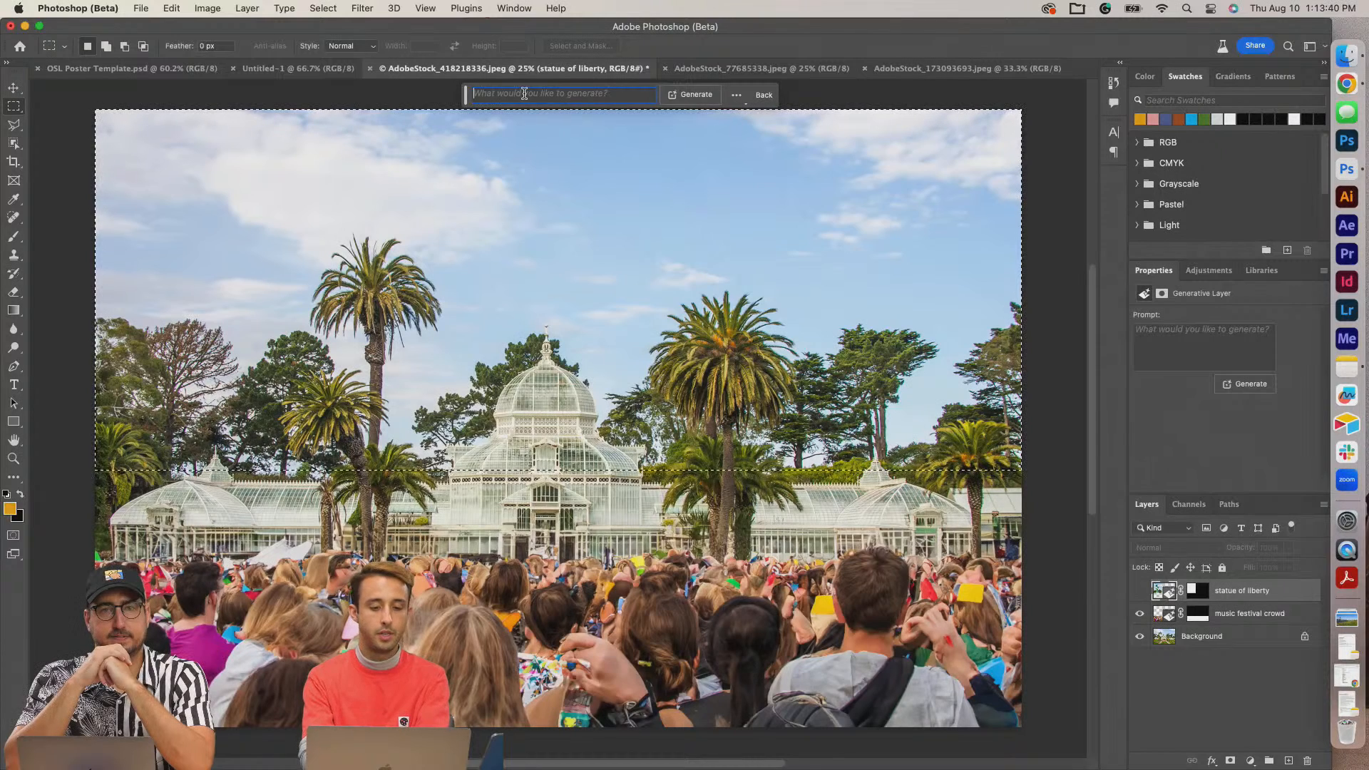
text(golden gate bridge)
key(Return)
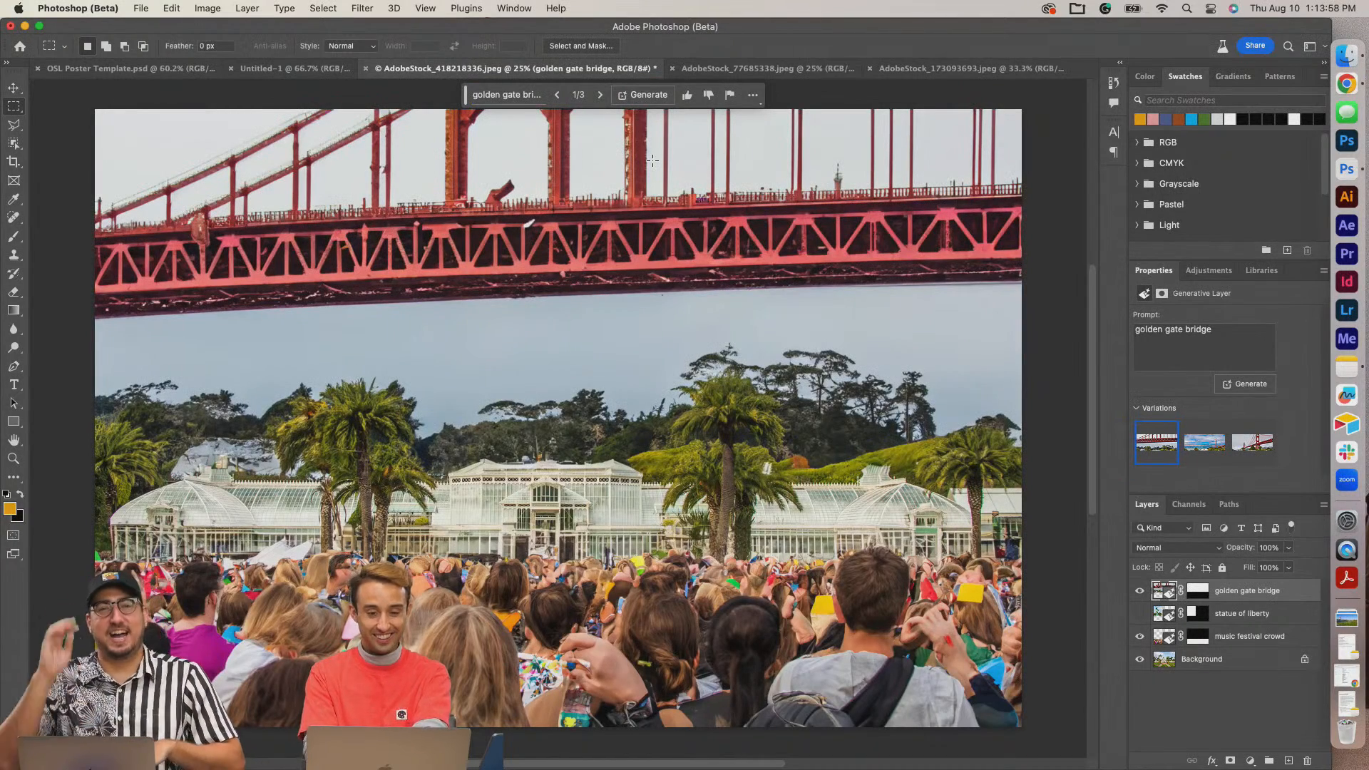
Go through the golden gate bridge variations and choose variation 3, with the bridge rising diagonally behind the conservatory.
click(600, 96)
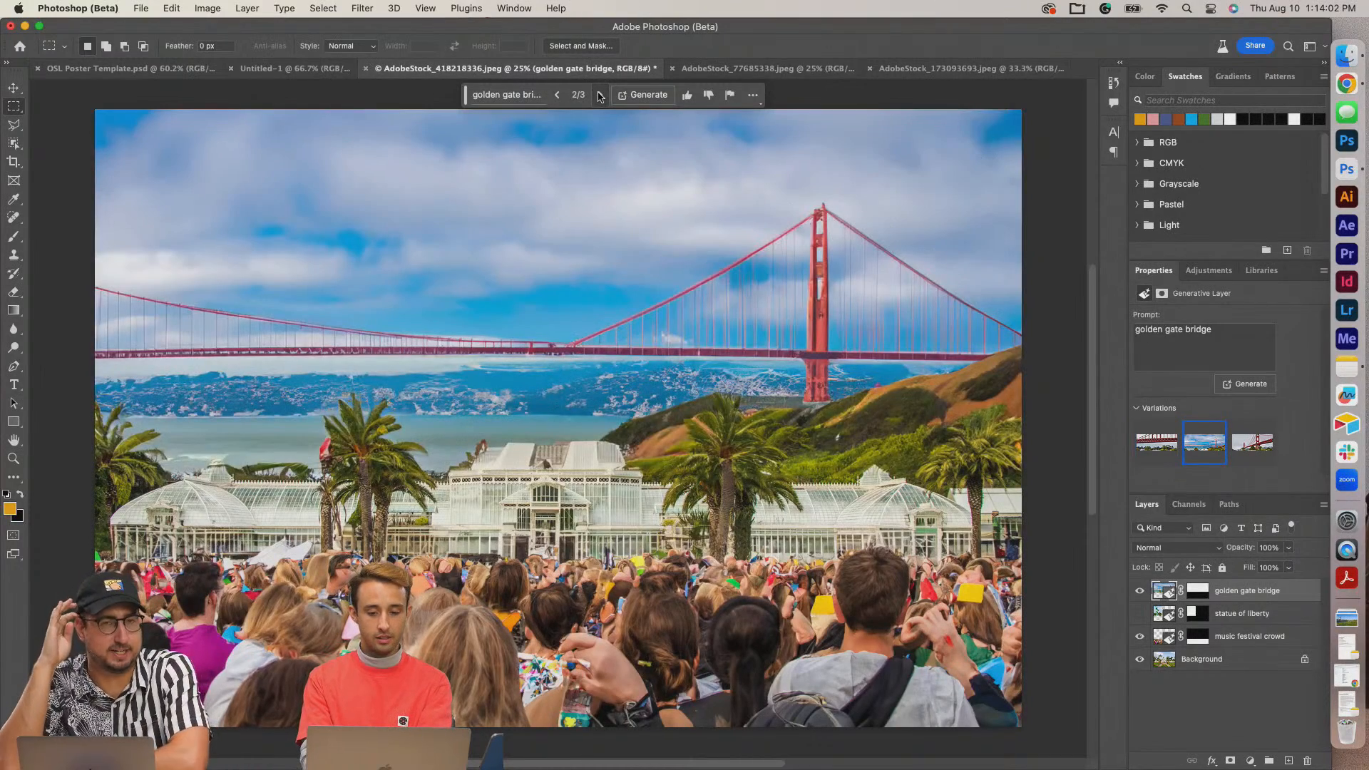
click(599, 96)
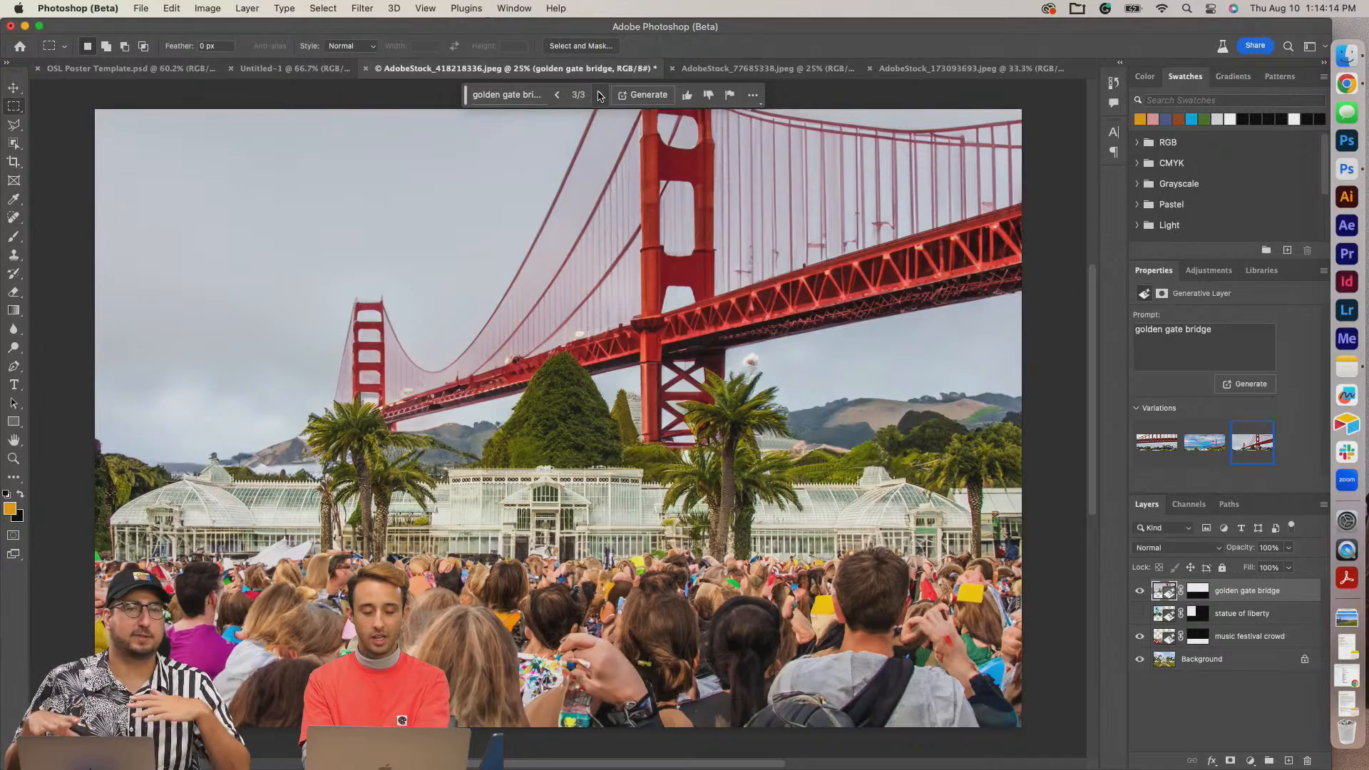
click(601, 95)
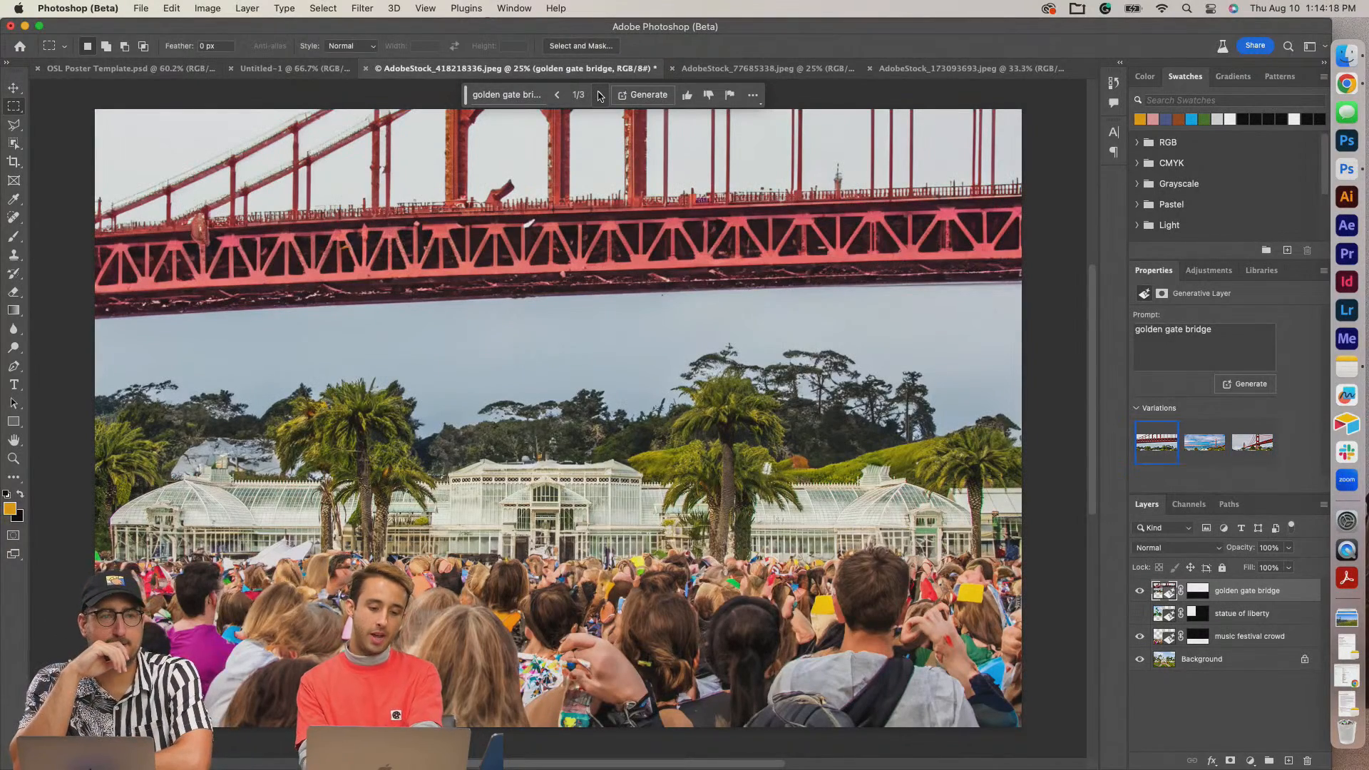
click(601, 95)
click(600, 95)
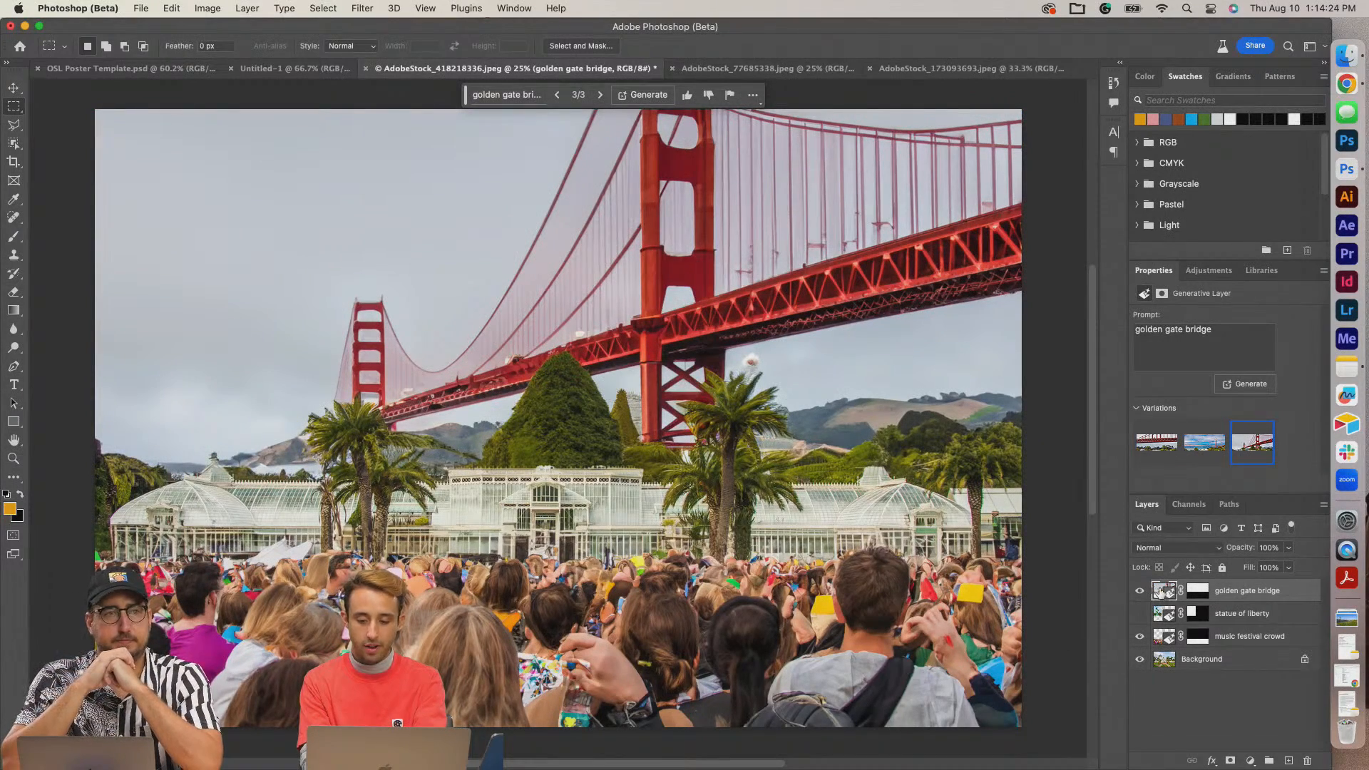
Erase on the golden gate bridge layer's mask over the conservatory's centre to bring back the original dome.
key(super+equal)
key(super+equal)
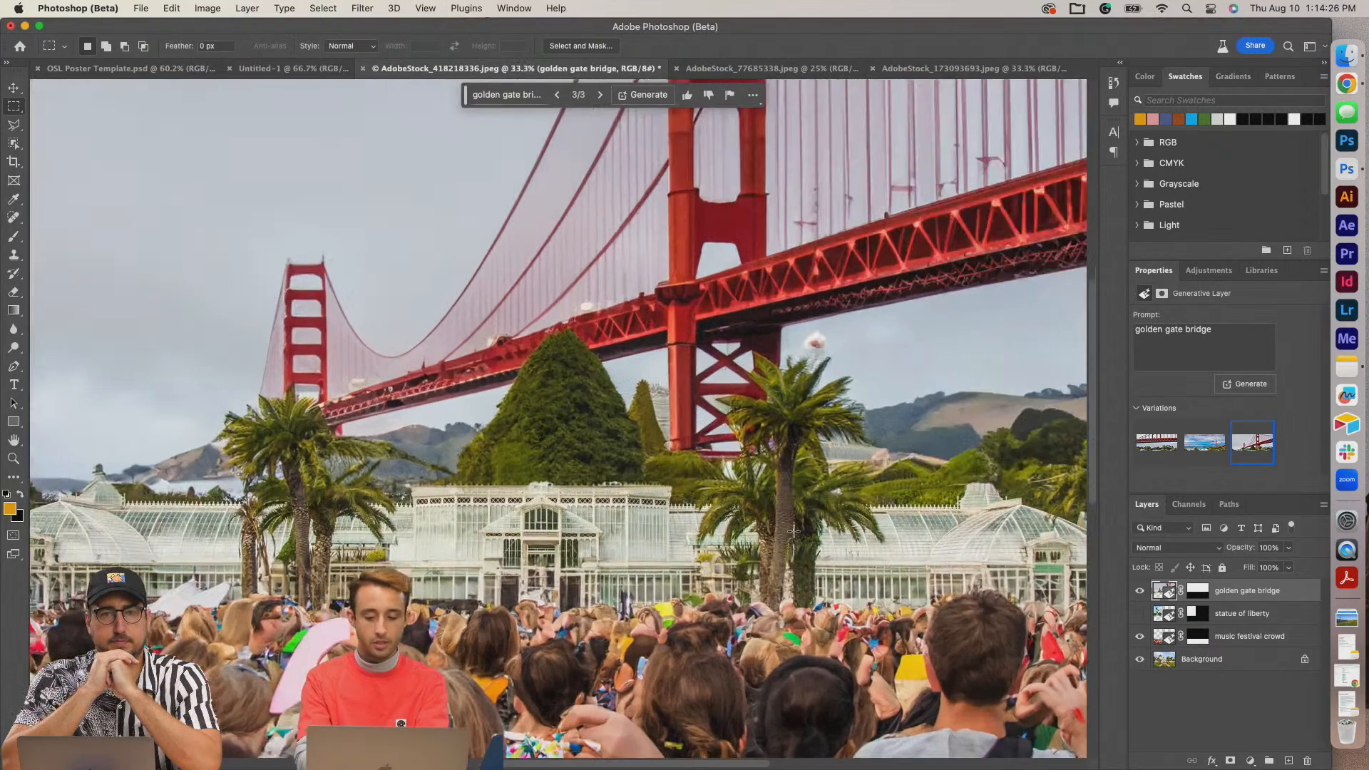
click(1198, 591)
key(e)
mouse_move(571, 446)
mouse_down()
mouse_move(472, 450)
mouse_move(553, 455)
mouse_move(440, 476)
mouse_move(488, 485)
mouse_move(423, 478)
mouse_move(418, 501)
mouse_move(588, 473)
mouse_move(647, 483)
mouse_move(616, 481)
mouse_move(536, 370)
mouse_move(494, 425)
mouse_move(545, 366)
mouse_move(592, 445)
mouse_up()
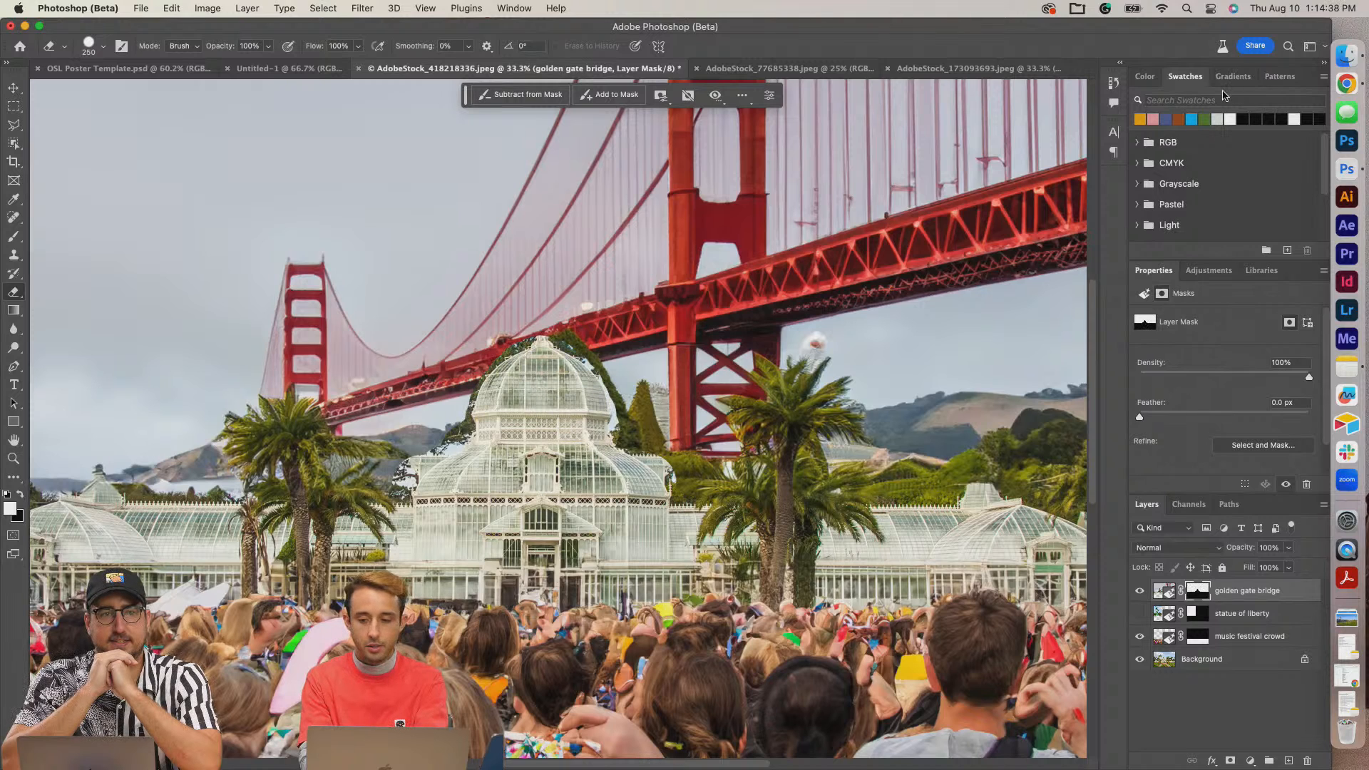
Switch to Chrome and review the "Punk graphics at London's Hayward Gallery" pin on the Pinterest OSL Poster board, then return to Photoshop.
click(1347, 83)
click(497, 37)
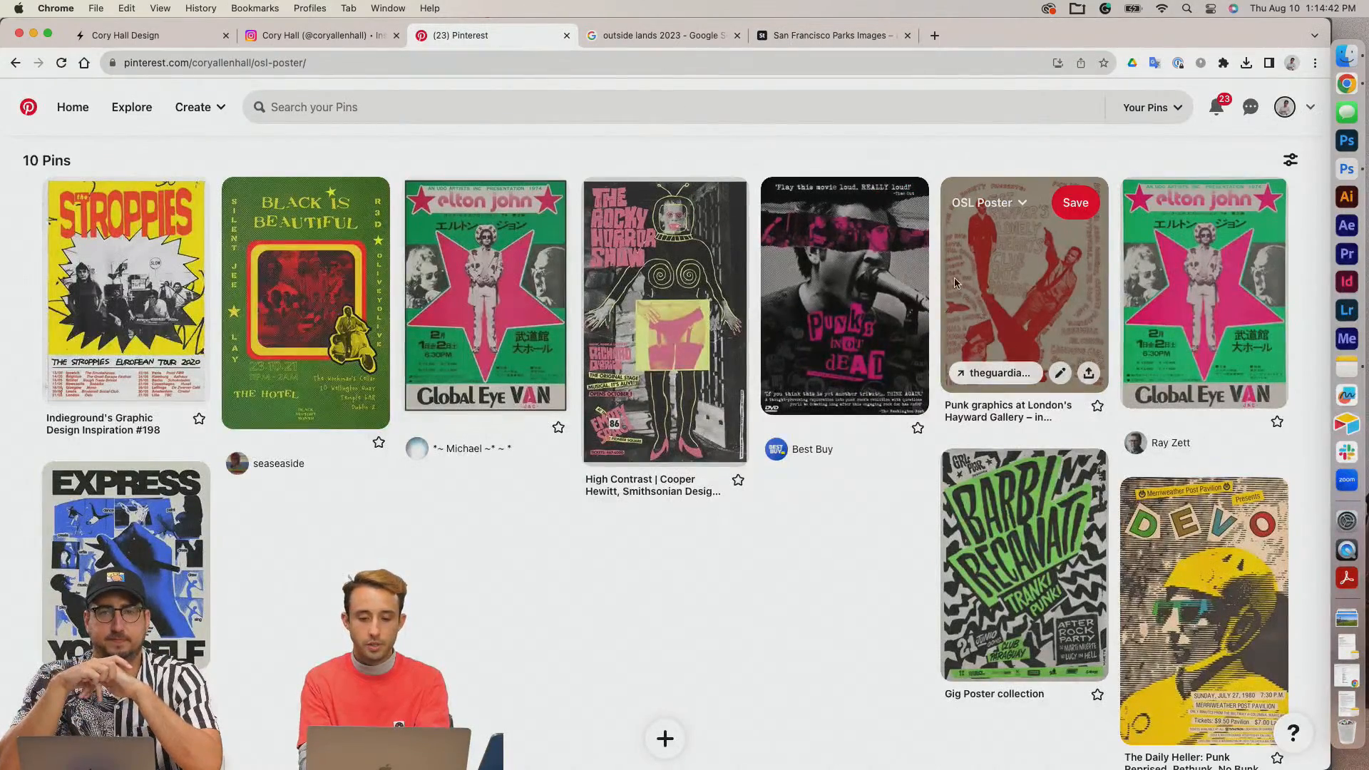
click(988, 280)
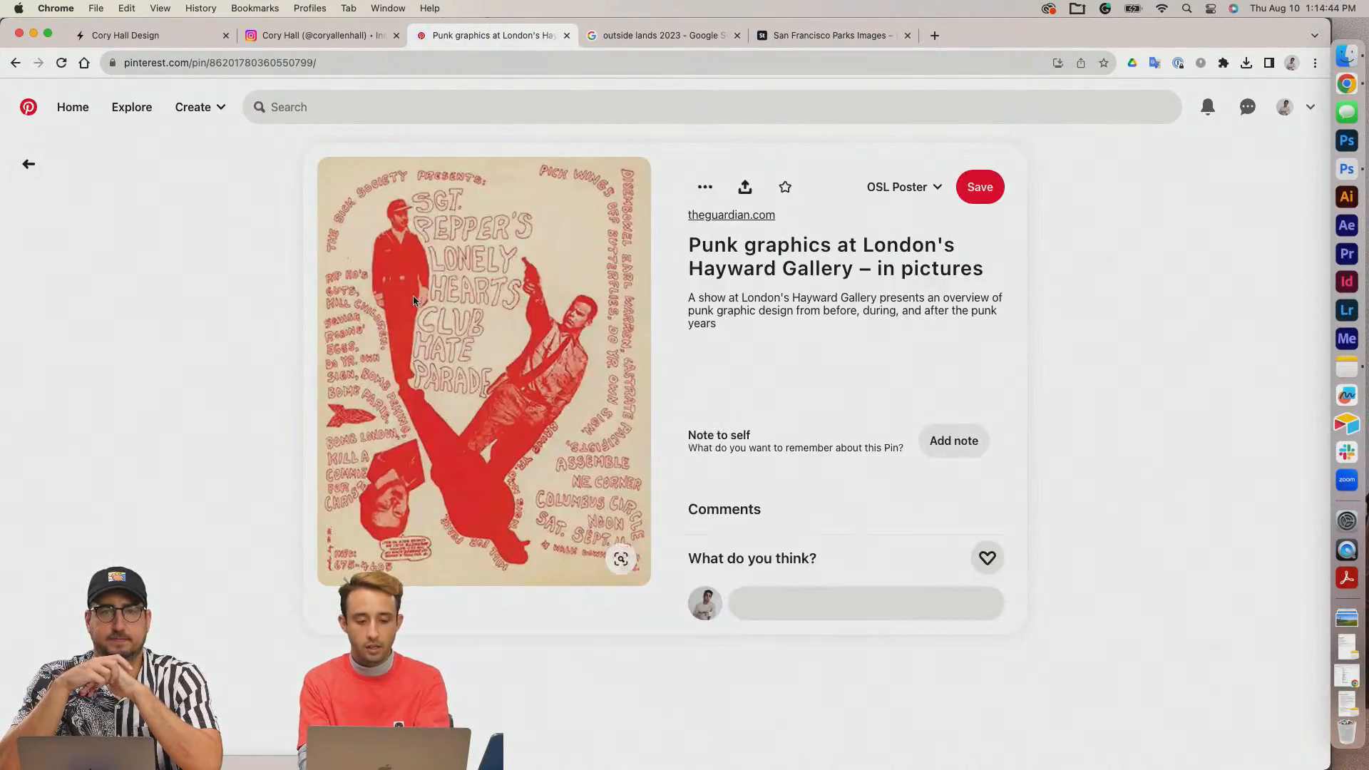
click(29, 166)
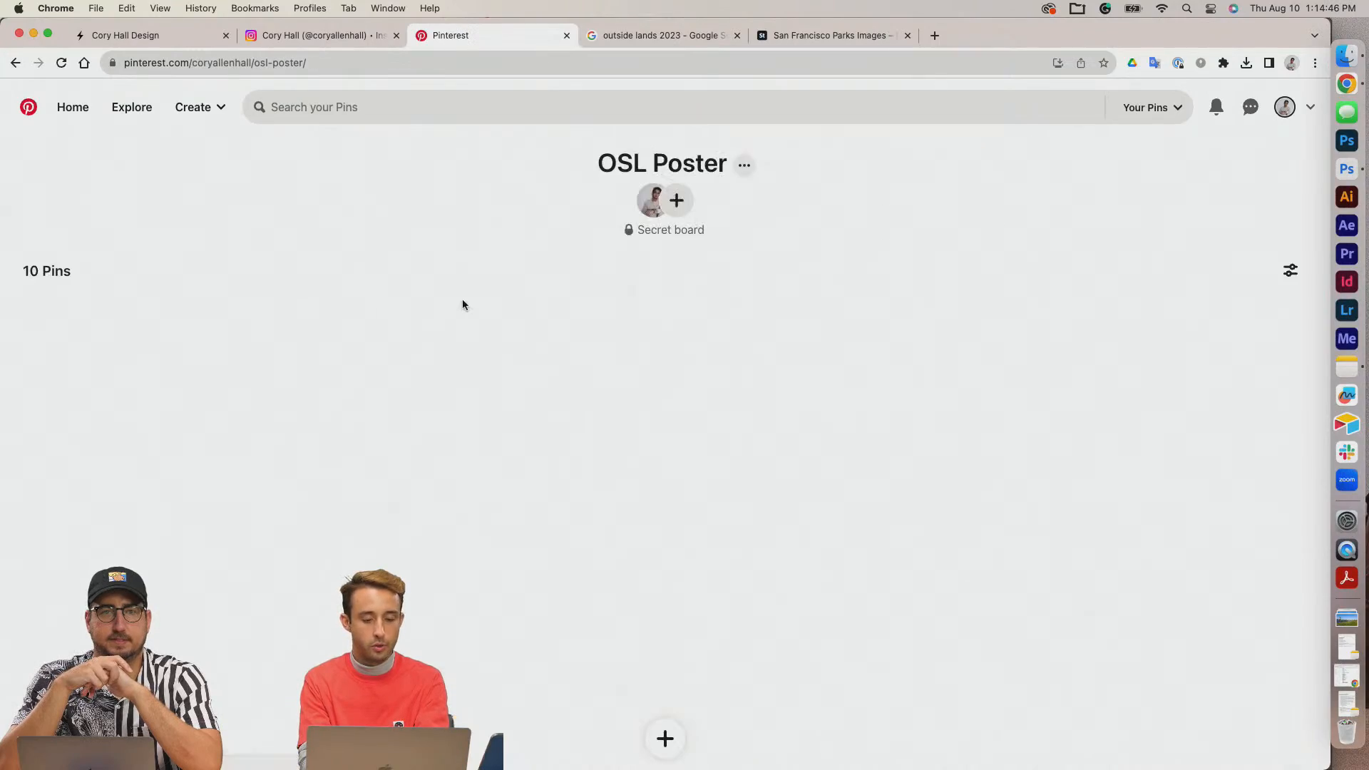
scroll(410, 411, down, 2)
key(super+Tab)
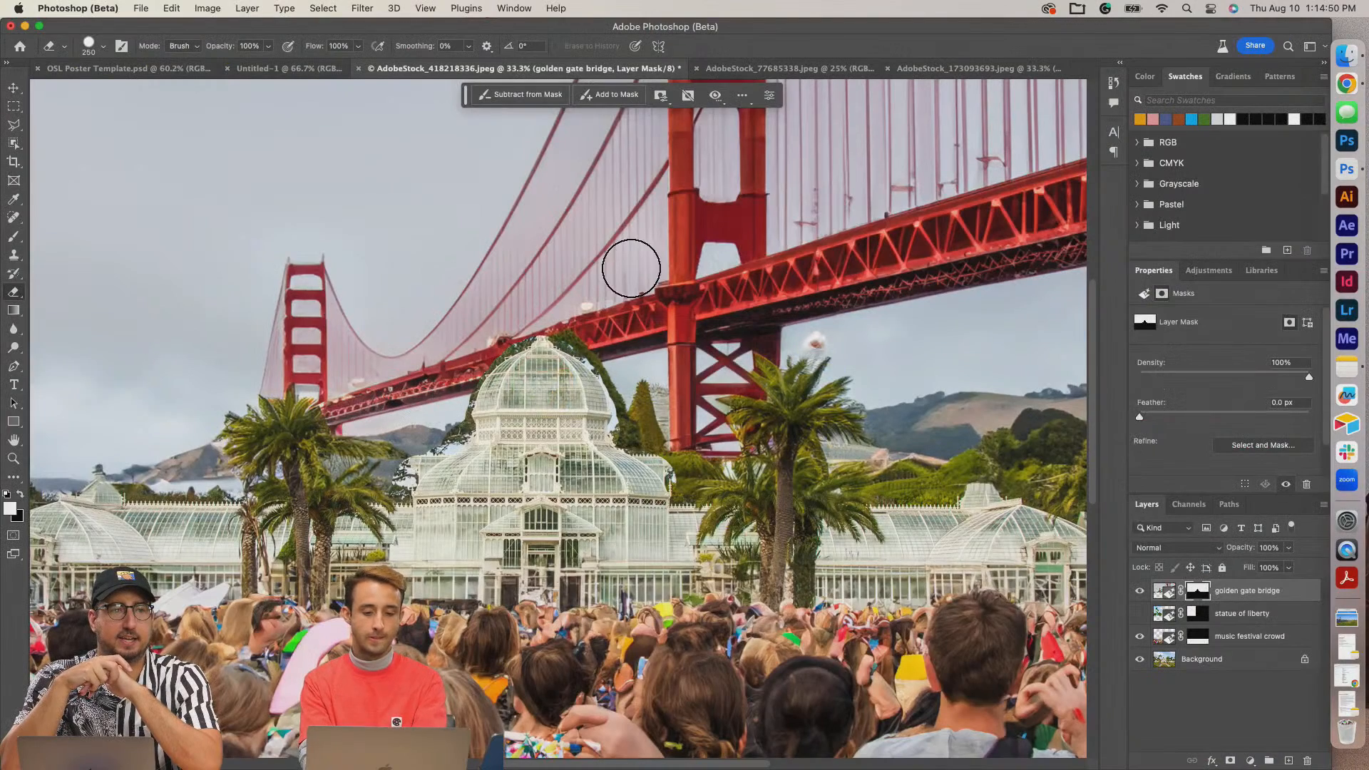
Refine the golden gate bridge layer's mask around the outline of the conservatory dome and check the whole composition.
mouse_move(555, 394)
mouse_down()
mouse_move(502, 424)
mouse_move(549, 360)
mouse_move(589, 426)
mouse_move(592, 462)
mouse_move(568, 470)
mouse_move(612, 480)
mouse_move(601, 464)
mouse_move(656, 510)
mouse_up()
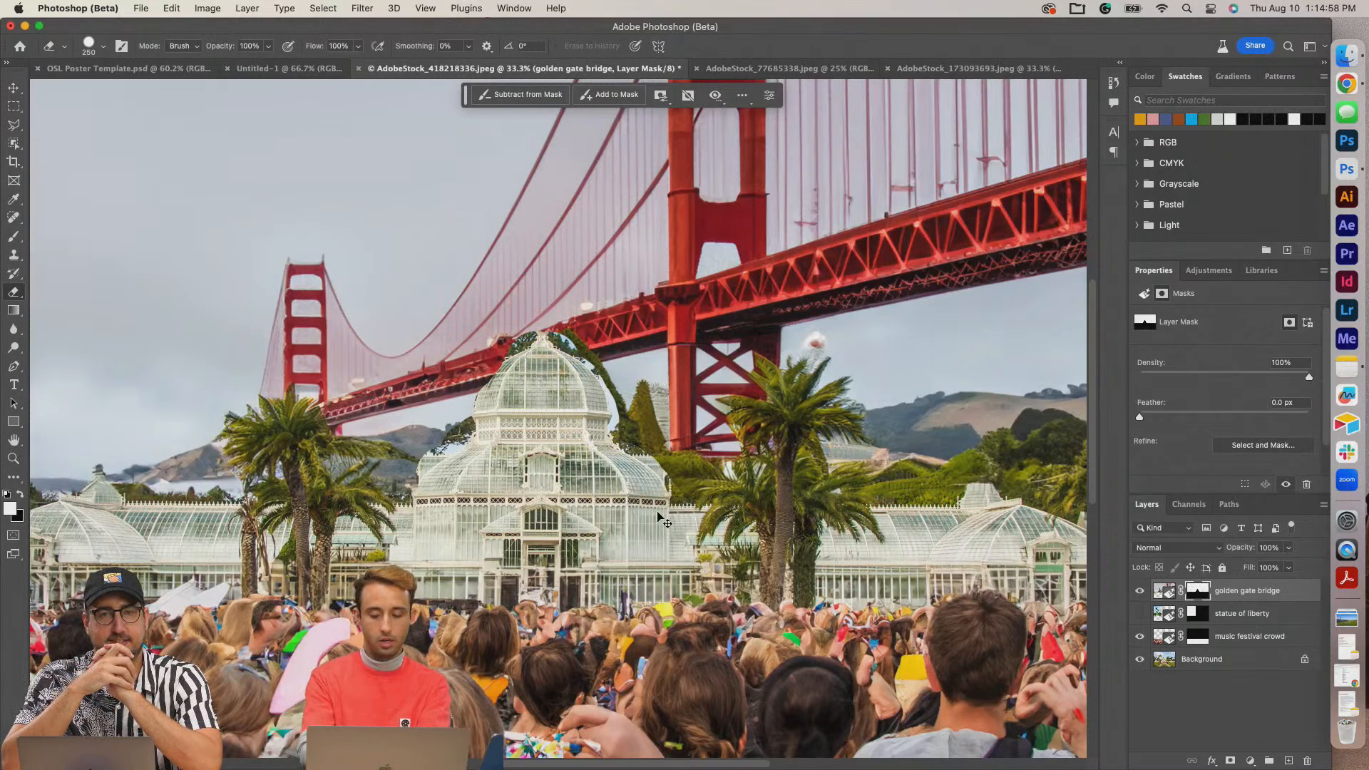
key(super+0)
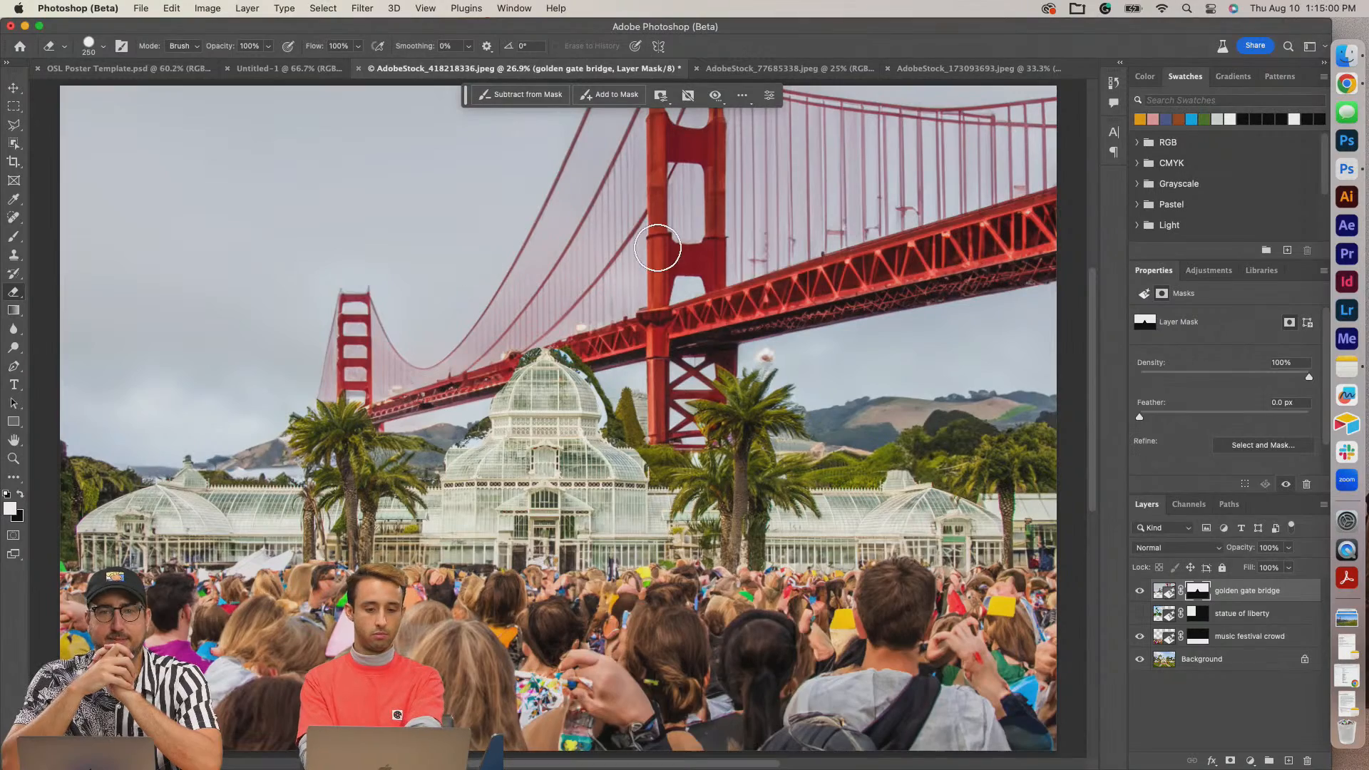
key(super+minus)
key(super+minus)
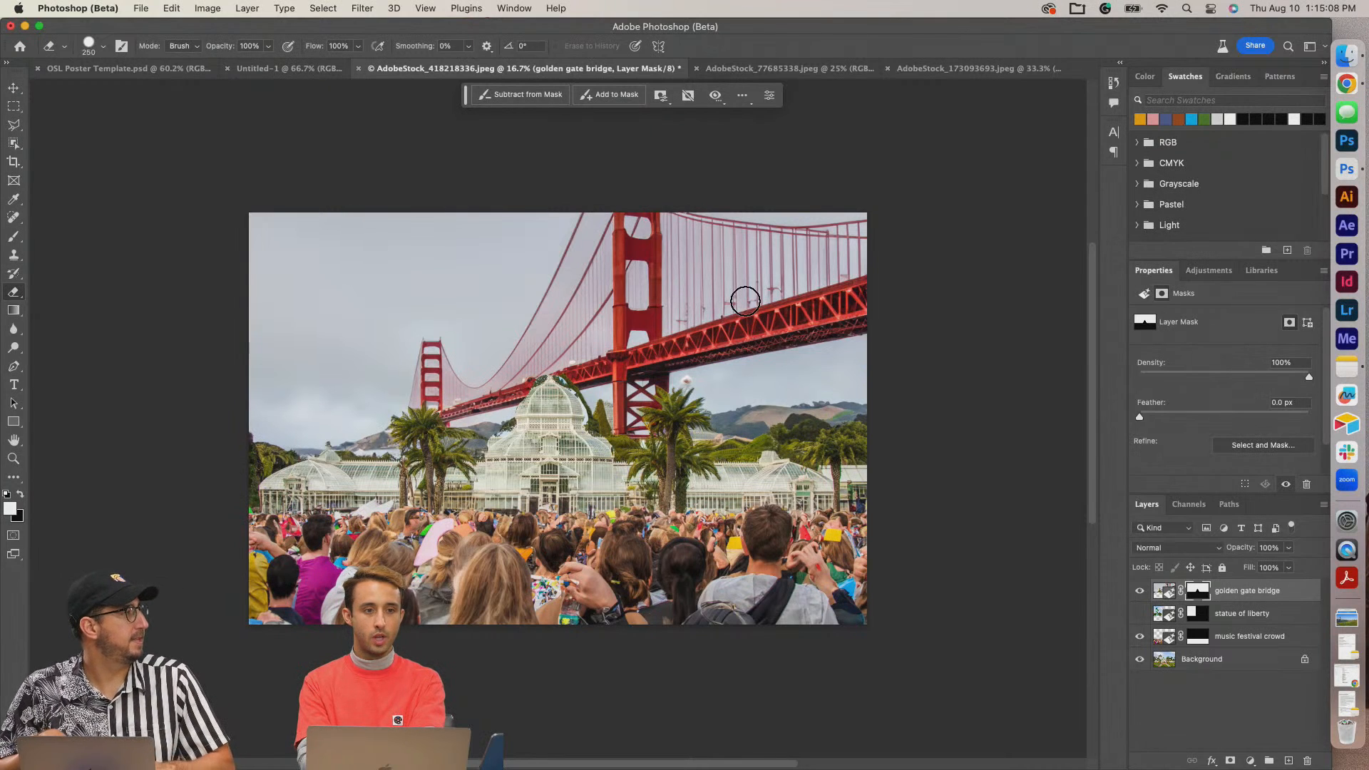
key(ctrl+Tab)
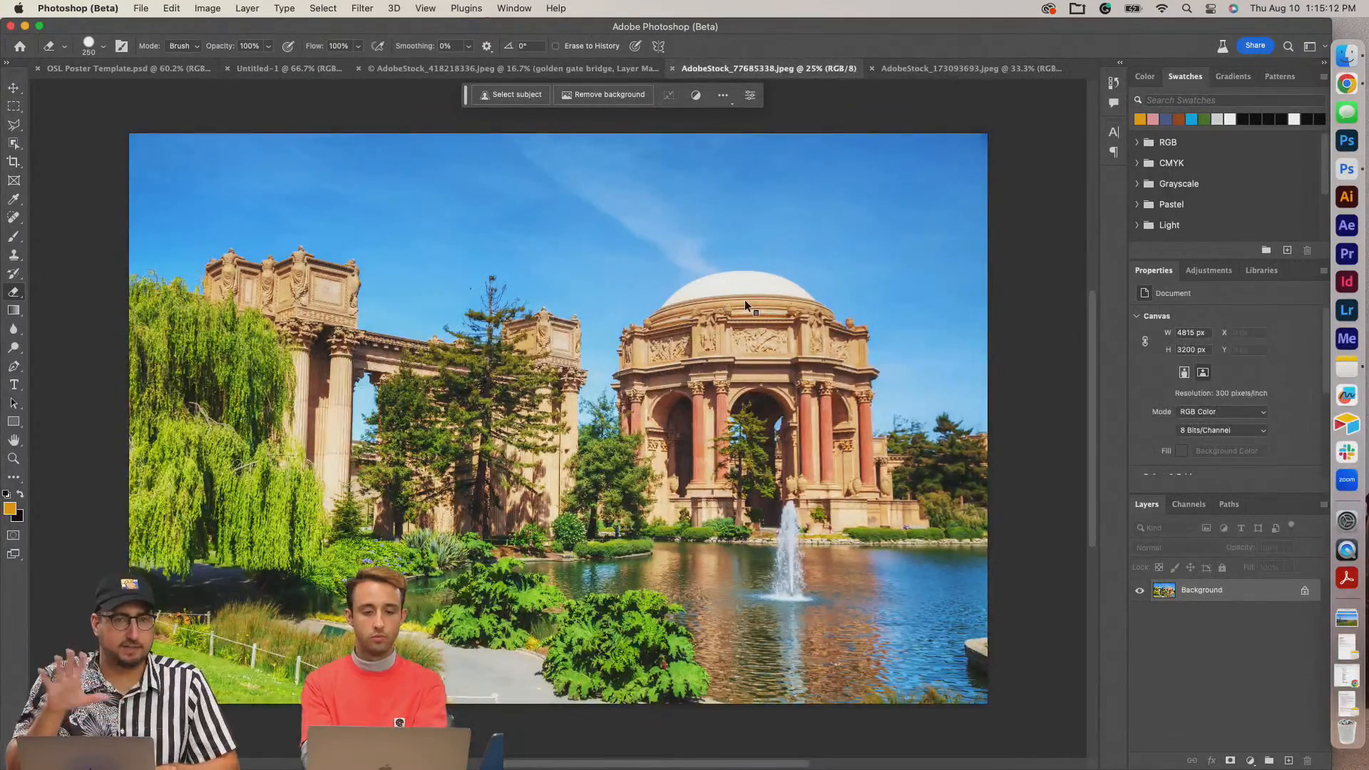
key(ctrl+shift+Tab)
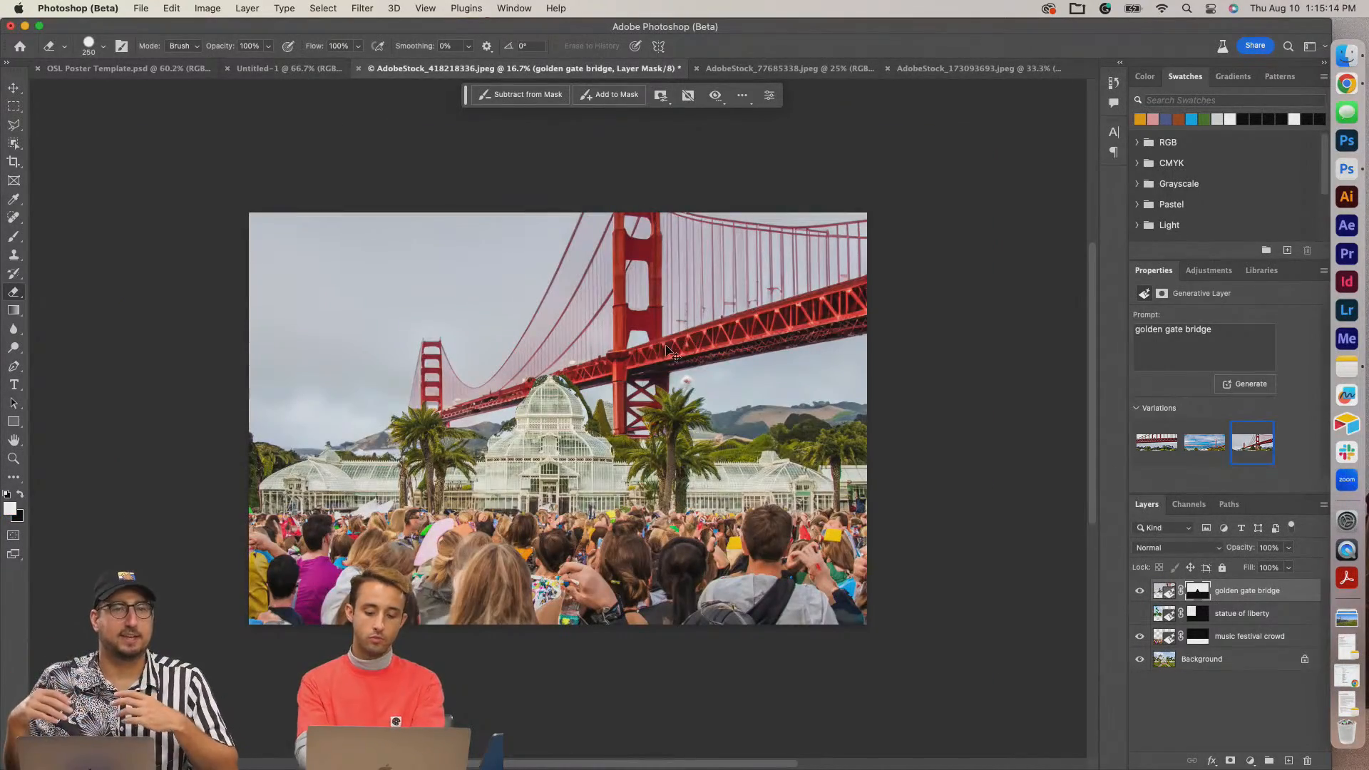
Try to clean up the golden gate bridge mask along the dome's right edge with a softer 90 px eraser.
key(super+equal)
key(super+equal)
key(super+equal)
key(bracketleft)
key(bracketleft)
key(bracketleft)
key(bracketleft)
key(bracketleft)
key(bracketleft)
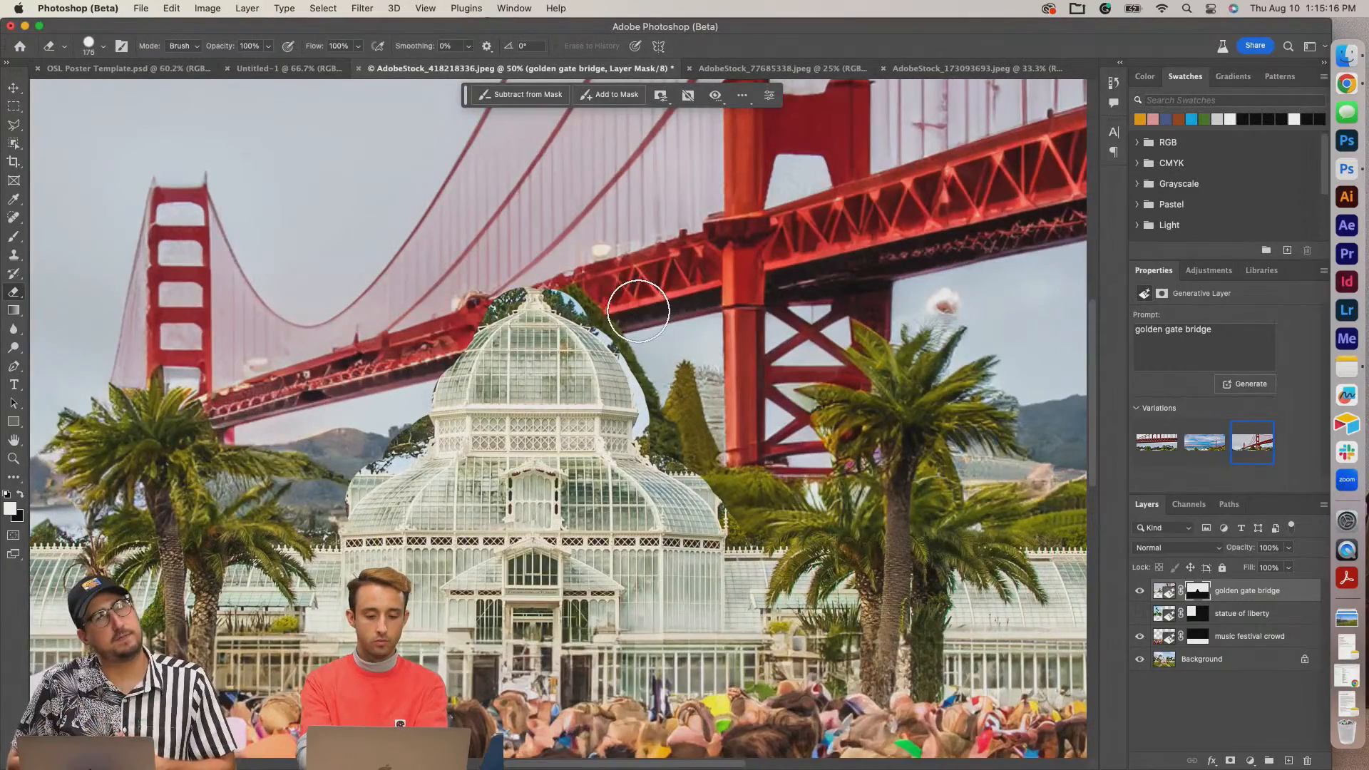
click(102, 49)
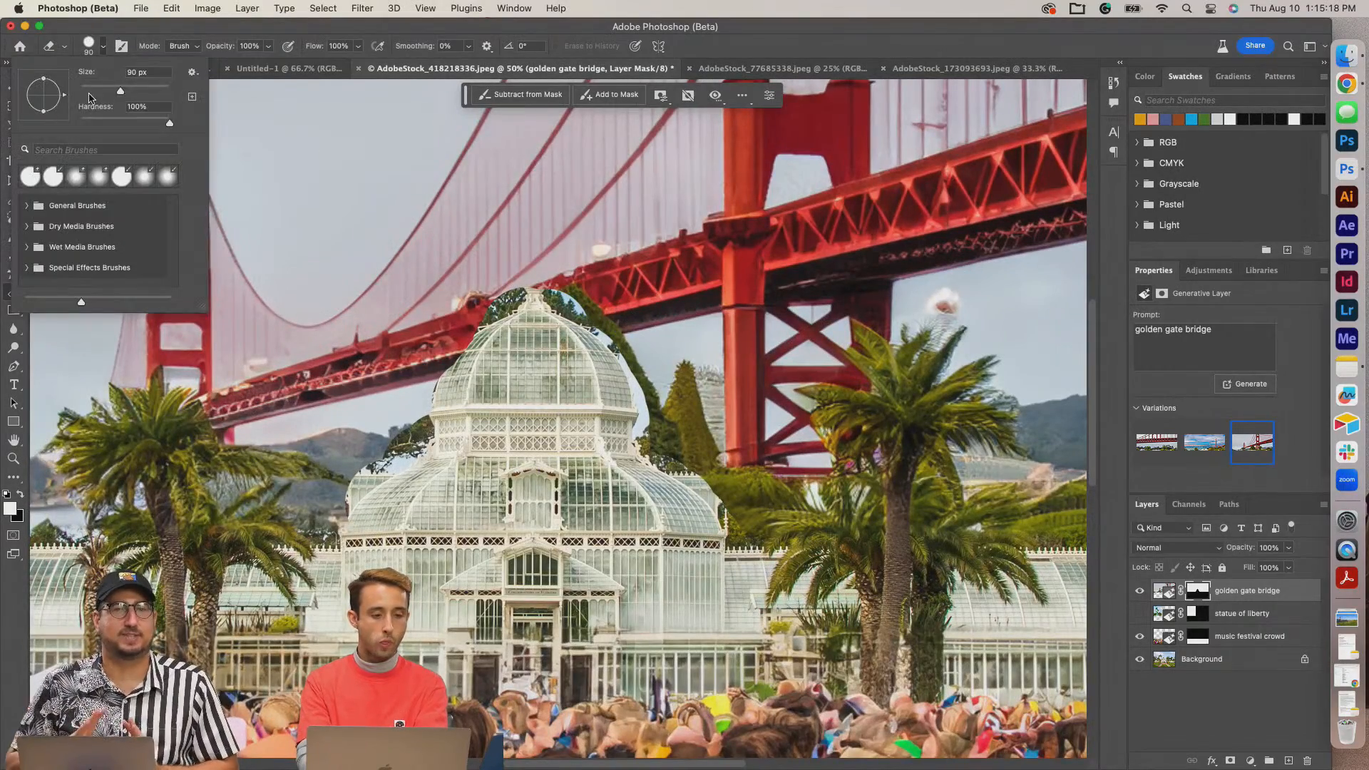
click(111, 123)
key(Return)
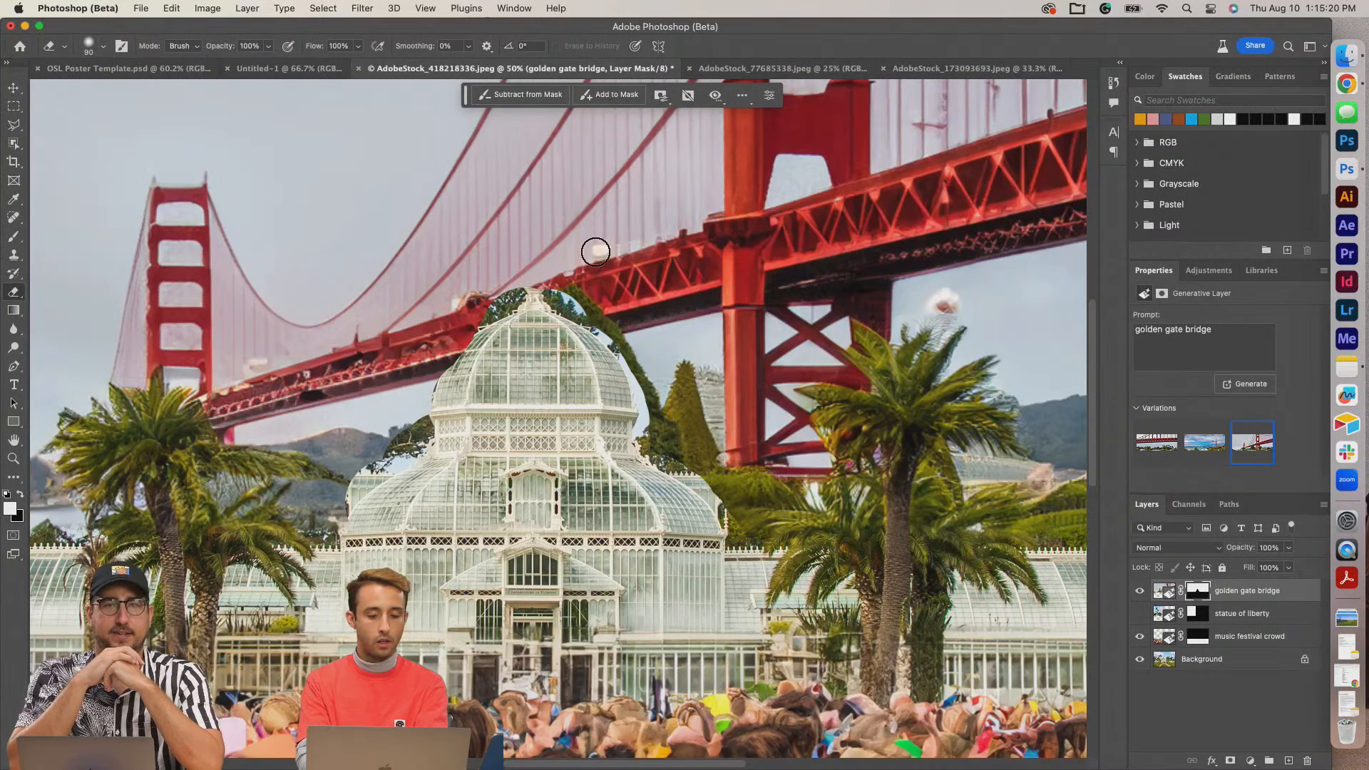
drag(560, 291, 623, 349)
key(ctrl+z)
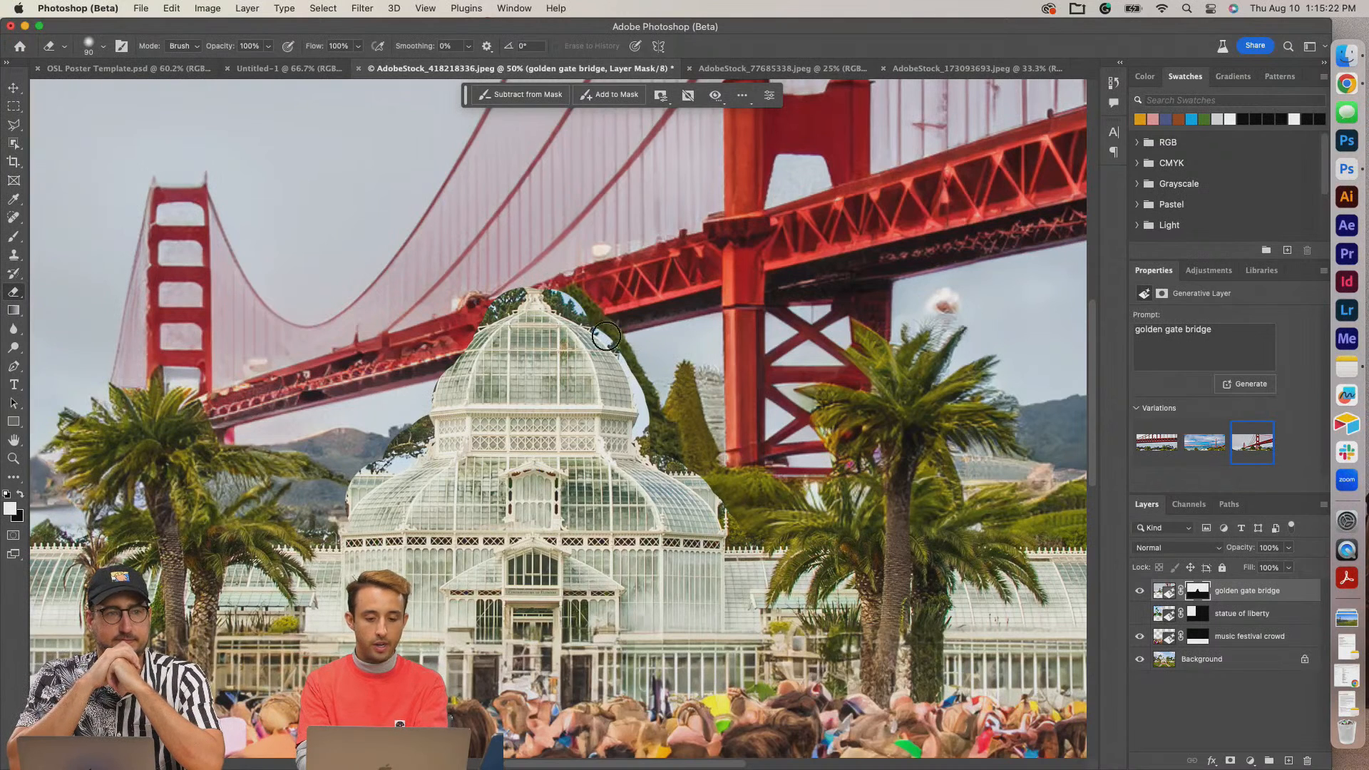
Paint on the golden gate bridge mask with a 35 px brush along the dome's right edge to fill the gap with foliage.
key(b)
mouse_move(560, 291)
mouse_down()
mouse_move(602, 331)
mouse_move(557, 291)
mouse_move(628, 366)
mouse_move(642, 441)
mouse_move(647, 410)
mouse_up()
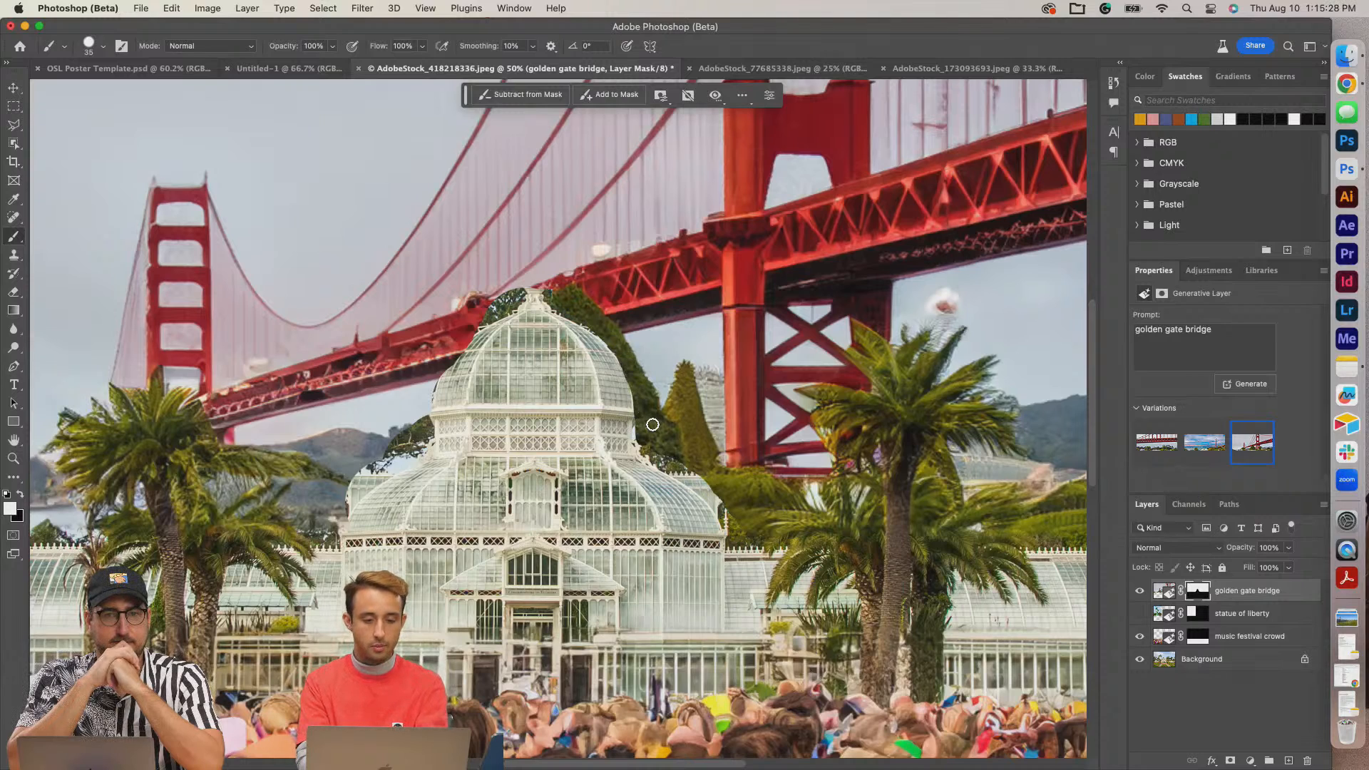
key(super+minus)
key(super+minus)
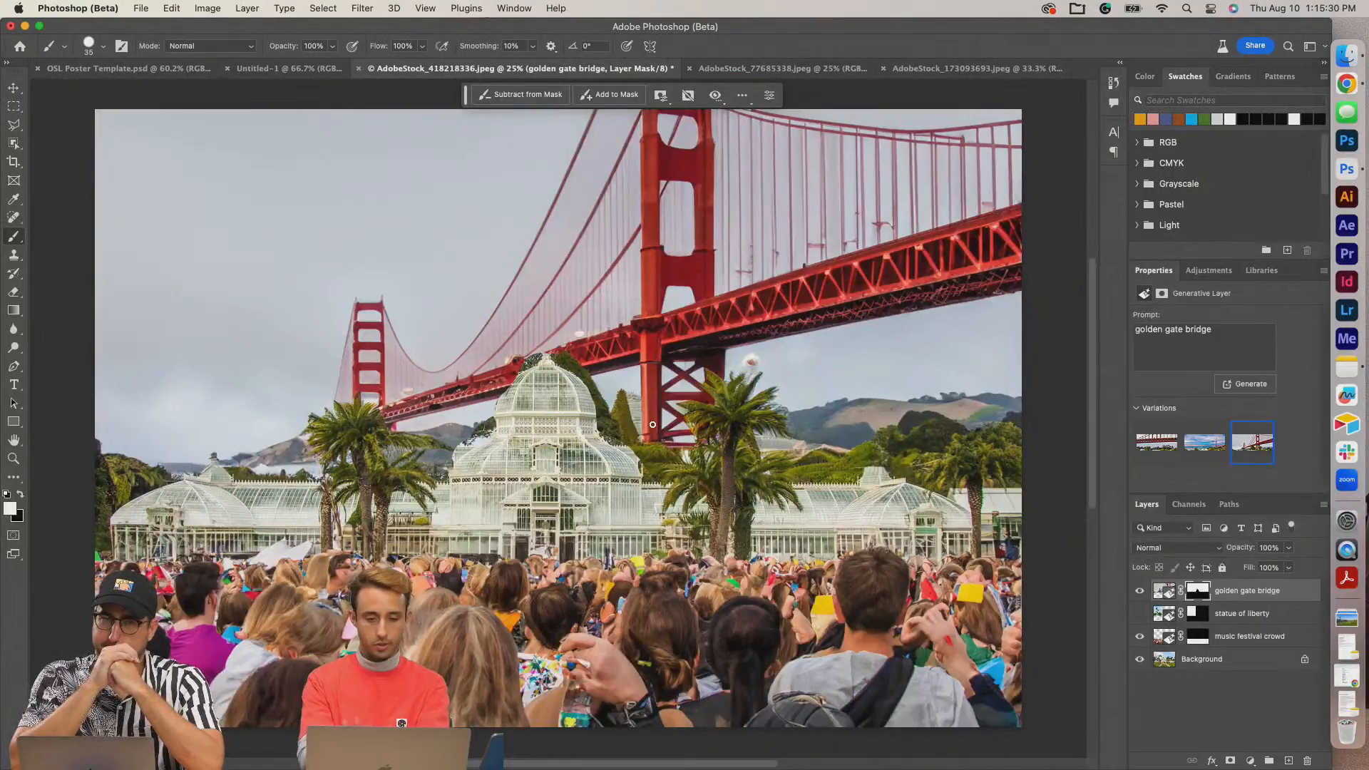
In AdobeStock_77685338.jpeg, marquee-select the lower part with the pond and garden and generate a fill with the prompt "music festival crowd".
key(ctrl+Tab)
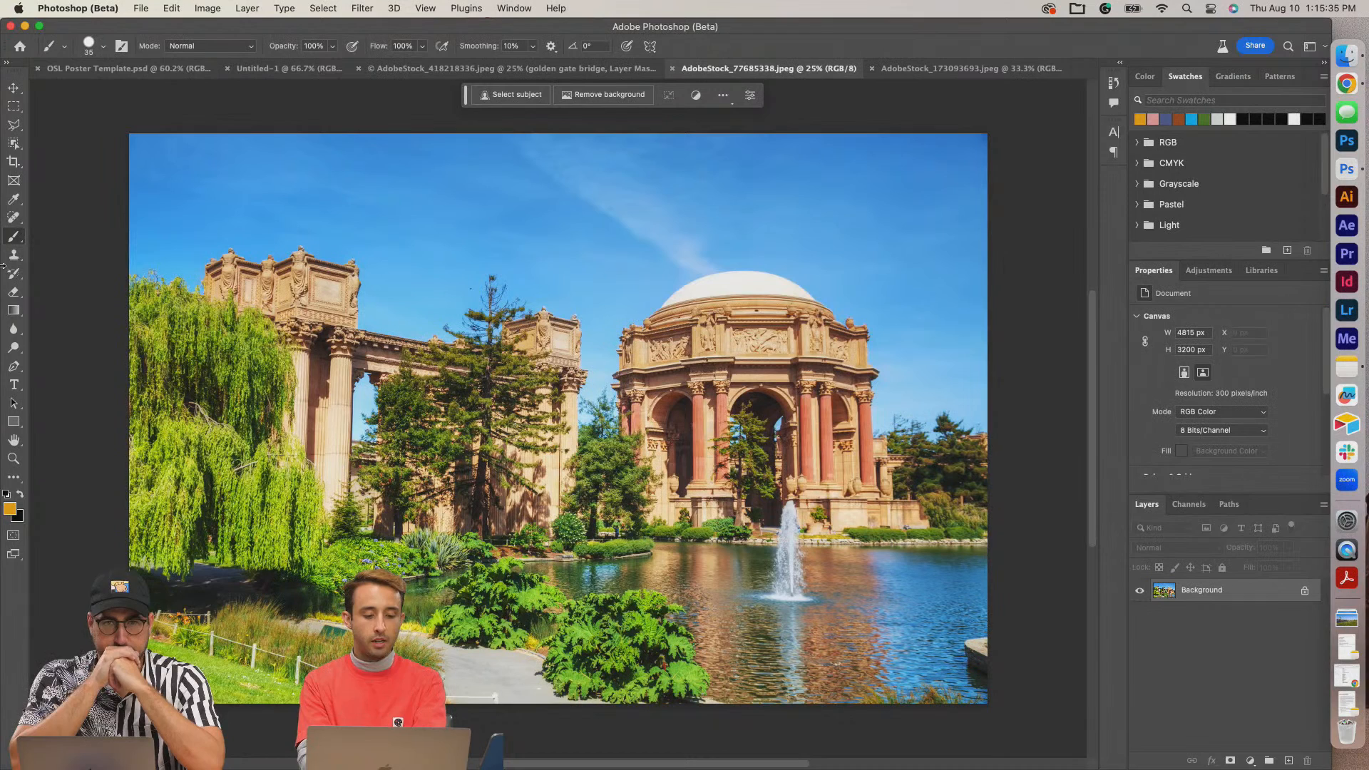
click(13, 107)
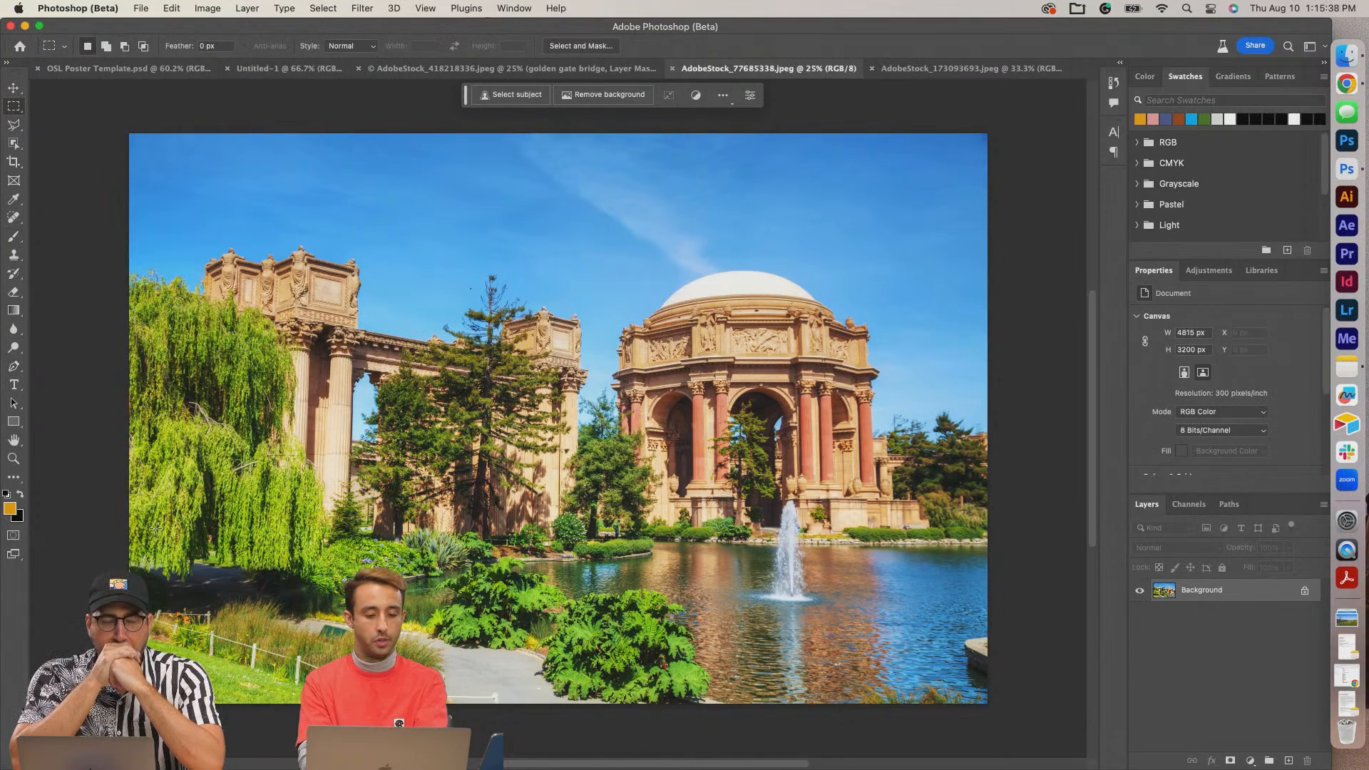
drag(123, 465, 995, 746)
key(super+d)
drag(123, 494, 1015, 726)
click(492, 94)
text(crowd)
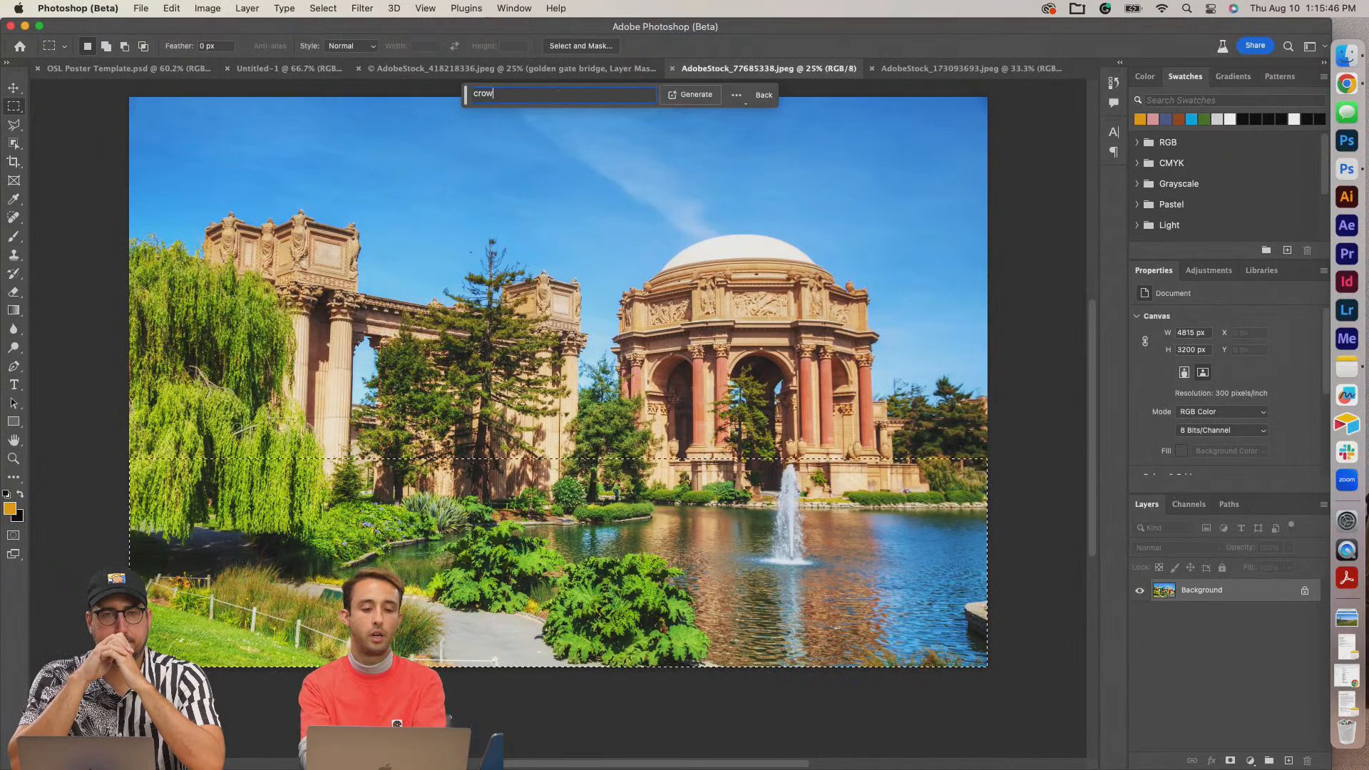
key(super+a)
text(music festival crowd)
key(Return)
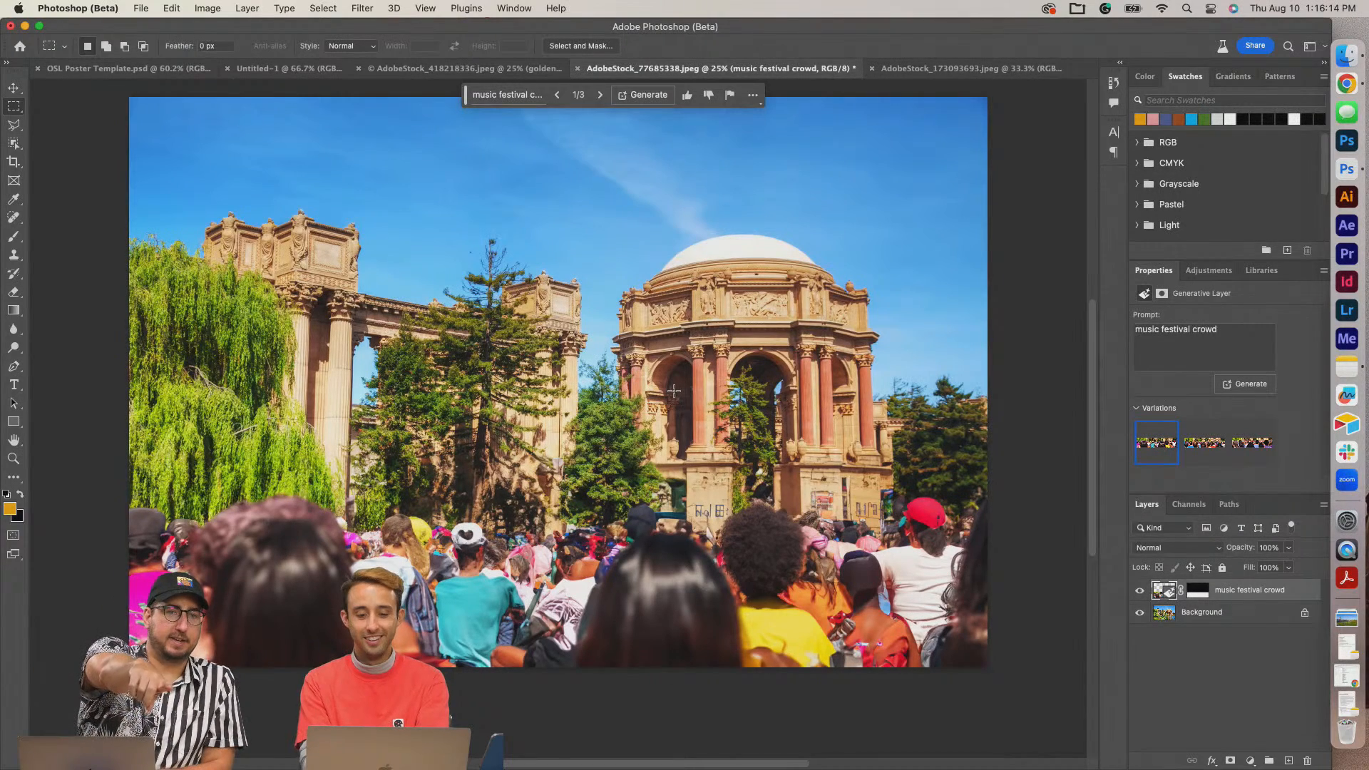
Compare the three music festival crowd variations in front of the rotunda and return to the first one.
scroll(674, 391, up, 2)
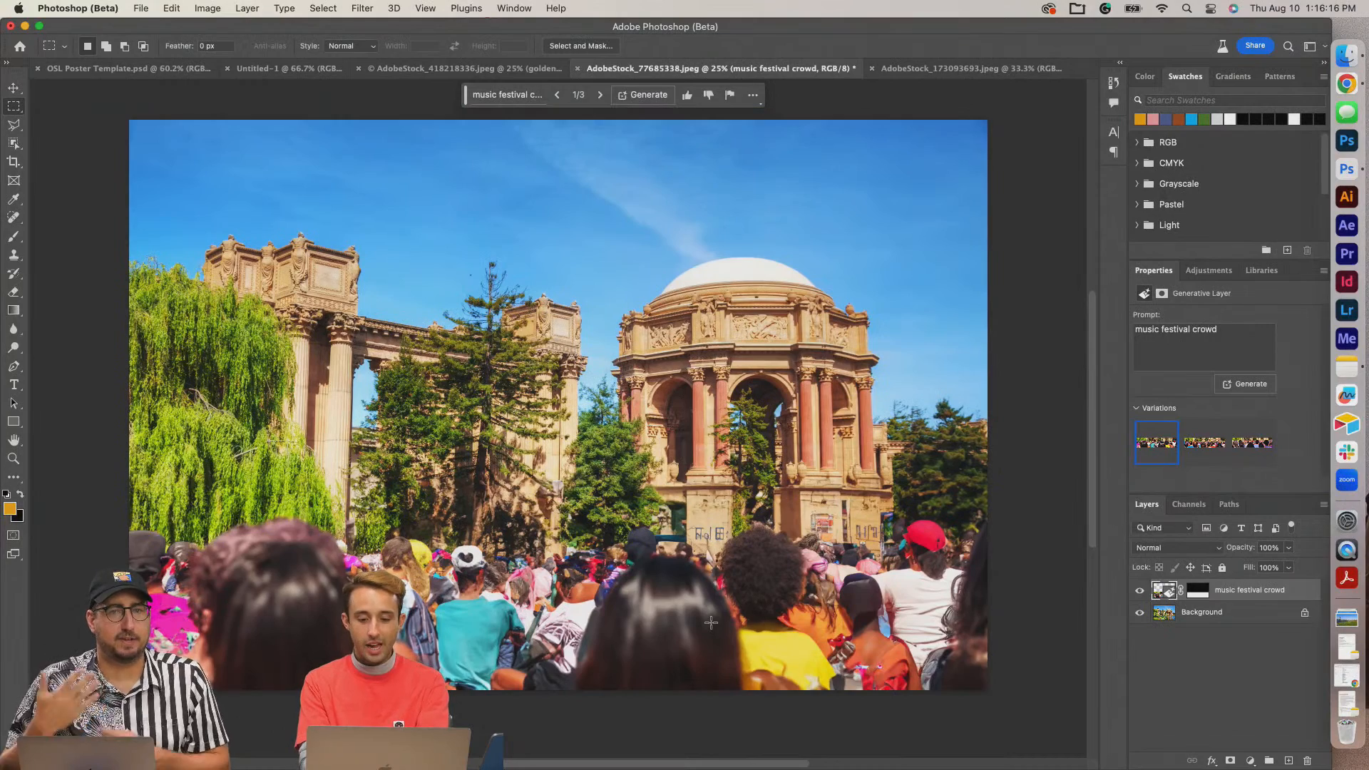
click(1205, 444)
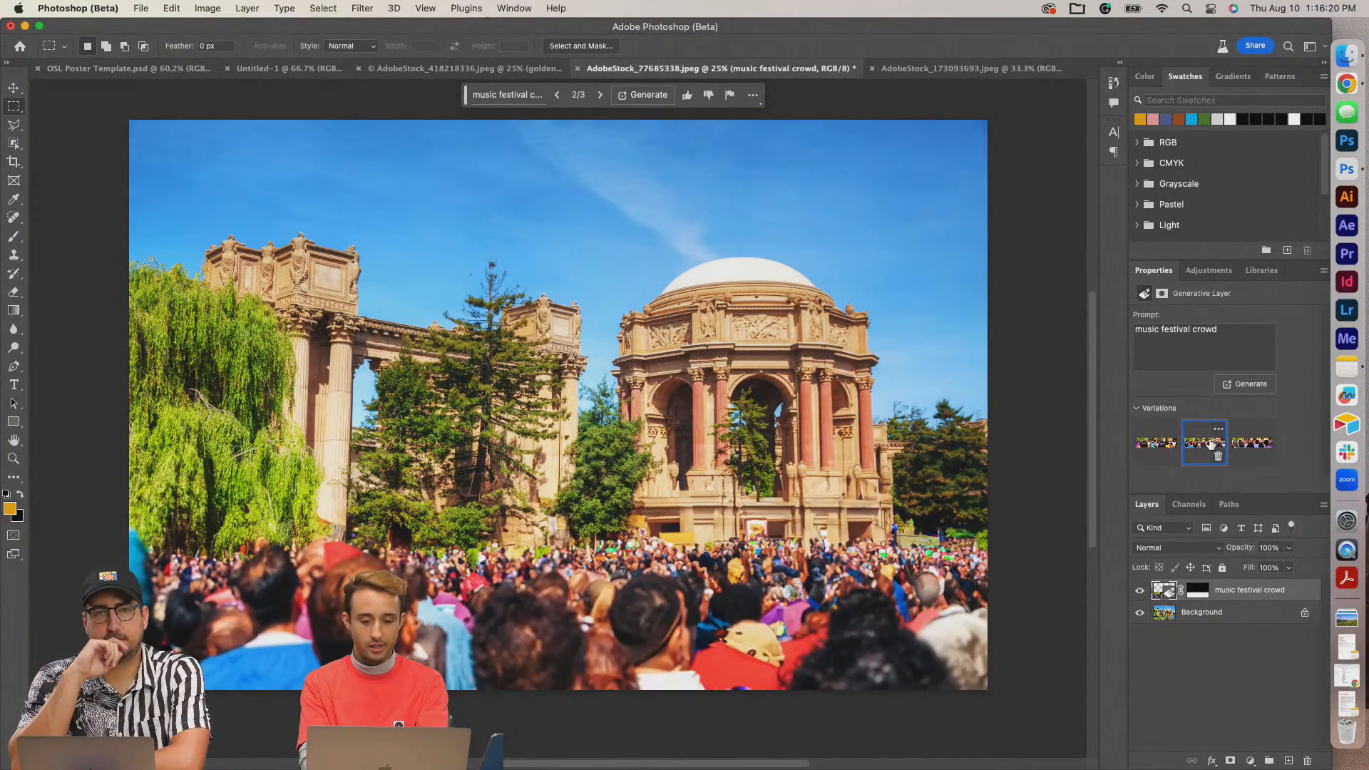
click(1250, 444)
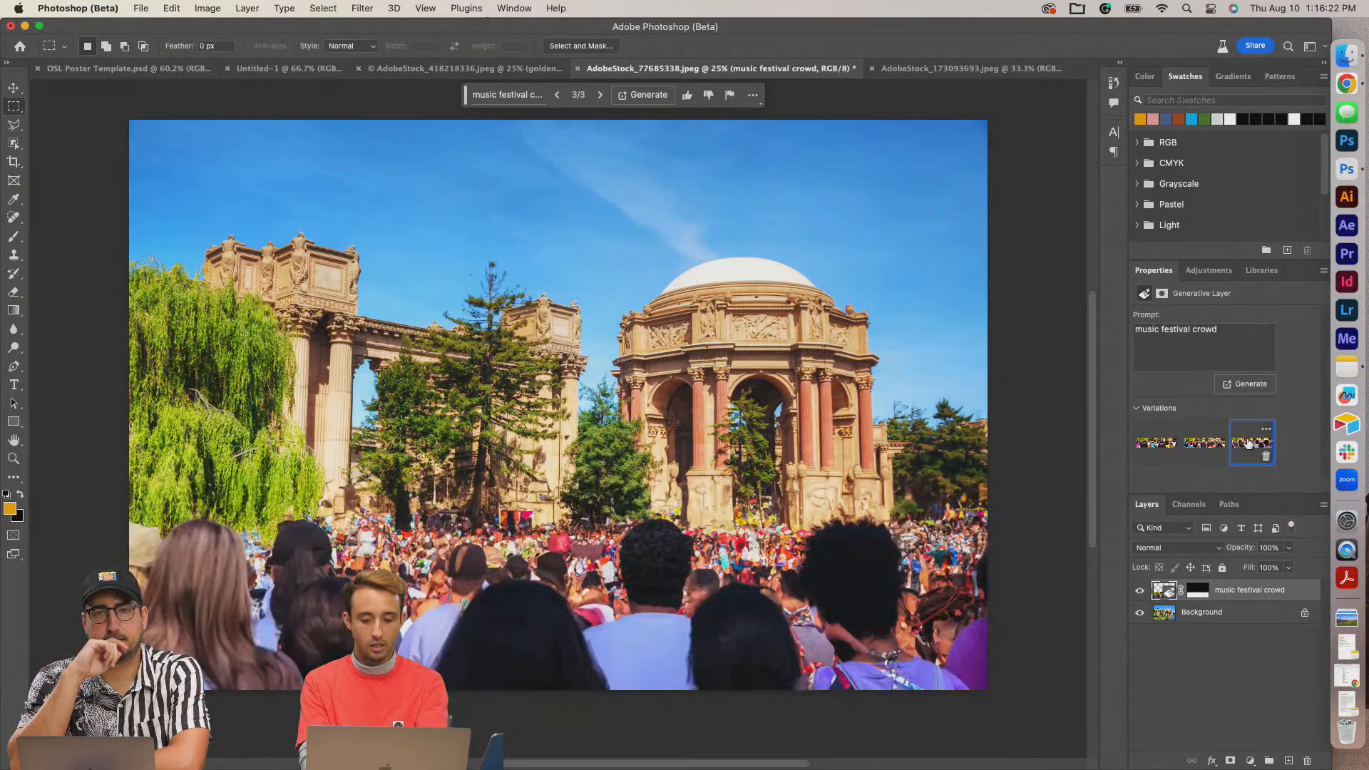
click(1168, 443)
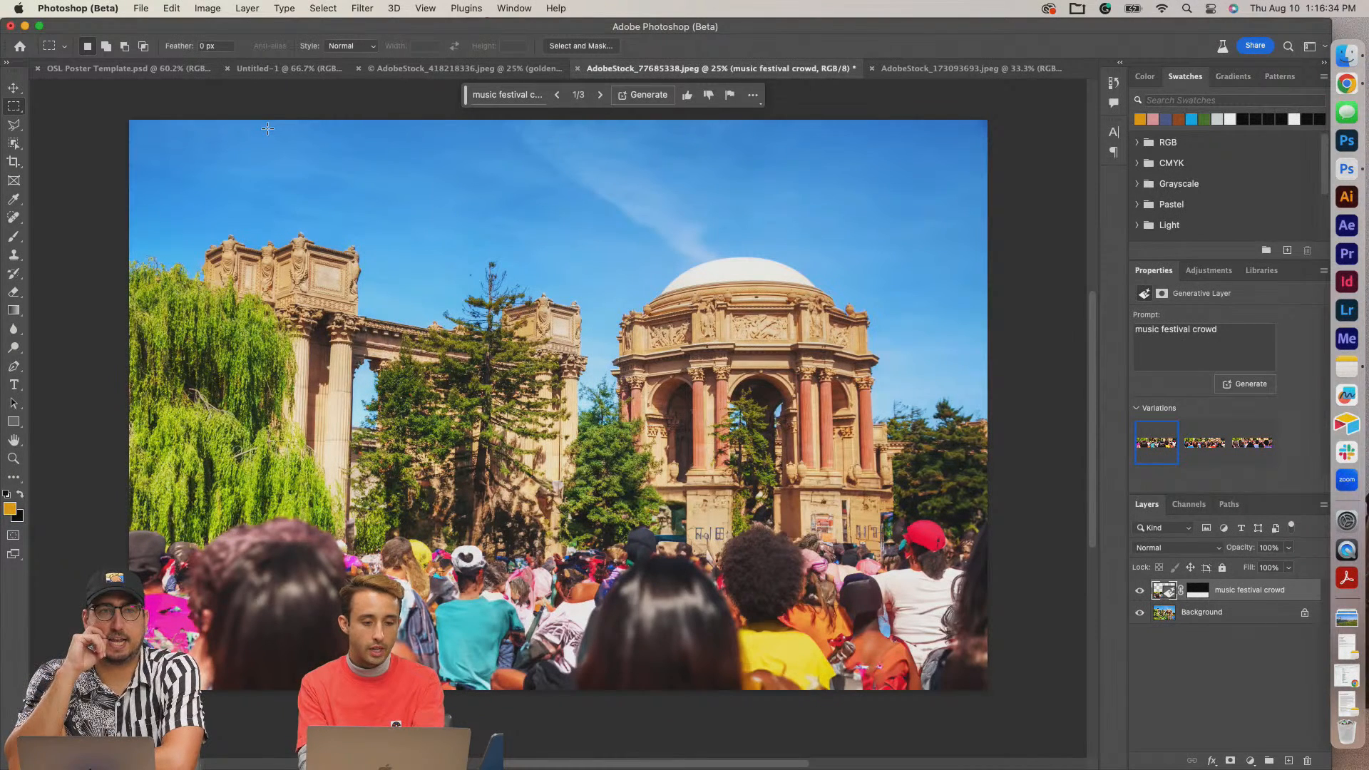
Marquee-select the full-width strip of sky along the photo's upper edge and generate a fill with the prompt "stage lights".
drag(110, 113, 110, 113)
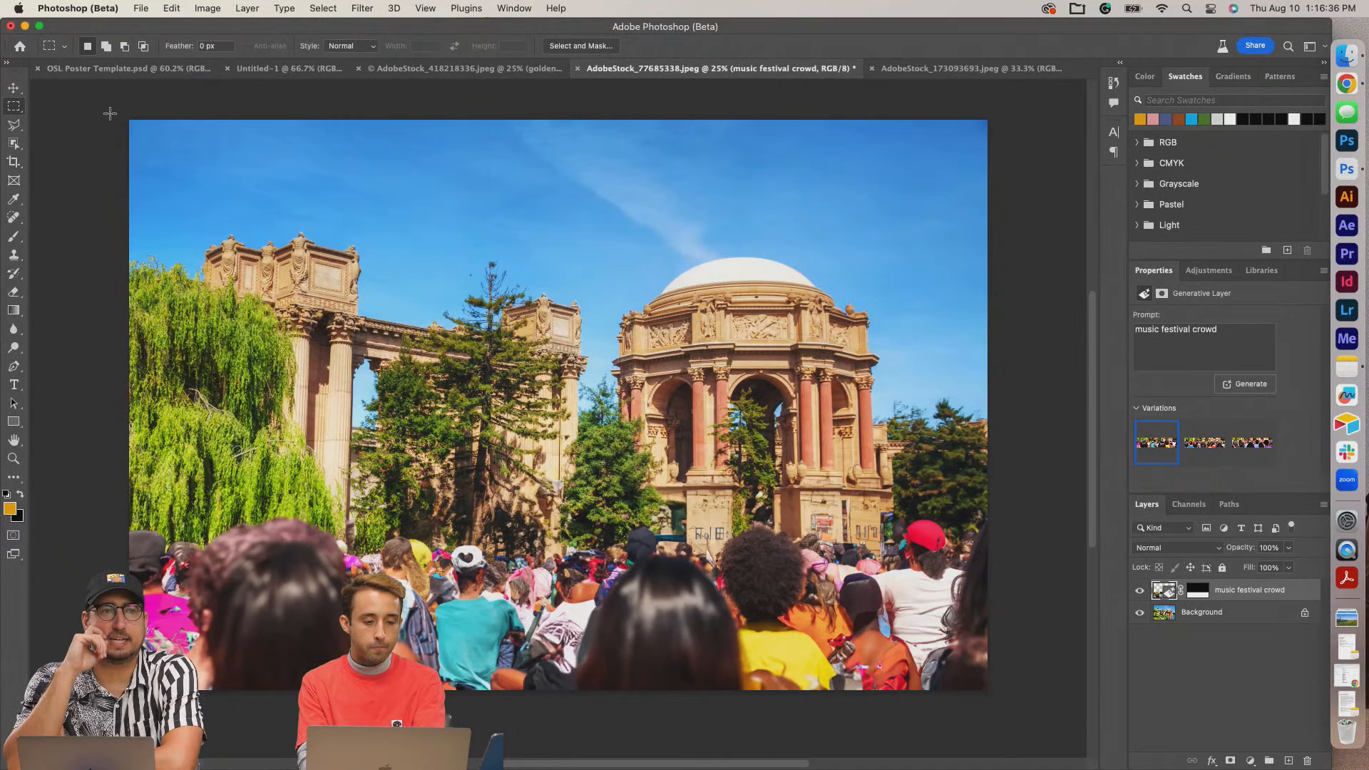
drag(110, 111, 1033, 226)
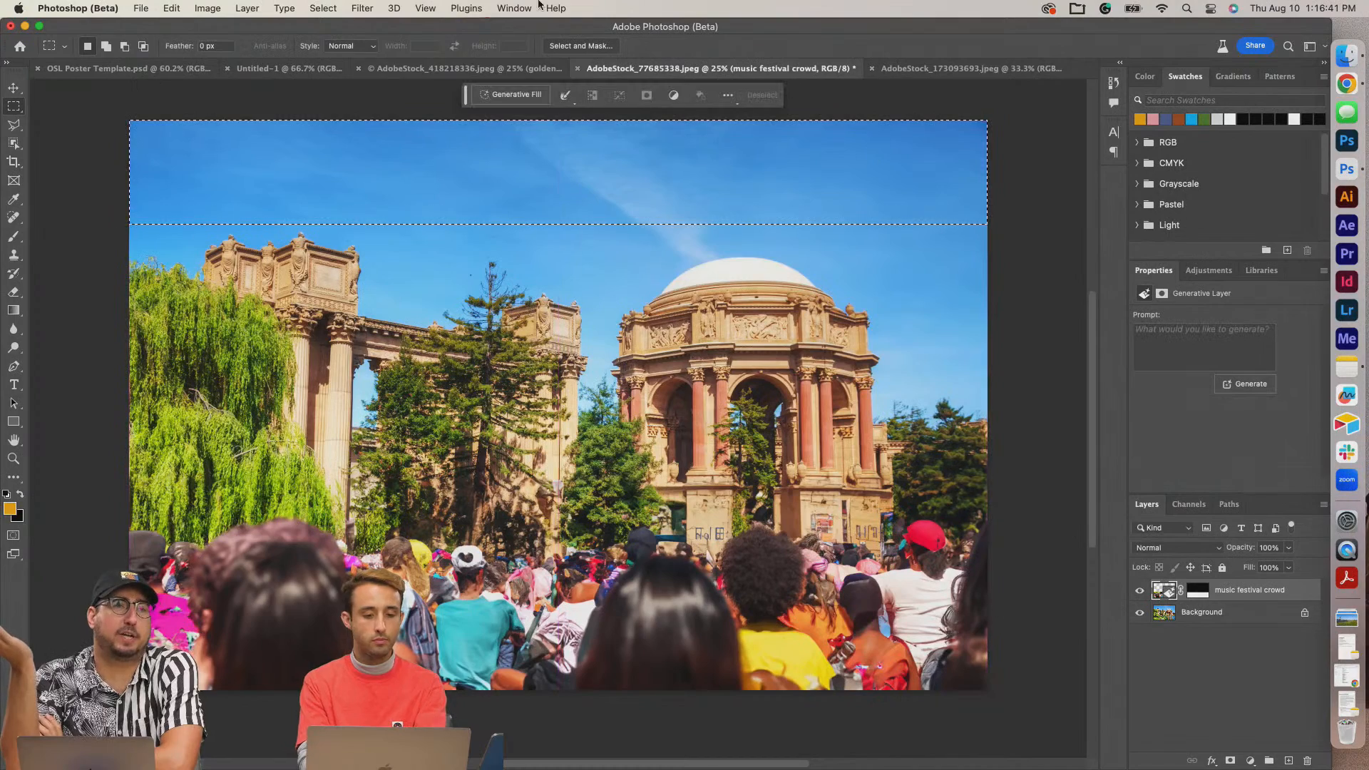
click(515, 97)
text(stage lights)
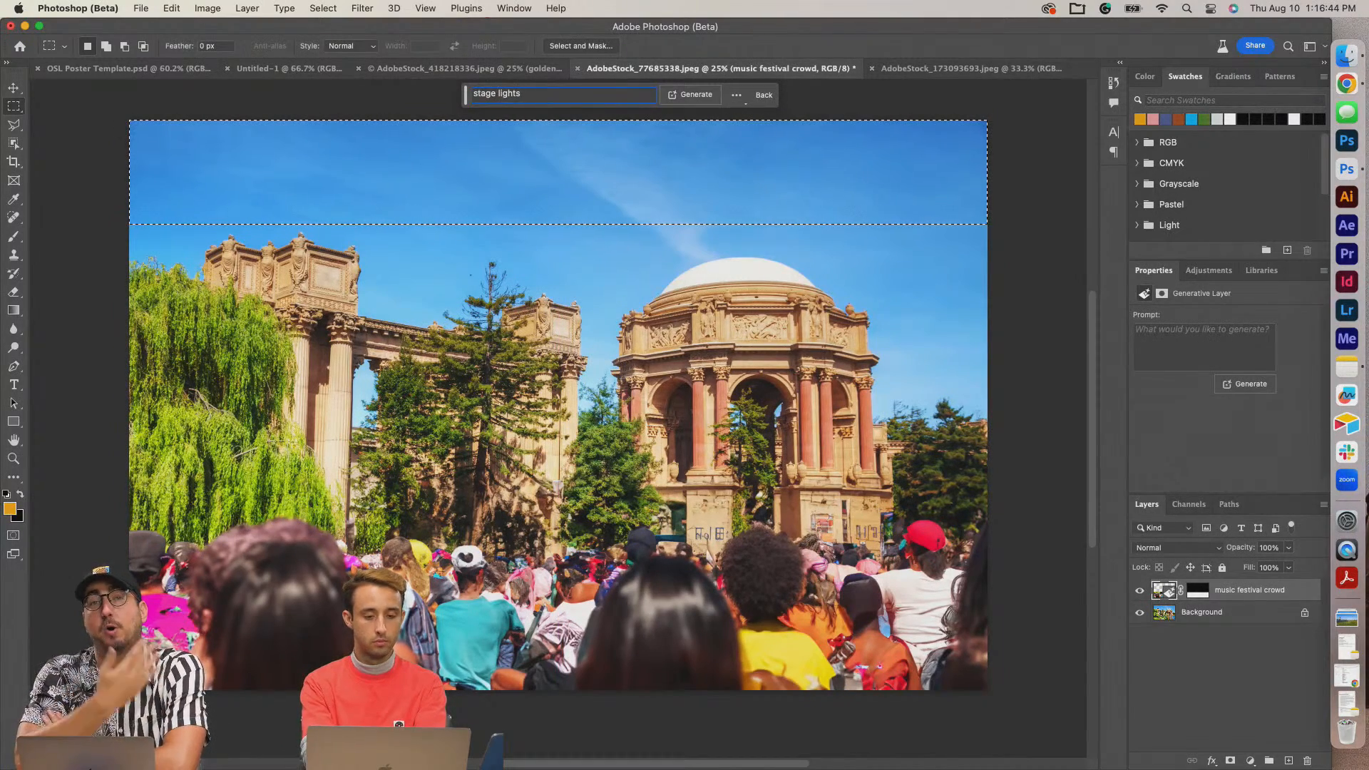
key(Return)
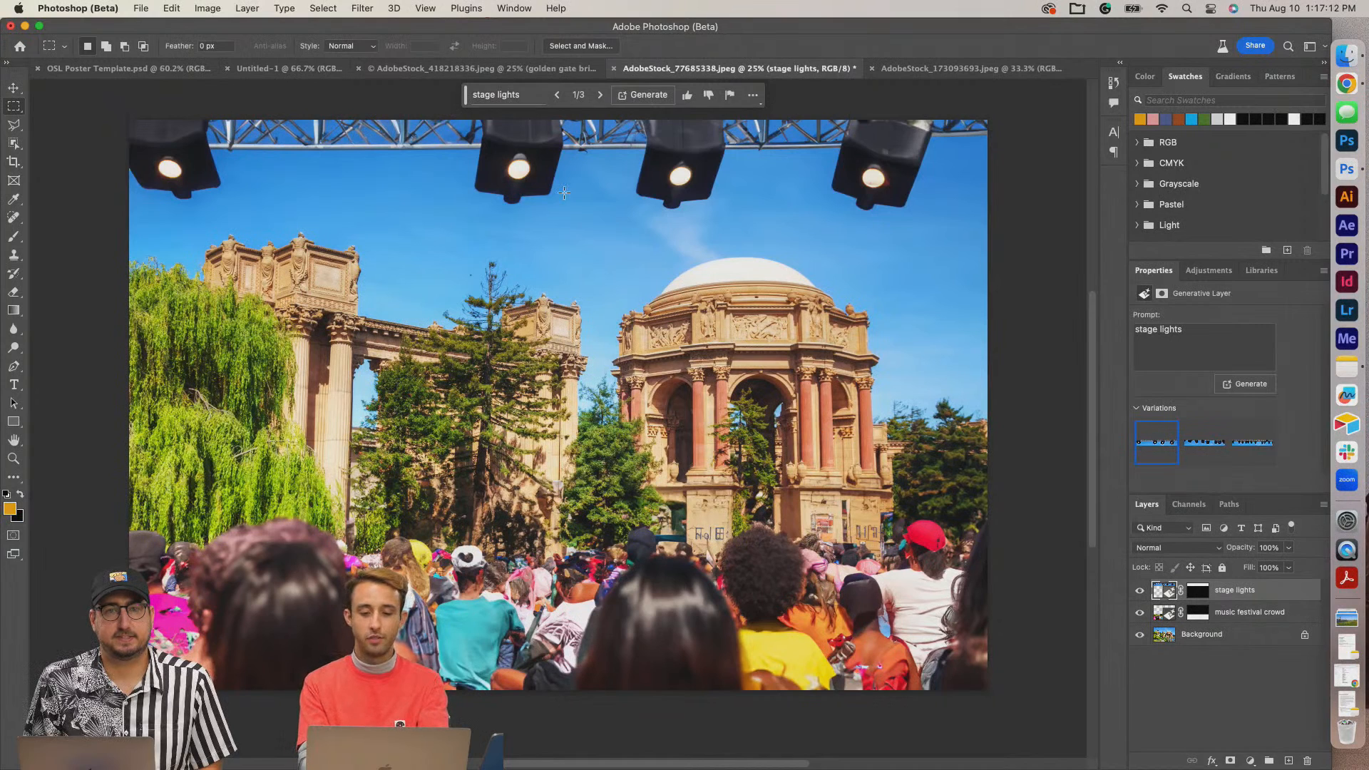
Compare the stage lights variations above the rotunda and keep the third one.
scroll(564, 192, up, 2)
click(1204, 442)
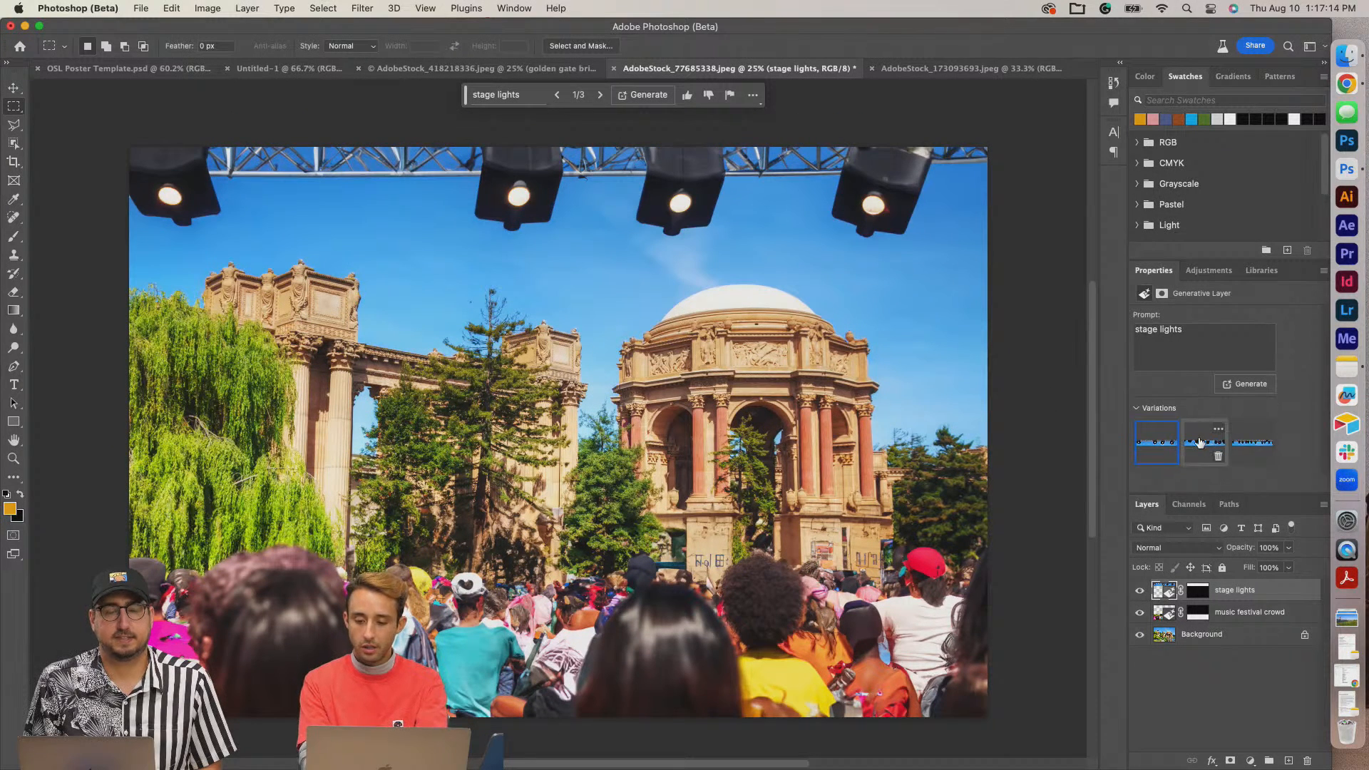
click(1267, 455)
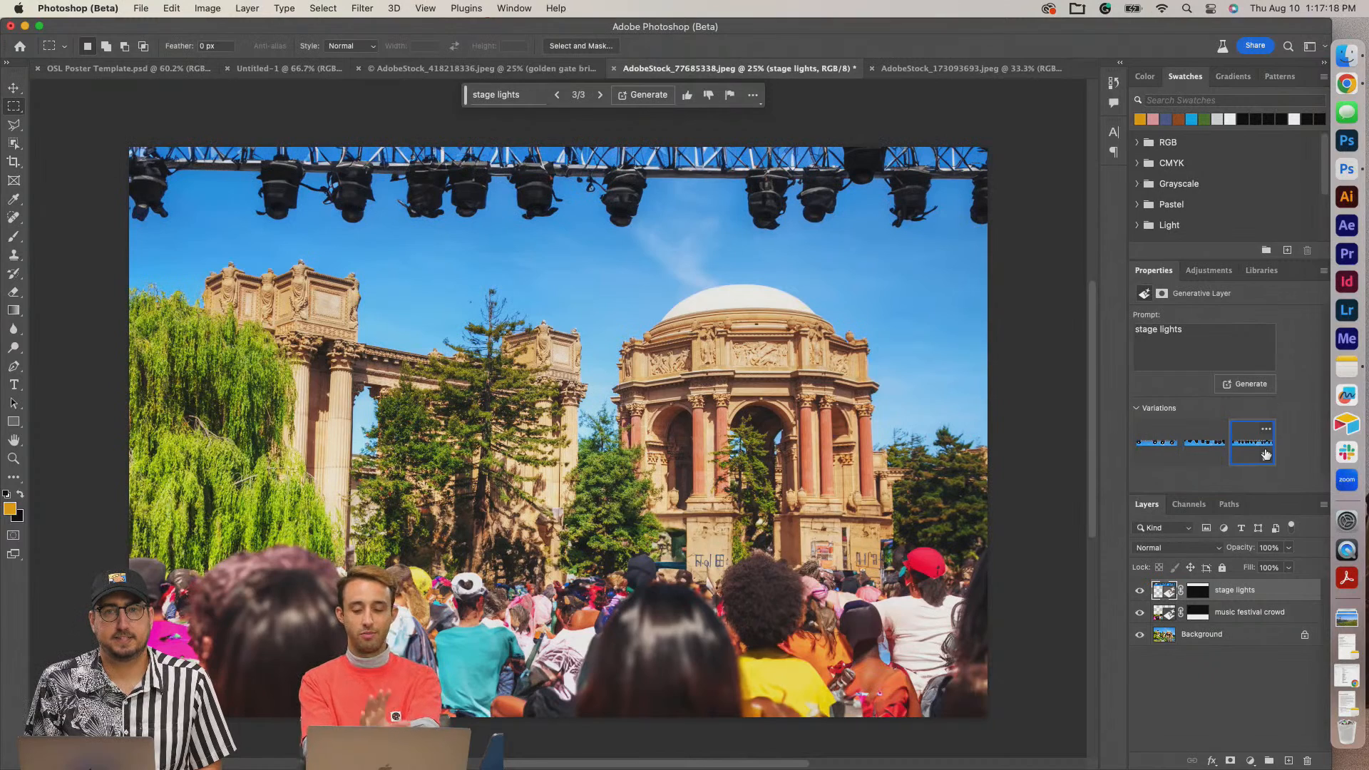
click(1143, 452)
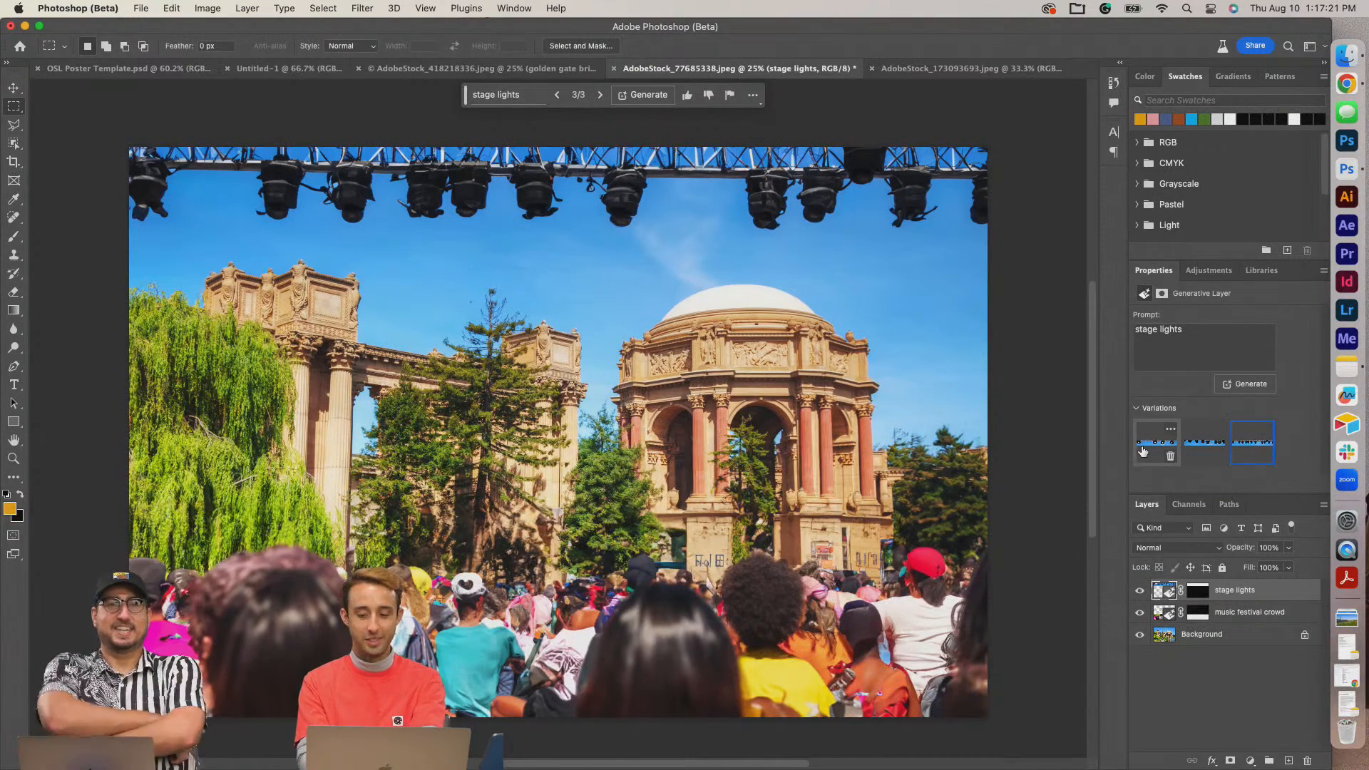
click(1255, 449)
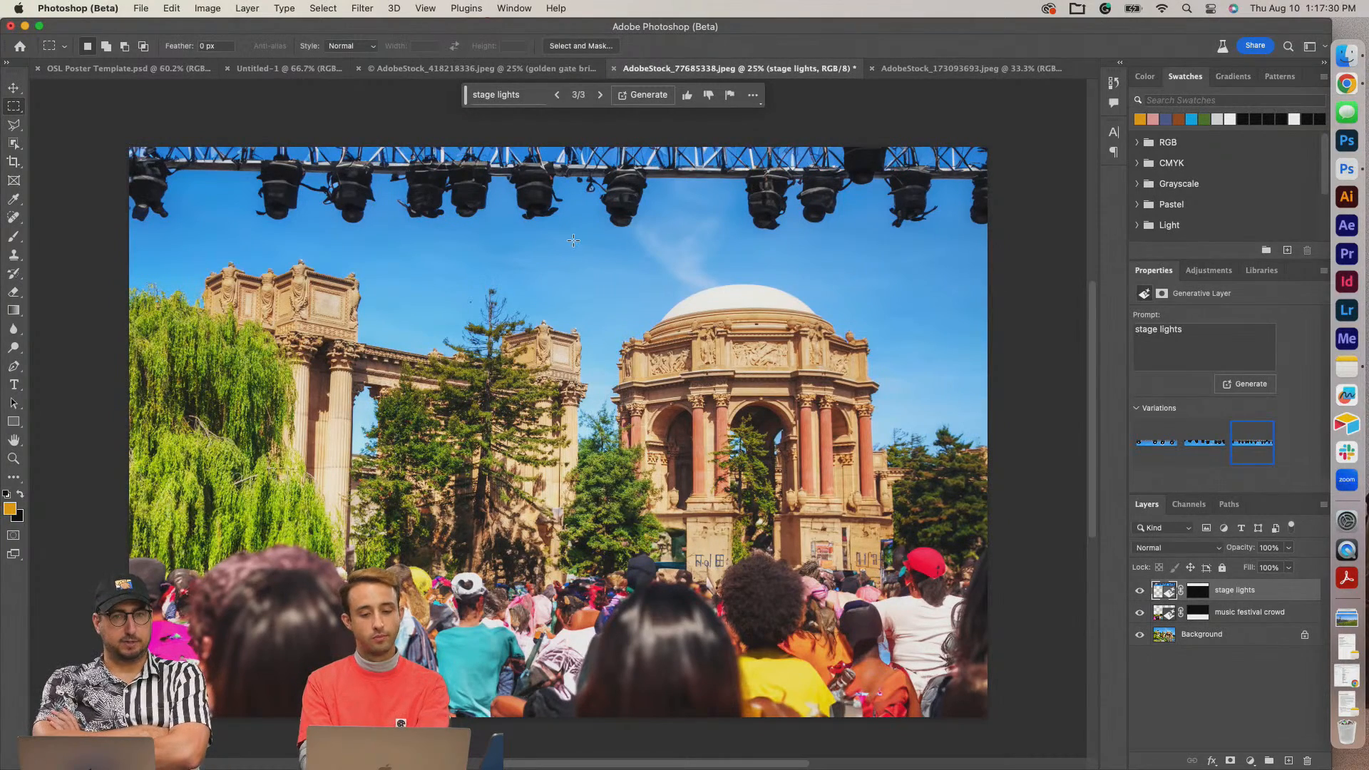
Draw a freehand Lasso selection in the sky below the stage lights, between the colonnade and the dome.
scroll(574, 243, up, 3)
scroll(574, 242, up, 3)
scroll(575, 242, right, 4)
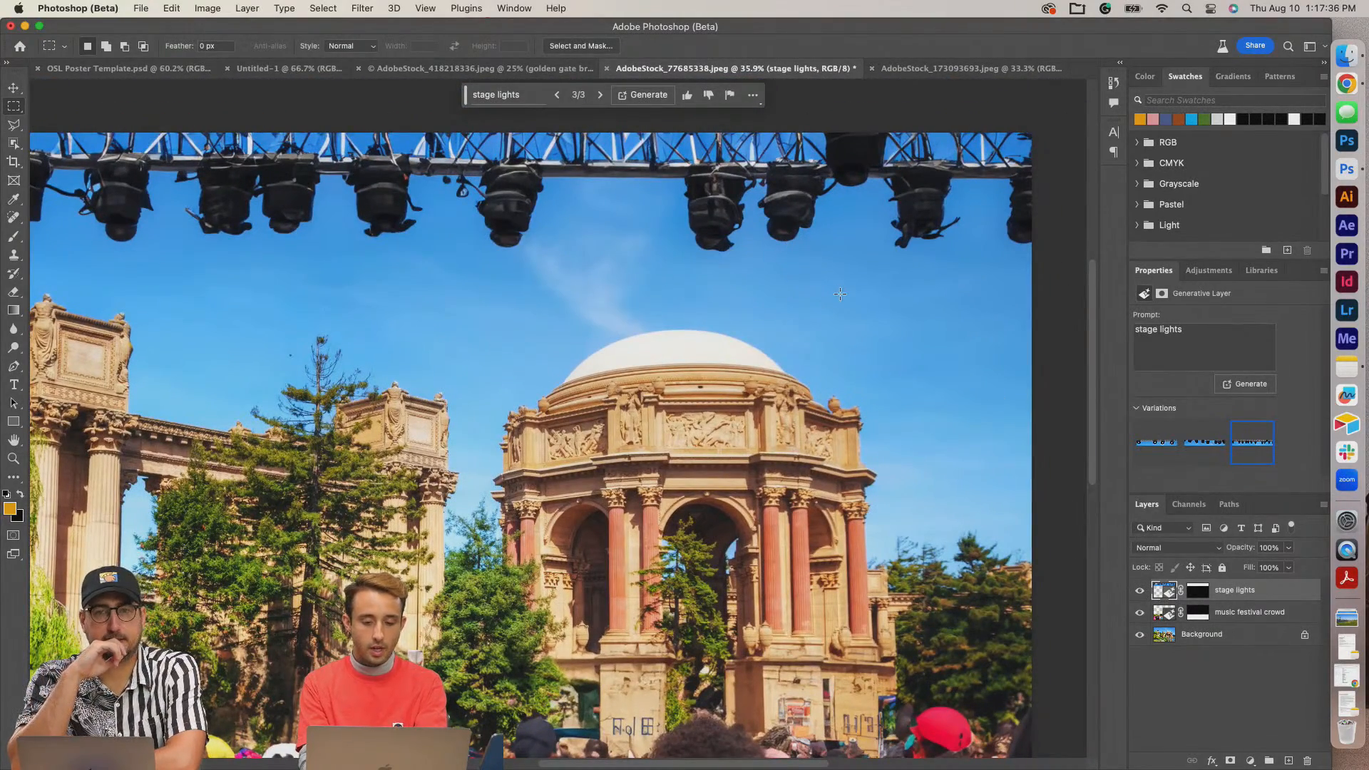
scroll(571, 260, left, 4)
key(l)
right_click(14, 125)
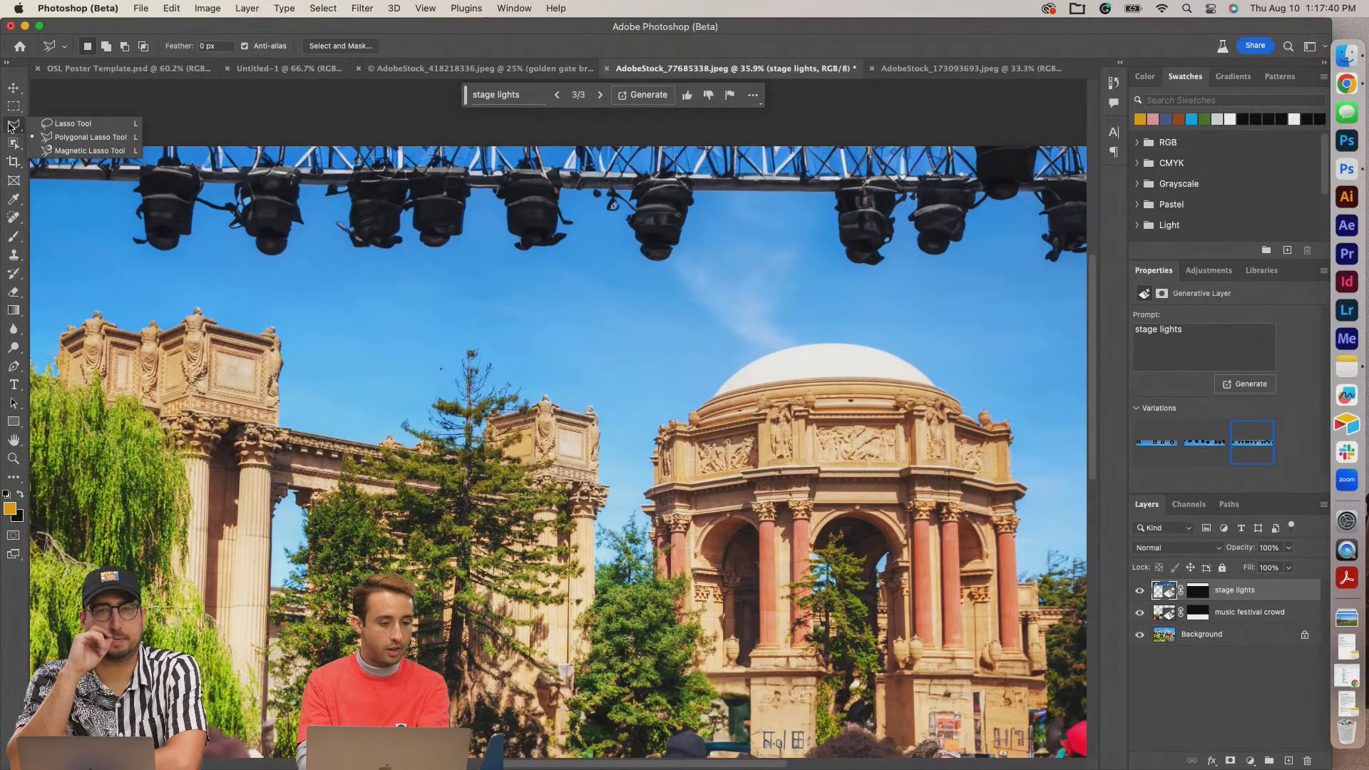
click(71, 126)
drag(800, 238, 791, 233)
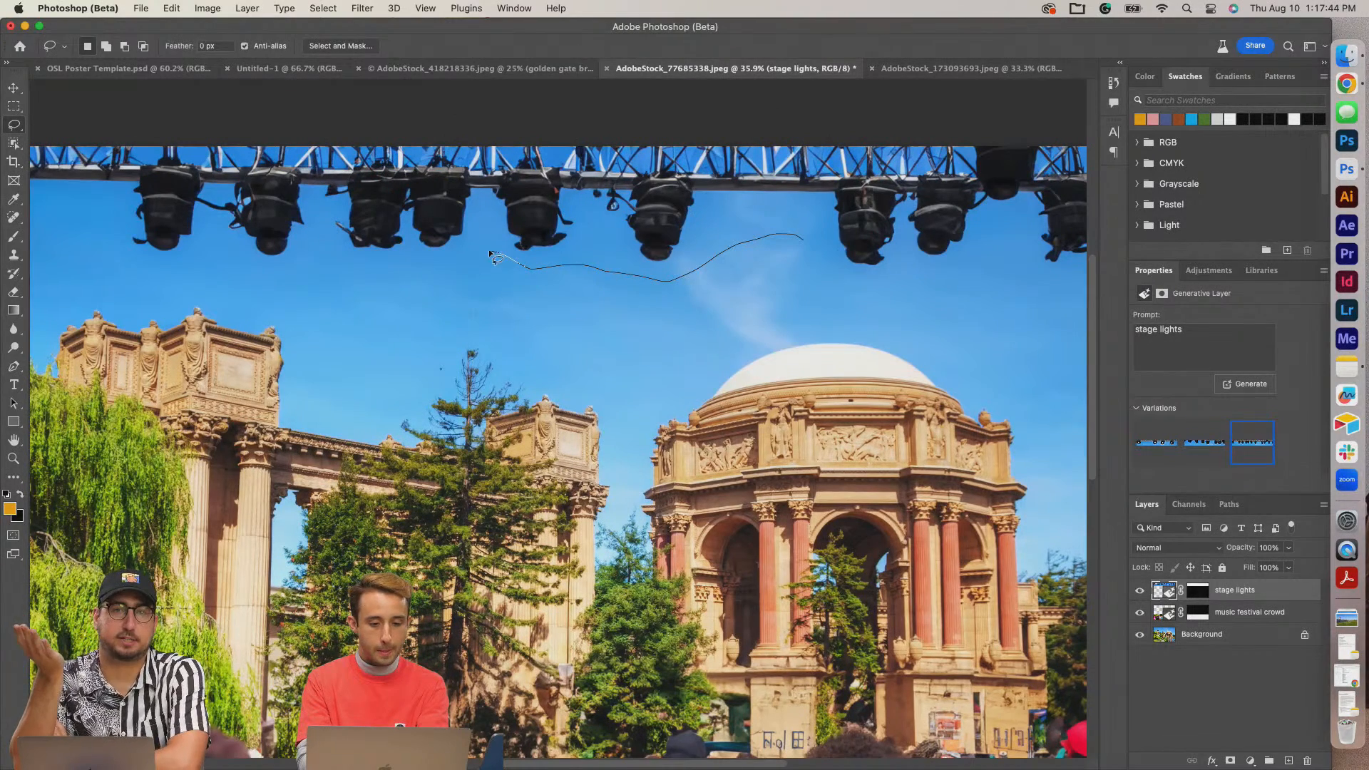
mouse_move(240, 286)
mouse_down()
mouse_move(300, 332)
mouse_move(311, 393)
mouse_move(338, 406)
mouse_move(376, 415)
mouse_move(453, 333)
mouse_move(518, 345)
mouse_move(554, 372)
mouse_up()
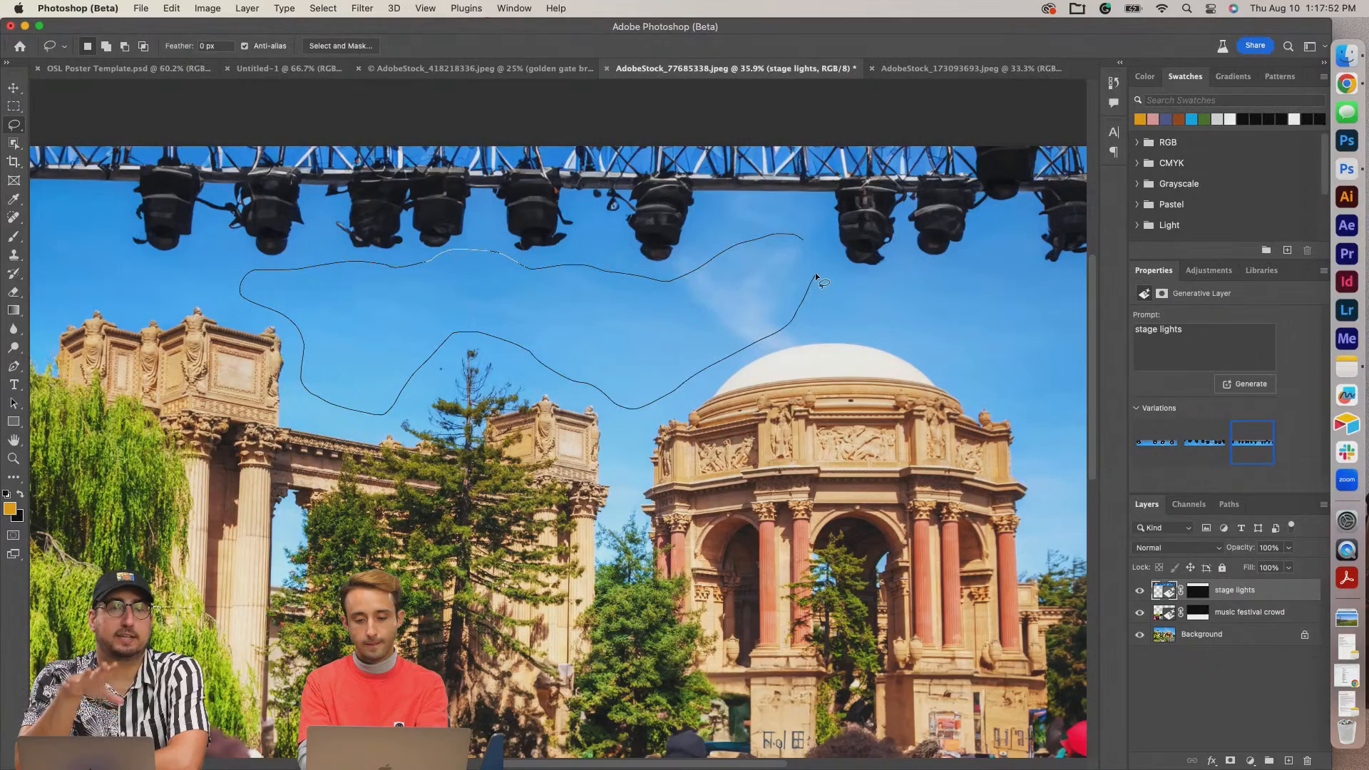
drag(818, 277, 816, 275)
Generate a fill in the sky selection with the prompt "flock of birds".
click(524, 94)
text(flock of birds)
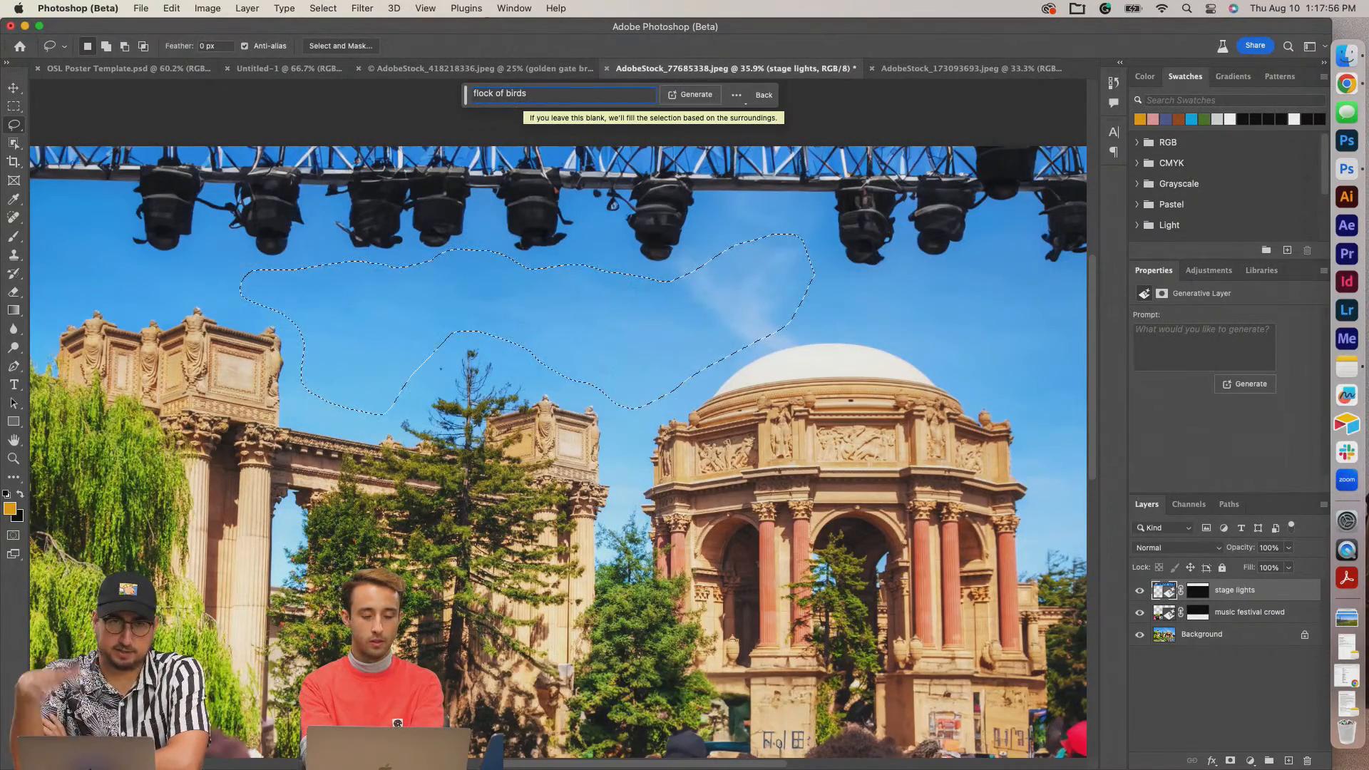
click(686, 96)
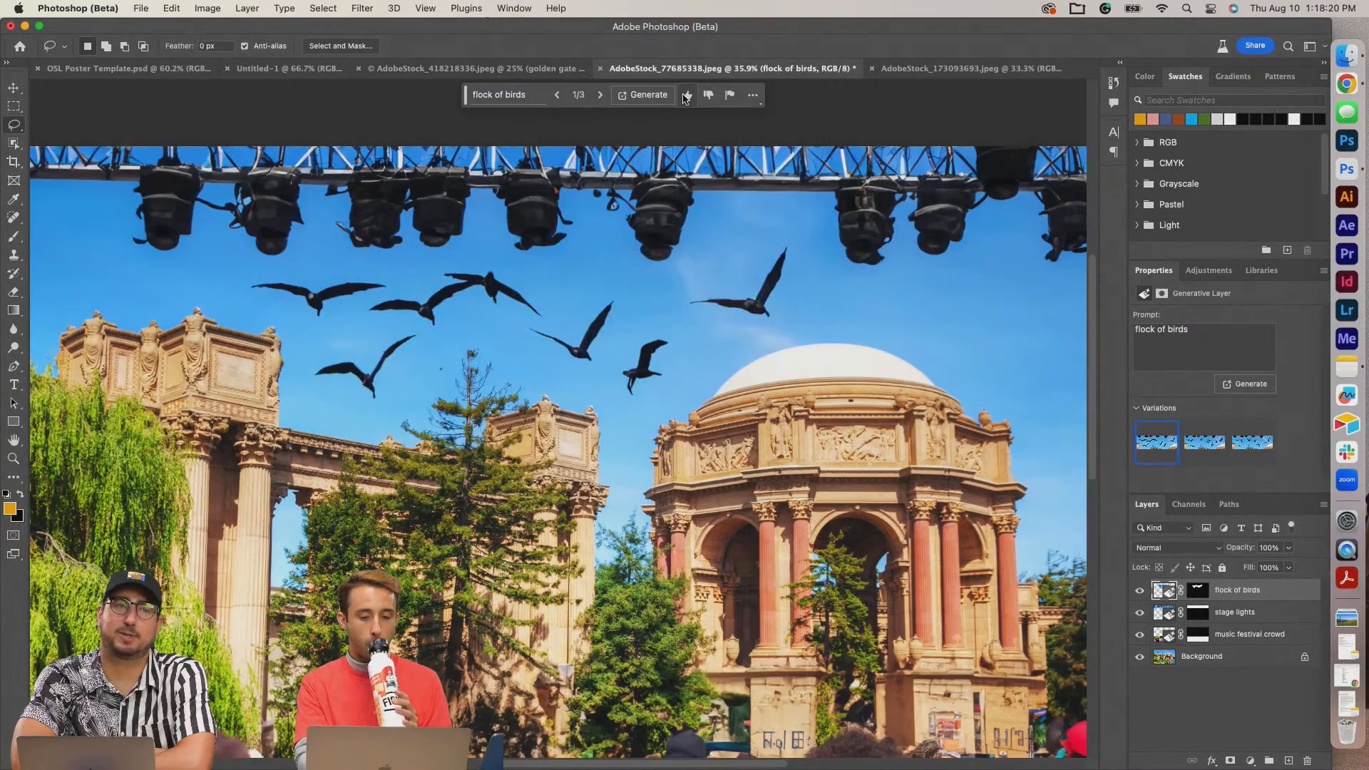
View the whole image and compare the three flock of birds variations in the sky.
key(super+minus)
key(super+minus)
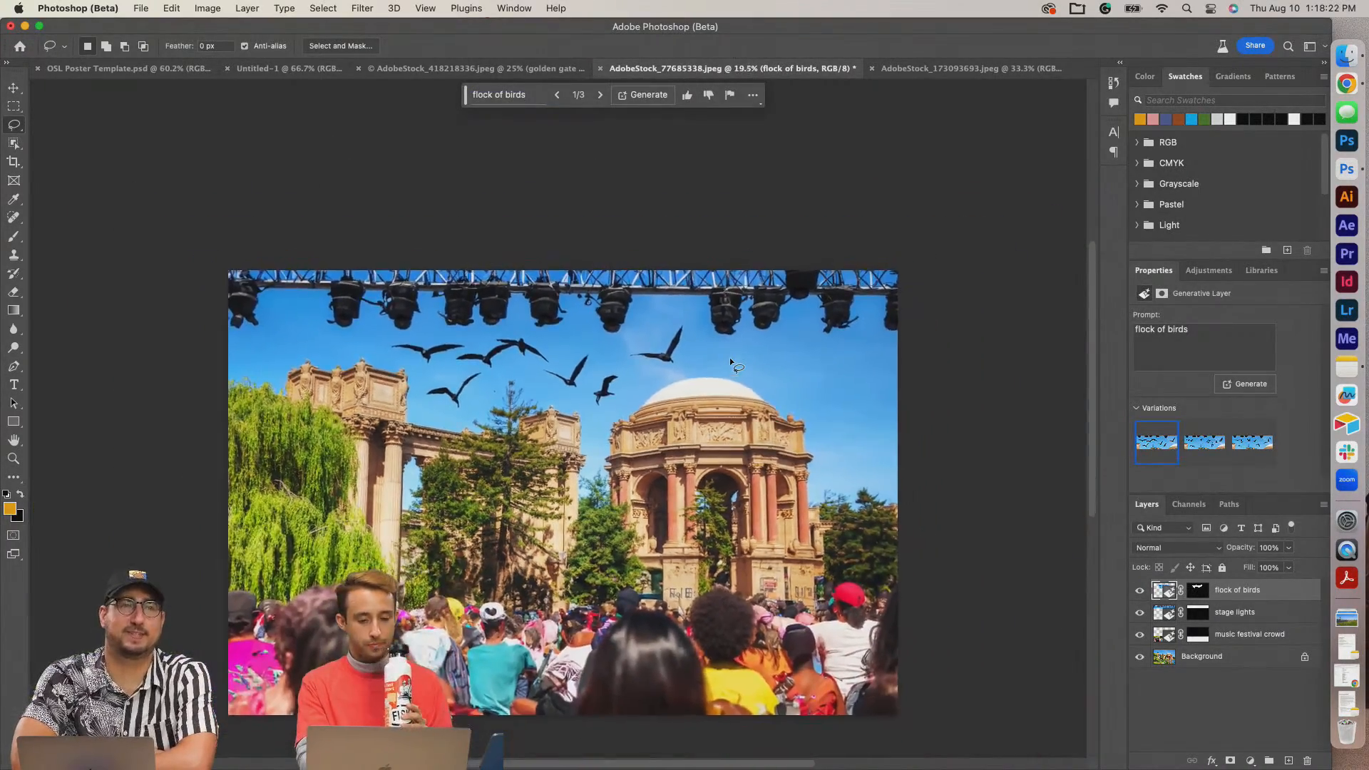
click(1199, 443)
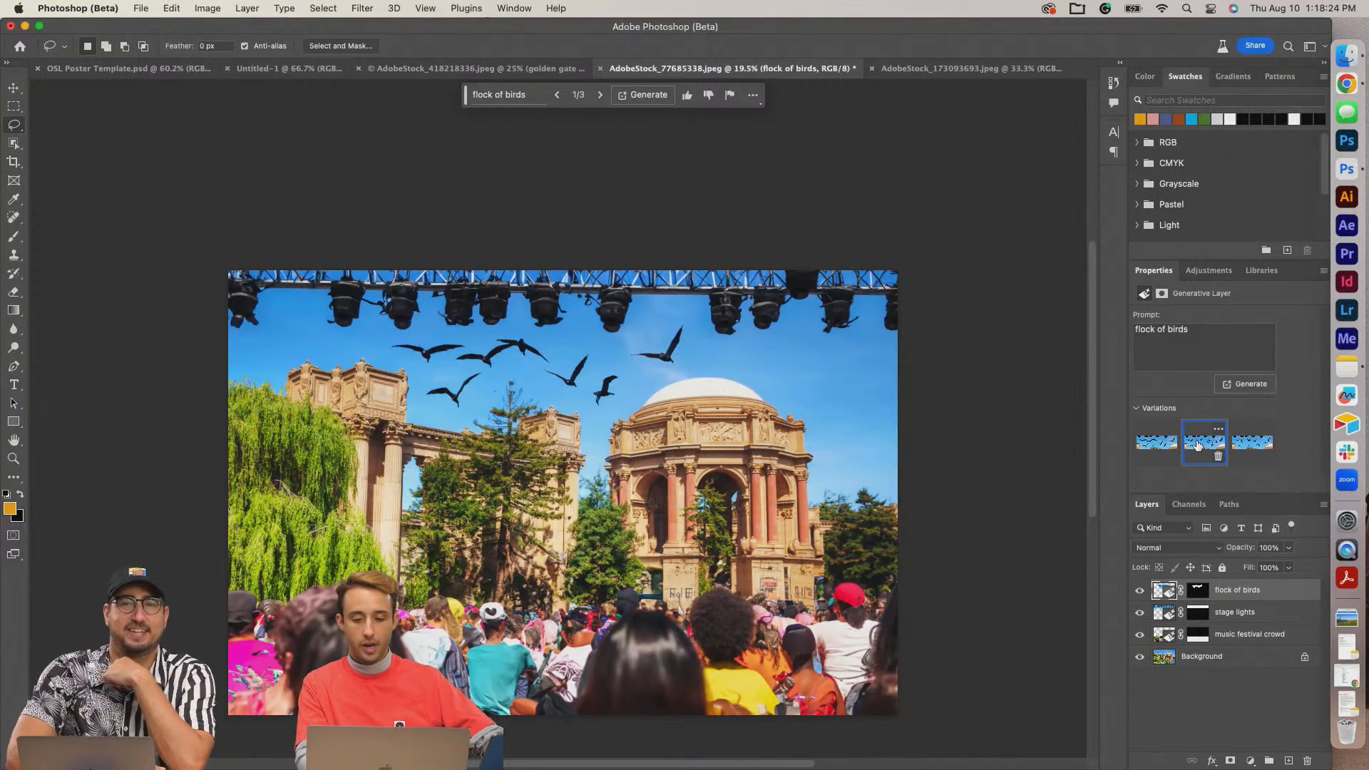
click(1248, 447)
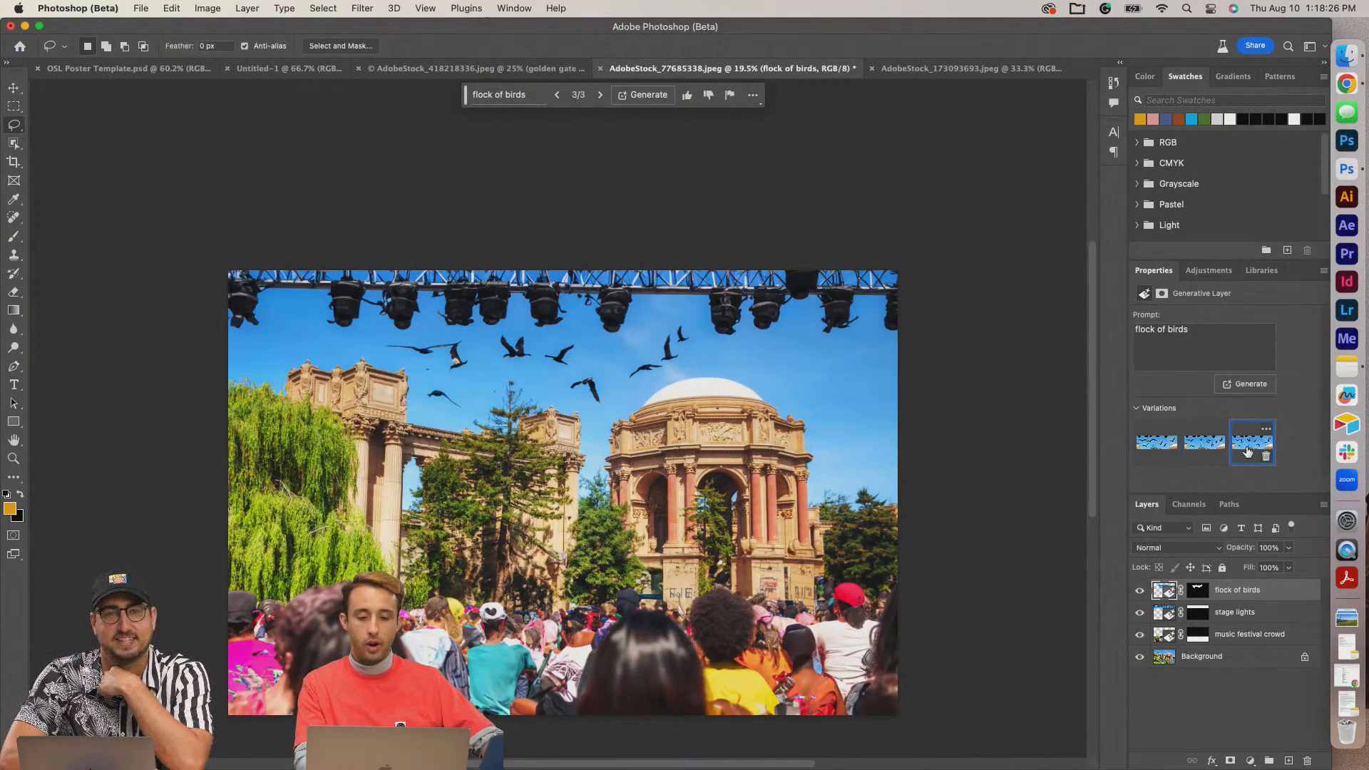
Change the flock of birds layer's prompt to "seagulls" and generate new variations.
triple_click(1211, 328)
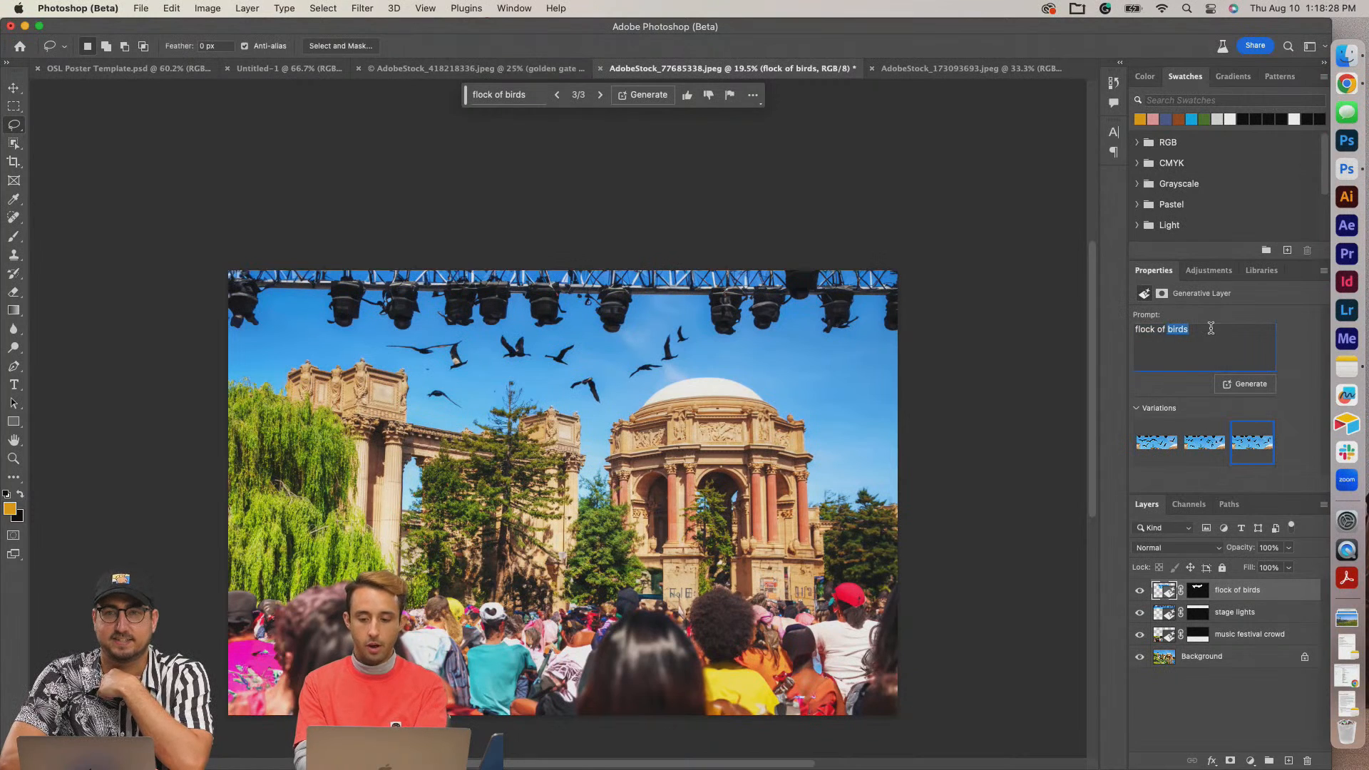
text(seagulls)
click(1253, 385)
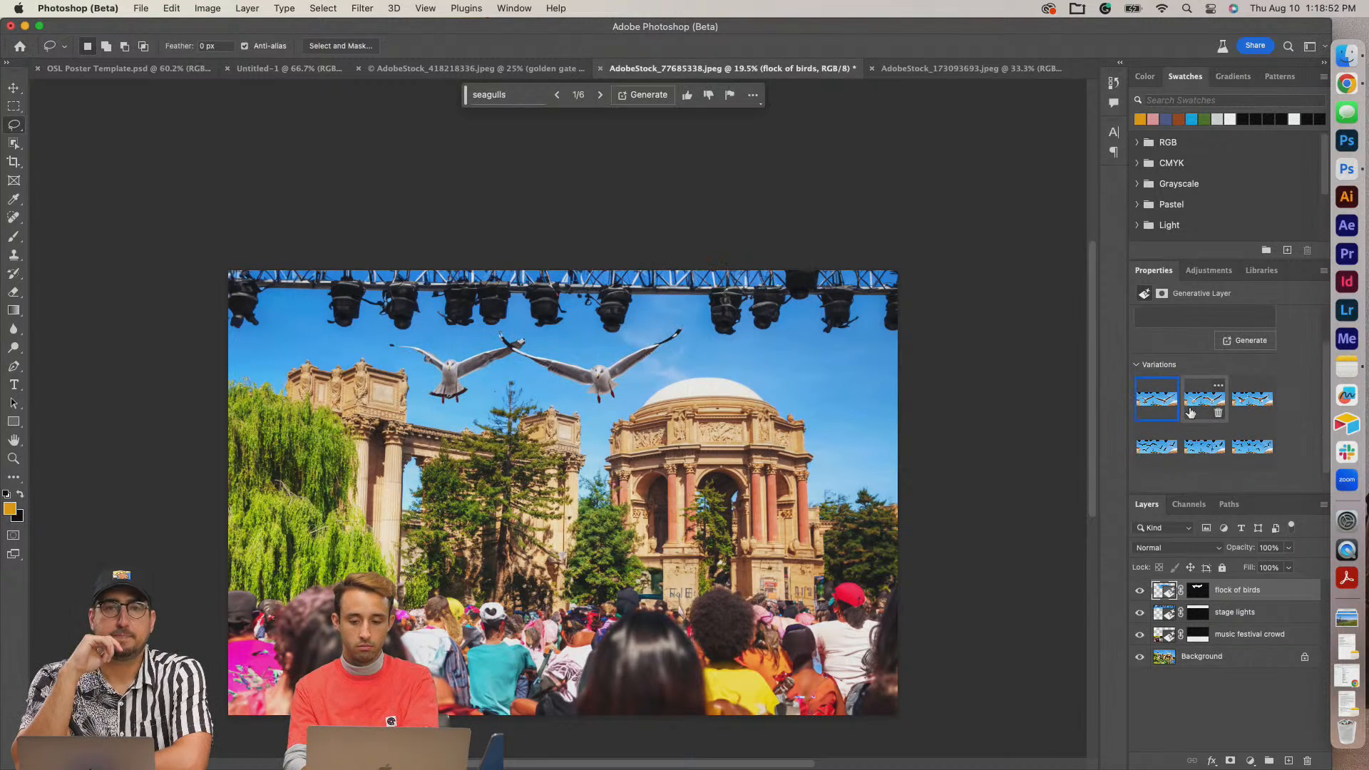
Compare the seagulls variations and choose the third one.
click(1194, 403)
click(1250, 404)
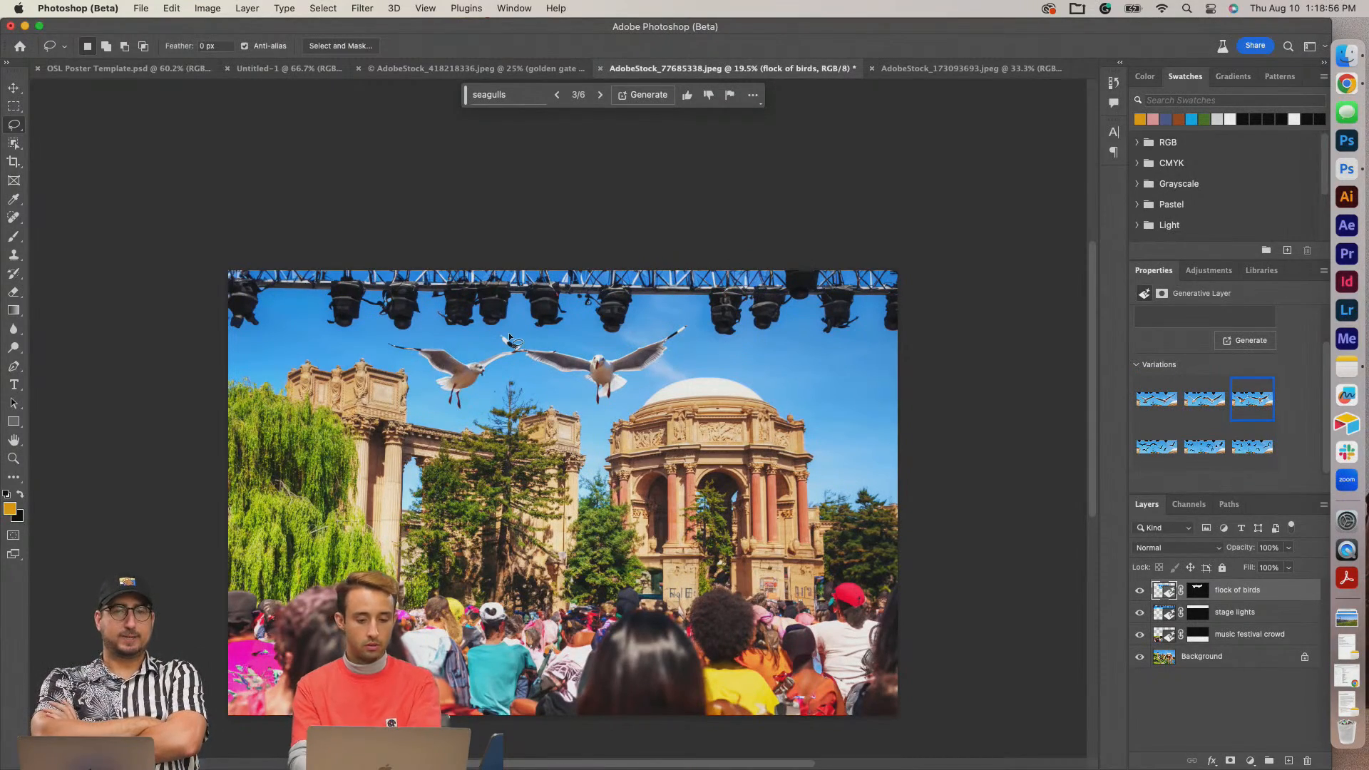
scroll(508, 332, up, 3)
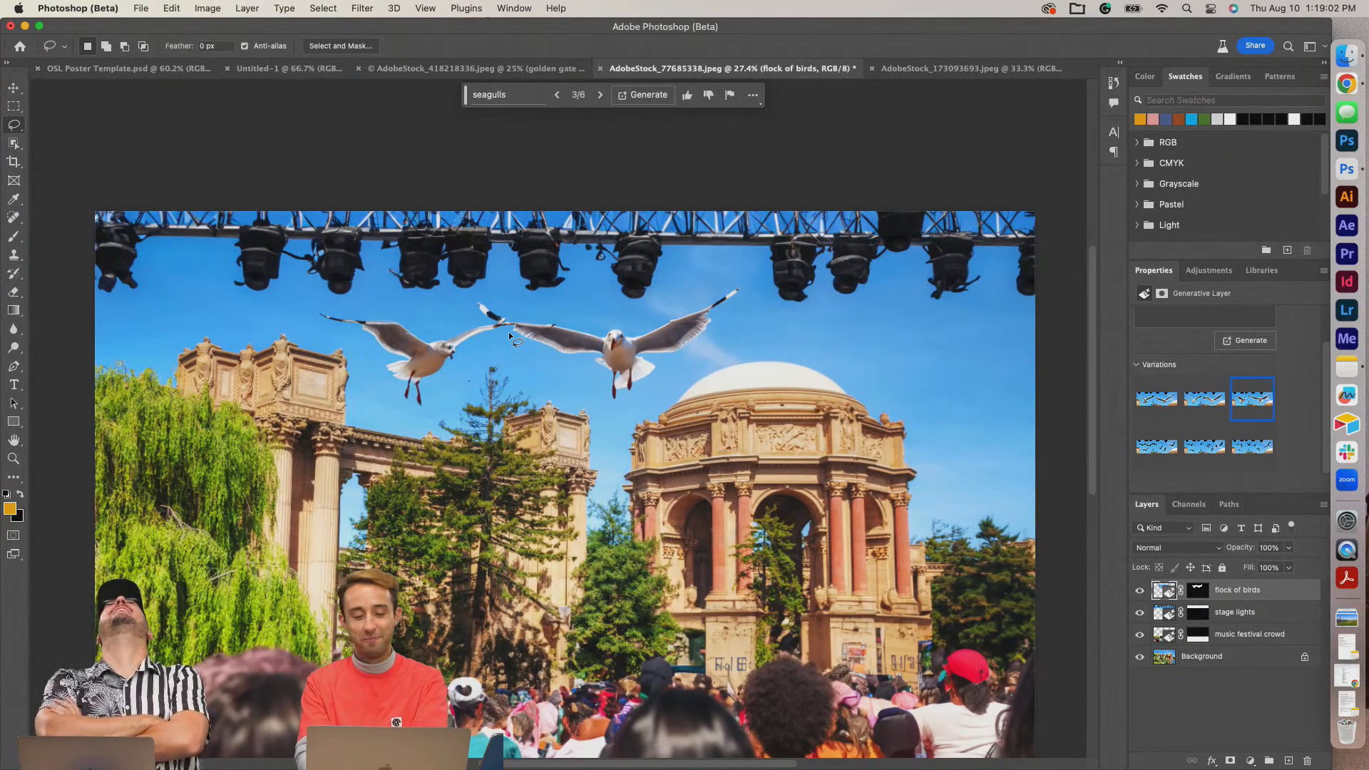
Free-transform the flock of birds layer, scaling it to 99.59%, and check the birds against the whole image.
key(super+t)
mouse_move(759, 349)
mouse_down()
mouse_move(563, 341)
mouse_move(756, 329)
mouse_up()
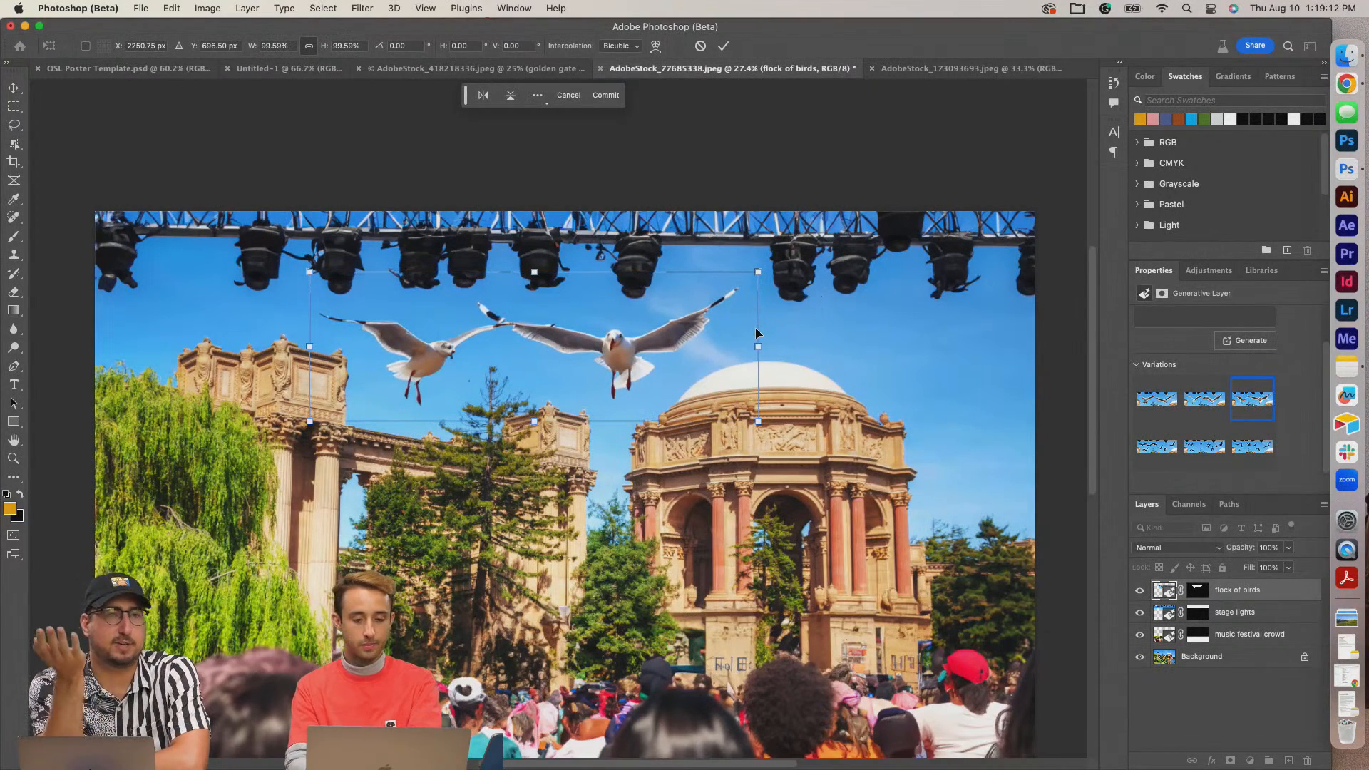
key(Return)
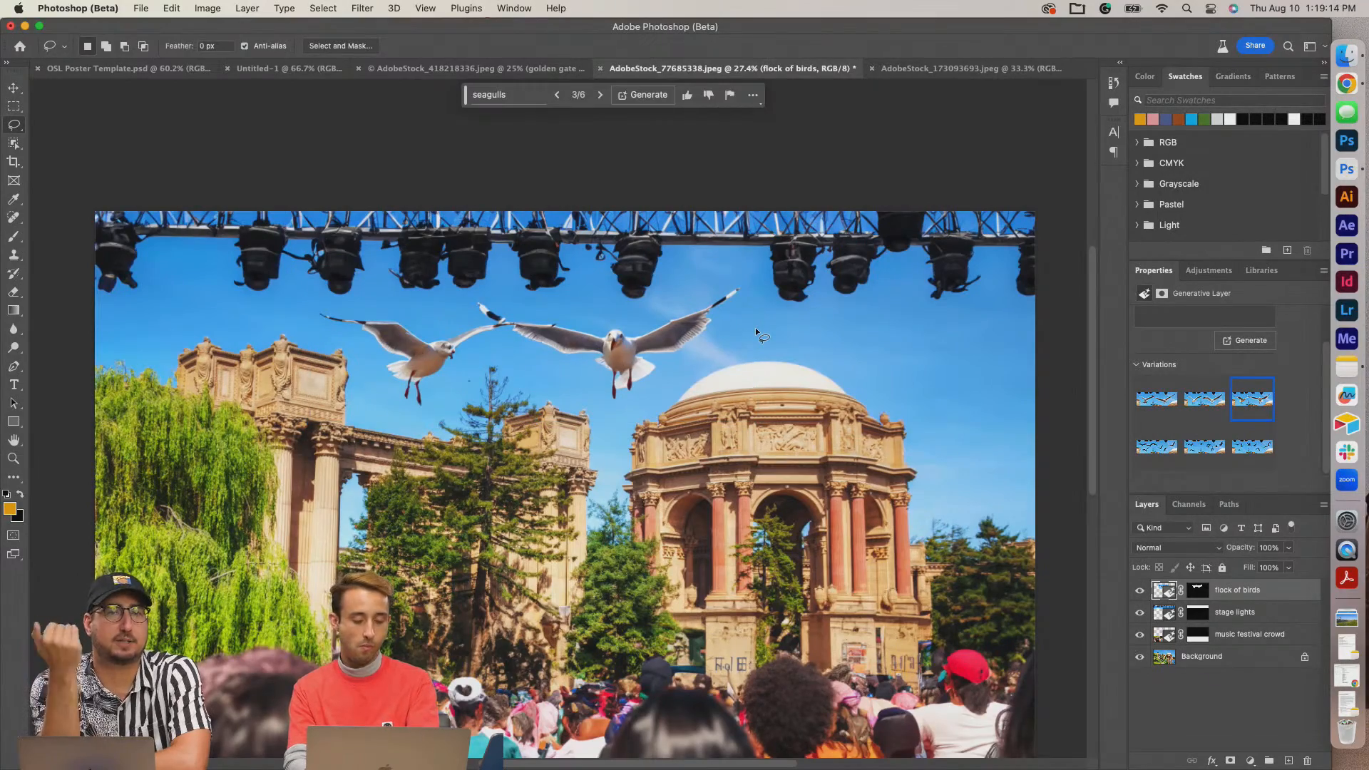
key(super+minus)
key(super+minus)
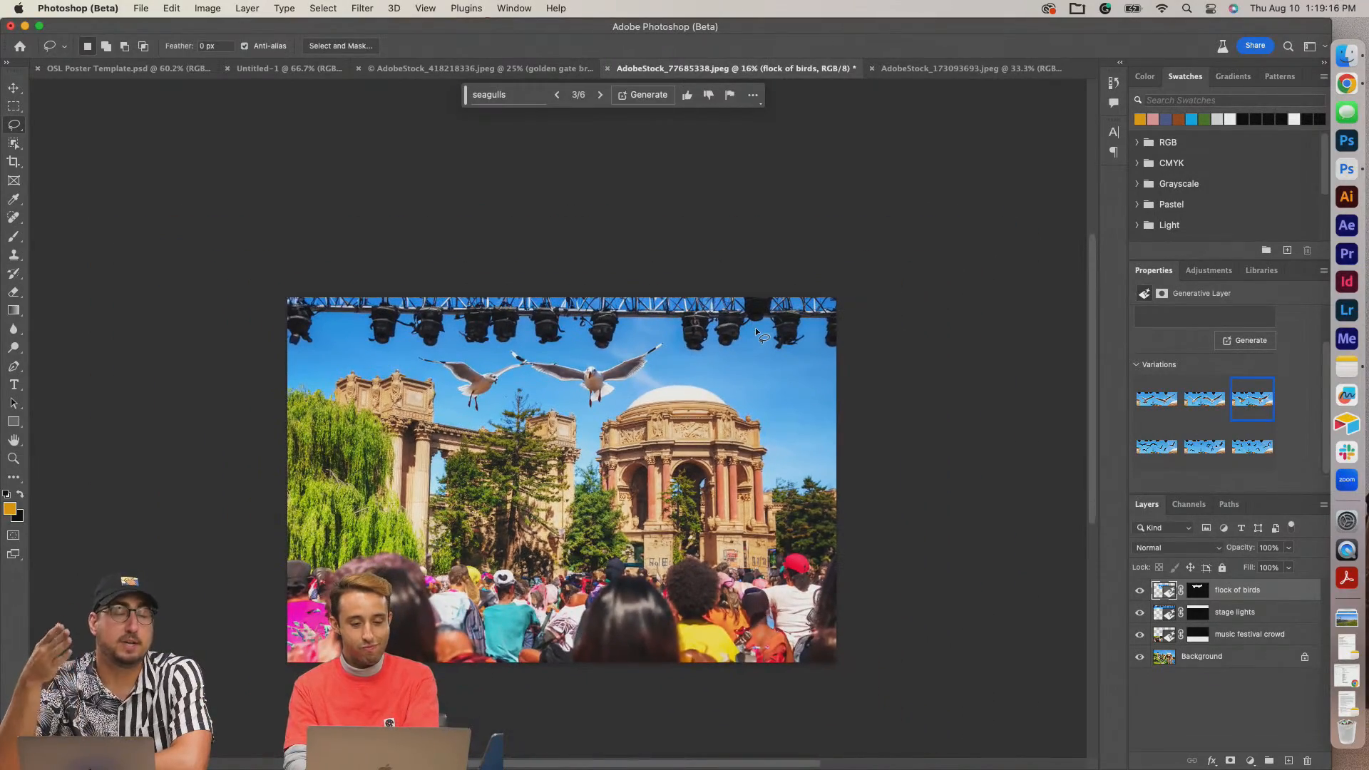
key(super+plus)
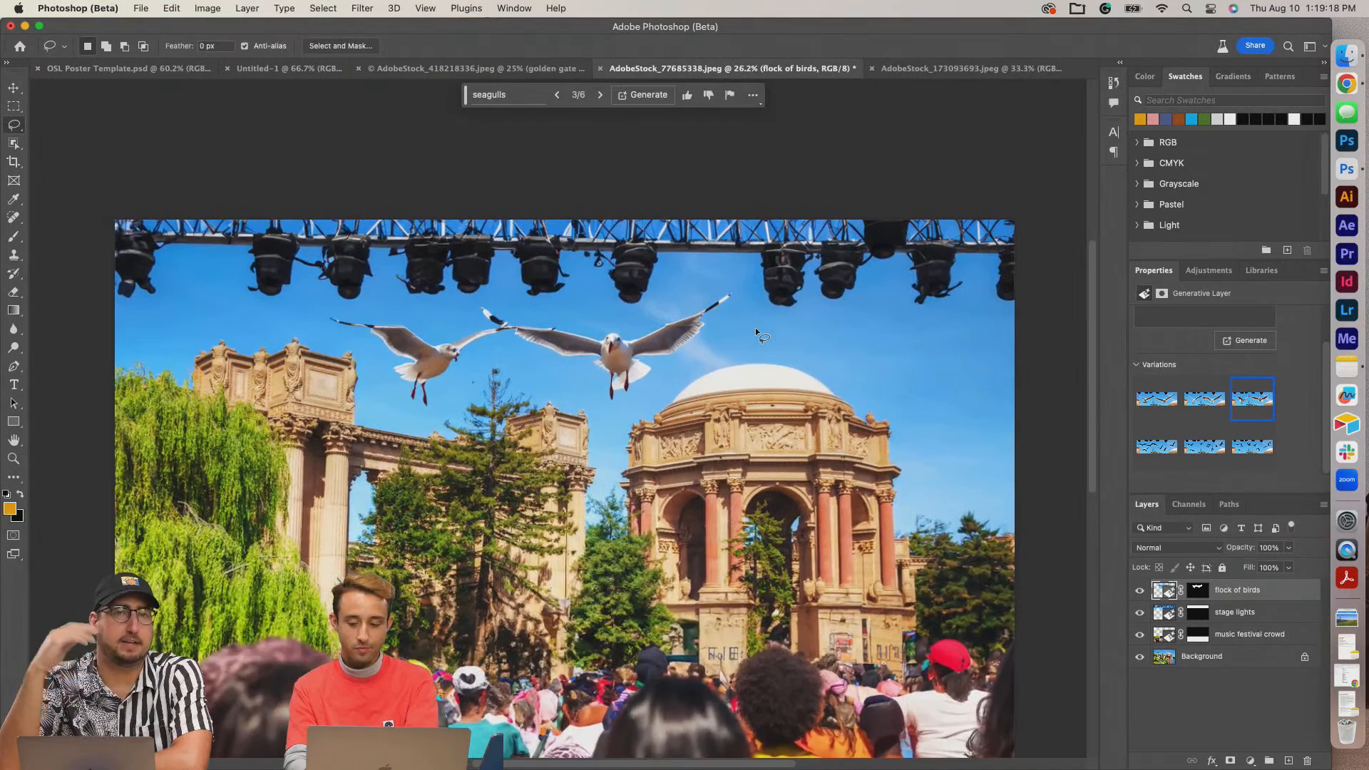
Try moving the seagulls slightly to the left with the Move tool, and undo the move.
key(v)
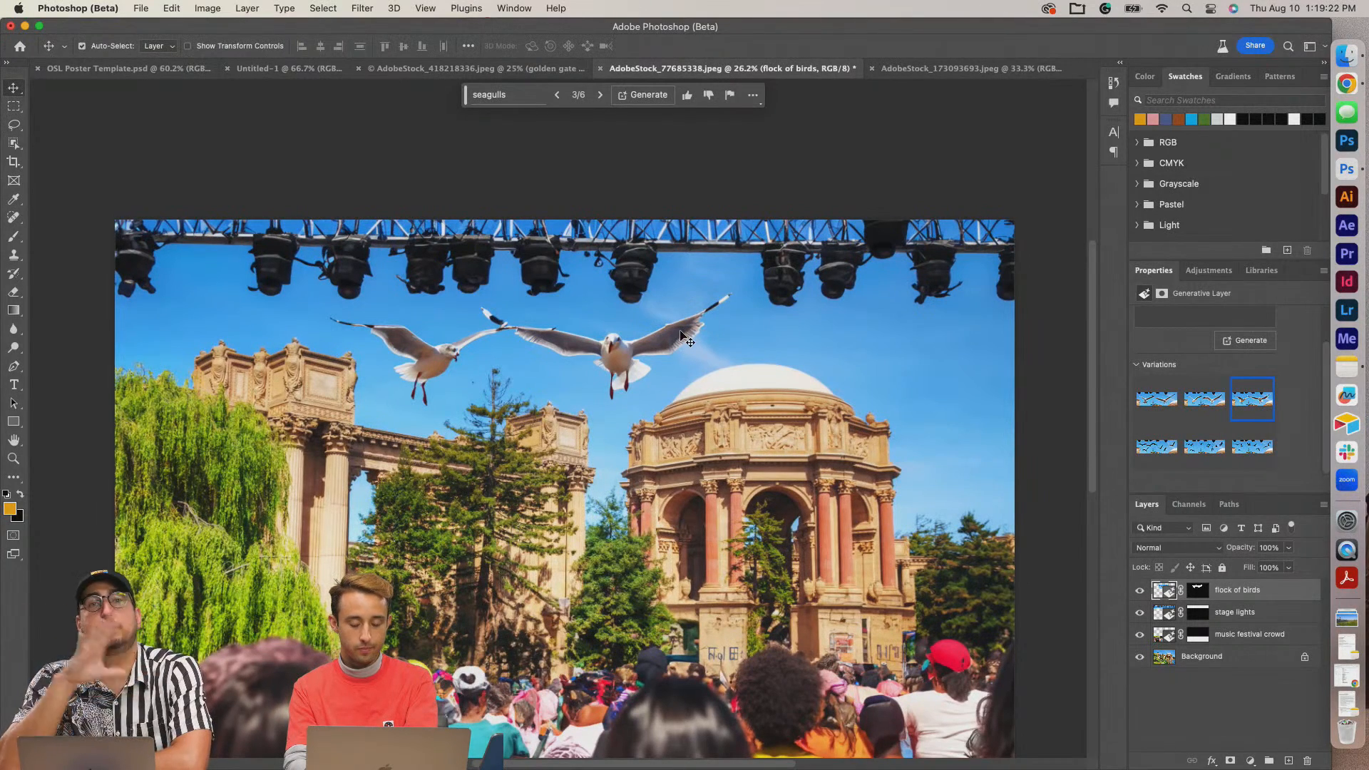
drag(683, 333, 658, 333)
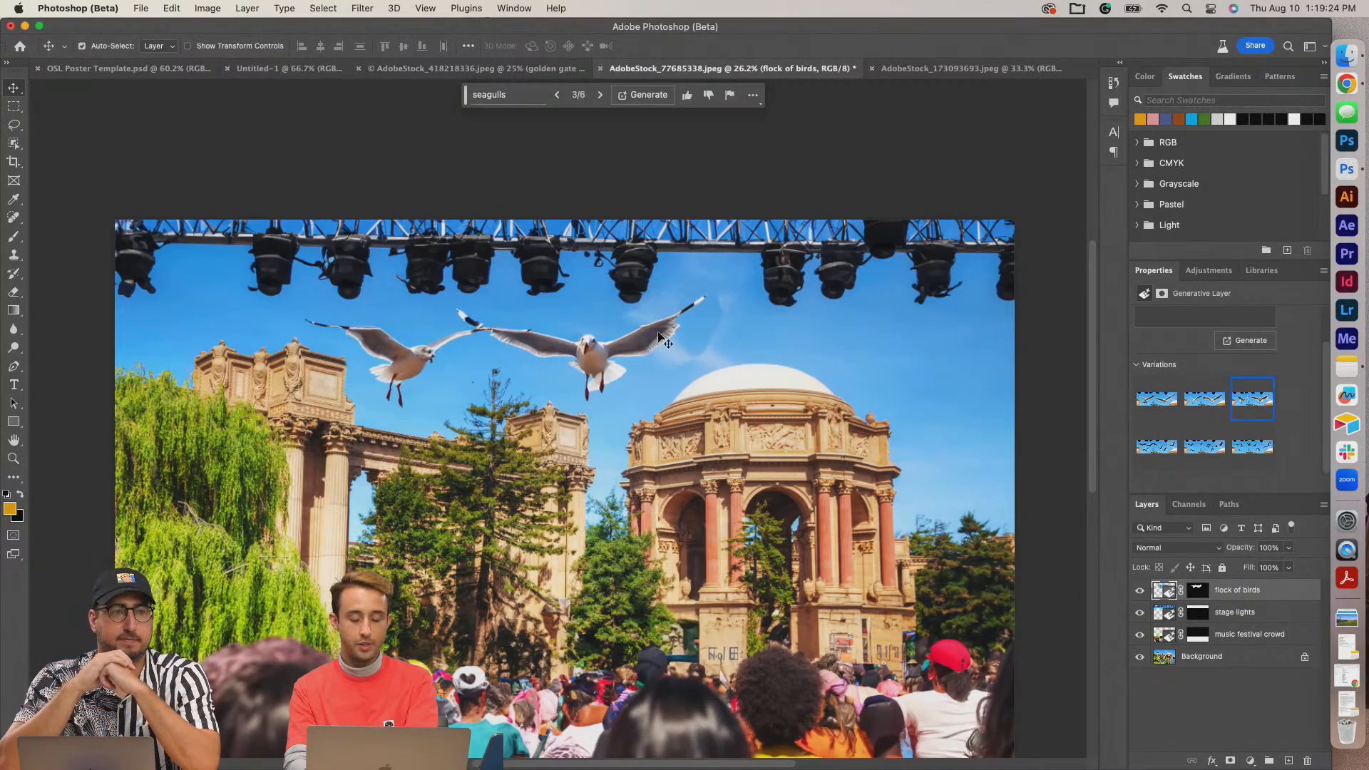
key(super+z)
Inspect the seagulls up close and toggle the flock of birds layer's visibility to compare with the original sky.
key(super+equal)
key(super+equal)
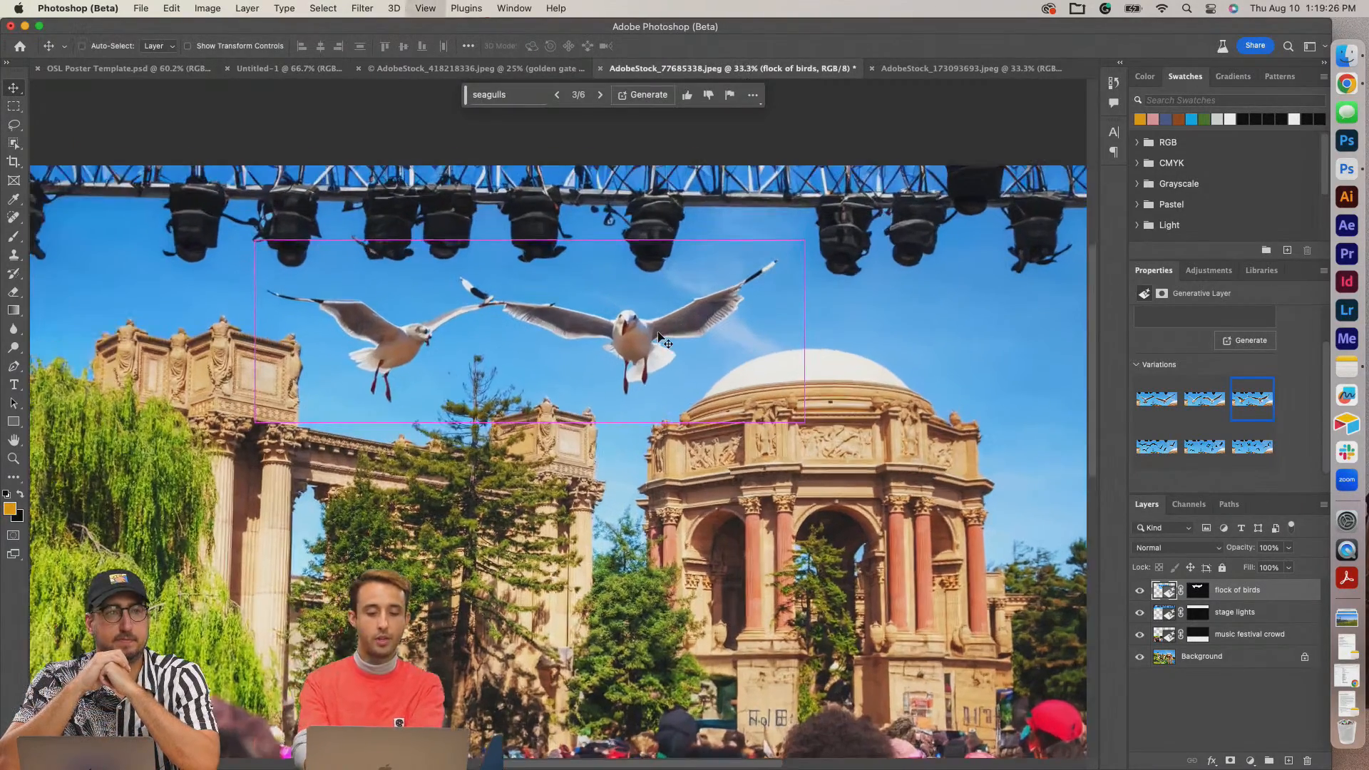
scroll(765, 187, up, 2)
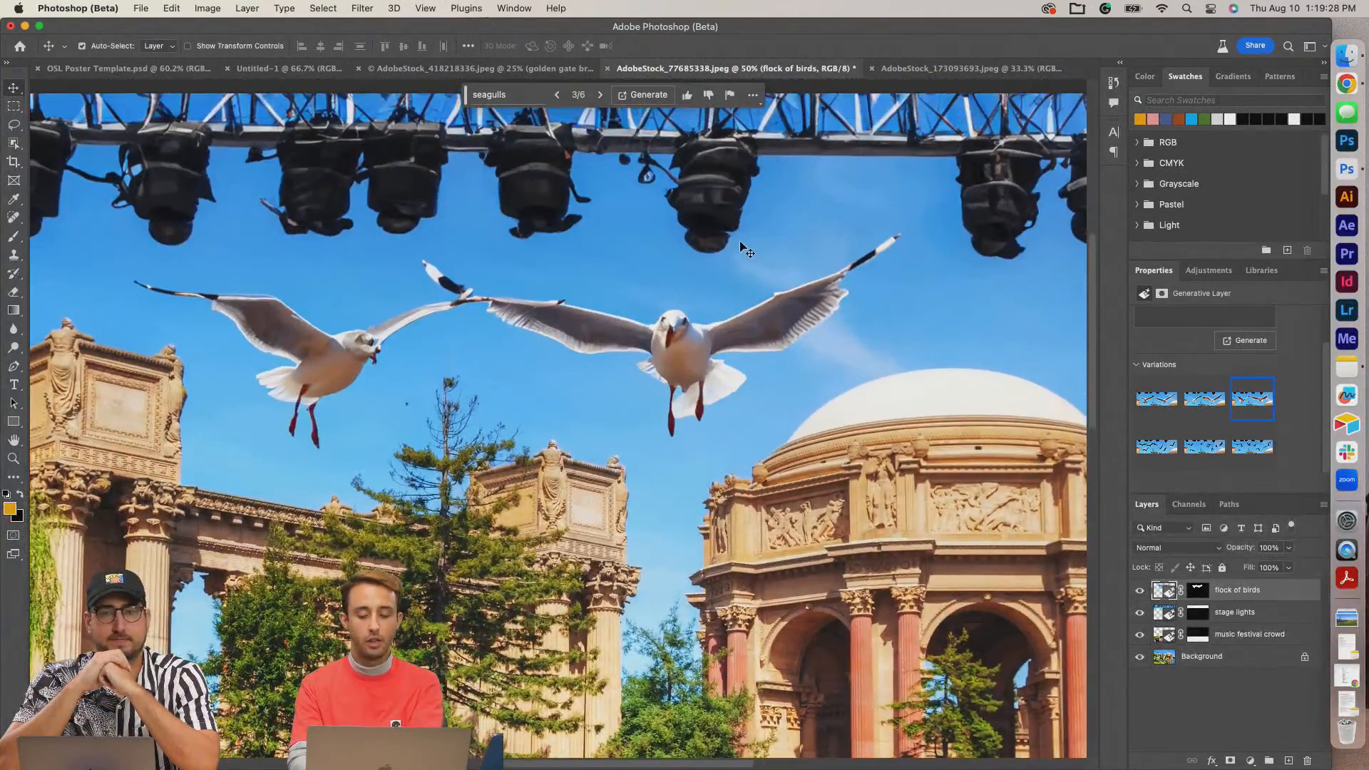
click(1139, 591)
click(1140, 591)
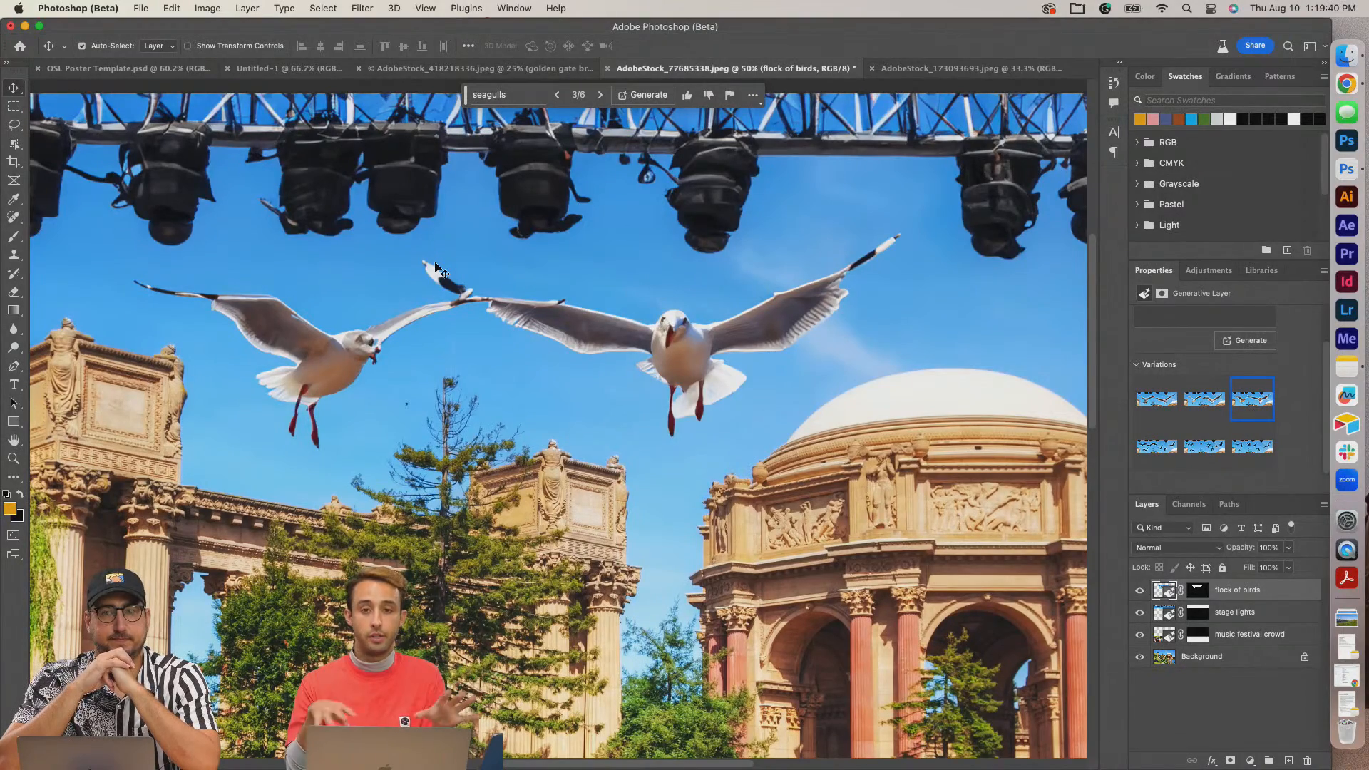
scroll(437, 268, down, 3)
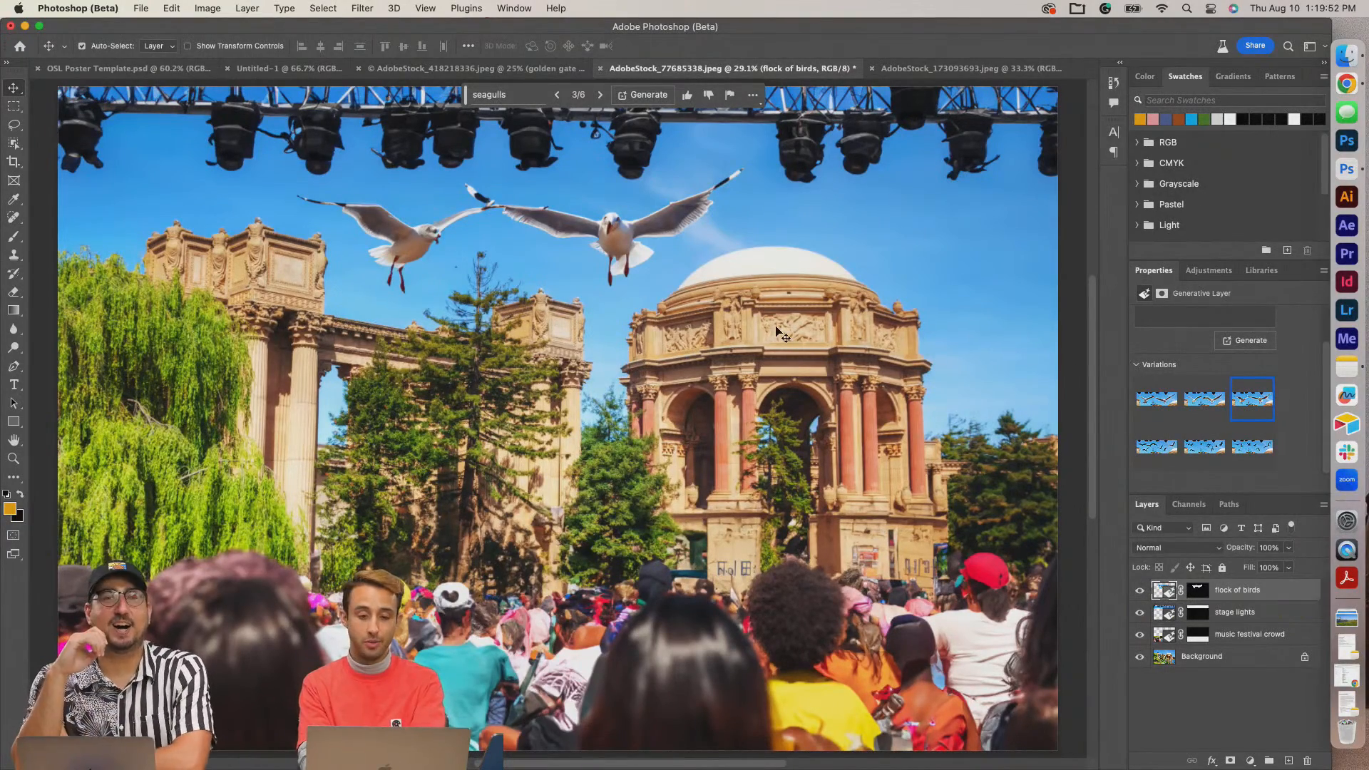
scroll(782, 335, down, 2)
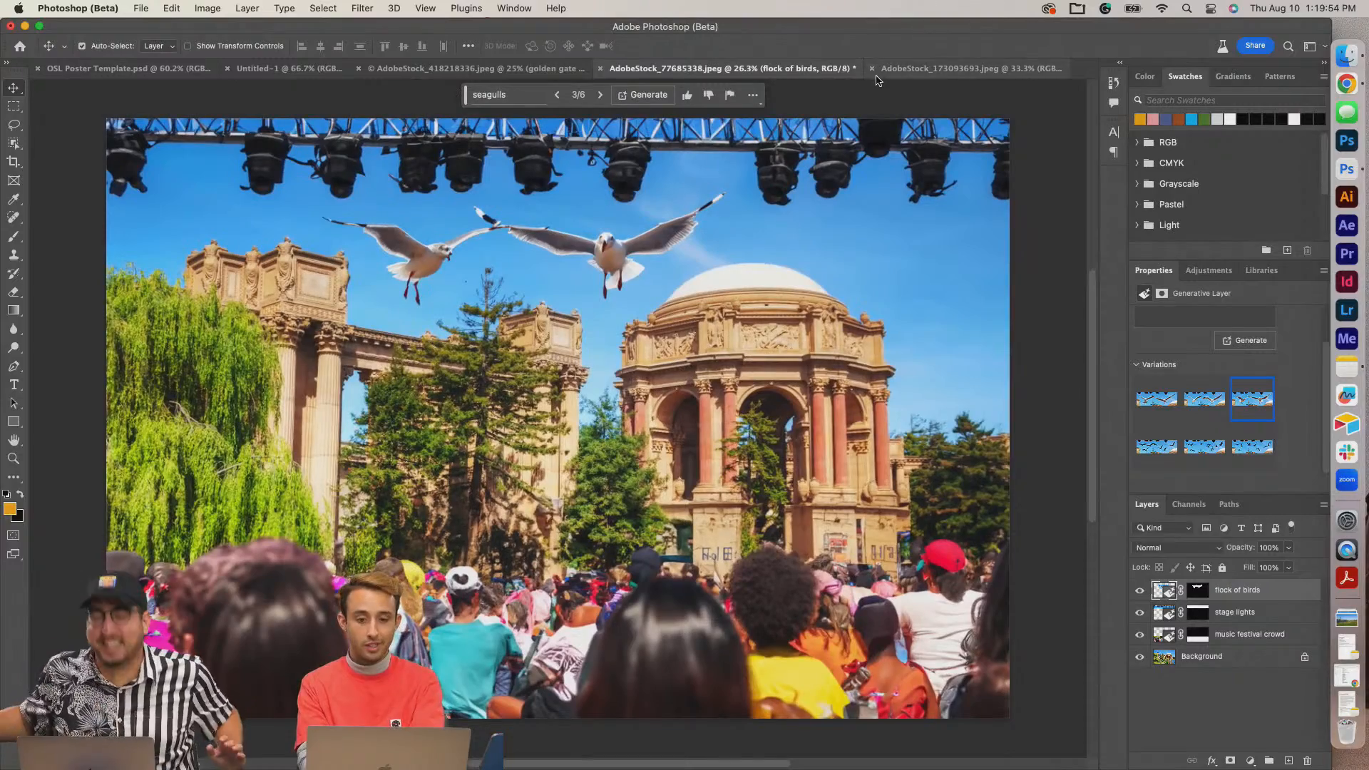
Compare the finished conservatory and rotunda images, and switch to the park photo AdobeStock_173093693.jpeg.
click(485, 68)
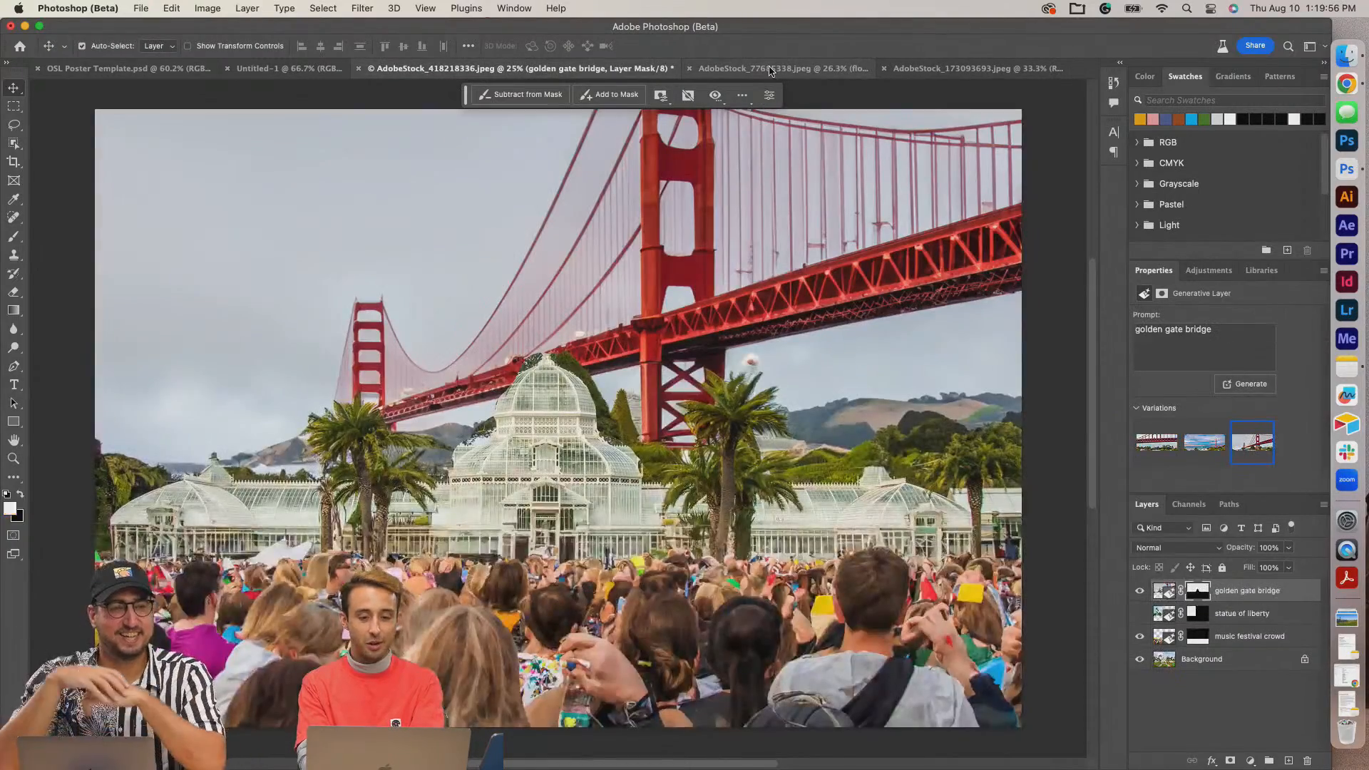
click(770, 70)
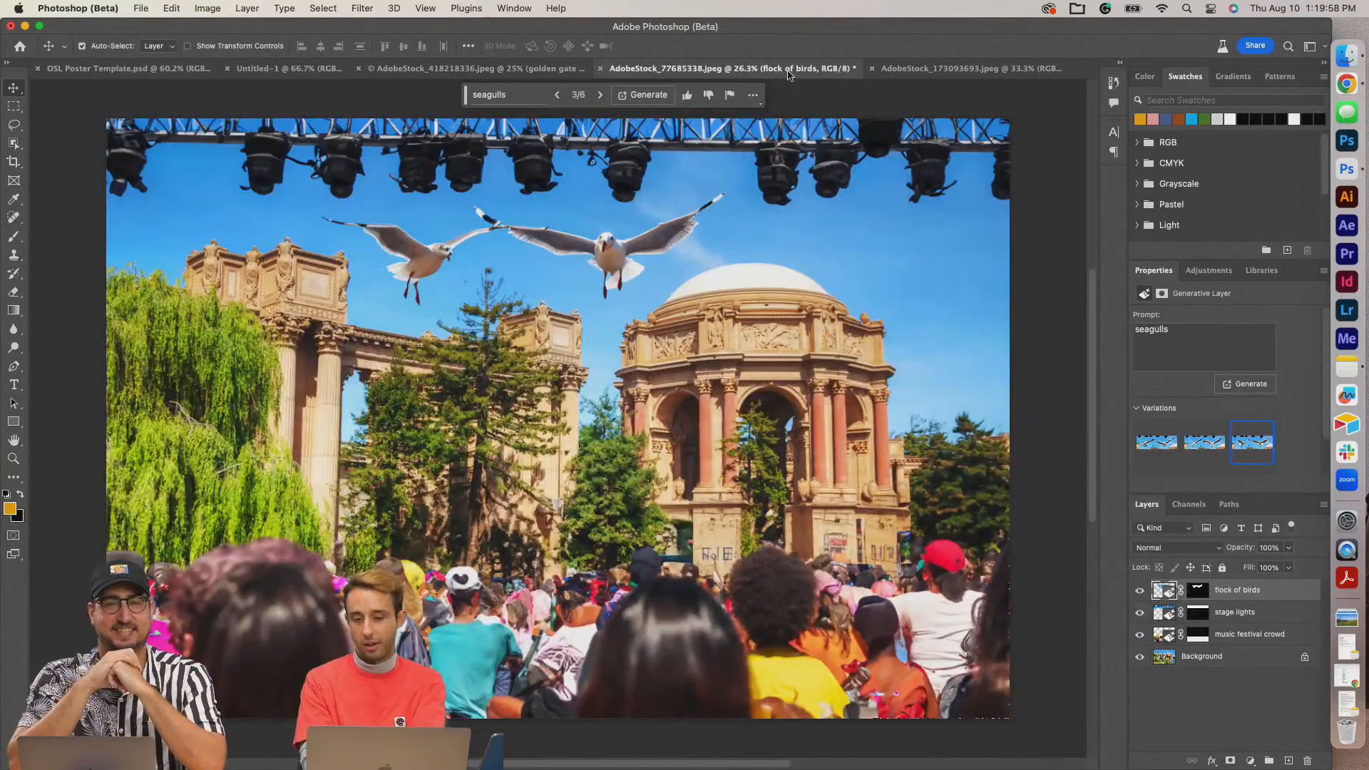
click(969, 68)
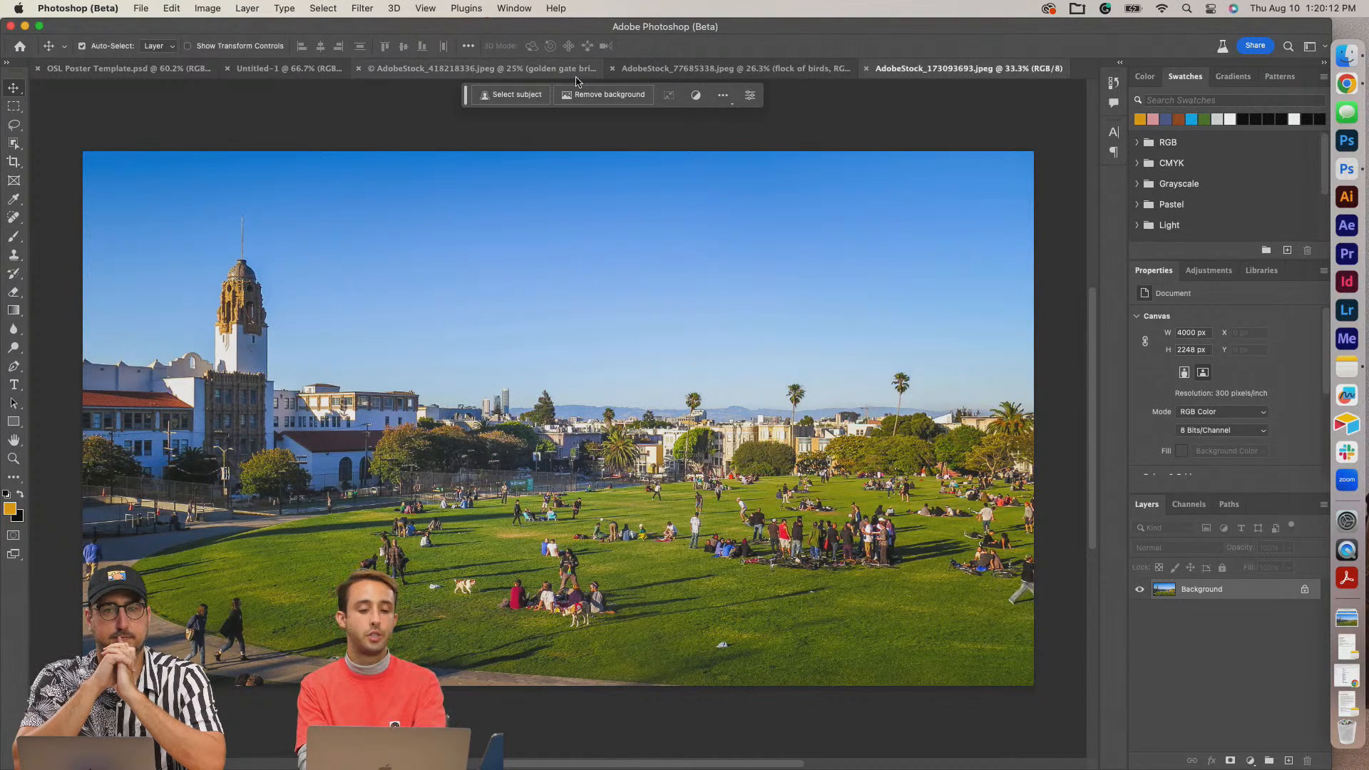
Select a diagonal band across the park with the Polygonal Lasso, from the lower-left path up to the sky at the photo's right edge.
click(13, 108)
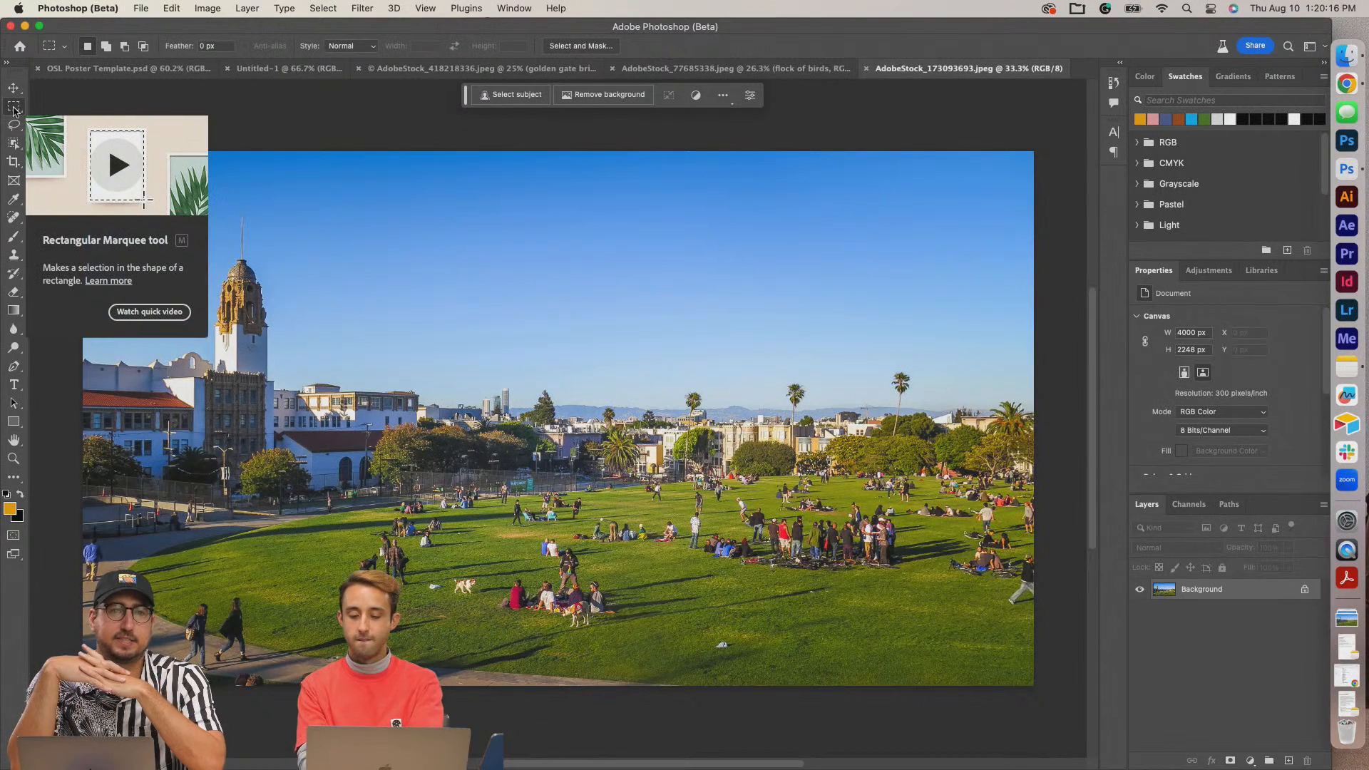
click(13, 89)
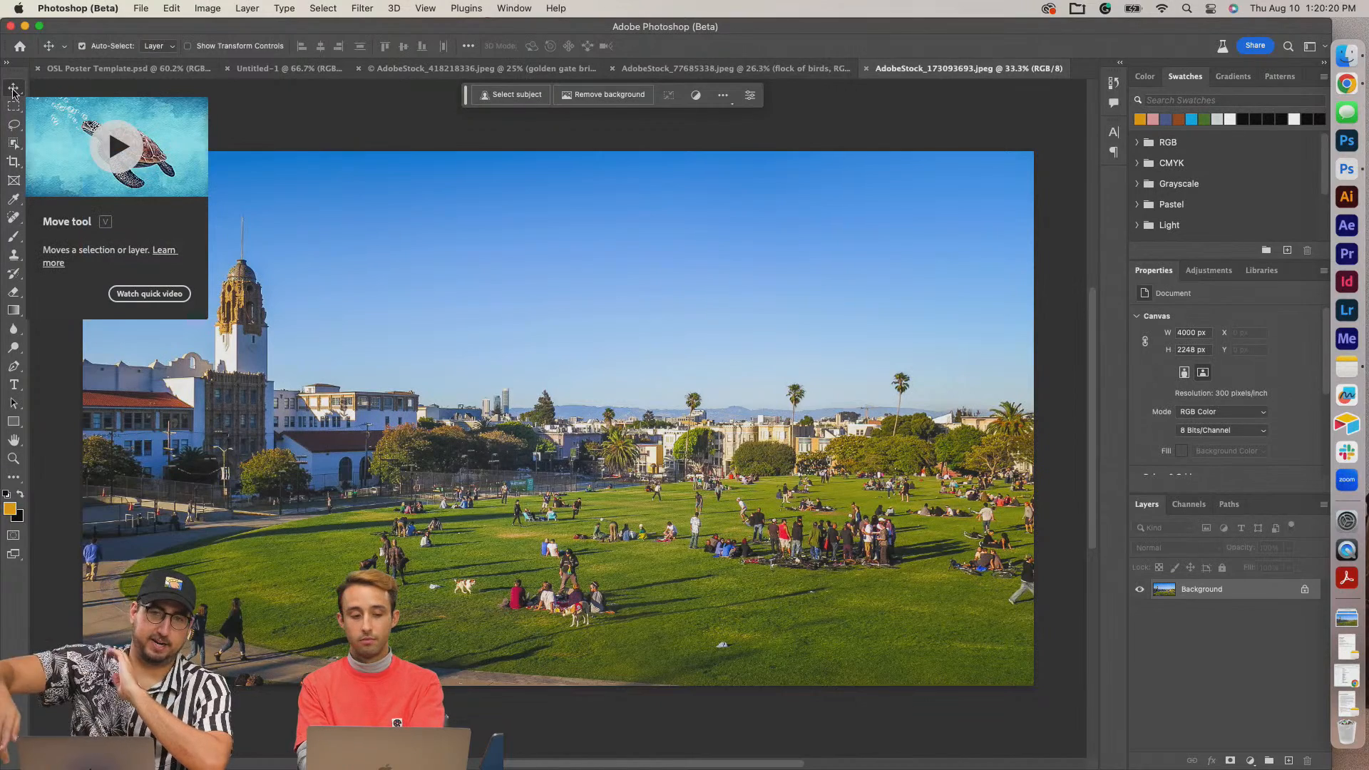
click(12, 107)
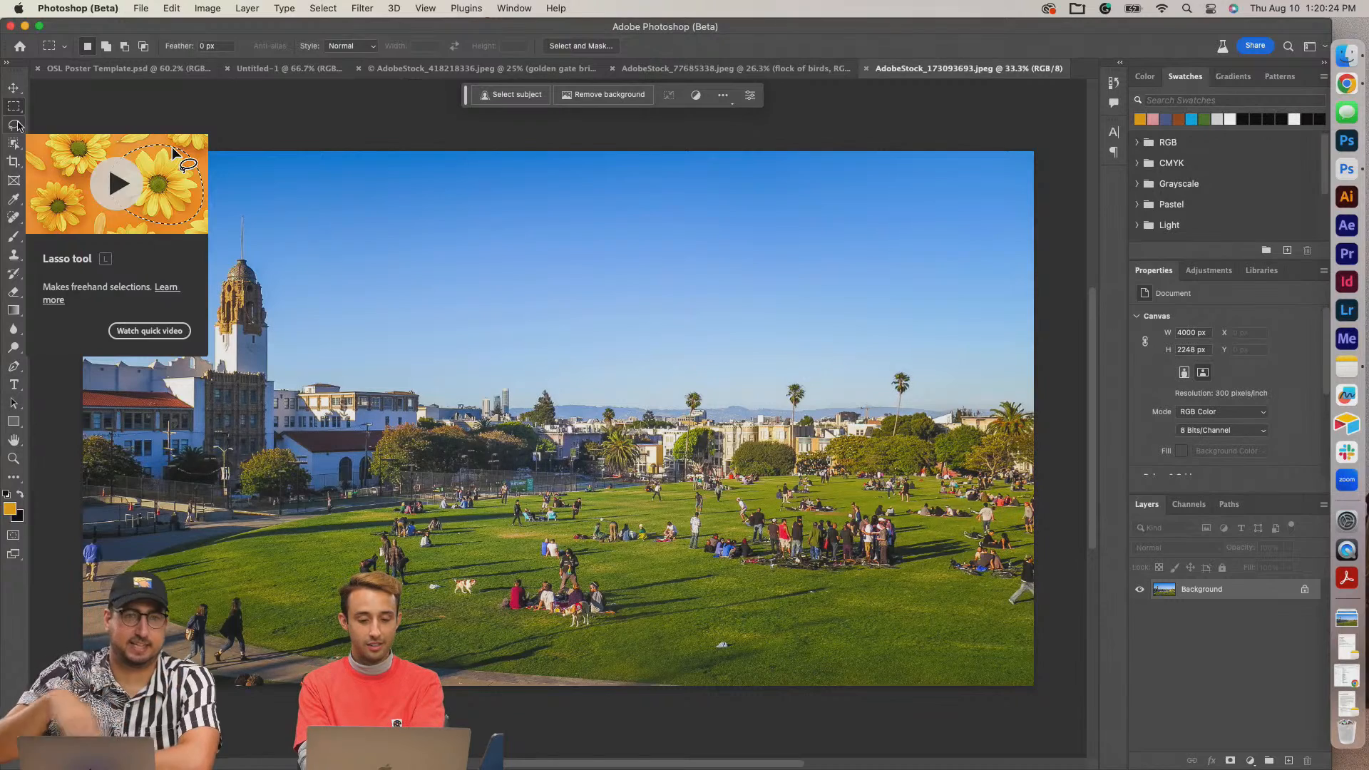
click(16, 124)
drag(15, 125, 87, 142)
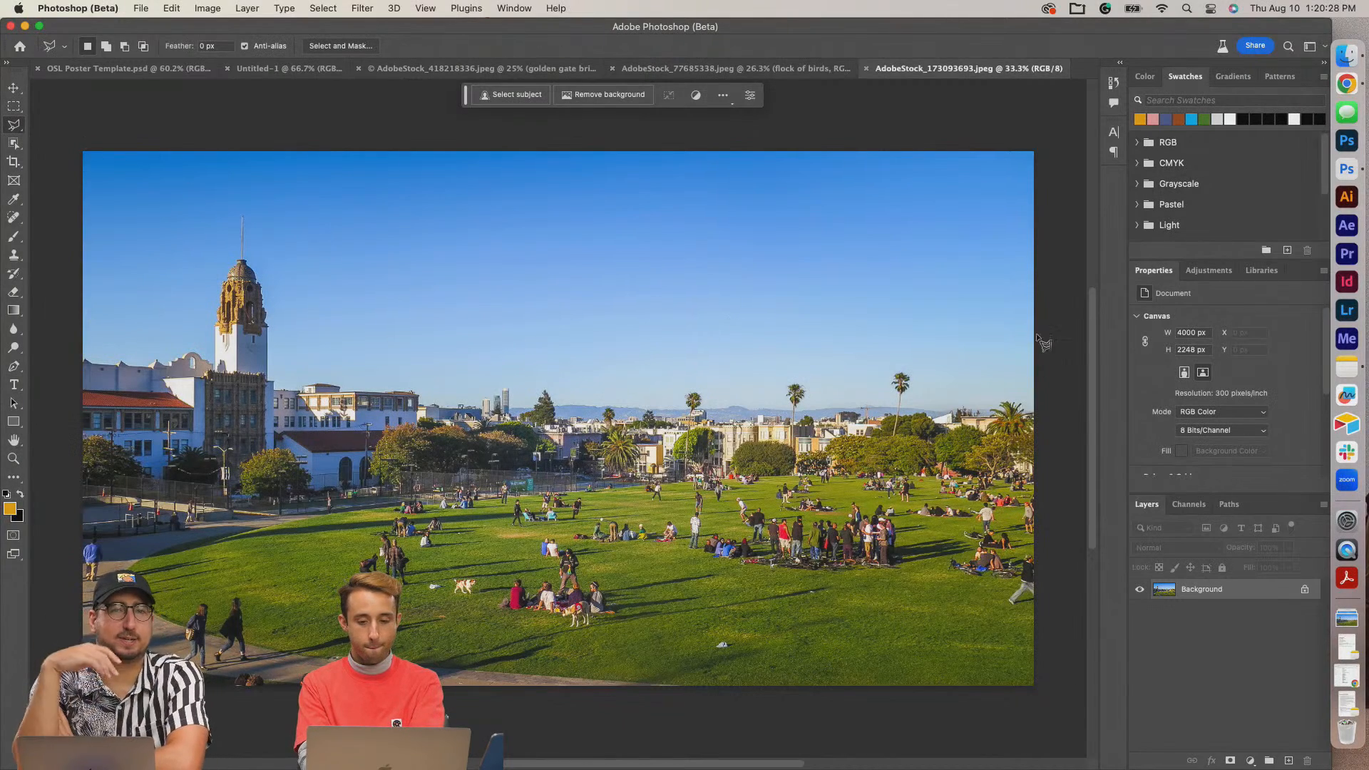
click(1041, 262)
click(1043, 542)
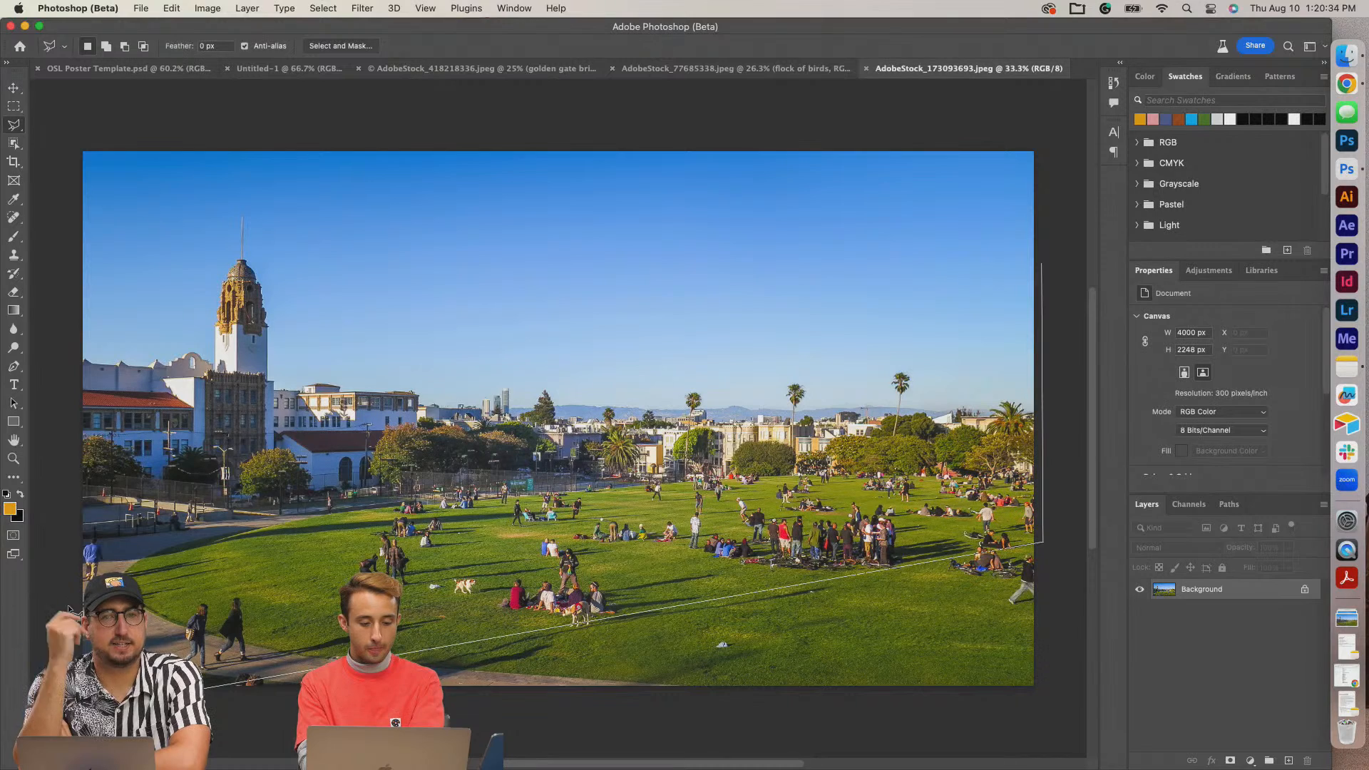
click(69, 712)
click(68, 555)
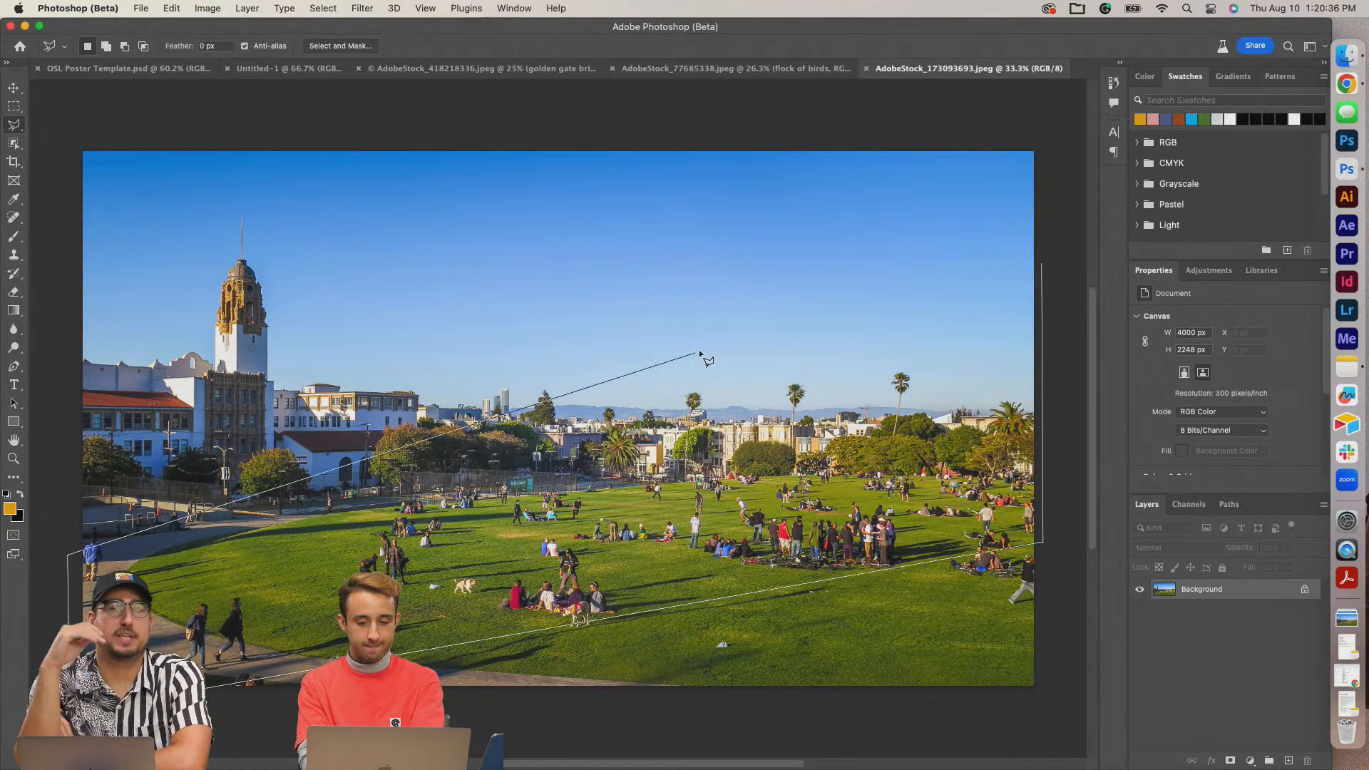
click(1041, 264)
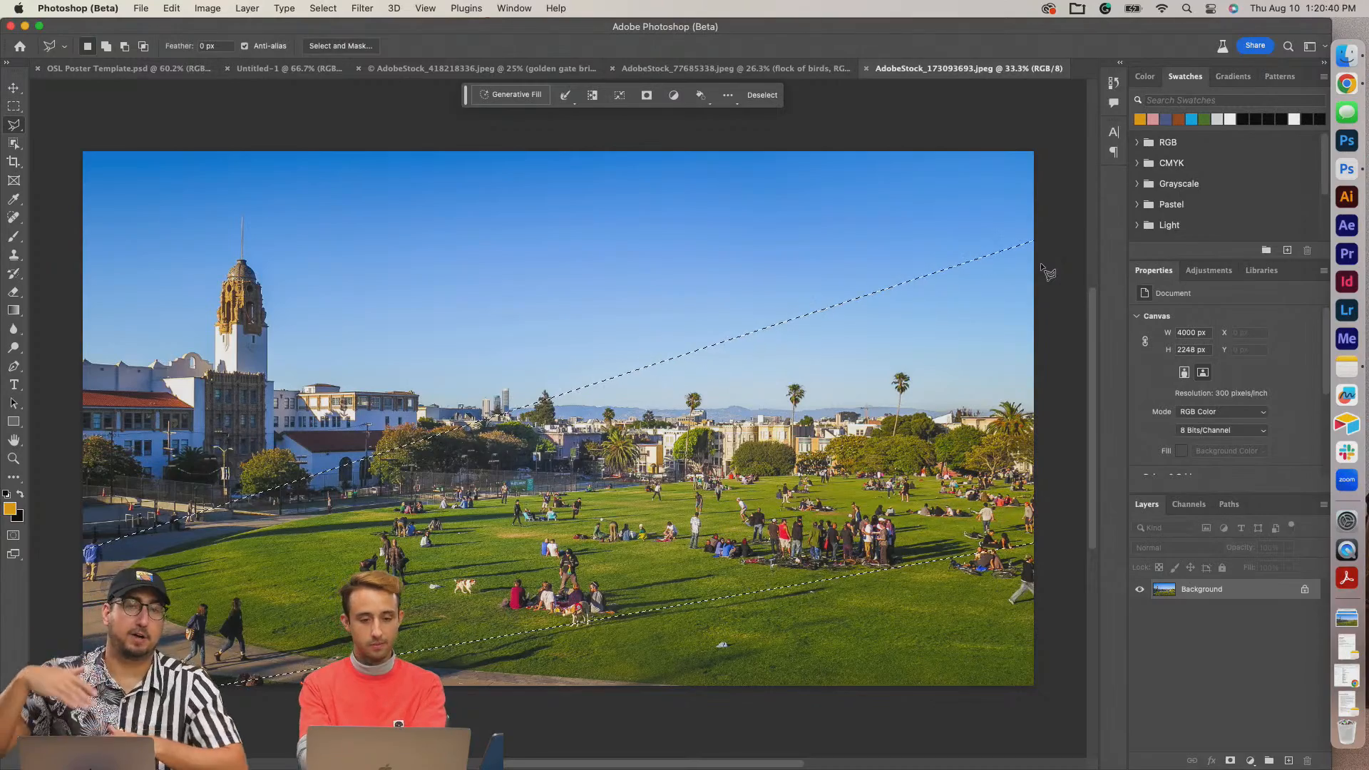
Generate a "san francisco cable car" in the selected band with Generative Fill.
click(503, 95)
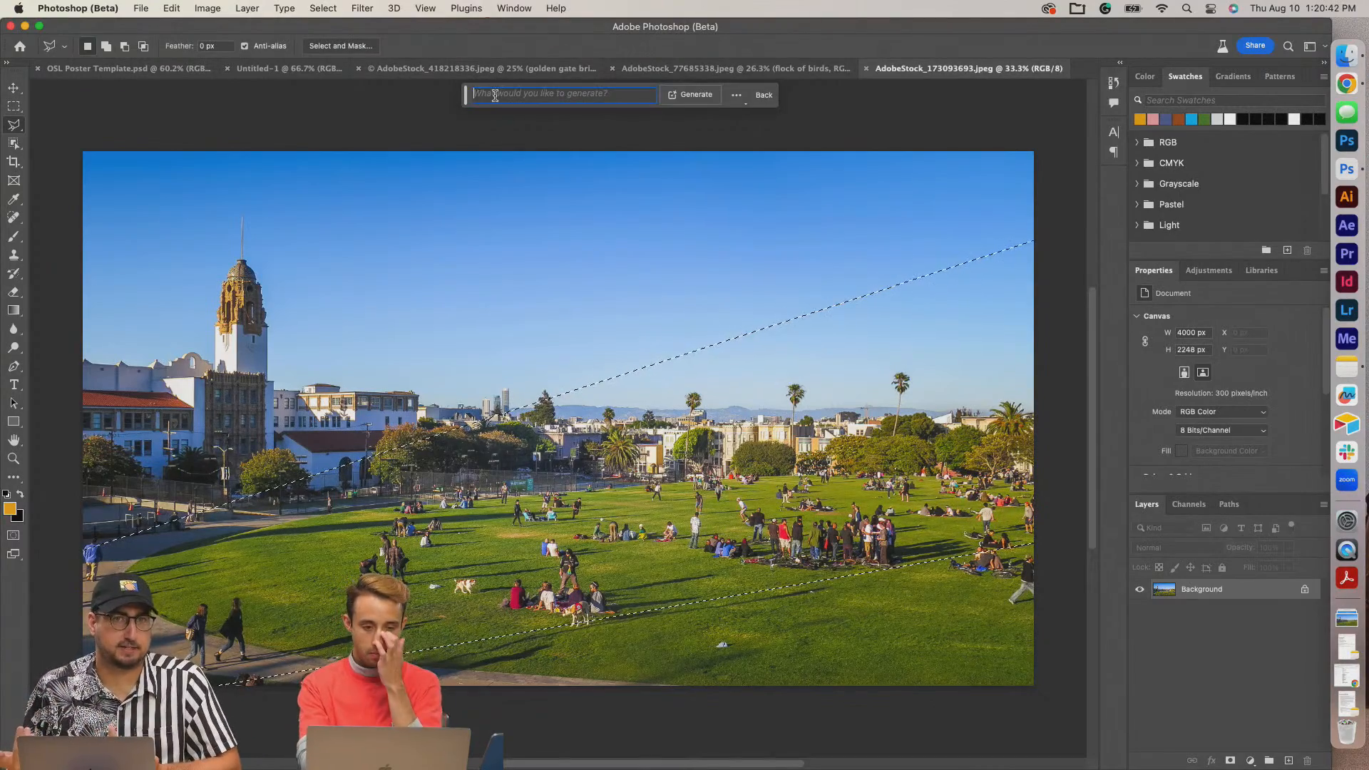
text(san fra)
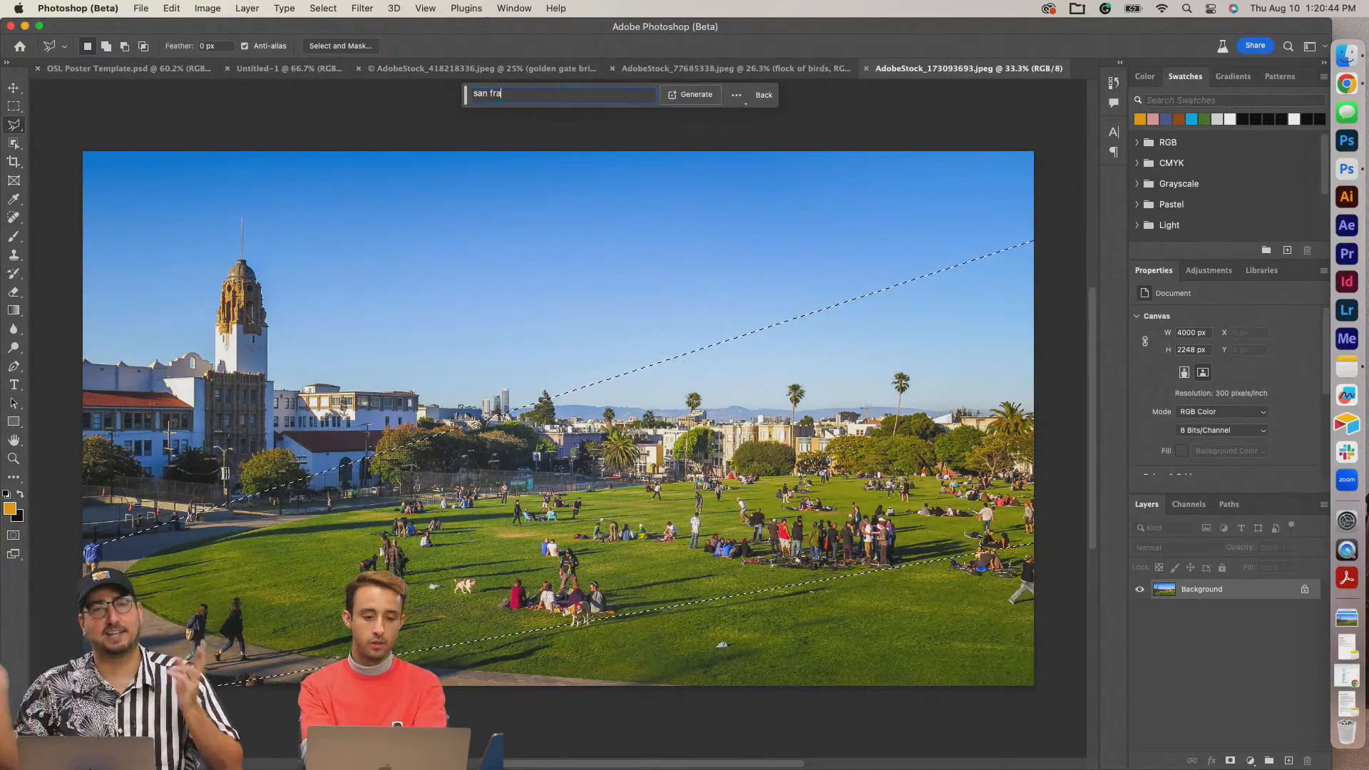
text(ncisco cable car)
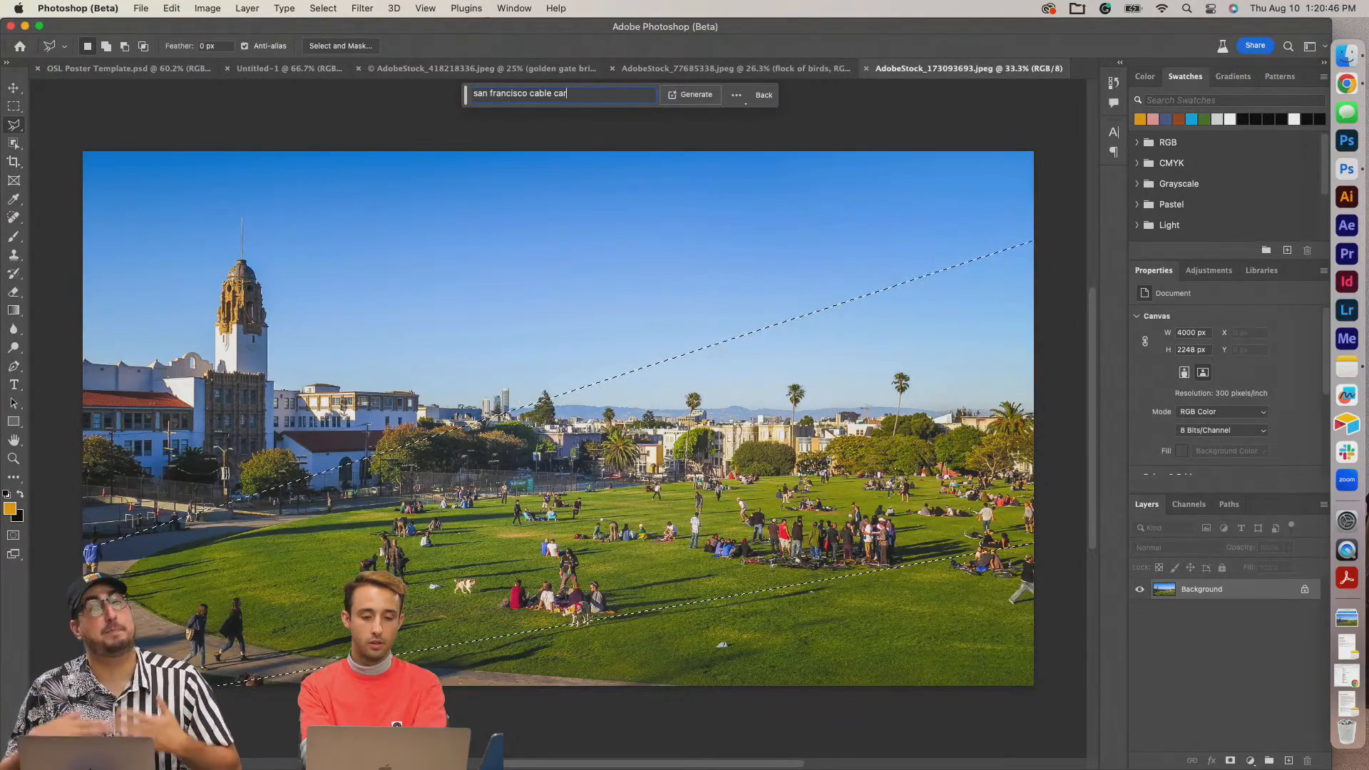
key(Return)
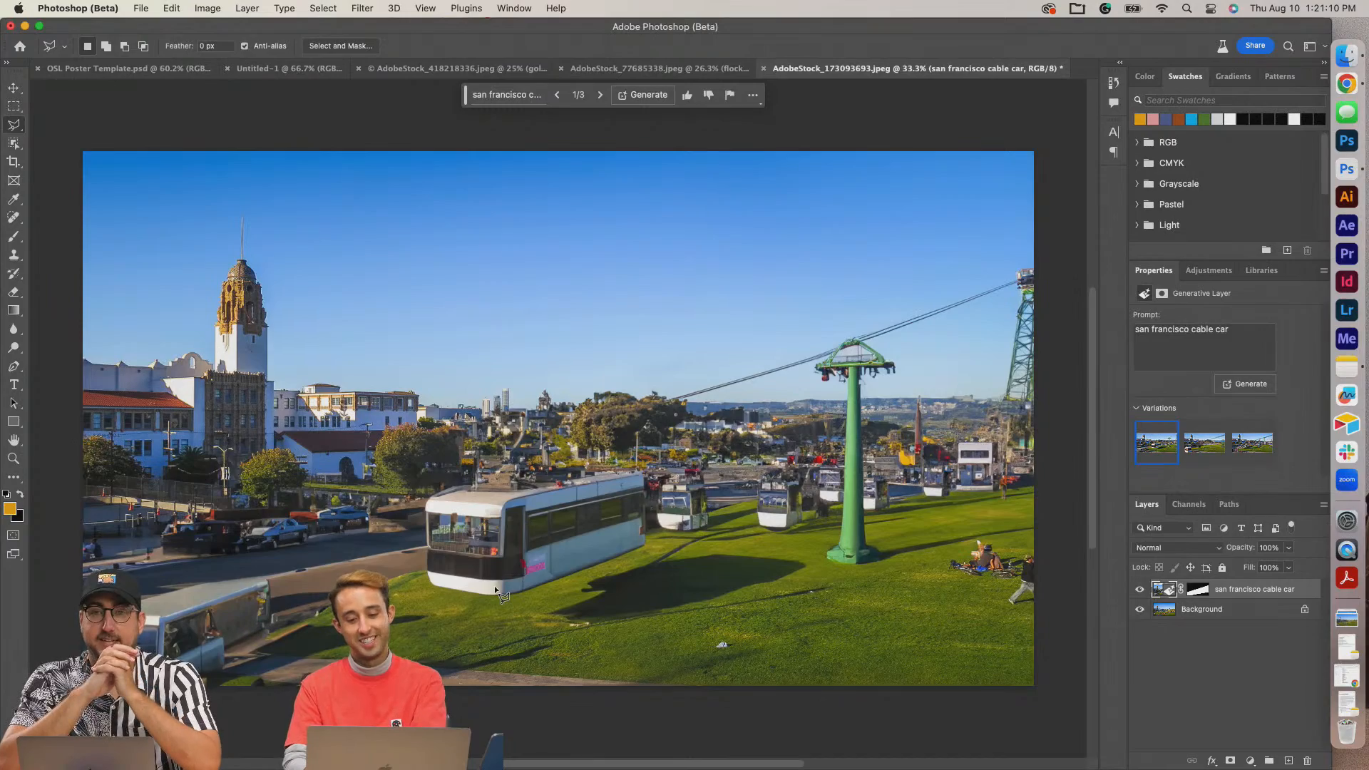
Inspect the generated cable cars and cable tower up close, and return to the whole image.
key(super+equal)
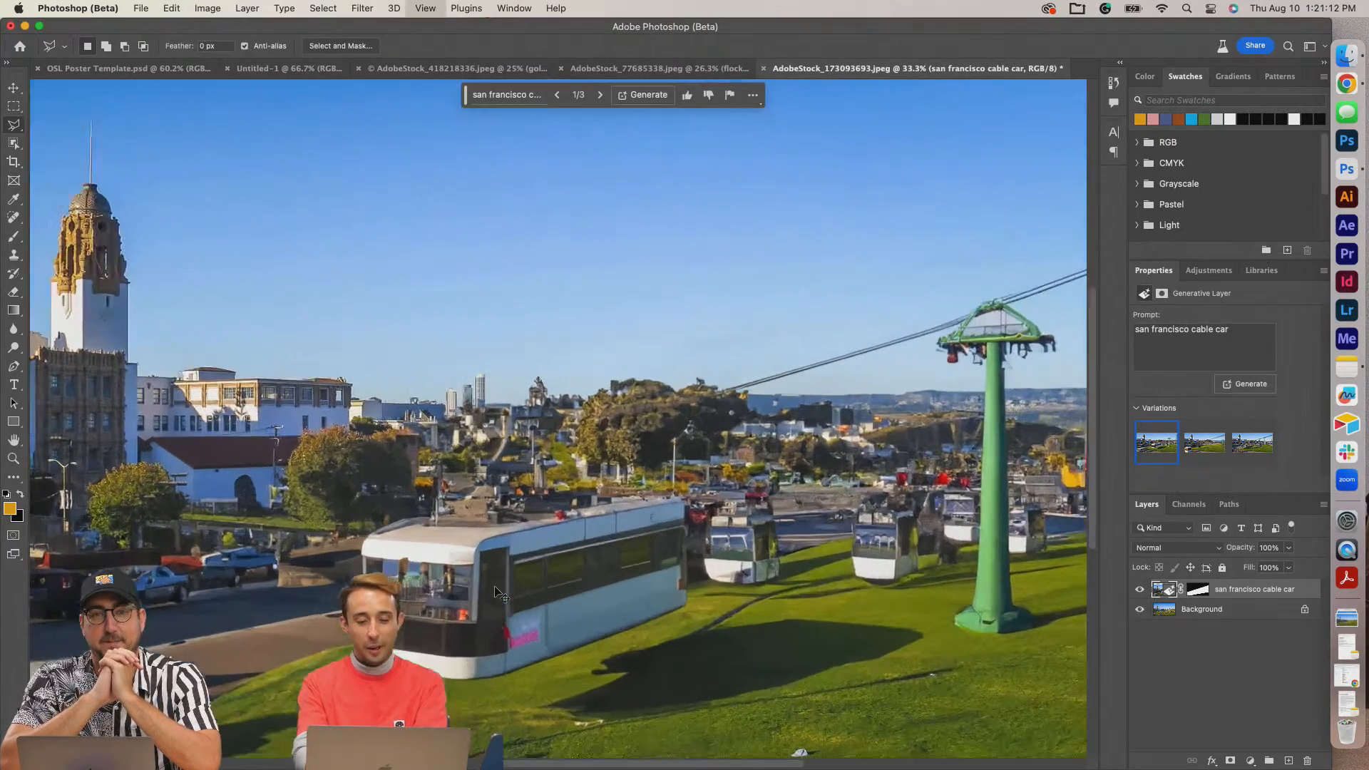
drag(499, 626, 372, 451)
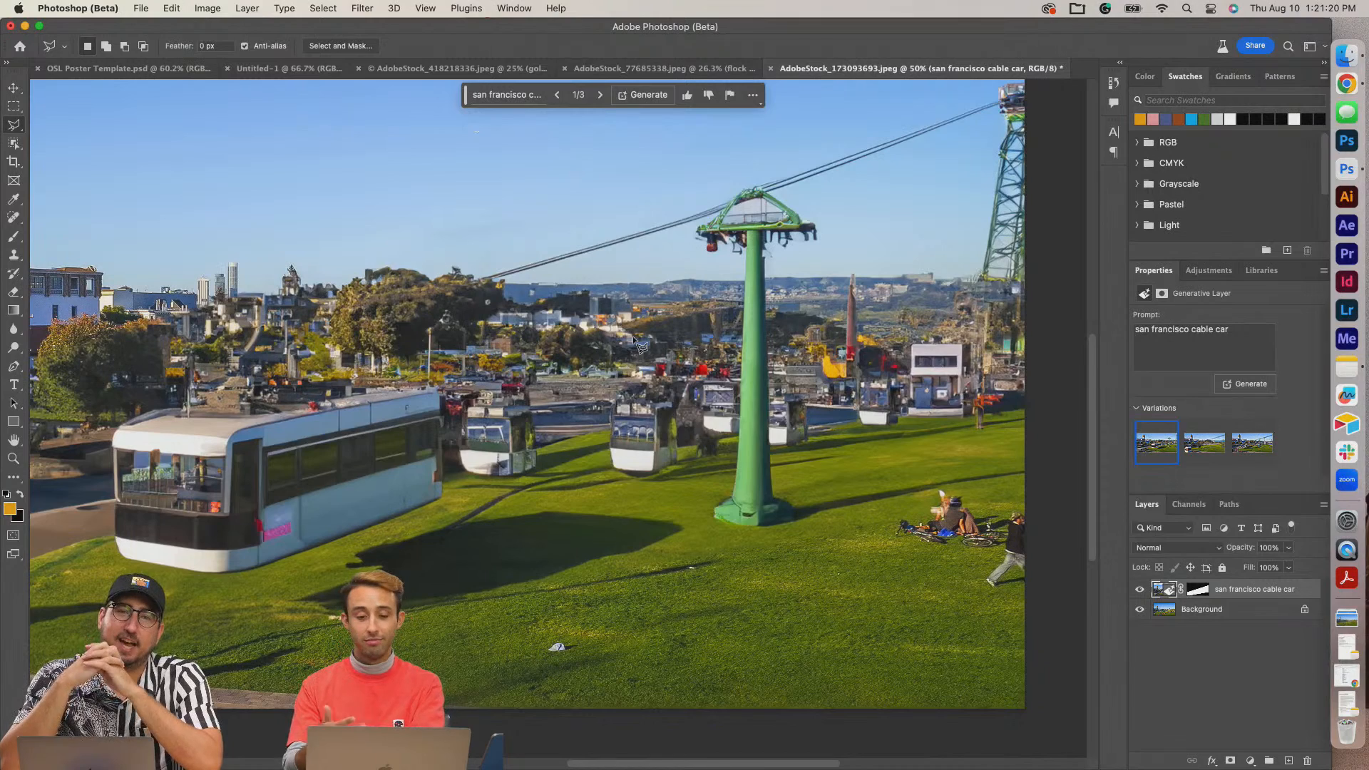
drag(892, 365, 838, 367)
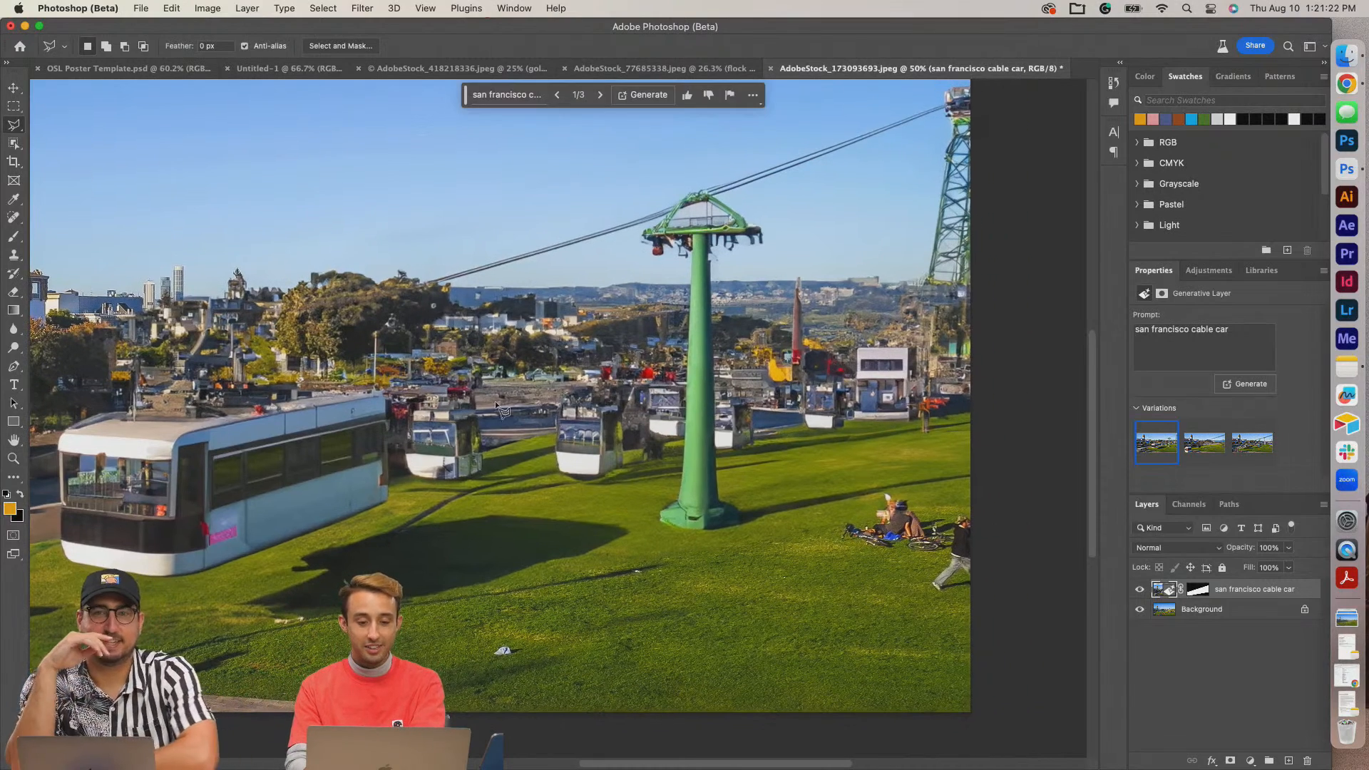
key(v)
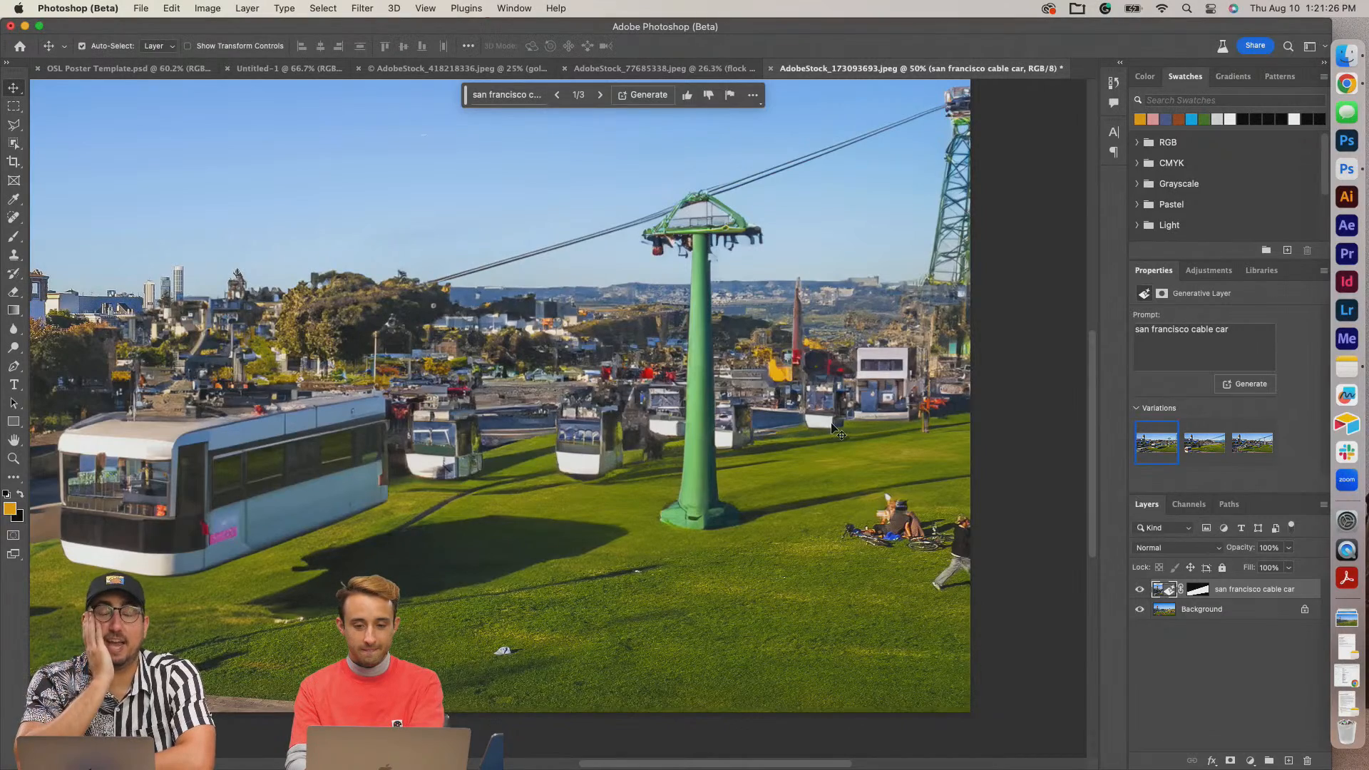
drag(589, 498, 696, 492)
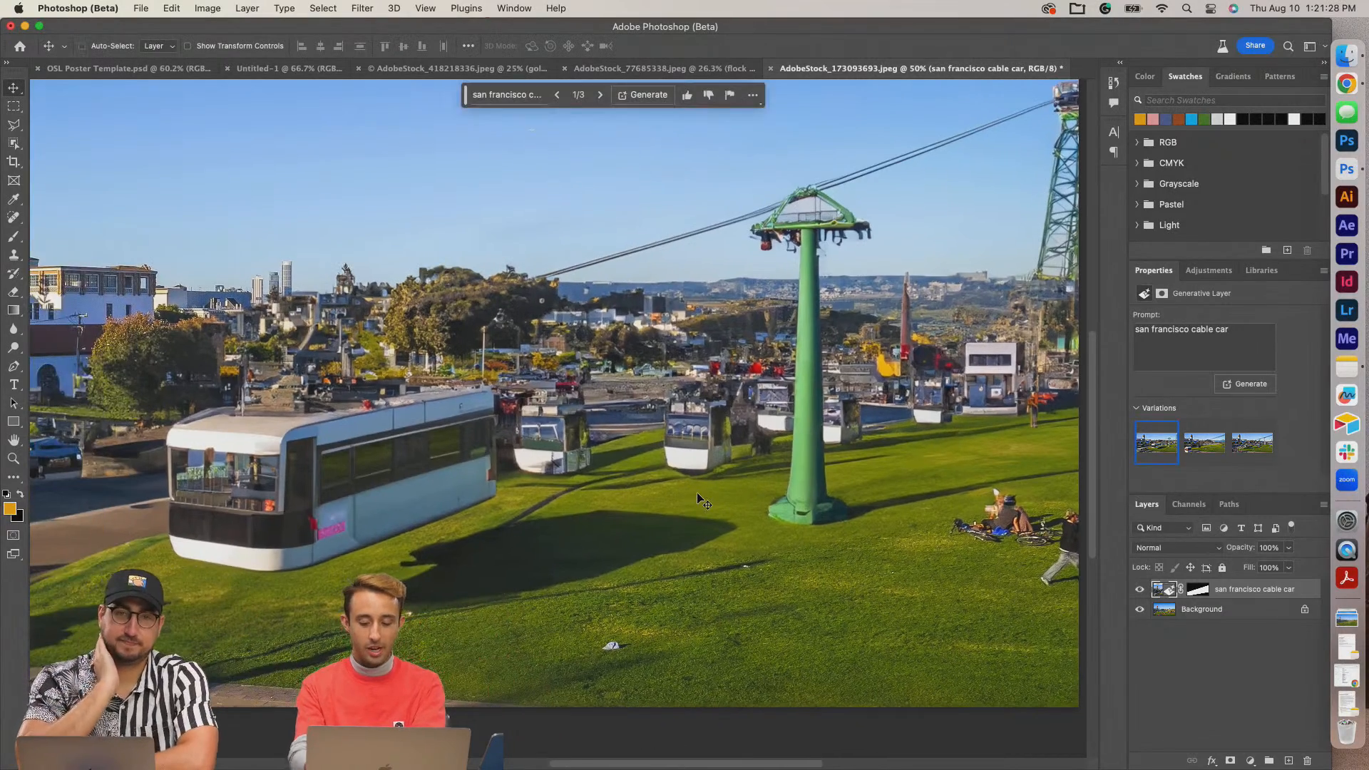
key(super+minus)
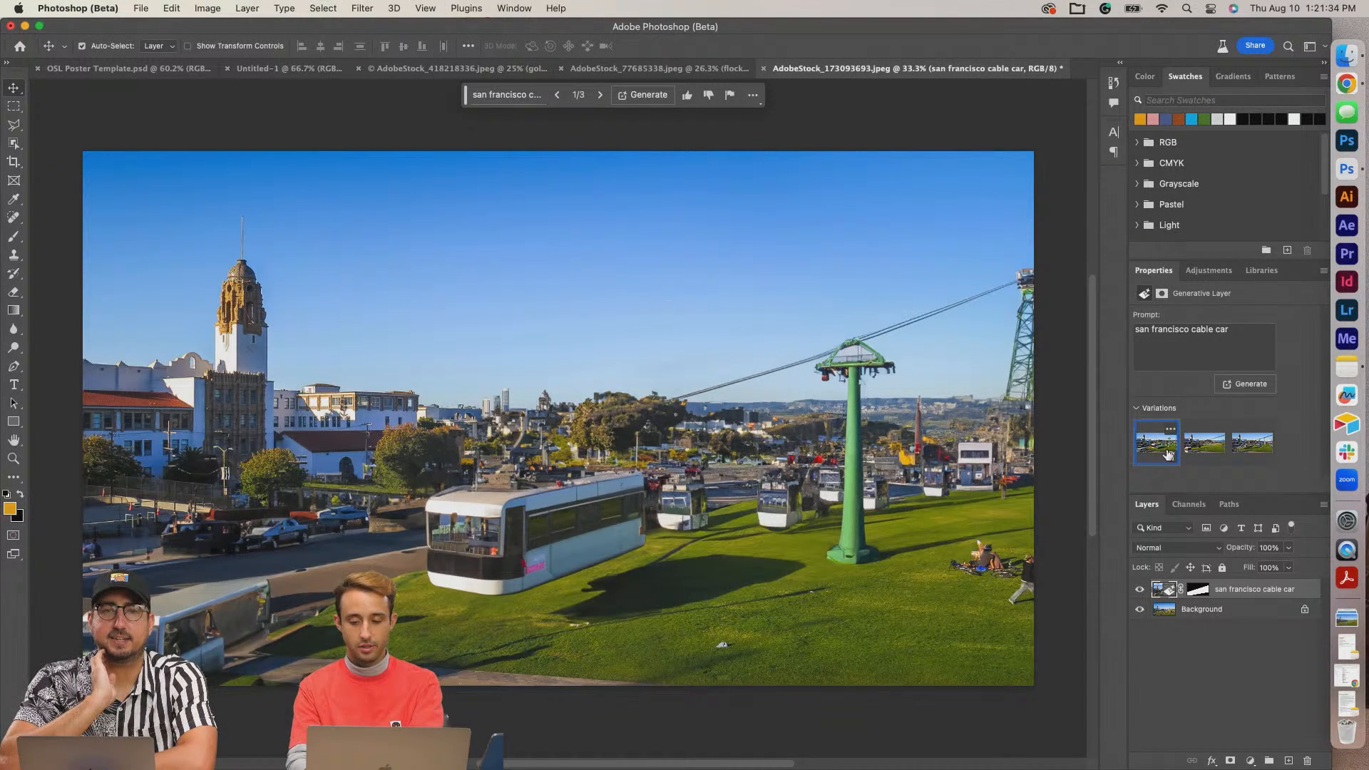
Compare the three cable car variations, ending on the first one.
click(1198, 446)
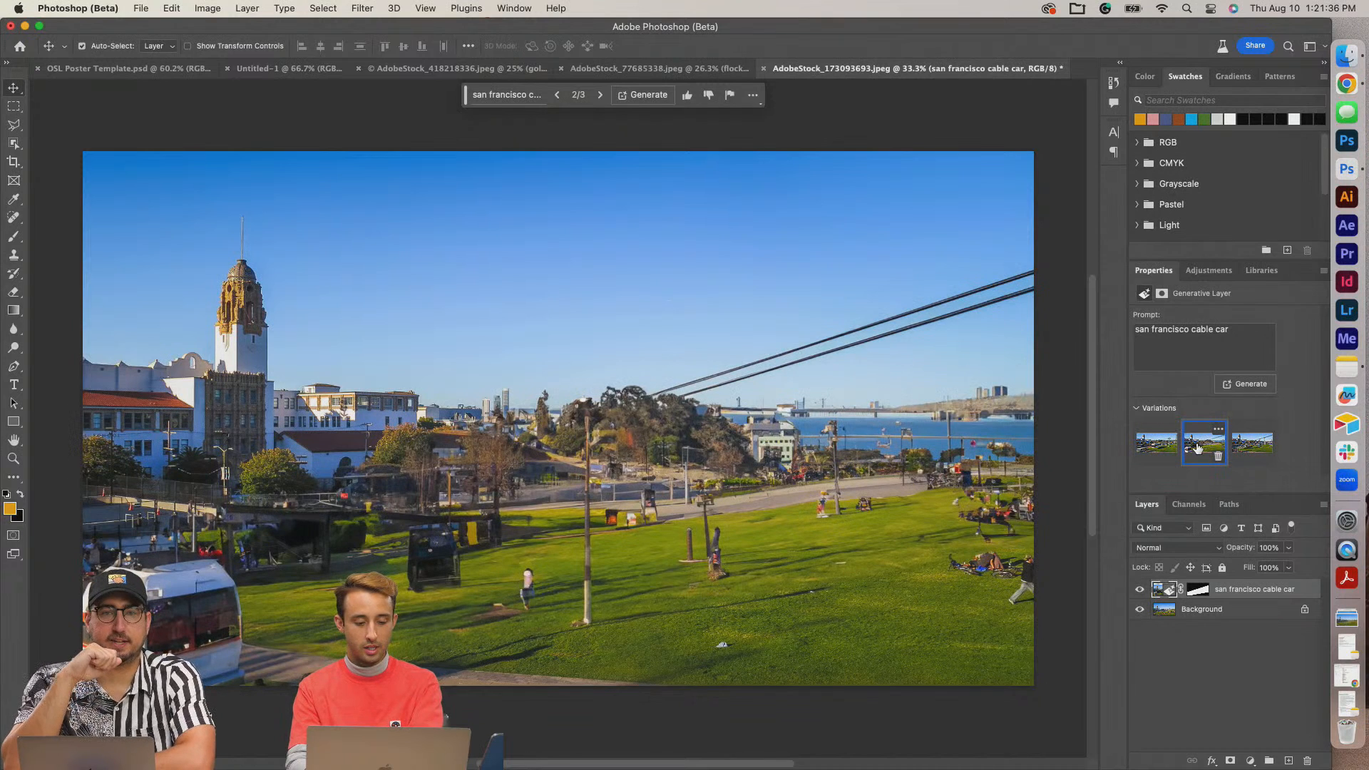
click(1260, 449)
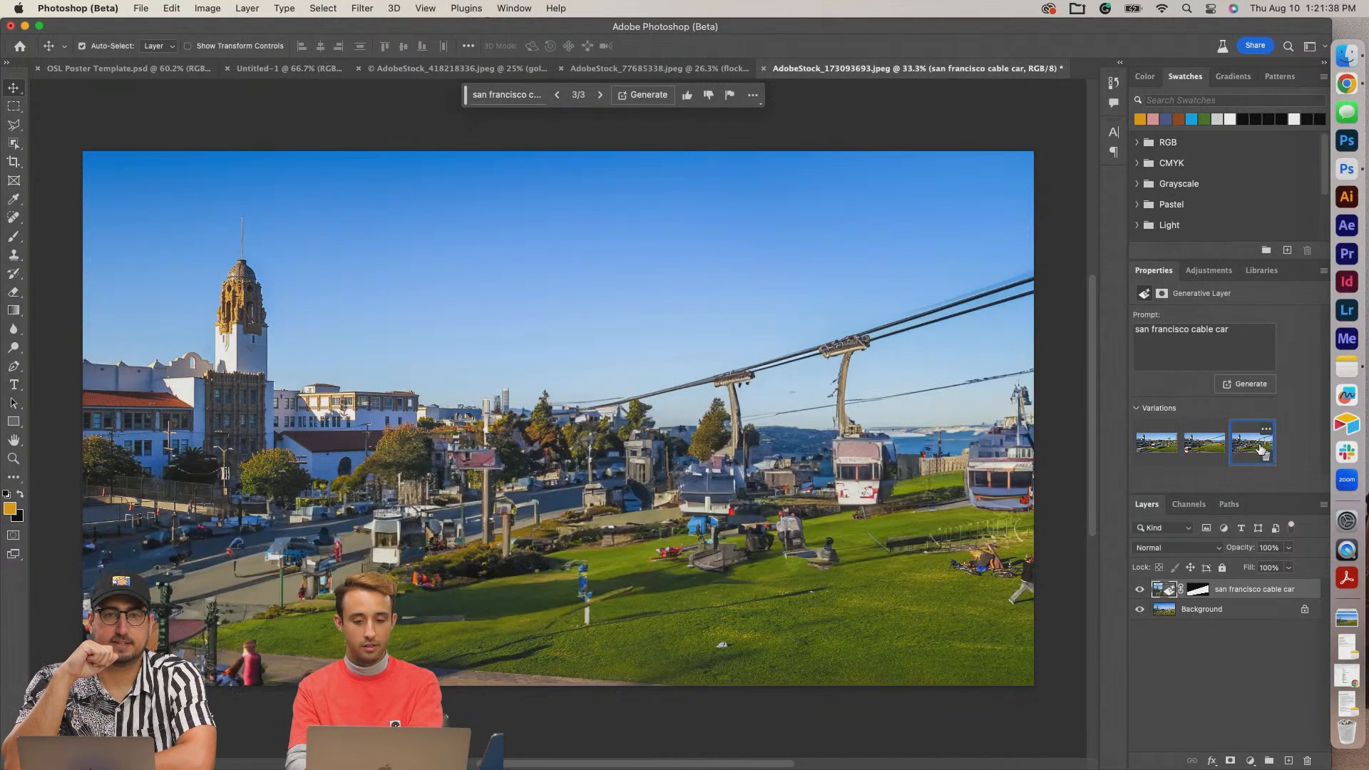
click(1161, 450)
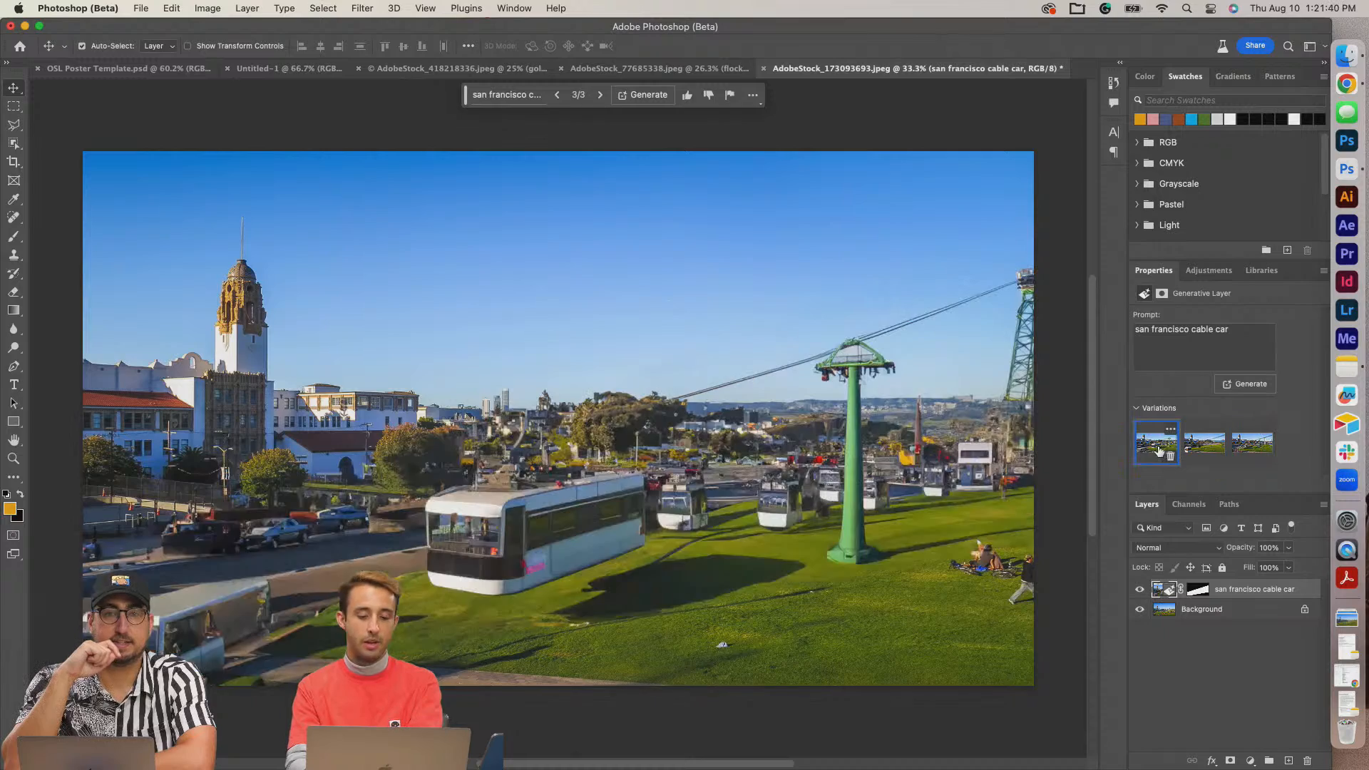
click(1245, 453)
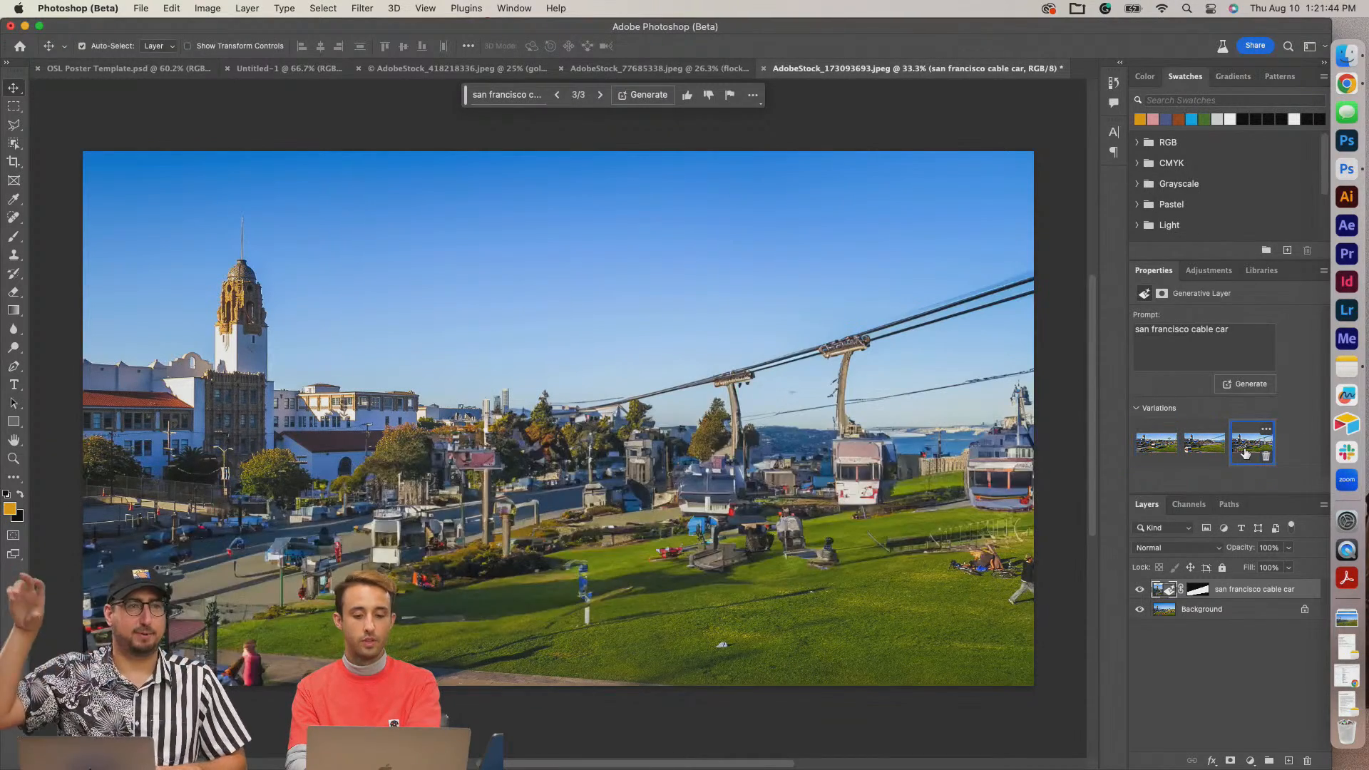
click(1158, 452)
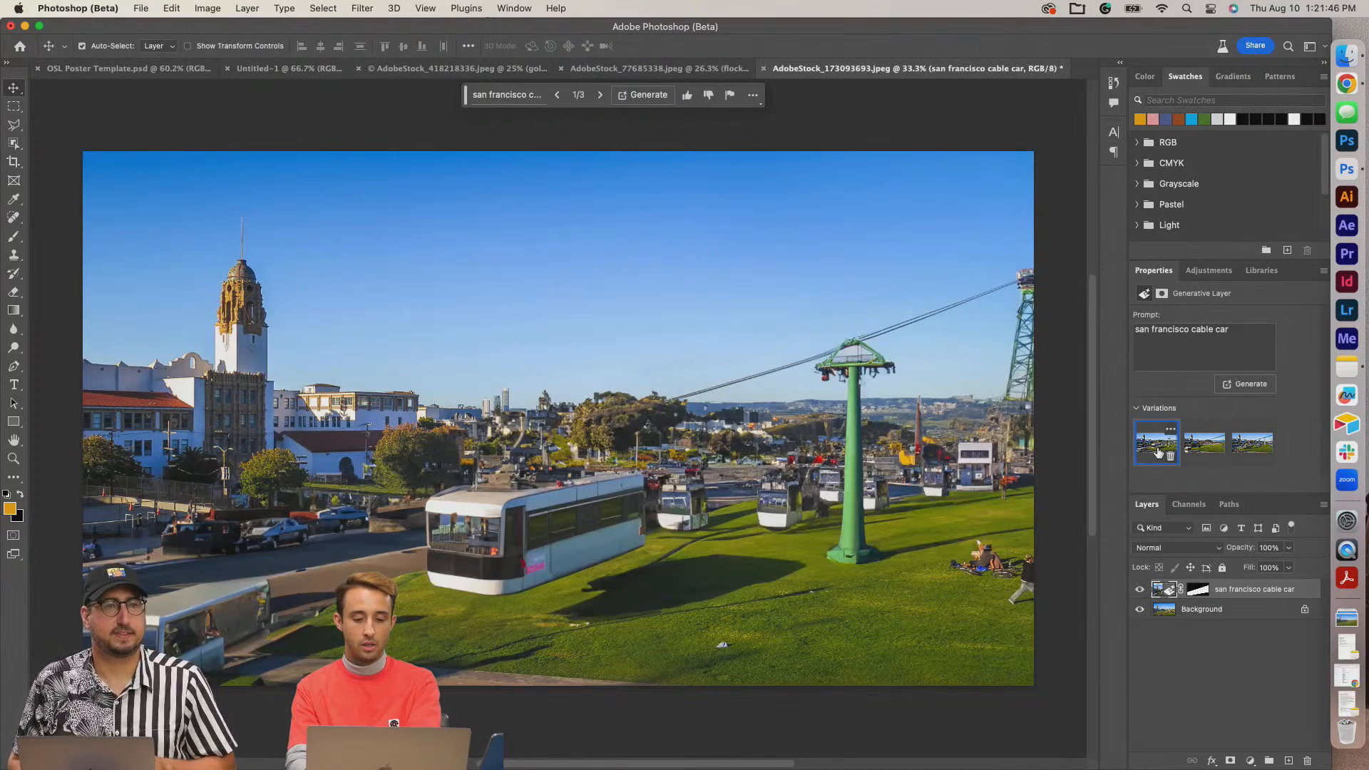
Change the generative layer's prompt to "san francisco street car" and generate new variations.
click(1242, 342)
key(BackSpace)
key(BackSpace)
key(BackSpace)
key(BackSpace)
key(BackSpace)
key(BackSpace)
key(BackSpace)
text(street)
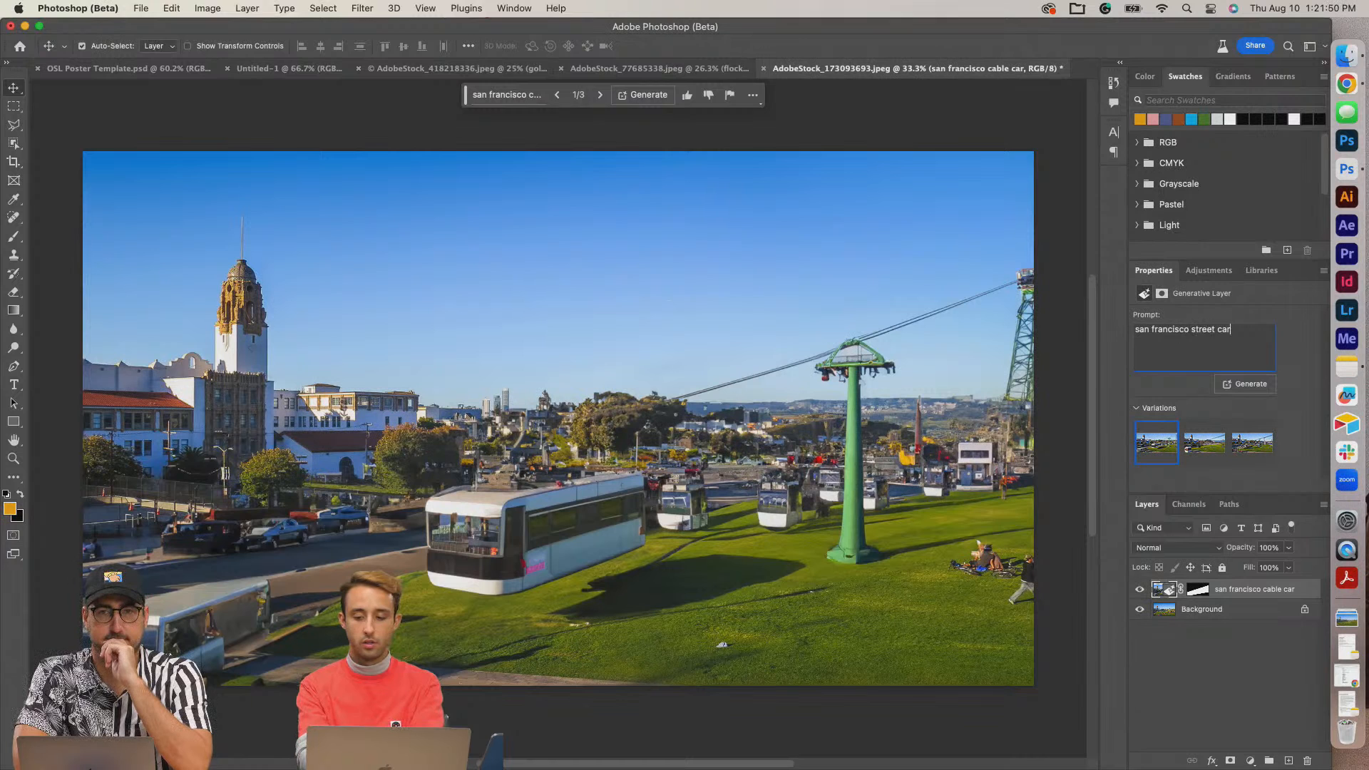
key(Return)
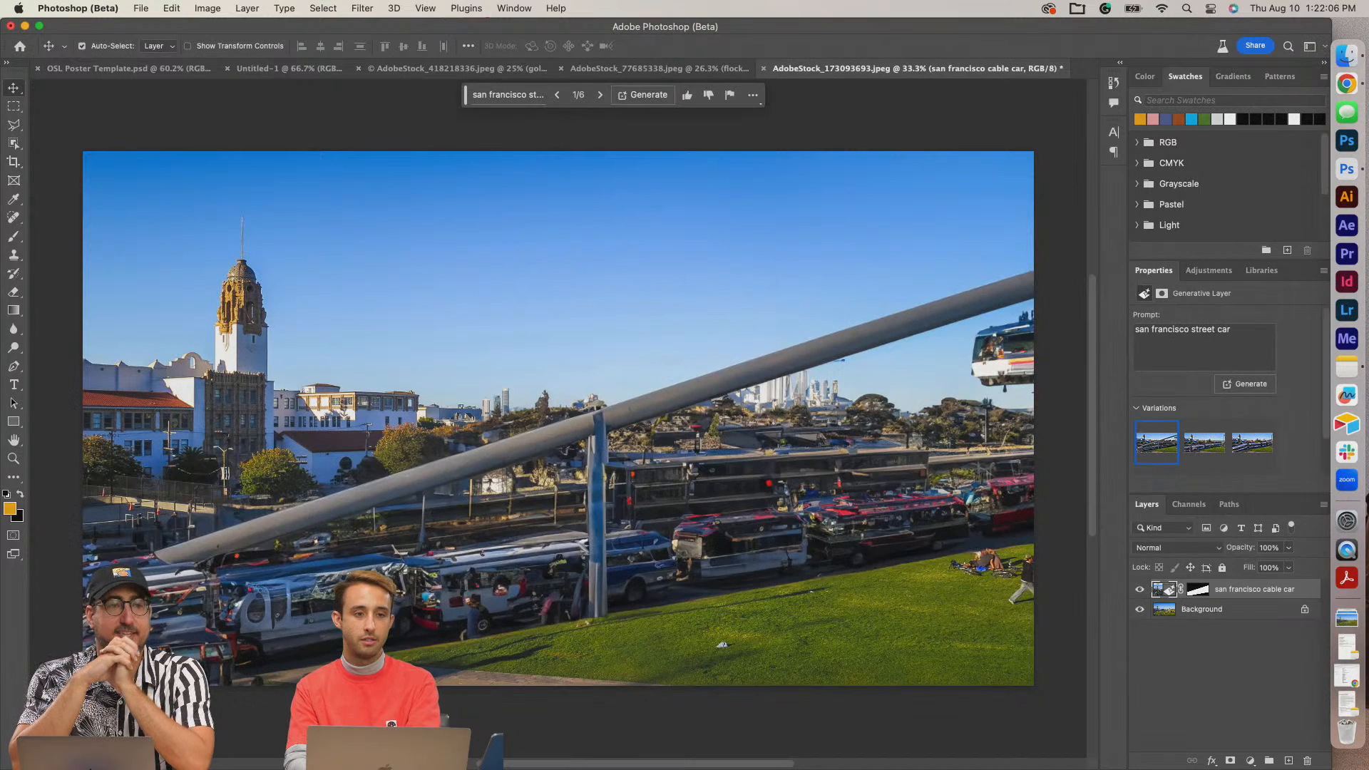
Compare the street car variations and choose the second one.
click(1195, 456)
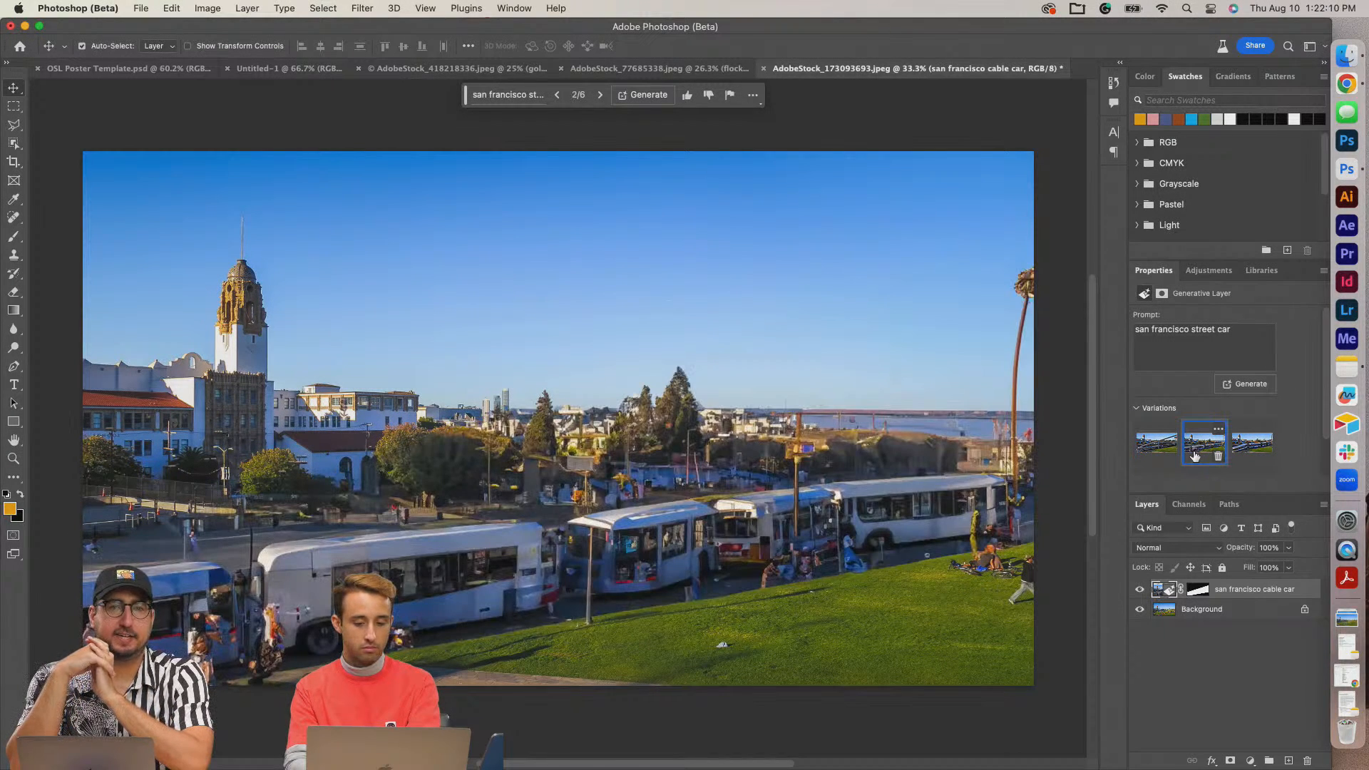
click(1247, 446)
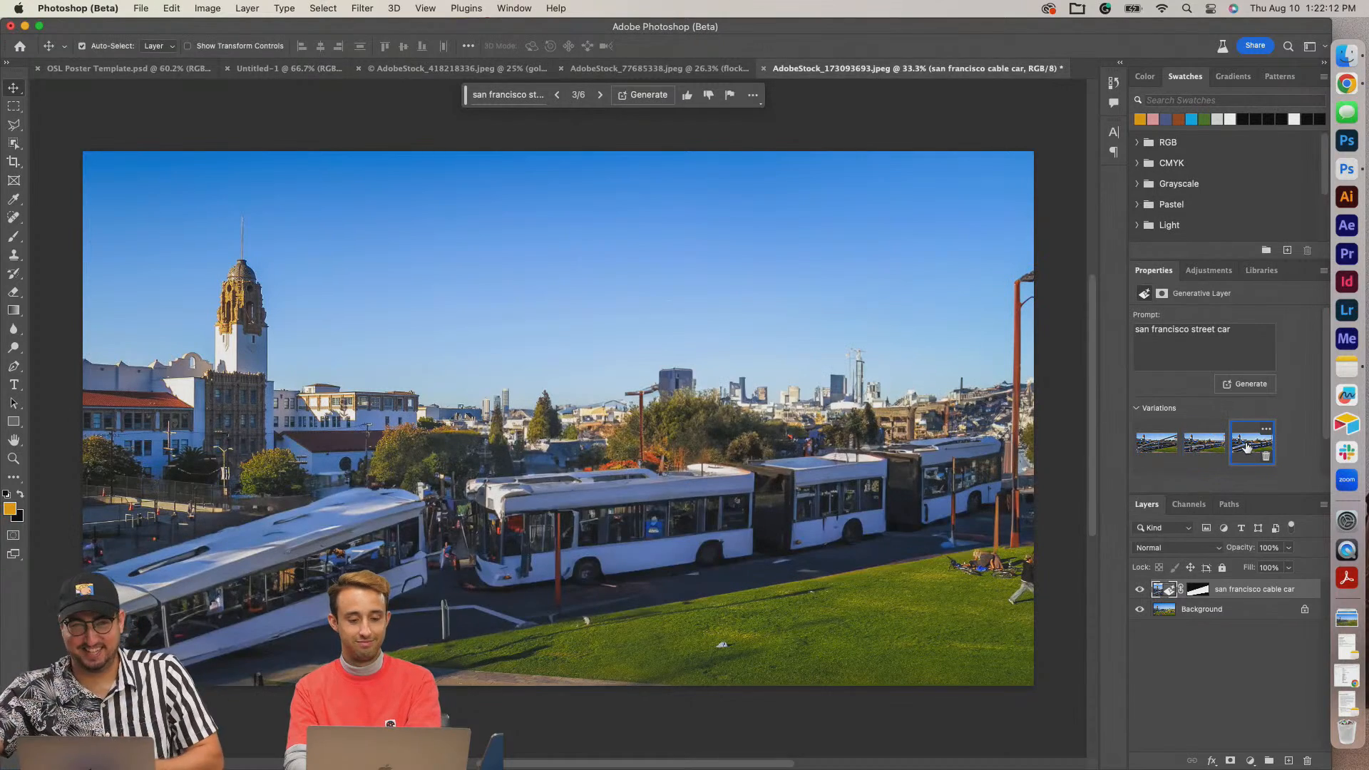
click(1210, 443)
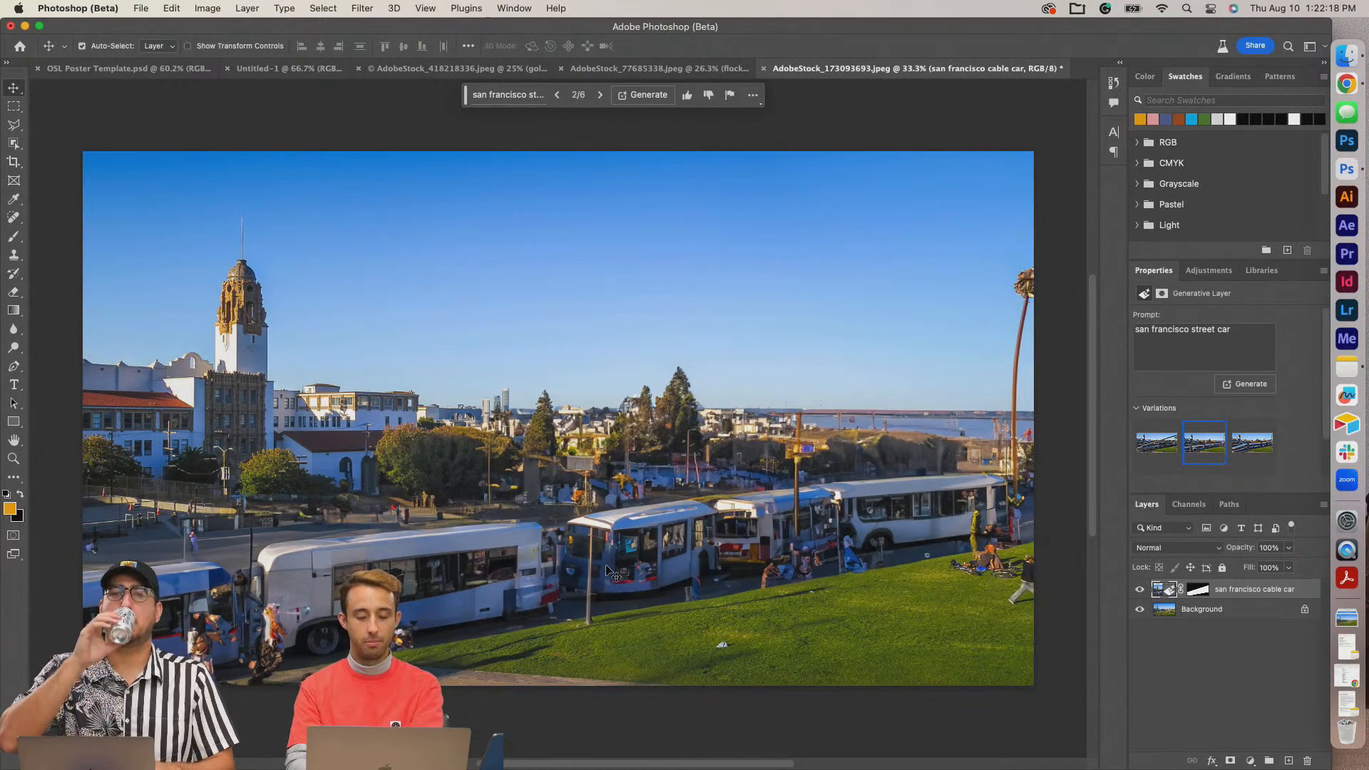
Hide the san francisco cable car layer and marquee-select the photo's upper-right sky and skyline down to the lawn on the Background layer.
click(1139, 590)
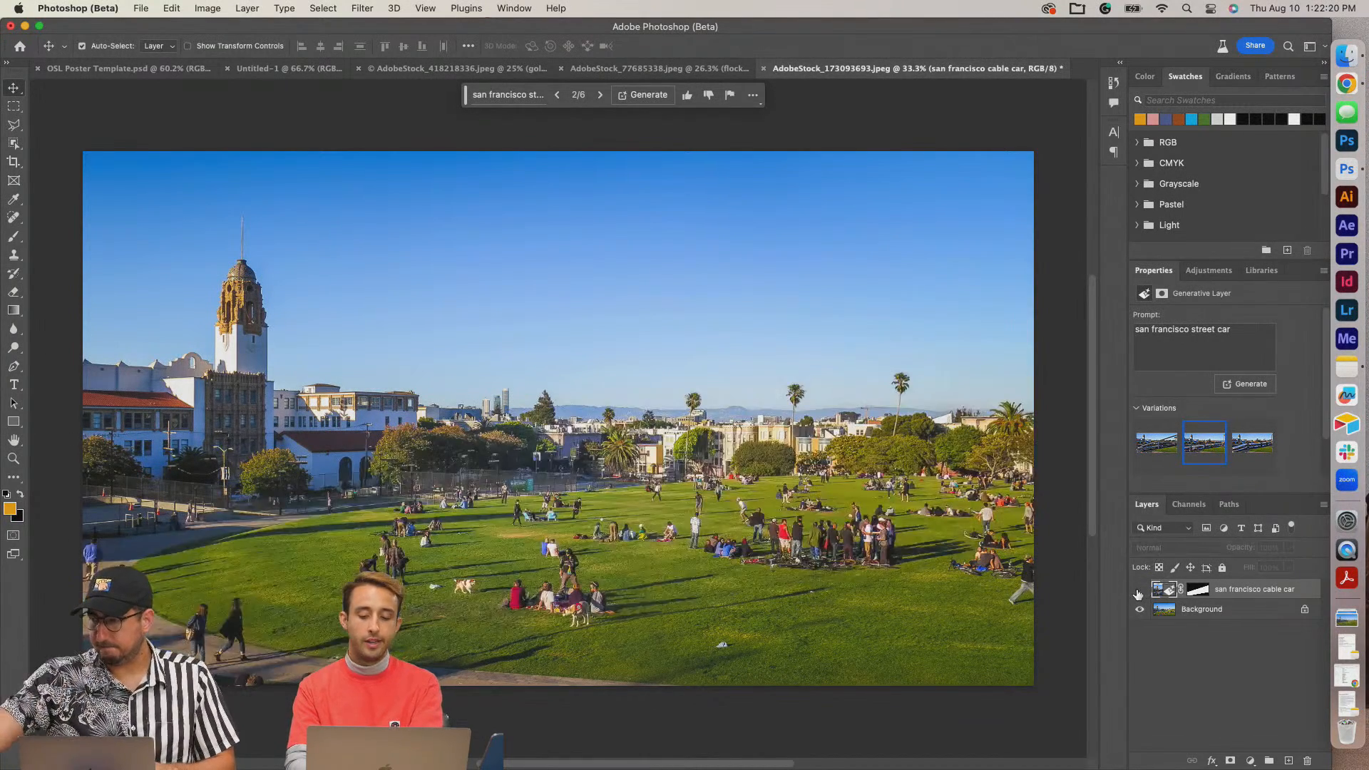
click(1218, 612)
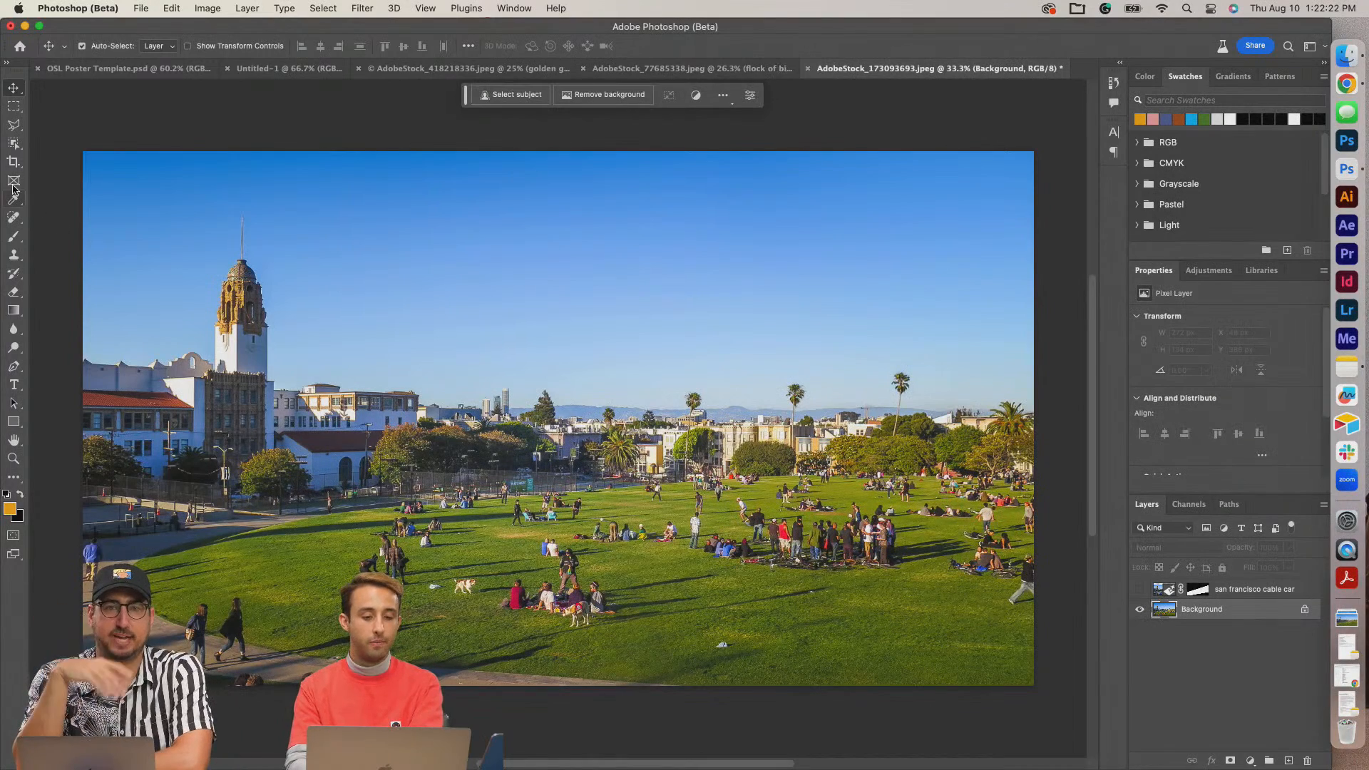
click(13, 105)
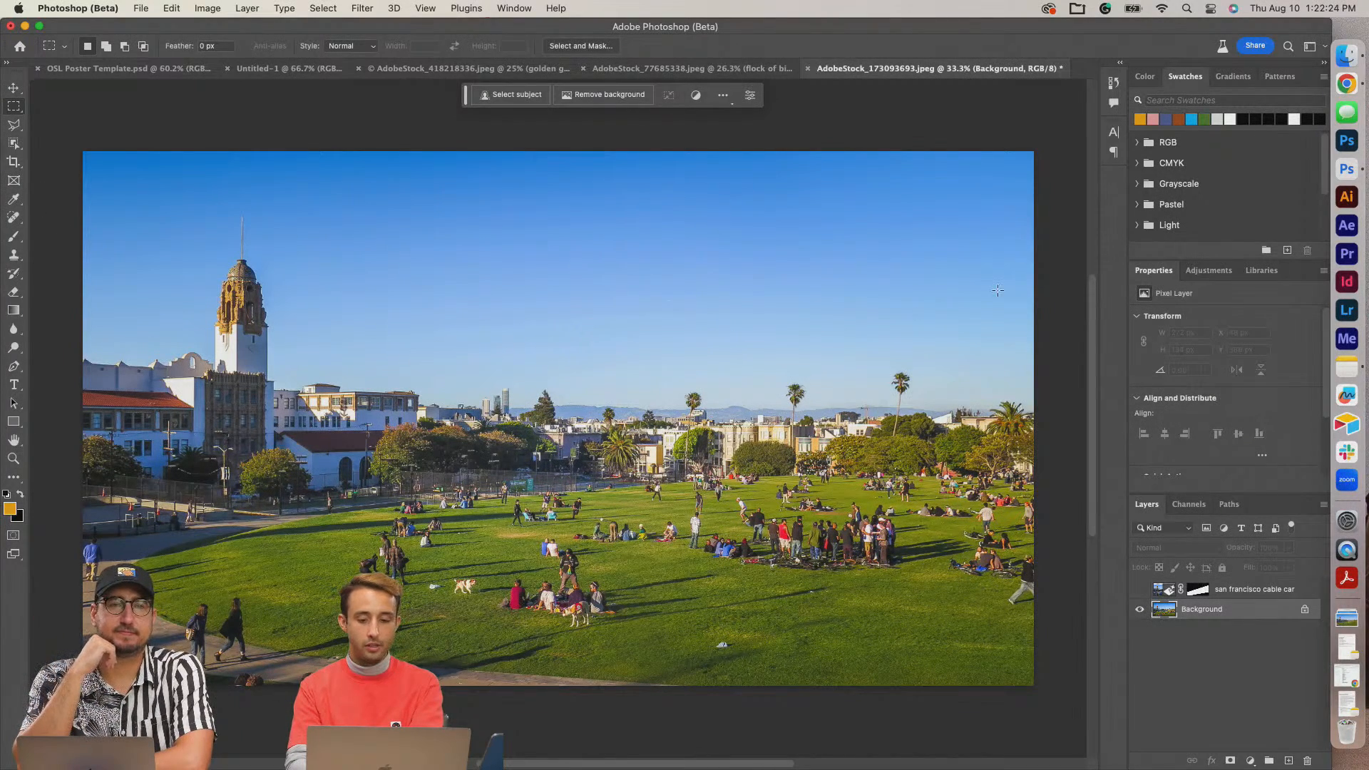
drag(1040, 229, 486, 519)
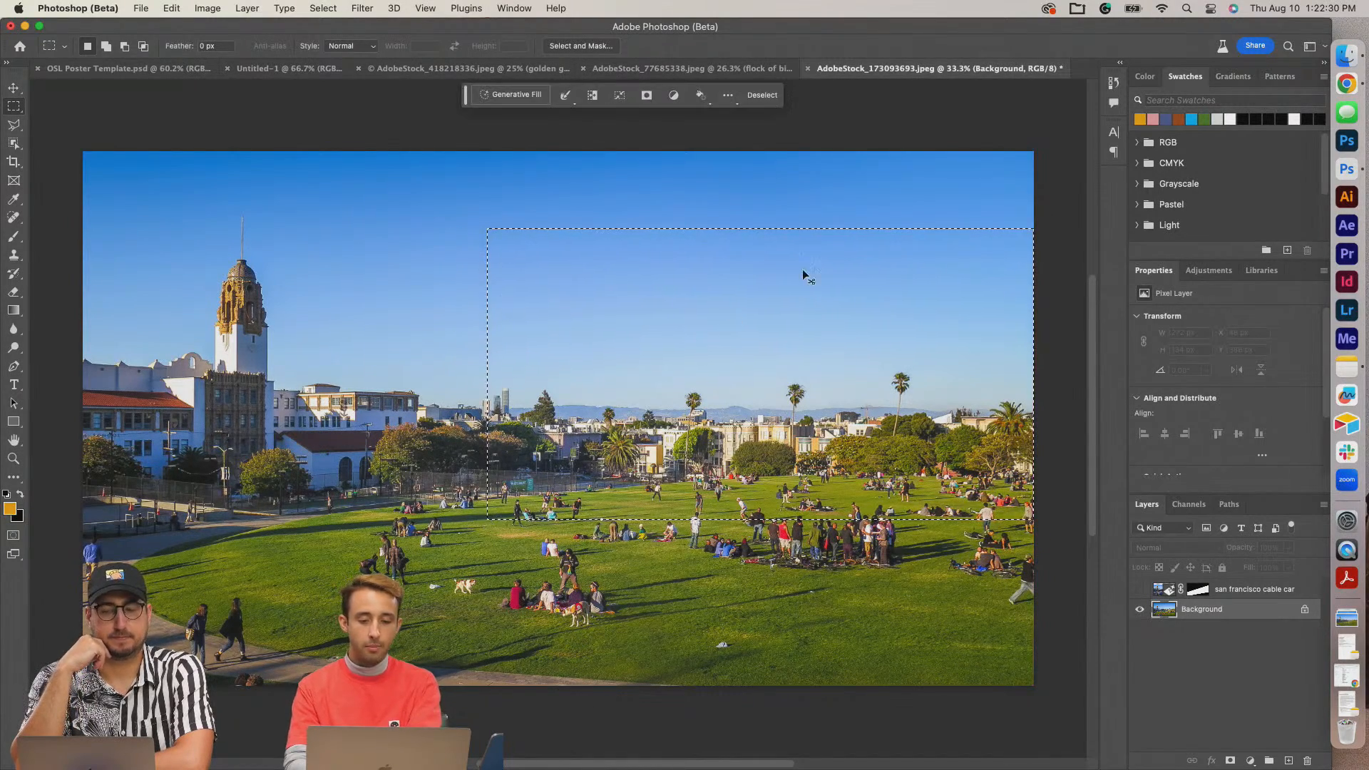
key(super+d)
drag(1034, 151, 495, 511)
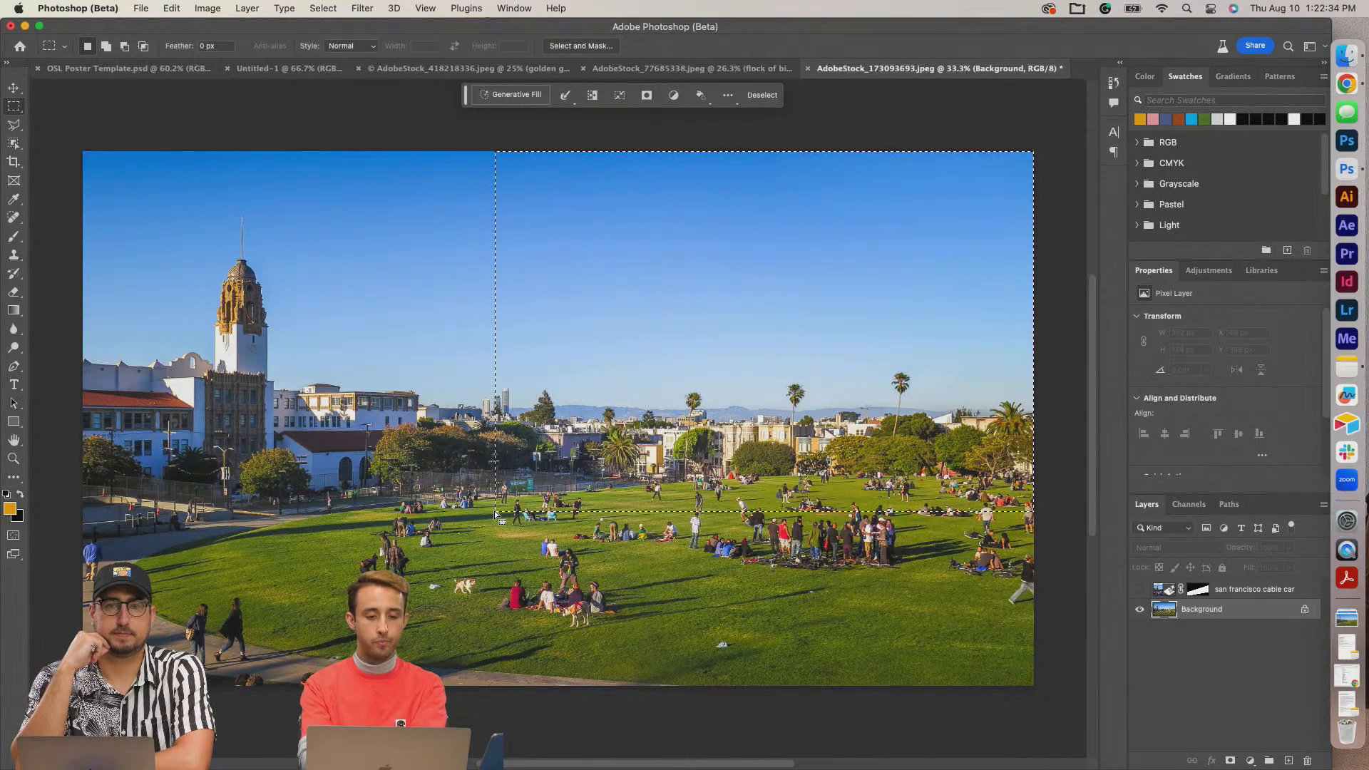
Generate a "concert stage" in the selected area with Generative Fill and show the second variation.
click(511, 94)
text(c)
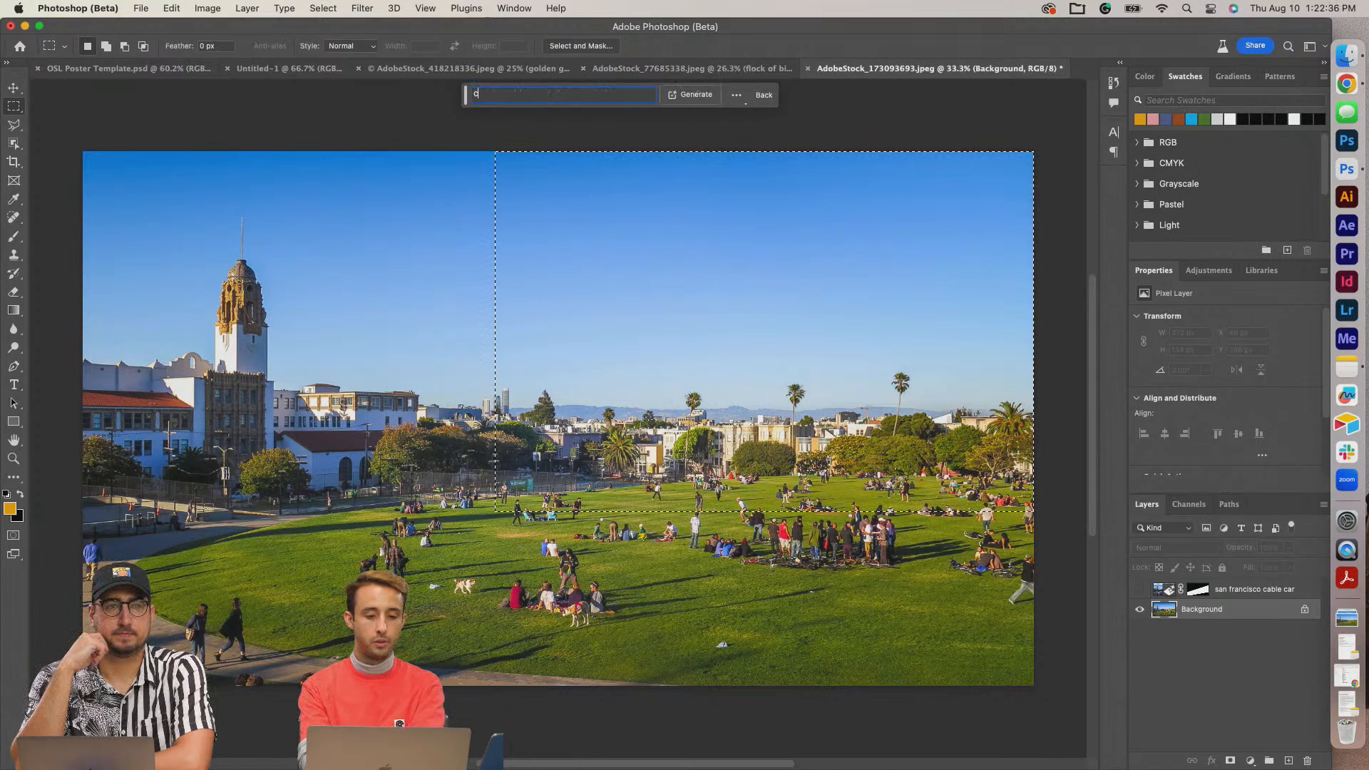
text(oncert stage)
key(Return)
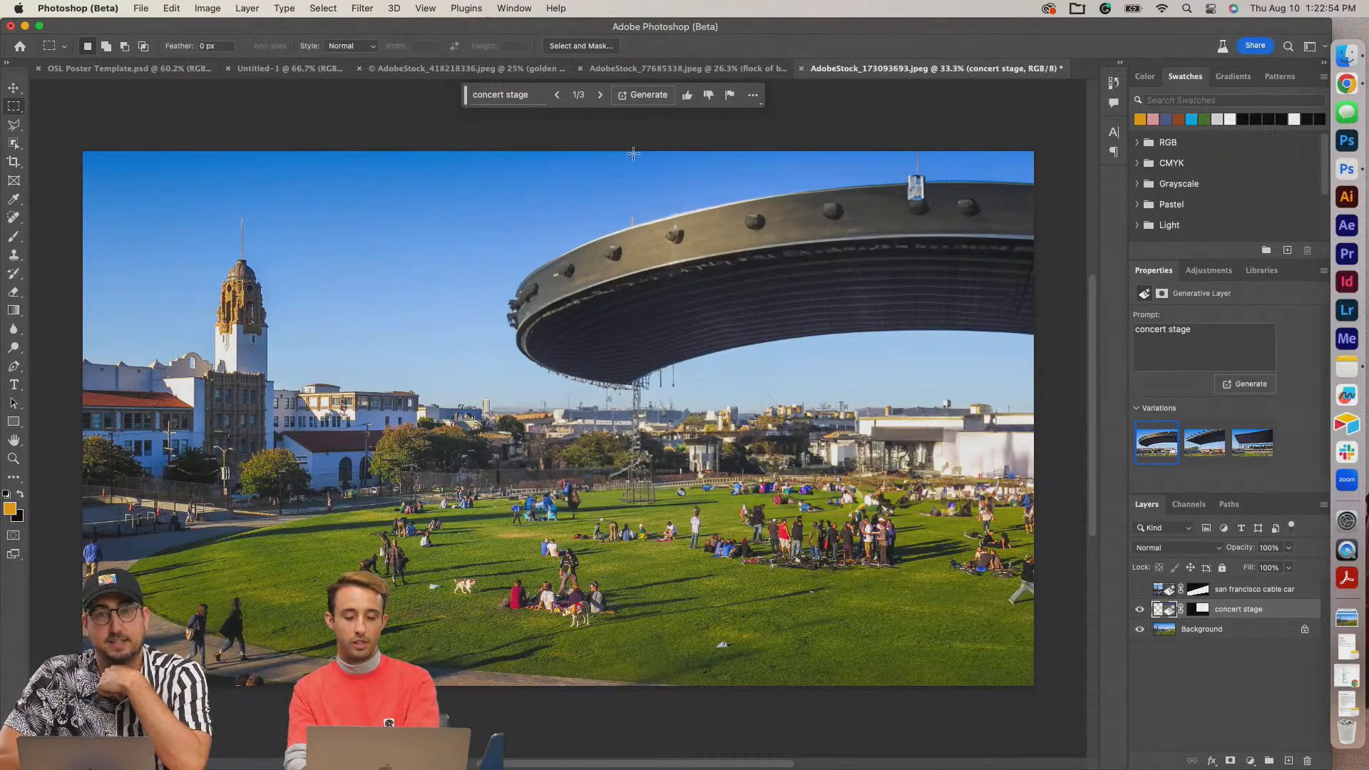
click(1207, 444)
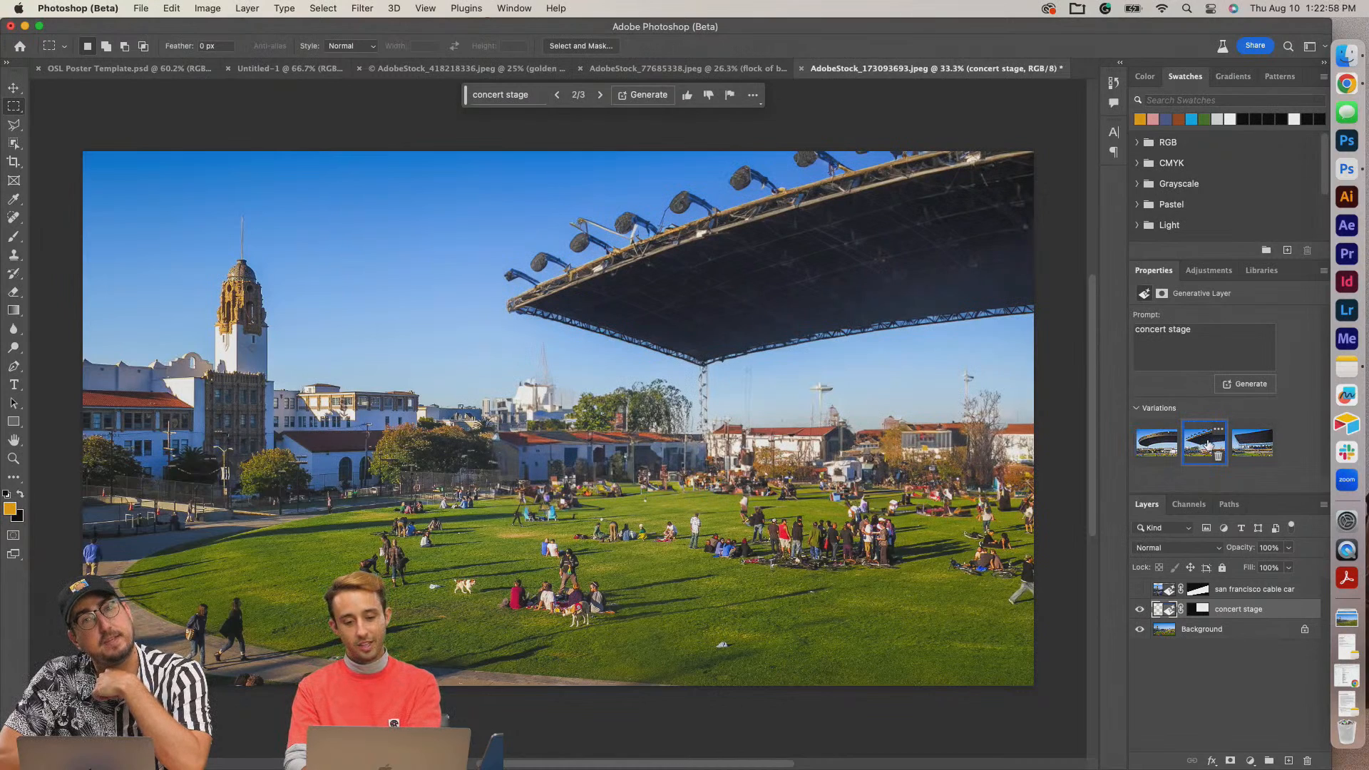
Compare the second and third concert stage variations and generate more variations from the same prompt.
click(1252, 443)
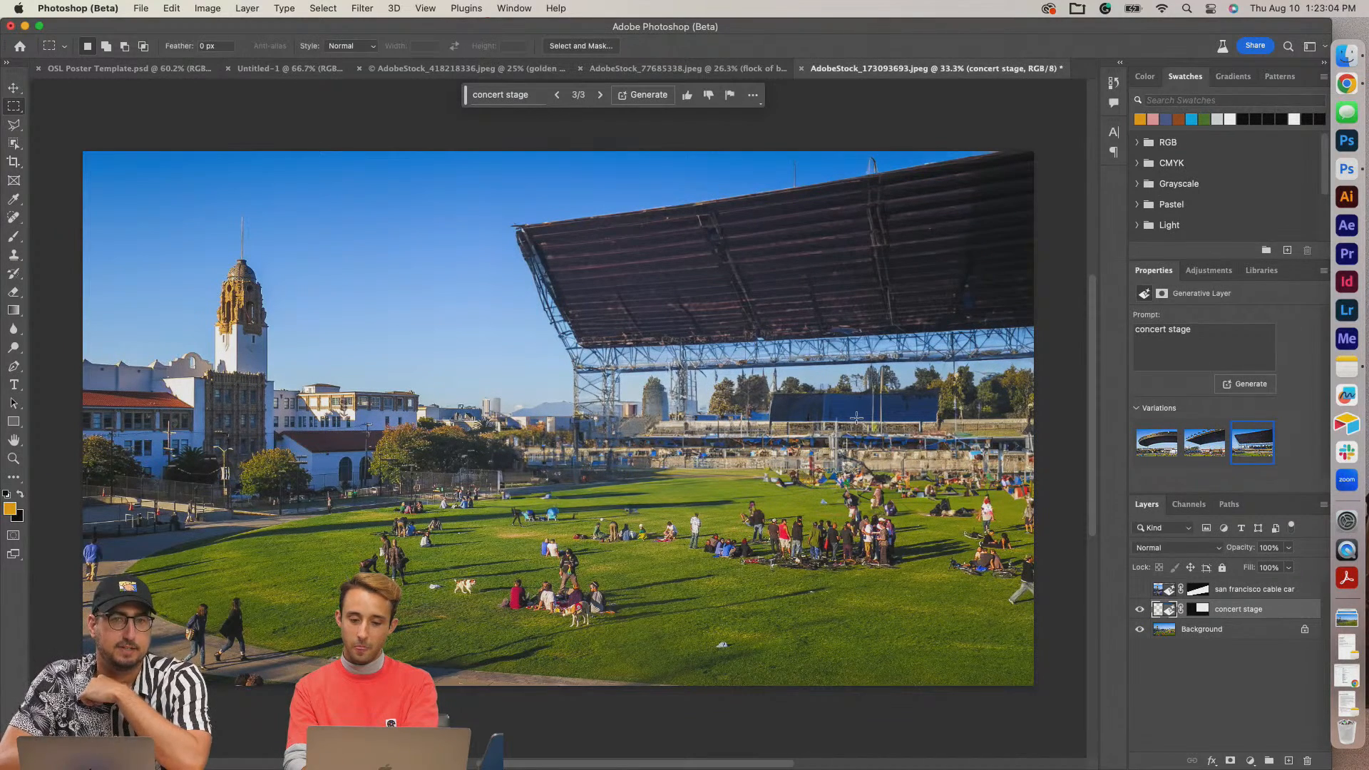
click(1204, 452)
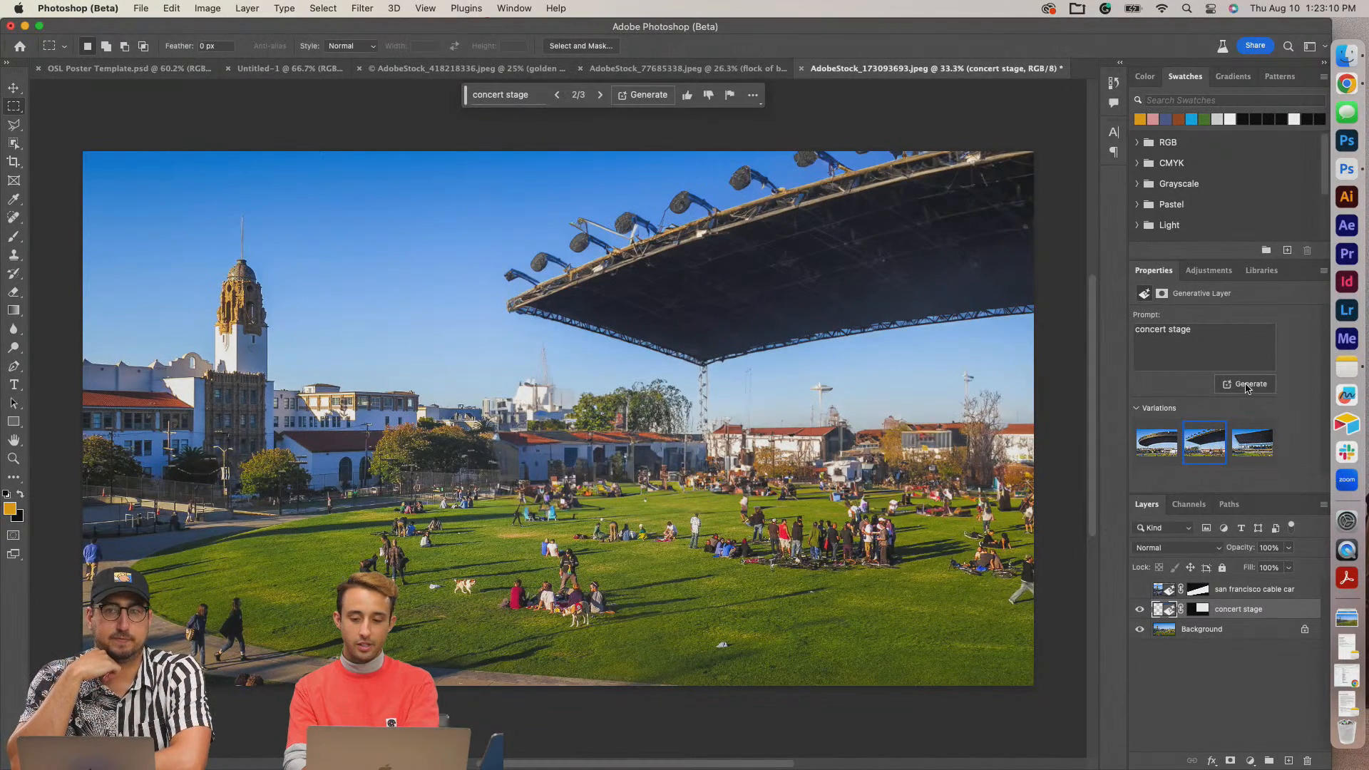
click(1251, 438)
click(1241, 386)
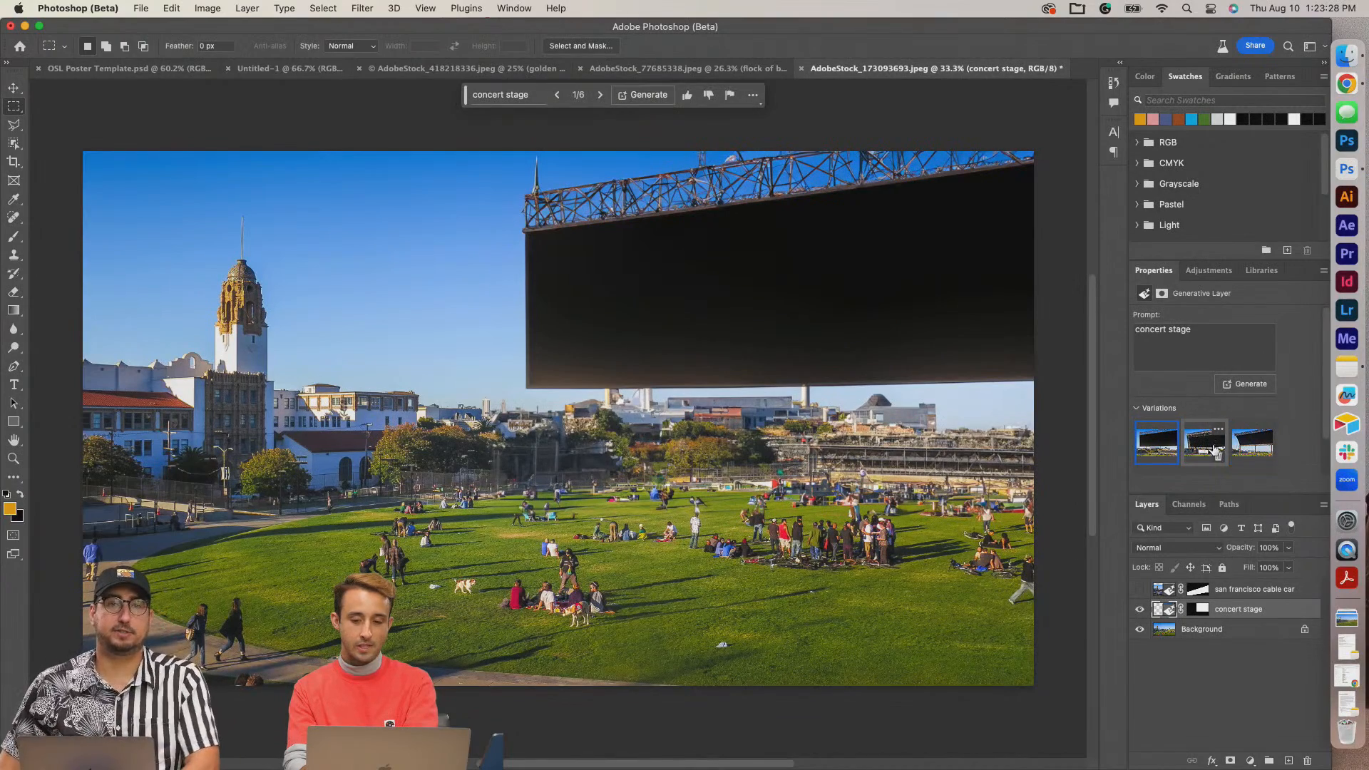
Compare the newly generated concert stage variations and choose the second one.
click(1204, 447)
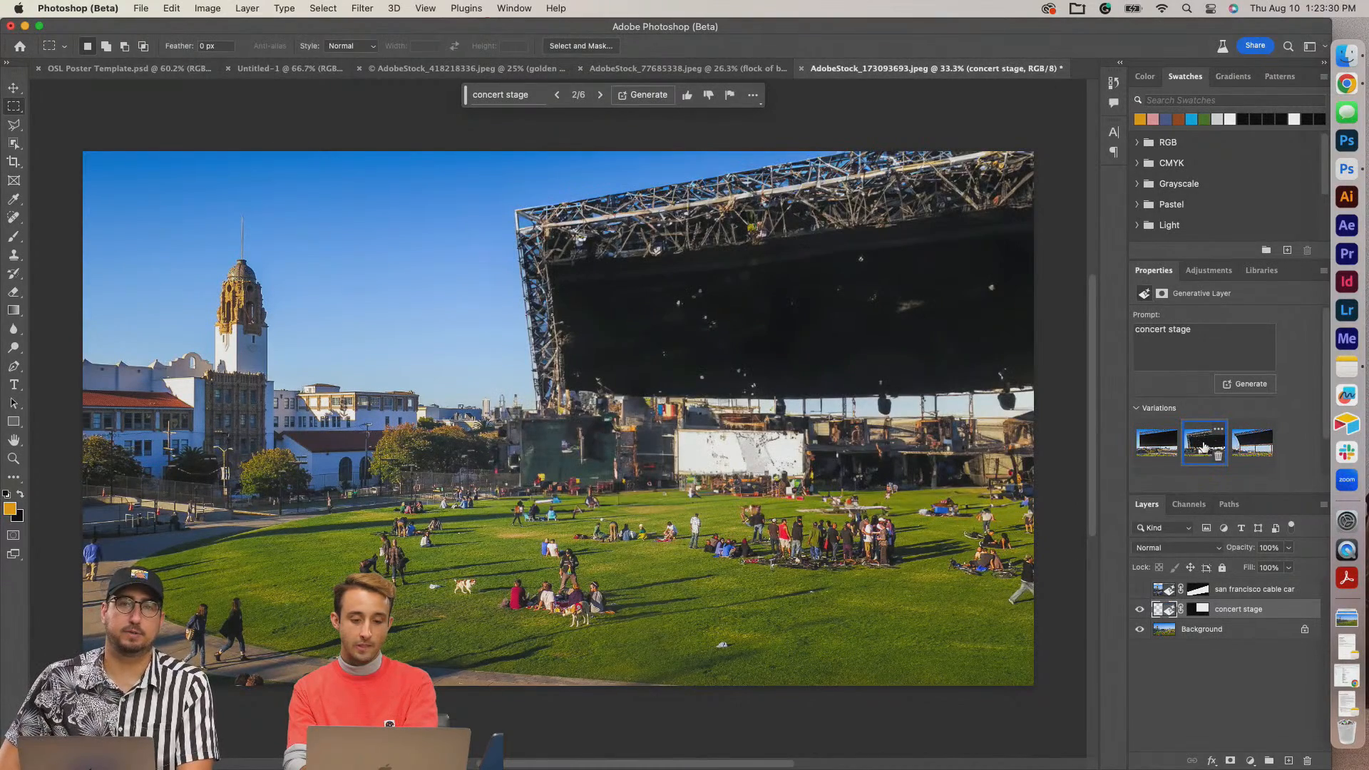
click(1248, 449)
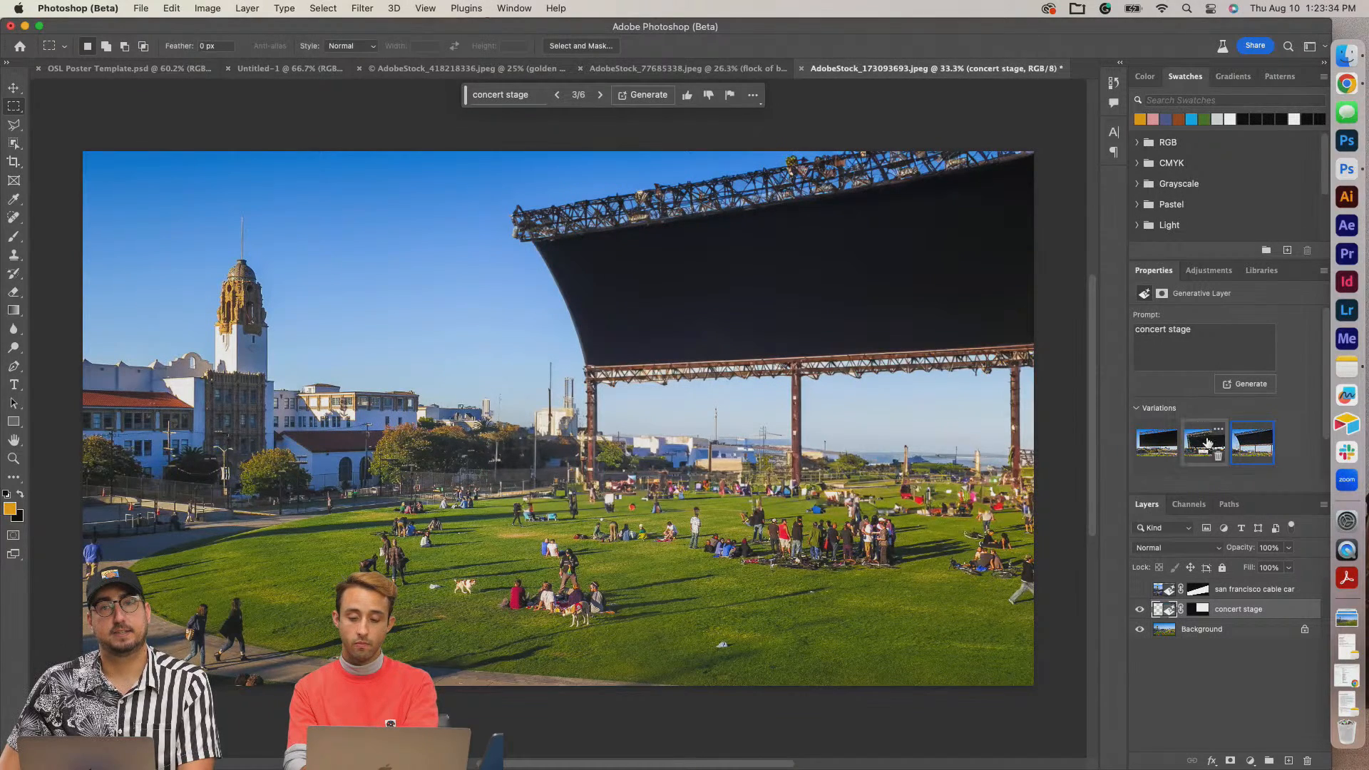
click(1207, 444)
click(1158, 442)
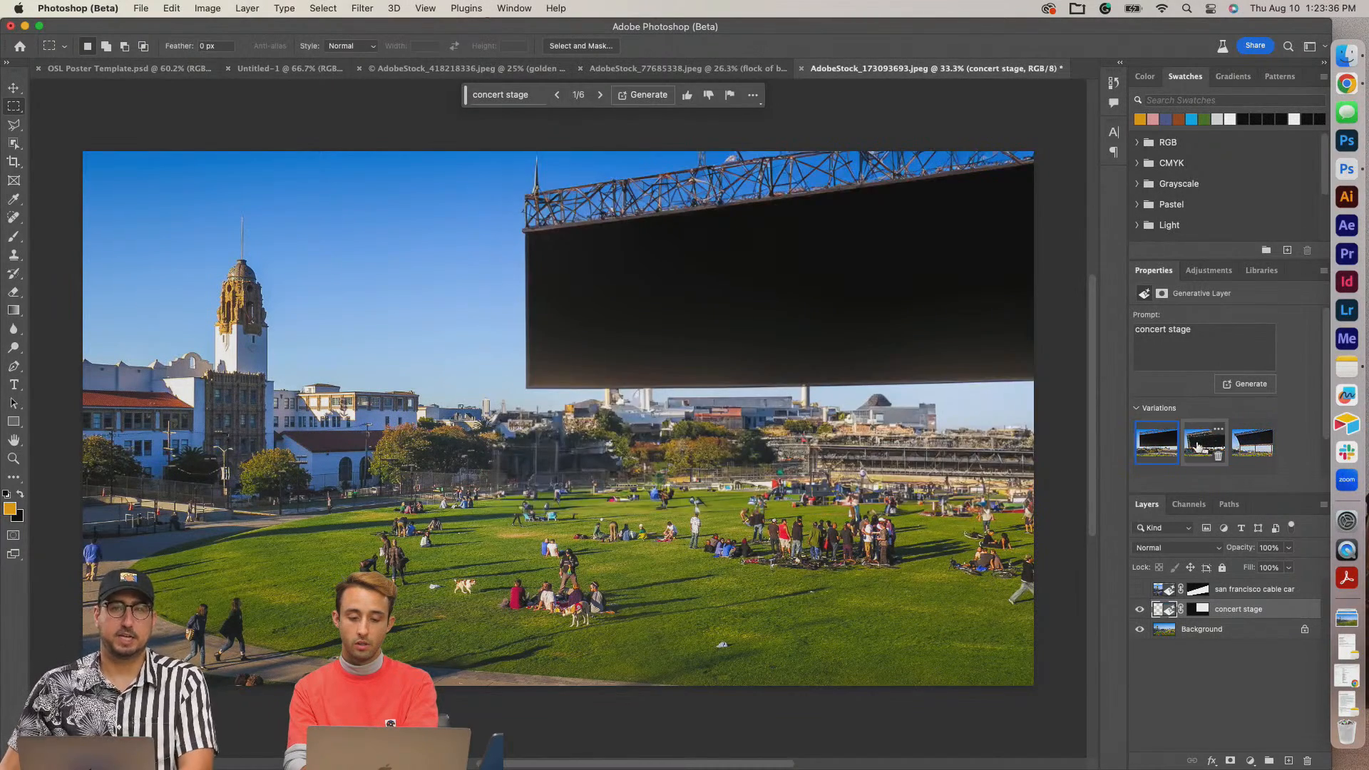
click(1199, 446)
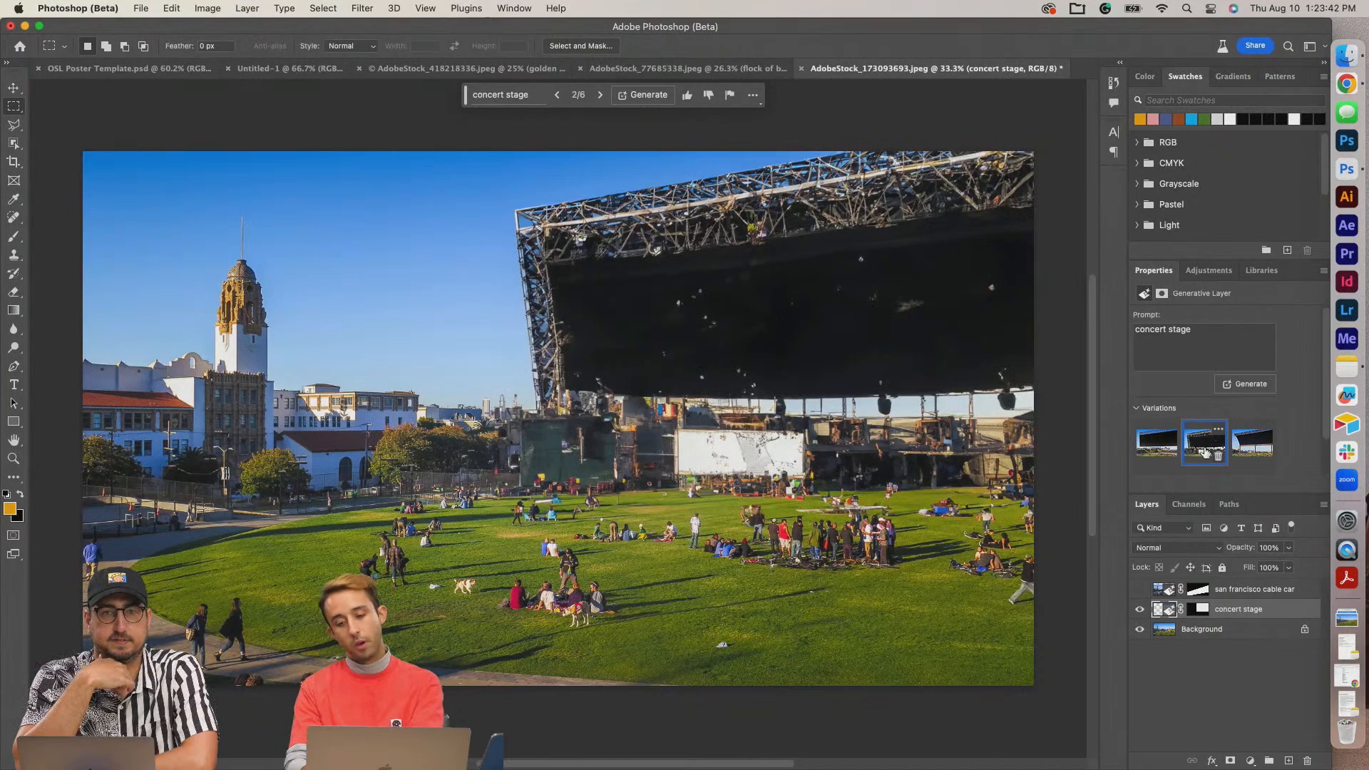
Marquee-select a small upright area of empty lawn near the walkway and generate a "golden fire hyrant" there with Generative Fill.
scroll(711, 405, down, 2)
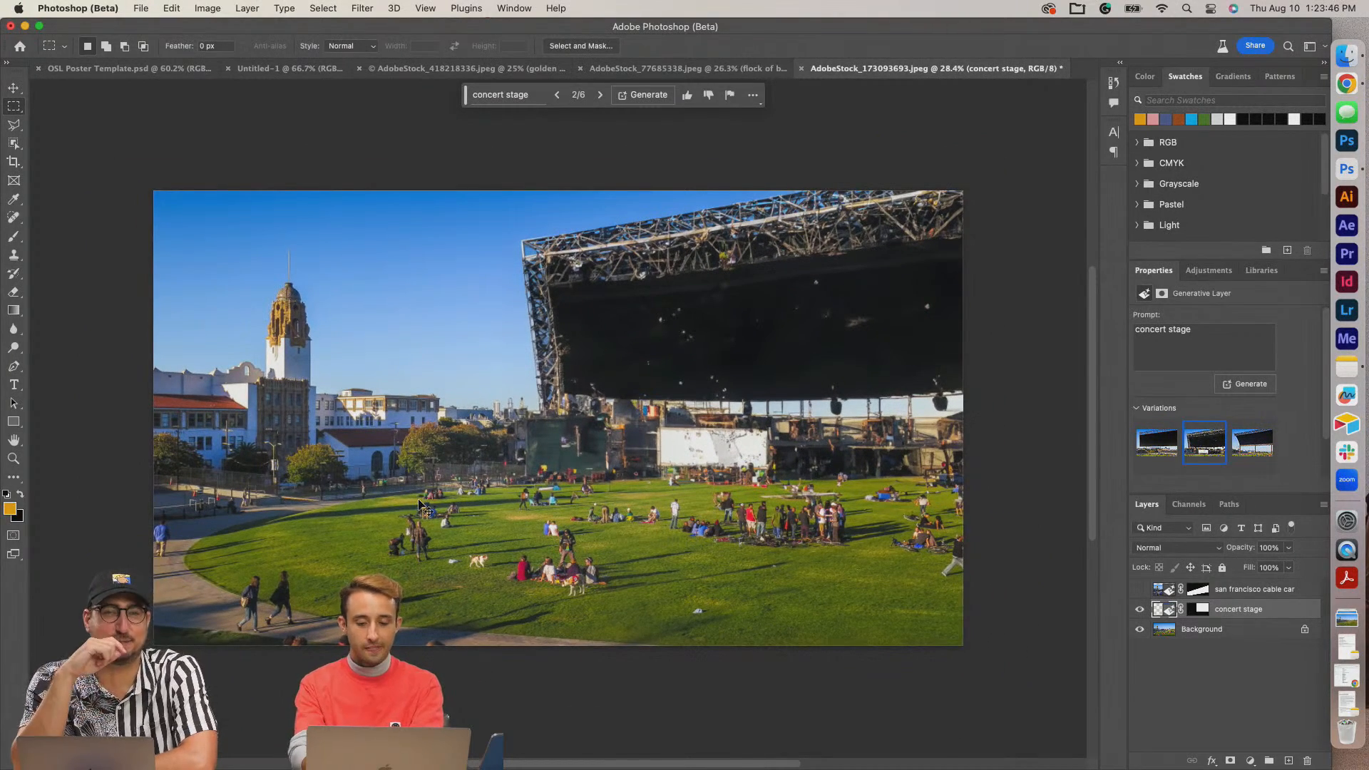
key(super+plus)
key(super+plus)
key(super+minus)
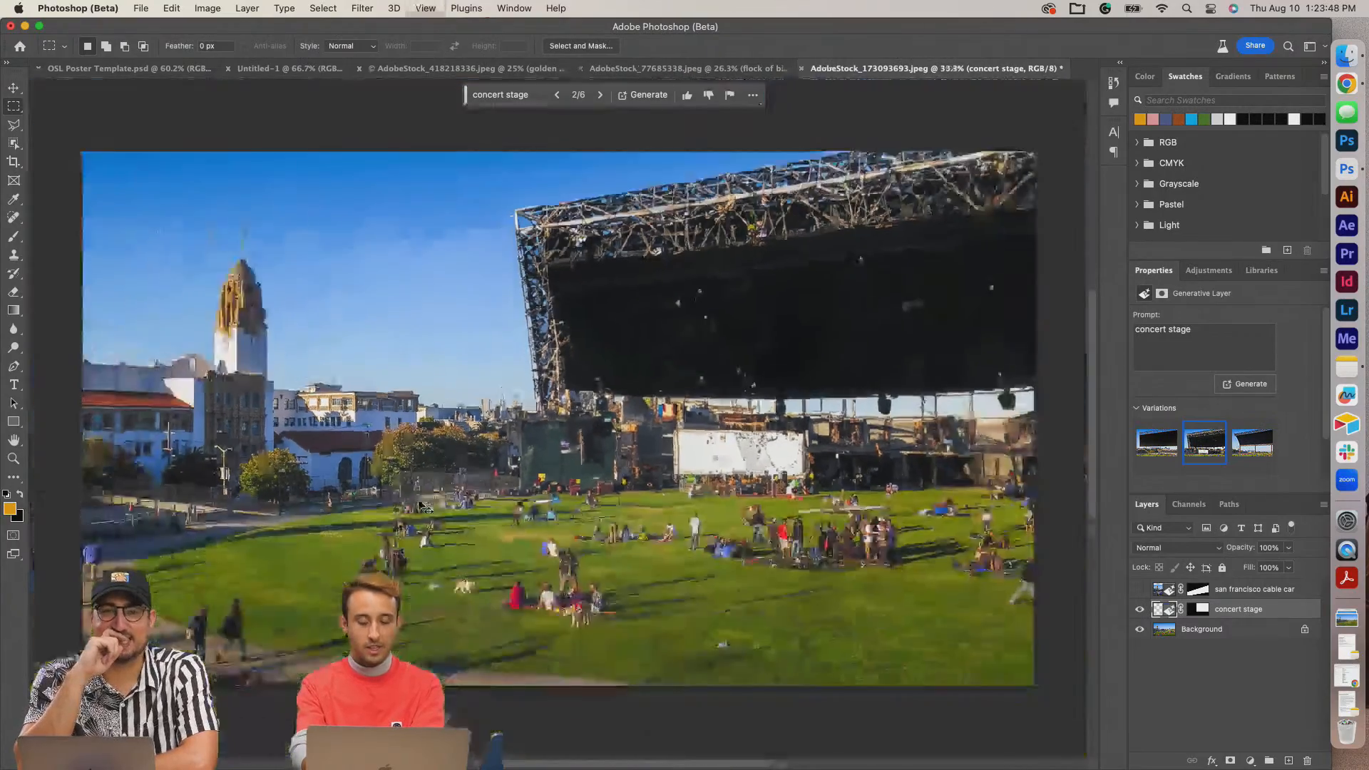
key(super+plus)
key(super+plus)
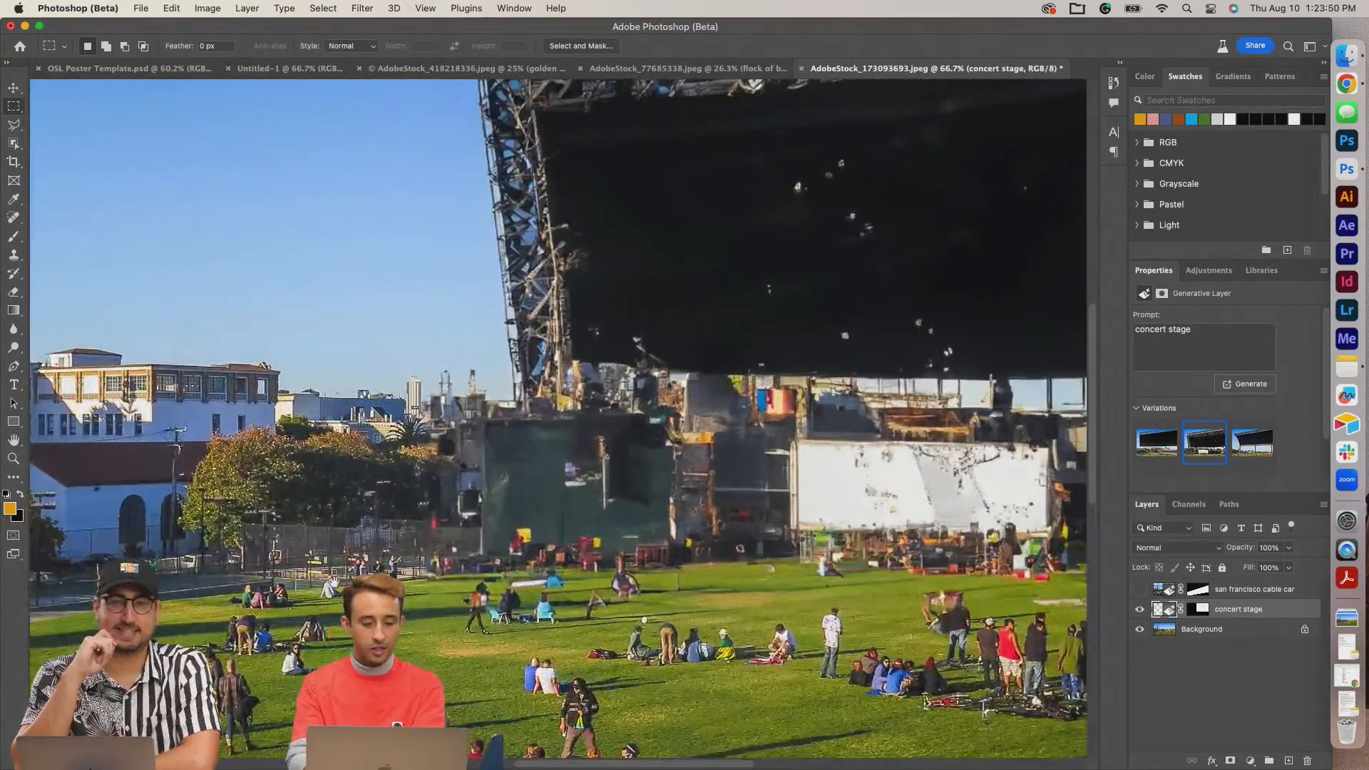
drag(333, 585, 762, 291)
key(super+plus)
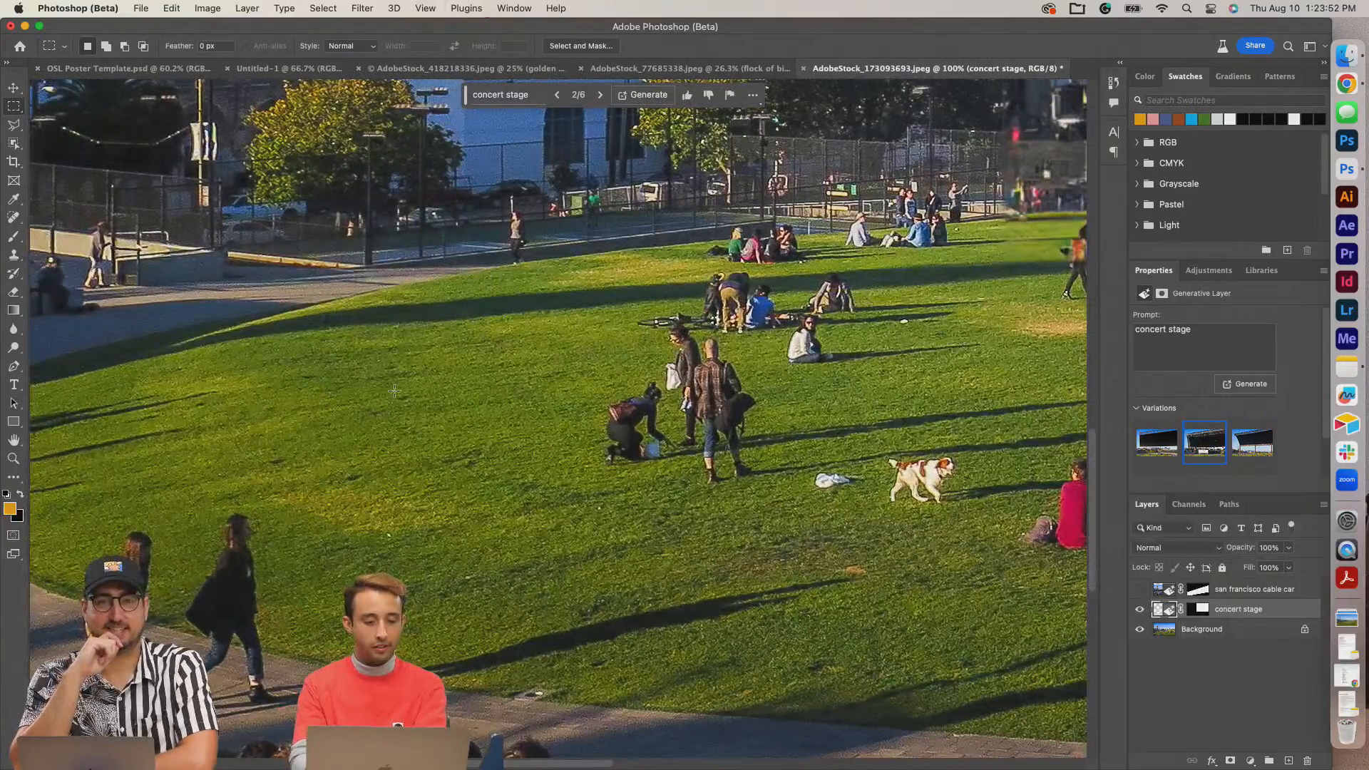
drag(379, 365, 415, 413)
drag(455, 489, 459, 504)
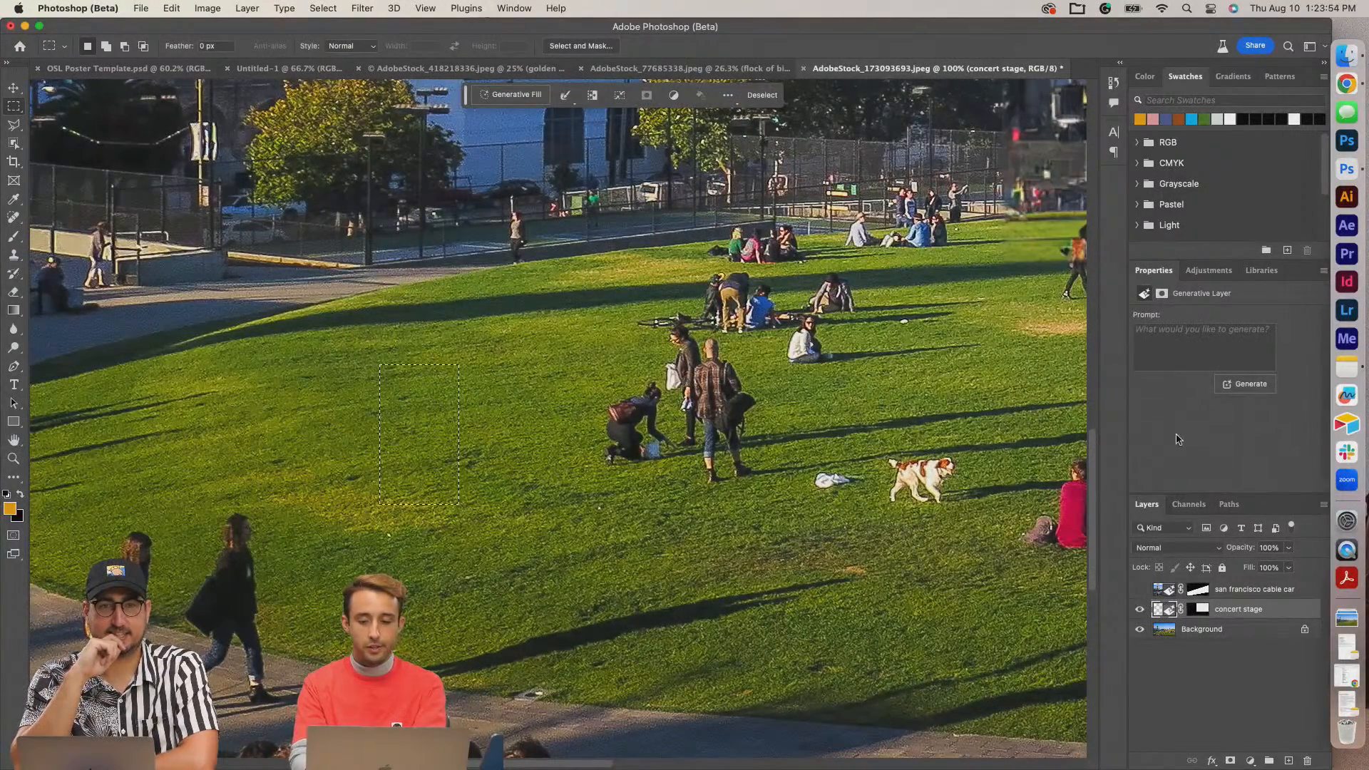
click(1190, 347)
text(golden fire hyrant)
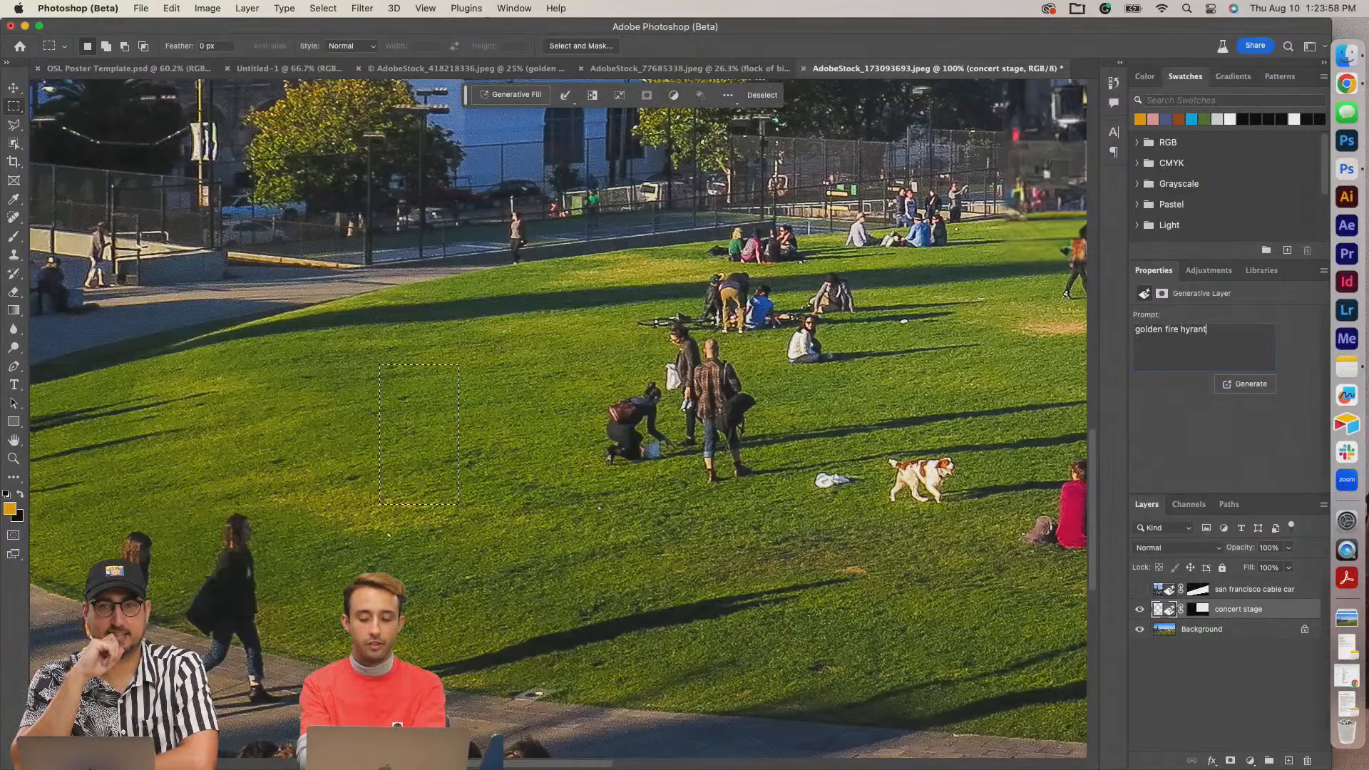
key(Return)
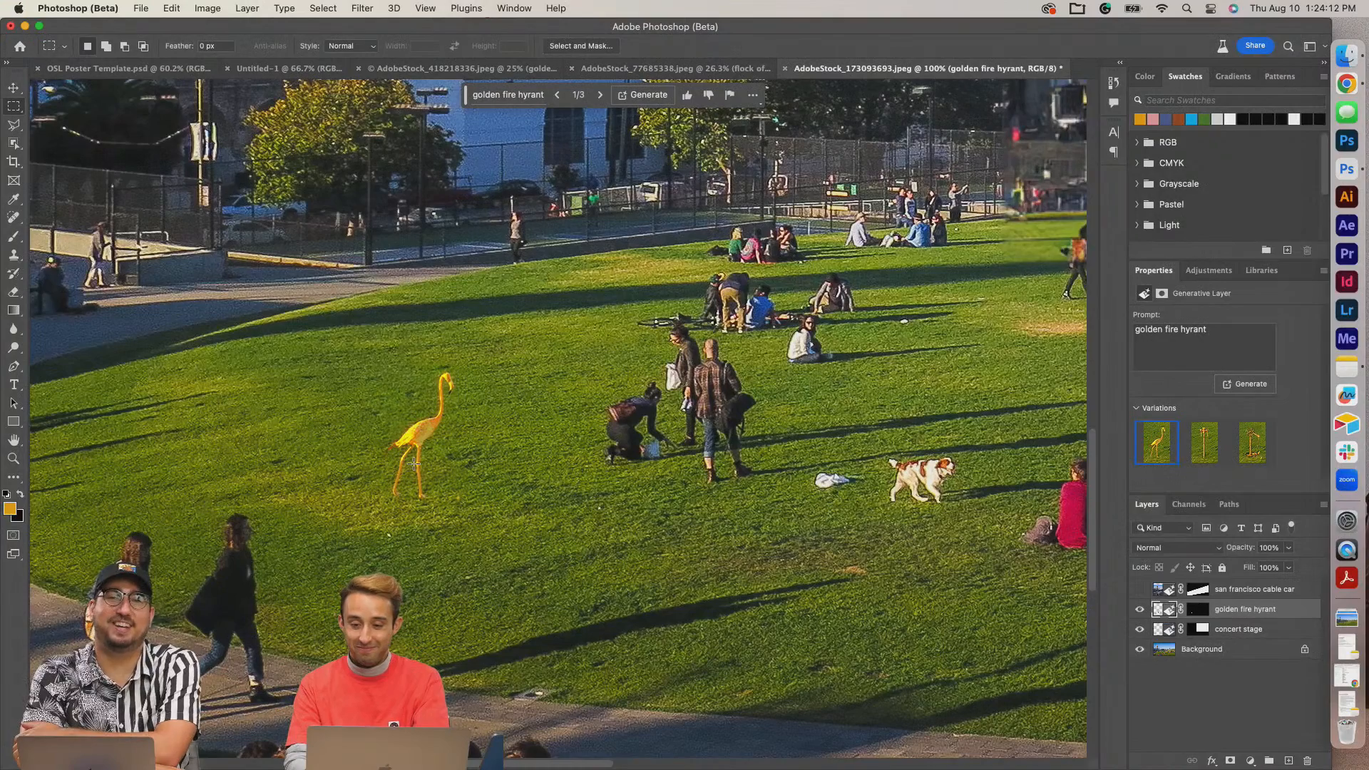
Compare the golden fire hydrant variations and choose the first one, the yellow flamingo.
click(1205, 446)
click(1253, 444)
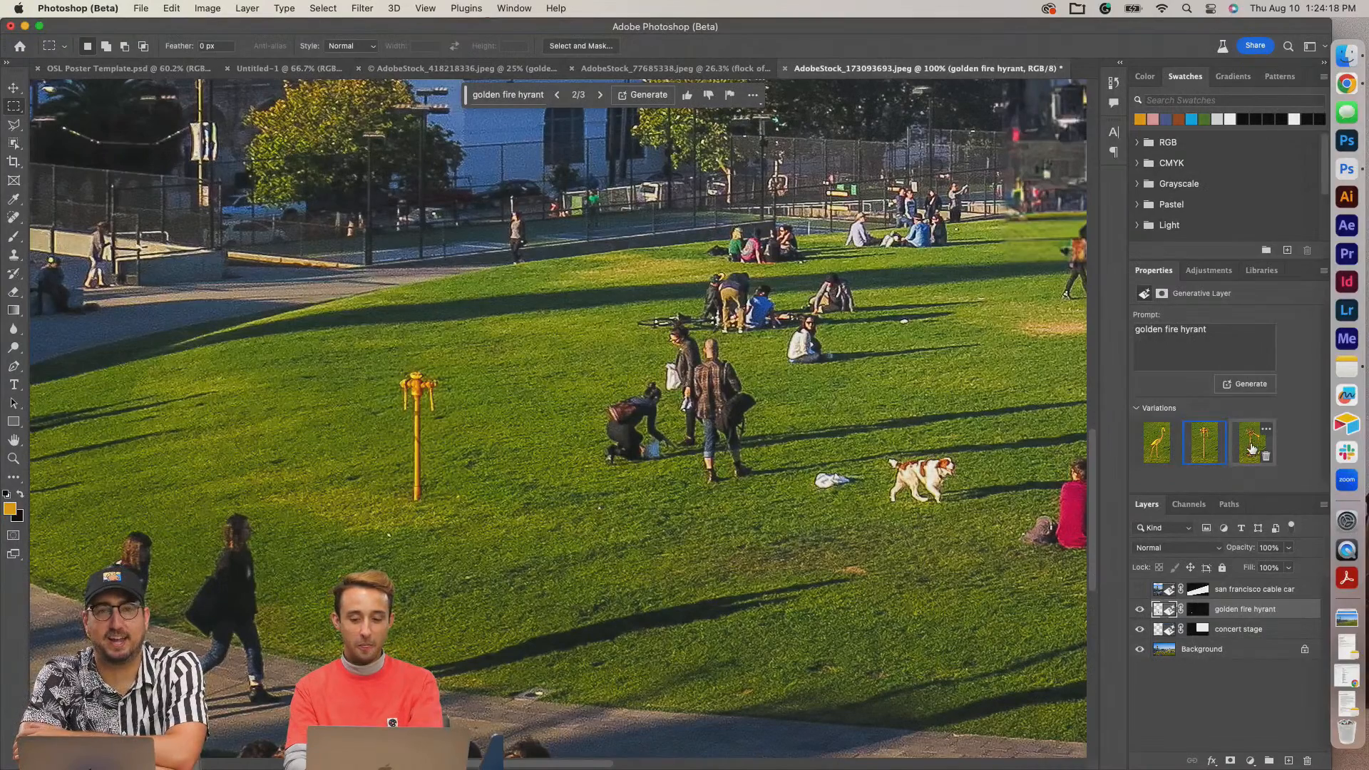
click(1159, 444)
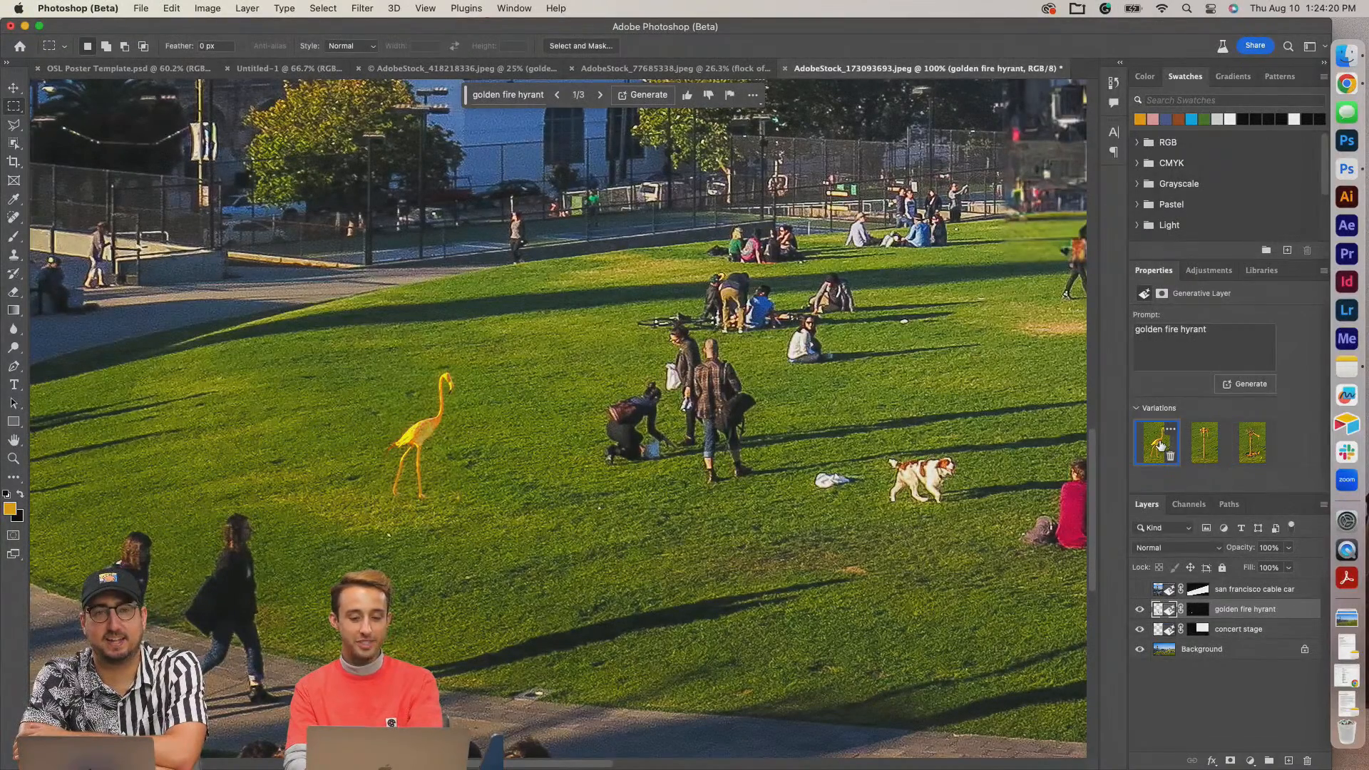
click(1206, 444)
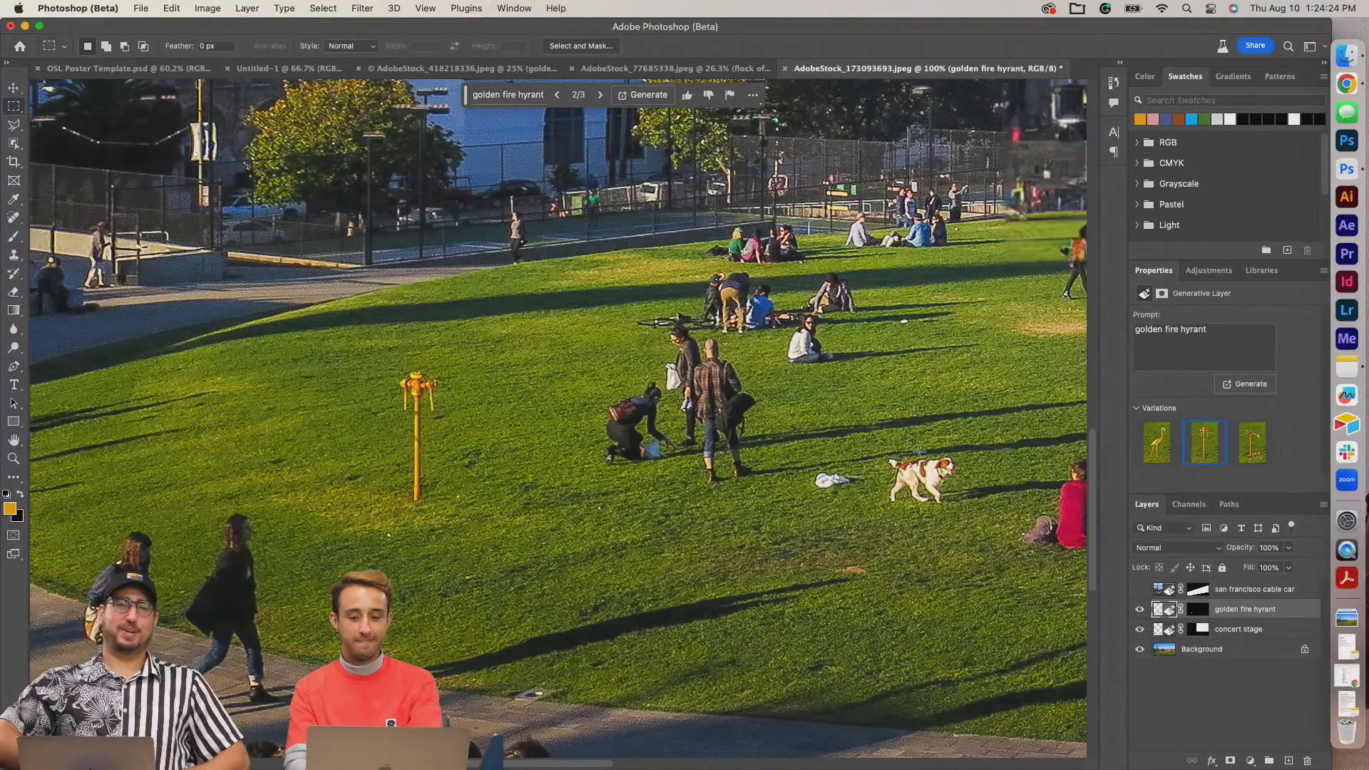
click(1157, 442)
Toggle the golden fire hyrant and concert stage layers off and on to compare the photo with and without them.
scroll(786, 465, down, 3)
scroll(786, 464, down, 2)
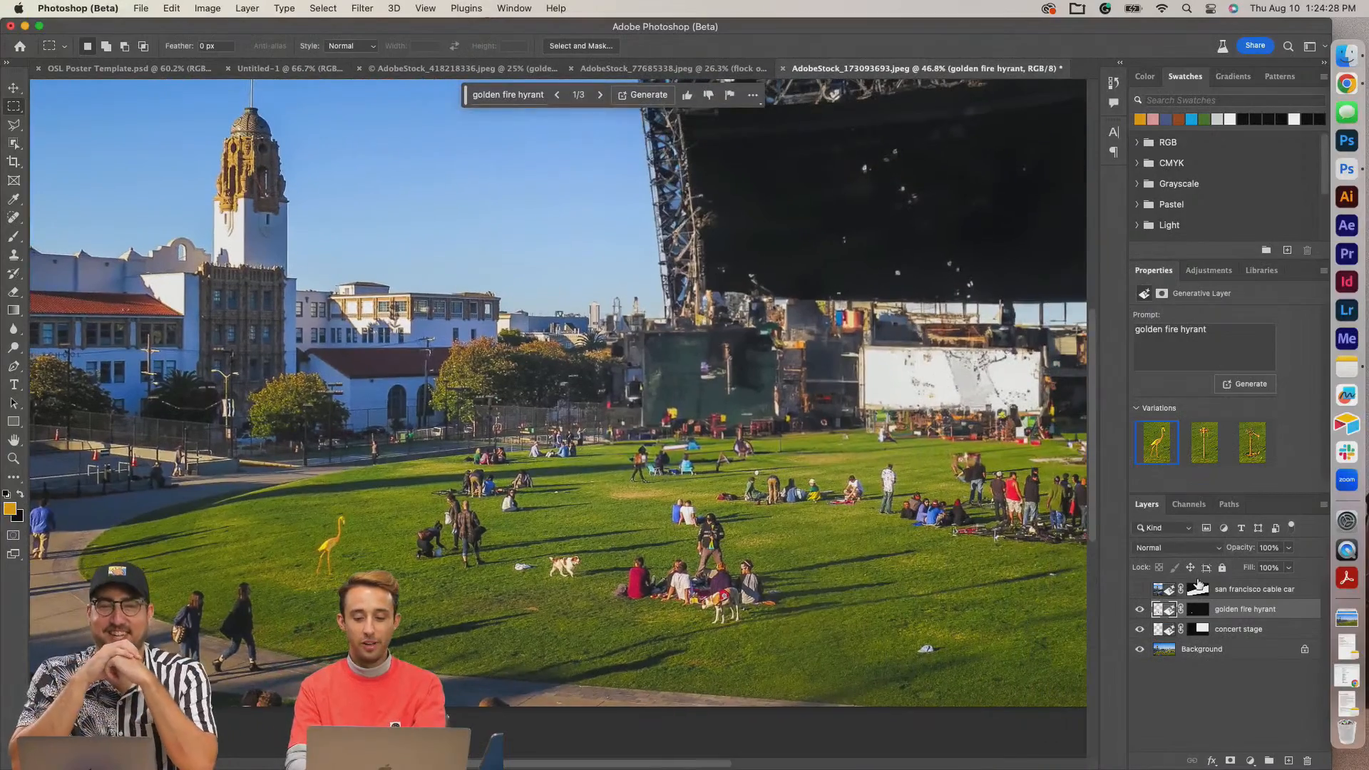
click(1141, 610)
click(1140, 610)
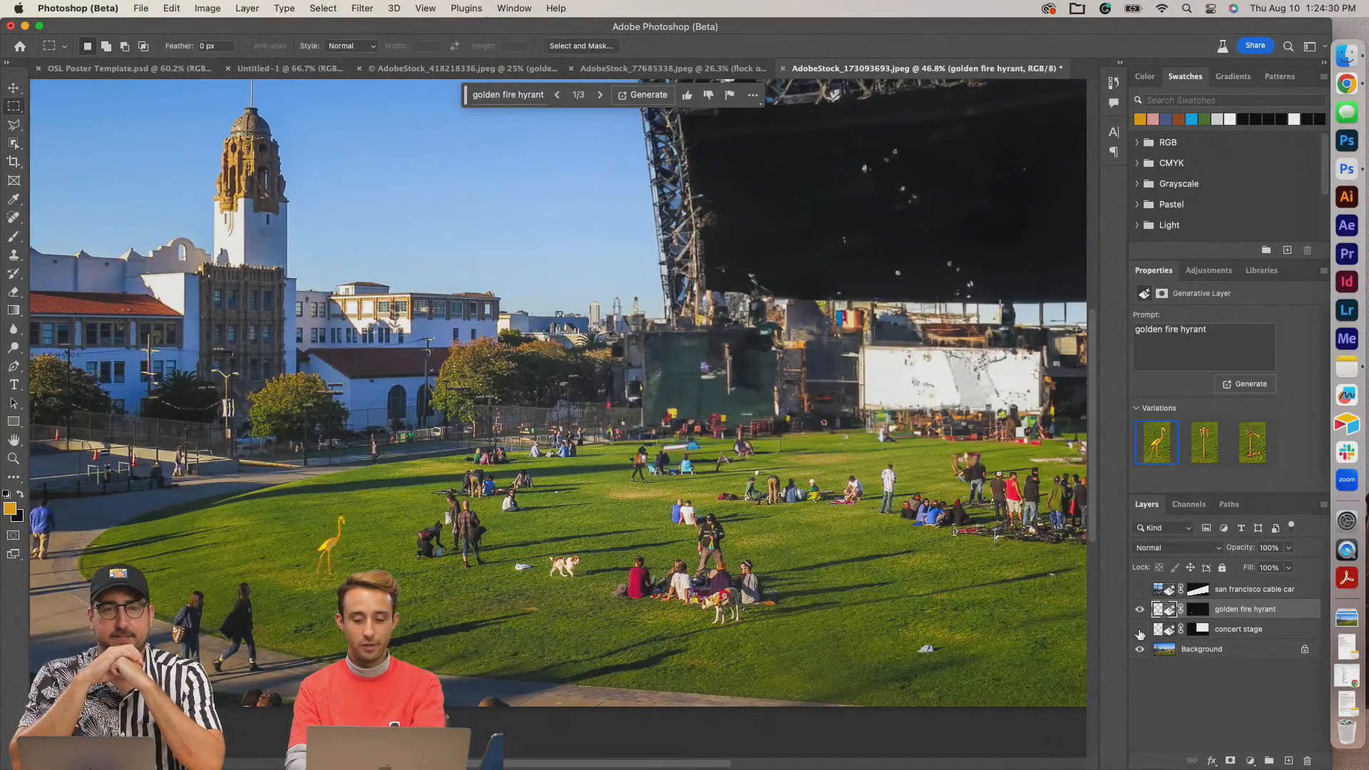
click(1140, 629)
scroll(675, 550, down, 2)
scroll(675, 550, down, 2)
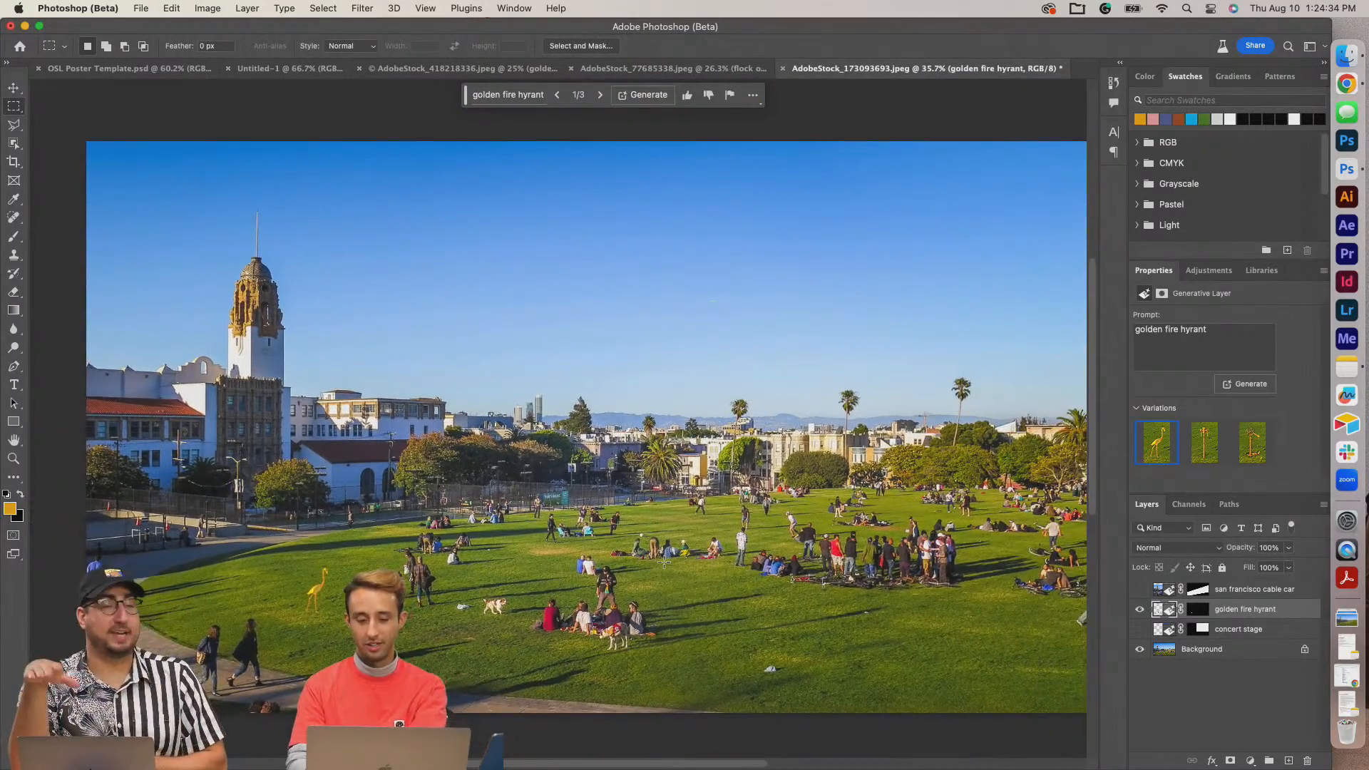
scroll(664, 563, right, 3)
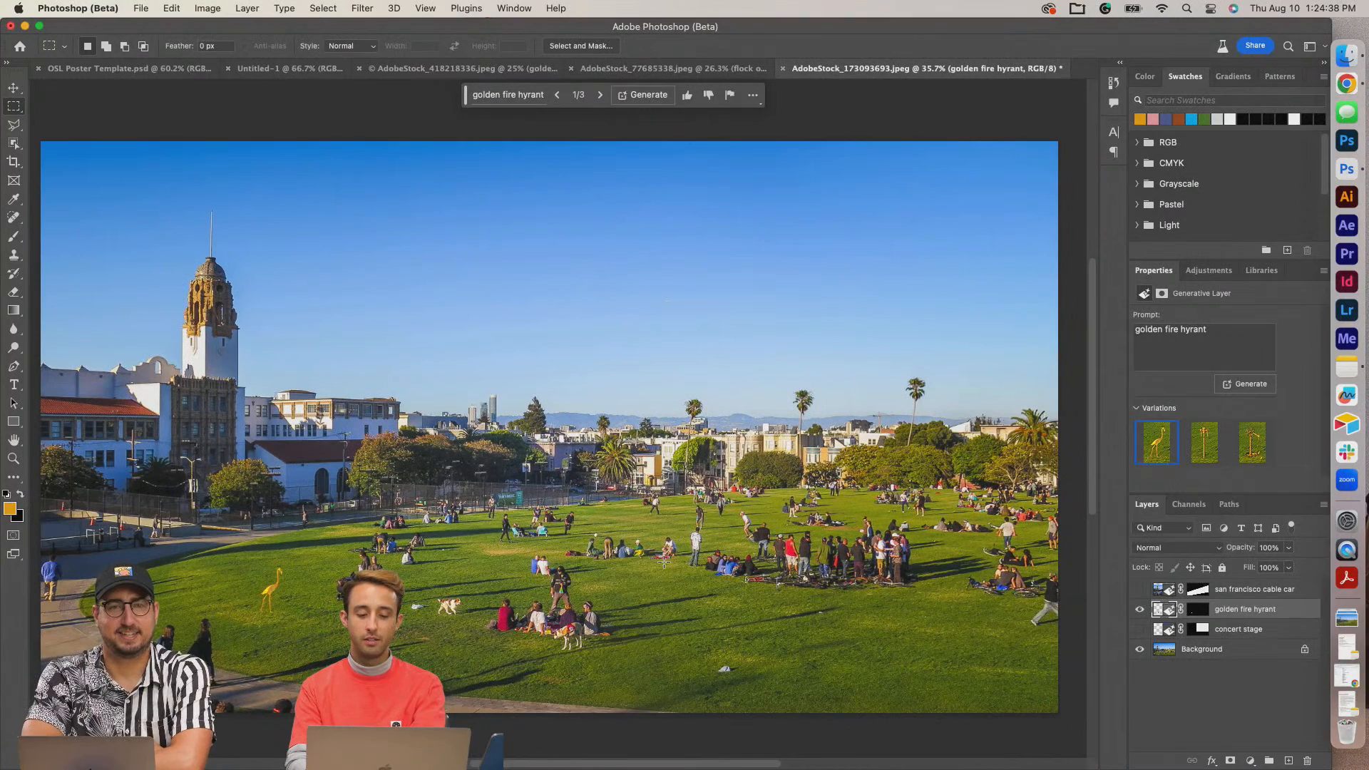
scroll(664, 563, left, 1)
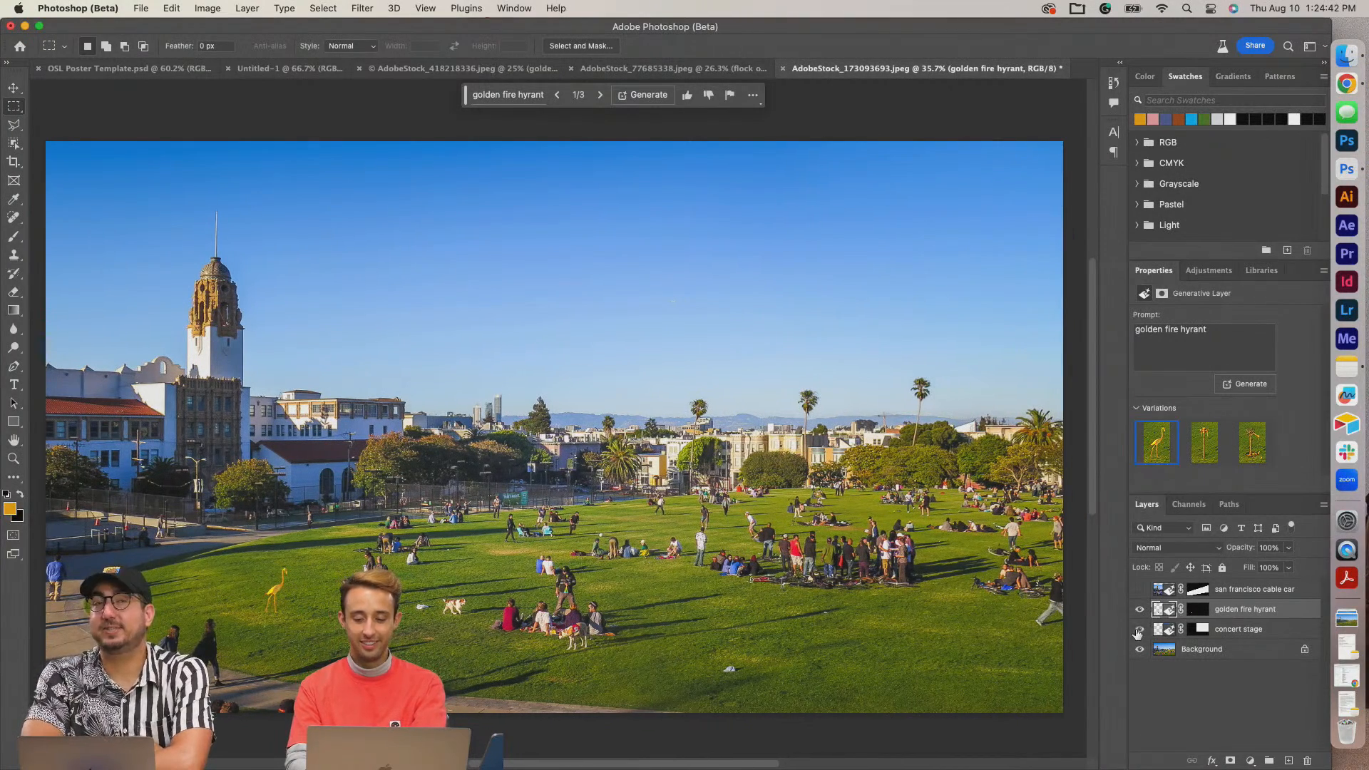
click(1139, 630)
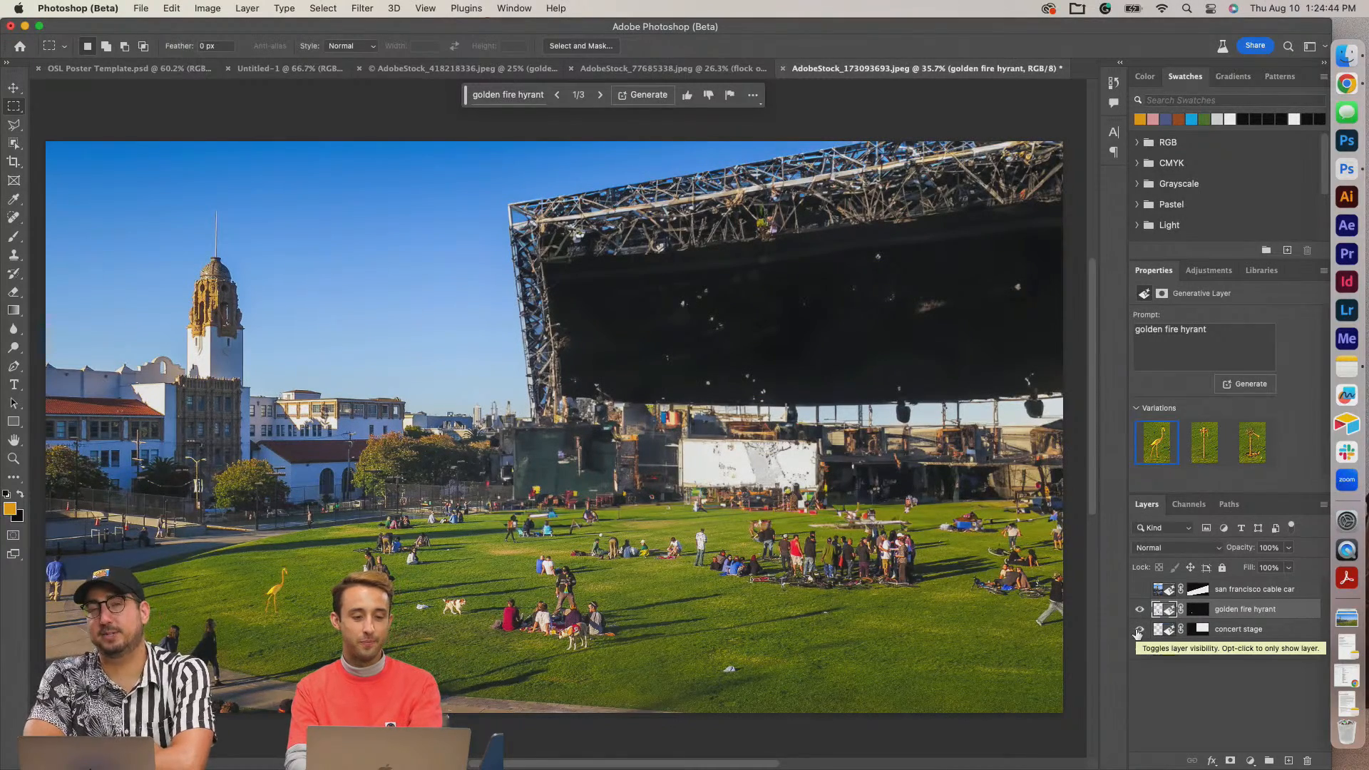
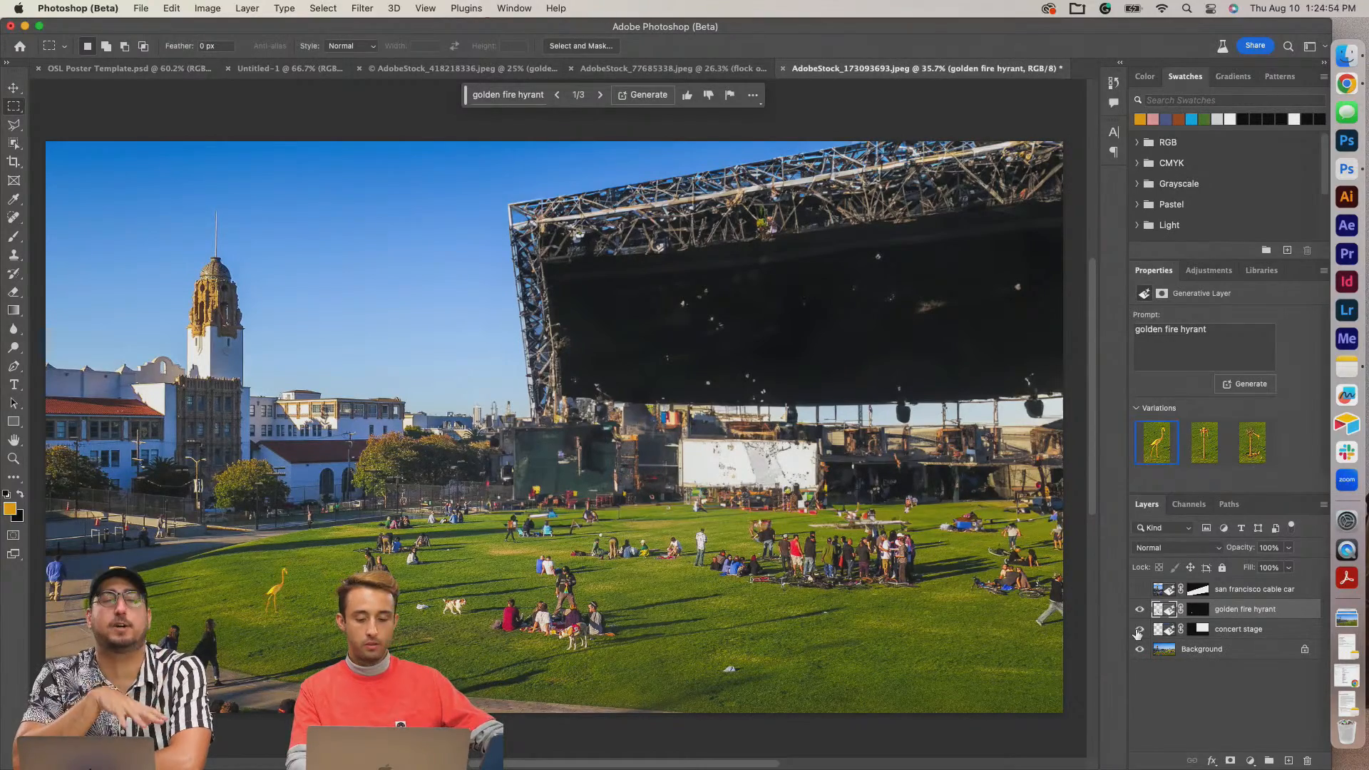
Switch to AdobeStock_418218336.jpeg and toggle the golden gate bridge layer off and on to compare the image with and without it.
click(670, 69)
click(531, 69)
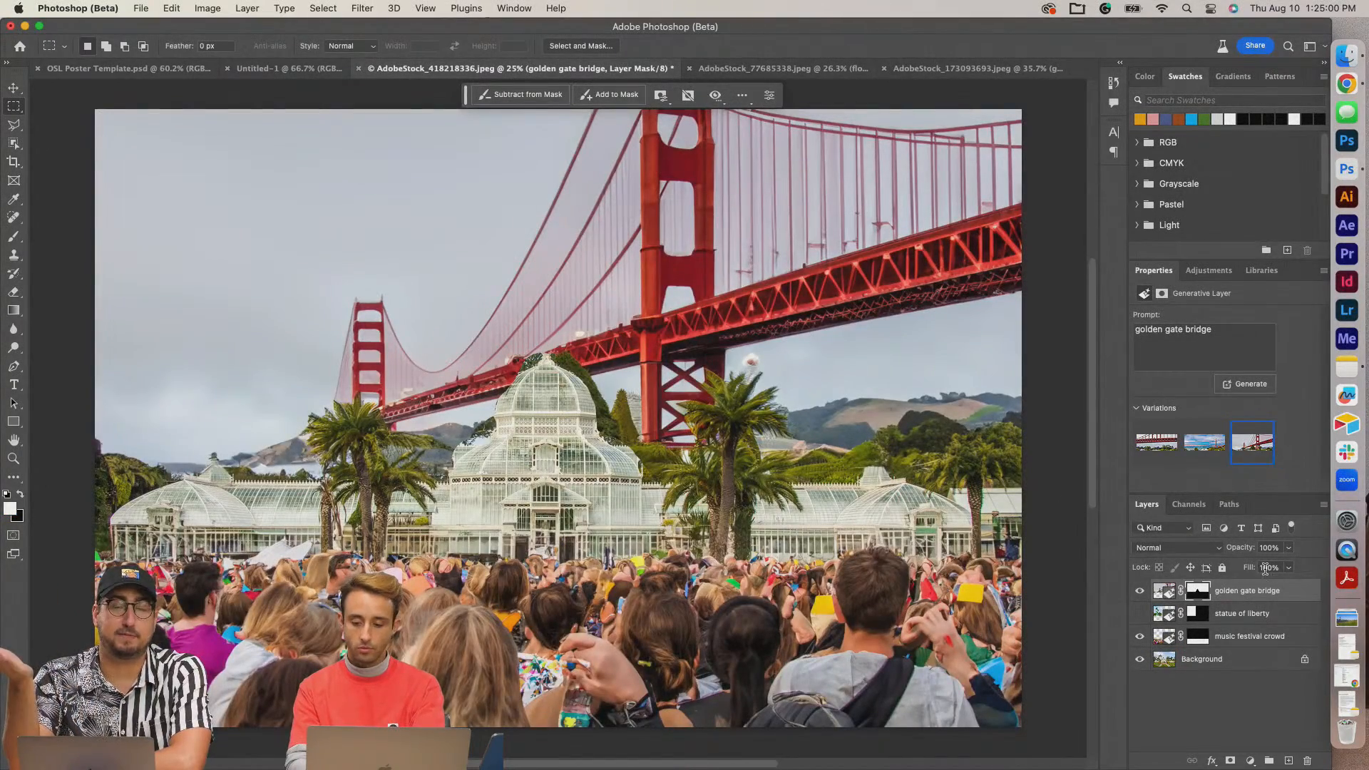
click(1261, 596)
click(1140, 592)
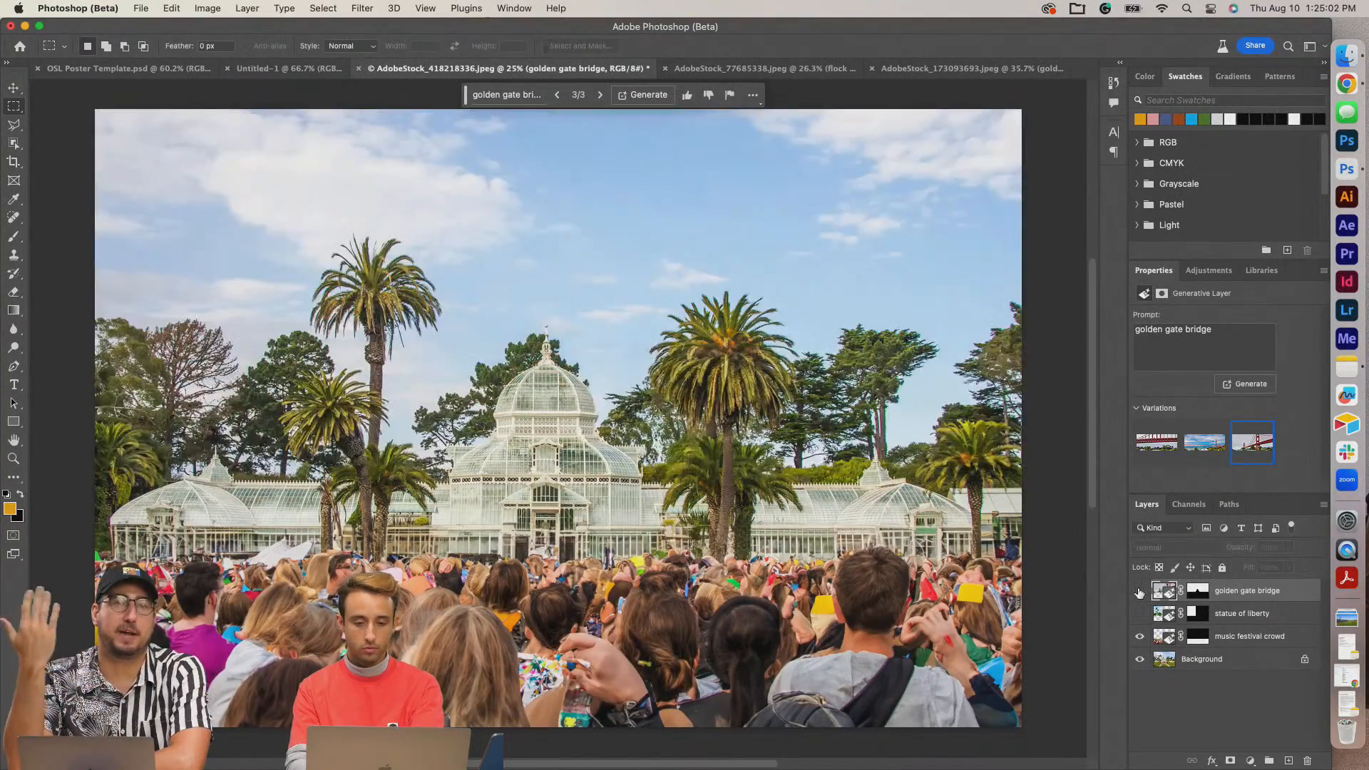
click(1140, 591)
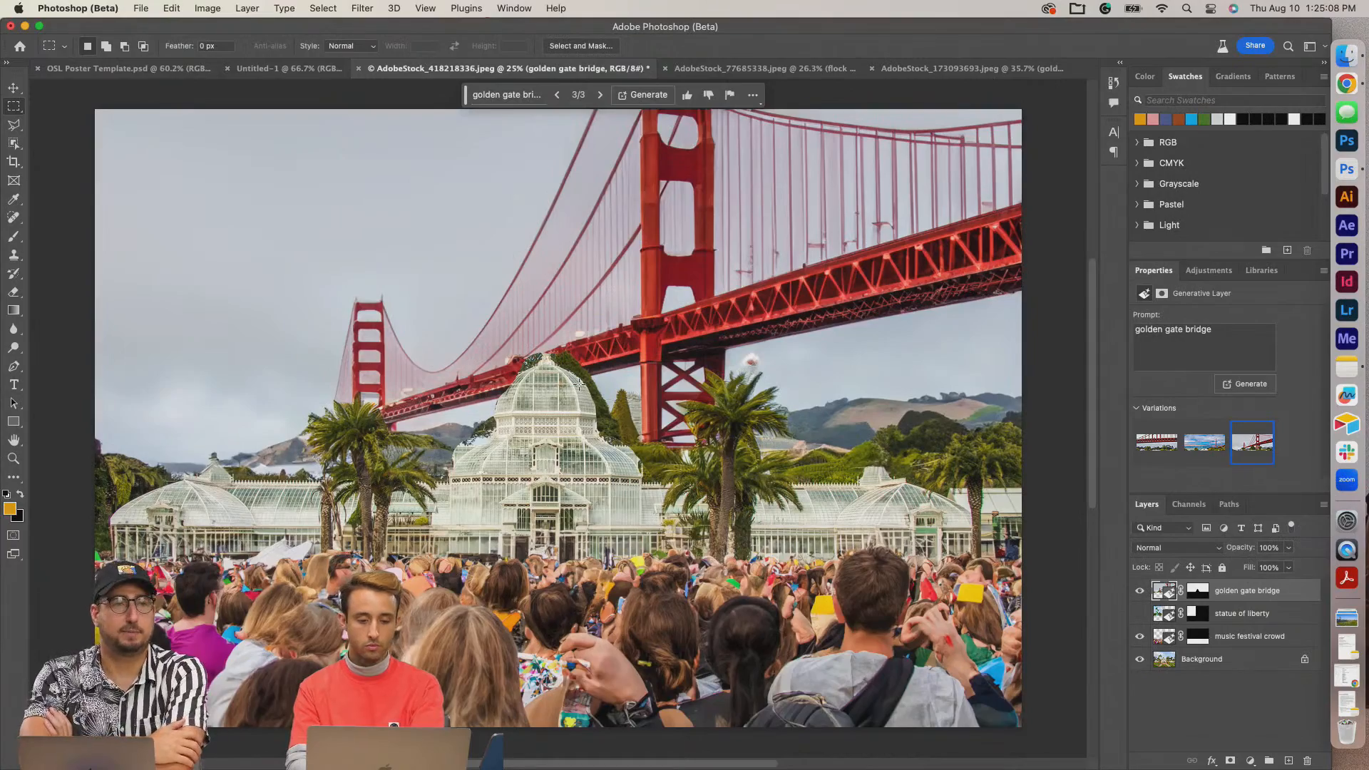
Try to erase the trees around the conservatory dome on the golden gate bridge layer's mask, and undo the strokes.
scroll(559, 424, up, 10)
click(1198, 590)
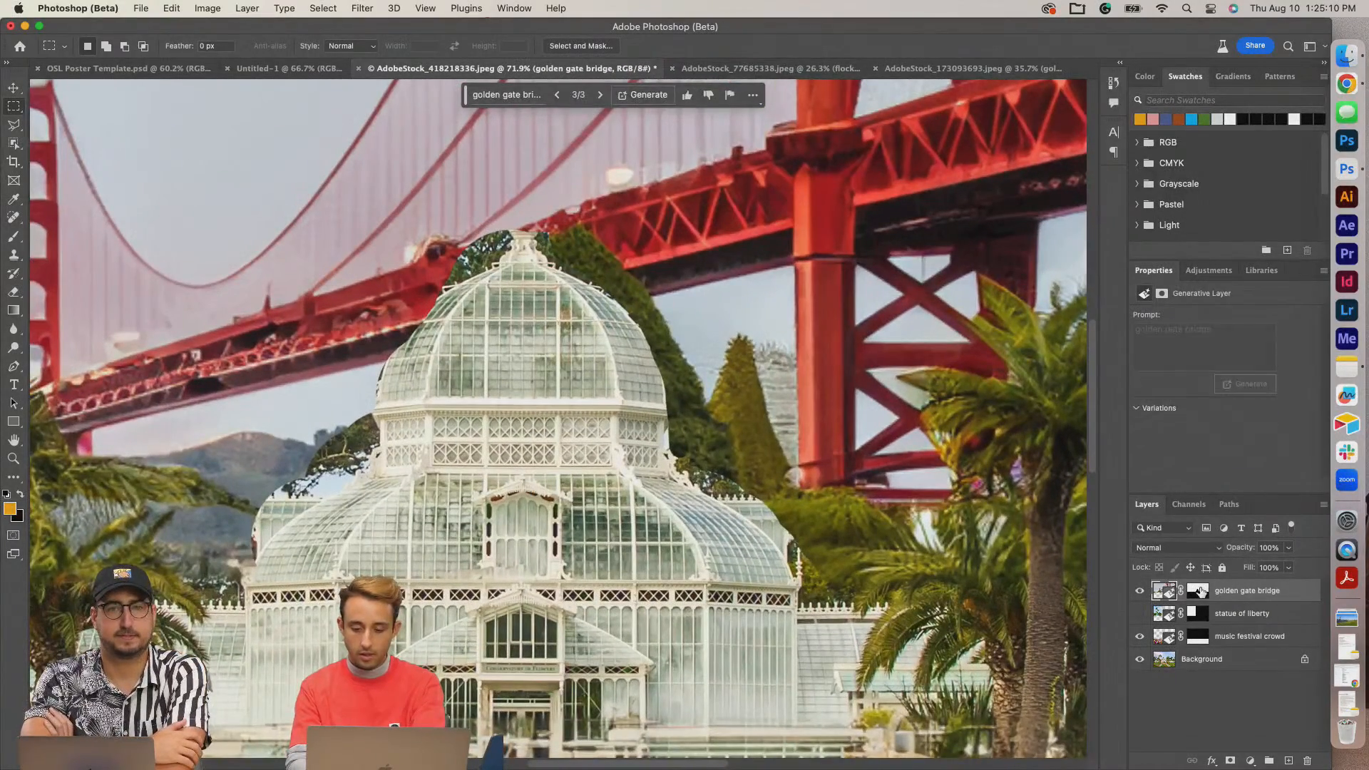
key(e)
mouse_move(578, 236)
mouse_down()
mouse_move(563, 233)
mouse_move(578, 256)
mouse_up()
key(b)
key(bracketright)
key(bracketright)
key(bracketright)
key(bracketright)
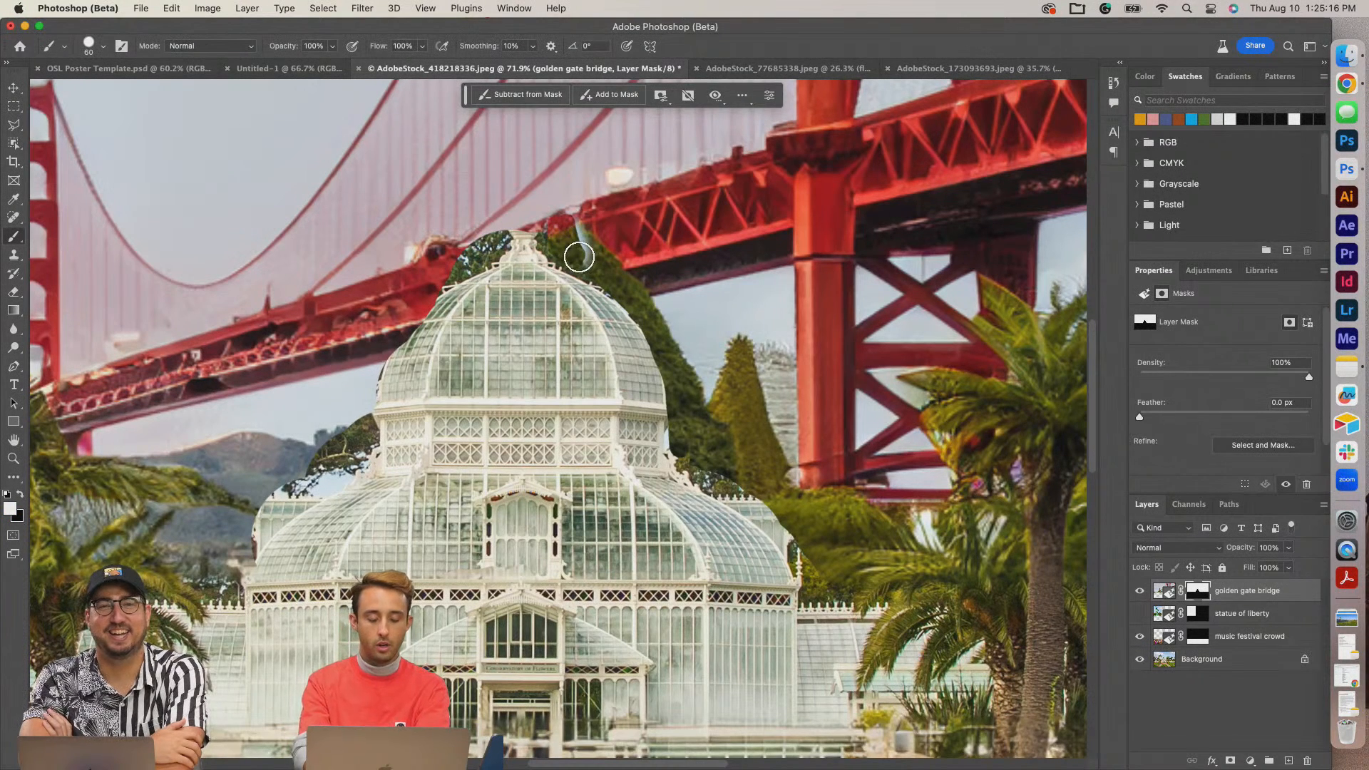
mouse_move(557, 208)
mouse_down()
mouse_move(651, 312)
mouse_move(688, 375)
mouse_move(657, 307)
mouse_move(562, 223)
mouse_up()
key(e)
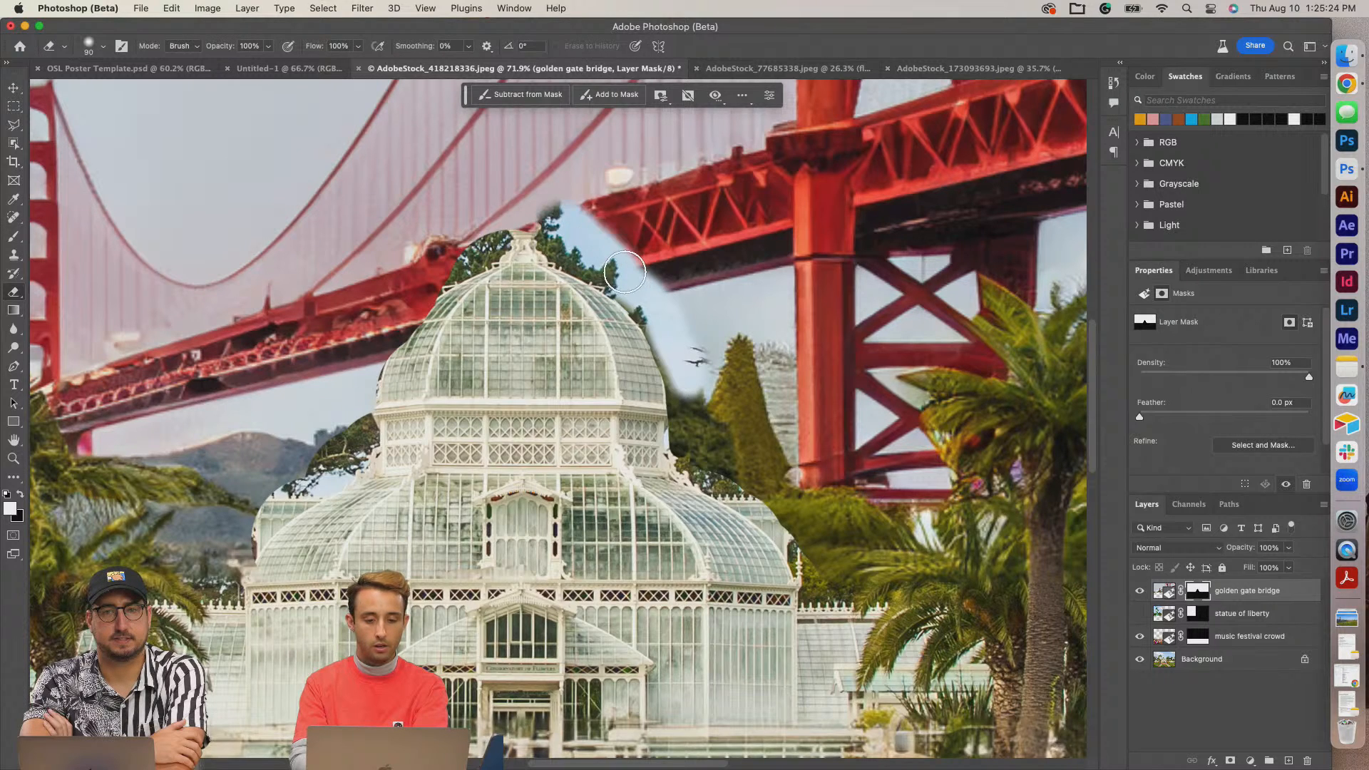
key(super+z)
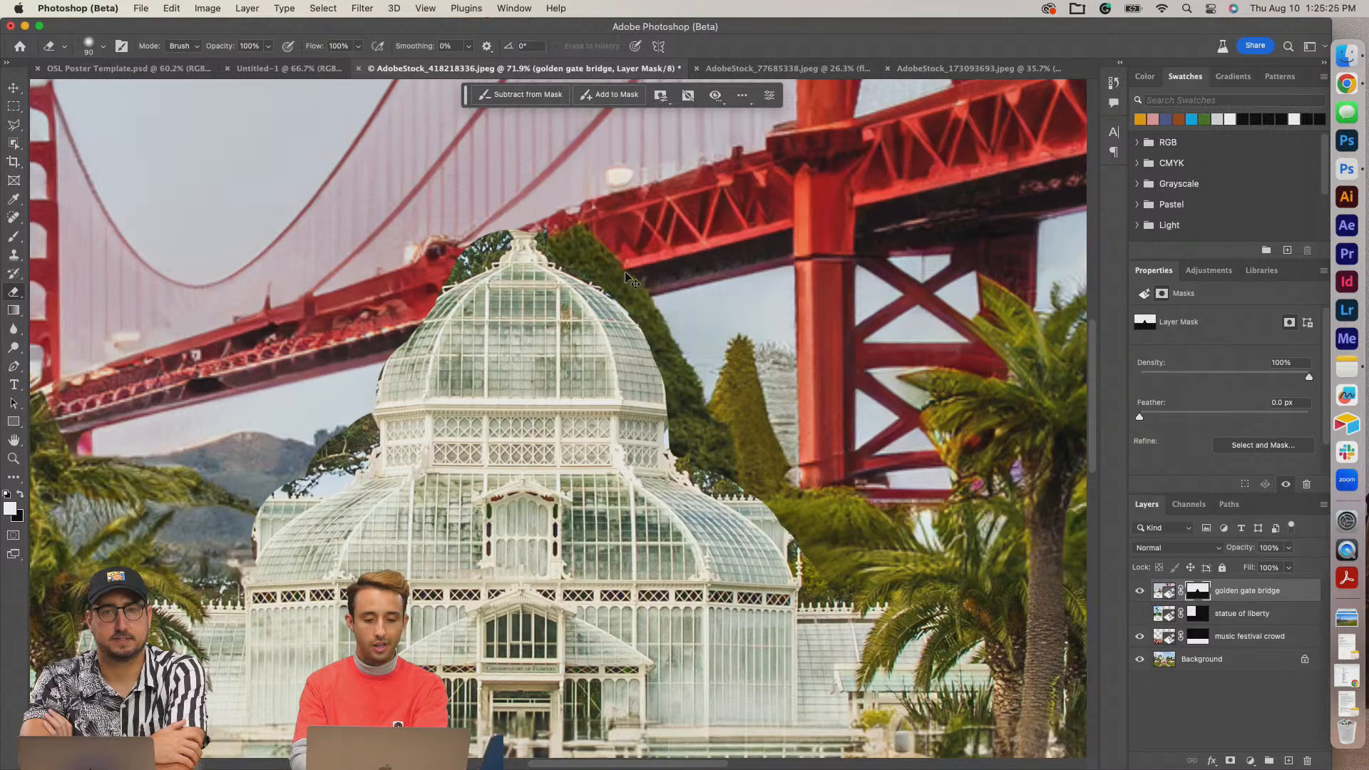
Target the golden gate bridge layer's image content instead of its mask.
click(1159, 591)
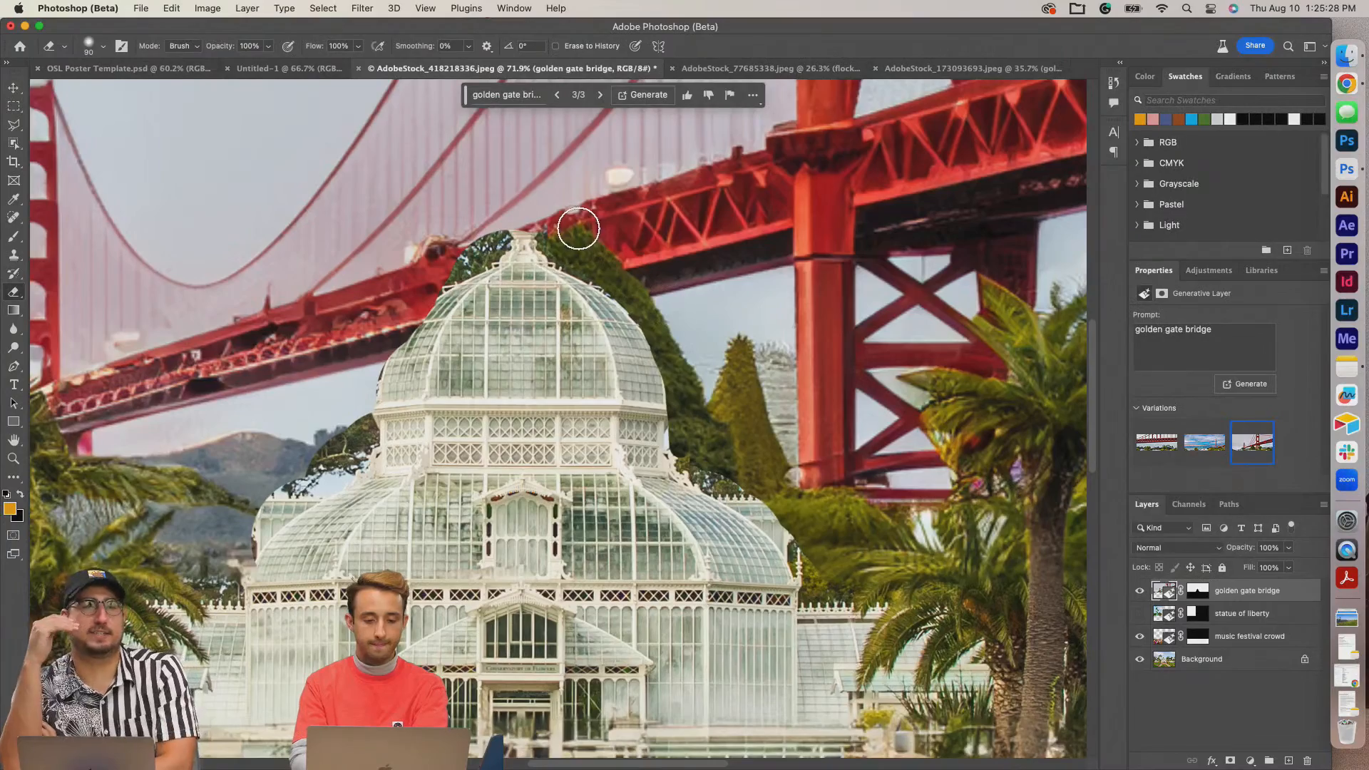
scroll(572, 240, down, 5)
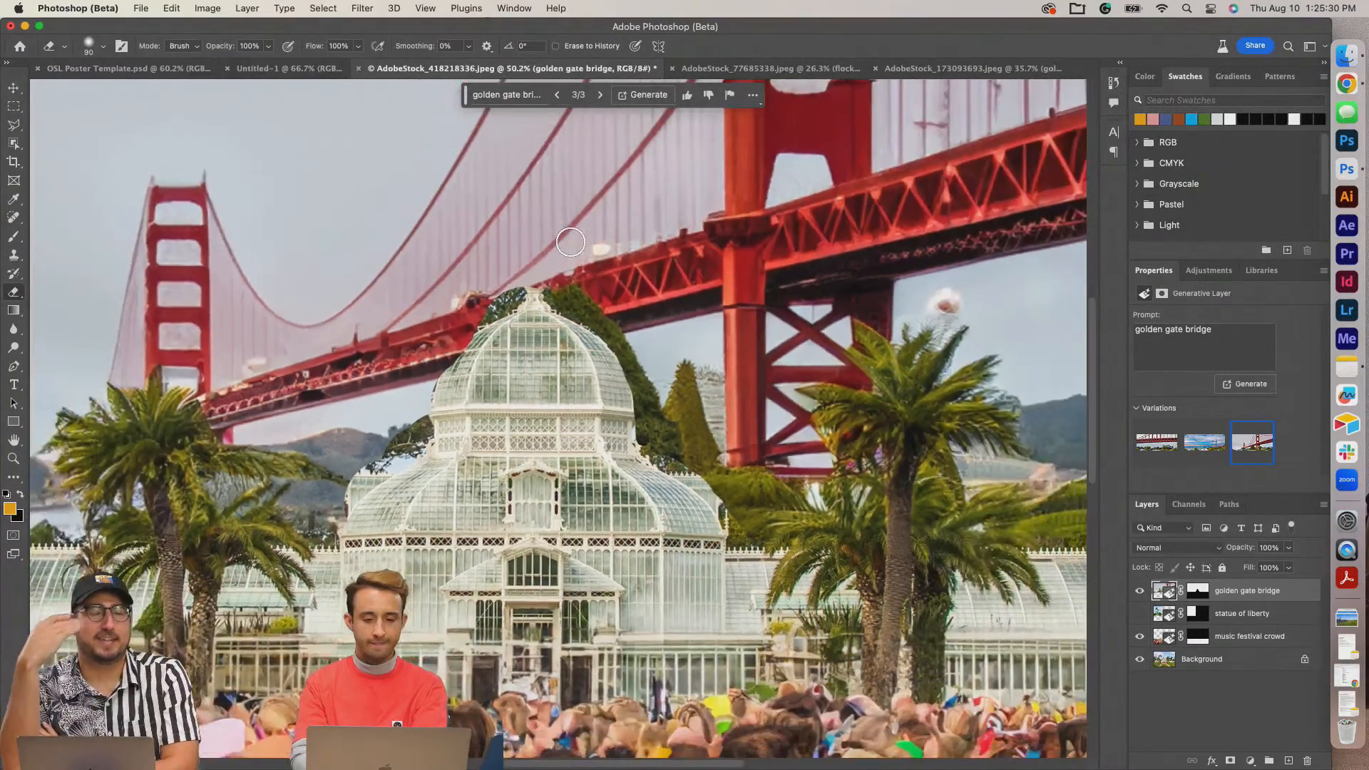
scroll(571, 243, down, 5)
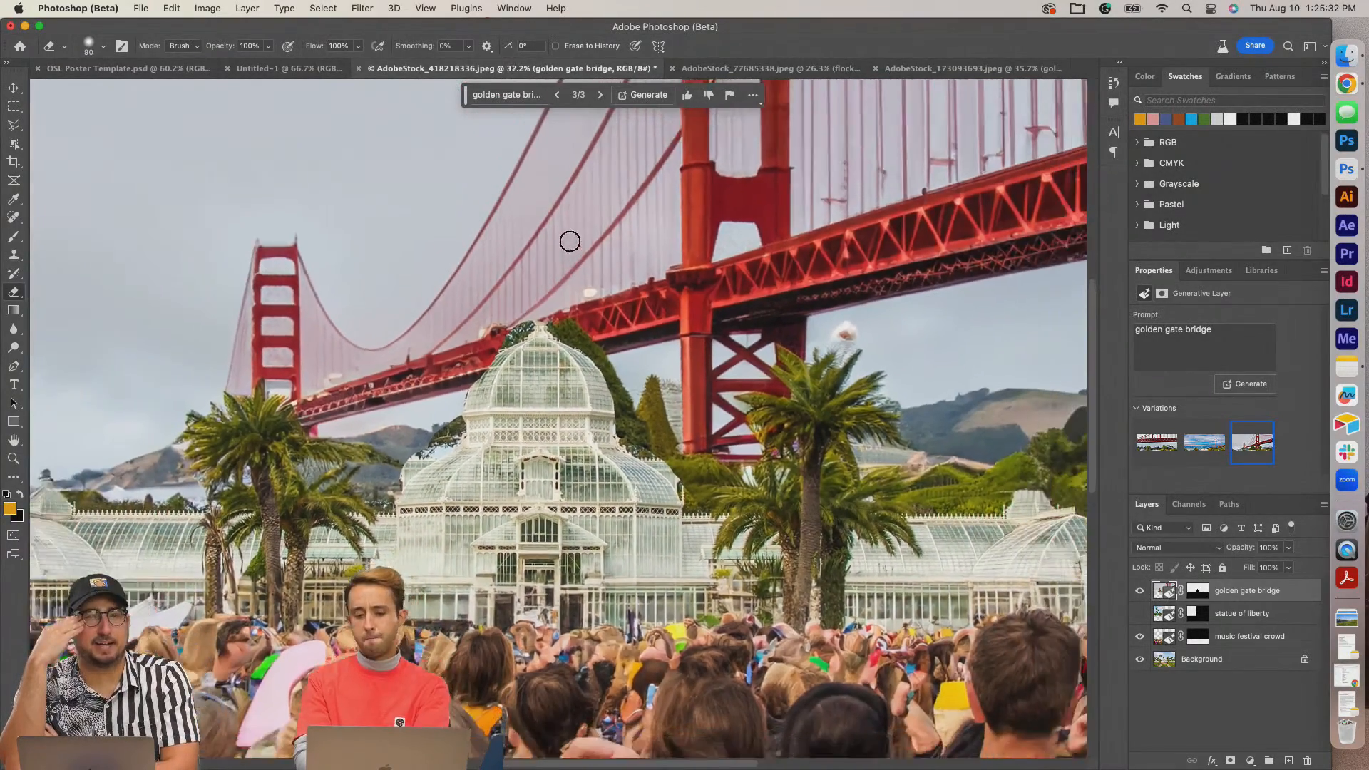
scroll(572, 331, up, 1)
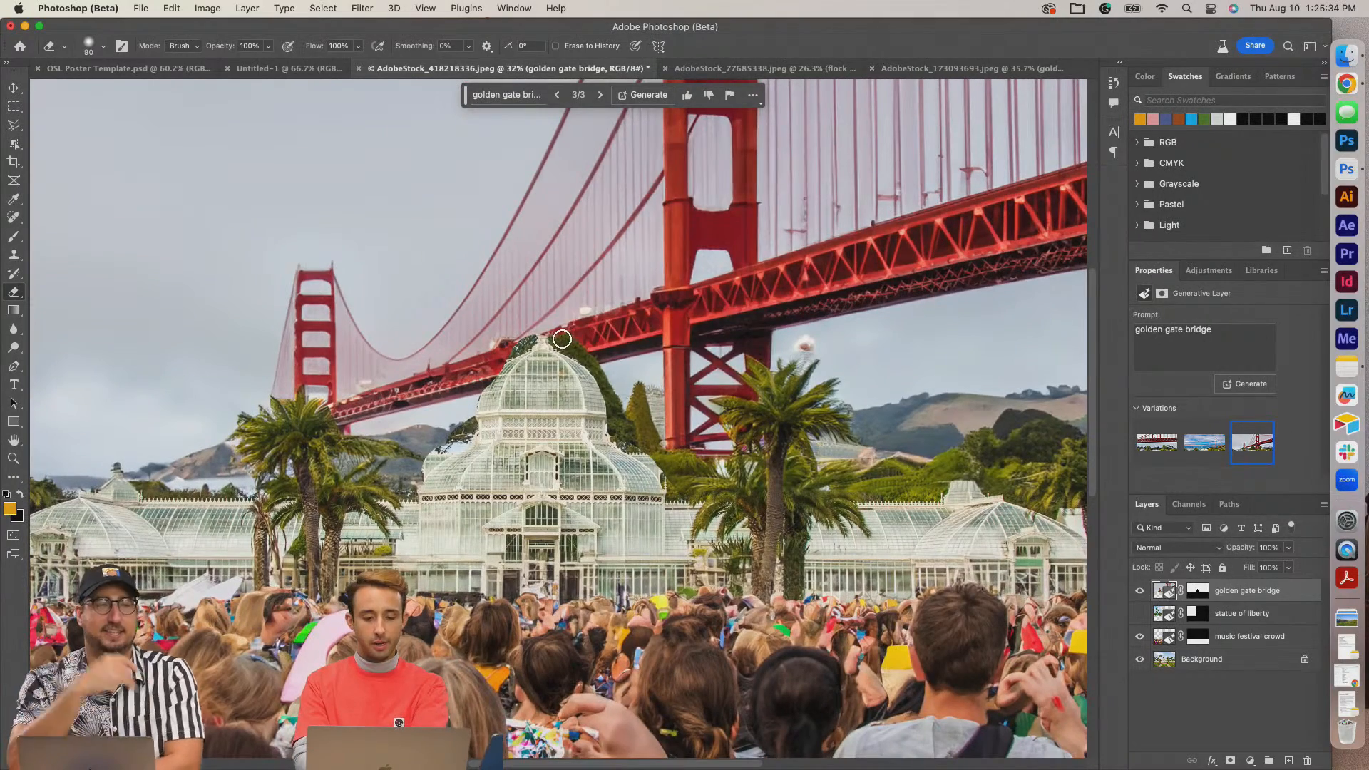
Try to erase the trees beside the conservatory dome on the golden gate bridge layer's image.
click(562, 339)
click(645, 358)
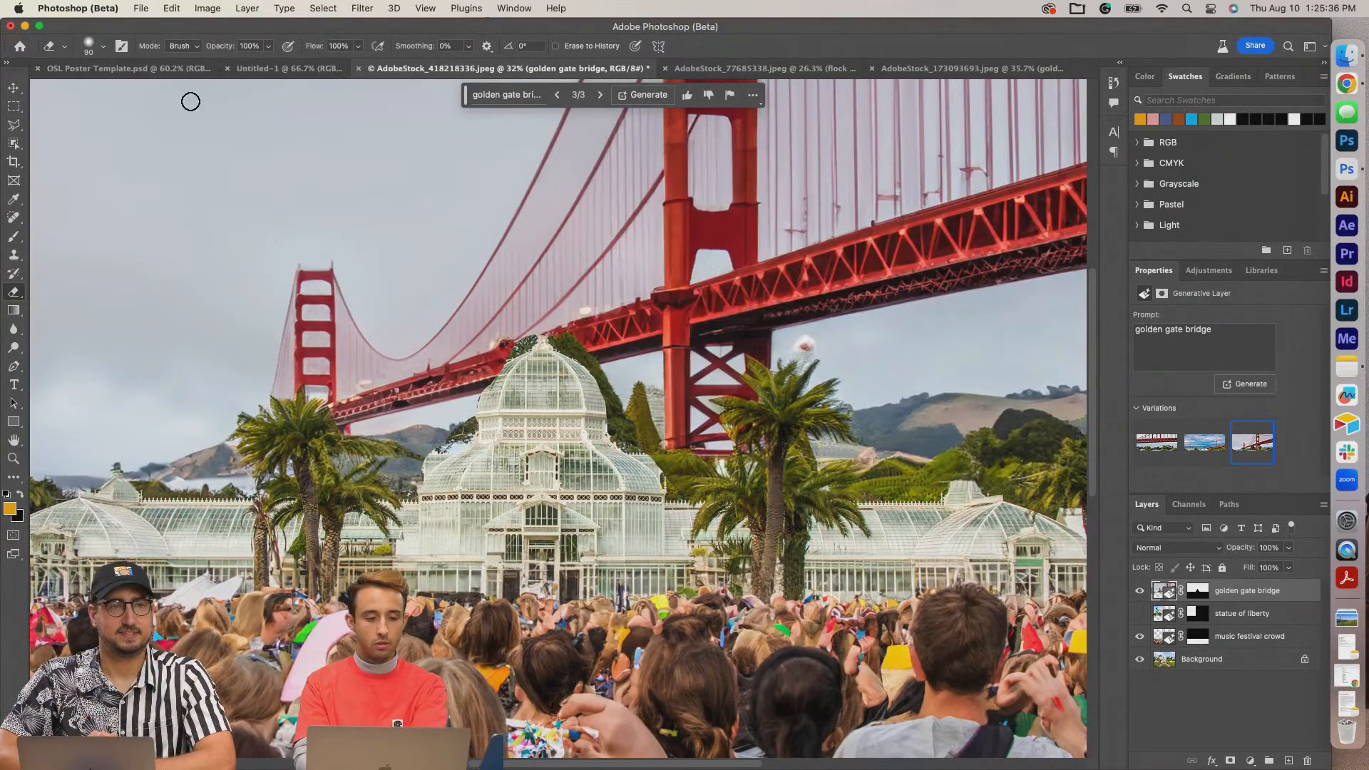
Look through the poster template and Palace photo, and select the music festival crowd layer in AdobeStock_418218336.jpeg.
click(120, 70)
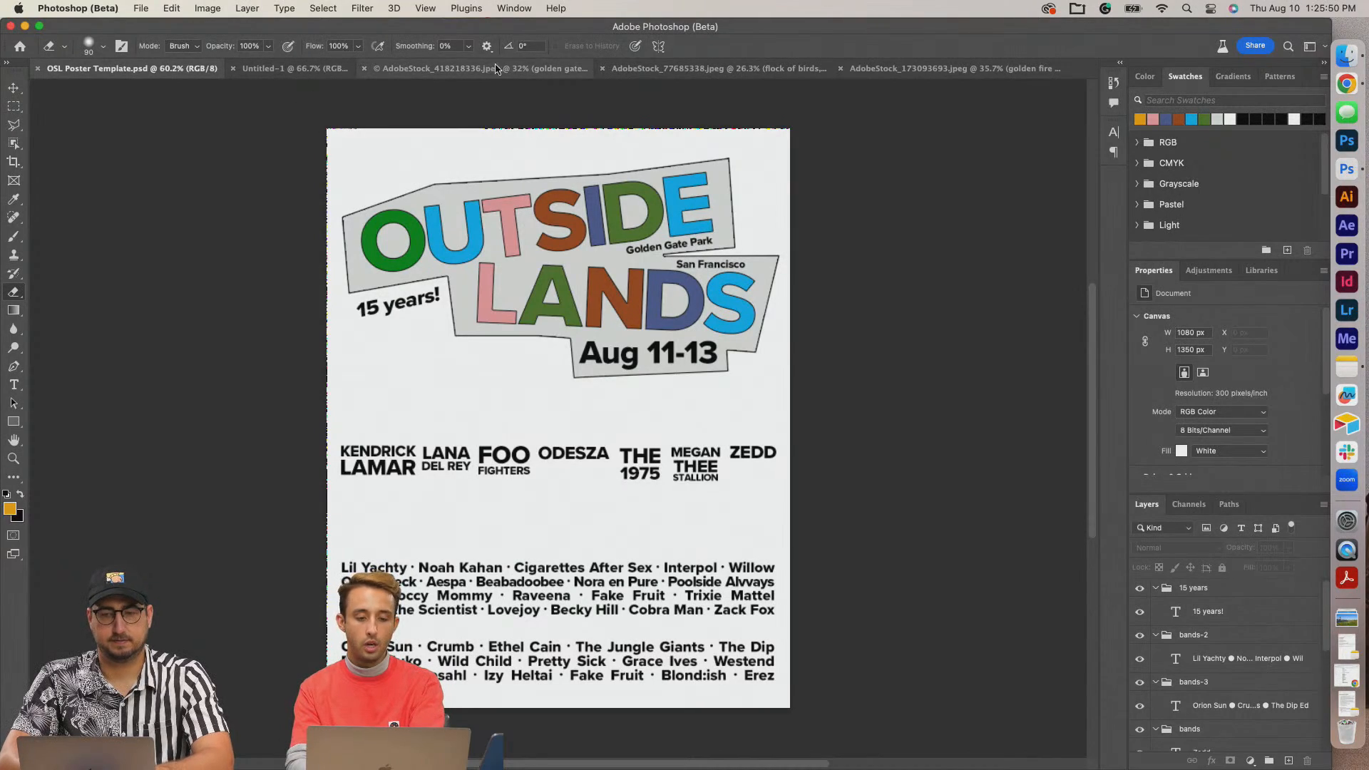
click(654, 69)
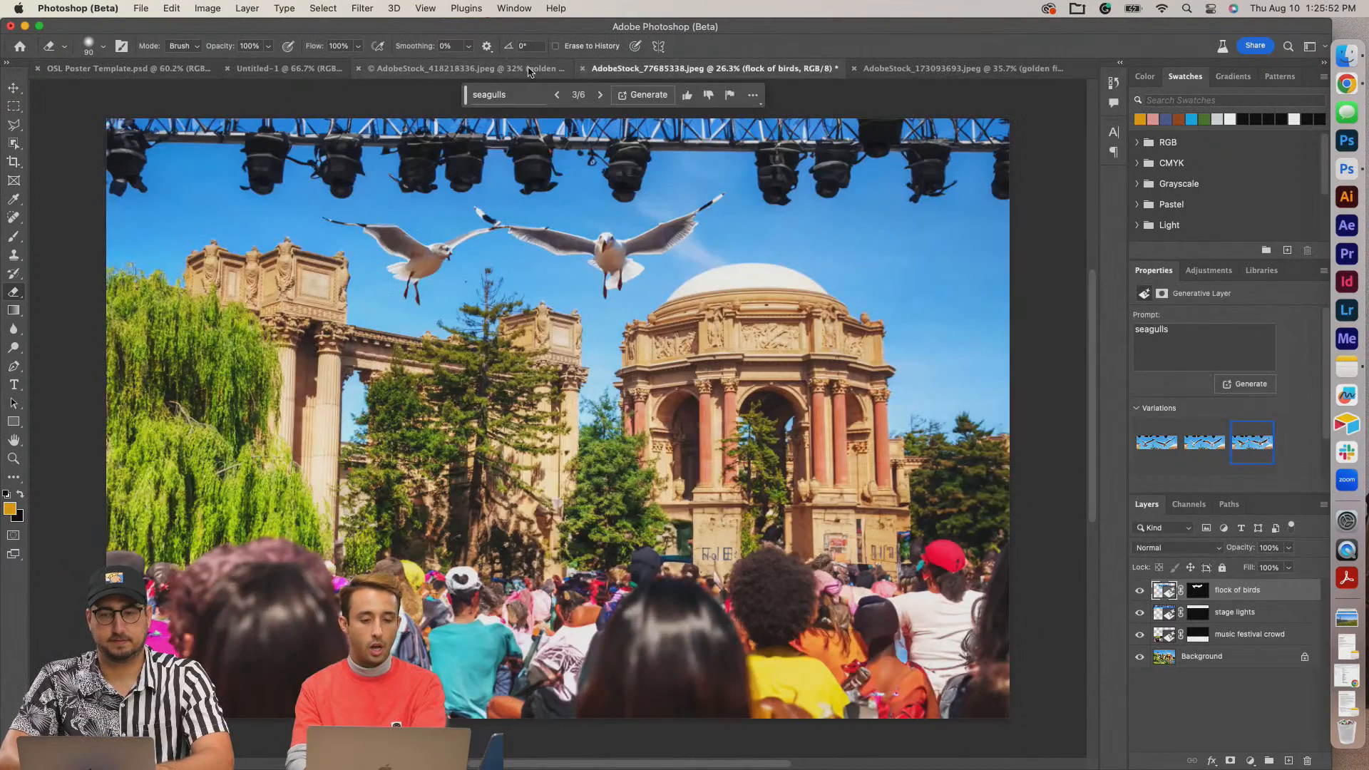
click(561, 71)
scroll(339, 281, down, 2)
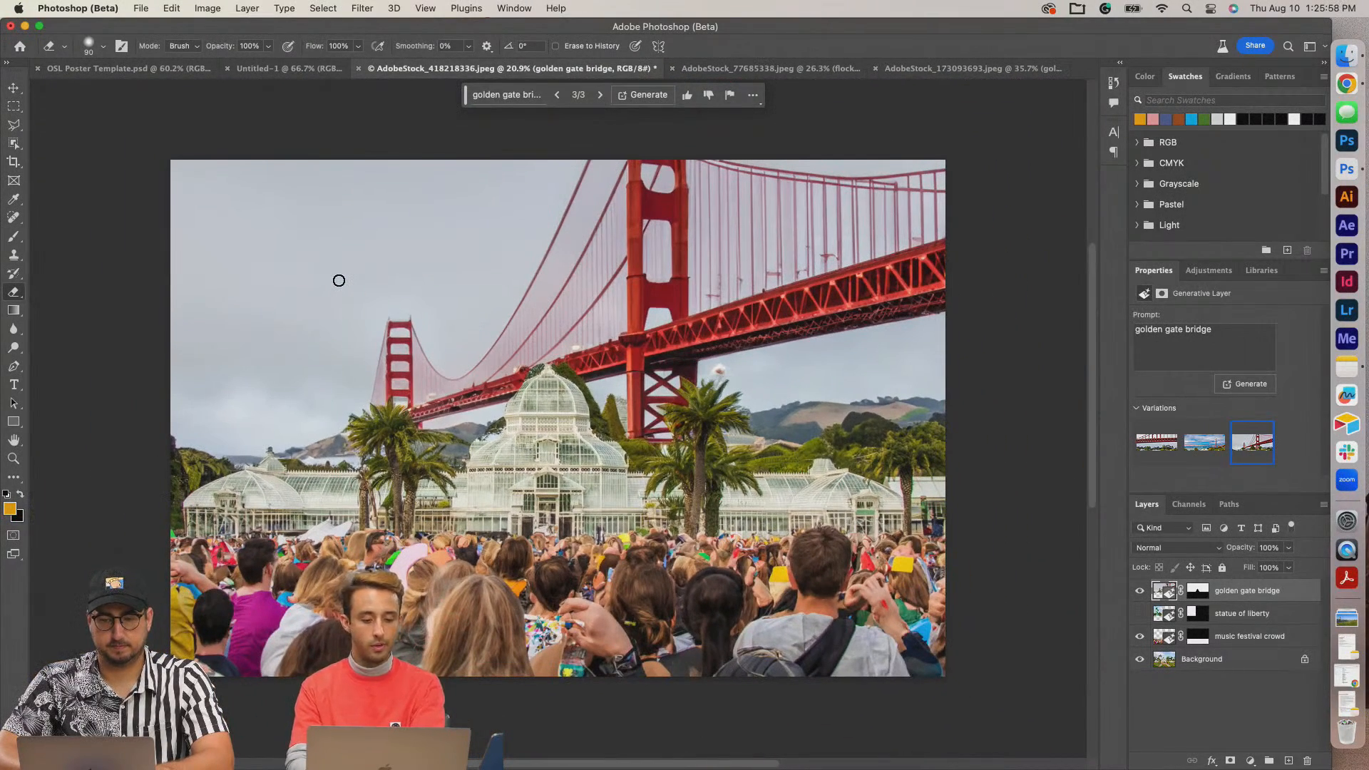
key(v)
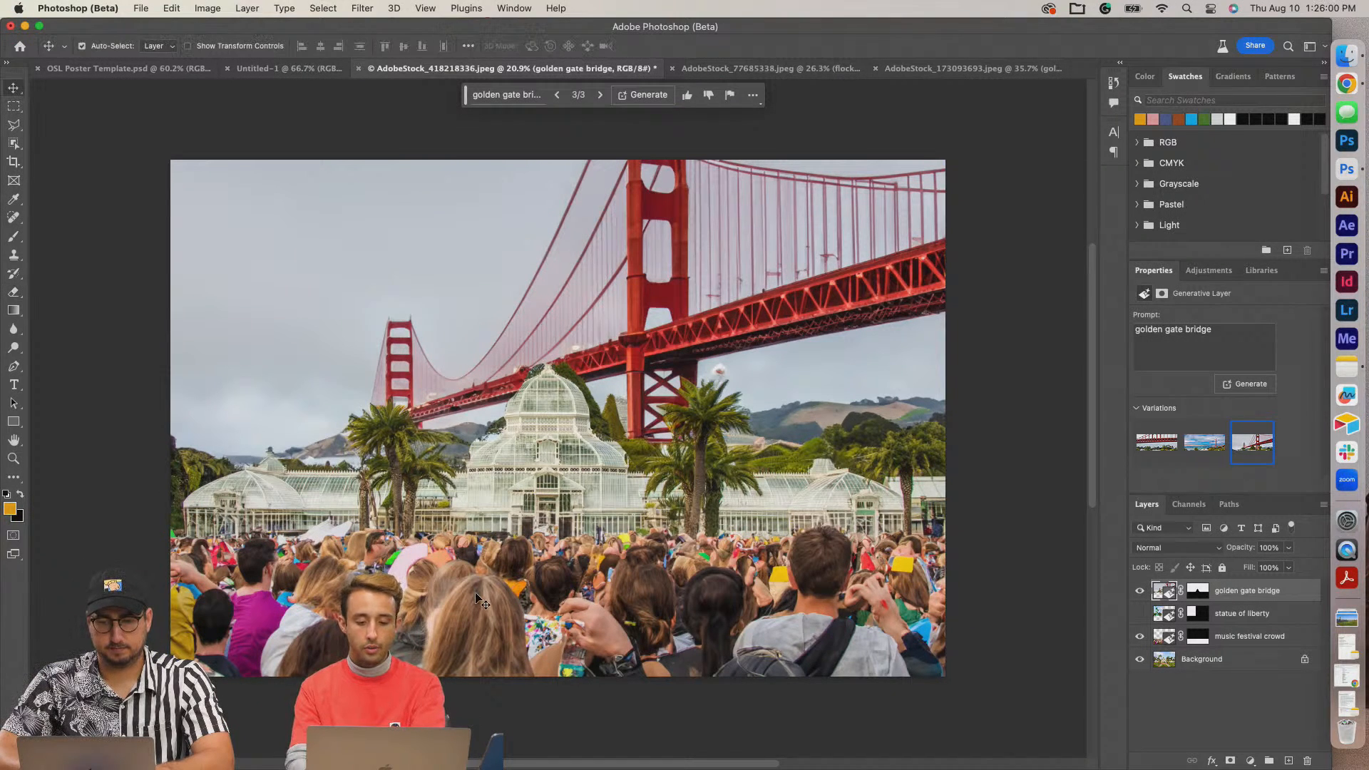
click(482, 594)
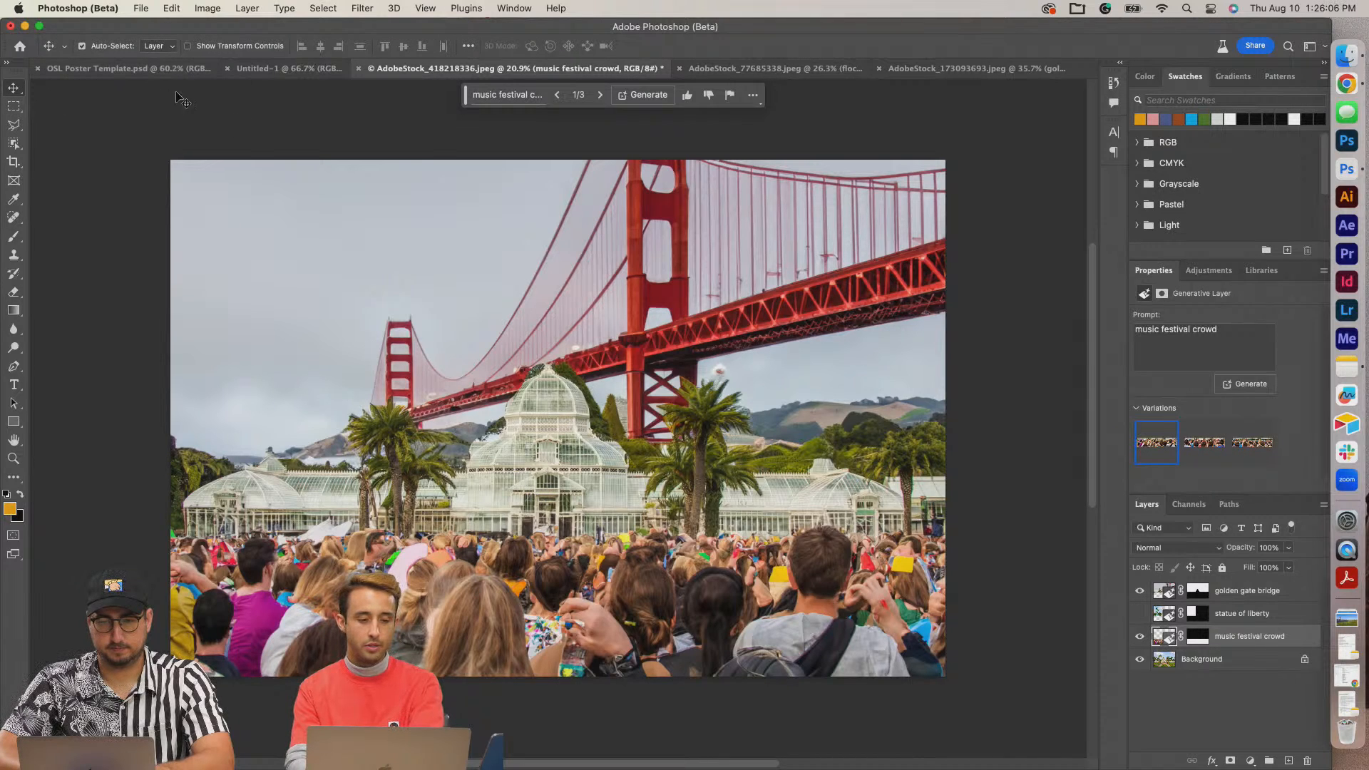
Place AdobeStock_418218336.jpeg from the Downloads folder into OSL Poster Template.psd.
click(128, 69)
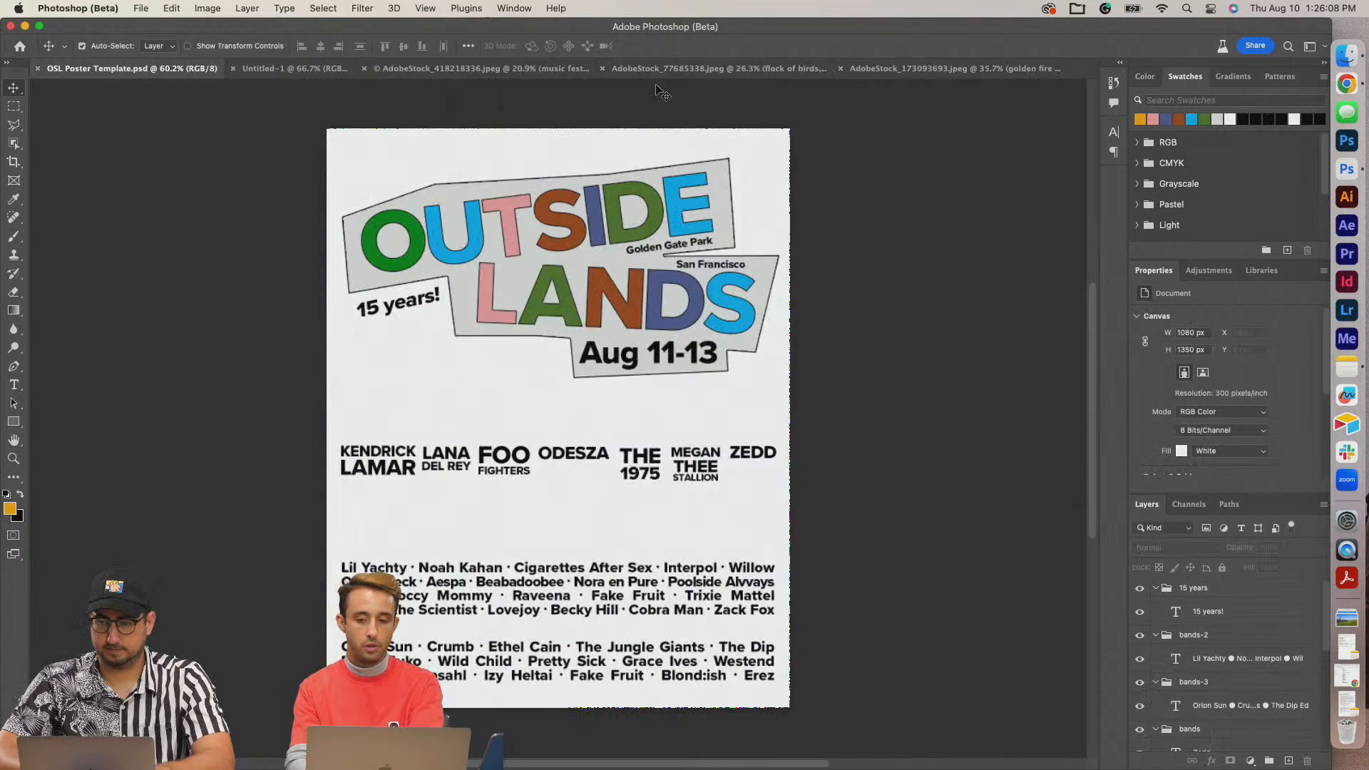
click(1346, 55)
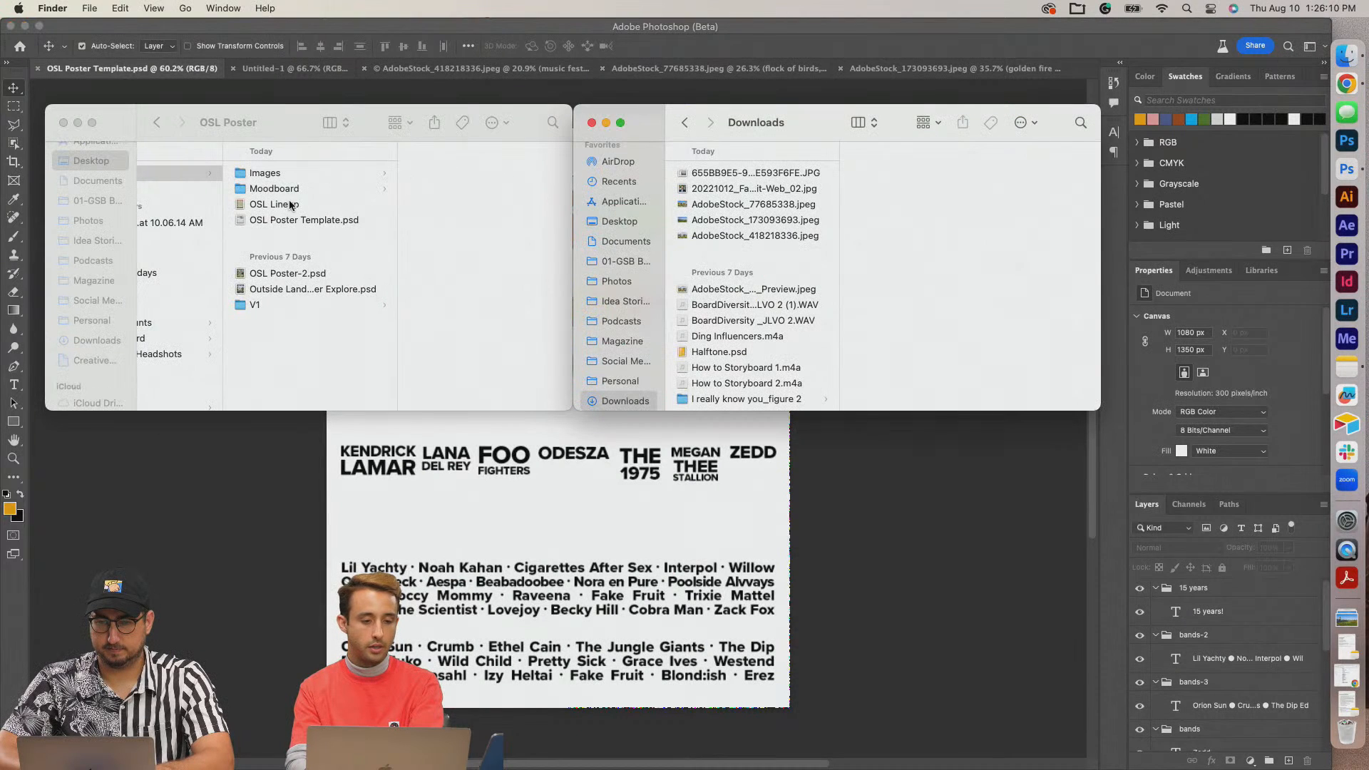
click(711, 206)
key(Down)
key(Down)
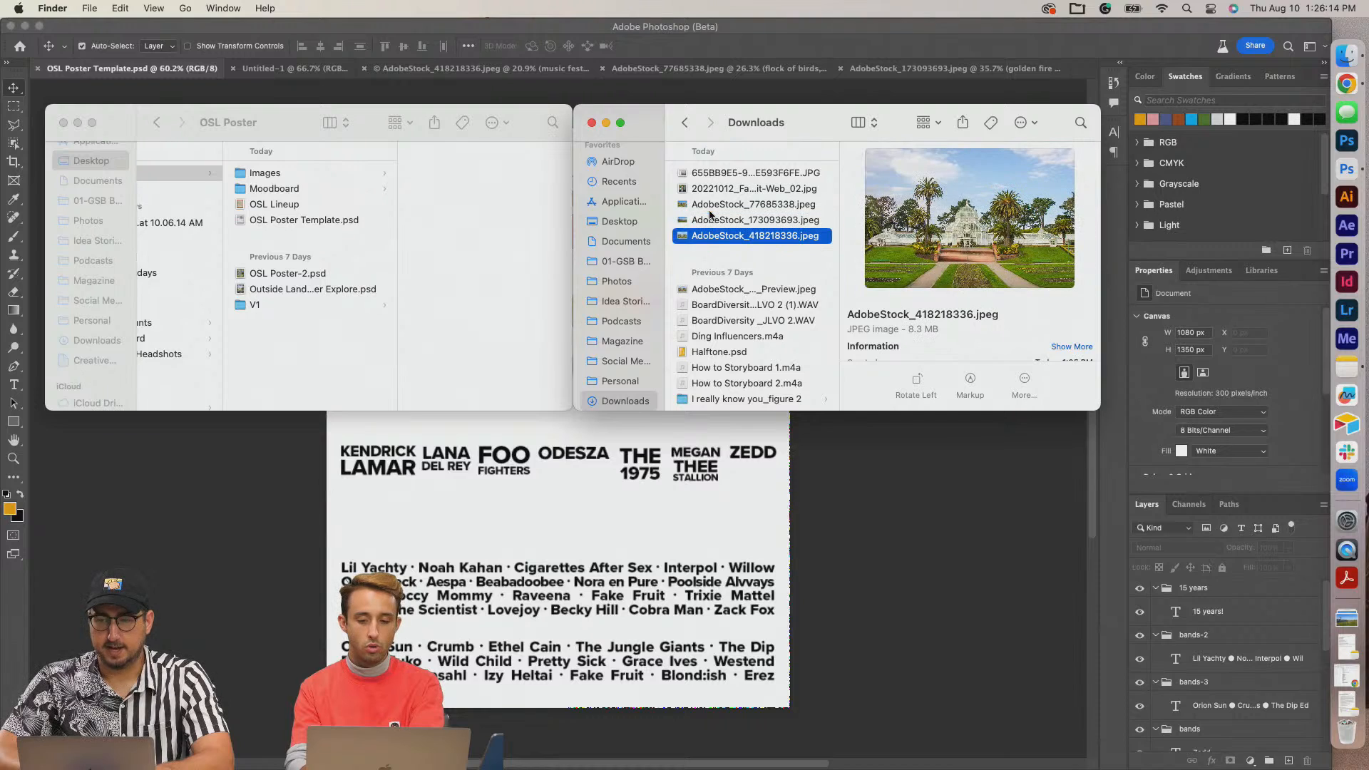
drag(742, 237, 540, 512)
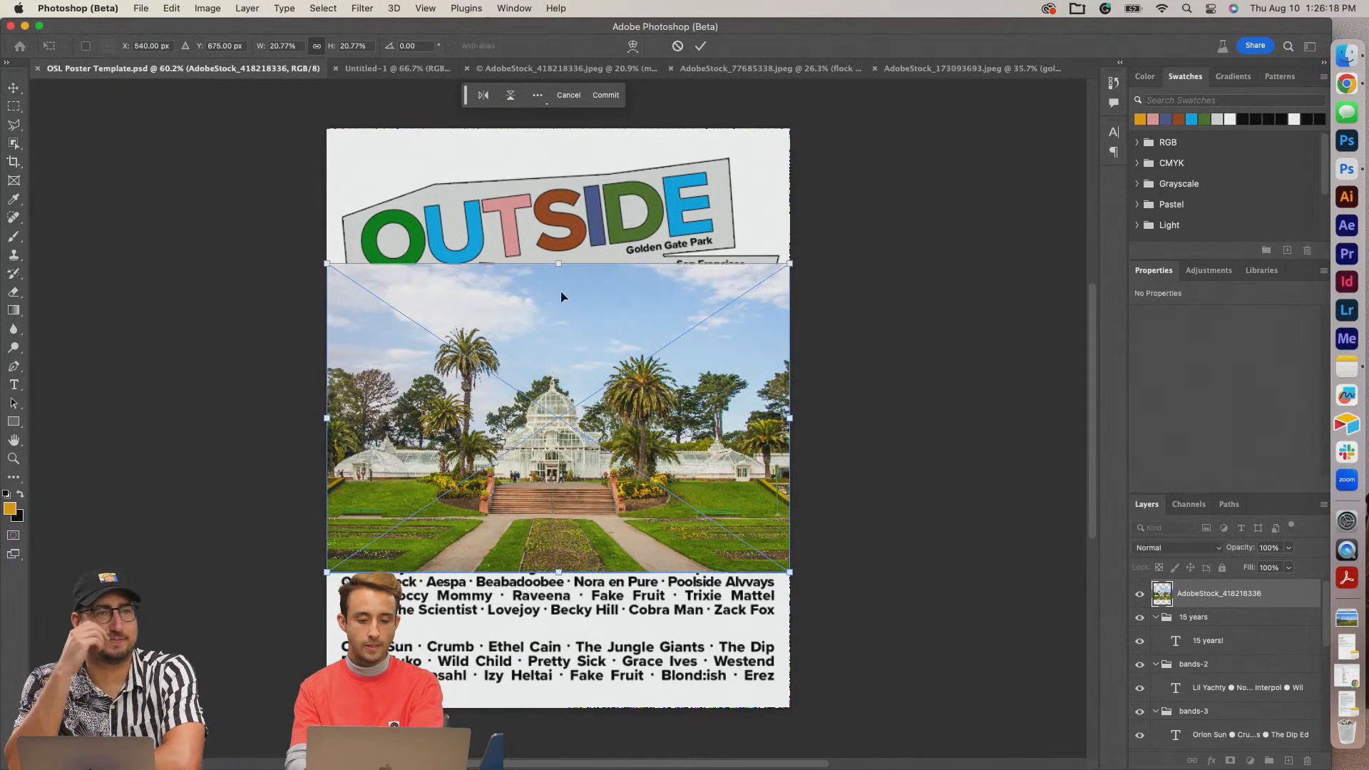
Scale the placed conservatory photo up from its centre to 2170 × 1446 px, covering the whole poster.
drag(559, 261, 563, 140)
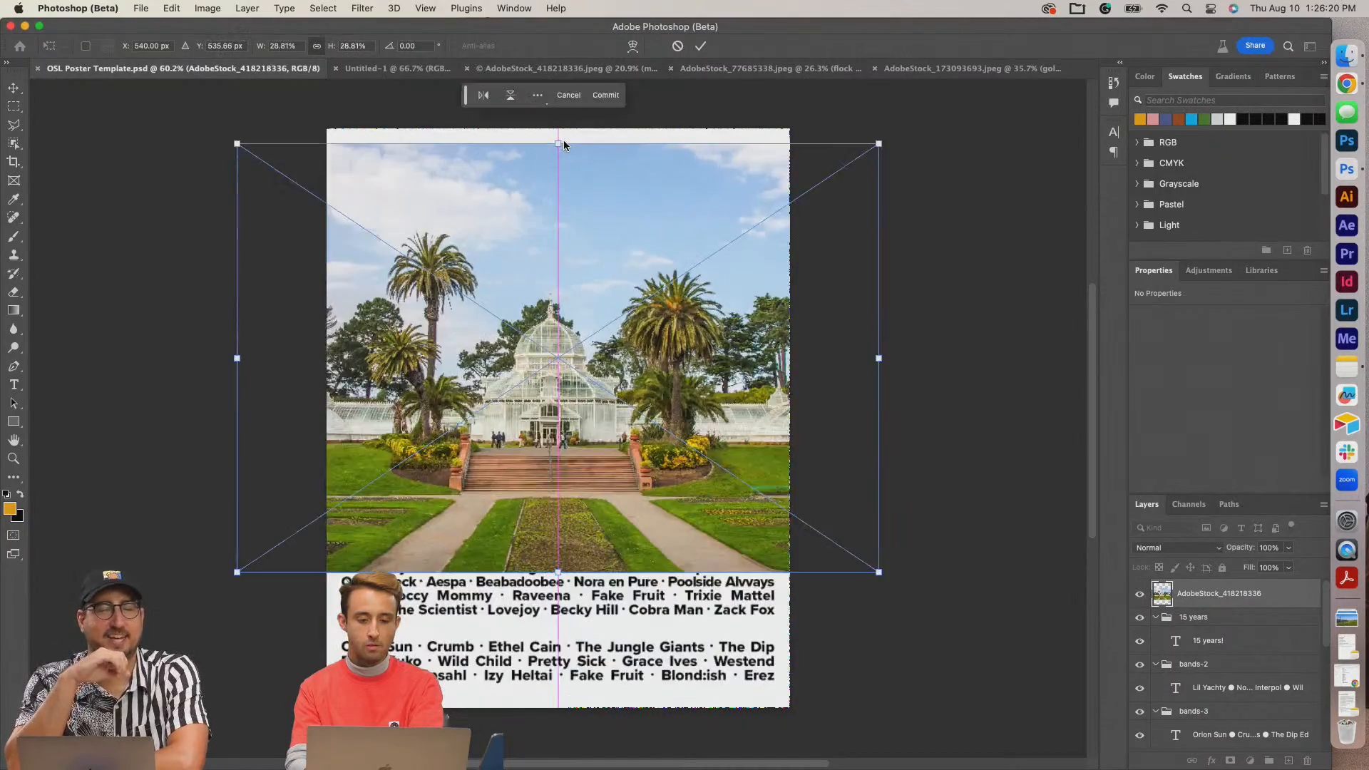
key(super+z)
drag(558, 263, 567, 165)
key(super+z)
drag(560, 265, 564, 111)
key(Return)
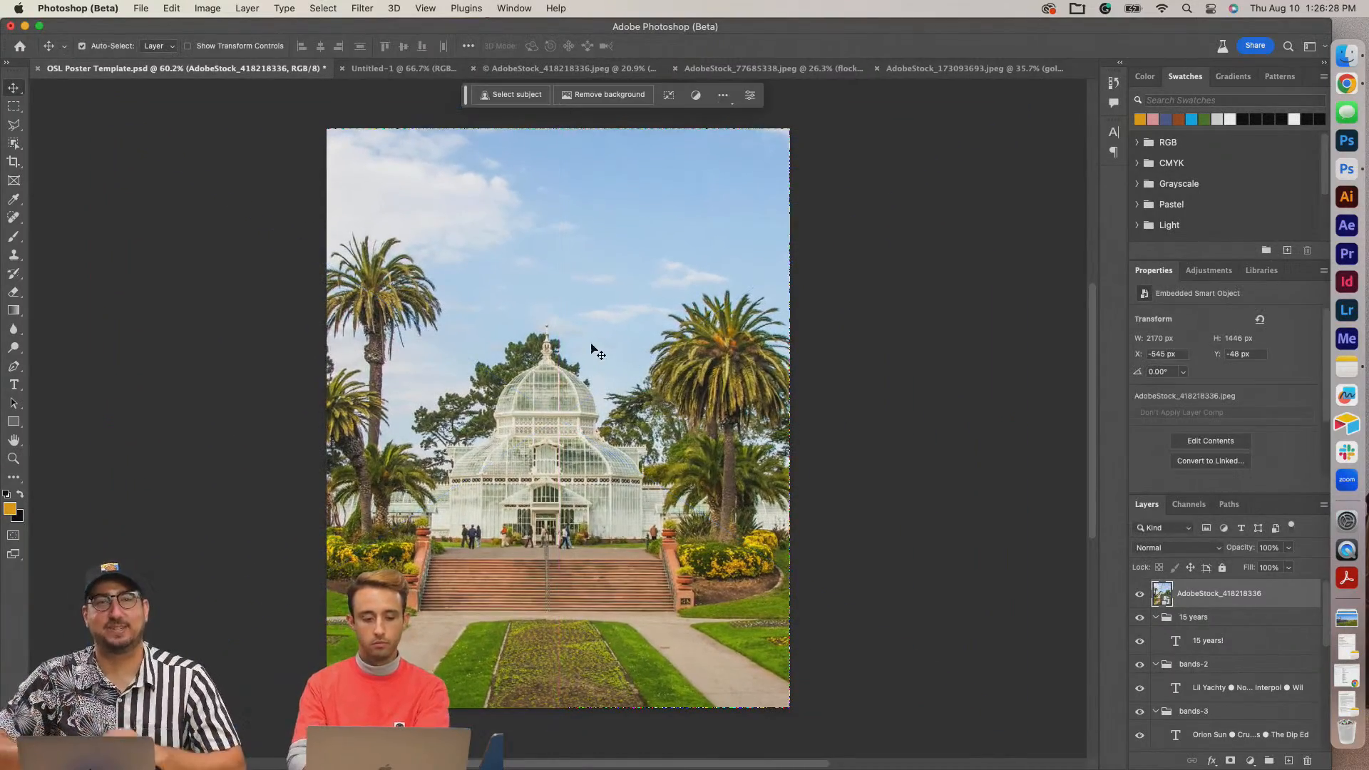
Enlarge the conservatory photo to 2537 × 1692 px and shift it within the poster.
scroll(592, 350, down, 4)
key(super+t)
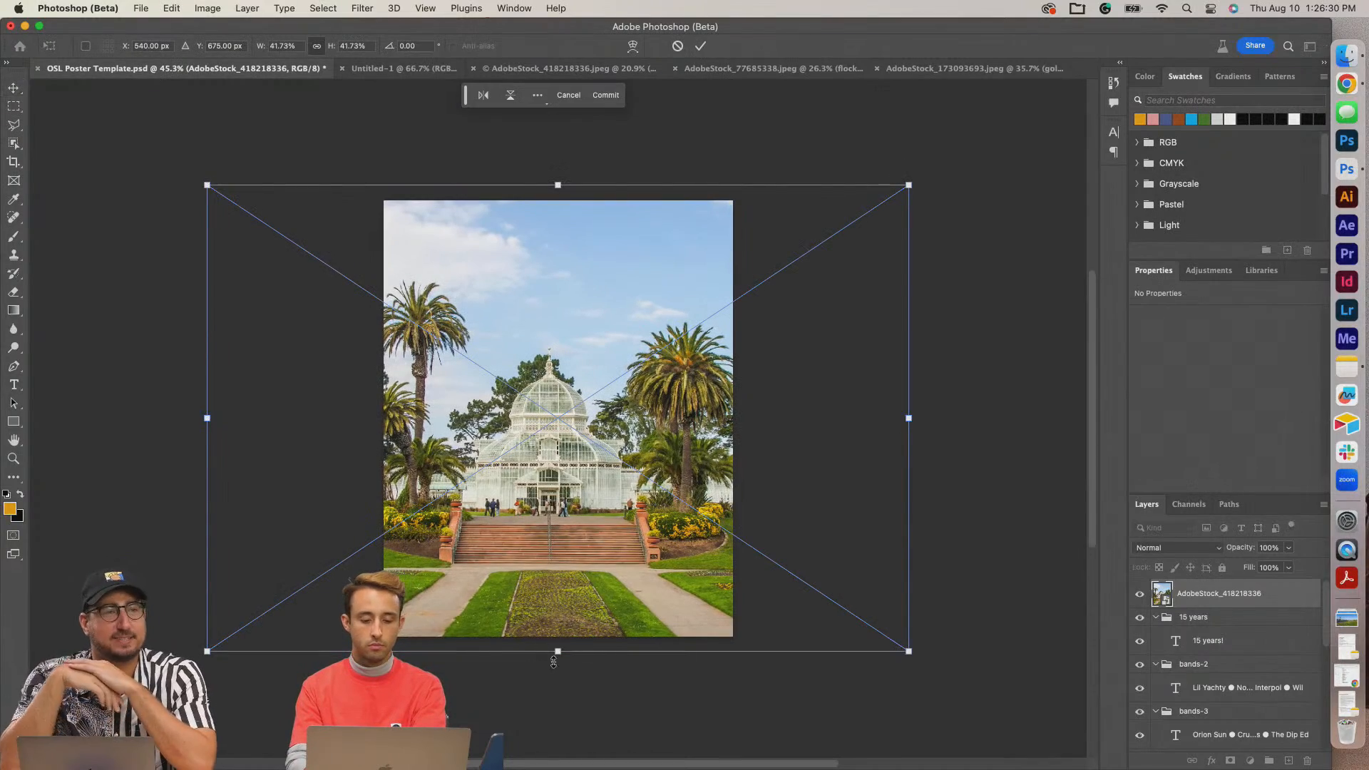
drag(559, 651, 559, 691)
mouse_move(557, 581)
mouse_down()
mouse_move(572, 583)
mouse_move(544, 597)
mouse_move(542, 583)
mouse_up()
key(Return)
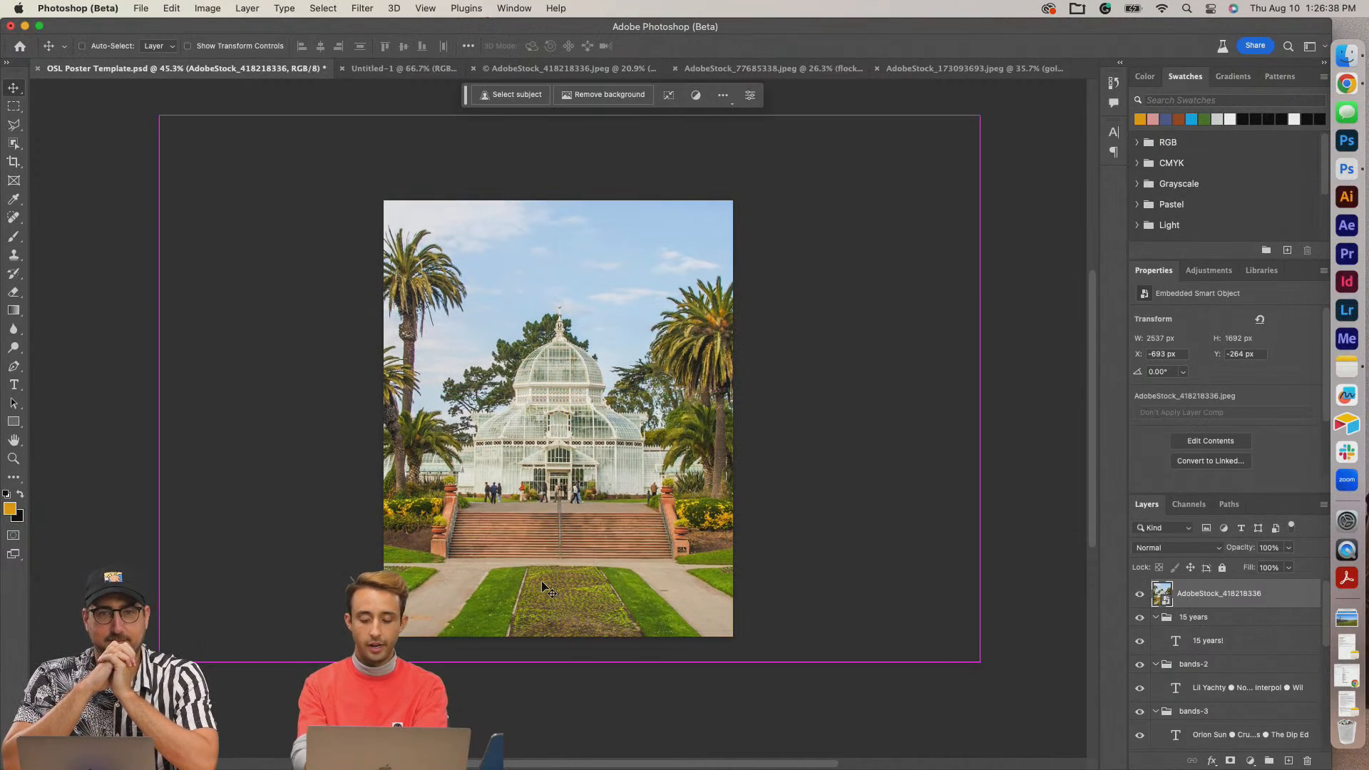
Reduce the conservatory photo to 2449 × 1632 px and reposition it so the dome sits near the poster's centre.
key(super+equal)
key(super+t)
drag(569, 688, 570, 672)
mouse_move(572, 595)
mouse_down()
mouse_move(561, 610)
mouse_move(559, 597)
mouse_up()
key(Return)
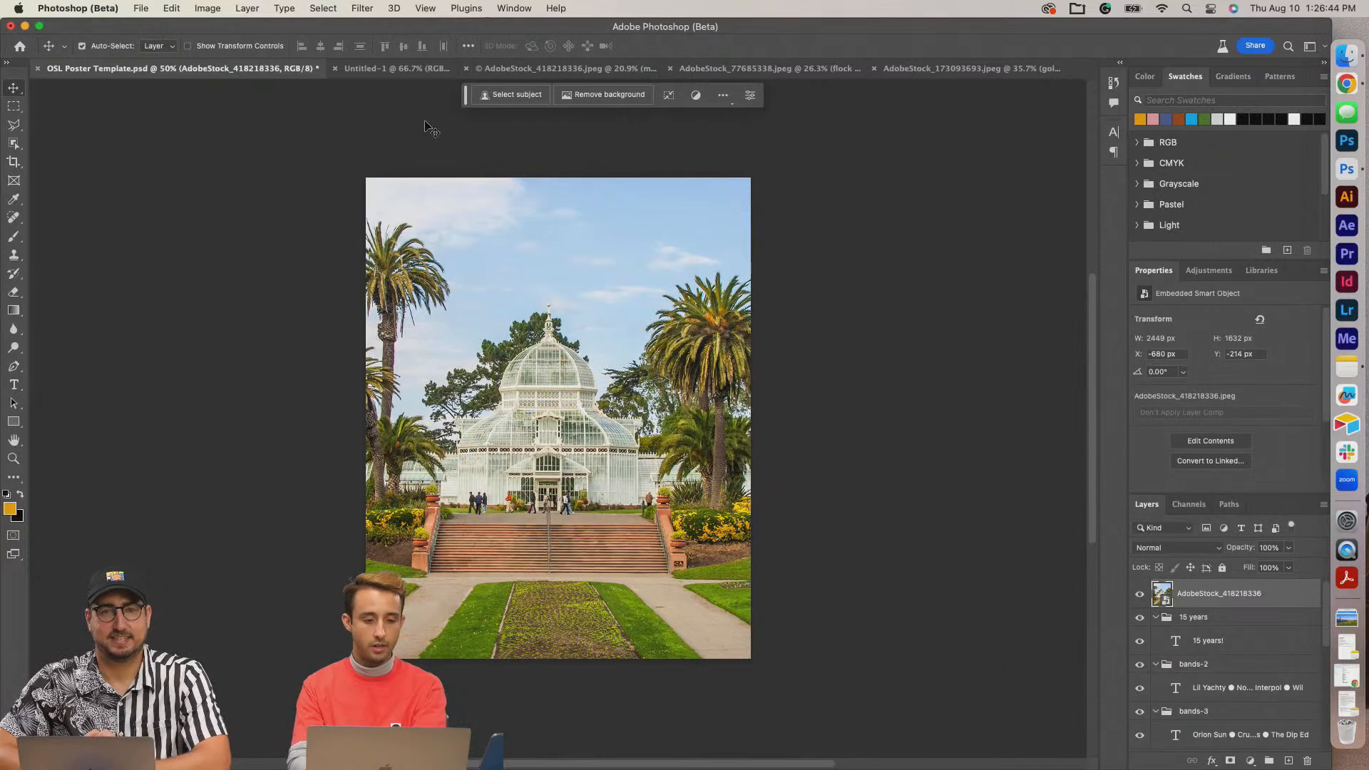
Copy the music festival crowd layer from AdobeStock_418218336.jpeg into OSL Poster Template.psd, and close the blank Untitled-1 document.
click(542, 69)
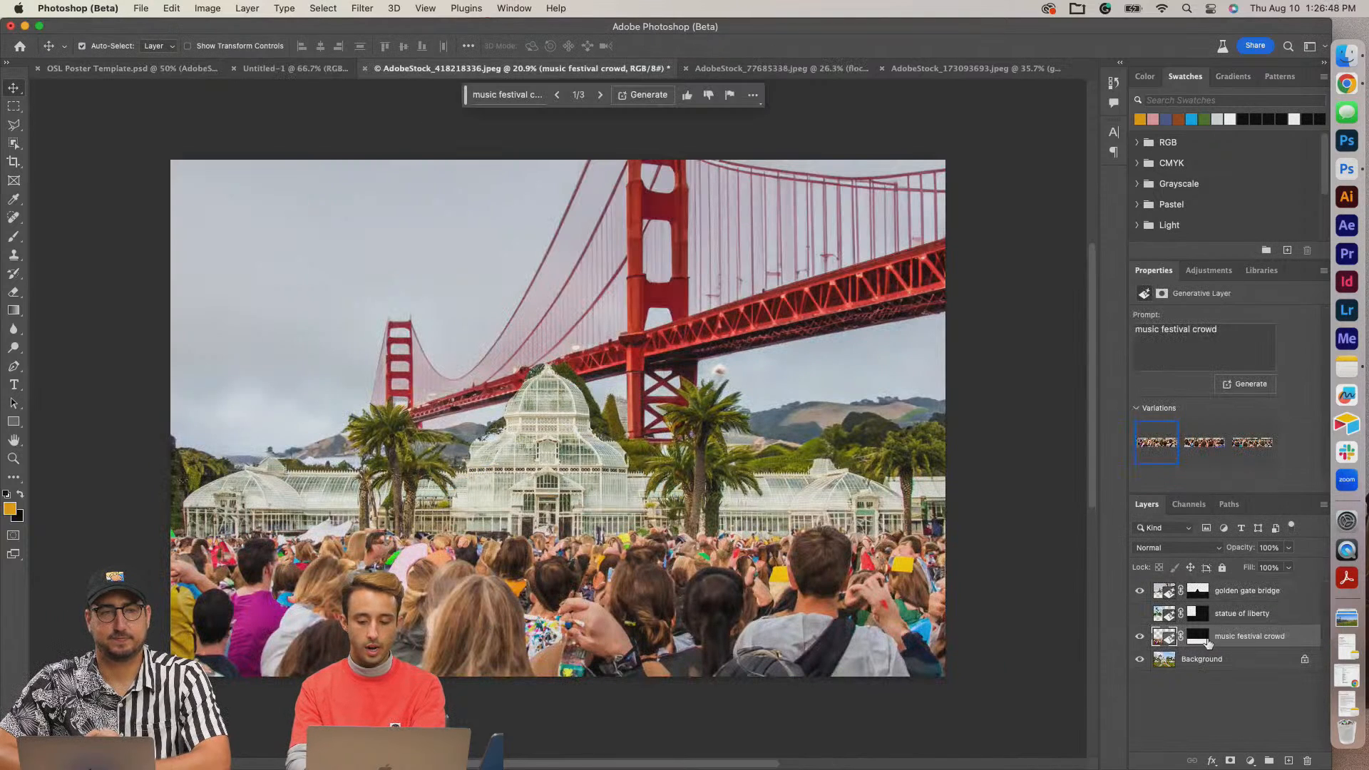
key(ctrl+shift+Tab)
key(ctrl+shift+Tab)
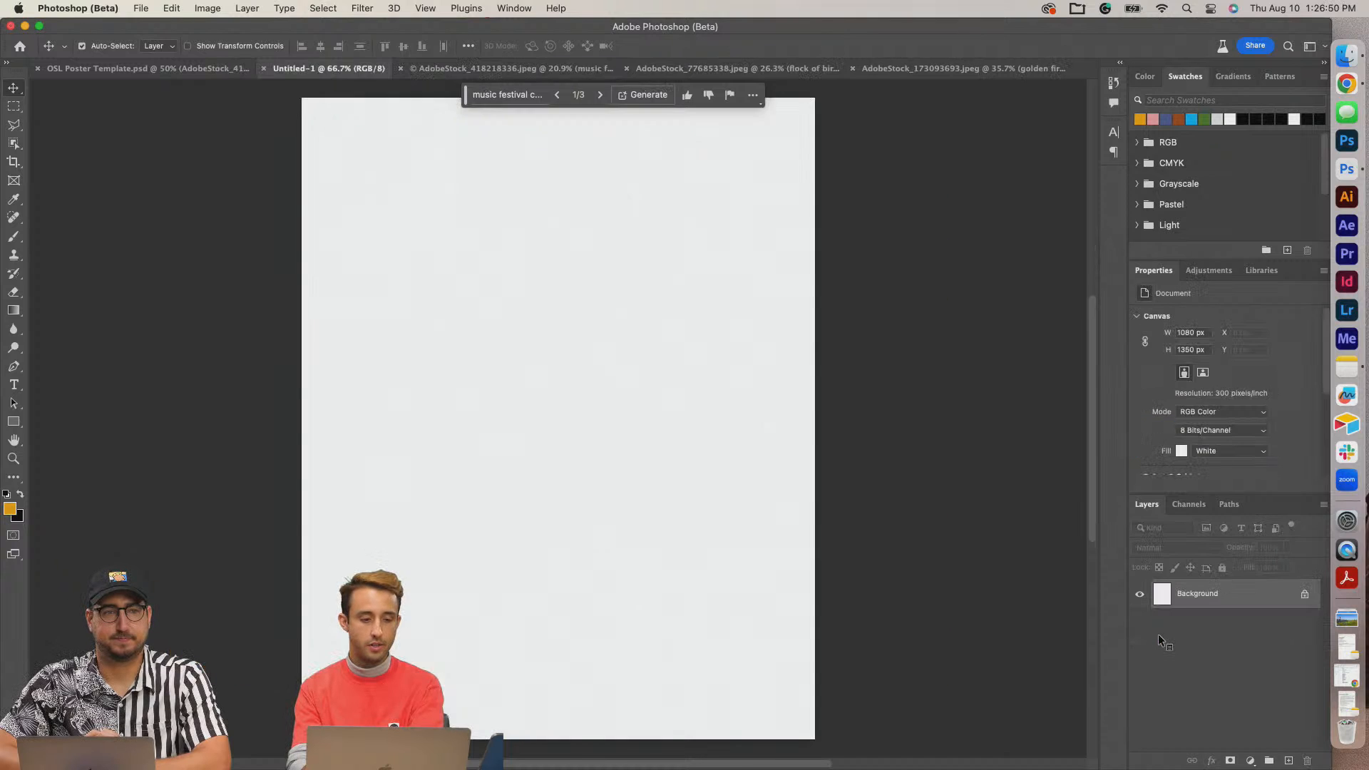
click(335, 68)
key(super+v)
Scale the crowd layer to 39.41% and position it along the poster's bottom edge in front of the conservatory.
key(super+t)
drag(587, 340, 193, 384)
drag(899, 251, 895, 385)
drag(689, 448, 383, 516)
drag(592, 453, 562, 492)
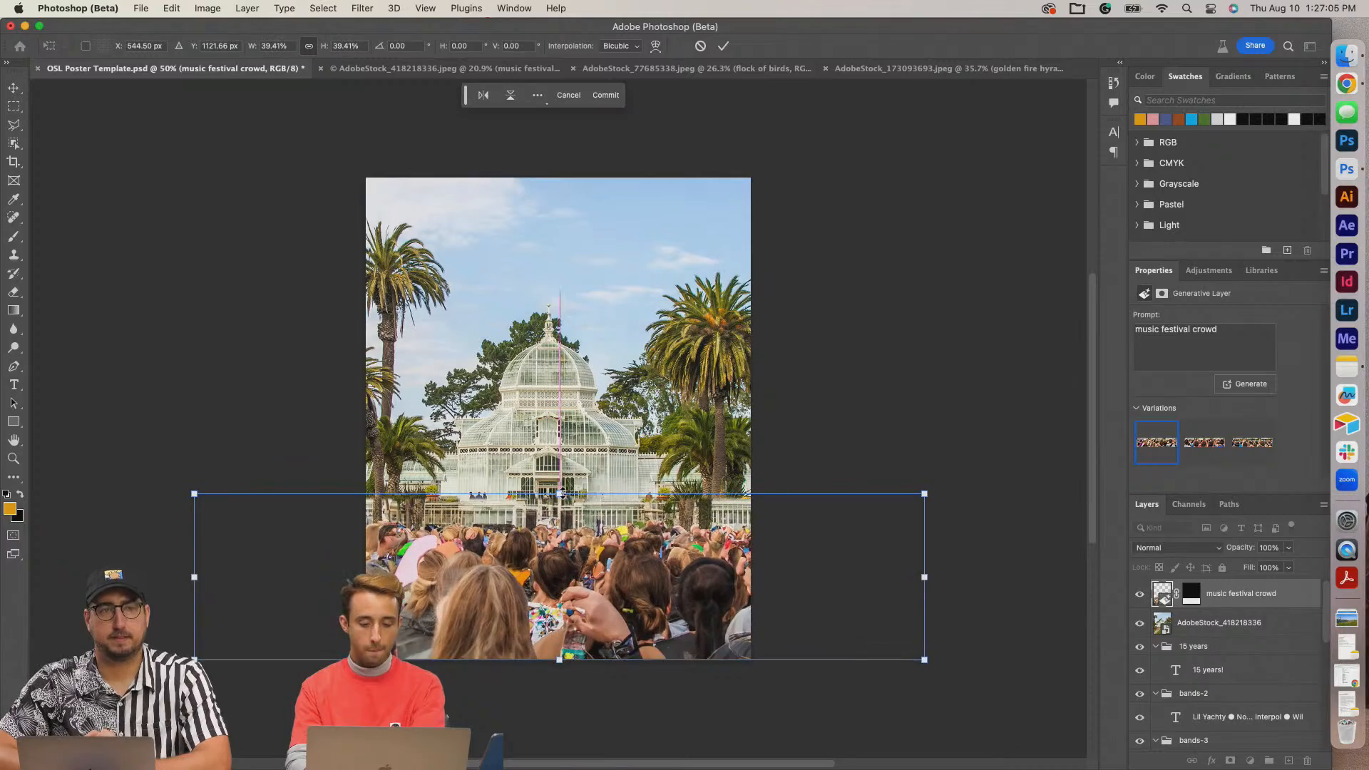
Switch to Chrome and examine the Pinterest OSL Poster board, including the Express Yourself poster, for style references.
click(1347, 83)
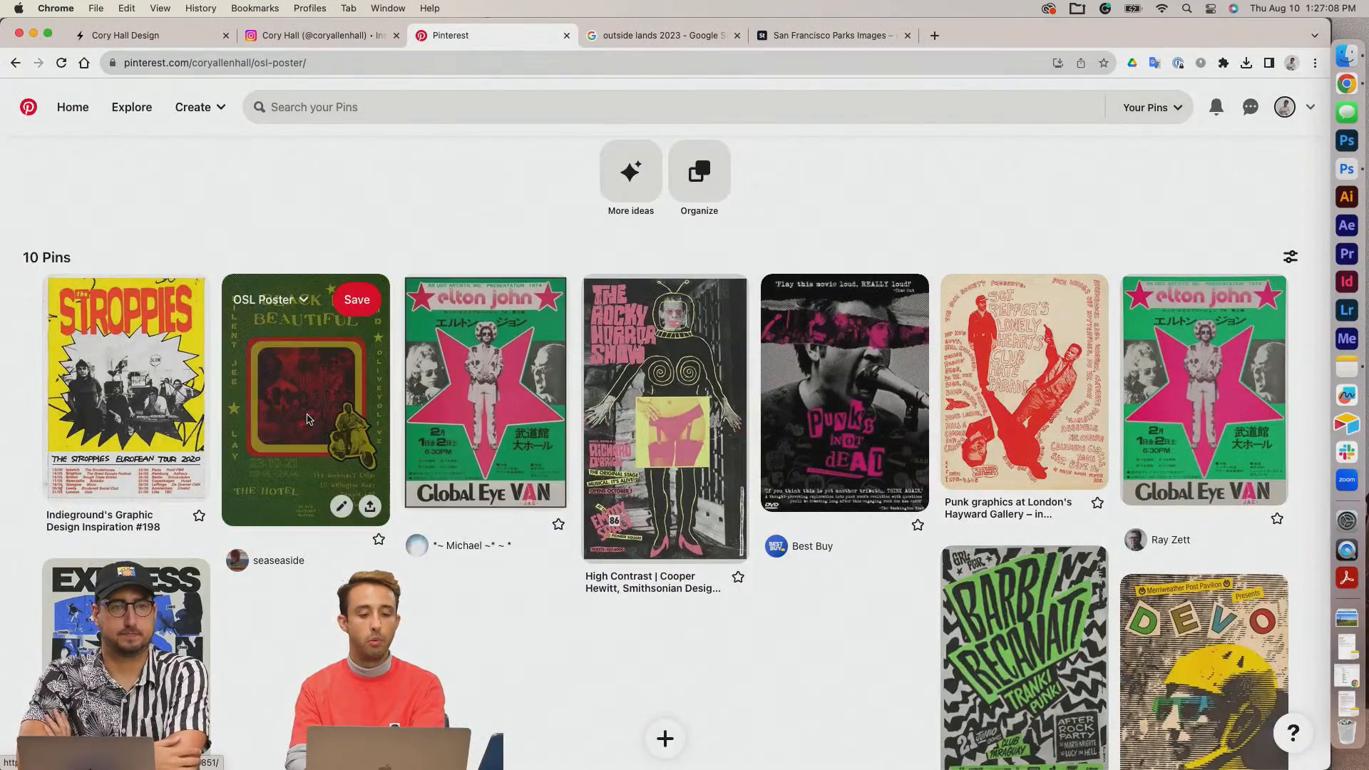
scroll(202, 457, down, 2)
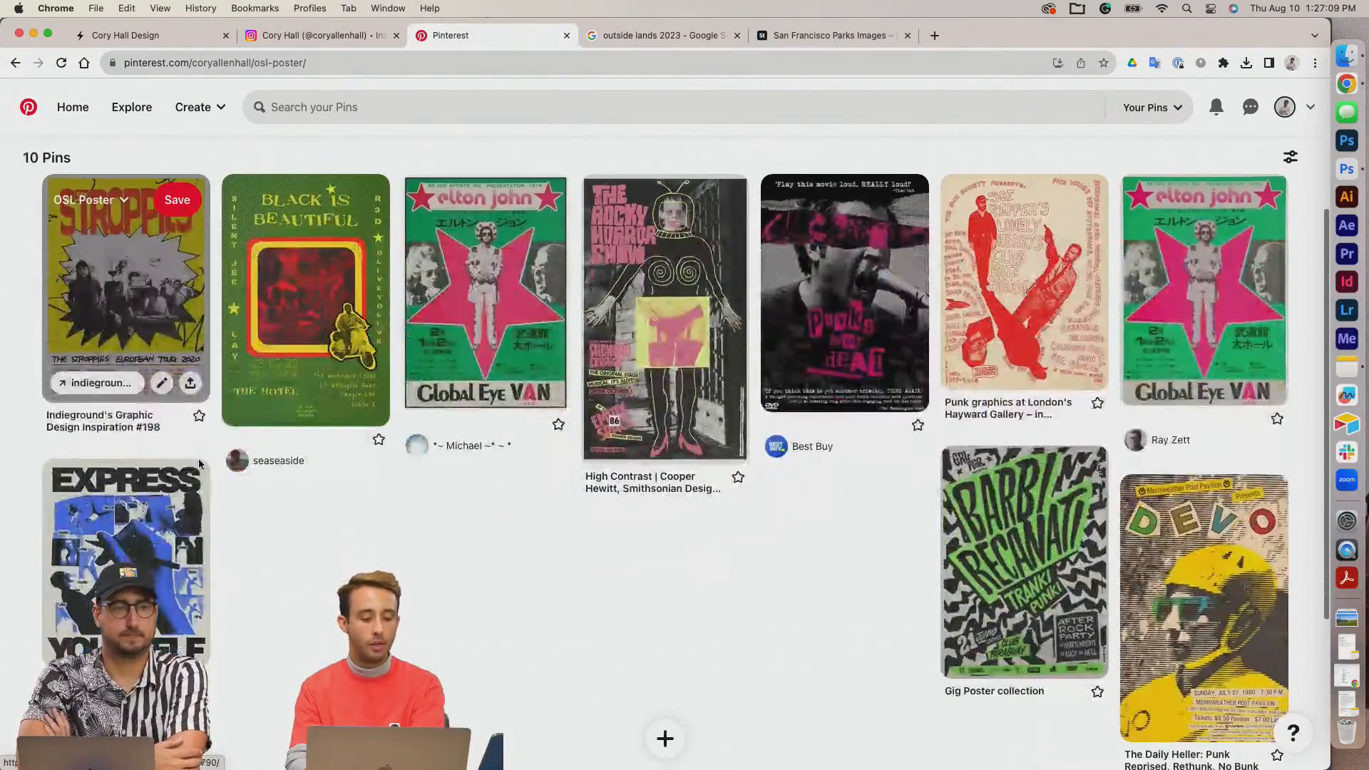
click(84, 549)
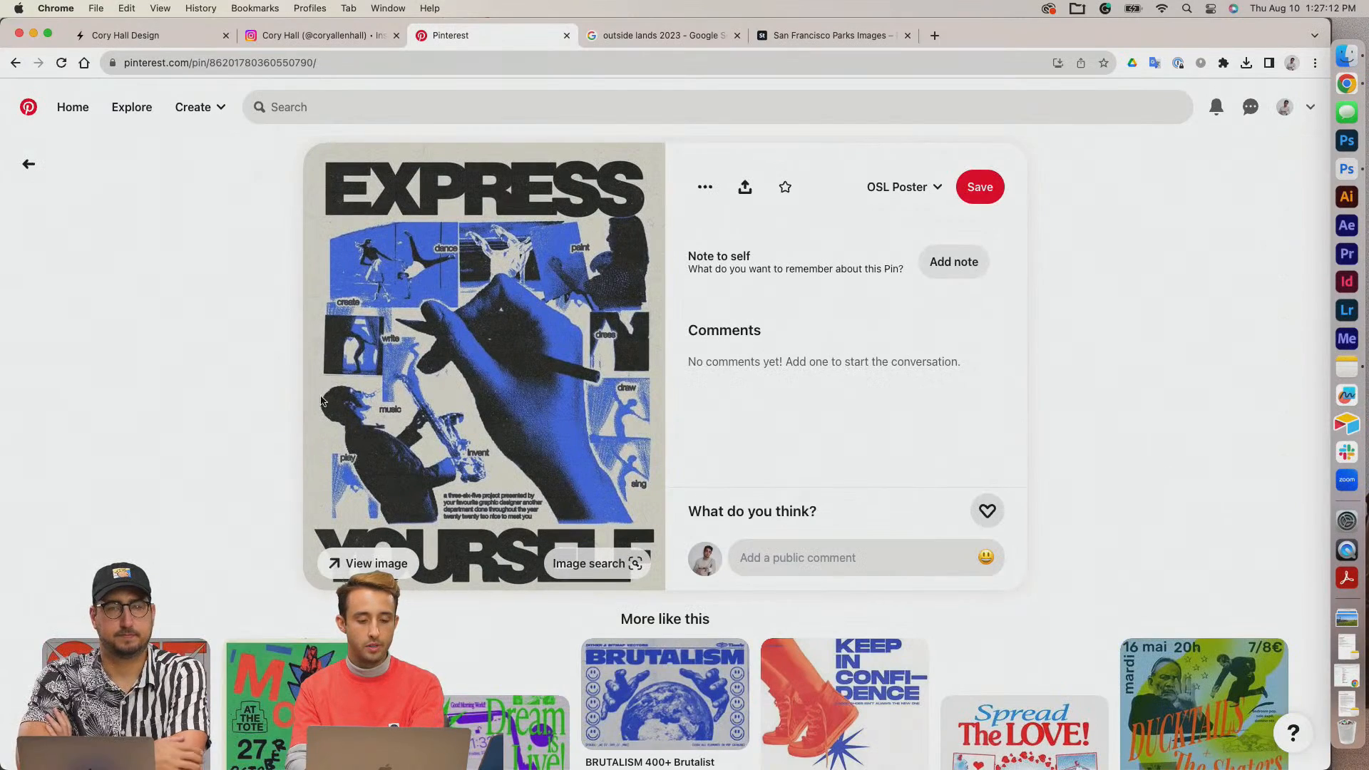
click(28, 164)
scroll(693, 393, up, 1)
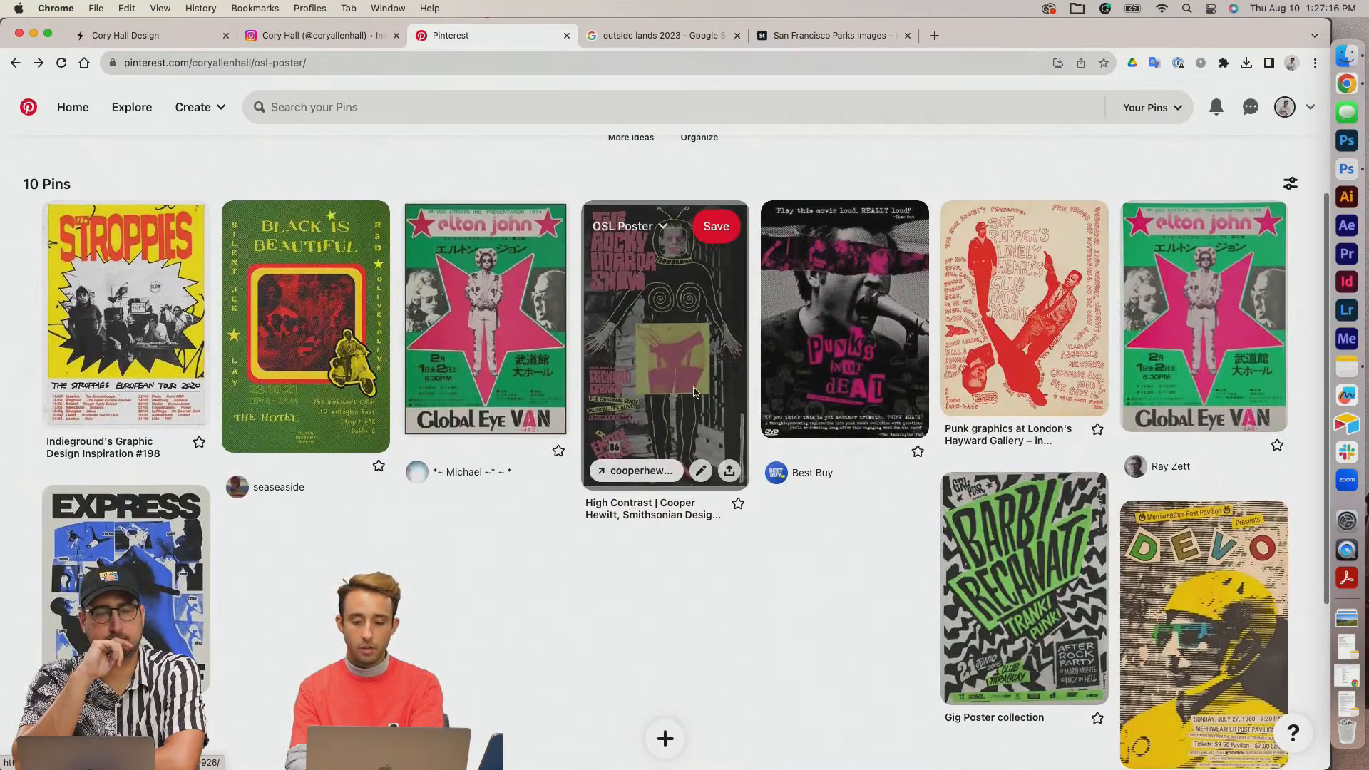
Return to Photoshop, slightly enlarge and reposition the crowd layer, and commit its transform.
click(1347, 171)
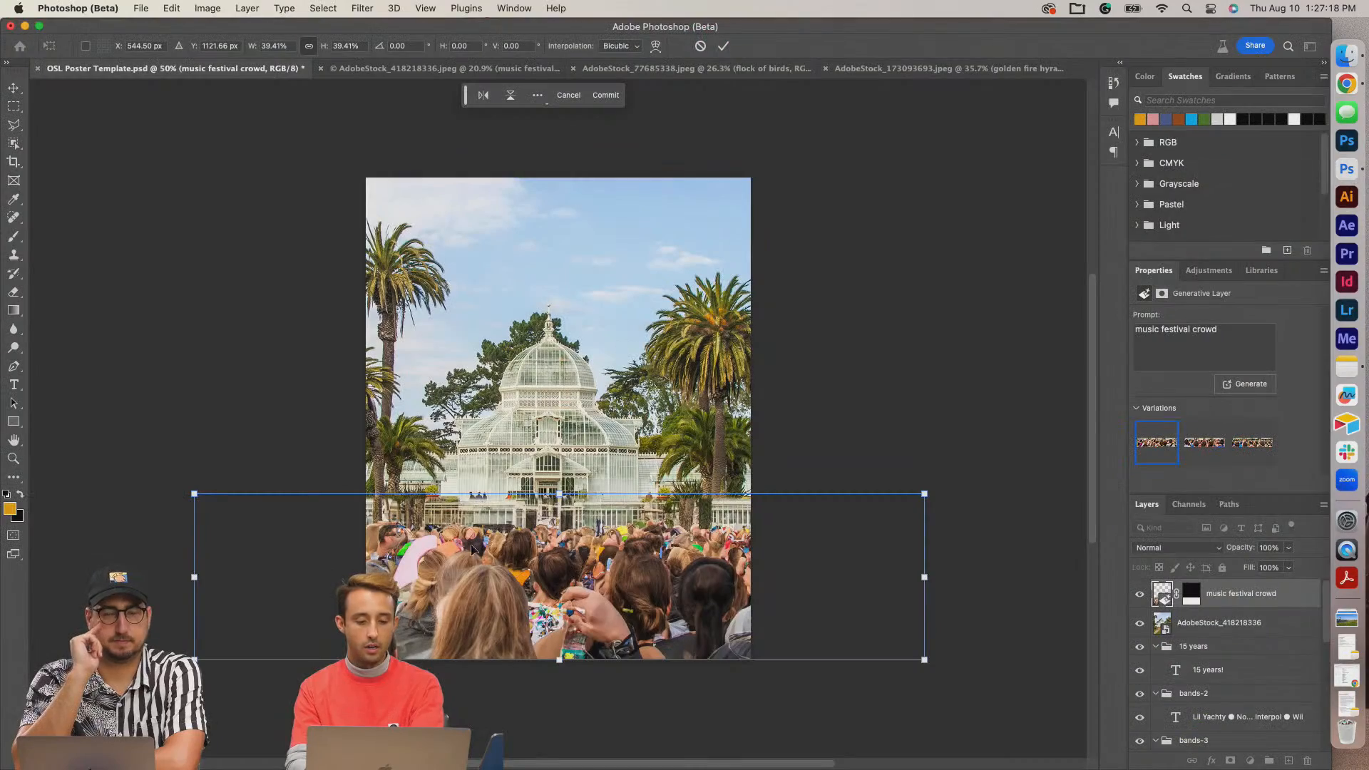
drag(560, 494, 561, 488)
drag(552, 564, 555, 561)
key(Return)
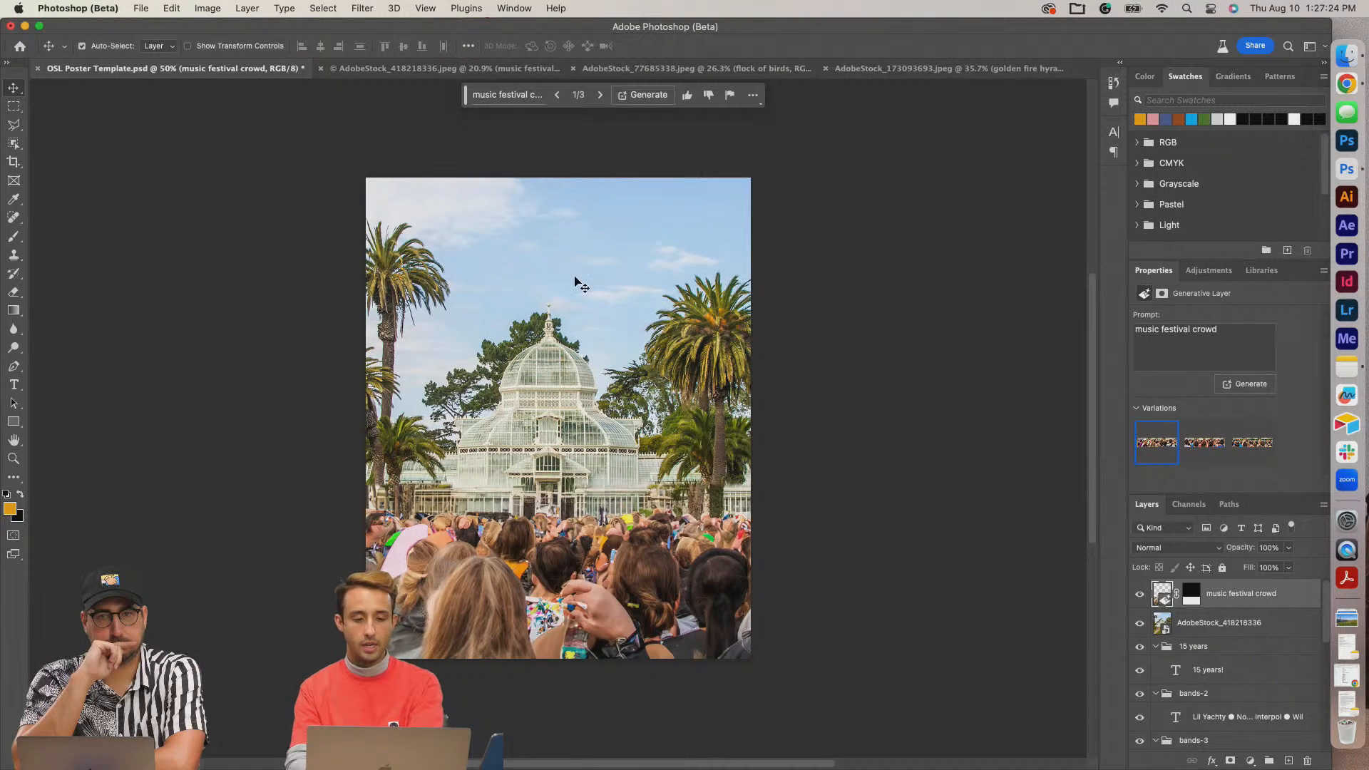
Compare the crowd in AdobeStock_418218336.jpeg with the poster composition and look over the available filters.
click(476, 72)
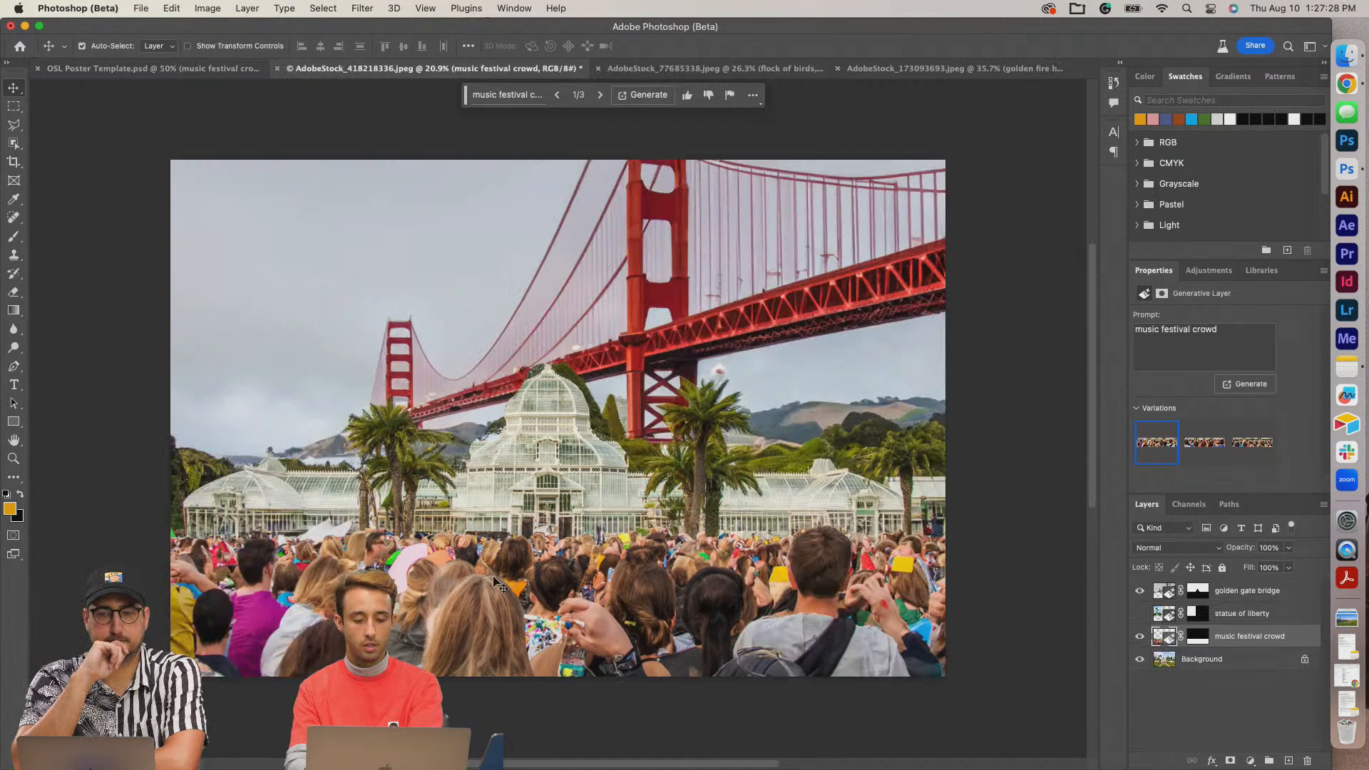
click(150, 68)
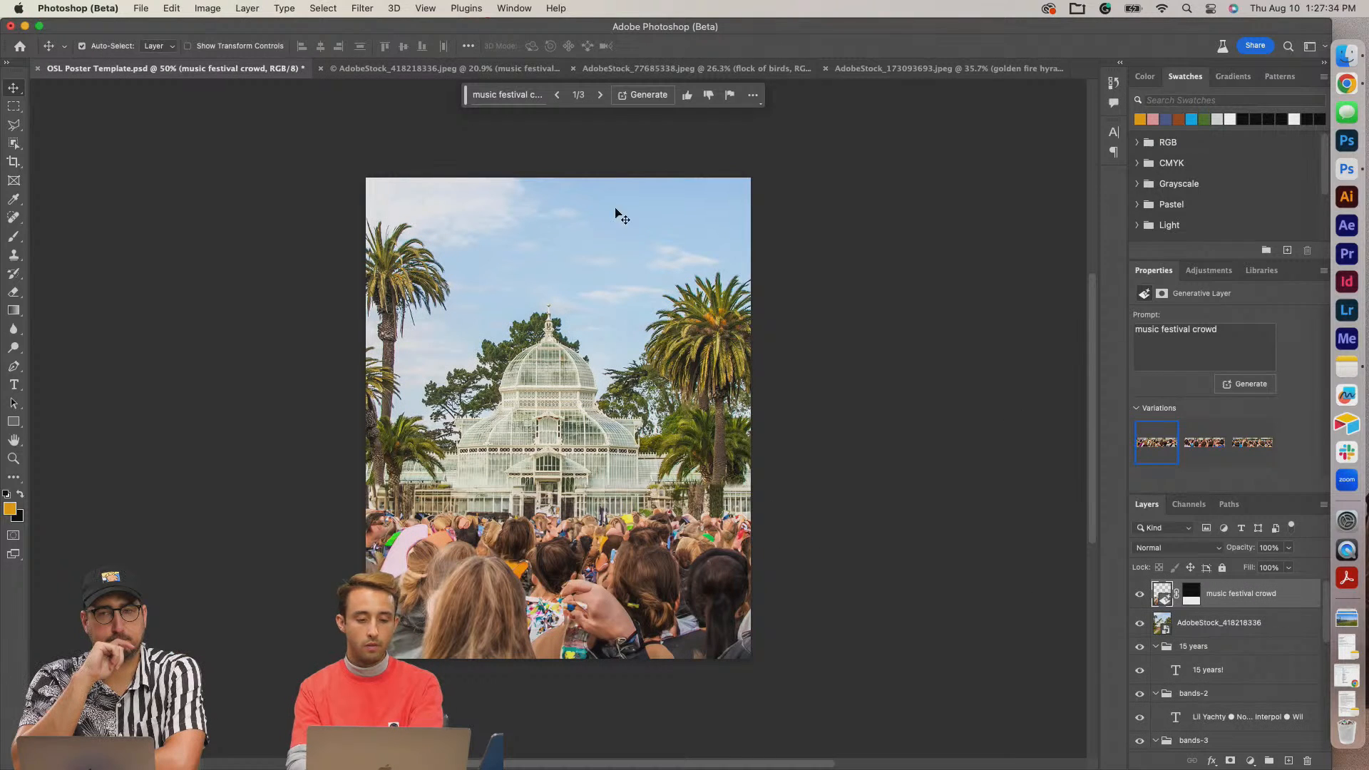
click(361, 8)
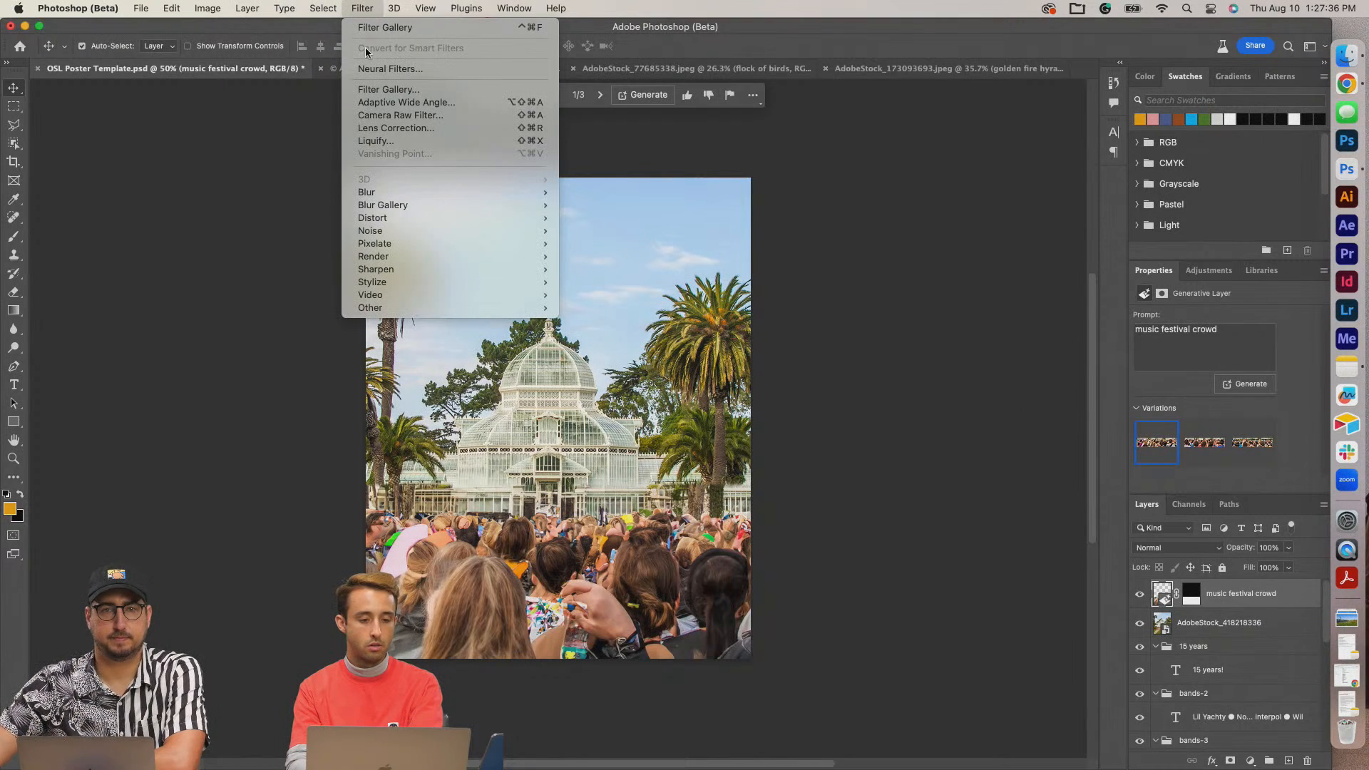
click(361, 7)
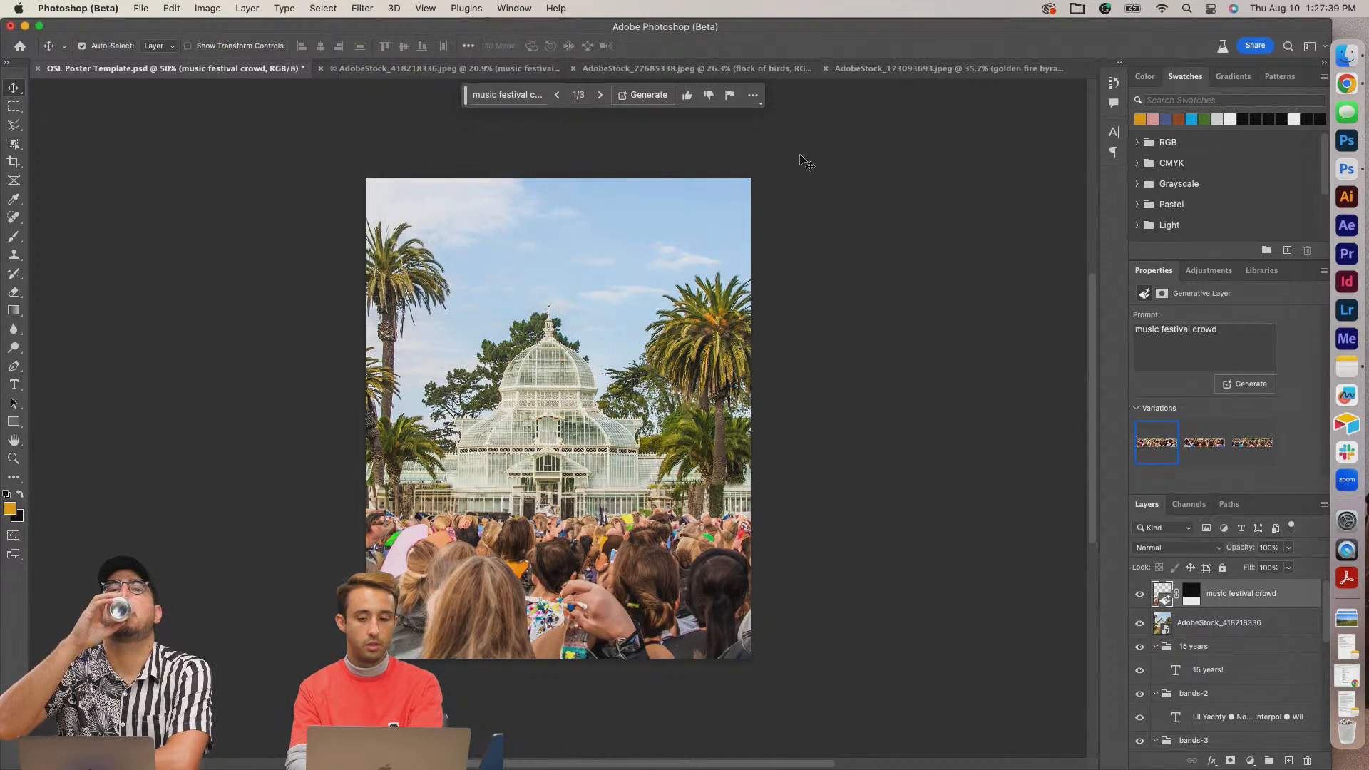
Reset the foreground and background colours to the default black and white.
click(20, 495)
click(21, 495)
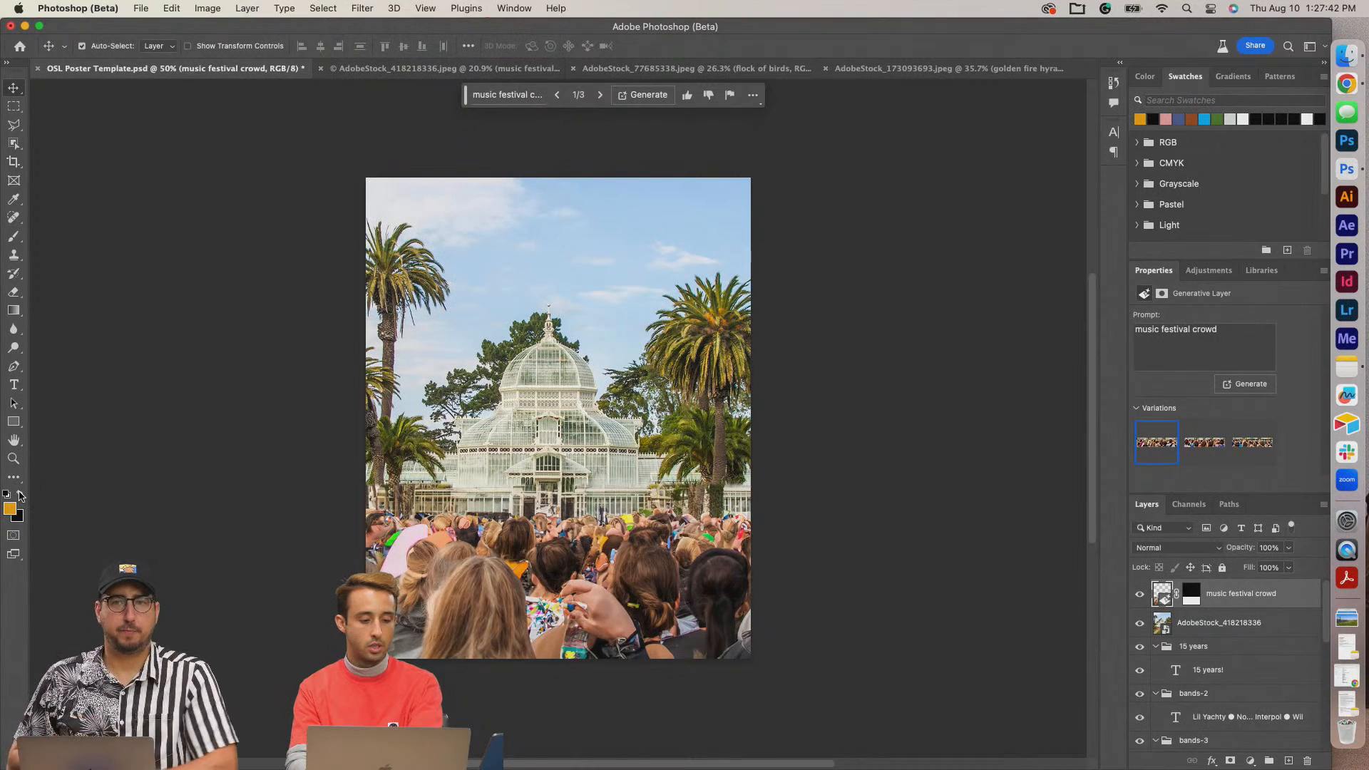
click(6, 495)
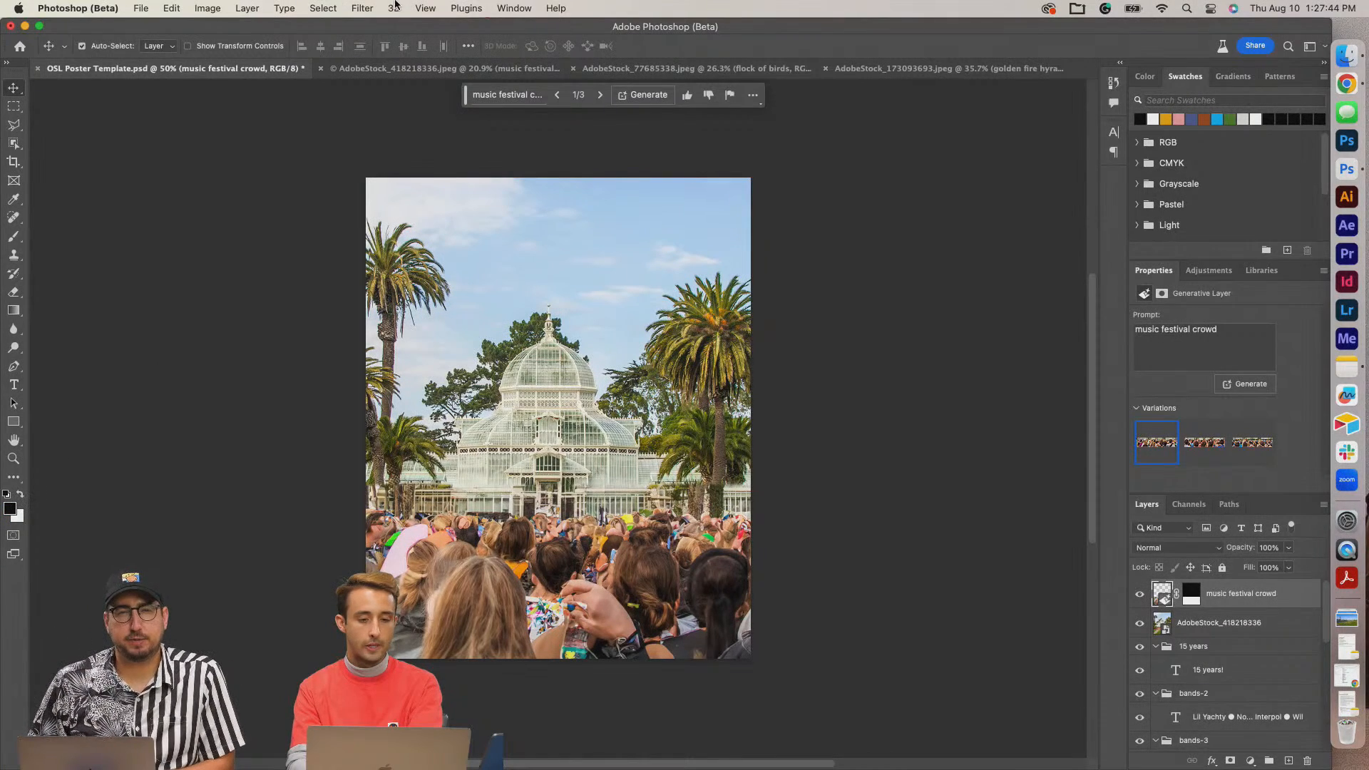
Apply a Halftone Pattern from the Filter Gallery to the crowd layer with size 1, contrast 2 and Dot type.
click(358, 10)
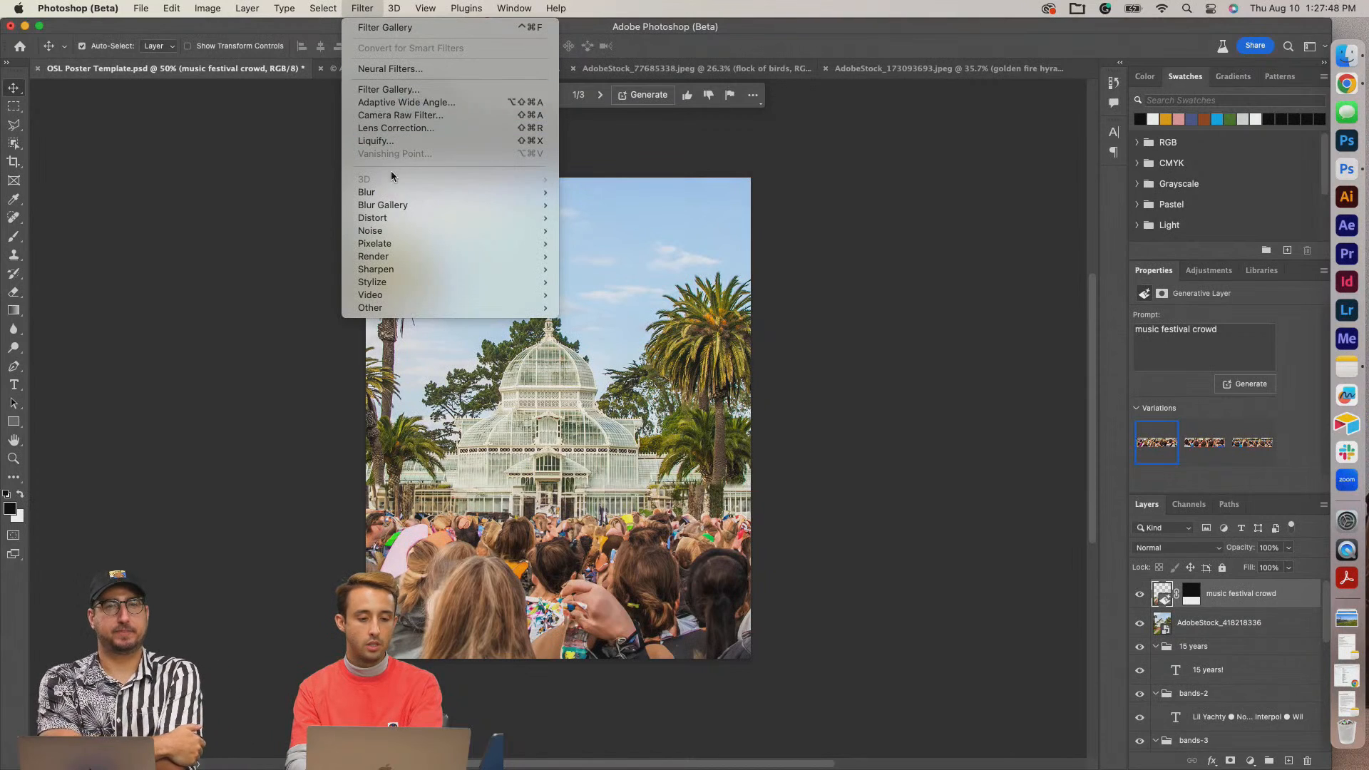
click(408, 91)
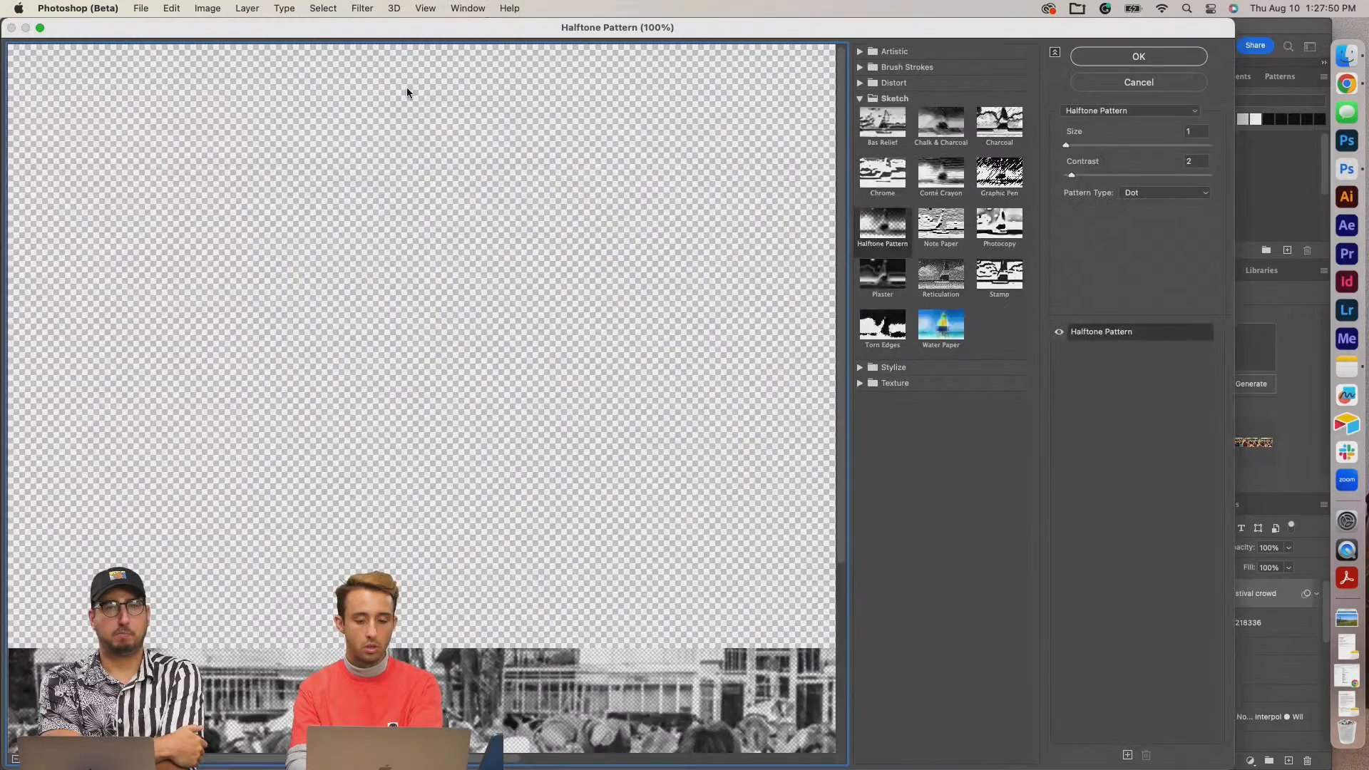
key(super+minus)
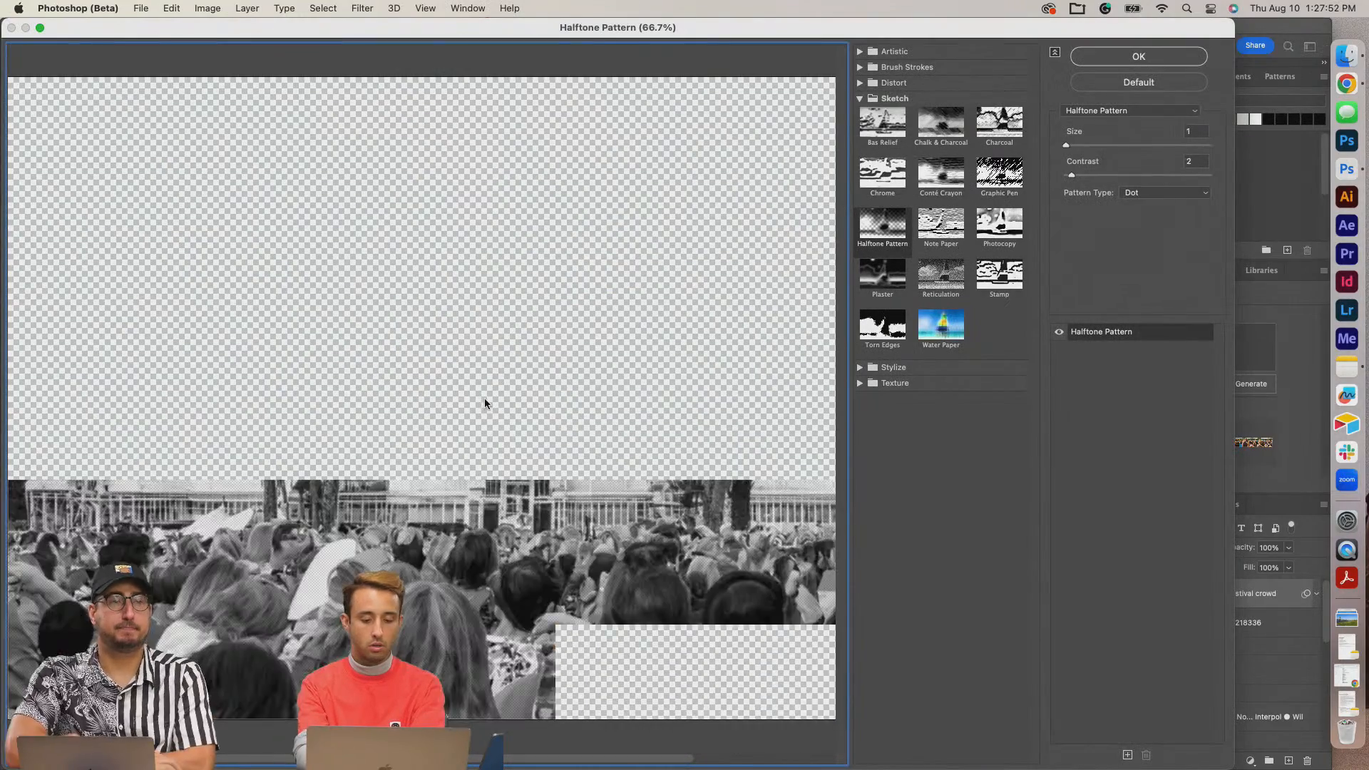
click(1129, 69)
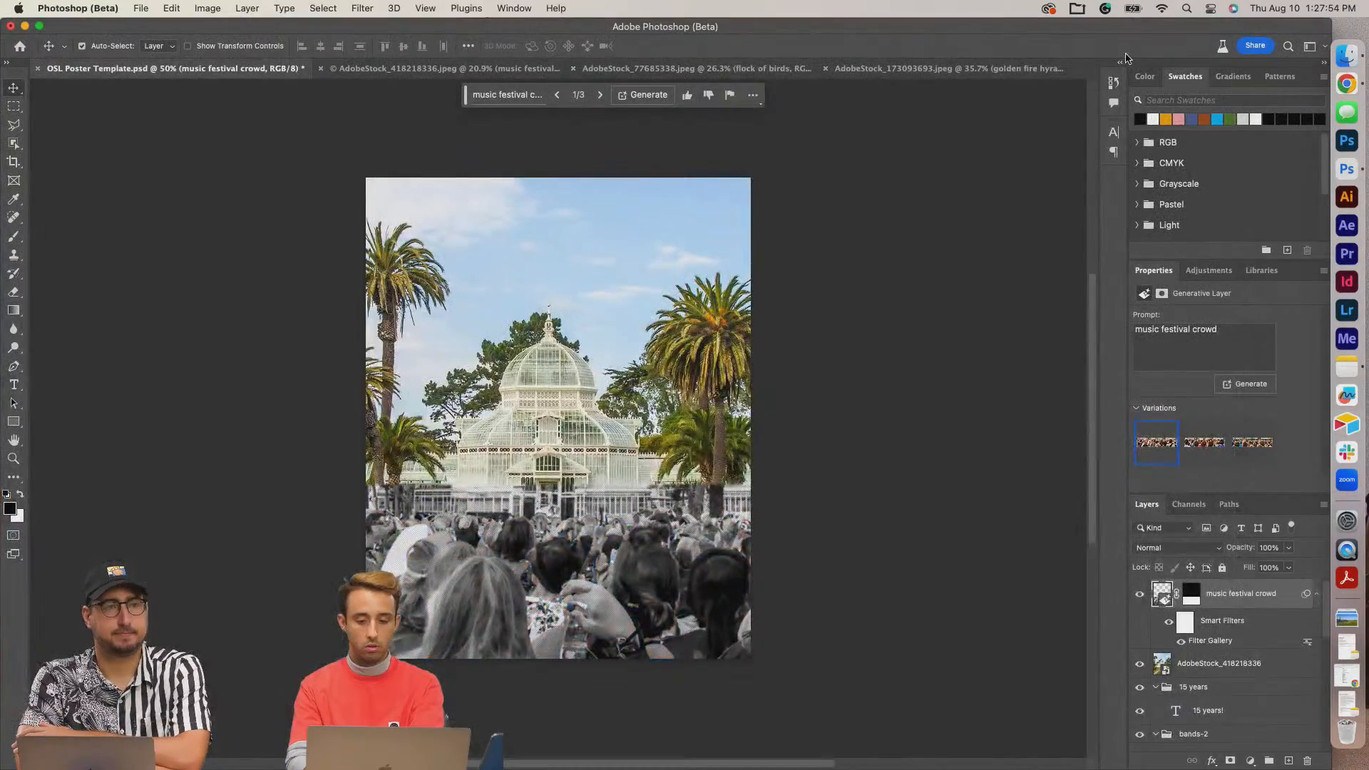
scroll(622, 587, up, 5)
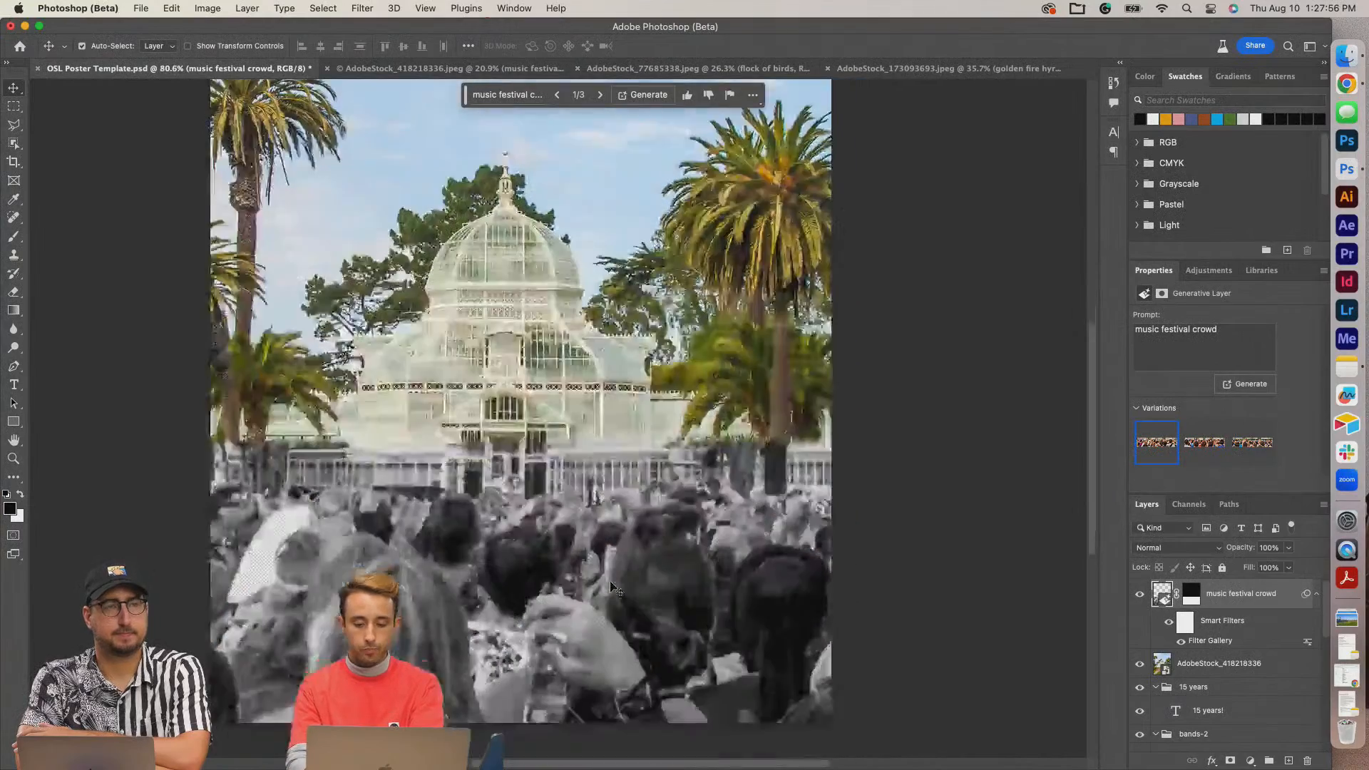
Rasterize the music festival crowd layer and erase the fence strip above the heads with a 90 px eraser at 100% hardness.
right_click(1231, 598)
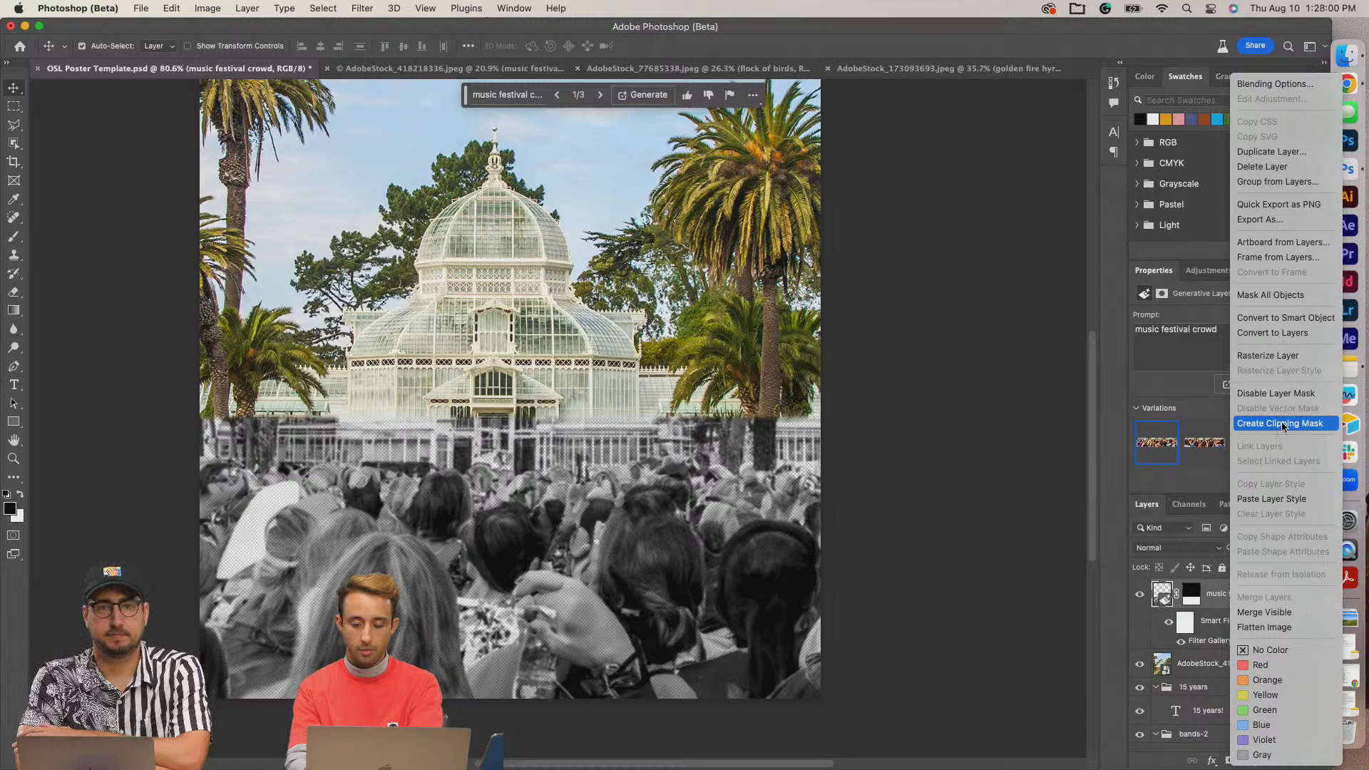
click(764, 478)
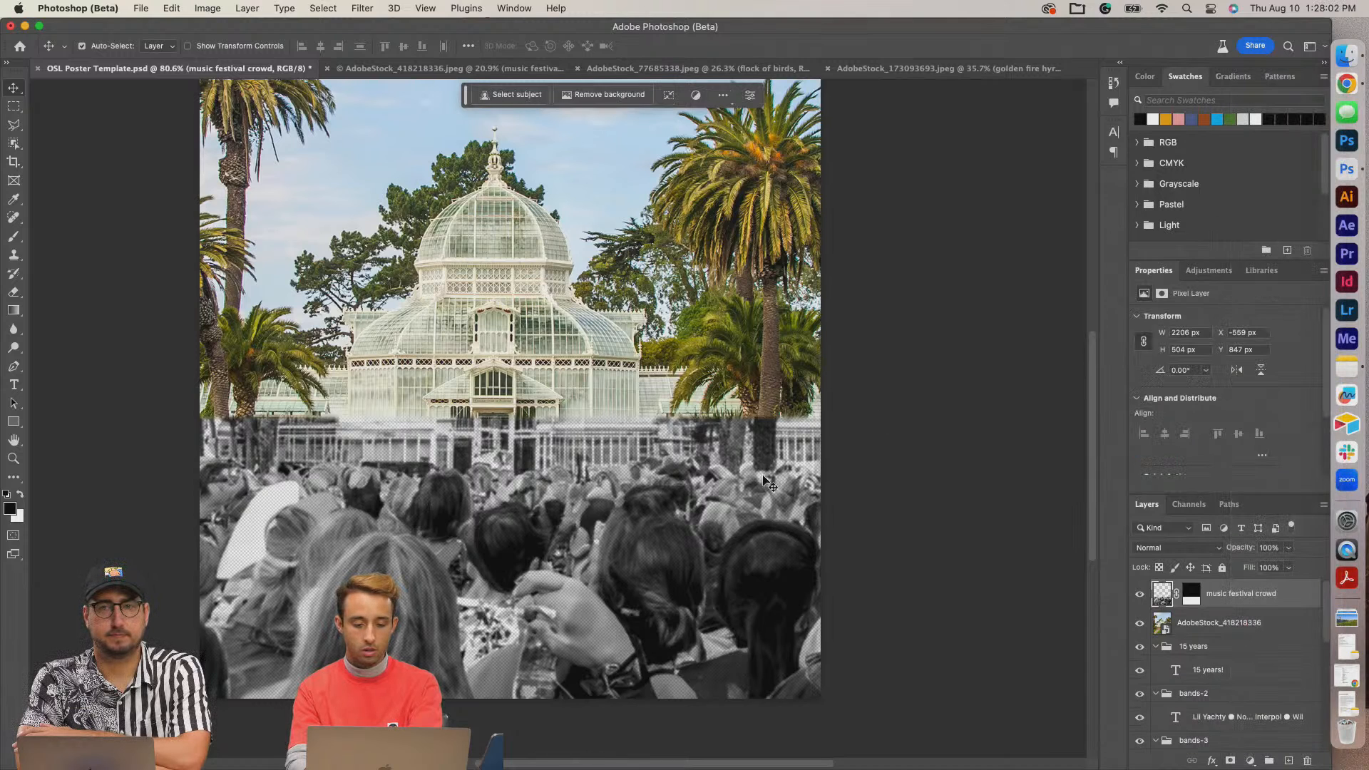
key(e)
drag(806, 427, 798, 440)
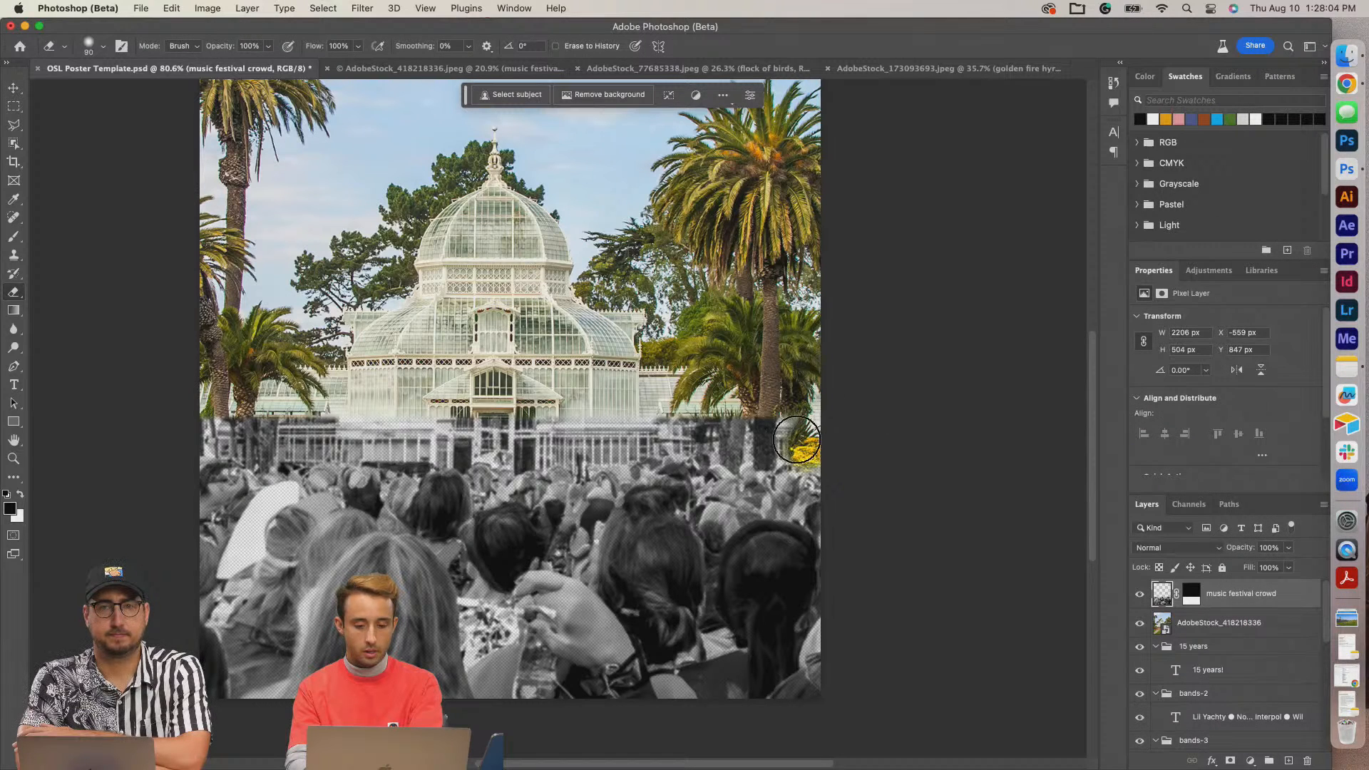
click(104, 50)
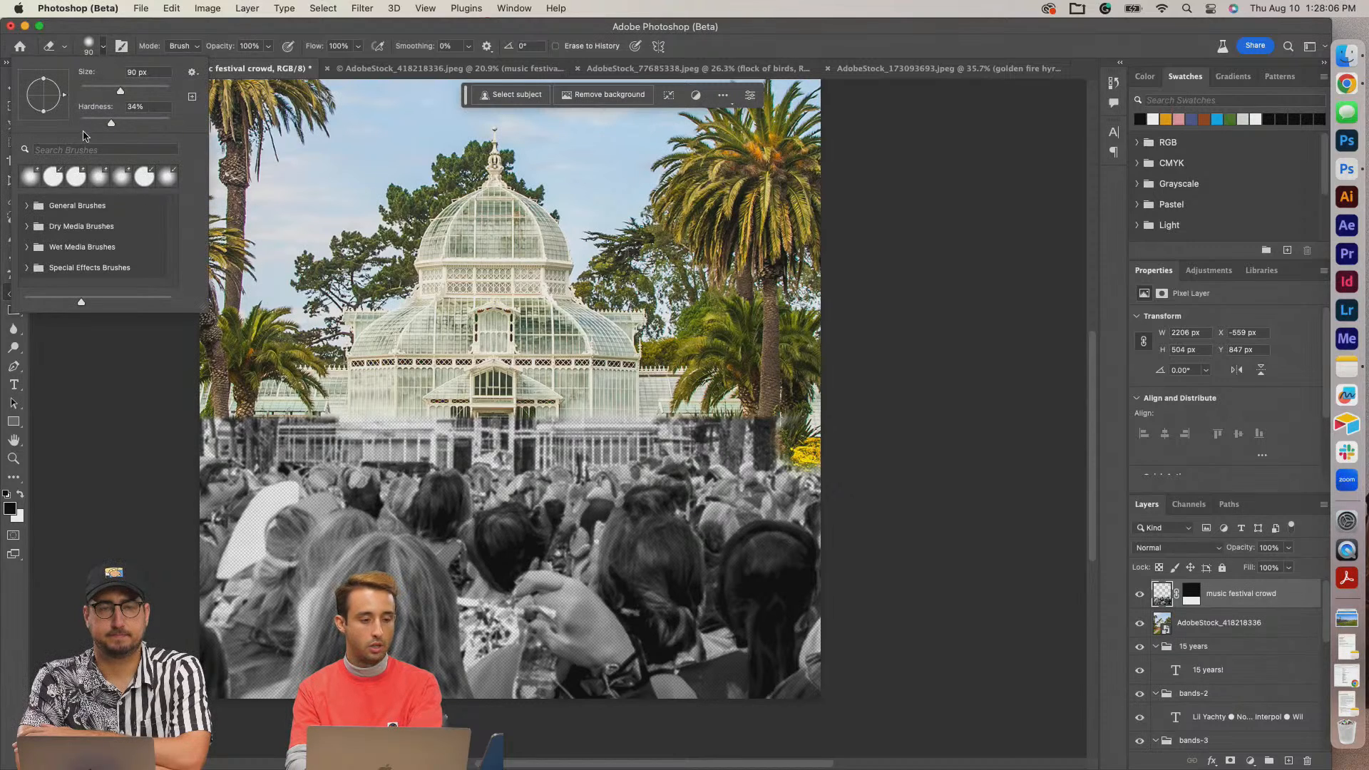
drag(114, 127, 204, 125)
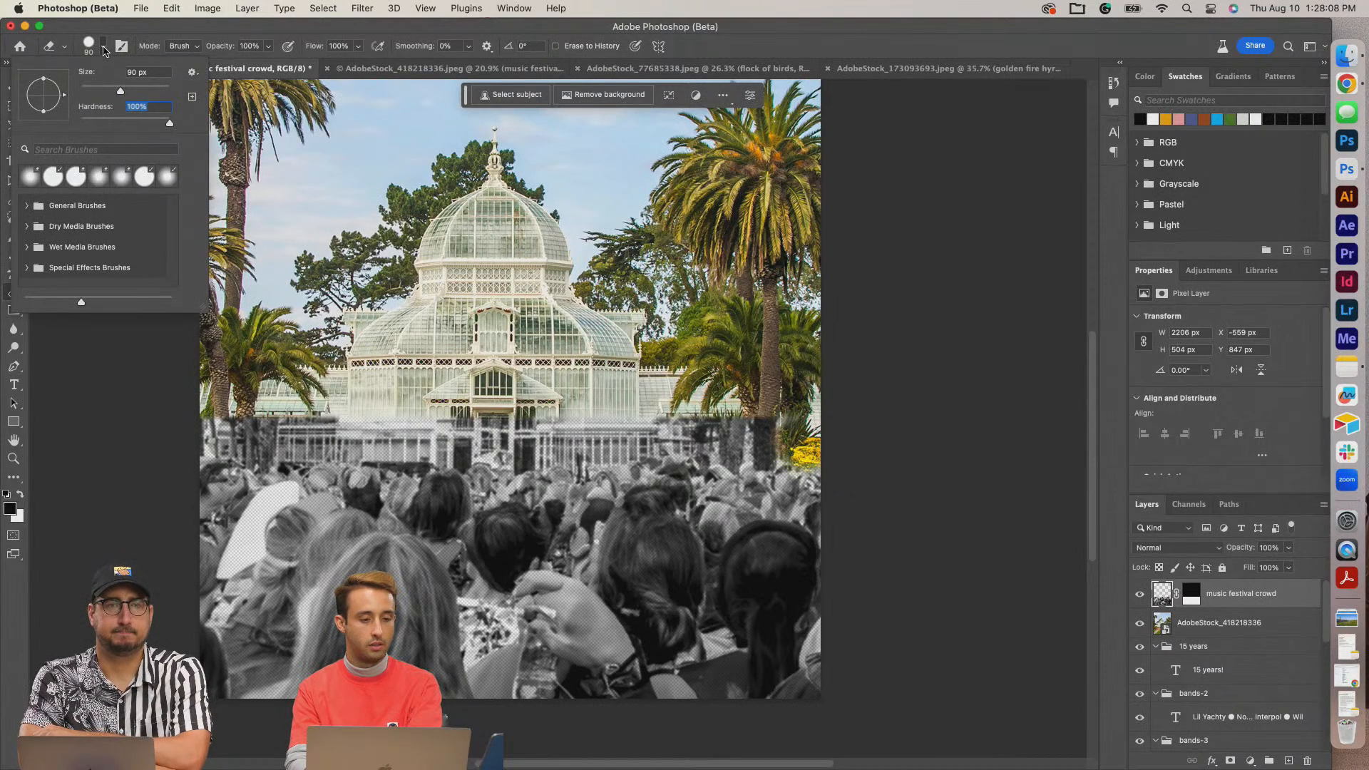
click(104, 50)
mouse_move(805, 443)
mouse_down()
mouse_move(572, 449)
mouse_move(543, 436)
mouse_move(499, 456)
mouse_move(363, 431)
mouse_move(202, 437)
mouse_up()
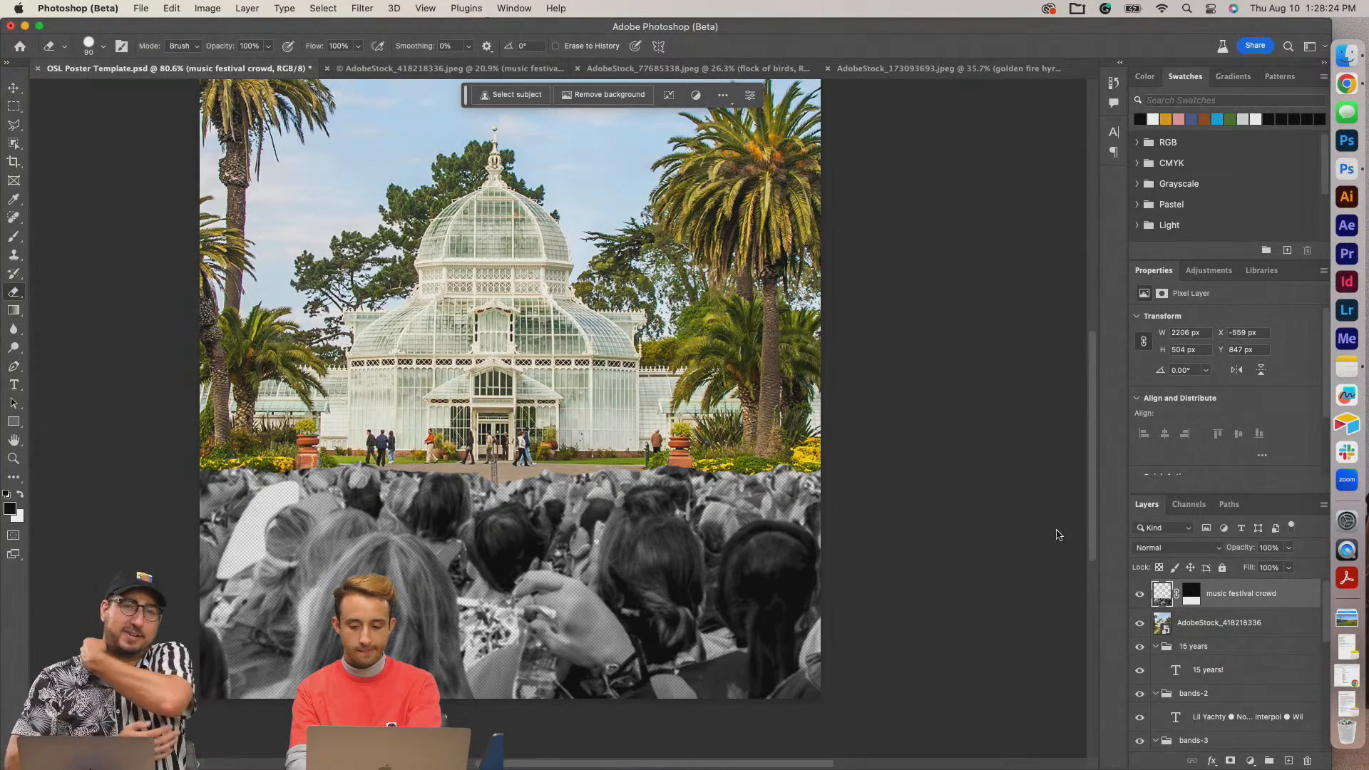
Scale the crowd layer down to about 1000 px wide so it nearly fits the poster width.
scroll(811, 482, down, 5)
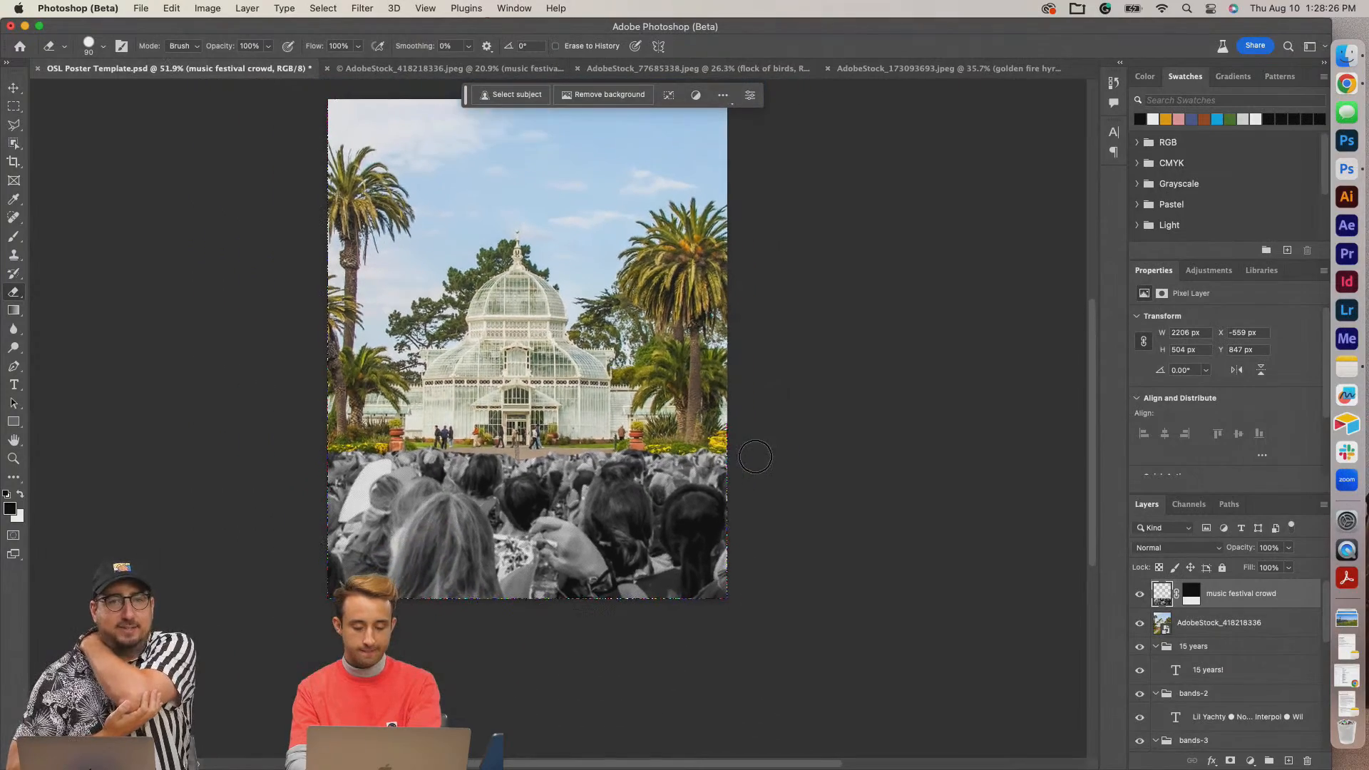
key(super+t)
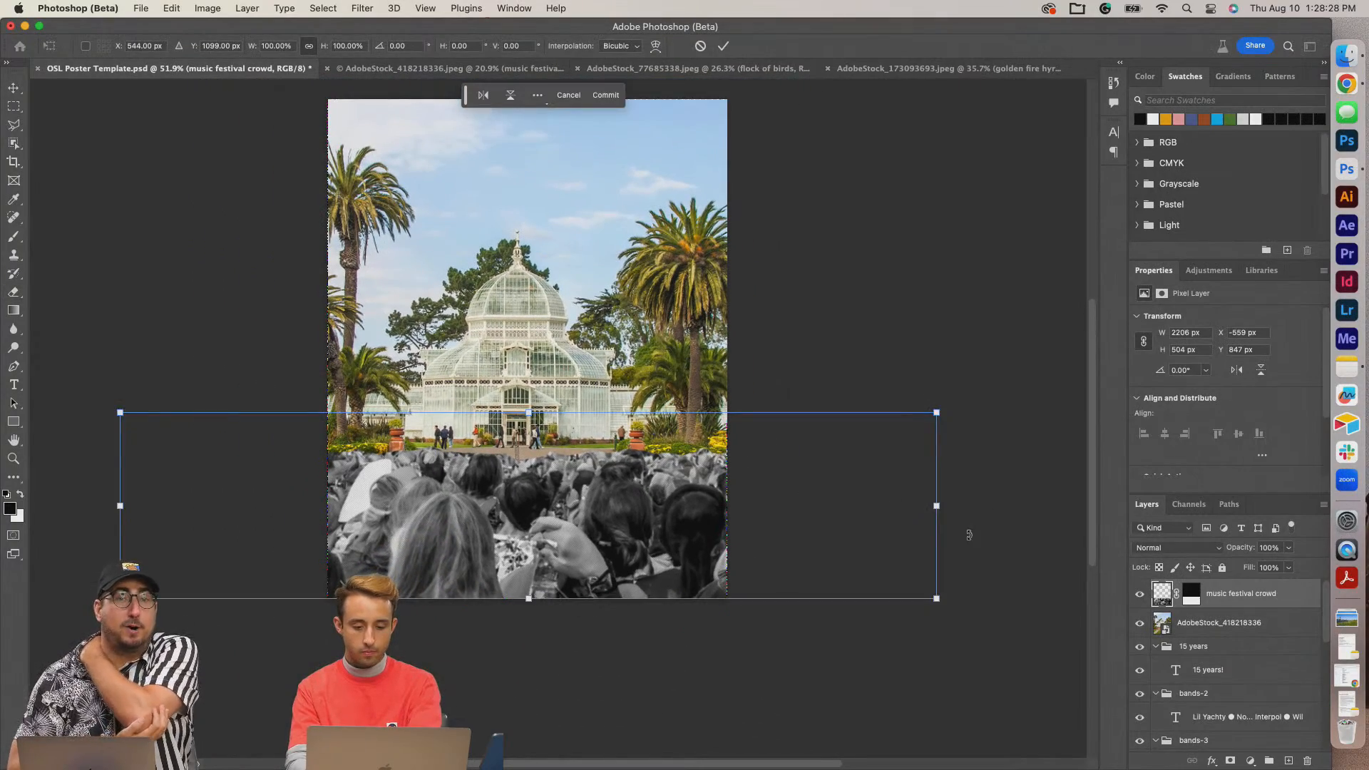
drag(945, 509, 717, 502)
key(Return)
Erase the remaining fence pieces above the crowd at both ends of the strip.
scroll(635, 542, up, 5)
scroll(634, 542, up, 3)
scroll(642, 525, down, 1)
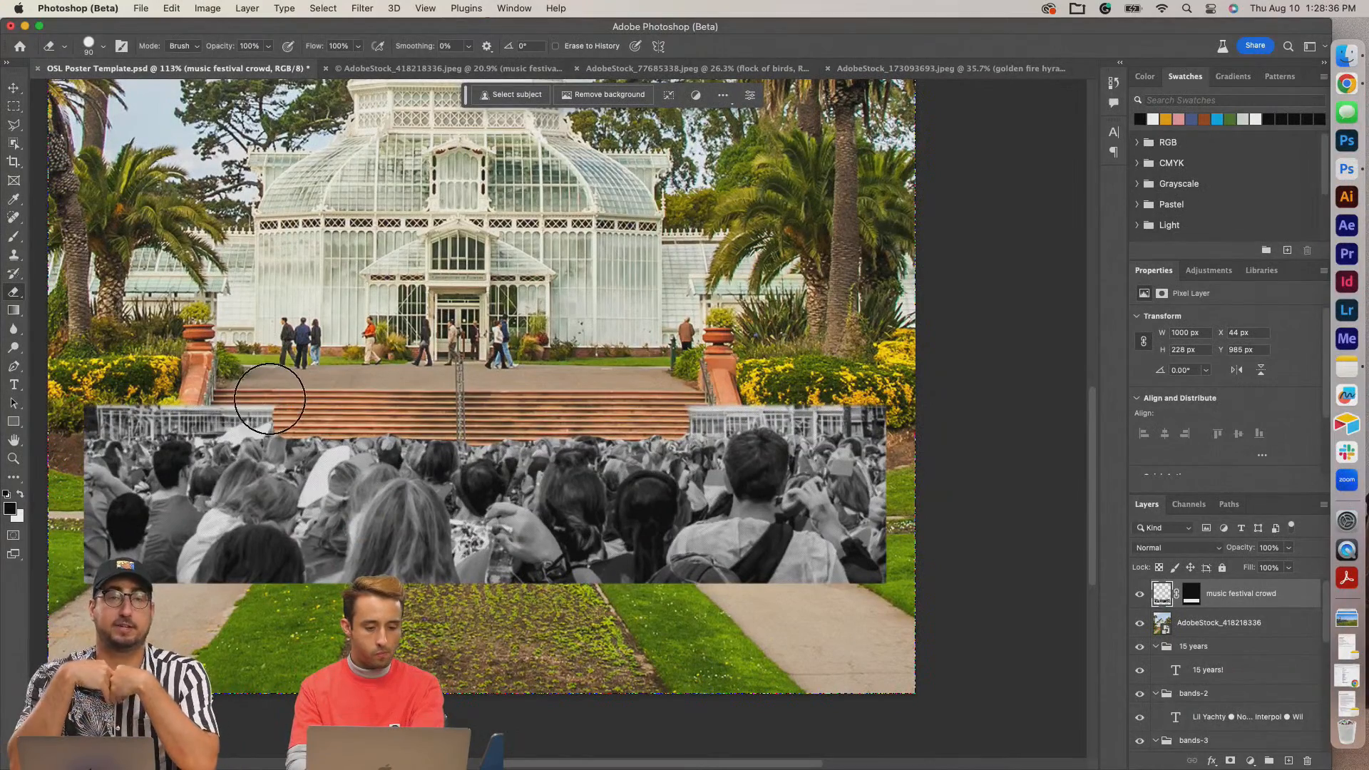
drag(249, 404, 87, 401)
mouse_move(719, 403)
mouse_down()
mouse_move(699, 400)
mouse_move(784, 400)
mouse_move(907, 432)
mouse_up()
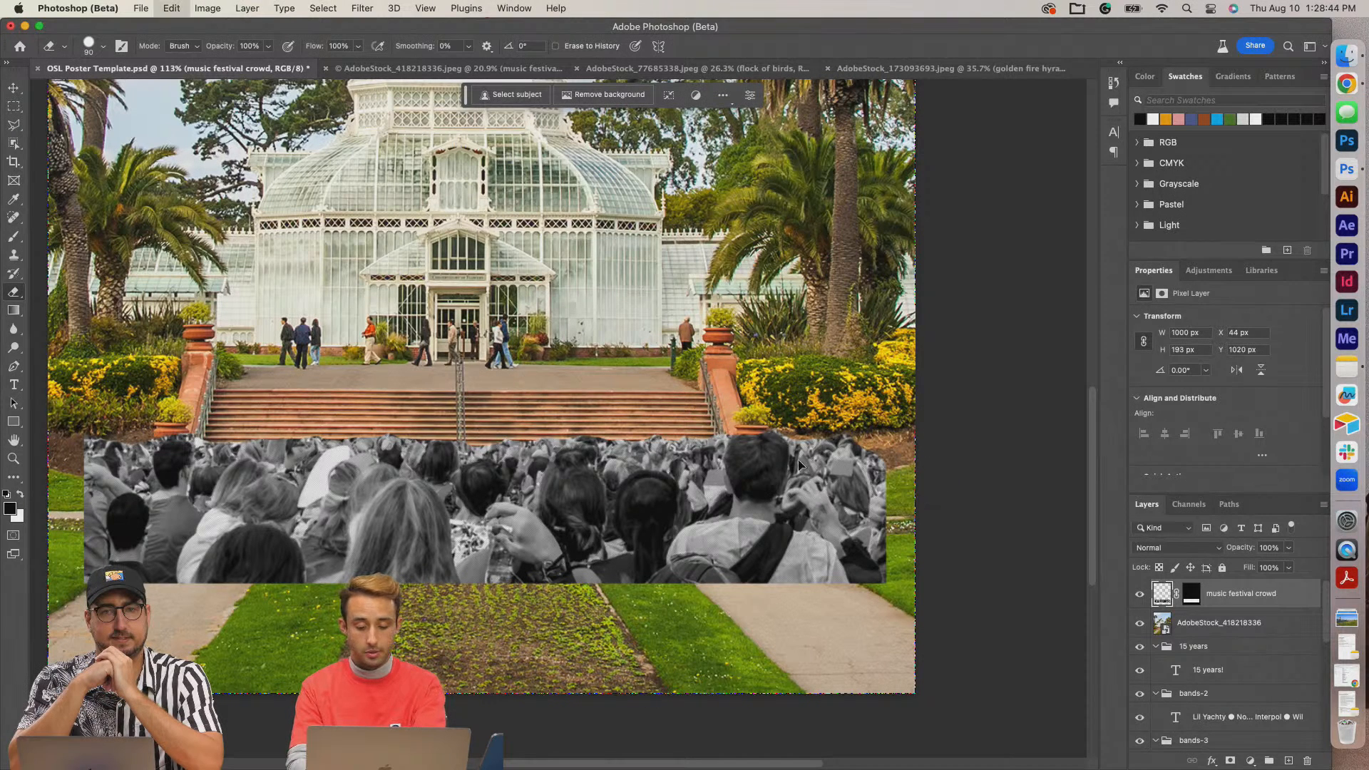
Enlarge the crowd layer slightly to about 1020 px wide and add a Stroke layer style to it.
key(super+t)
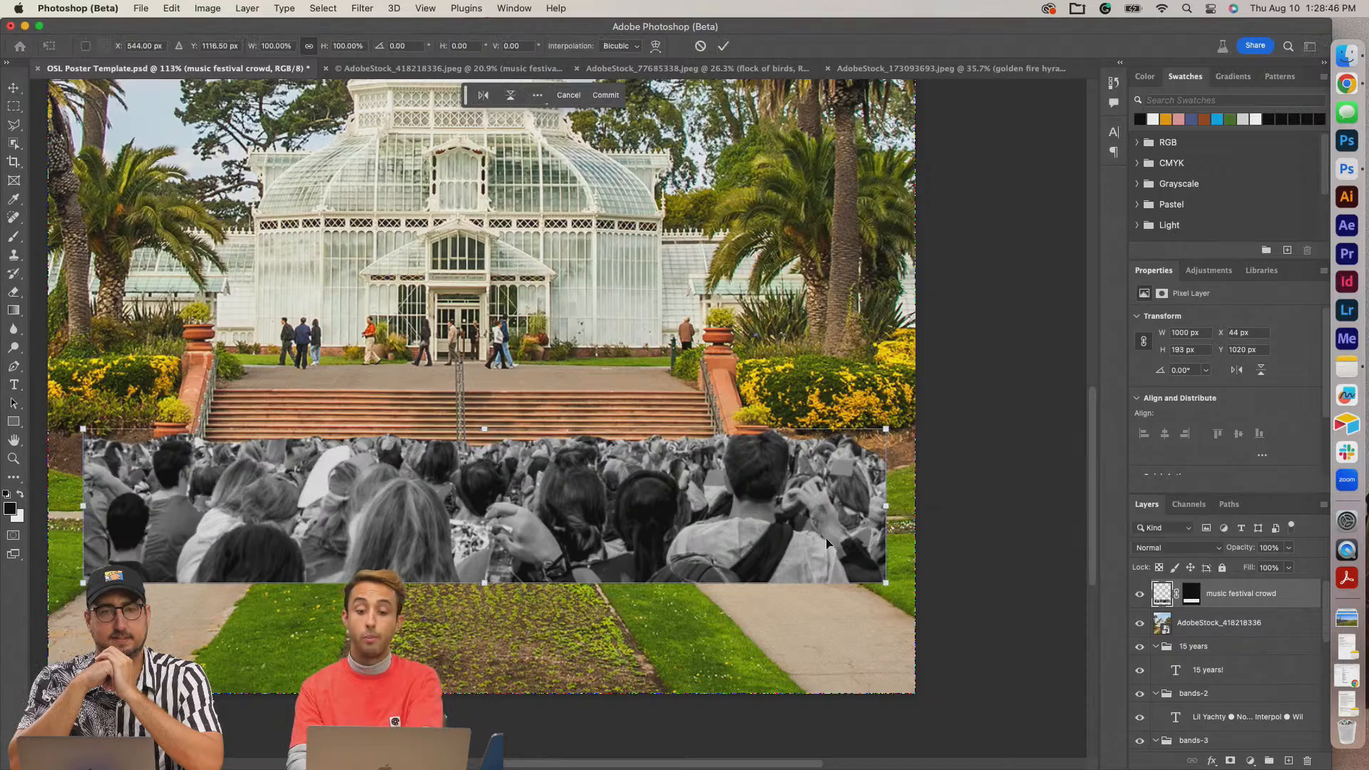
mouse_move(891, 510)
mouse_down()
mouse_move(920, 508)
mouse_move(895, 506)
mouse_up()
key(Return)
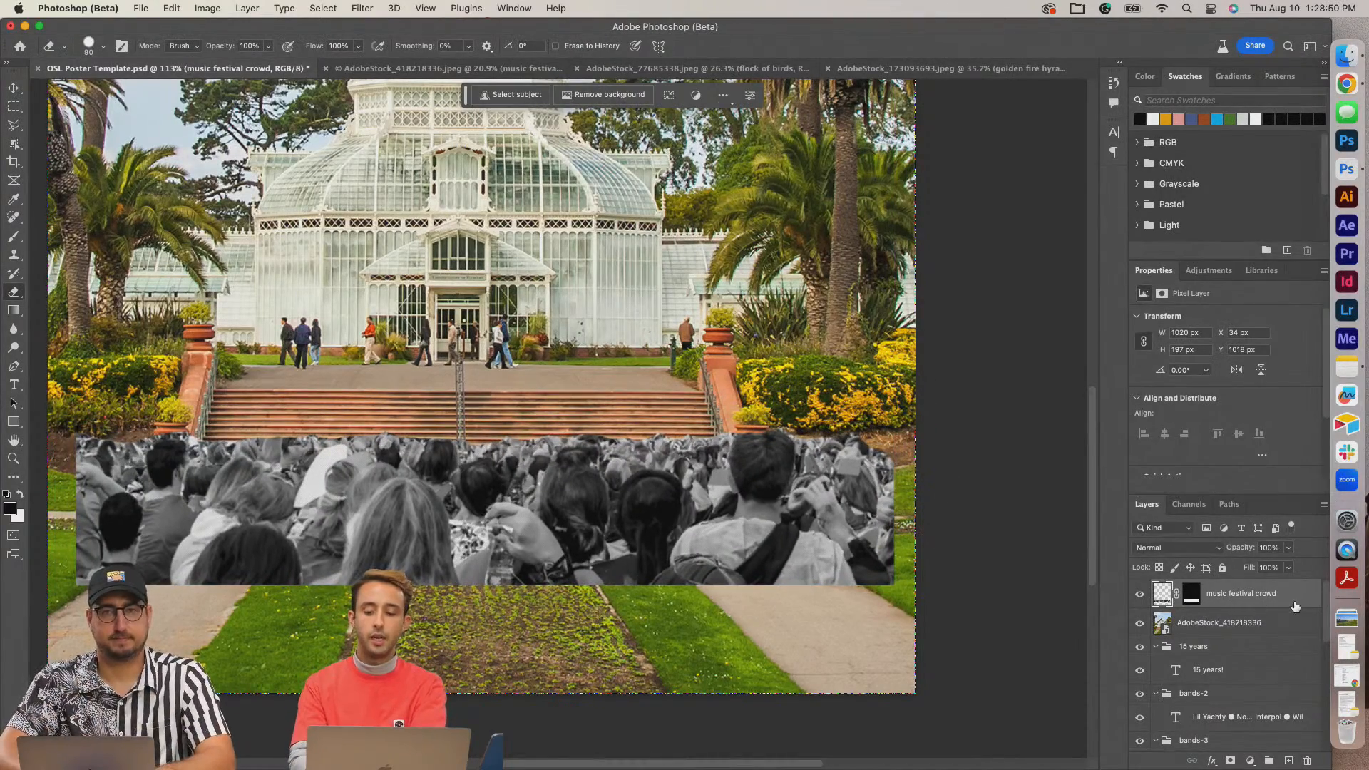
double_click(1293, 606)
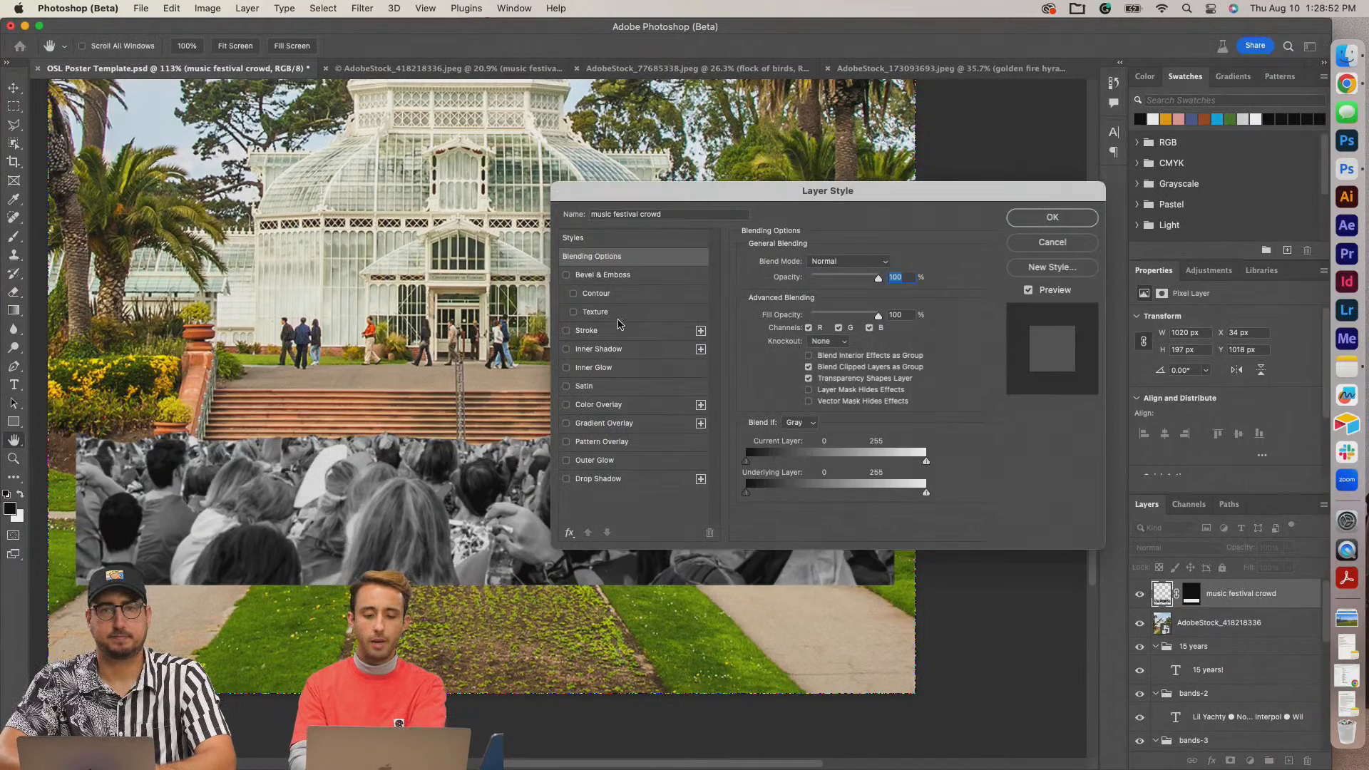
click(619, 335)
click(1053, 217)
Rotate the crowd strip about -2.15°, scale it to about 159% so it spans the poster, and move it lower.
key(ctrl+t)
mouse_move(907, 425)
mouse_down()
mouse_move(927, 389)
mouse_move(907, 408)
mouse_up()
scroll(907, 408, down, 3)
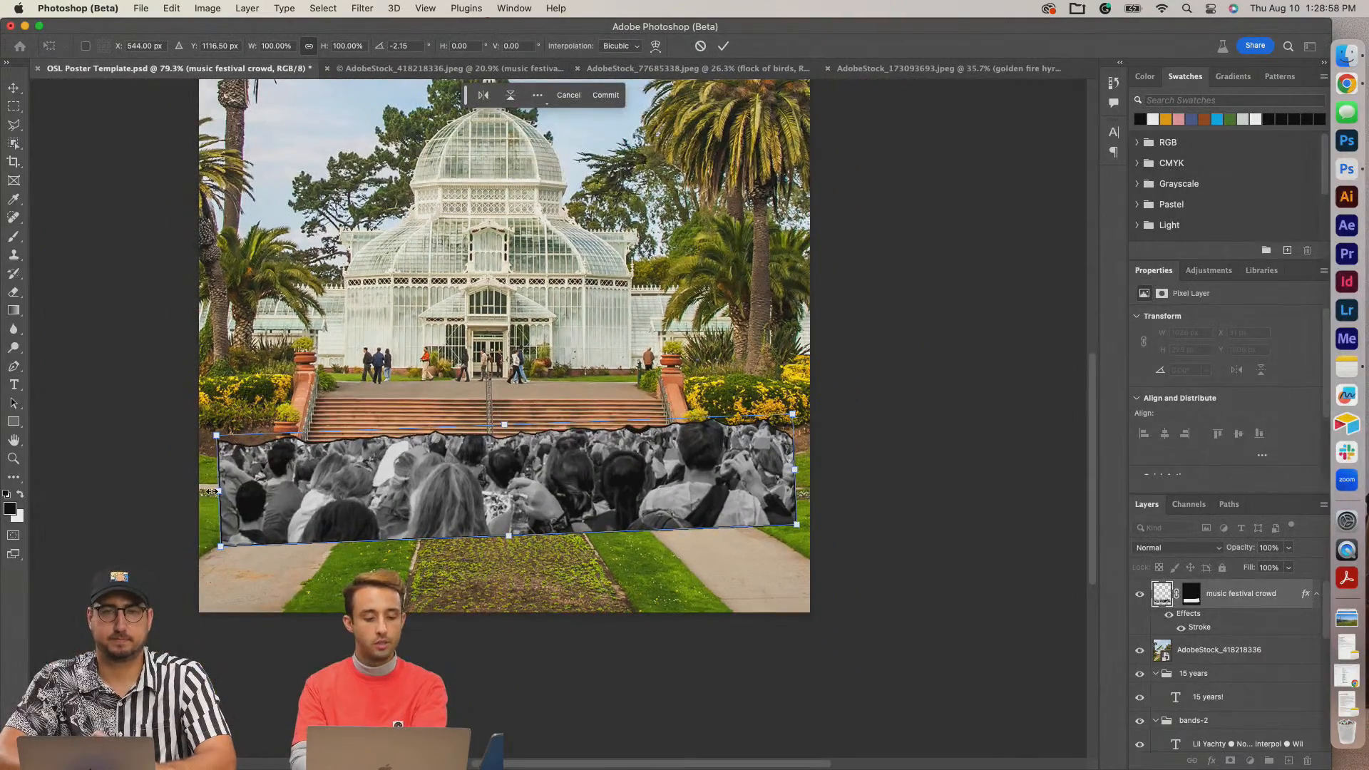
drag(218, 492, 48, 491)
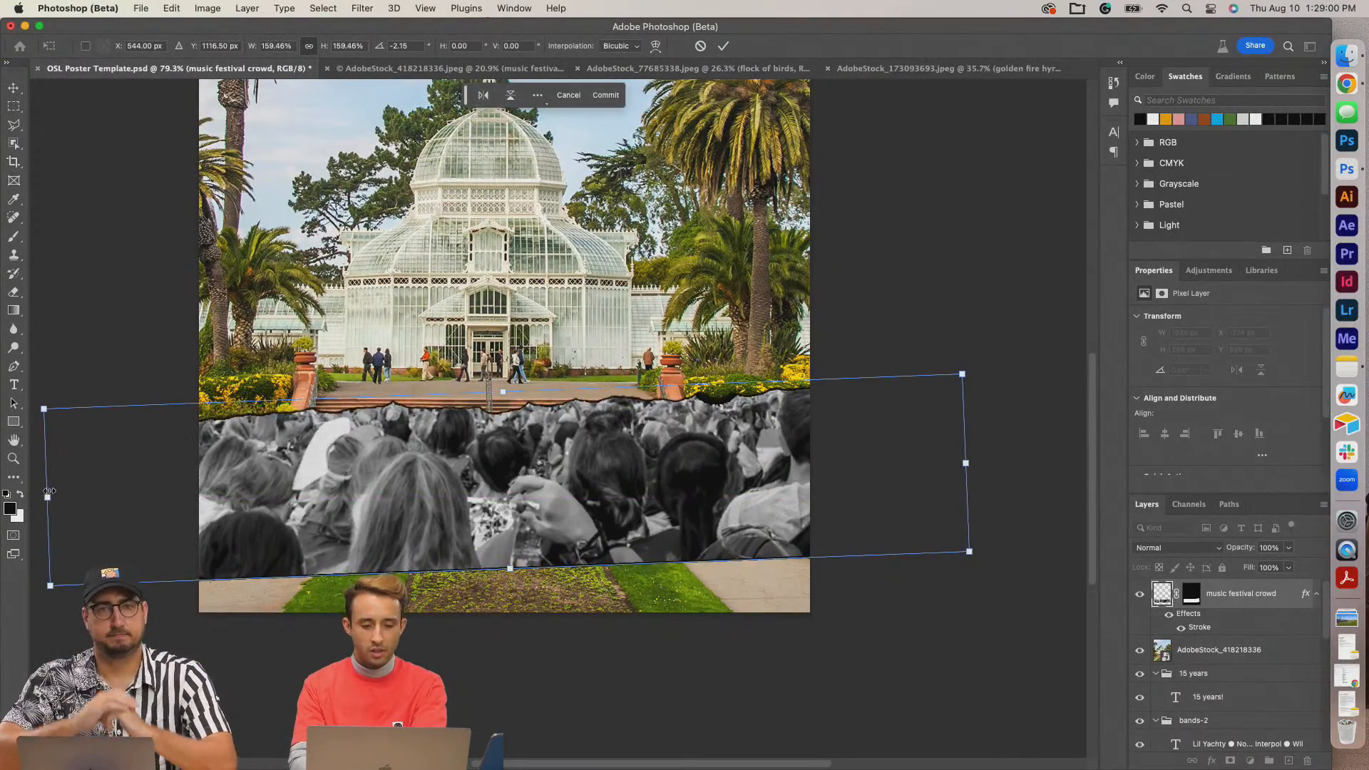
key(Return)
drag(529, 453, 530, 490)
scroll(529, 490, down, 2)
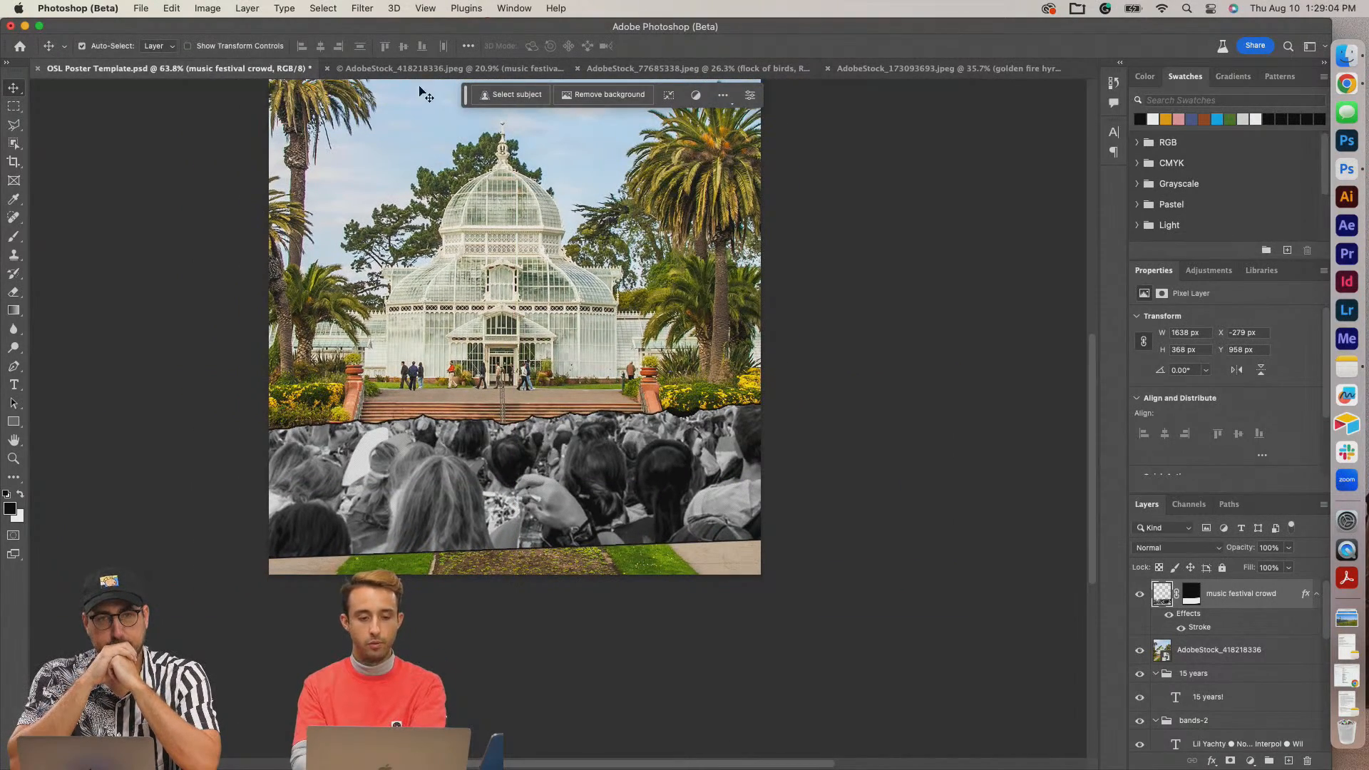
Compare with AdobeStock_418218336.jpeg, return to the poster, and enlarge and reposition the crowd strip across its lower part.
click(414, 69)
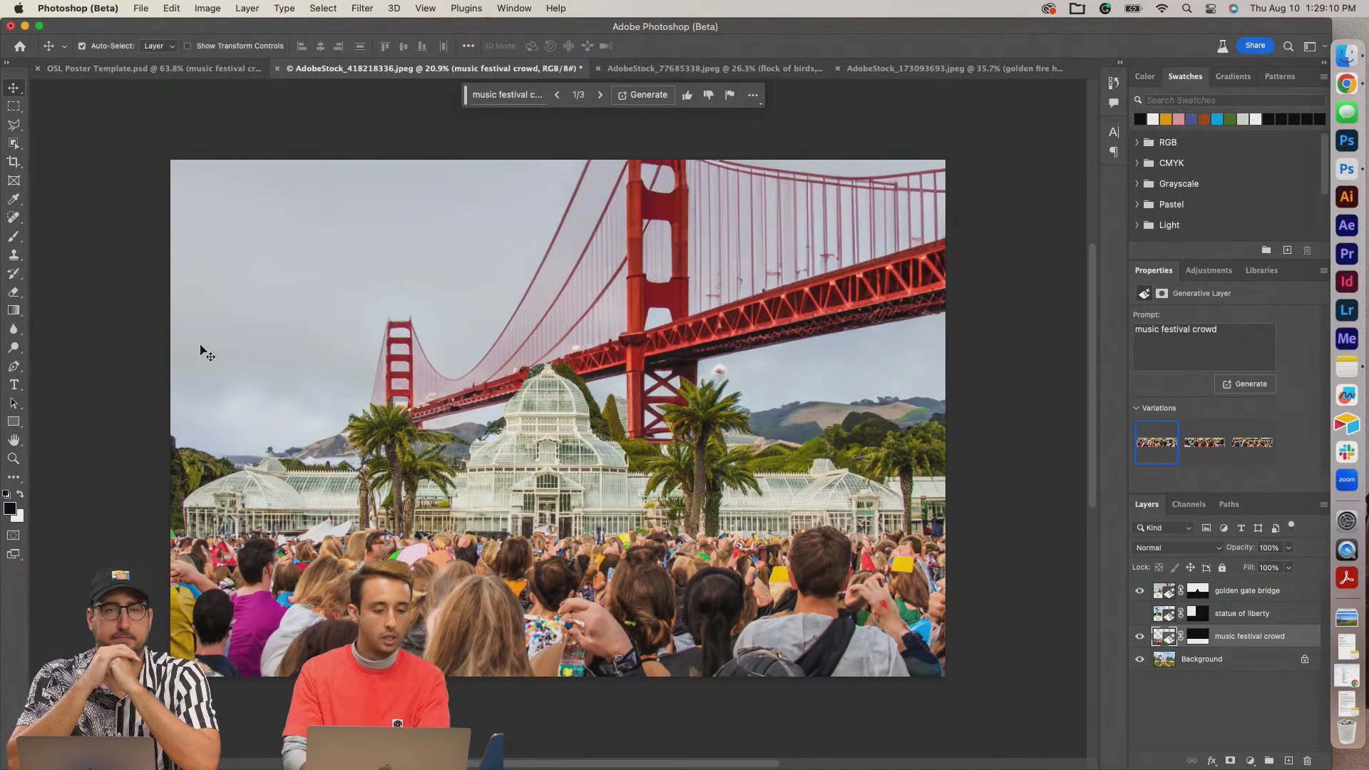
click(131, 68)
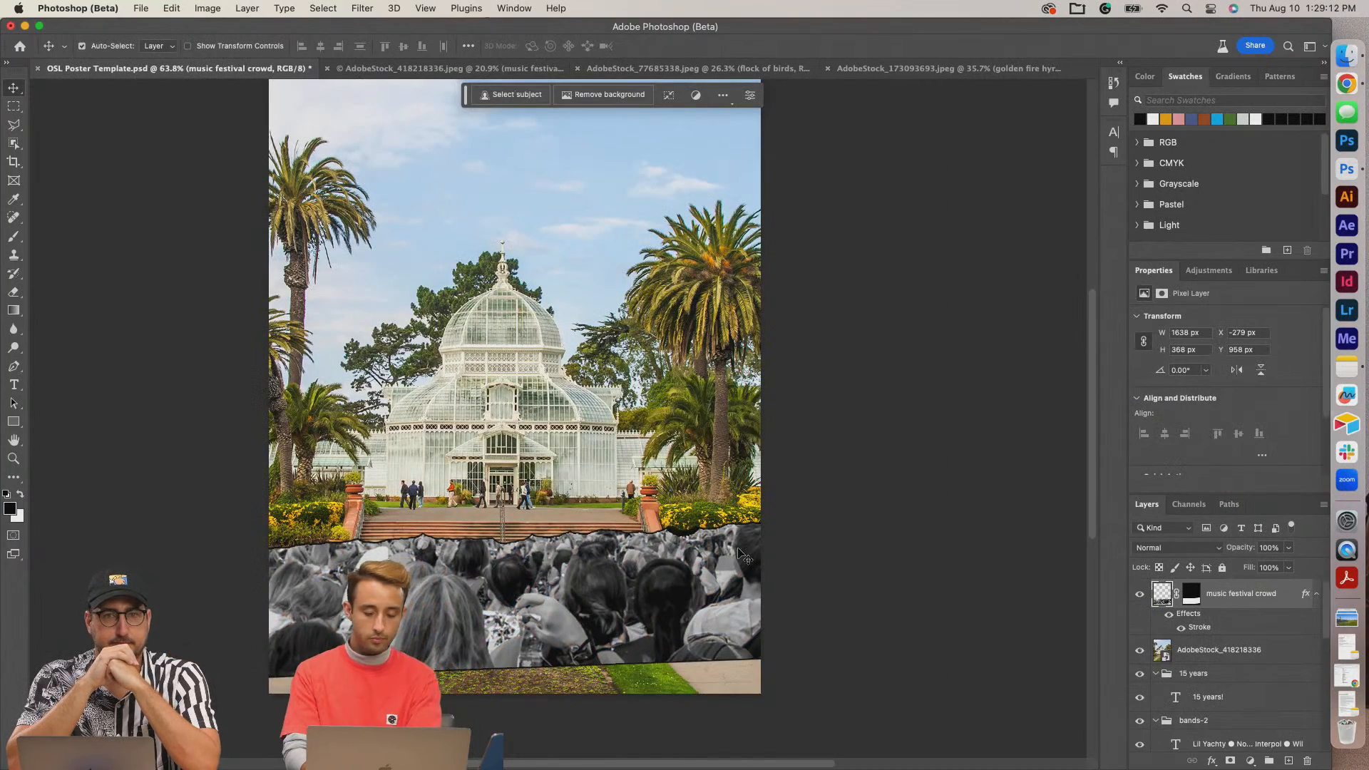
drag(618, 603, 610, 614)
key(super+t)
drag(506, 527, 506, 490)
key(Return)
drag(673, 541, 675, 557)
Select the AdobeStock_418218336 layer and set the foreground colour to black and the background colour to orange.
click(1282, 652)
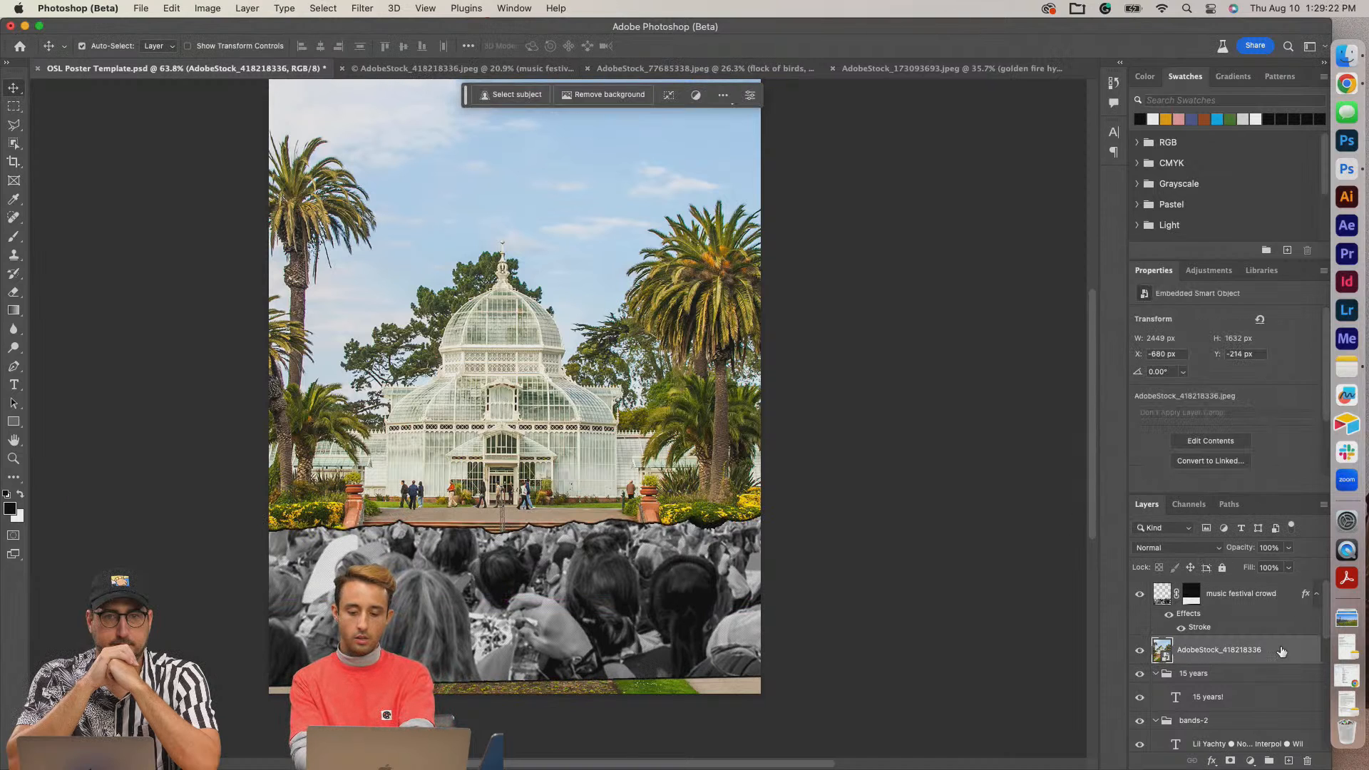
click(360, 9)
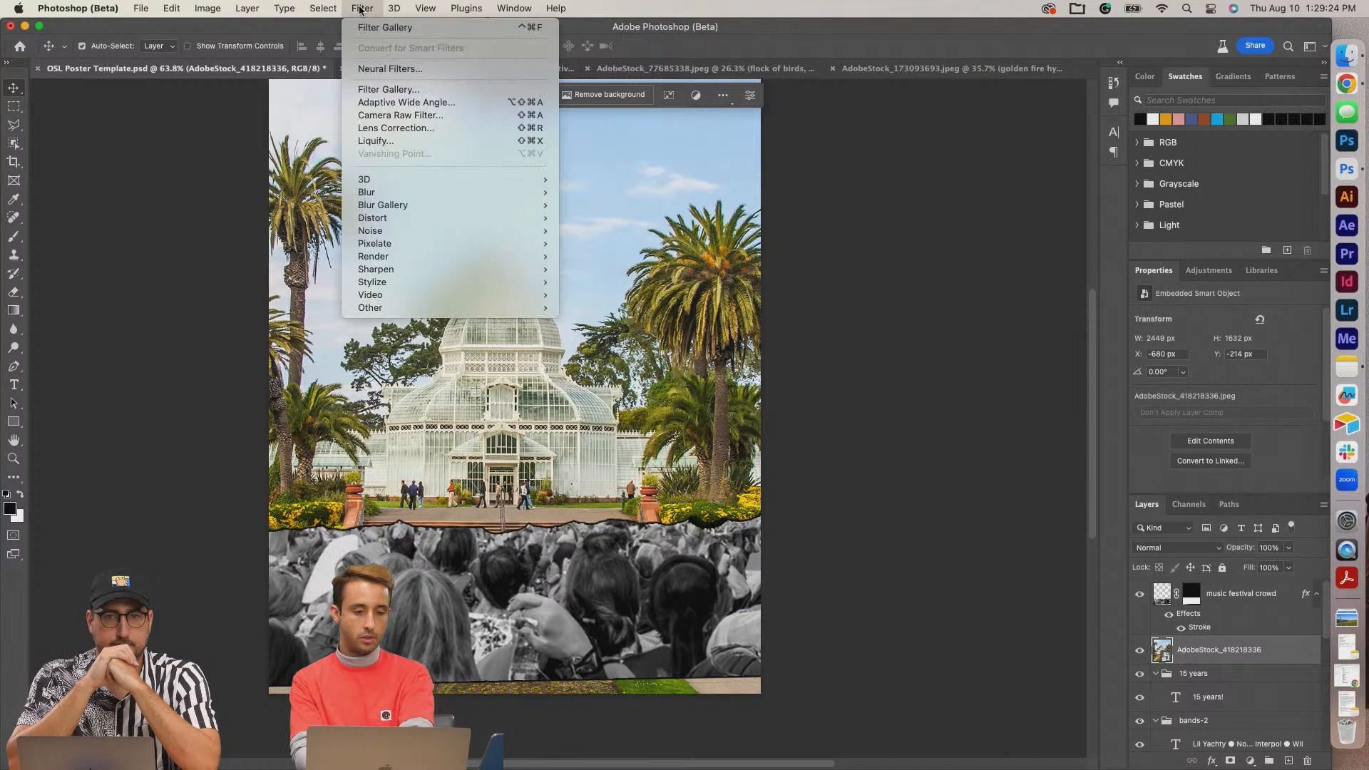
click(360, 9)
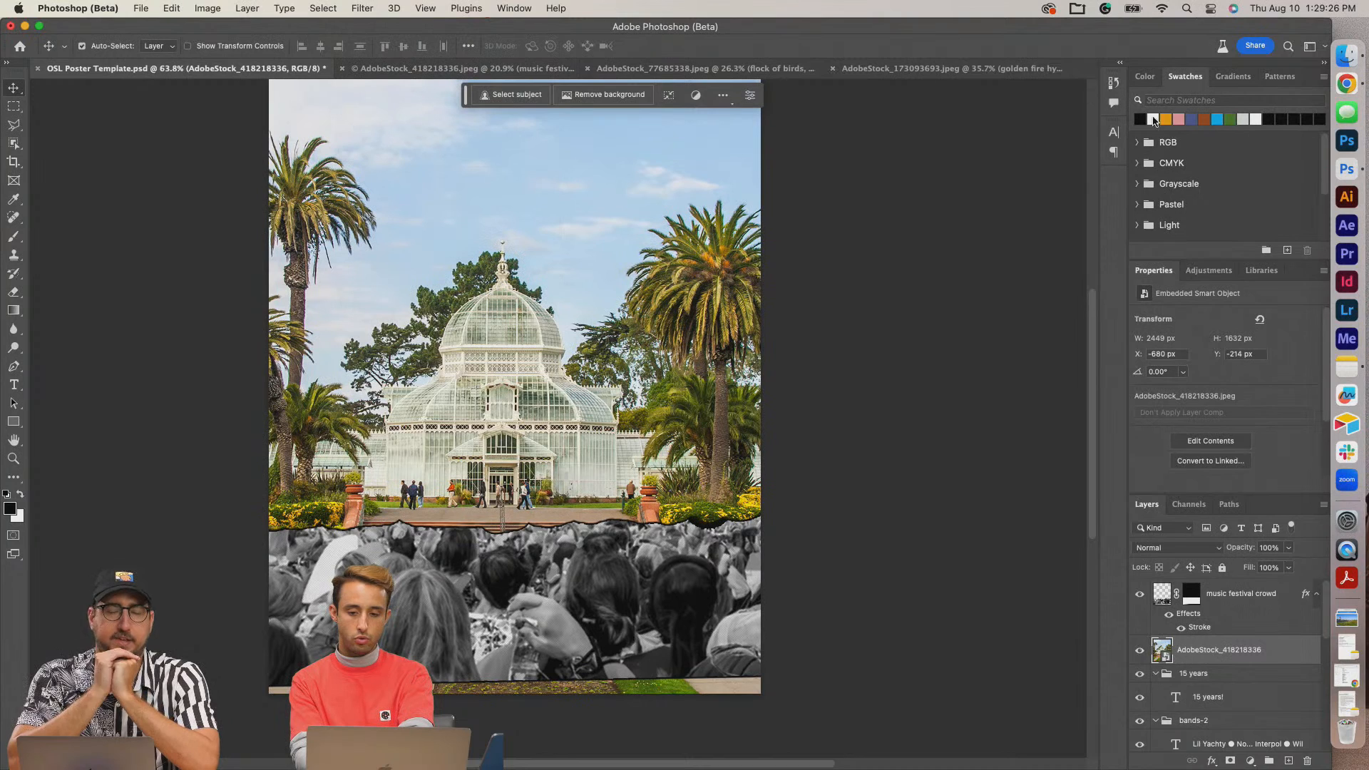
click(1166, 119)
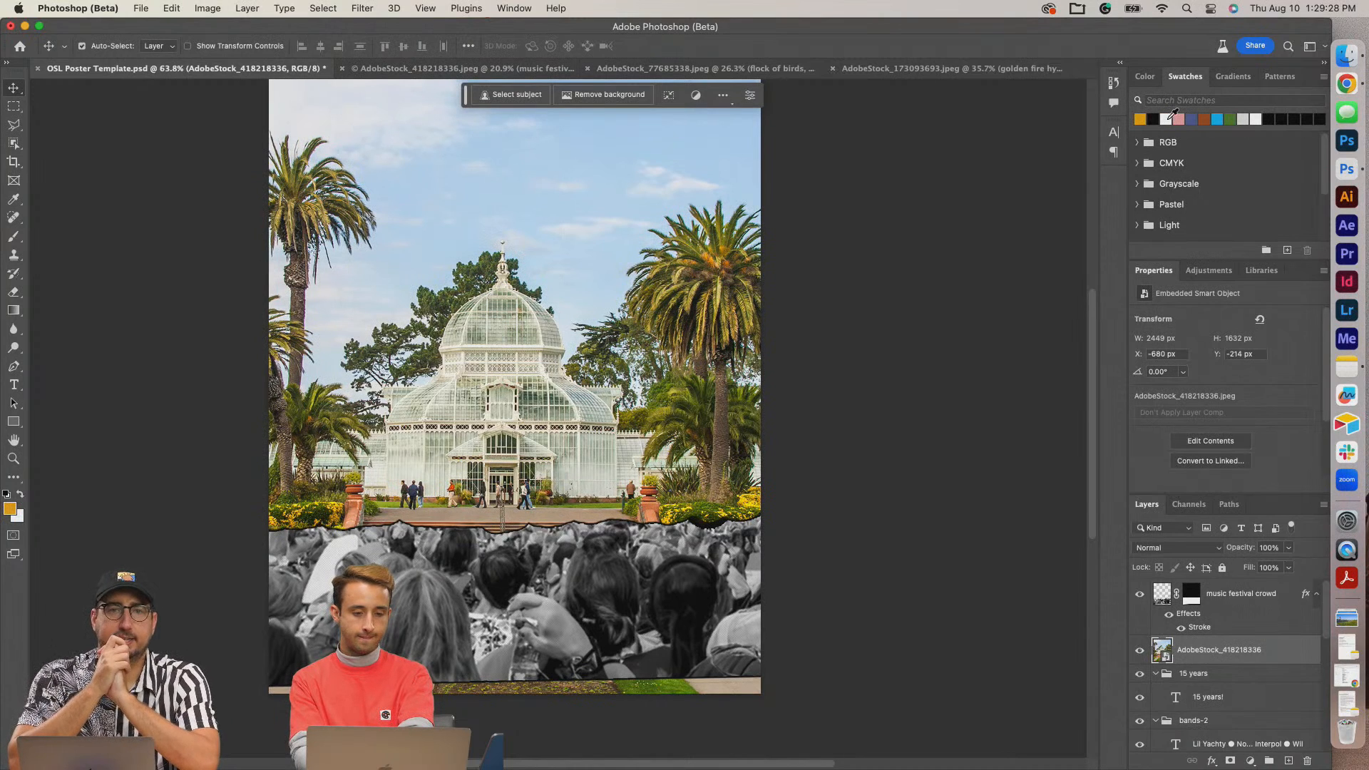
click(20, 495)
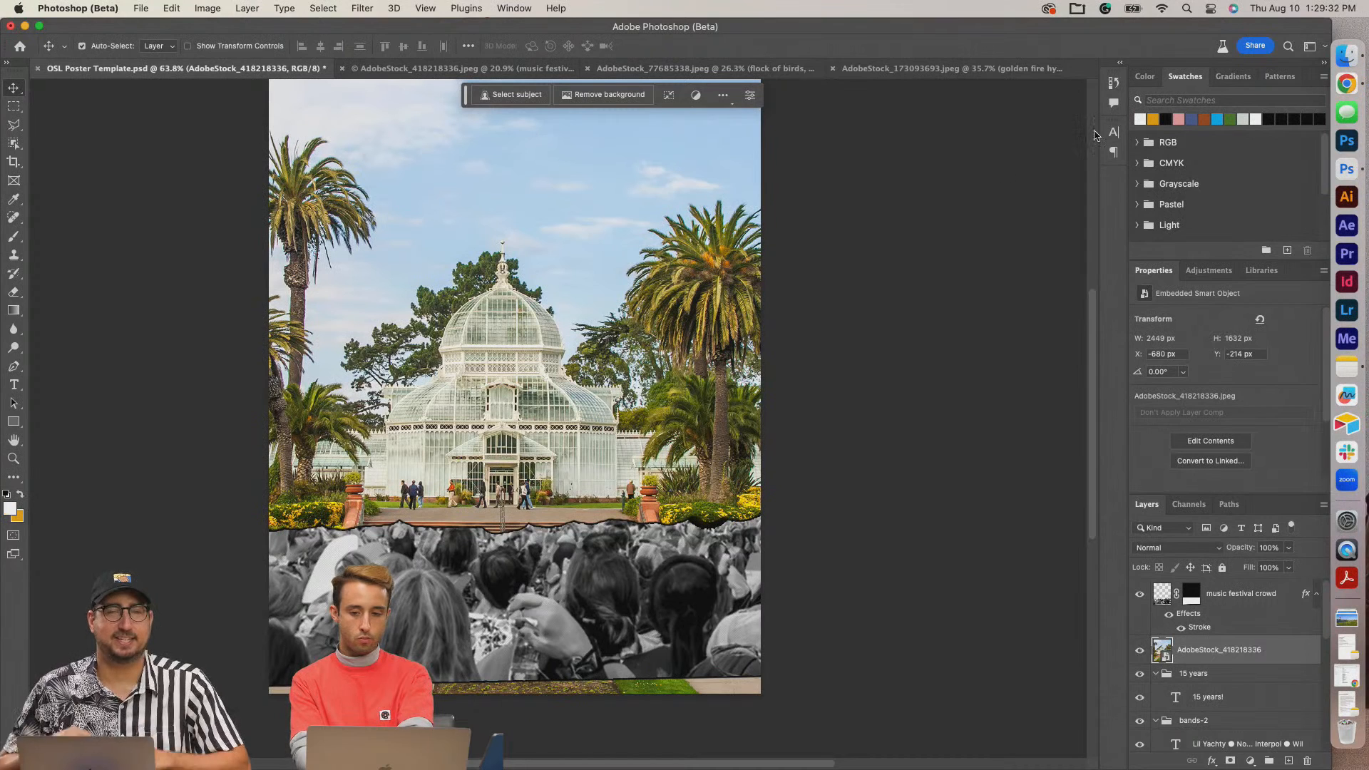
click(1166, 119)
click(20, 495)
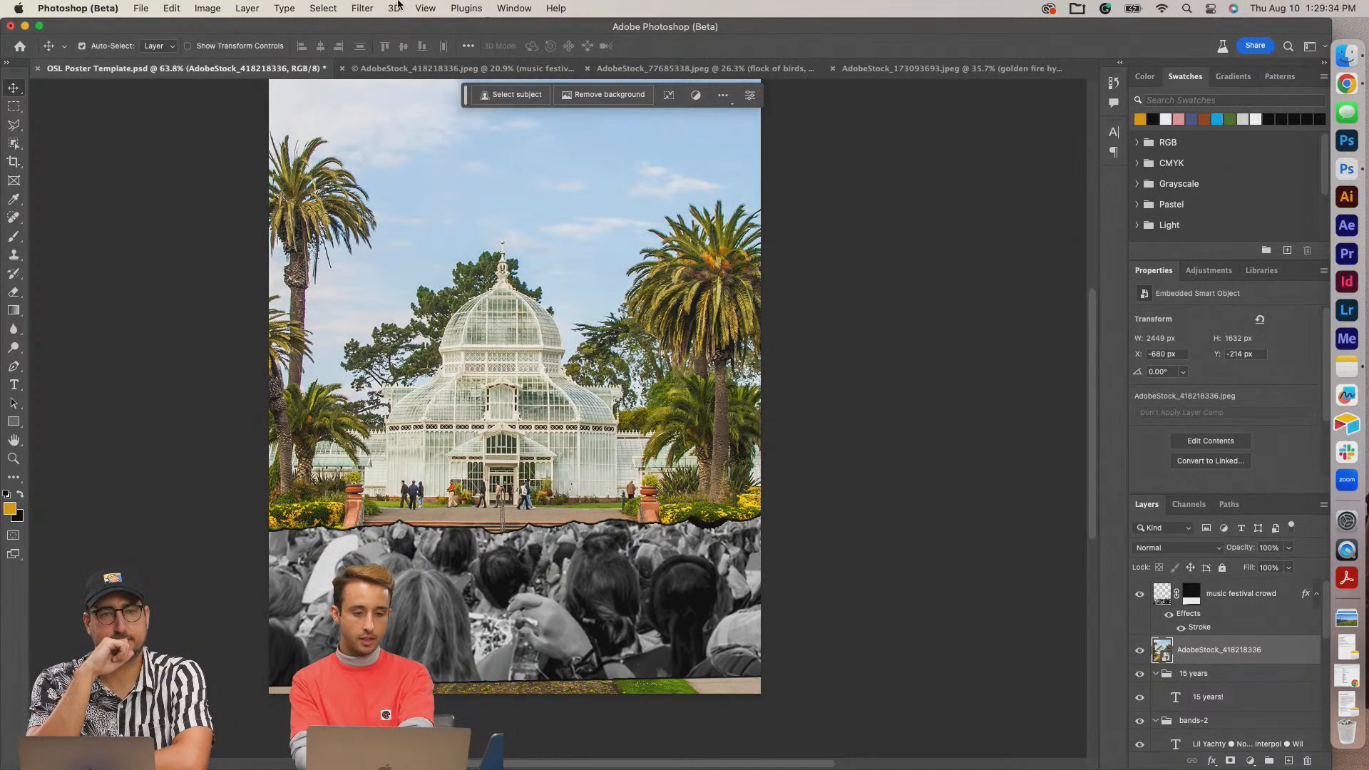
click(355, 8)
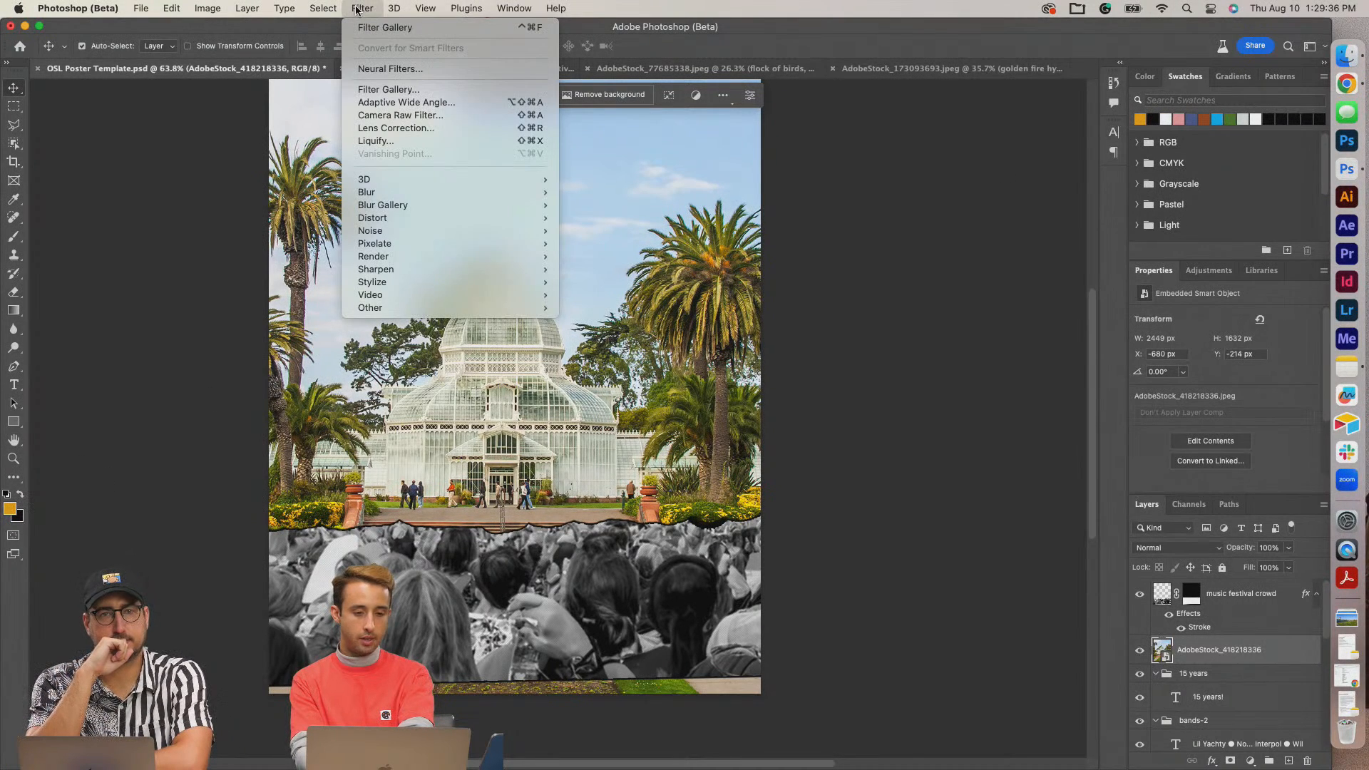
click(408, 94)
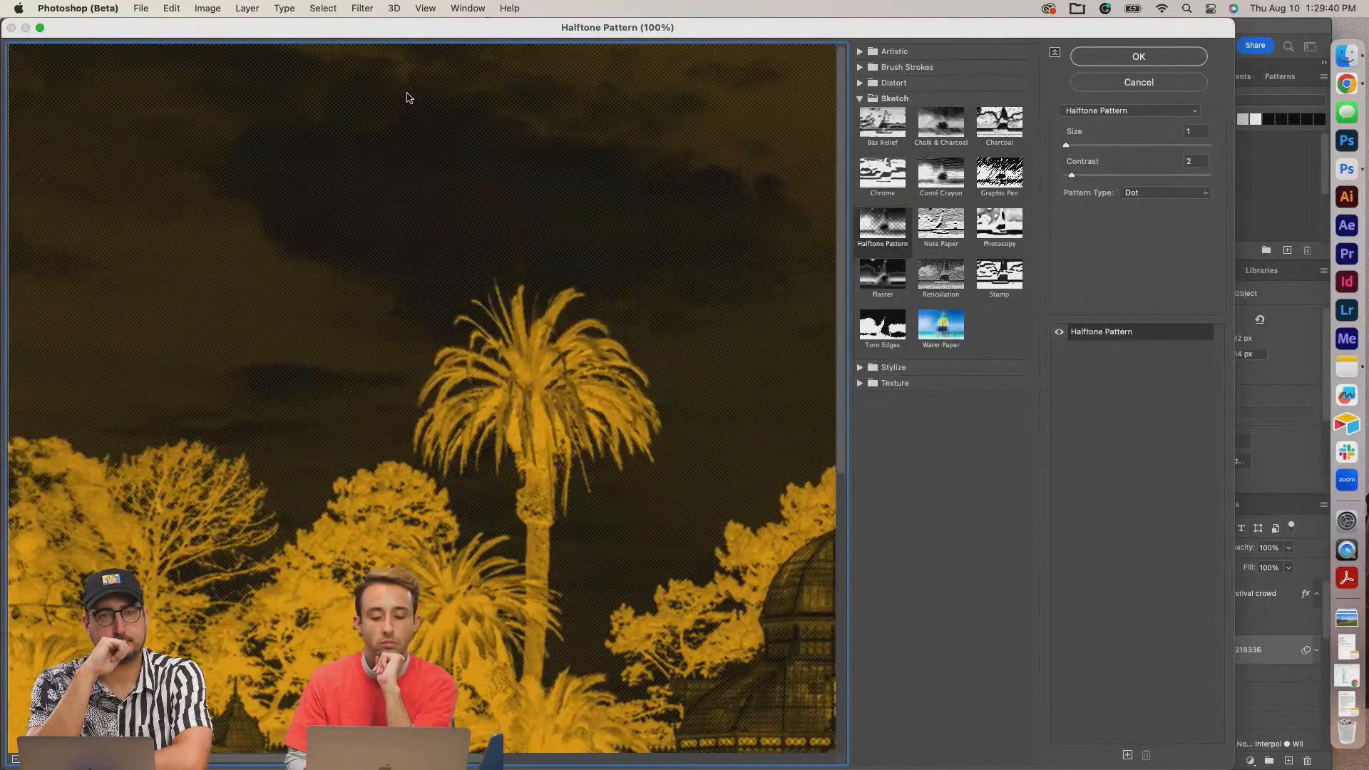
key(super+minus)
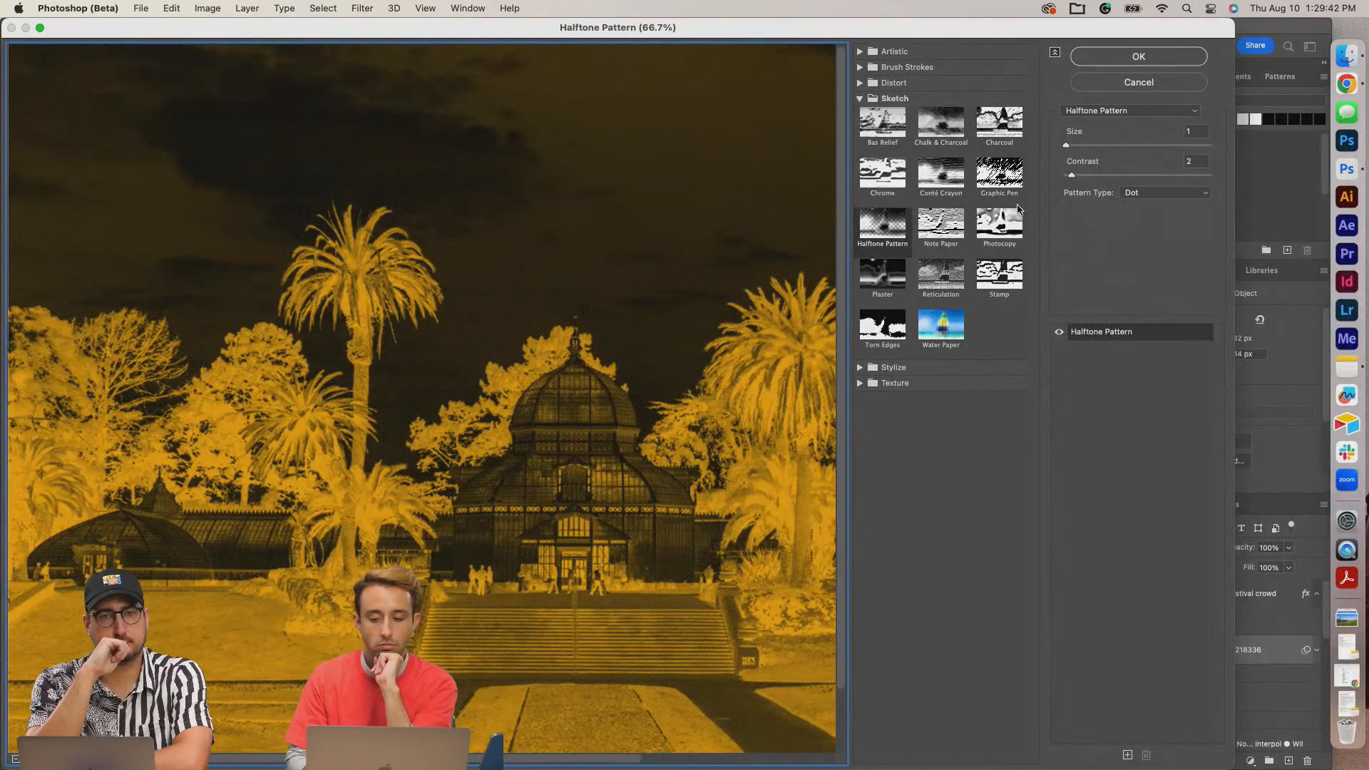
click(1122, 84)
click(19, 492)
Apply a black-and-orange Halftone Pattern from the Filter Gallery to the conservatory photo with size 1, contrast 2 and Line type.
click(361, 8)
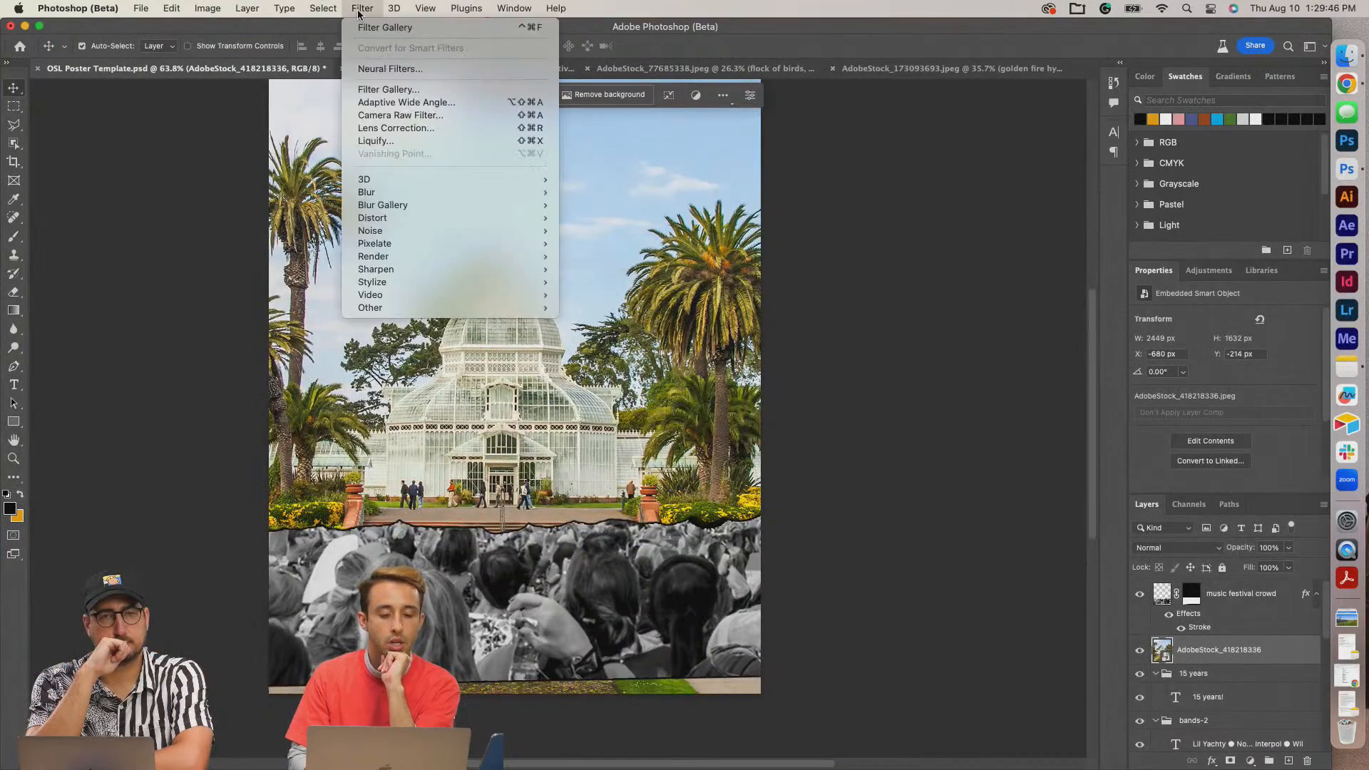
click(389, 90)
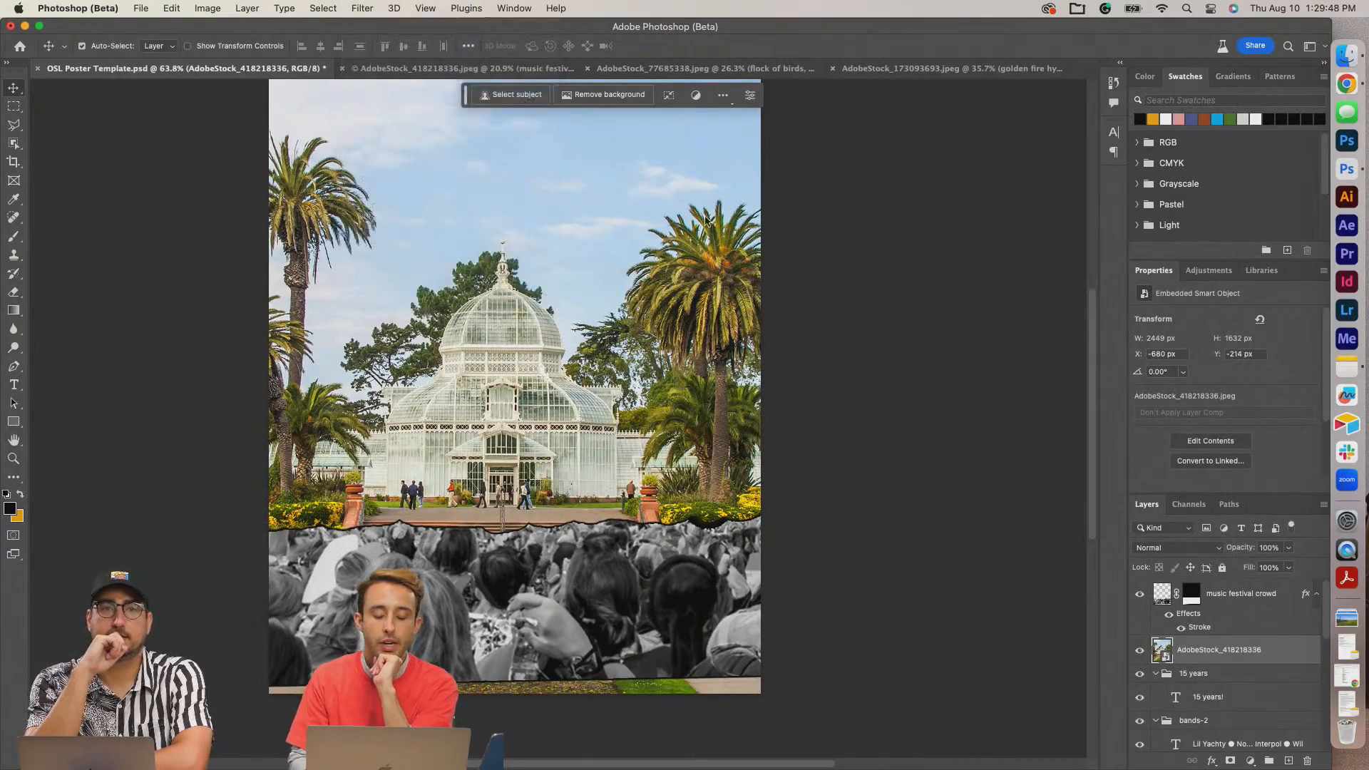
key(super+minus)
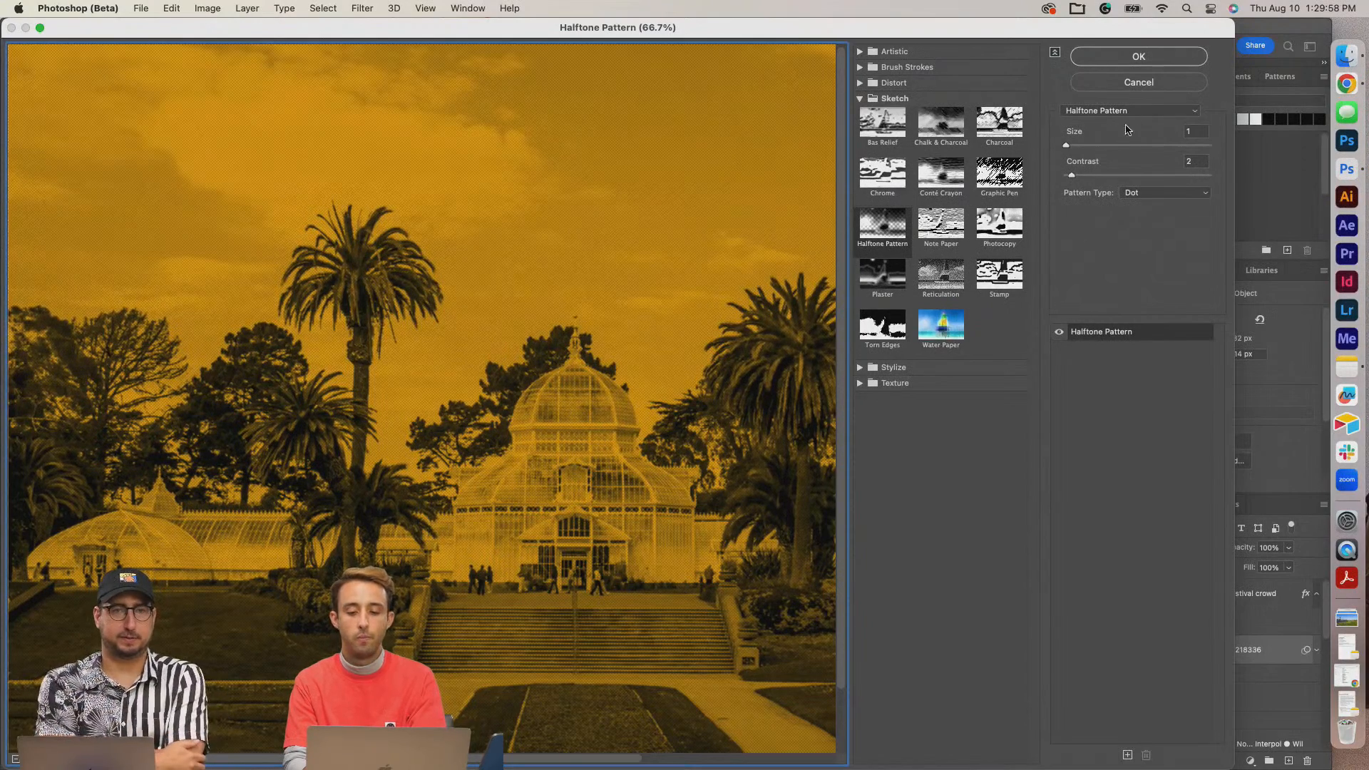
click(1162, 194)
click(1155, 206)
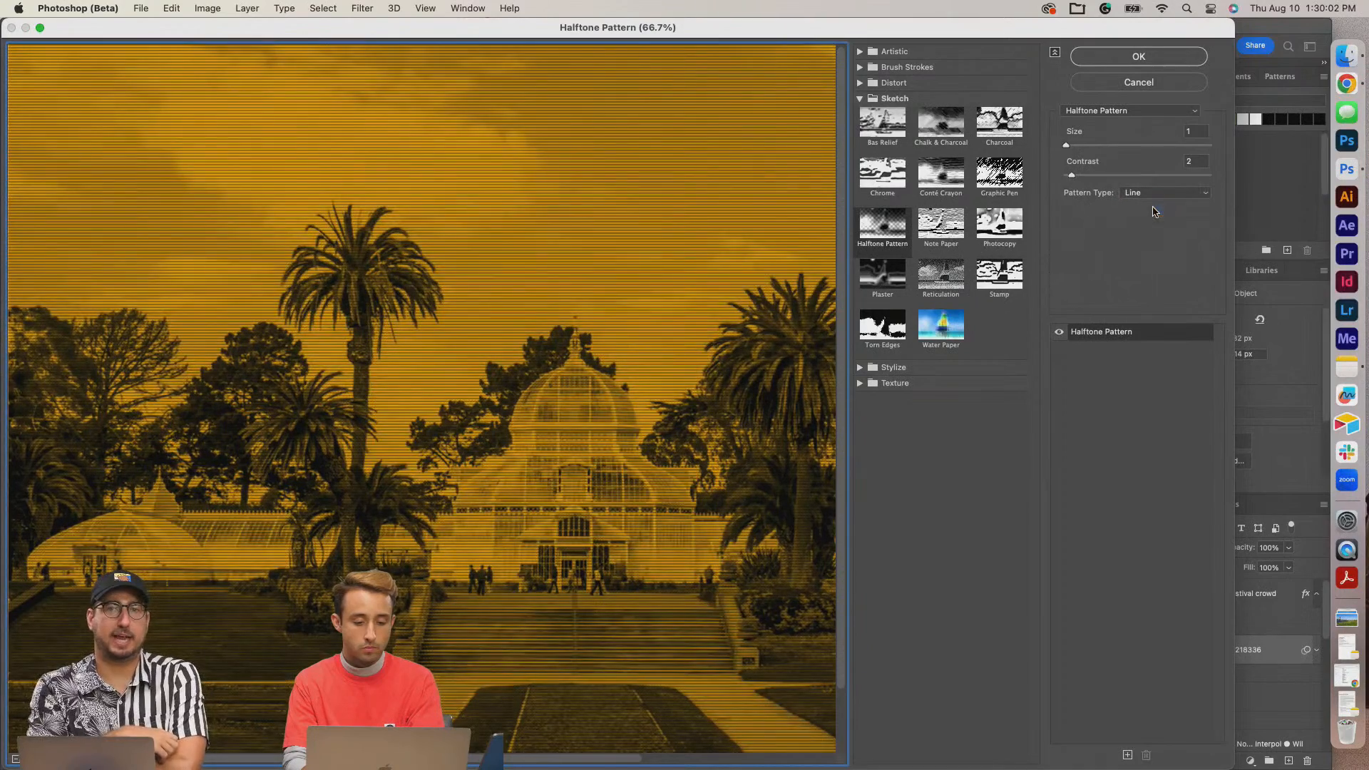
drag(579, 488, 417, 412)
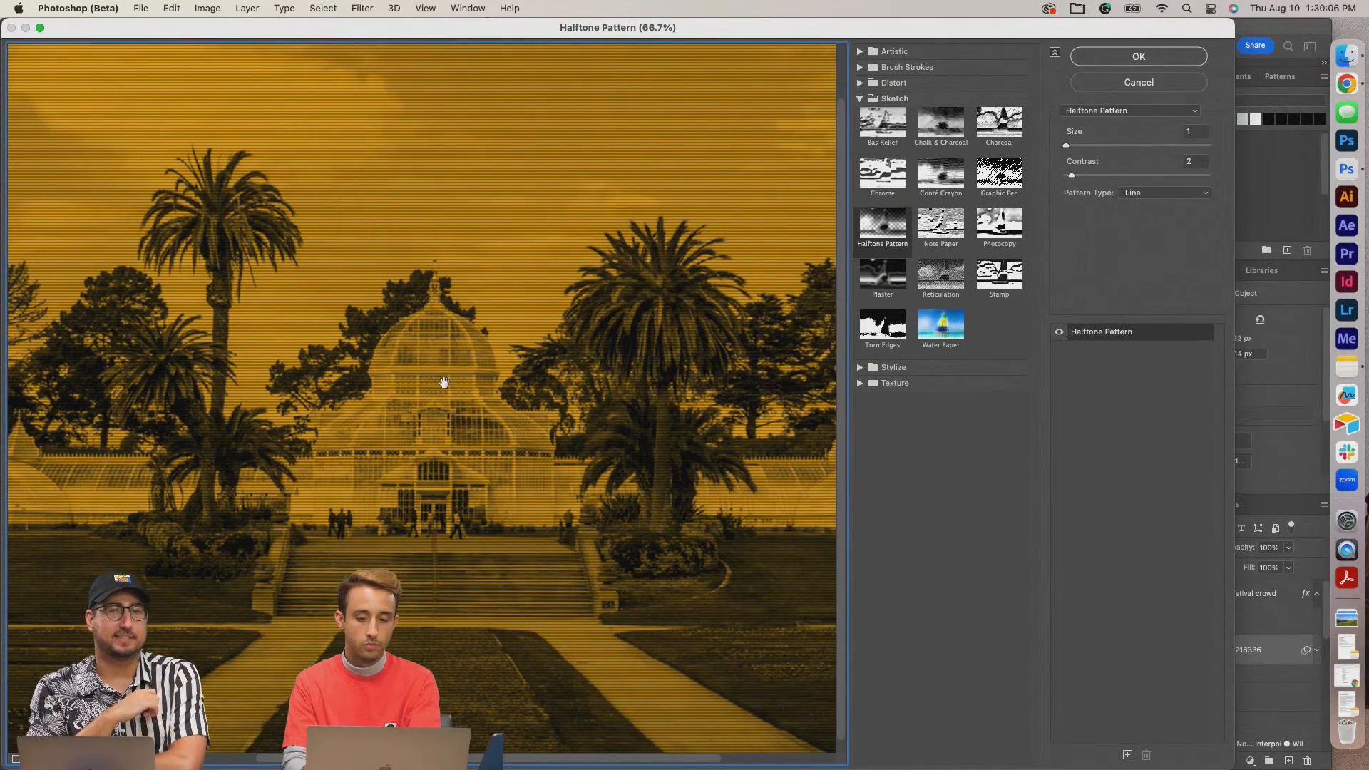
click(1109, 57)
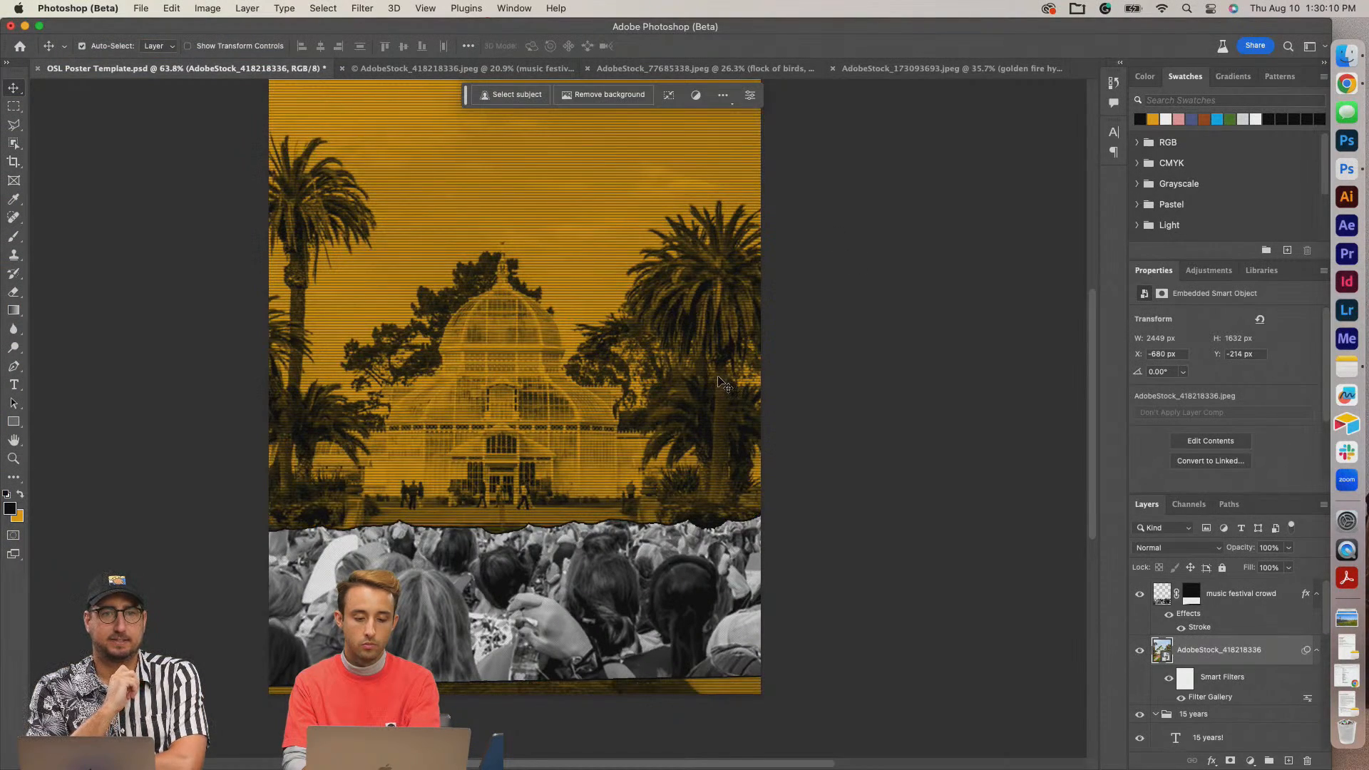
Reset the foreground and background colours and choose the orange swatch as the foreground colour.
scroll(724, 384, down, 5)
key(x)
key(x)
key(x)
key(x)
key(x)
key(x)
key(d)
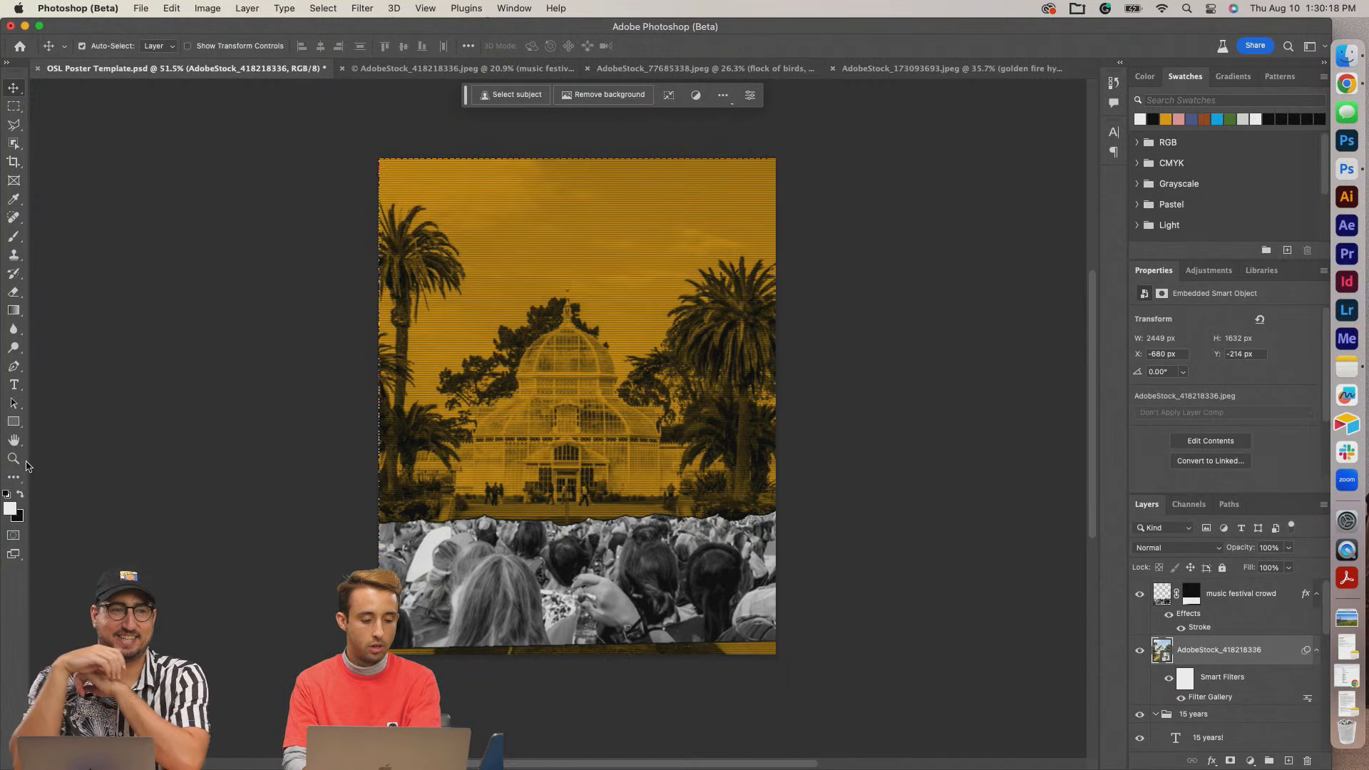
click(1166, 120)
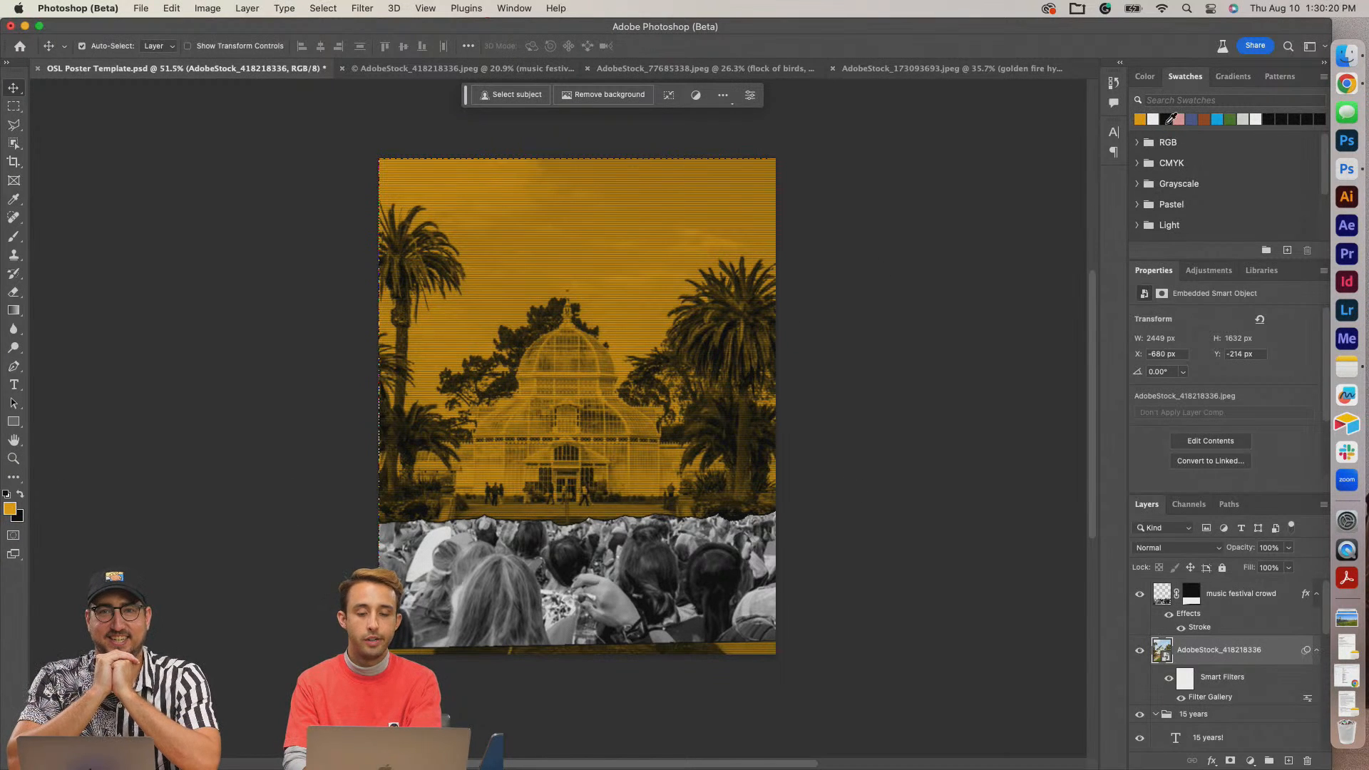
scroll(724, 428, up, 3)
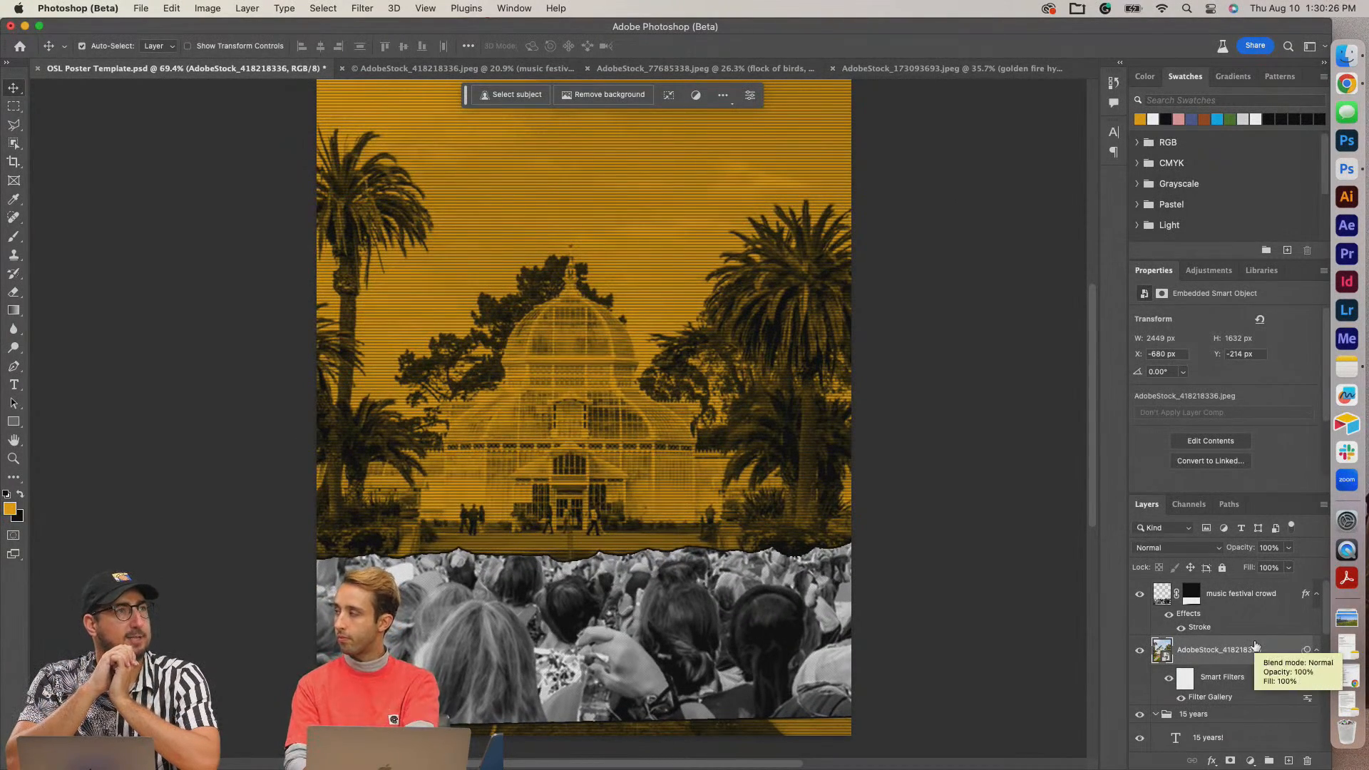
click(1233, 600)
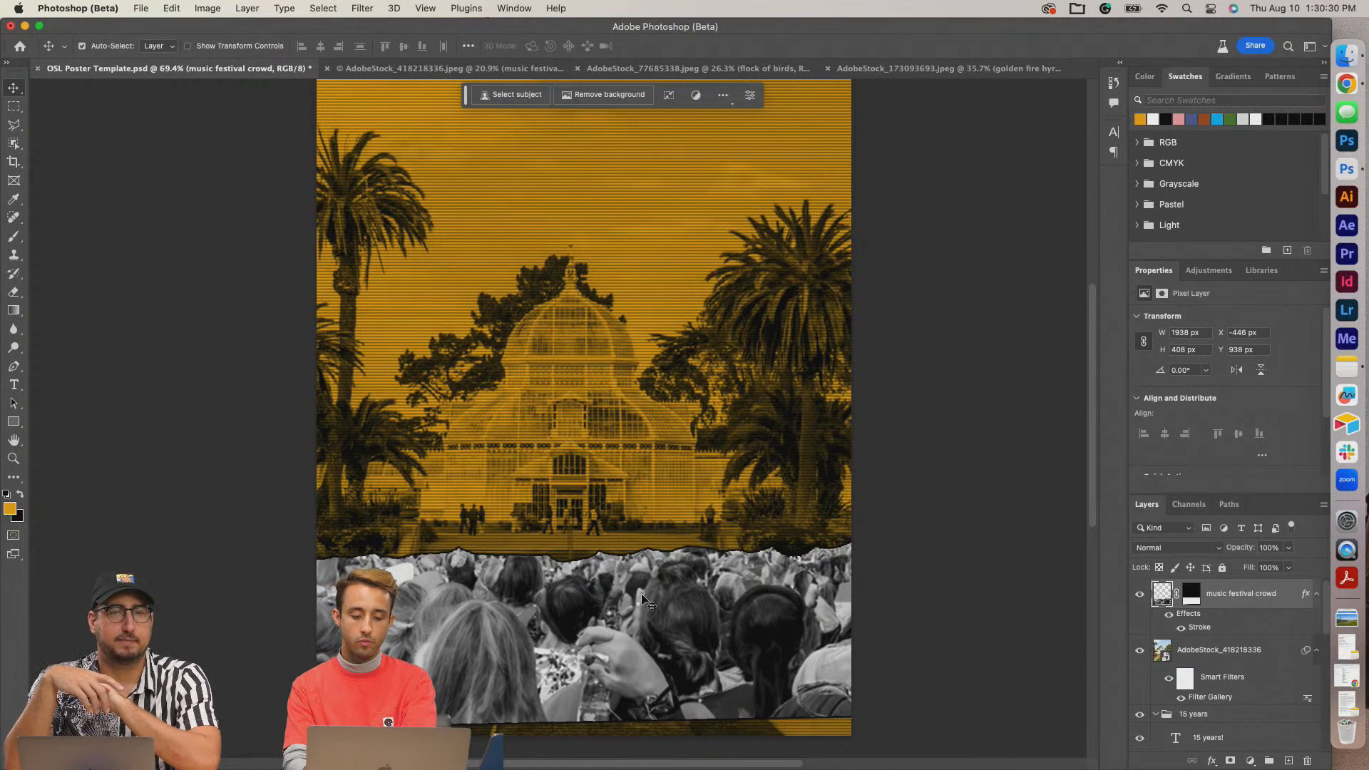
scroll(647, 603, down, 3)
key(super+t)
key(Return)
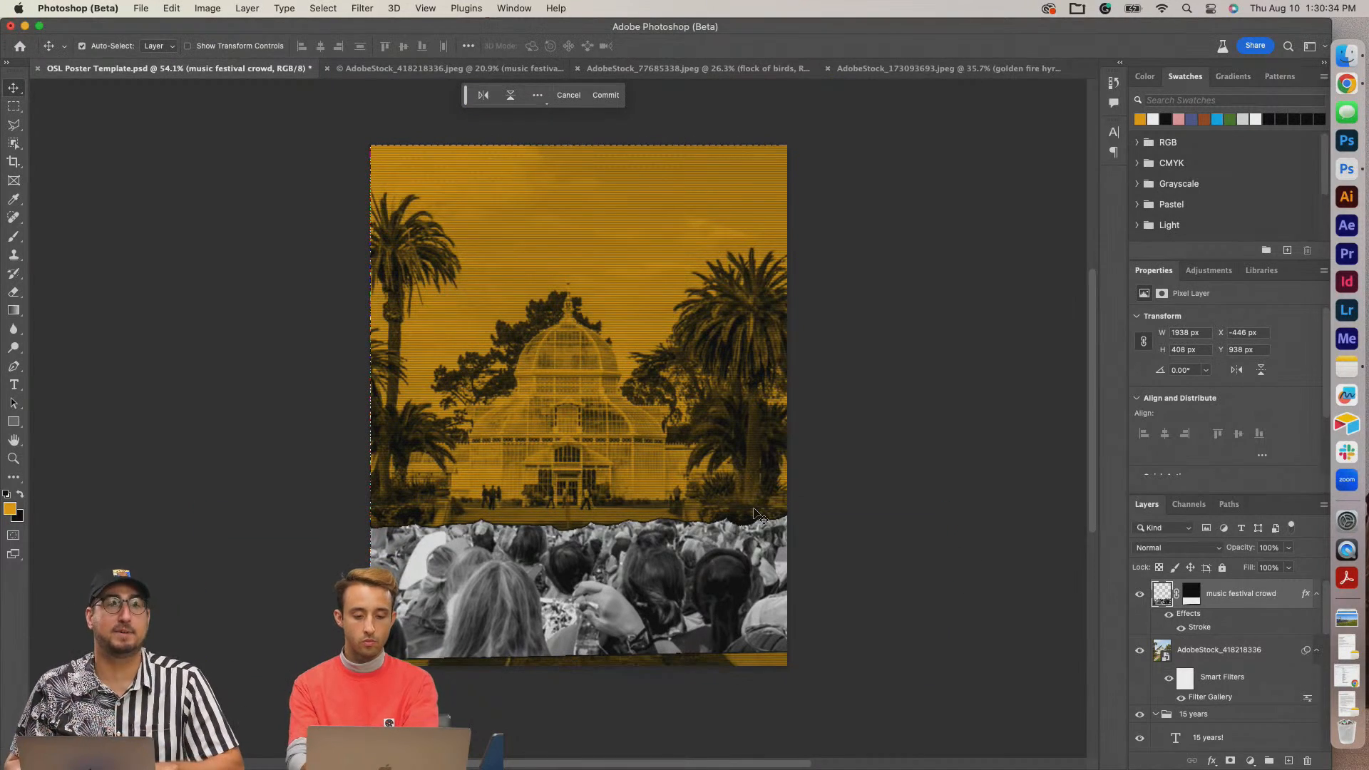
Bring the golden gate bridge layer from AdobeStock_418218336.jpeg into OSL Poster Template.psd, above the crowd layer.
click(438, 69)
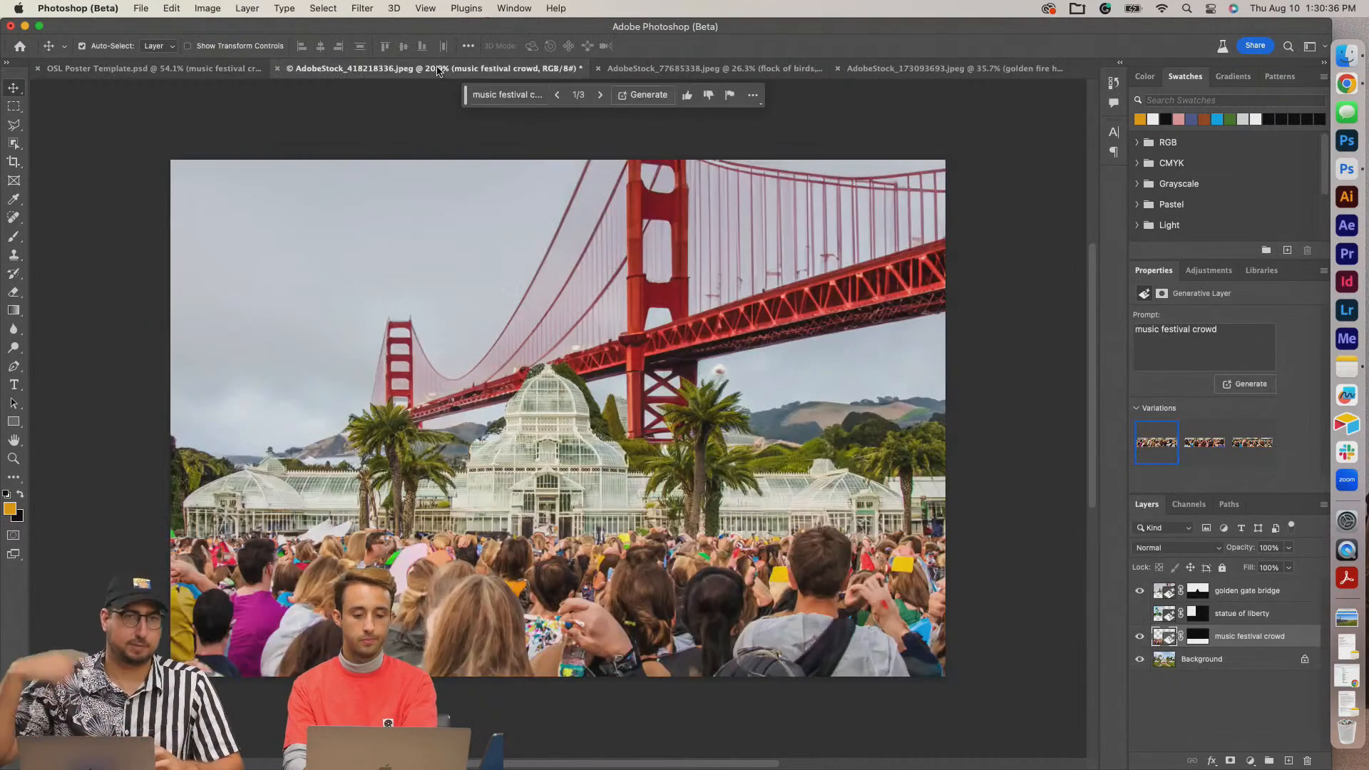
mouse_move(645, 271)
mouse_down()
mouse_move(639, 292)
mouse_move(640, 242)
mouse_move(637, 267)
mouse_up()
key(ctrl+shift+Tab)
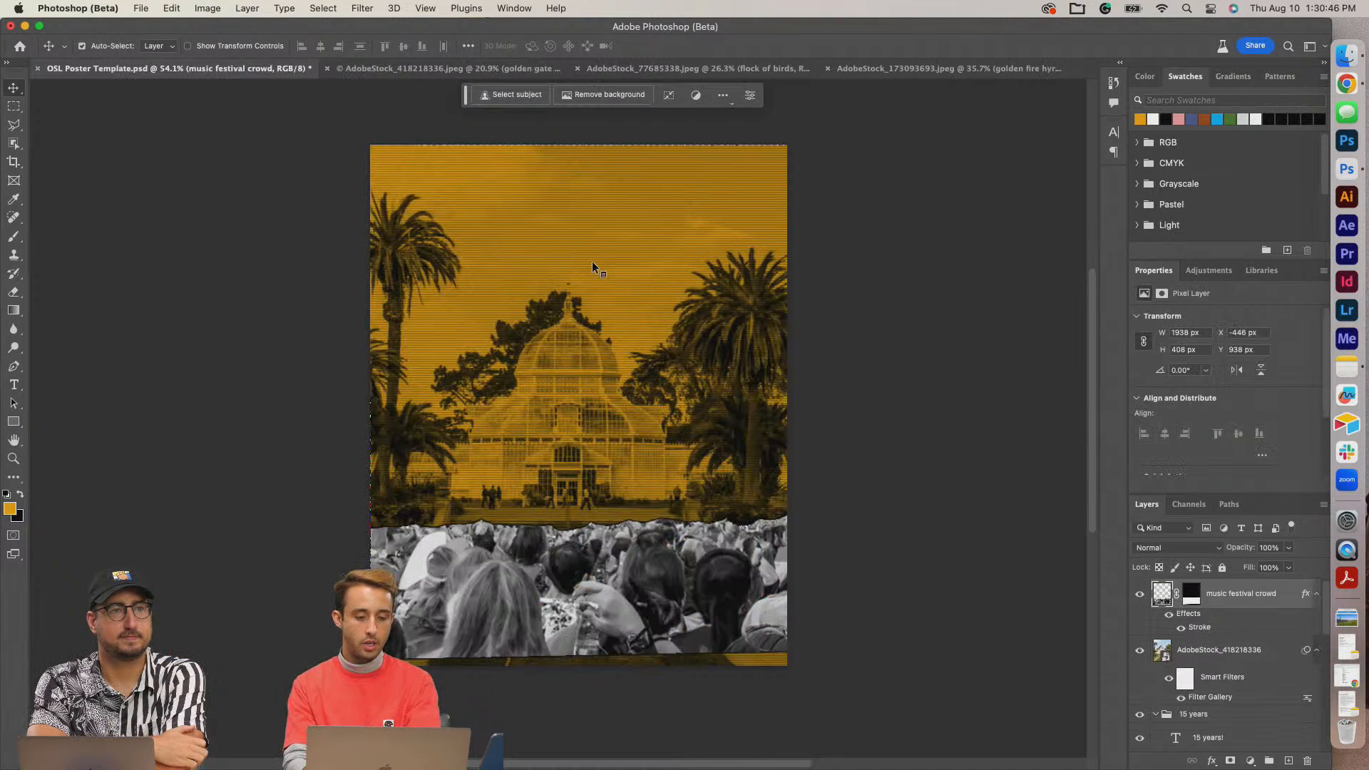
key(ctrl+Tab)
drag(1246, 599, 685, 394)
Scale the golden gate bridge layer to about 34% and position it across the poster's upper half behind the conservatory dome.
key(ctrl+t)
scroll(927, 500, right, 5)
drag(1024, 466, 327, 352)
scroll(327, 351, left, 5)
scroll(327, 350, up, 5)
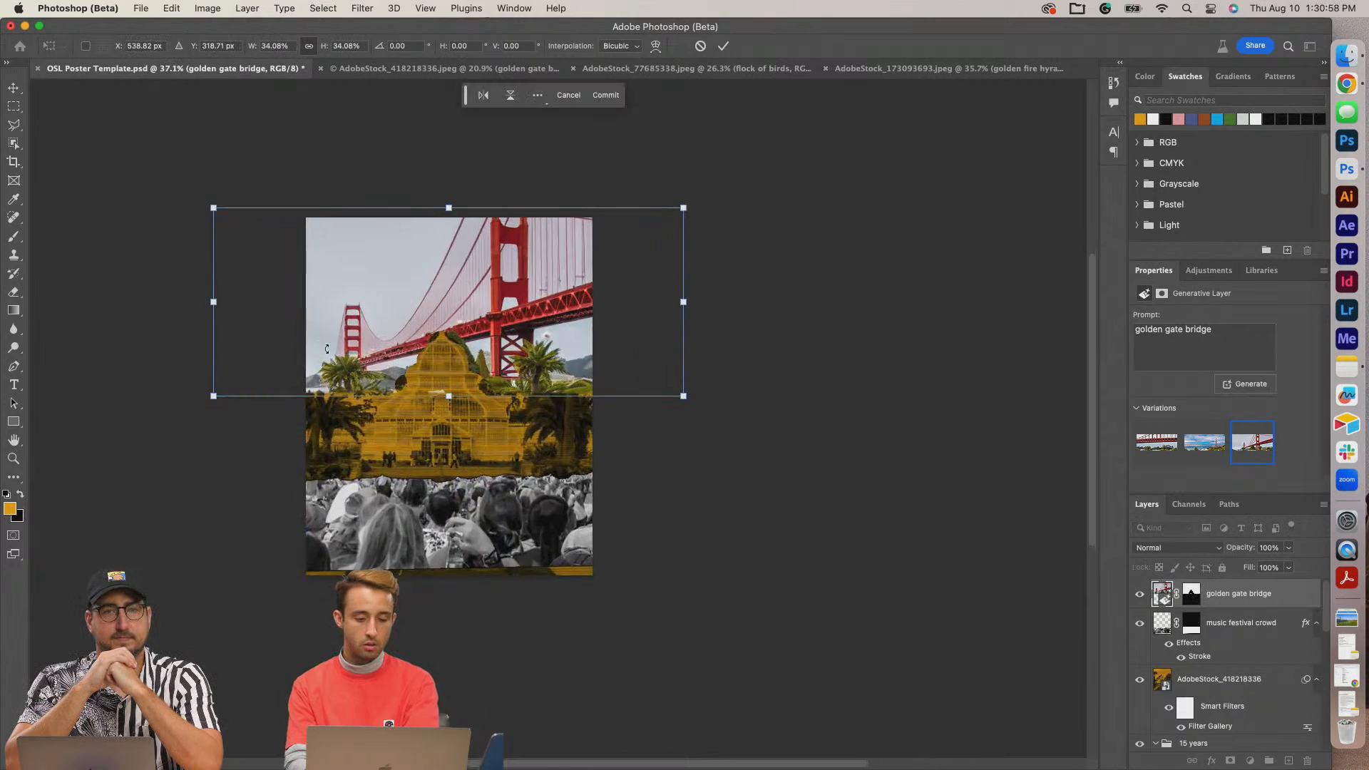
scroll(327, 349, up, 4)
scroll(656, 433, left, 3)
scroll(656, 433, up, 2)
key(Return)
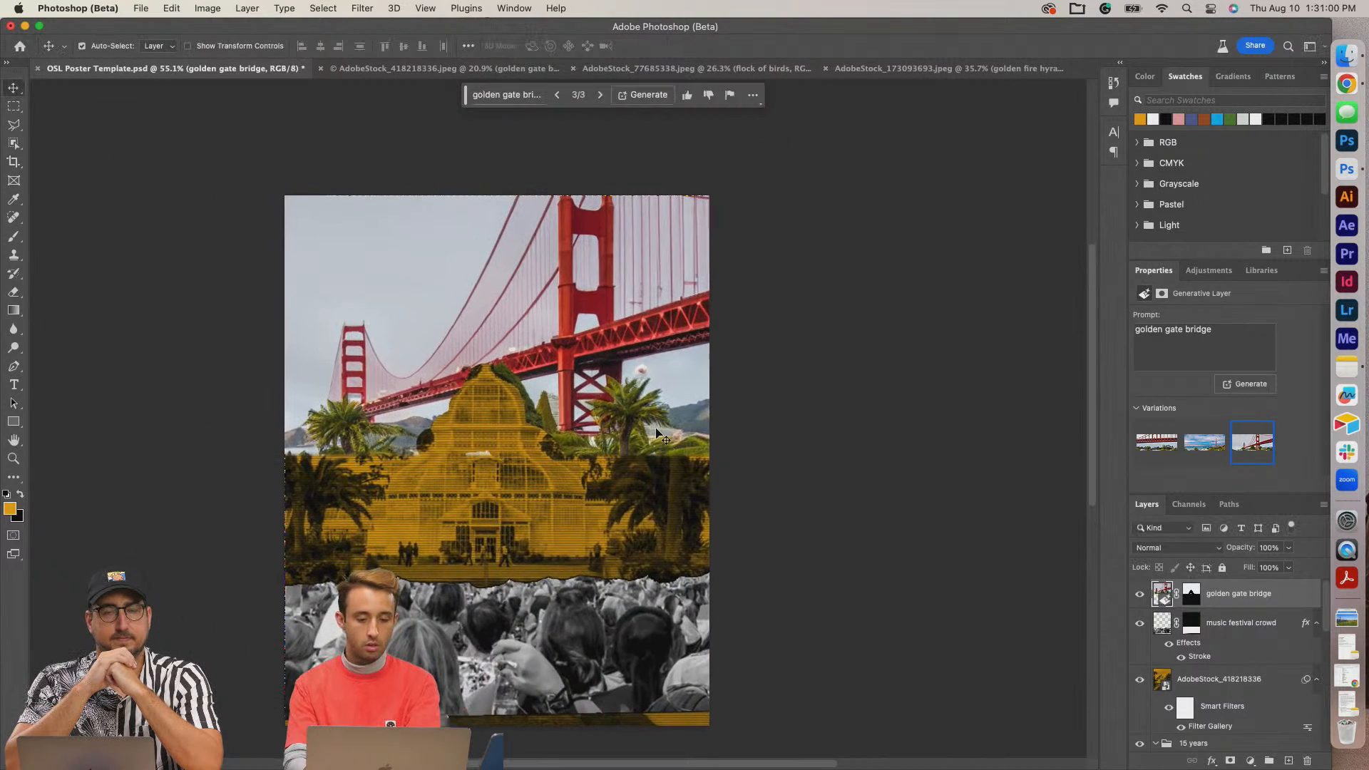
Rasterize the golden gate bridge generative layer.
scroll(656, 433, up, 2)
drag(695, 357, 687, 362)
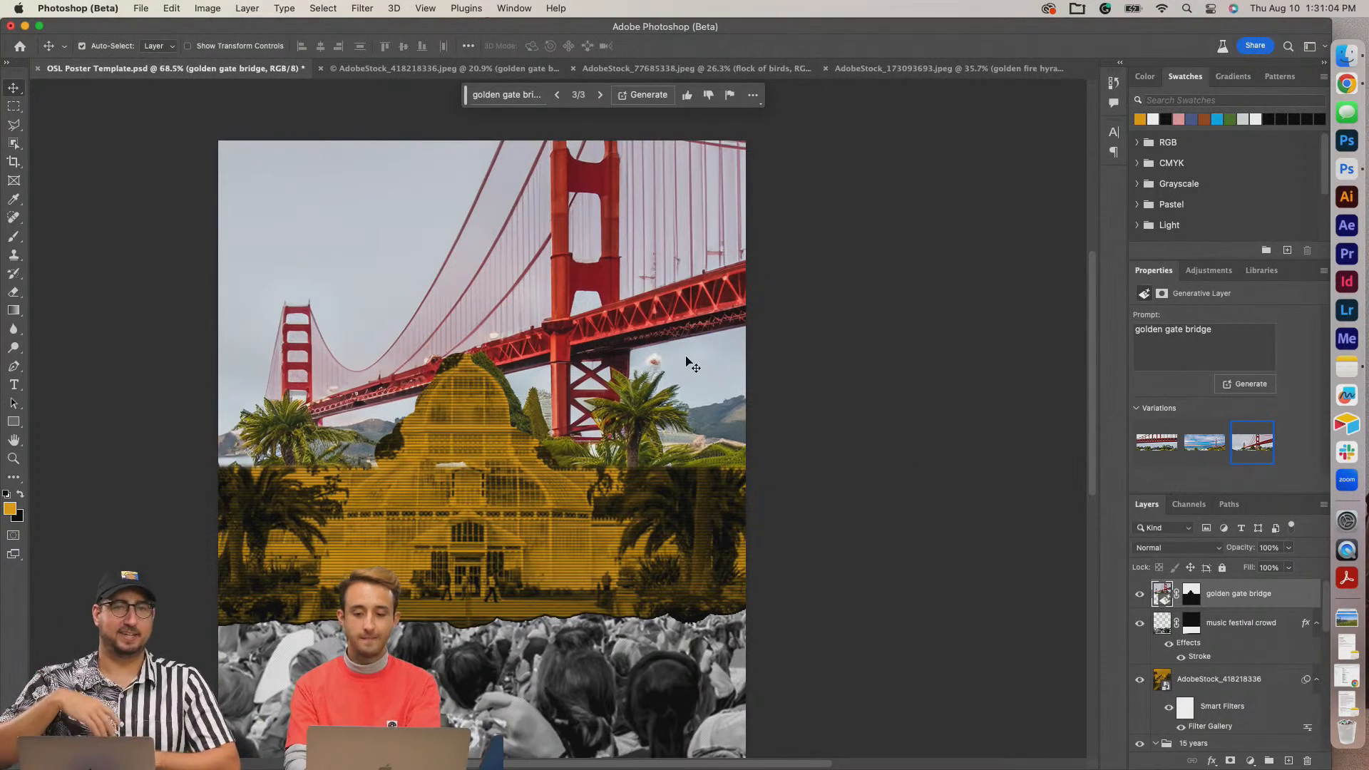
right_click(1281, 594)
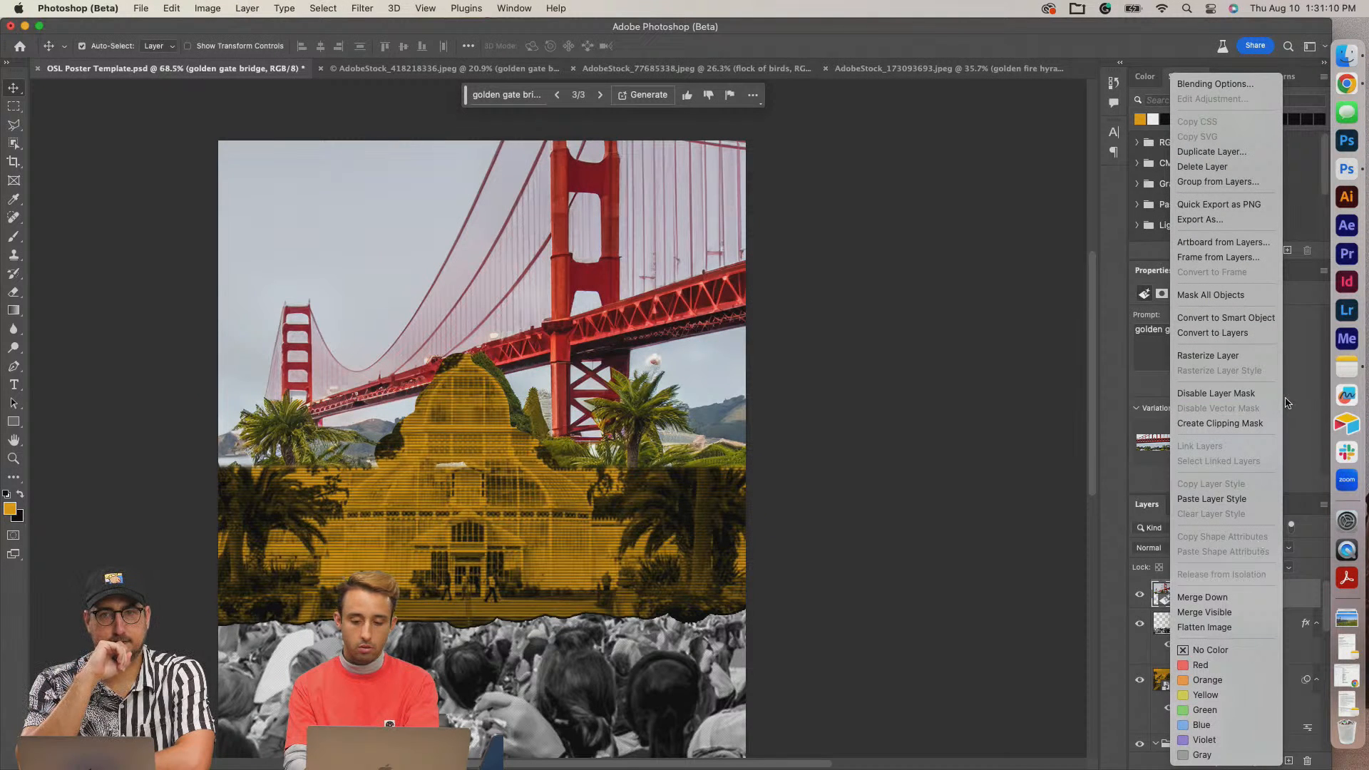
click(1256, 363)
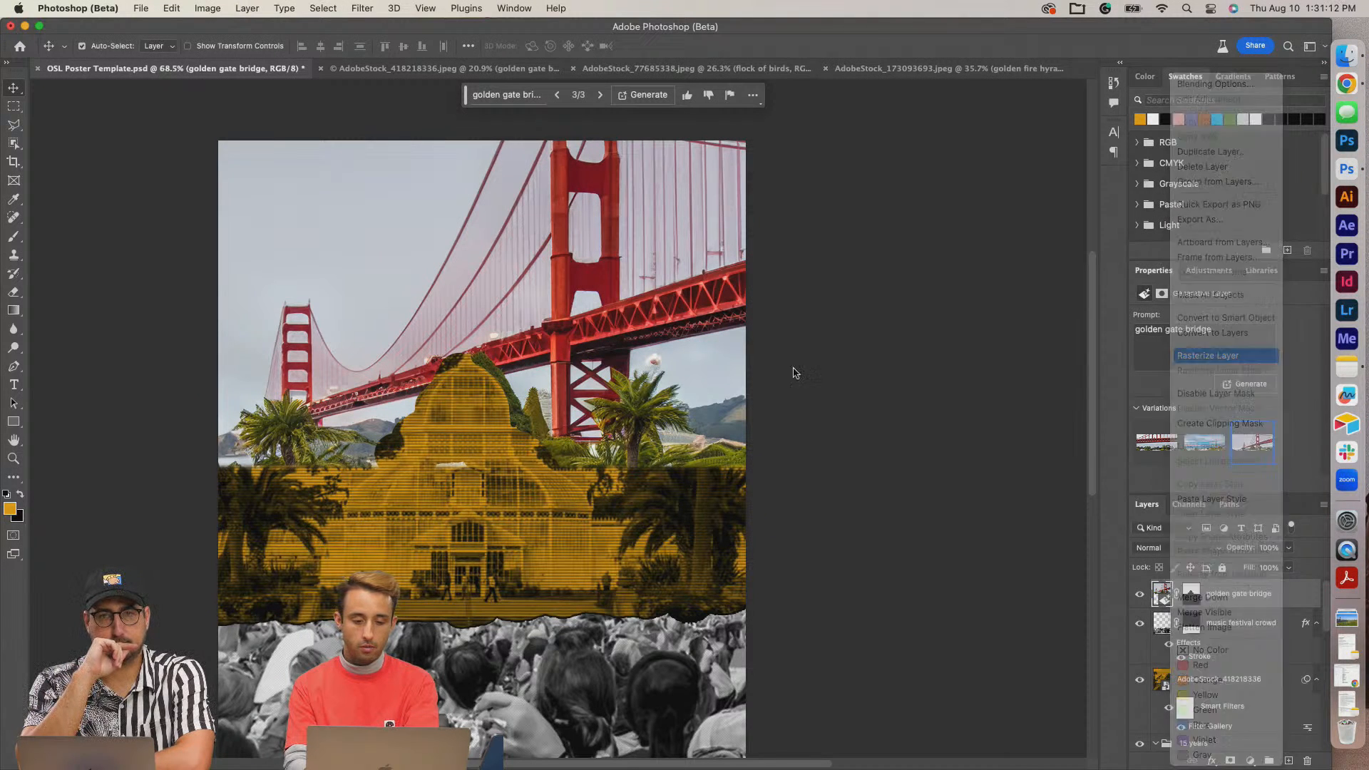
Try to remove the background of the golden gate bridge layer, discarding its current layer mask.
scroll(1272, 423, down, 3)
click(1236, 414)
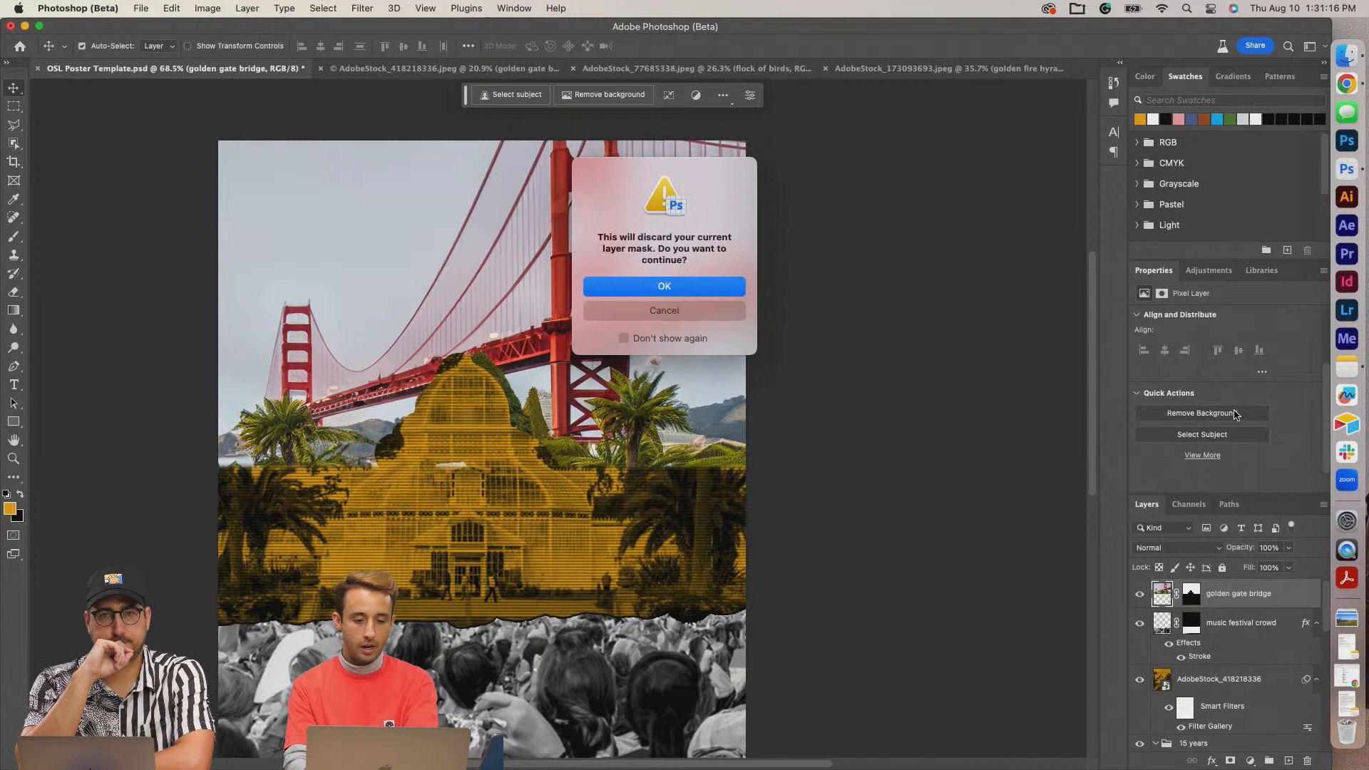
click(682, 288)
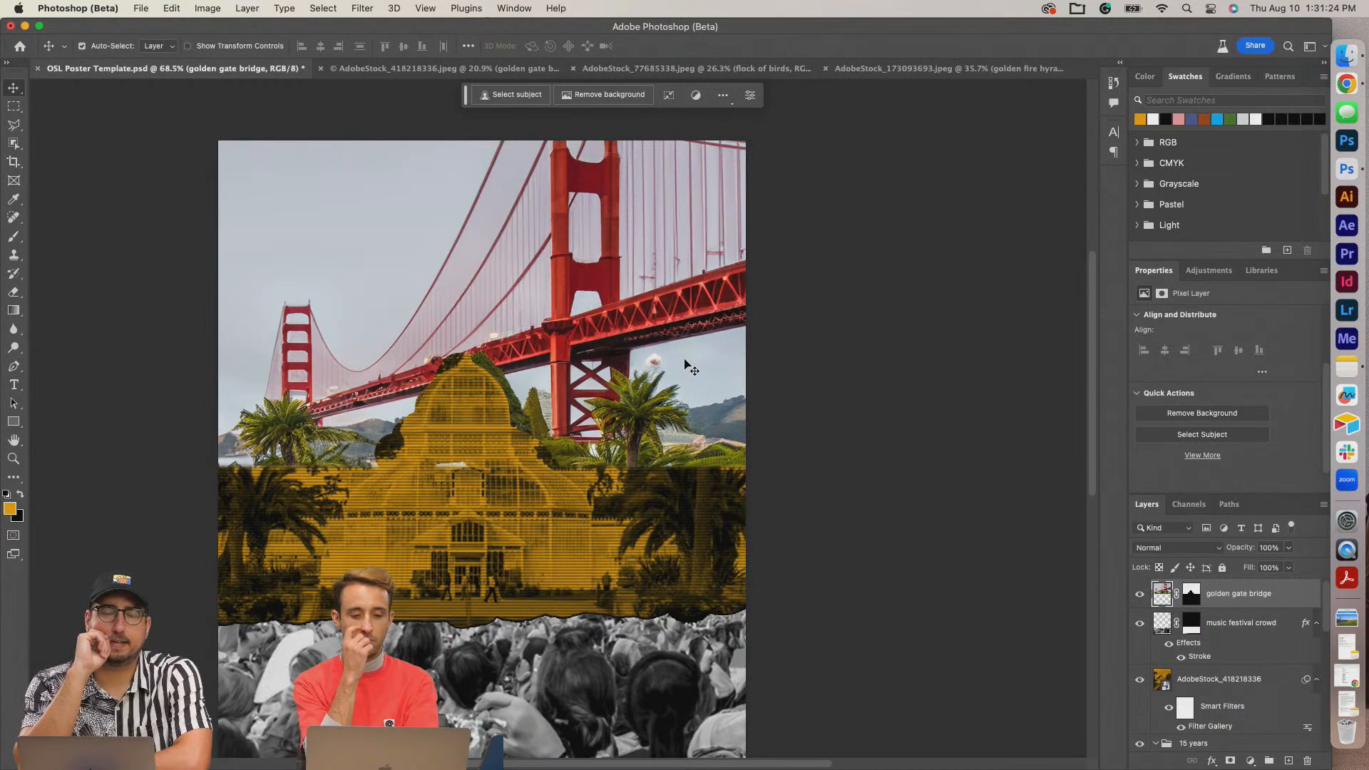
Shift the bridge slightly left and down, and select its grey sky by Color Range with sampled colours and fuzziness 40.
mouse_move(691, 368)
mouse_down()
mouse_move(673, 371)
mouse_move(689, 373)
mouse_up()
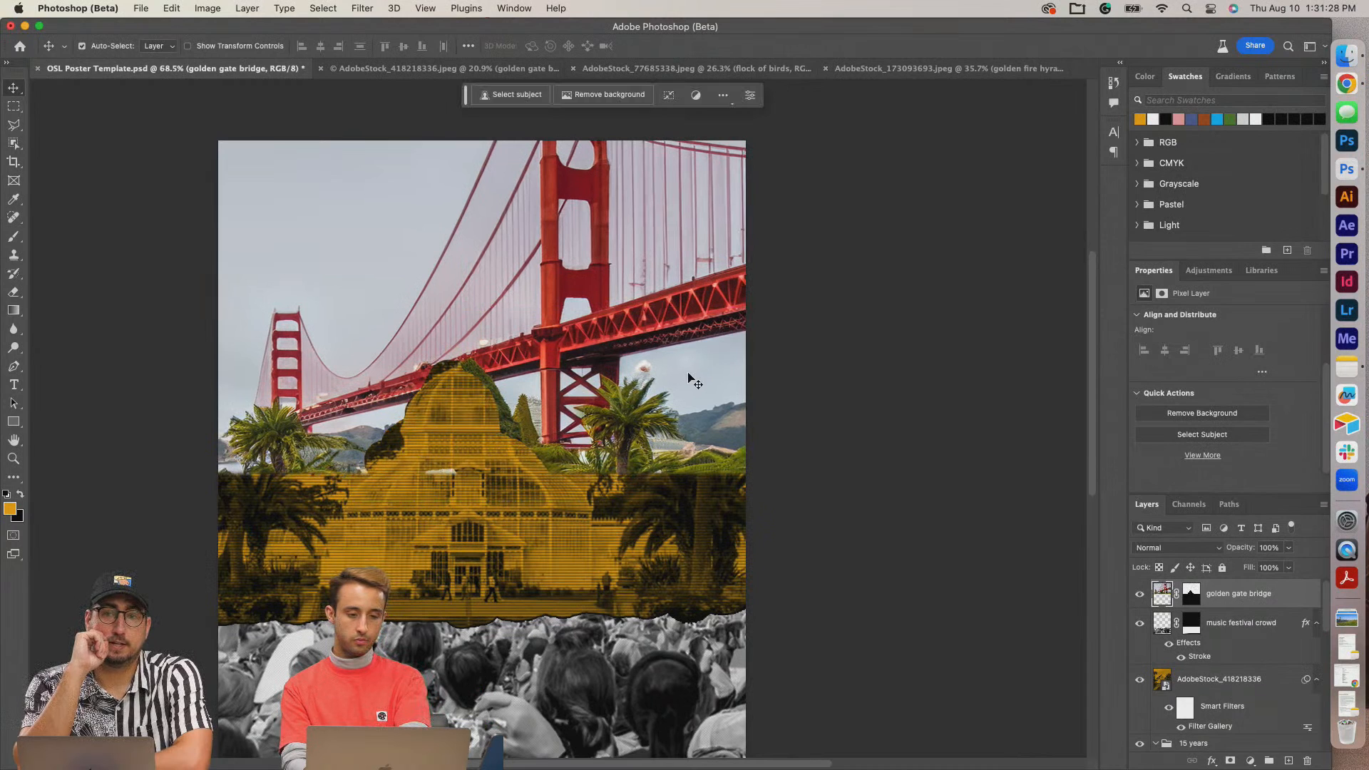
click(321, 10)
click(353, 146)
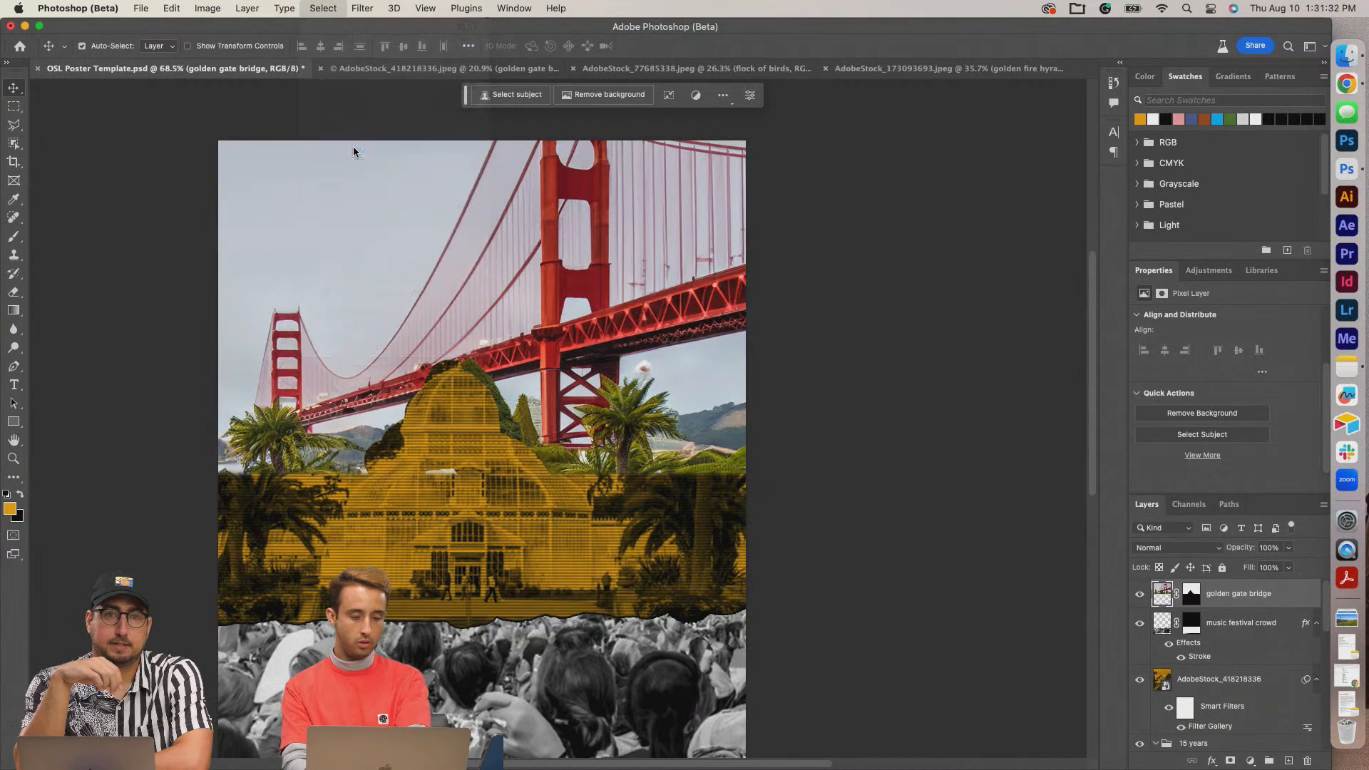
click(366, 216)
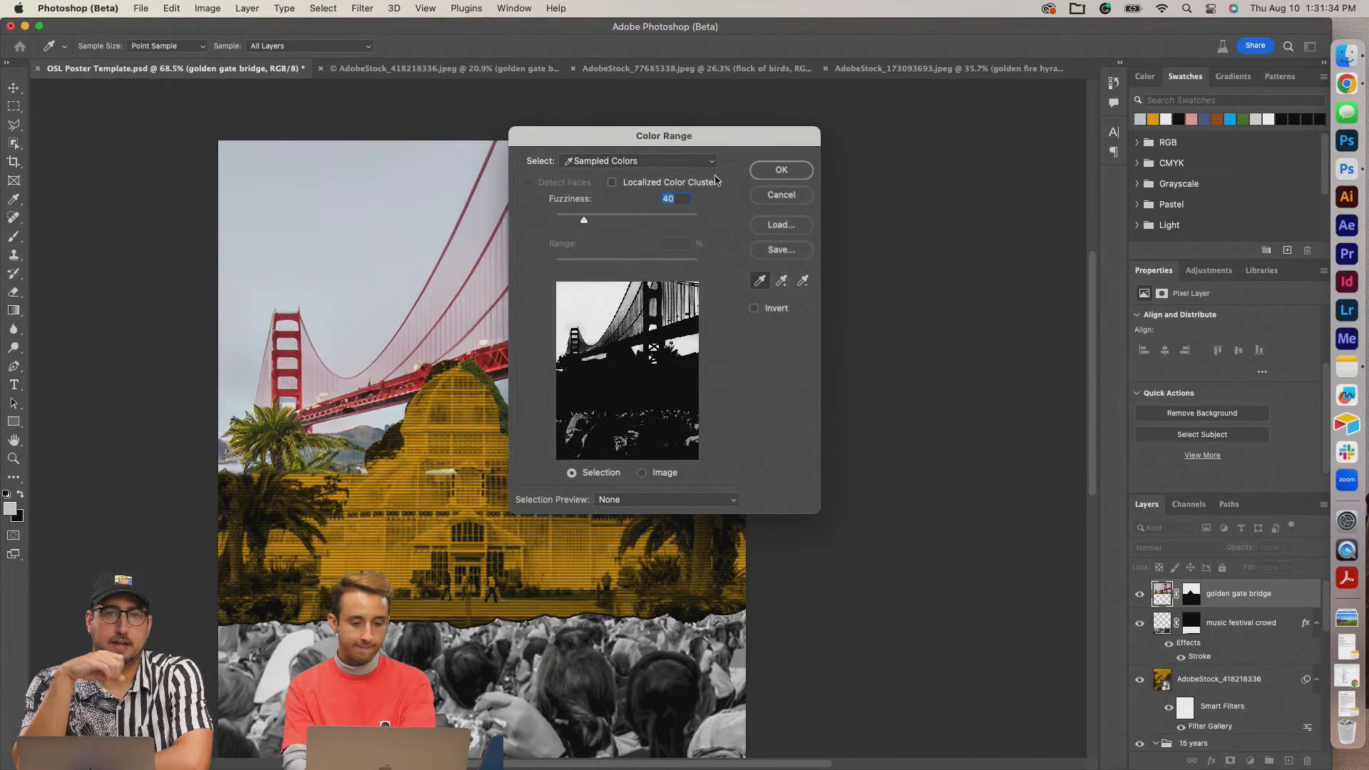
click(782, 171)
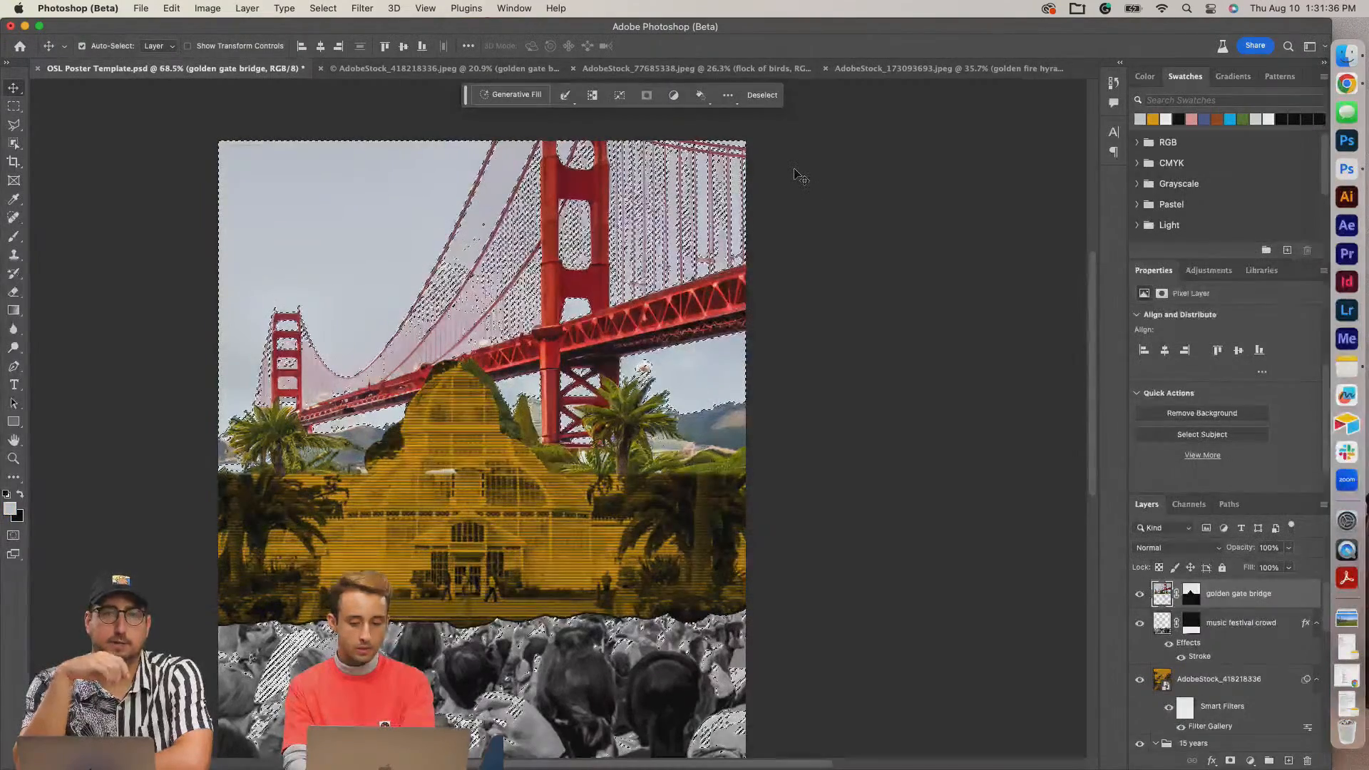
Hide the selected sky on the golden gate bridge layer mask and deselect.
click(1190, 601)
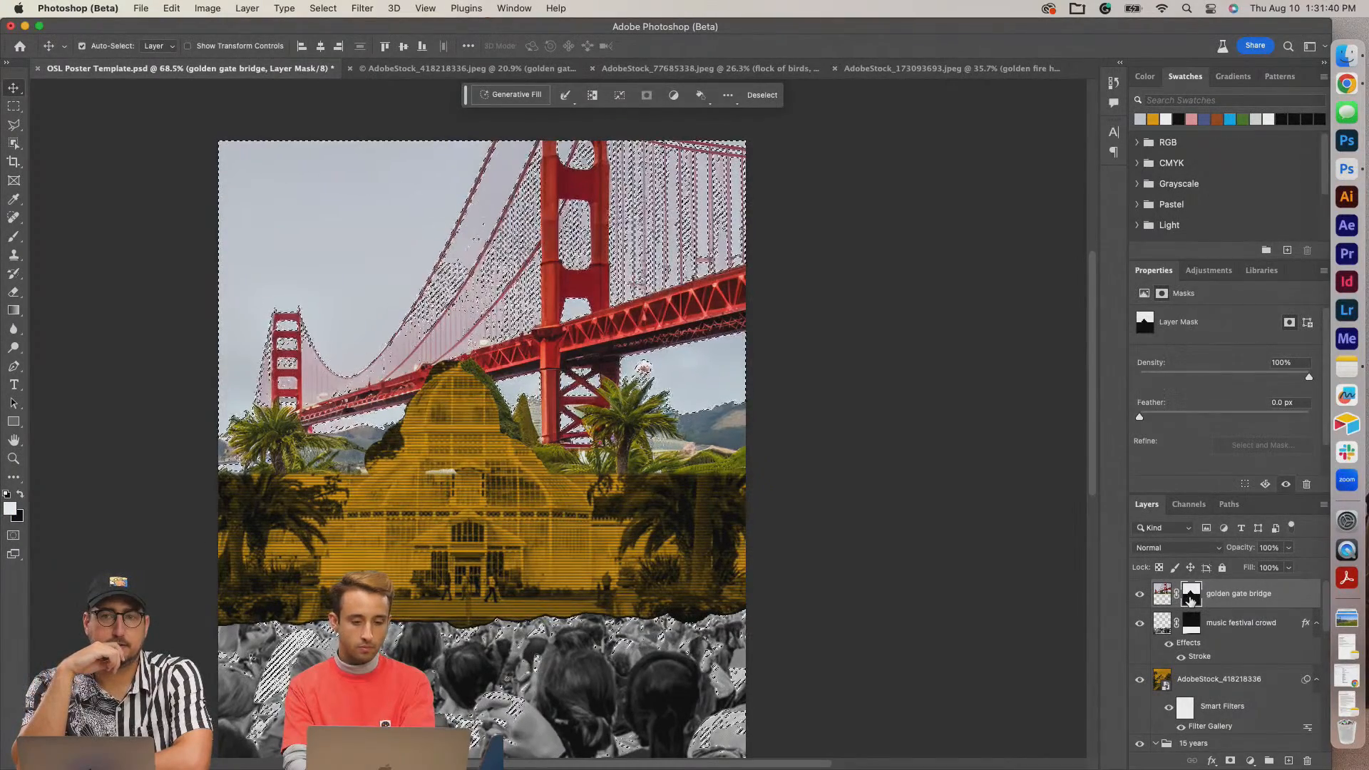
key(BackSpace)
key(super+d)
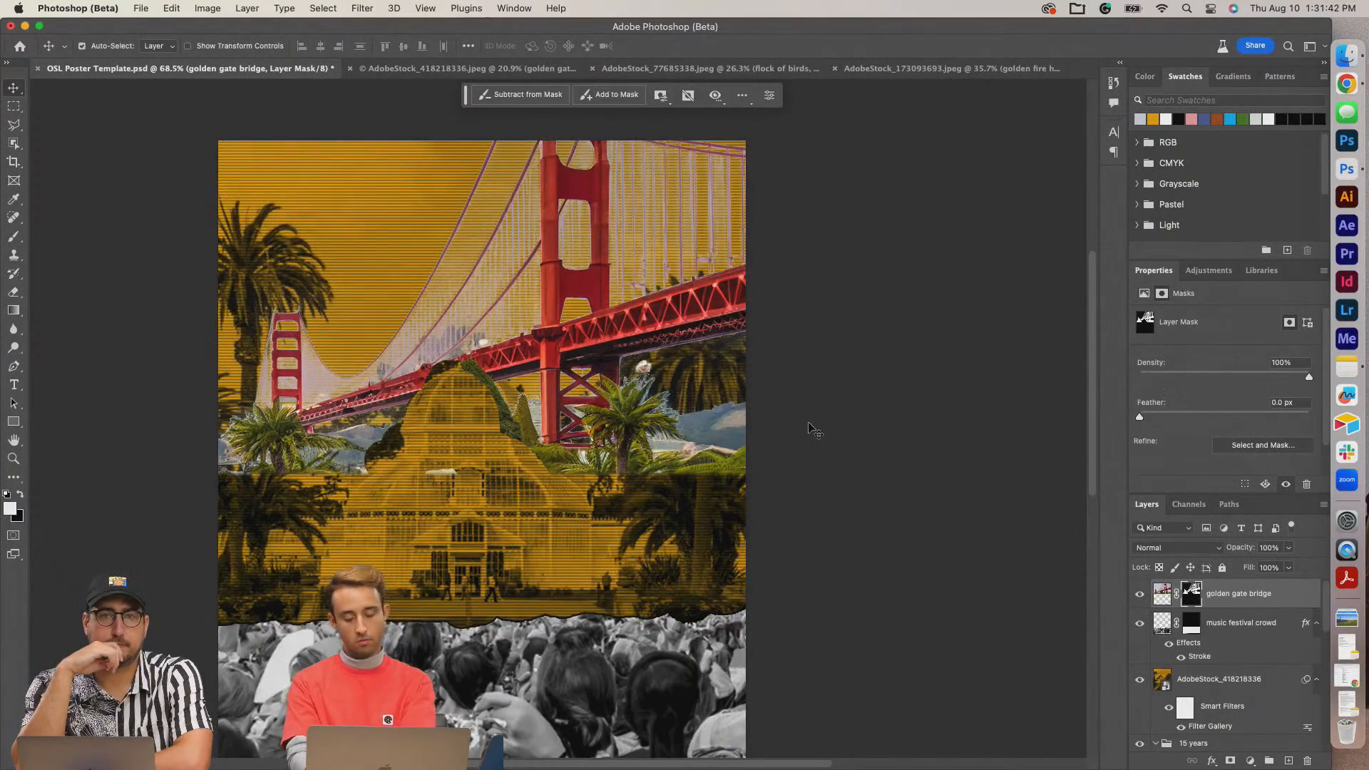
Fine-tune the position of the cut-out bridge above the conservatory, nudging it slightly to the left.
drag(556, 263, 553, 304)
scroll(553, 284, down, 3)
key(super+t)
key(Return)
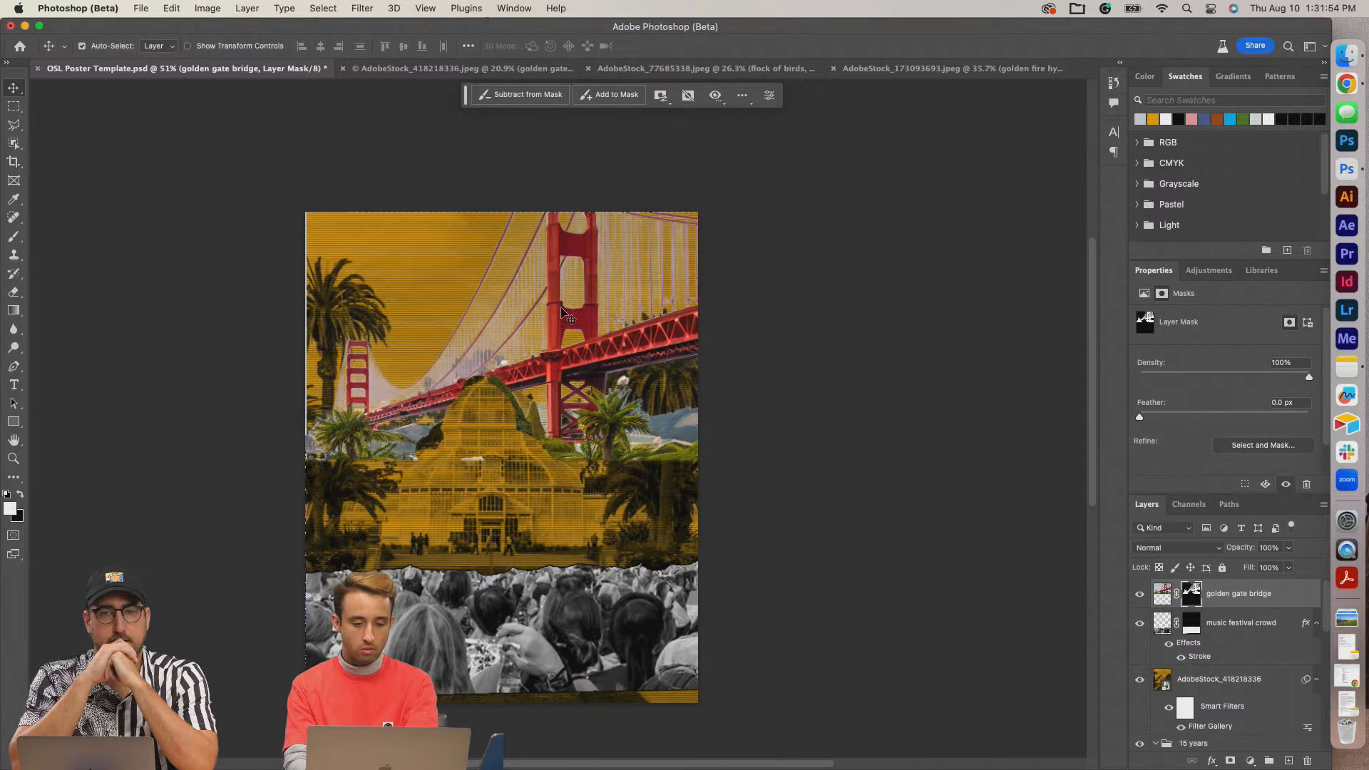
key(Left)
key(Left)
key(Left)
key(Left)
key(Left)
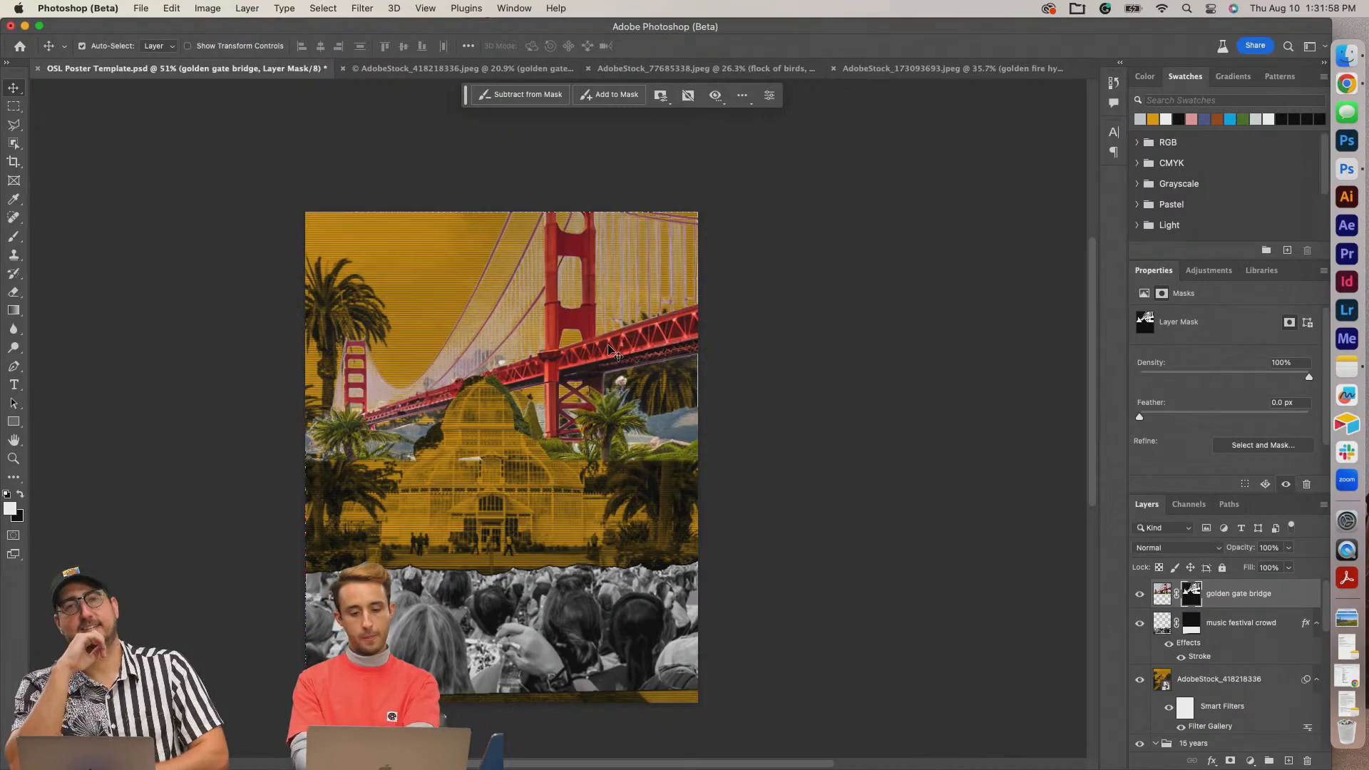
Erase the leftover palms, trees and hills beneath the bridge on its layer mask so only the bridge remains.
scroll(559, 432, up, 5)
key(e)
mouse_move(447, 376)
mouse_down()
mouse_move(510, 451)
mouse_move(507, 404)
mouse_up()
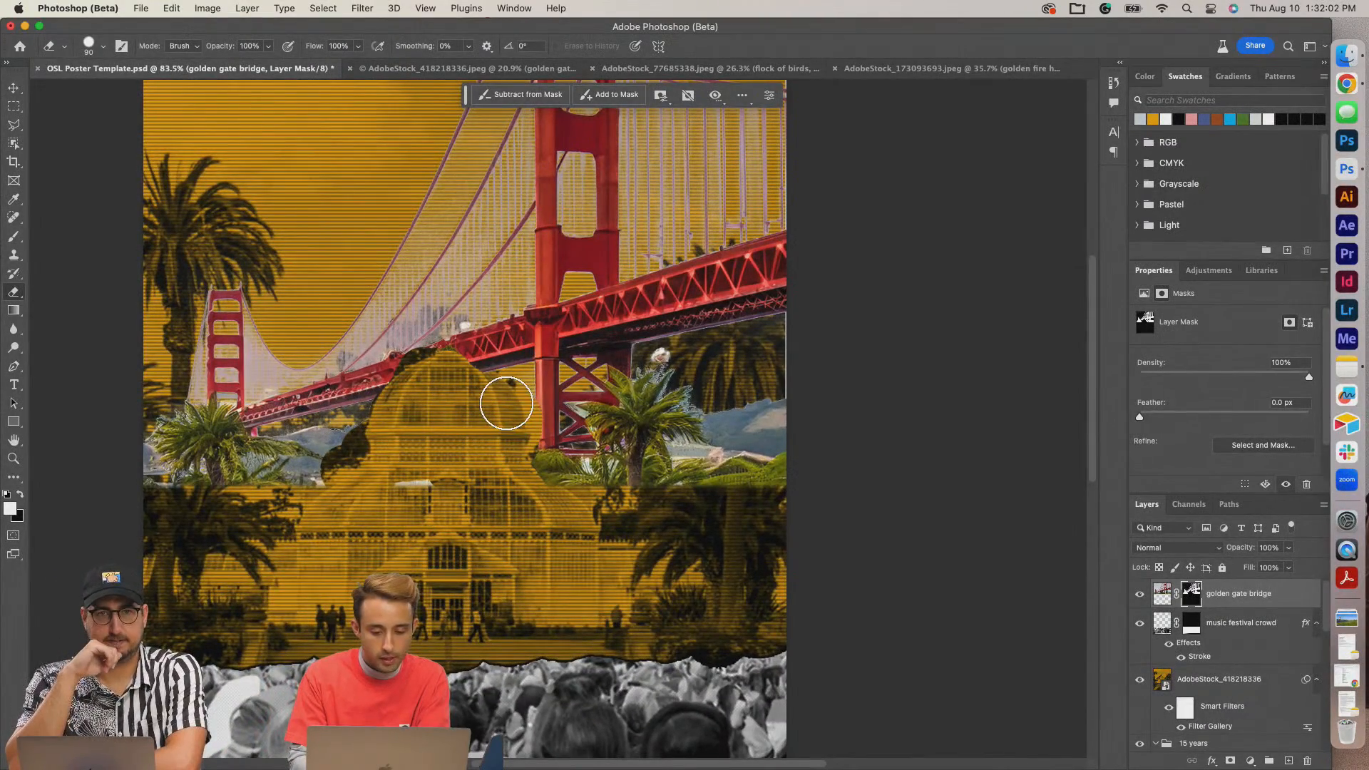
key(super+z)
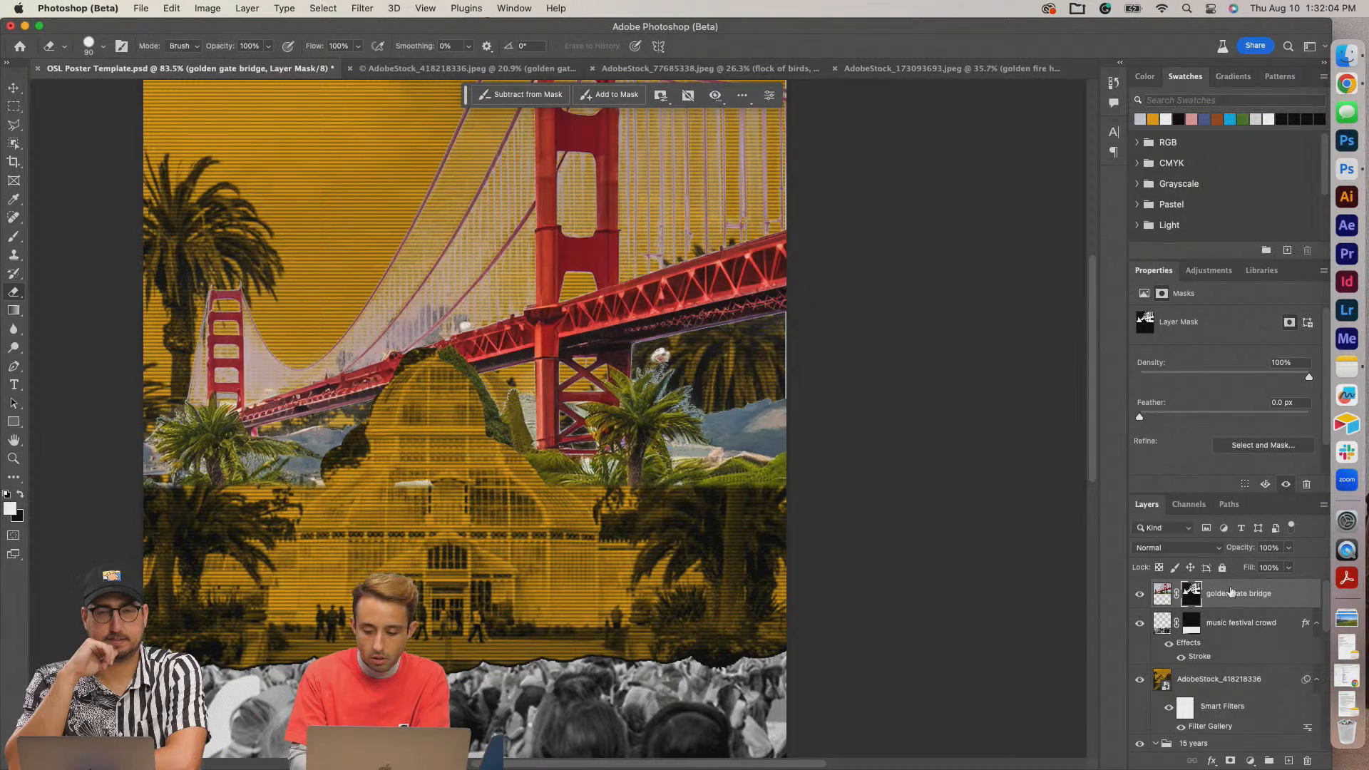
mouse_move(535, 407)
mouse_down()
mouse_move(510, 459)
mouse_move(491, 418)
mouse_move(444, 382)
mouse_move(502, 472)
mouse_move(795, 470)
mouse_move(786, 341)
mouse_move(735, 445)
mouse_move(667, 375)
mouse_move(658, 440)
mouse_move(694, 447)
mouse_move(623, 388)
mouse_move(590, 443)
mouse_move(629, 418)
mouse_move(549, 449)
mouse_move(652, 377)
mouse_move(485, 399)
mouse_move(340, 448)
mouse_move(361, 455)
mouse_move(313, 449)
mouse_move(218, 472)
mouse_move(358, 476)
mouse_move(322, 480)
mouse_move(180, 432)
mouse_move(184, 483)
mouse_move(202, 439)
mouse_move(174, 414)
mouse_move(278, 458)
mouse_up()
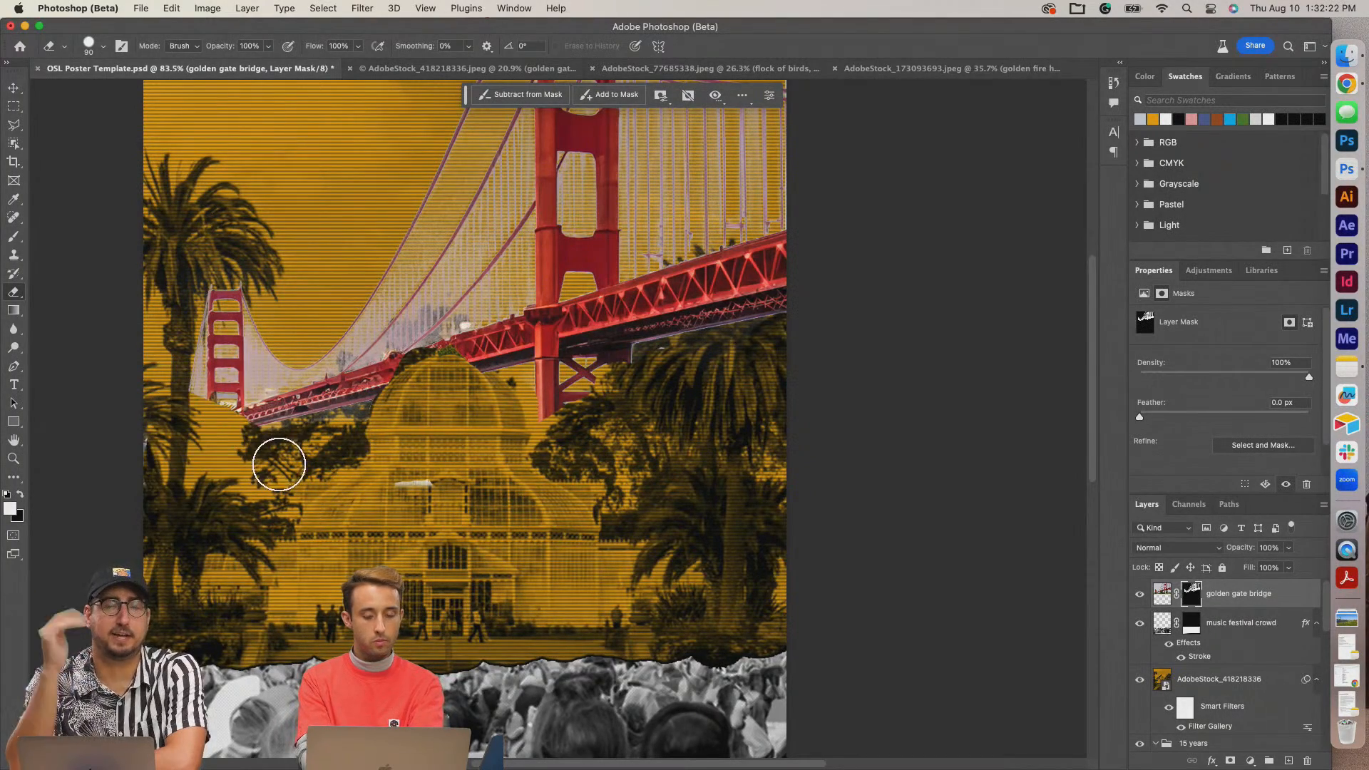
scroll(278, 459, down, 3)
scroll(279, 467, down, 2)
key(ctrl+t)
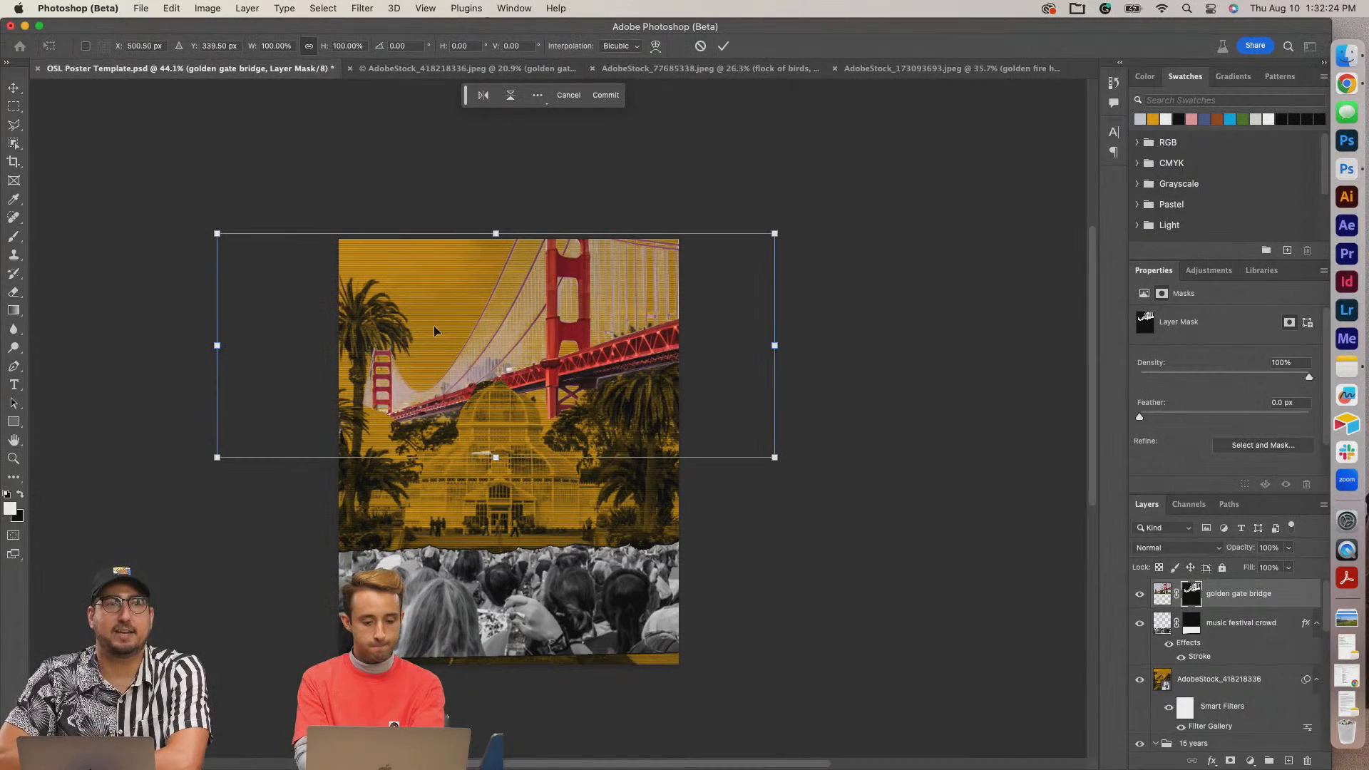
key(Escape)
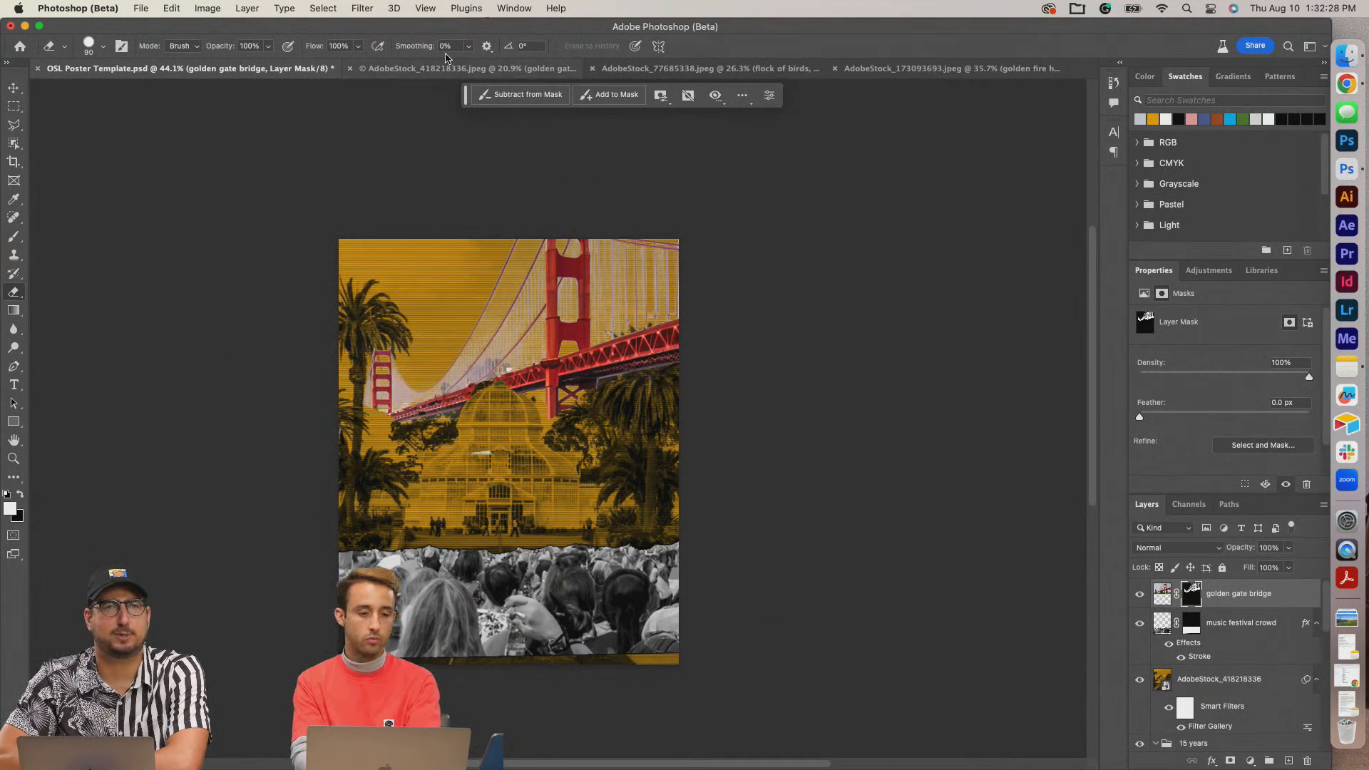
click(355, 6)
click(354, 5)
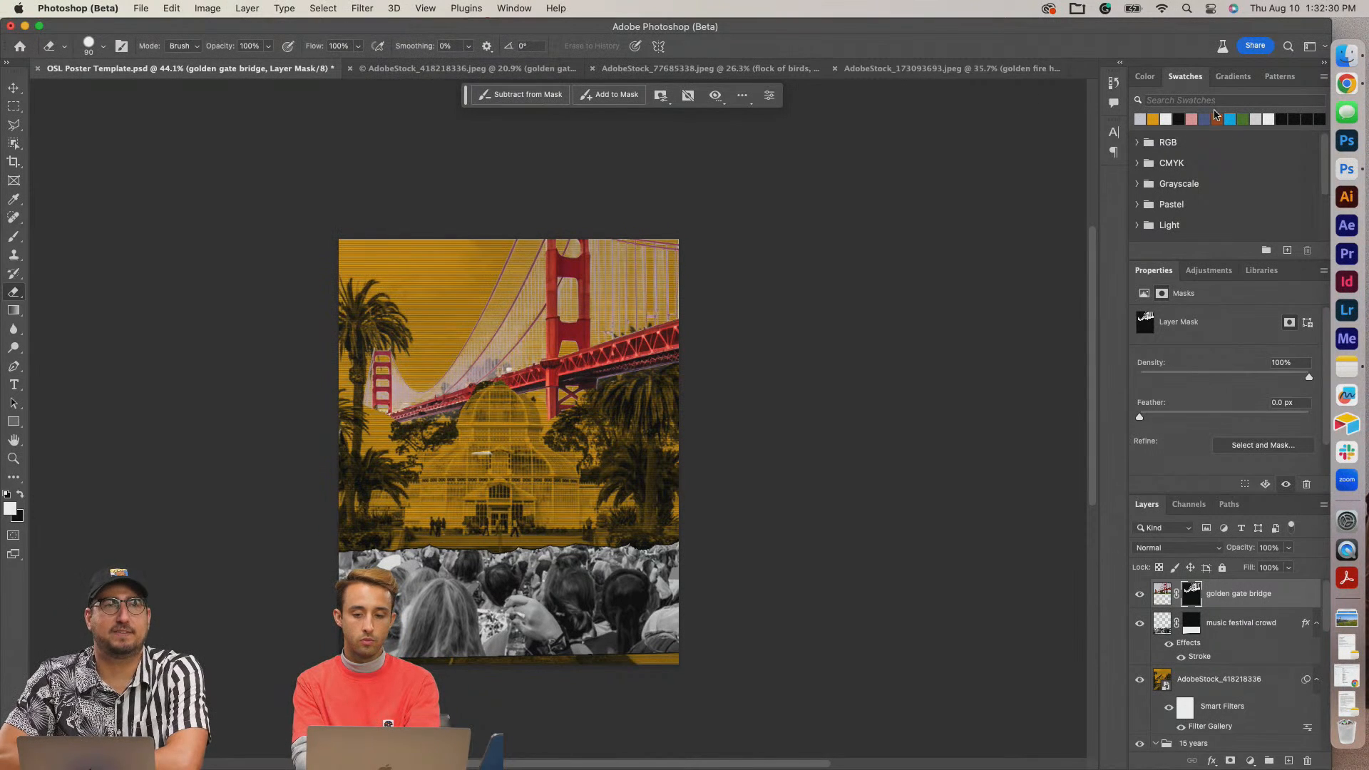
click(1223, 117)
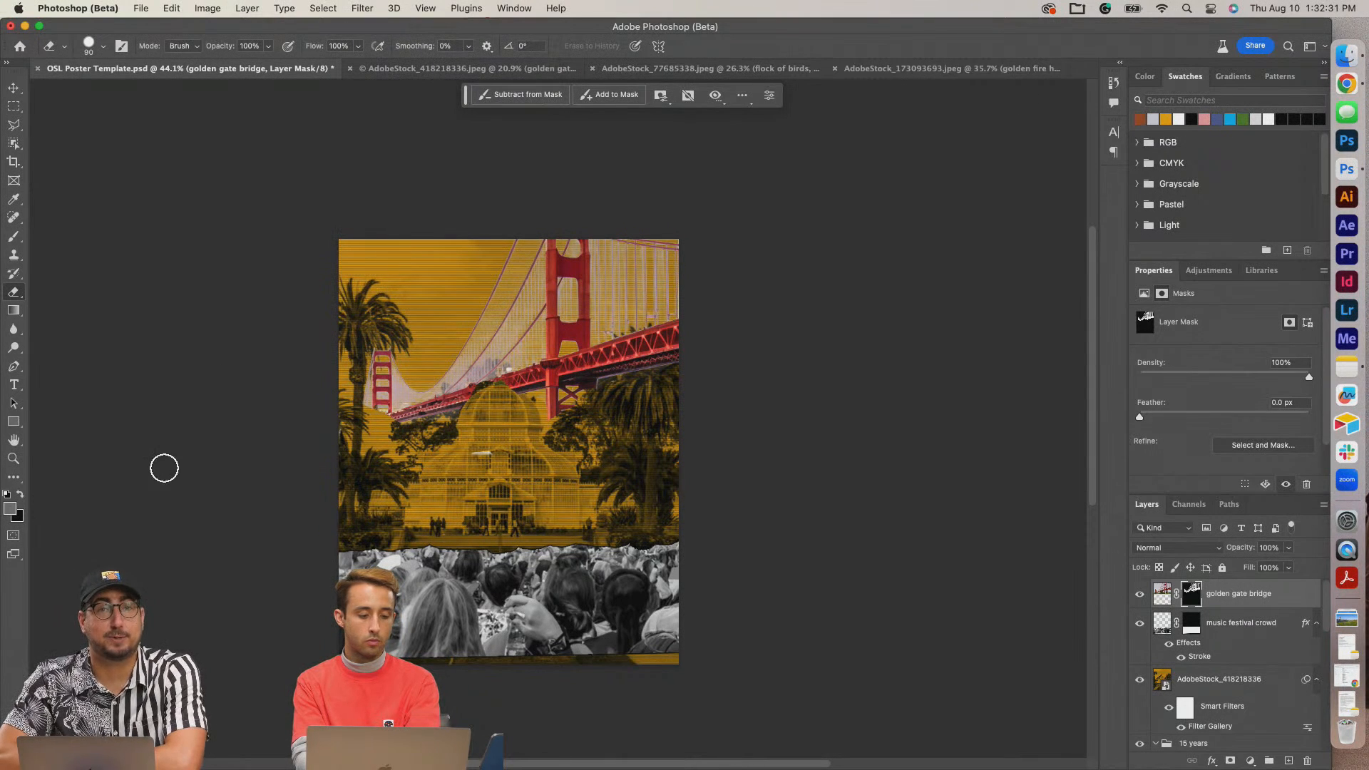
click(20, 494)
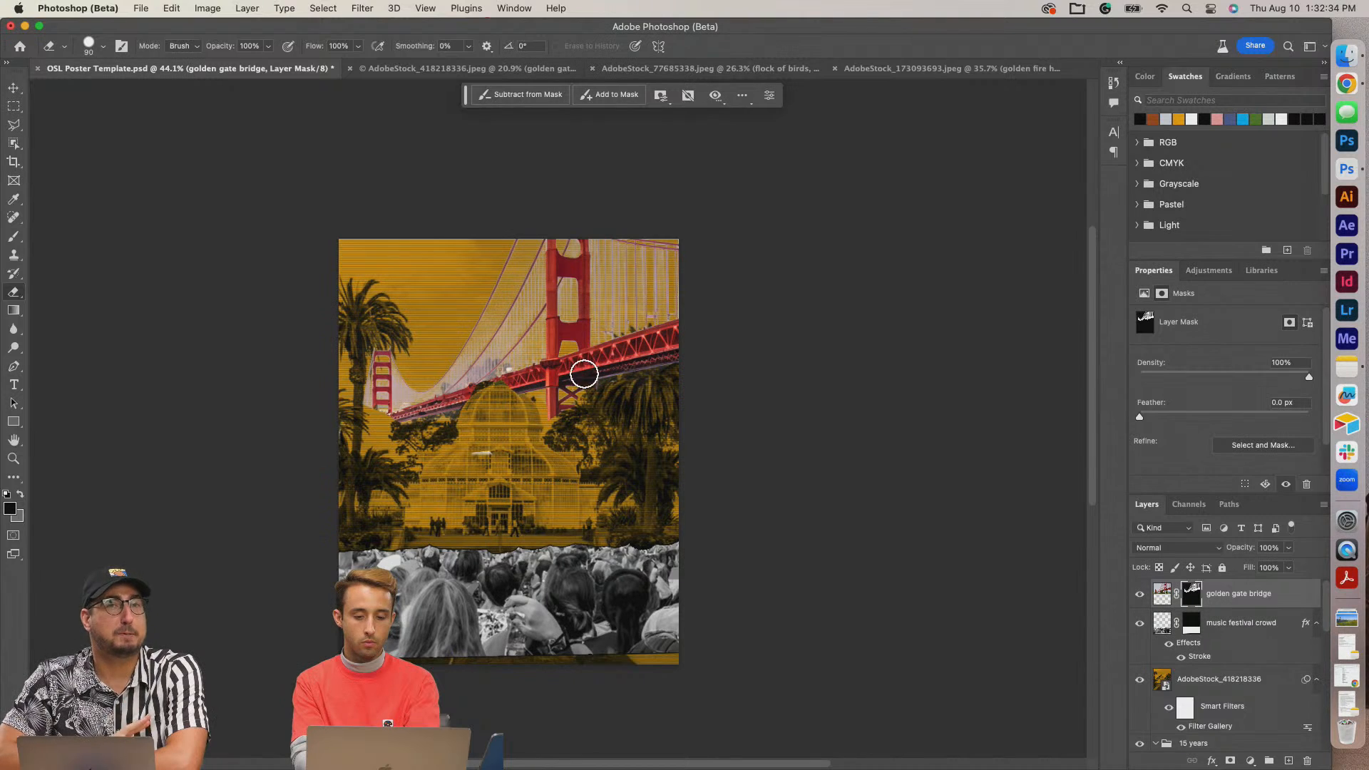
Target the golden gate bridge layer's image instead of its mask and choose the rust-brown swatch as the foreground colour.
click(1159, 595)
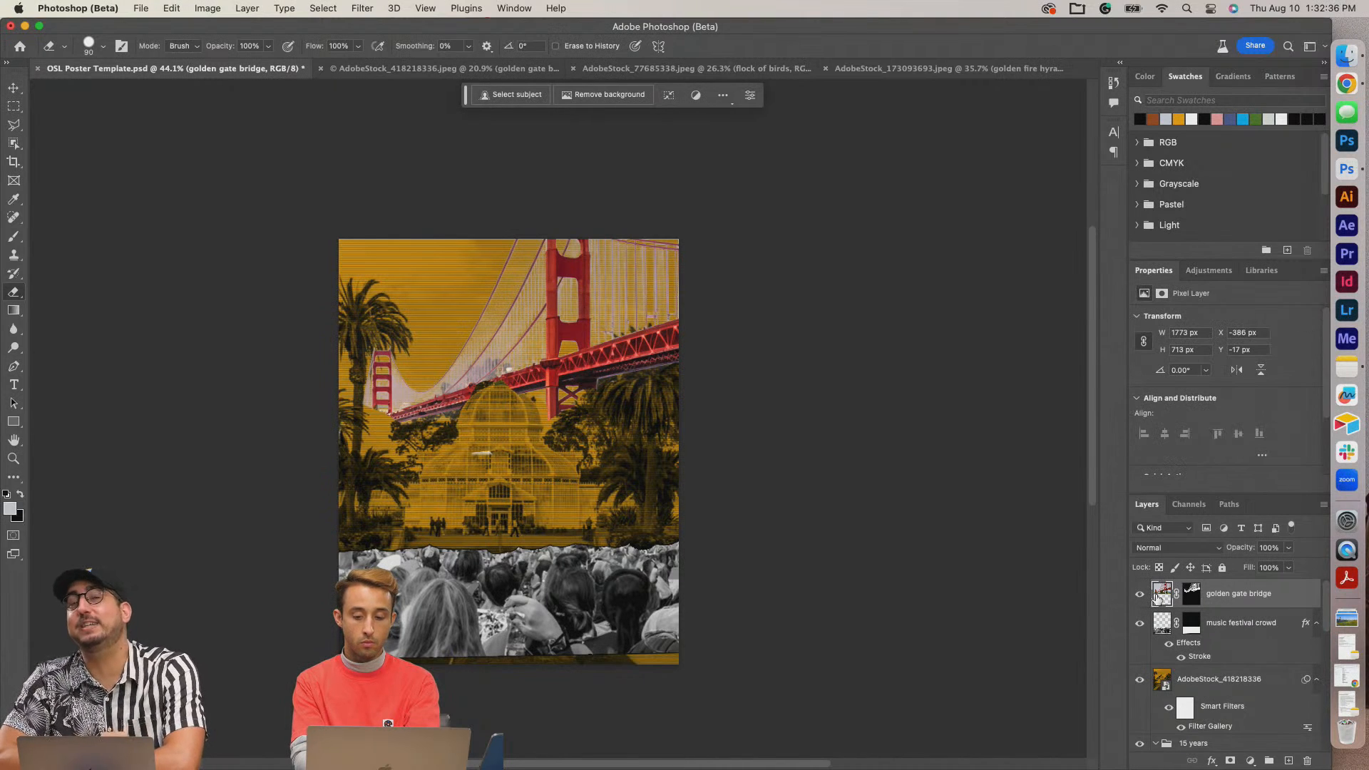
click(1153, 119)
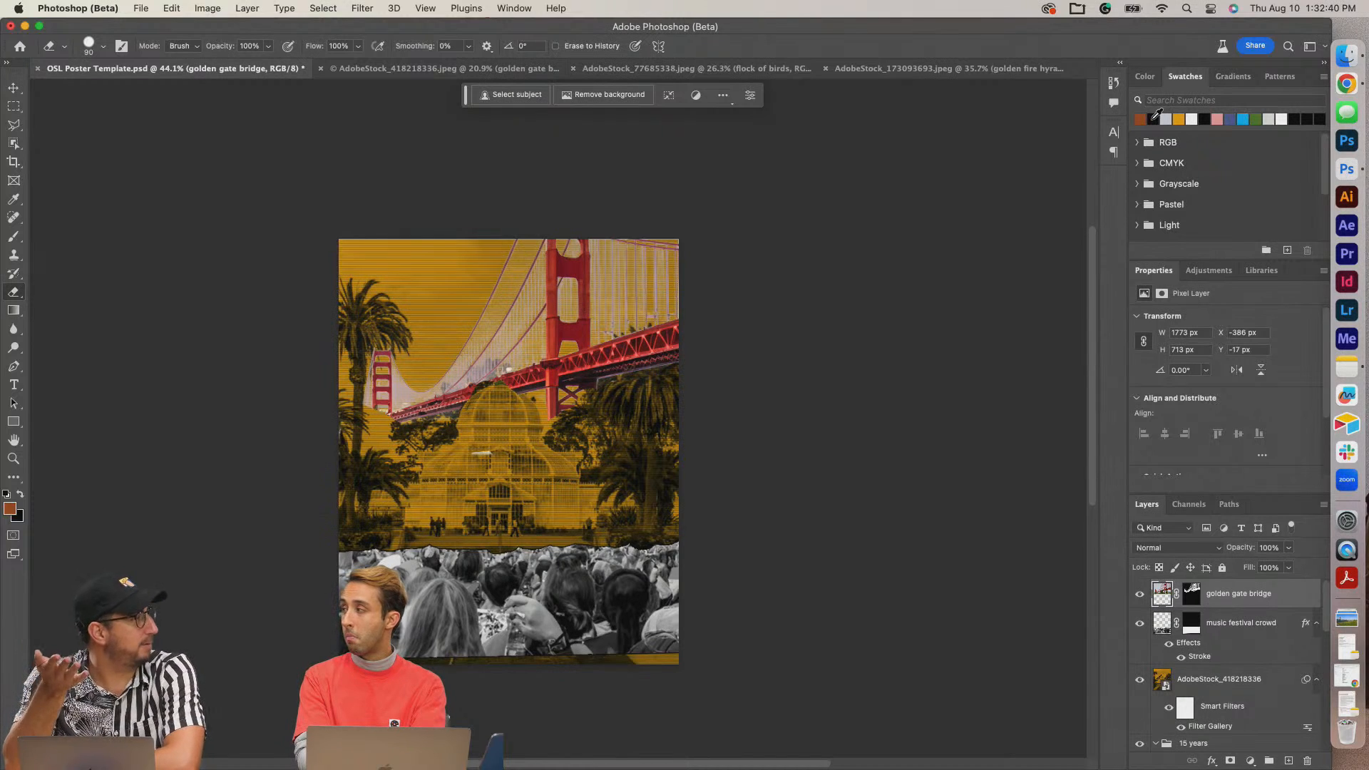
key(v)
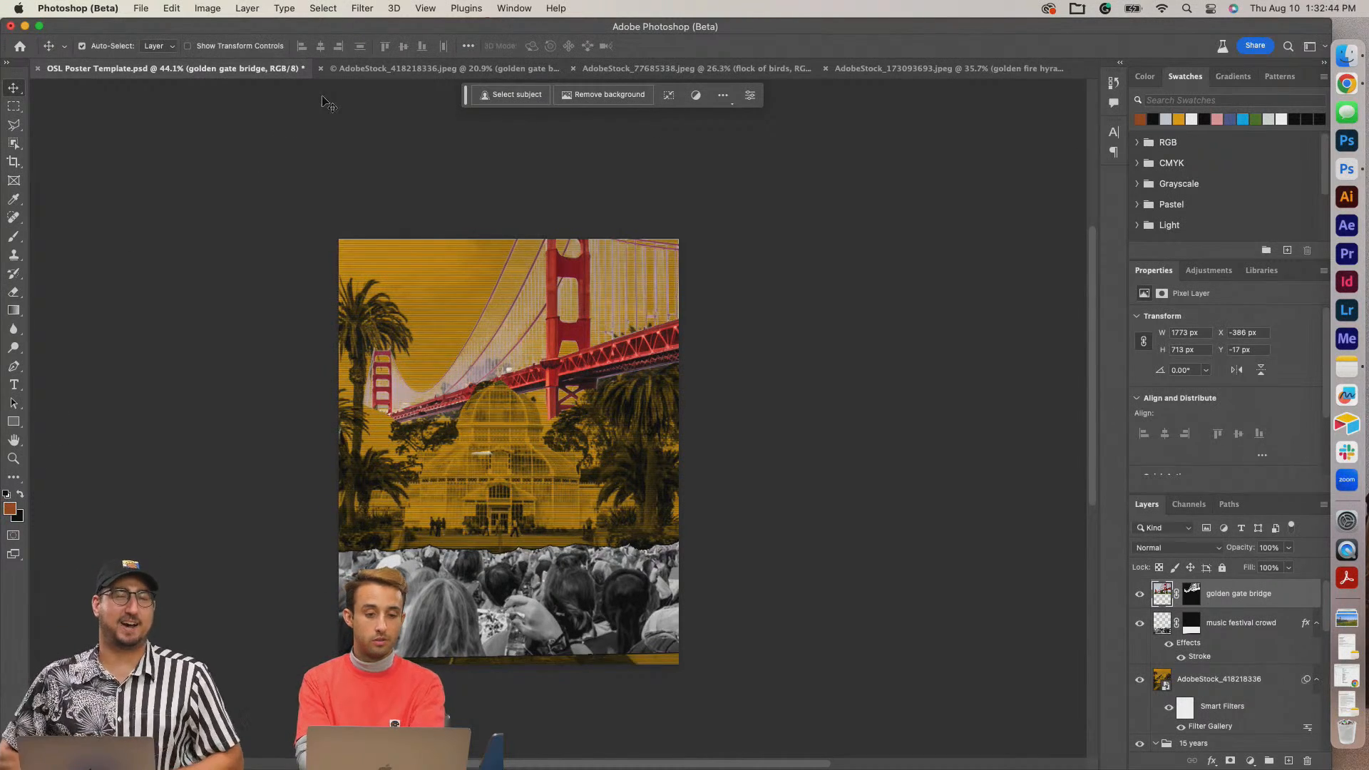
click(363, 8)
click(403, 91)
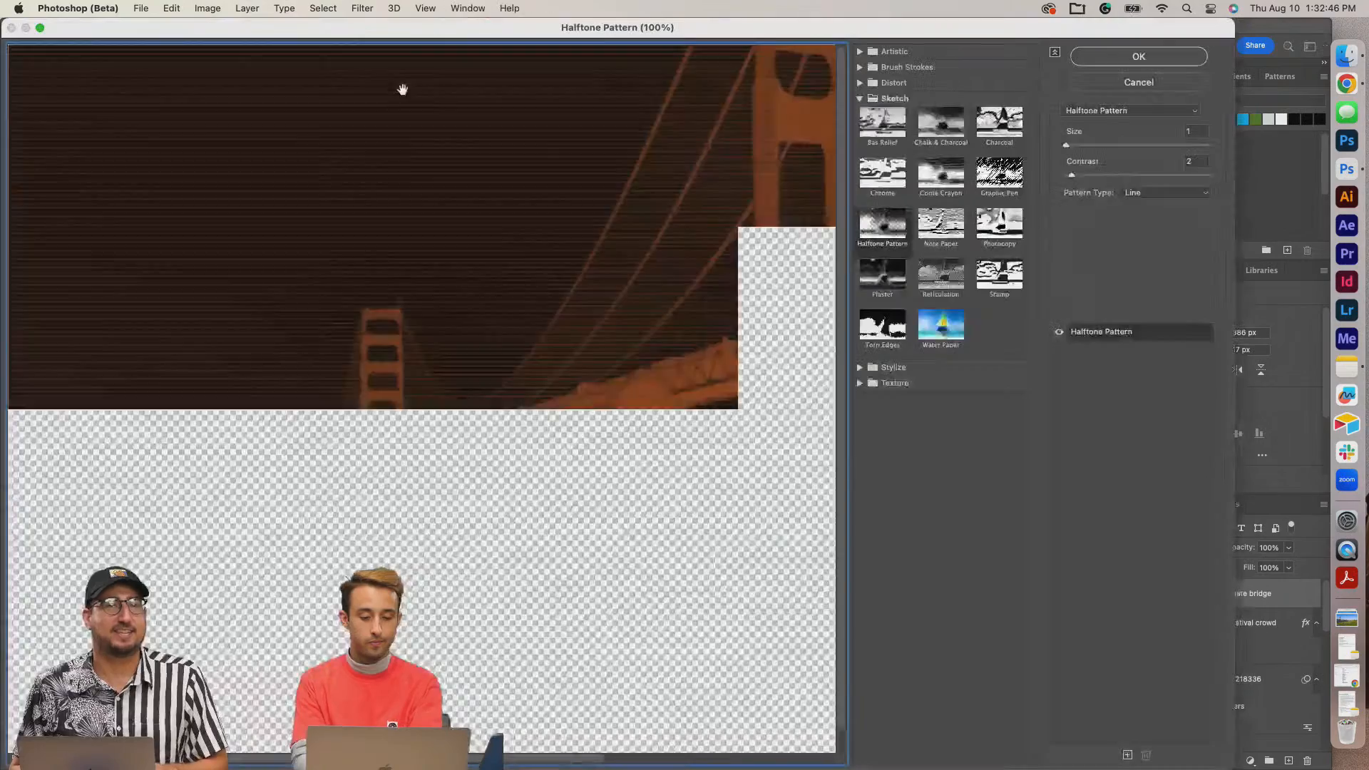
key(super+minus)
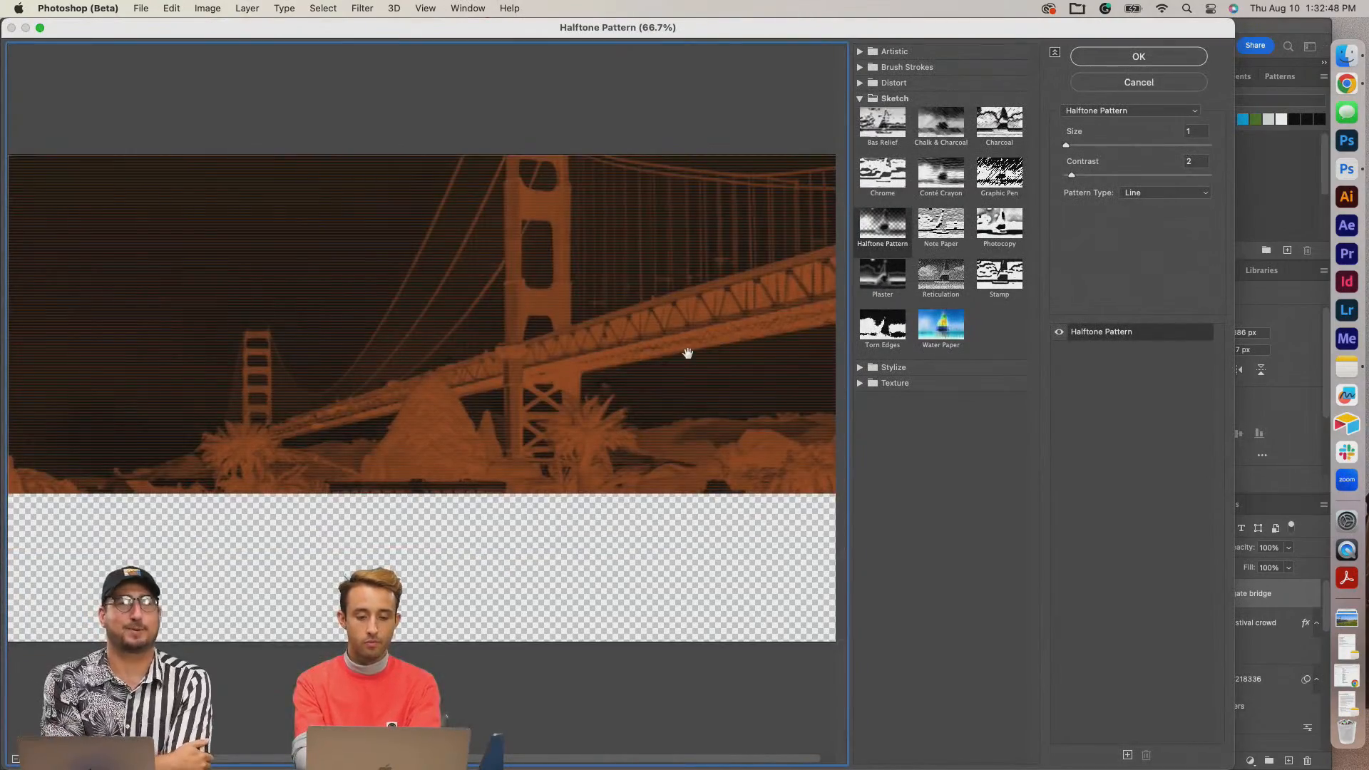
click(1139, 82)
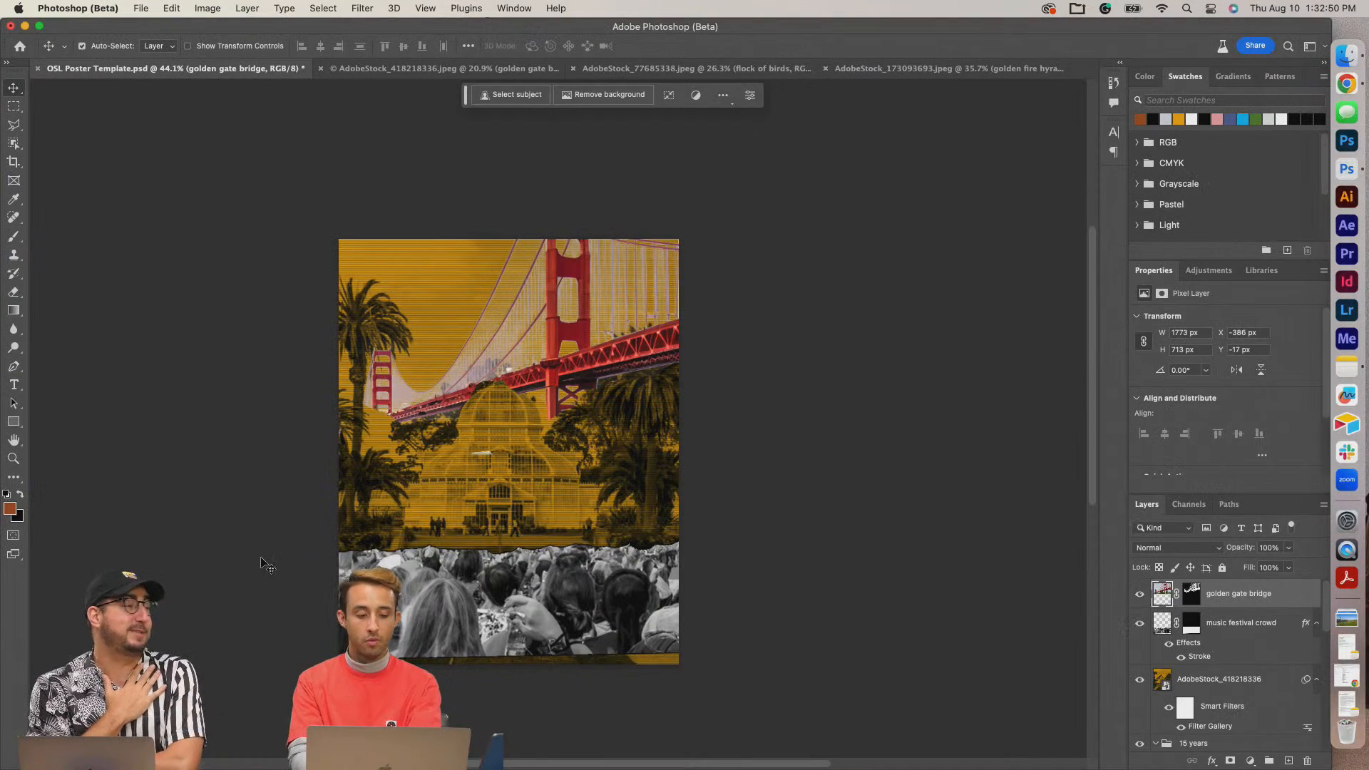
Set the background colour to white while keeping rust brown as the foreground colour.
click(19, 495)
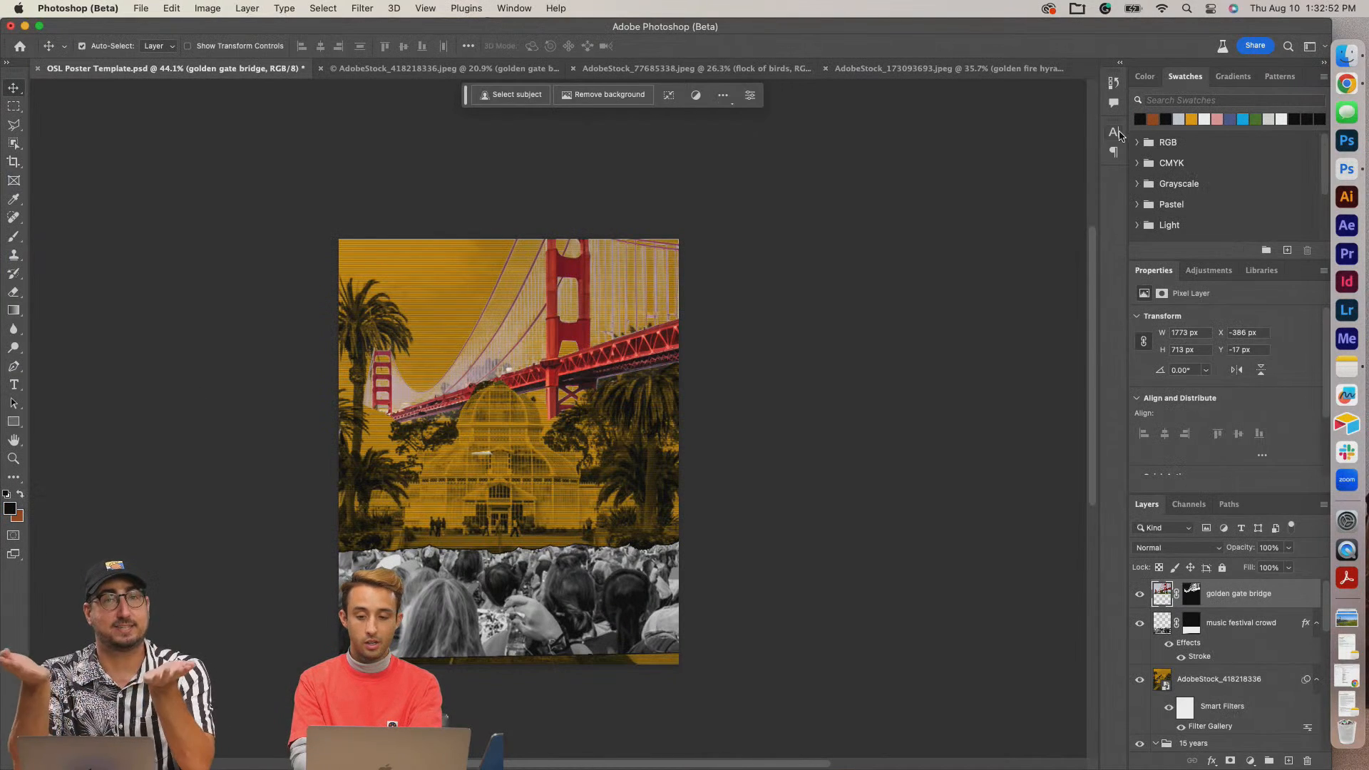
click(1206, 119)
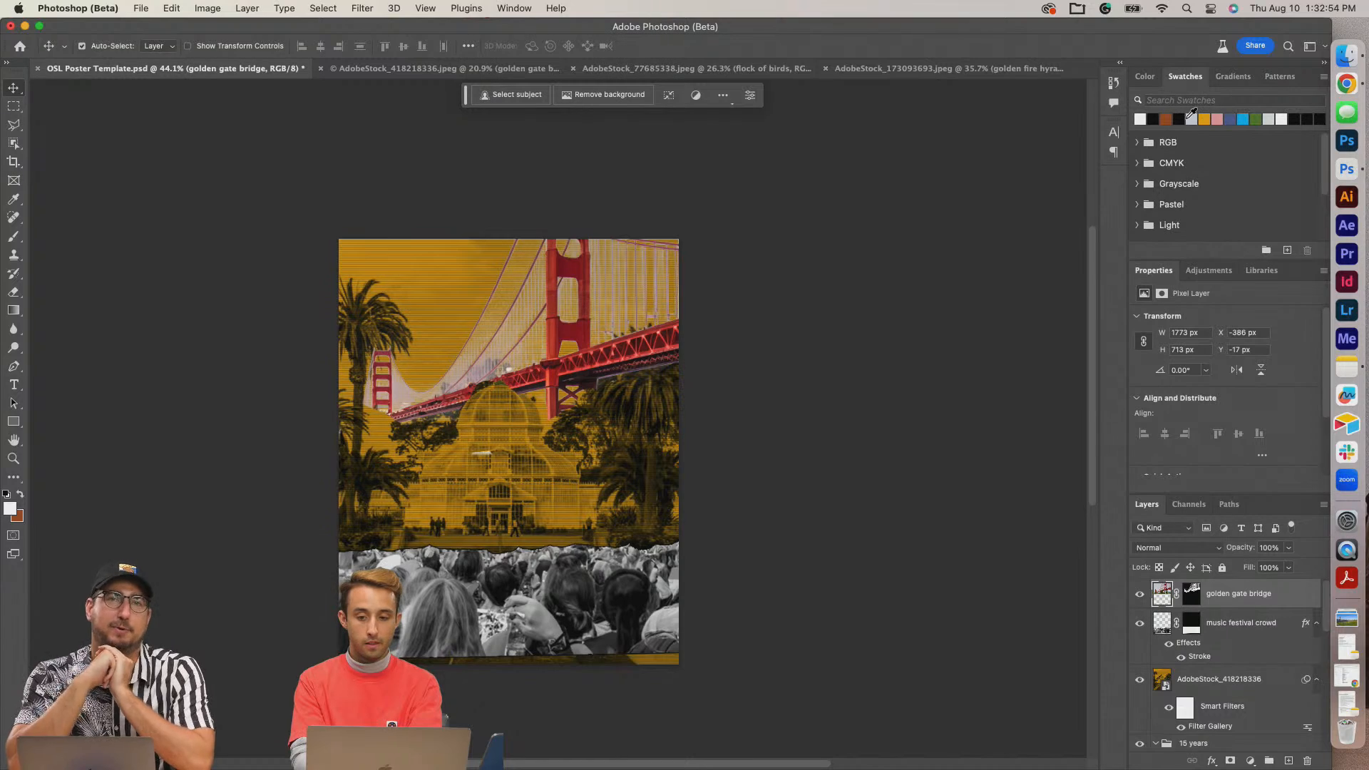
key(x)
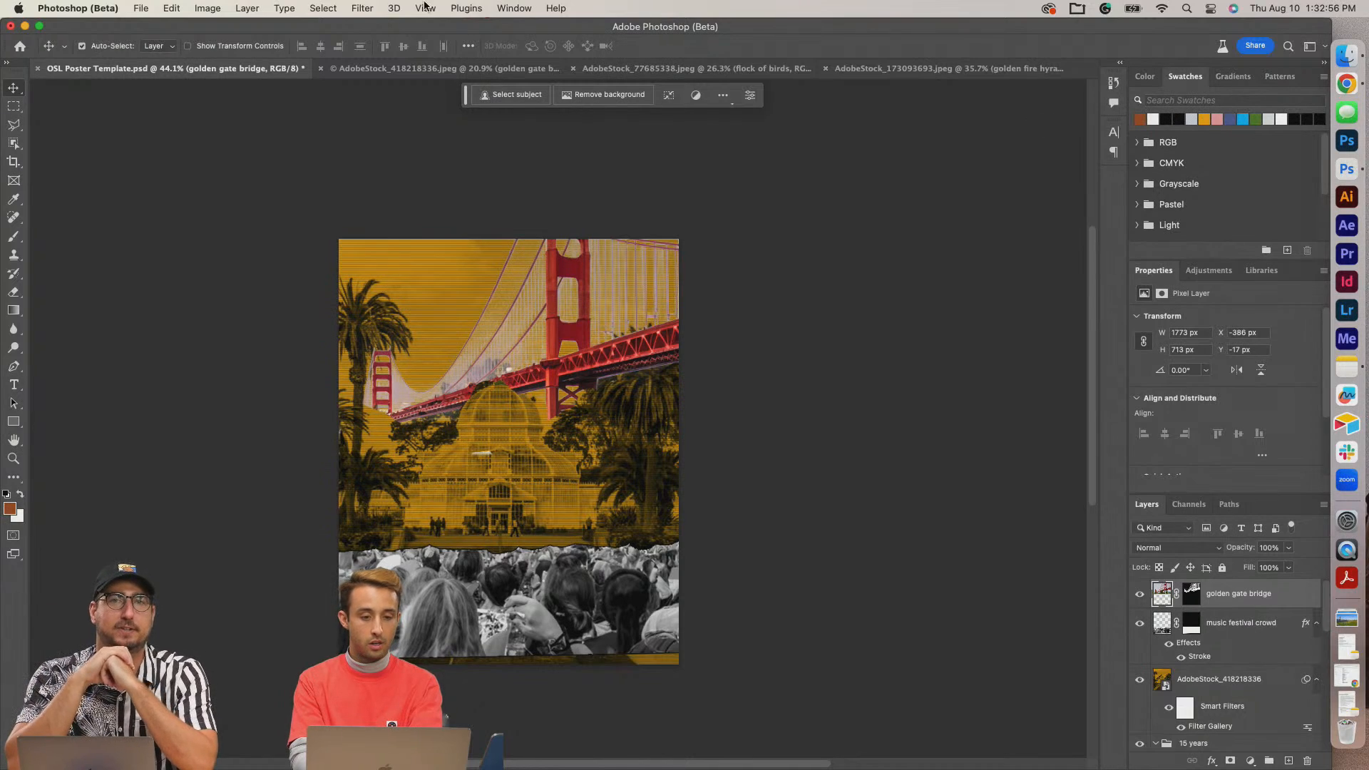
Apply a Halftone Pattern filter to the golden gate bridge layer with size 1, contrast 2 and the Line pattern type.
click(360, 8)
click(388, 91)
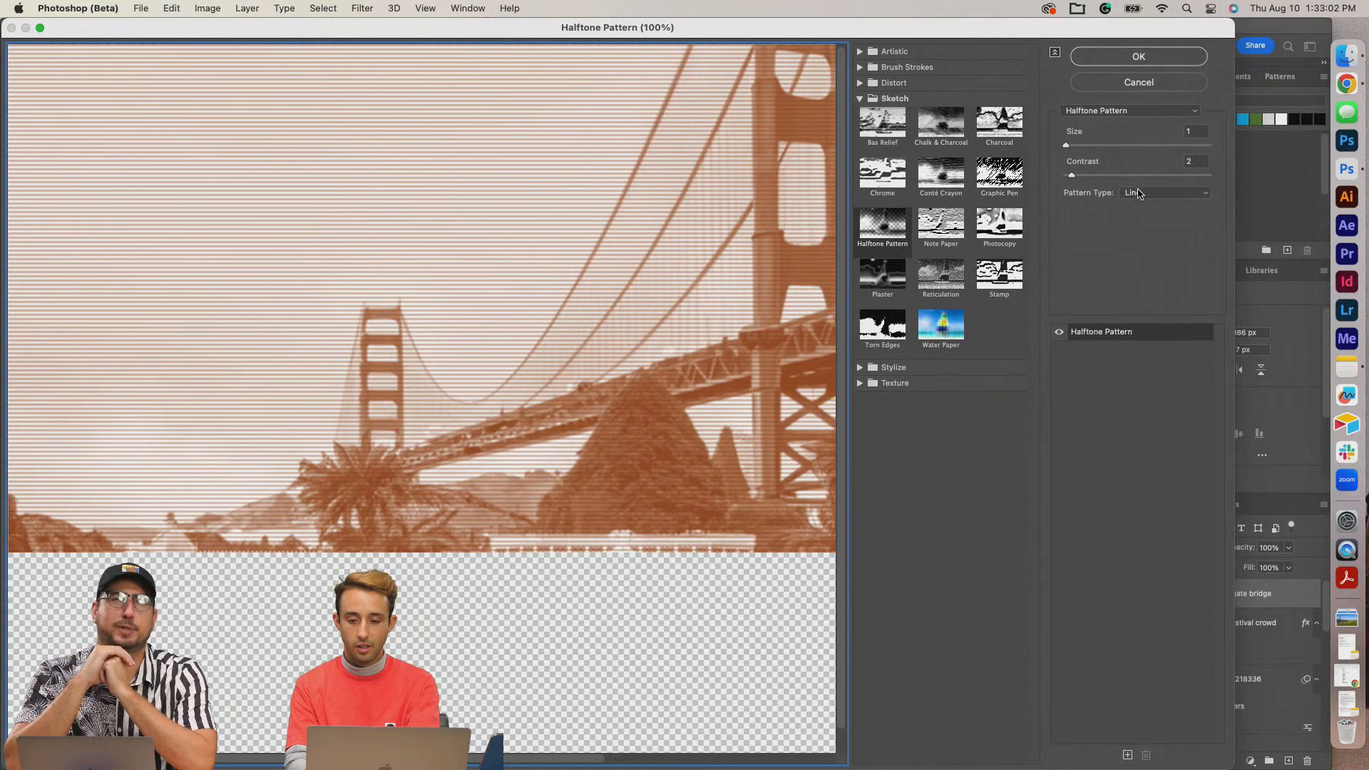
click(1138, 192)
click(1139, 180)
click(1139, 56)
Examine the halftoned bridge against the rest of the poster, both close up and as a whole.
scroll(626, 354, up, 1)
scroll(626, 355, down, 3)
scroll(626, 355, up, 2)
scroll(626, 354, up, 2)
key(e)
drag(427, 479, 471, 481)
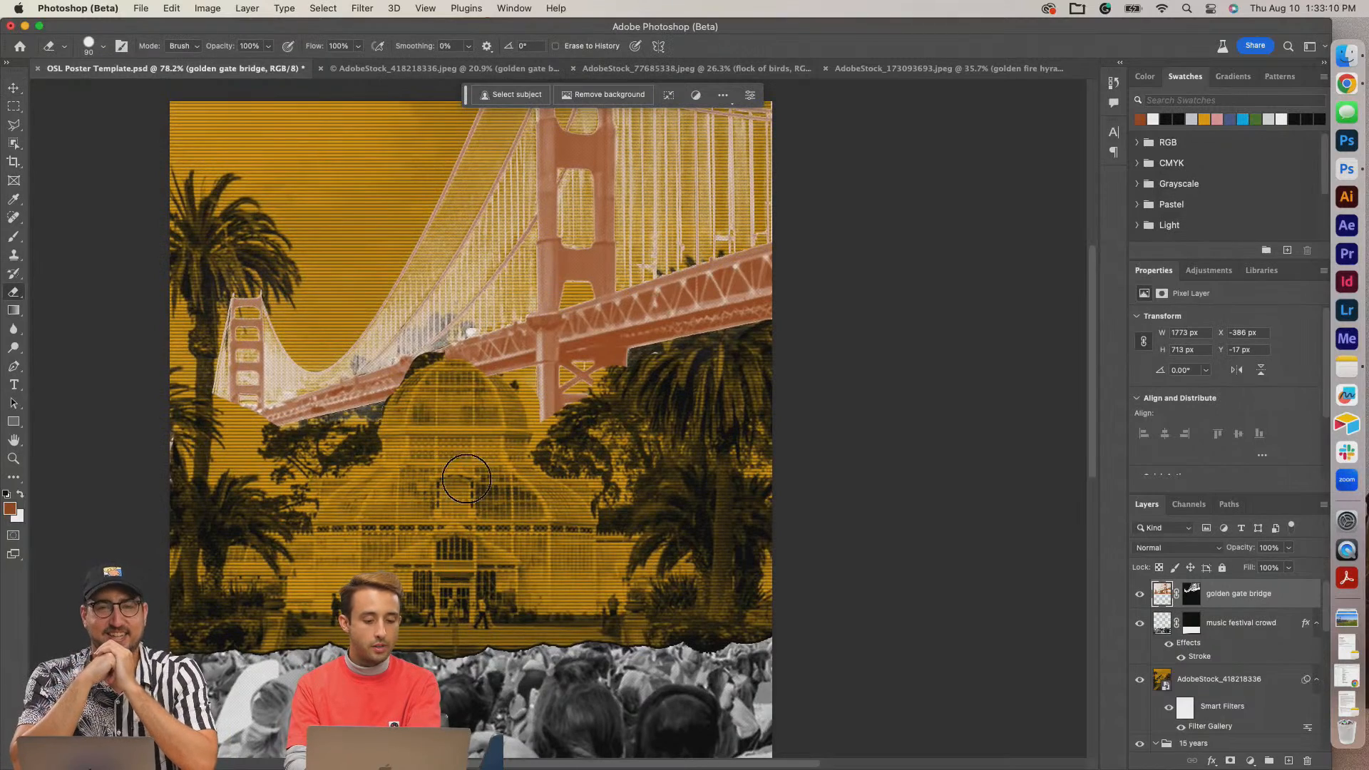
key(super+minus)
key(super+minus)
scroll(434, 424, down, 2)
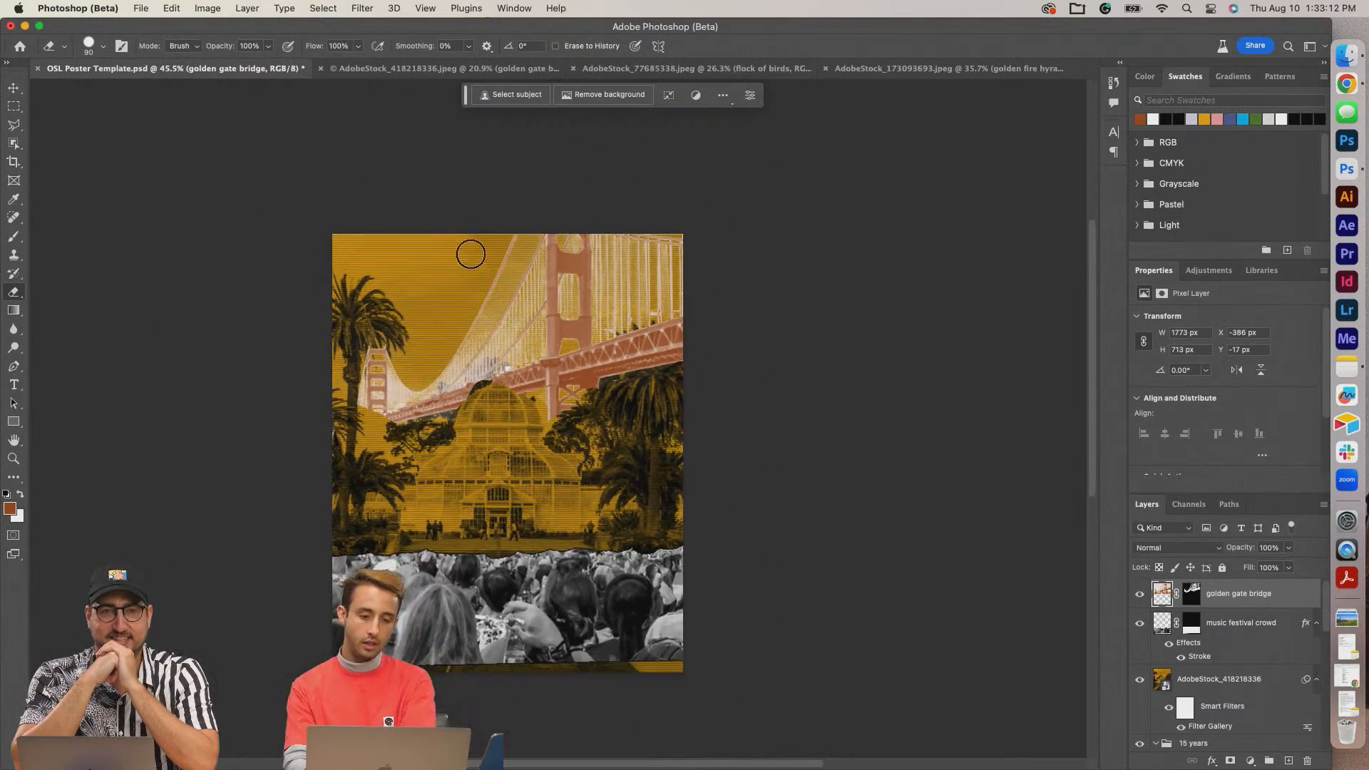
Switch to the AdobeStock_418218336.jpeg document and hide its golden gate bridge layer.
click(428, 68)
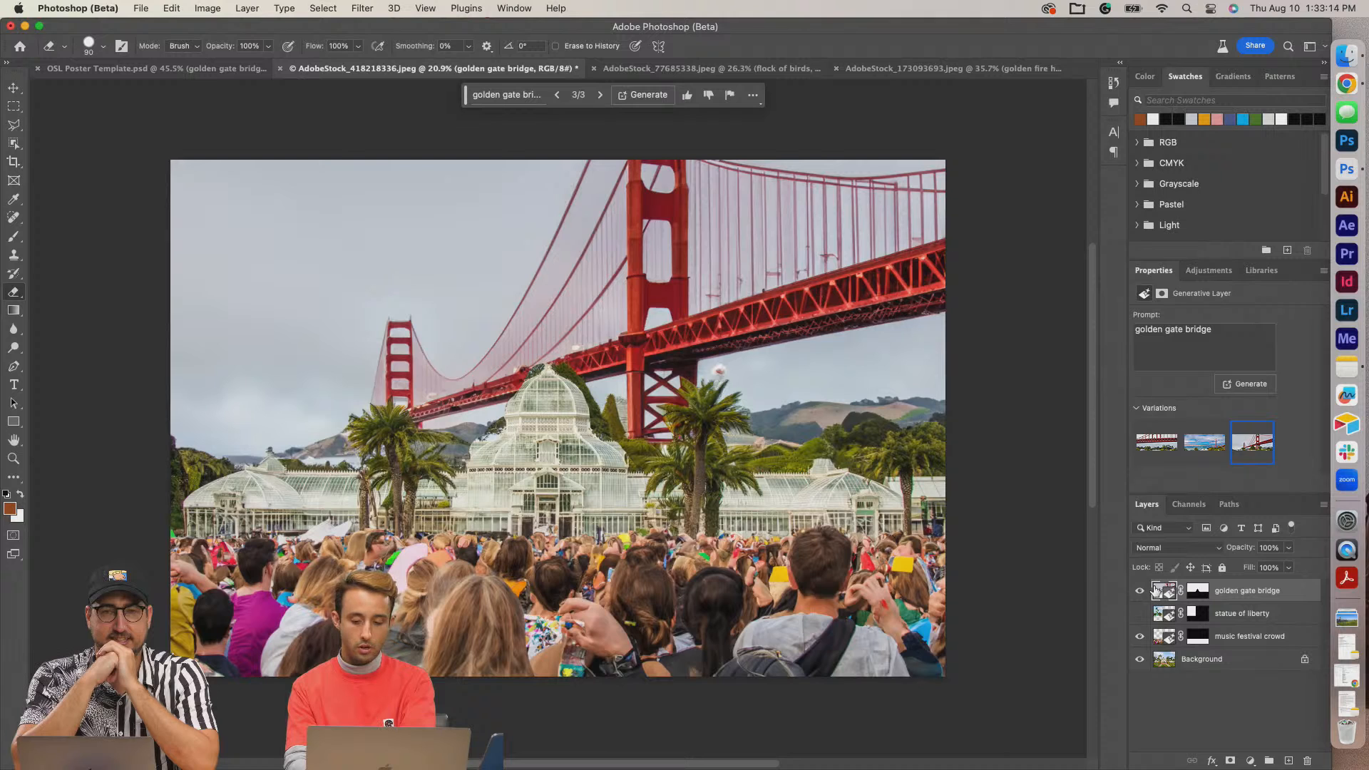
click(1140, 591)
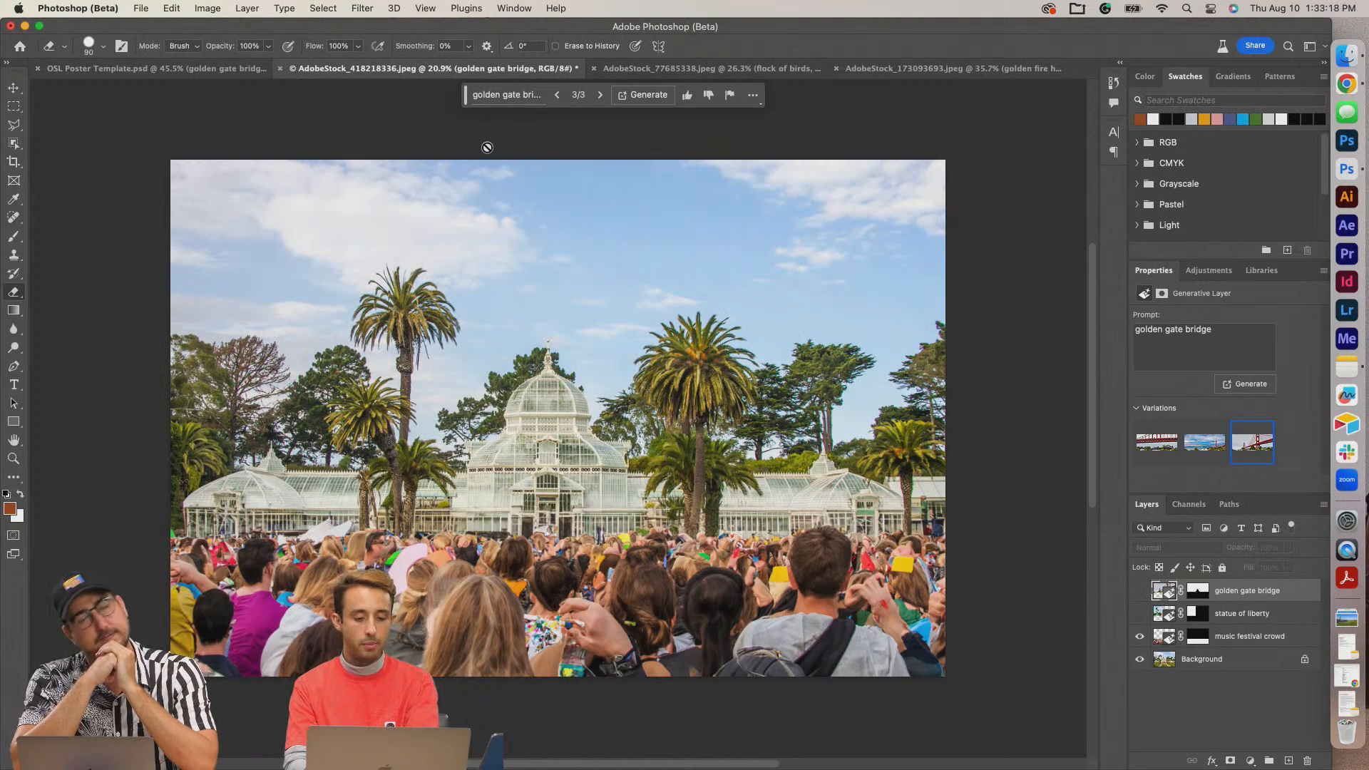
Select the whole sky with the Polygonal Lasso, tracing loosely above the trees, palms and conservatory dome and around the photo's upper edges.
key(l)
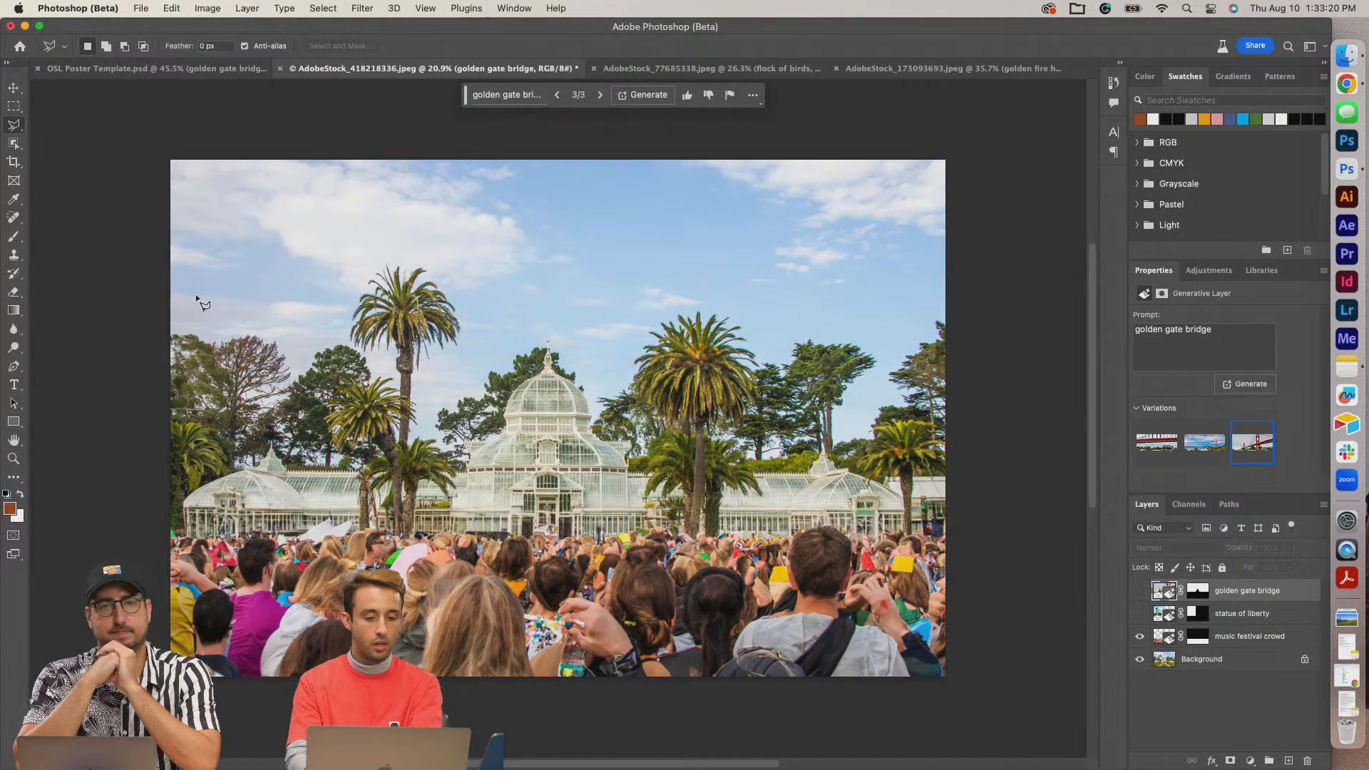
click(165, 324)
click(216, 334)
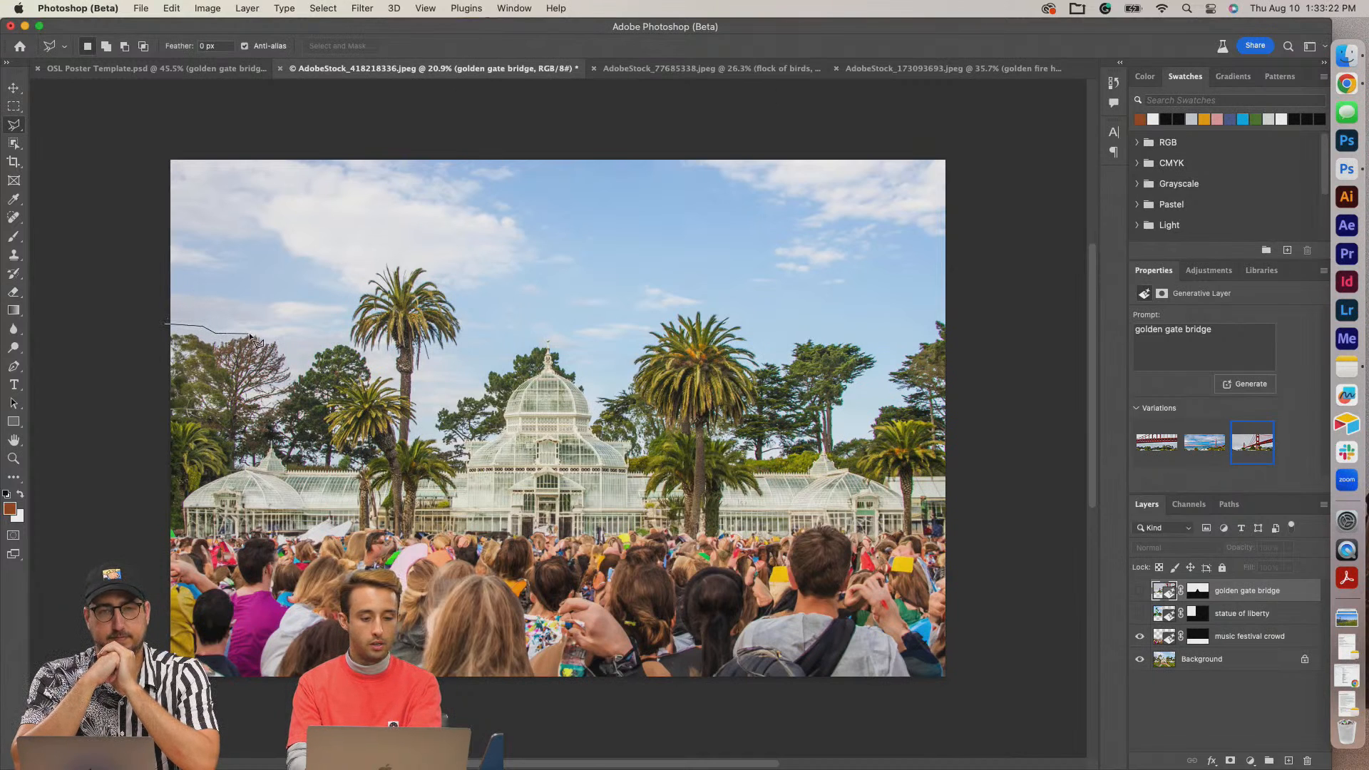
click(298, 360)
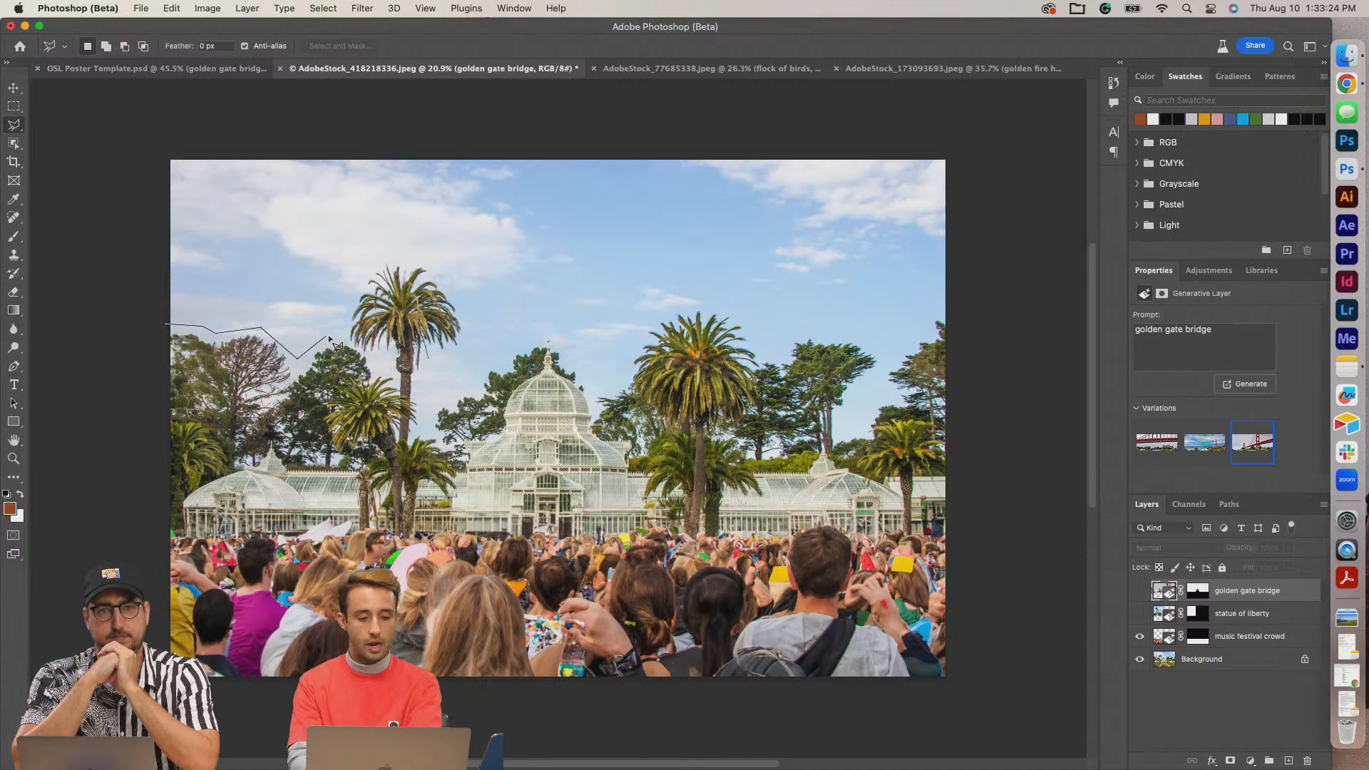
click(373, 258)
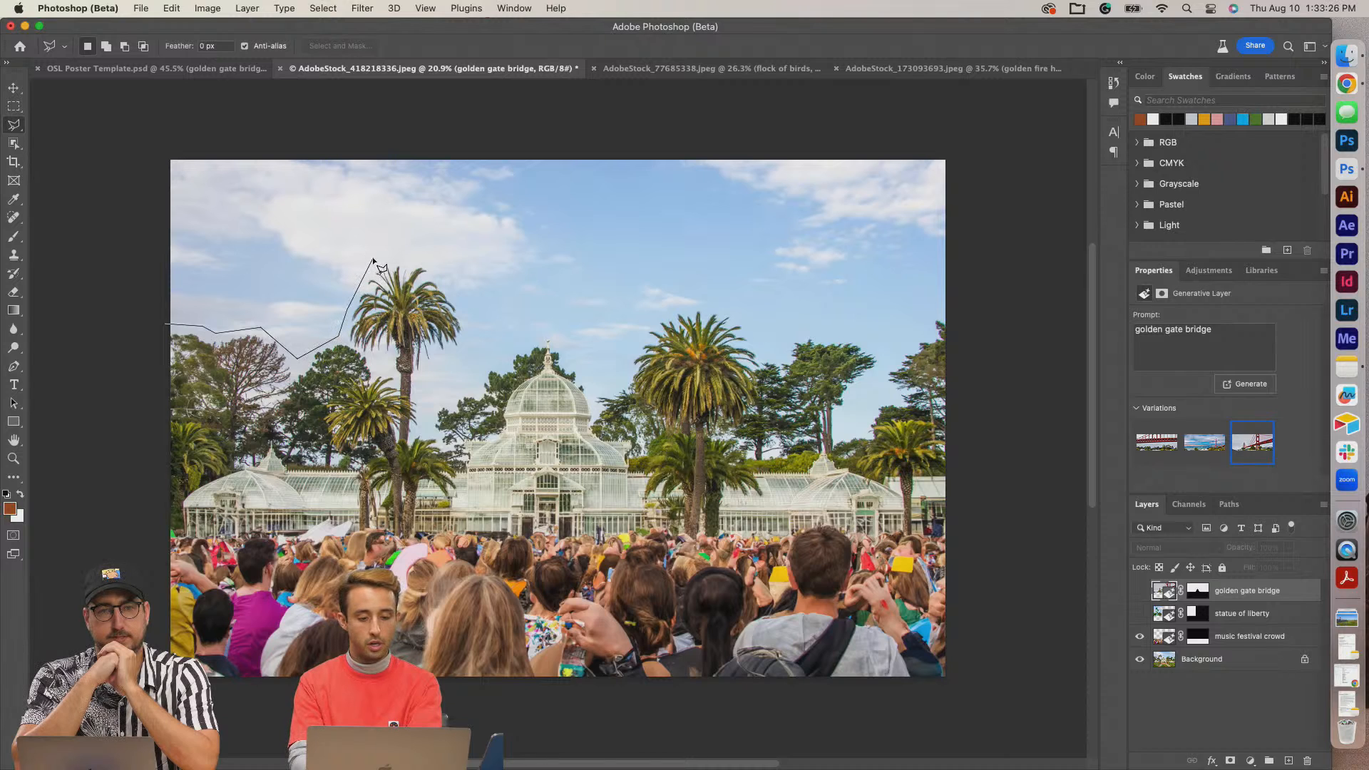
click(436, 259)
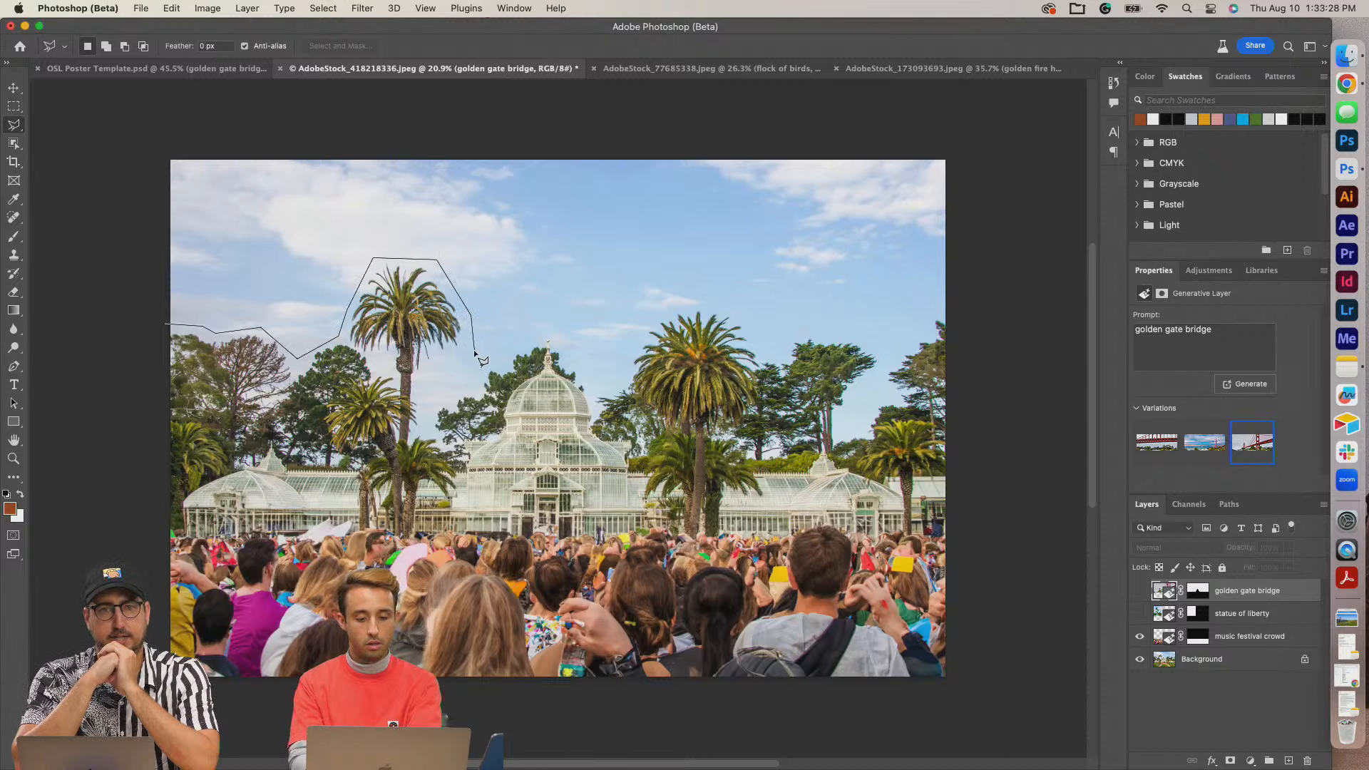
click(424, 412)
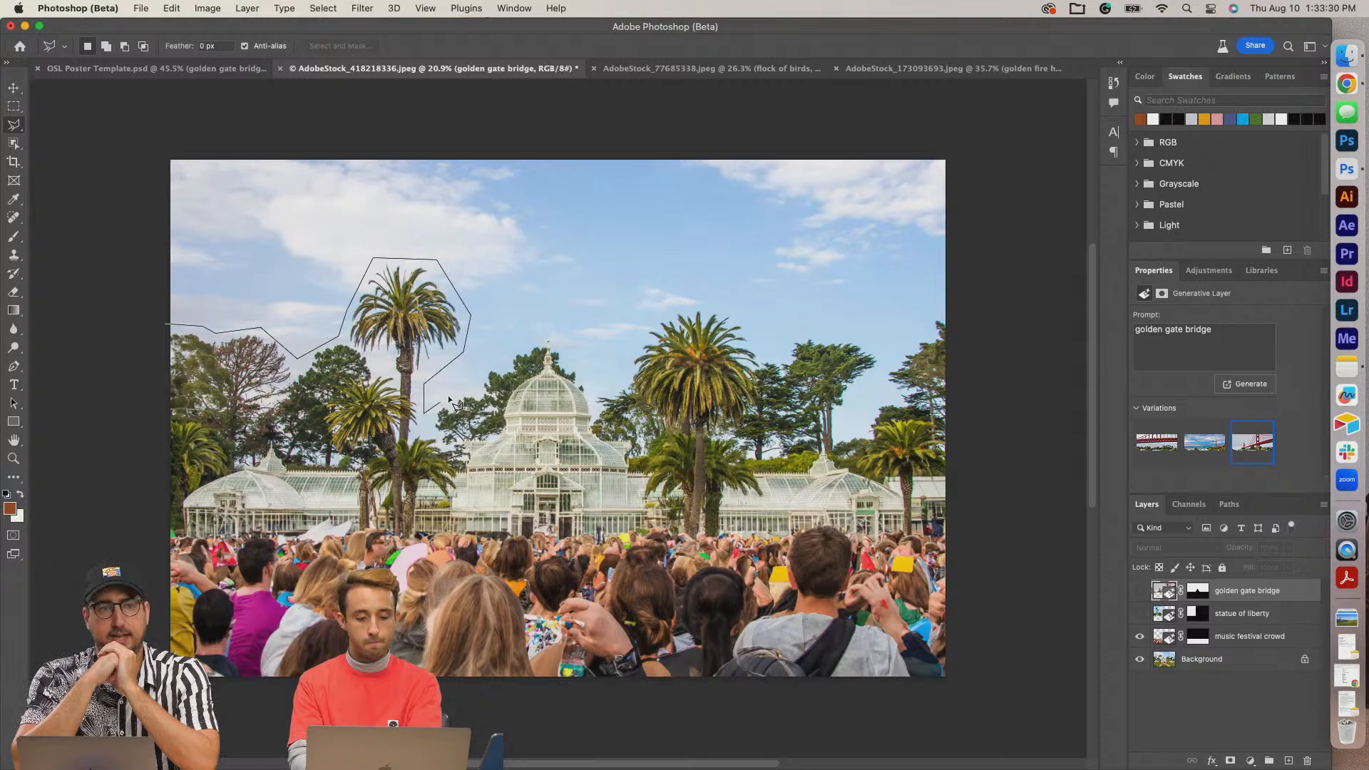
click(529, 336)
click(573, 331)
click(633, 370)
click(661, 312)
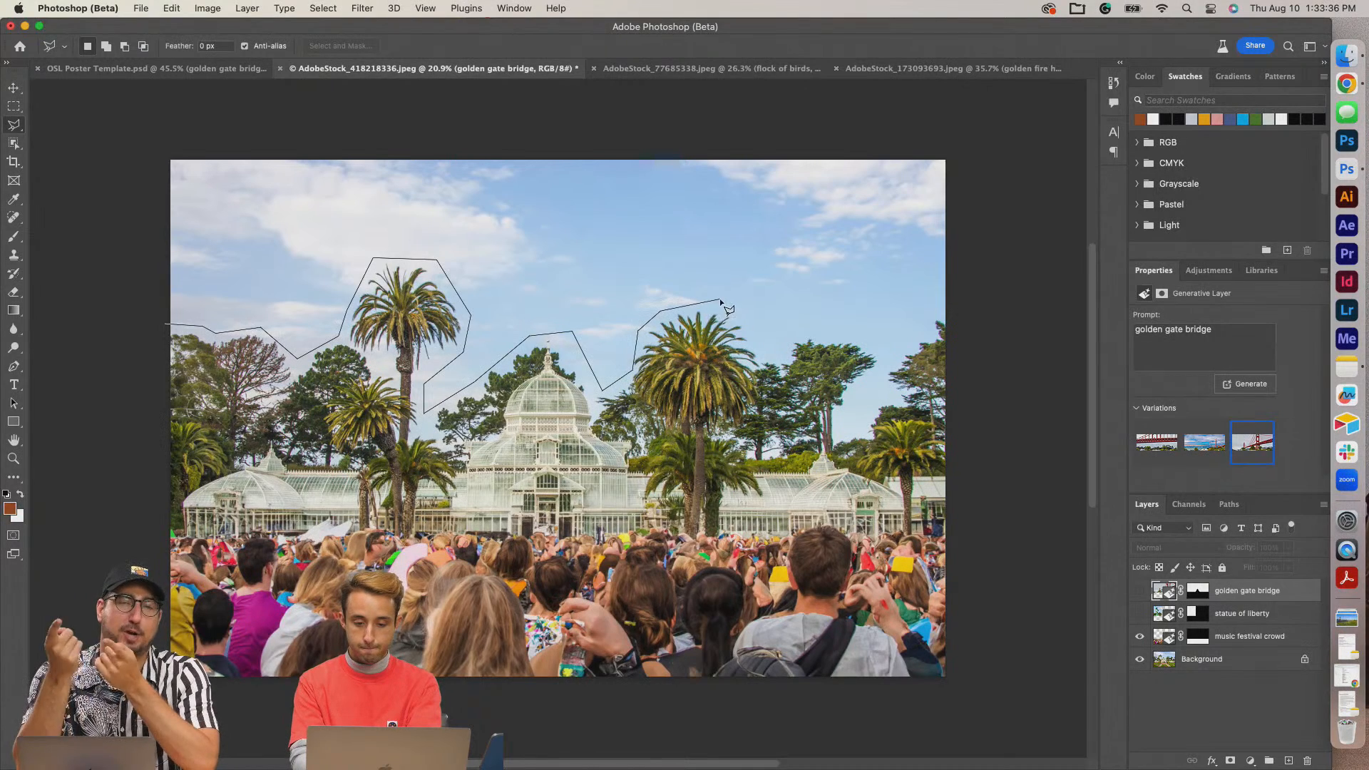
click(775, 352)
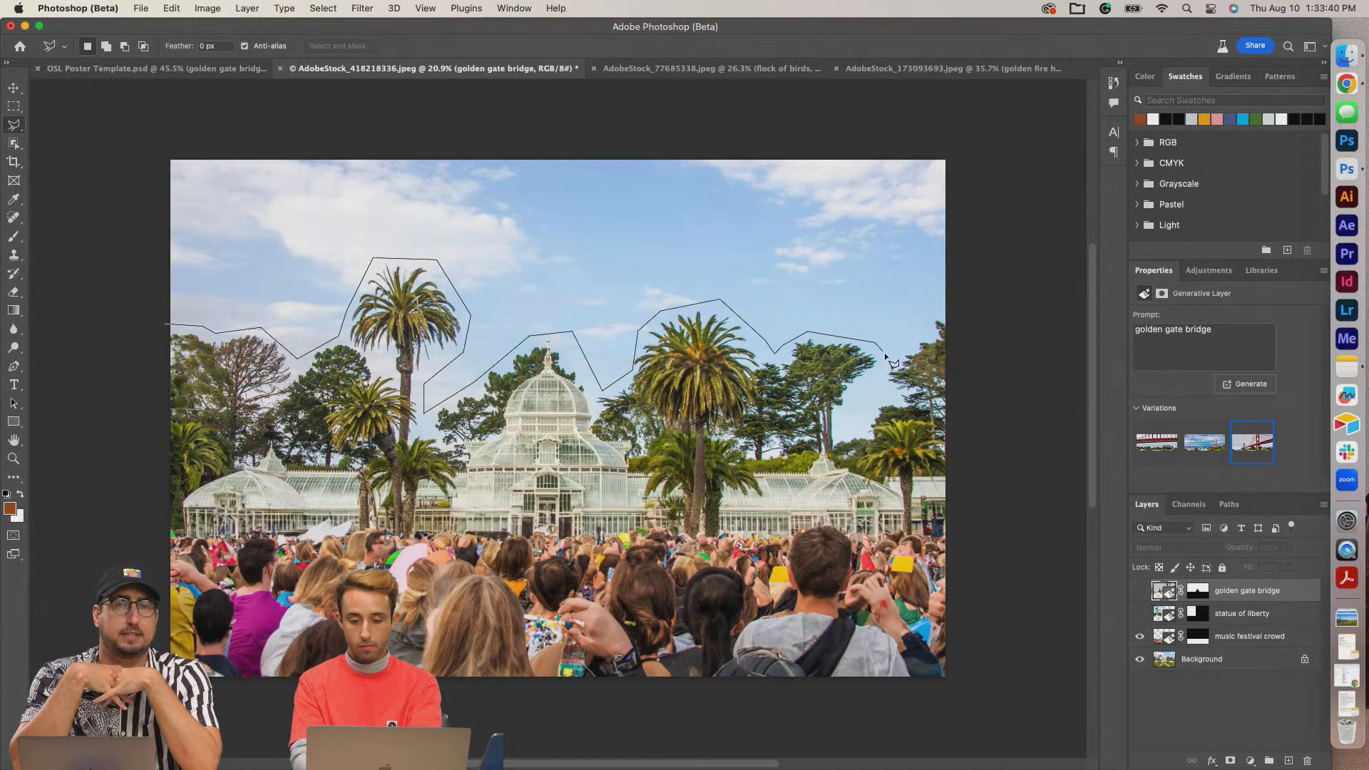
click(922, 325)
click(962, 311)
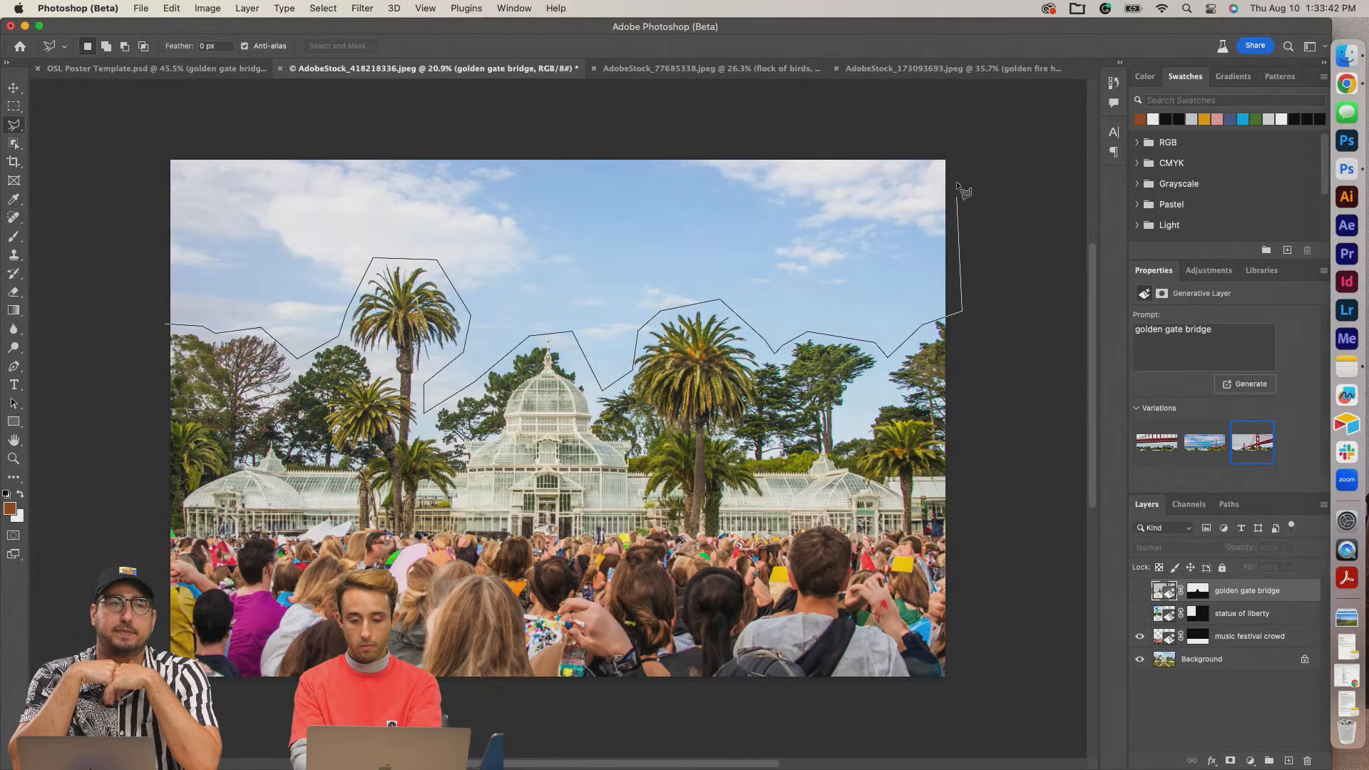
click(957, 151)
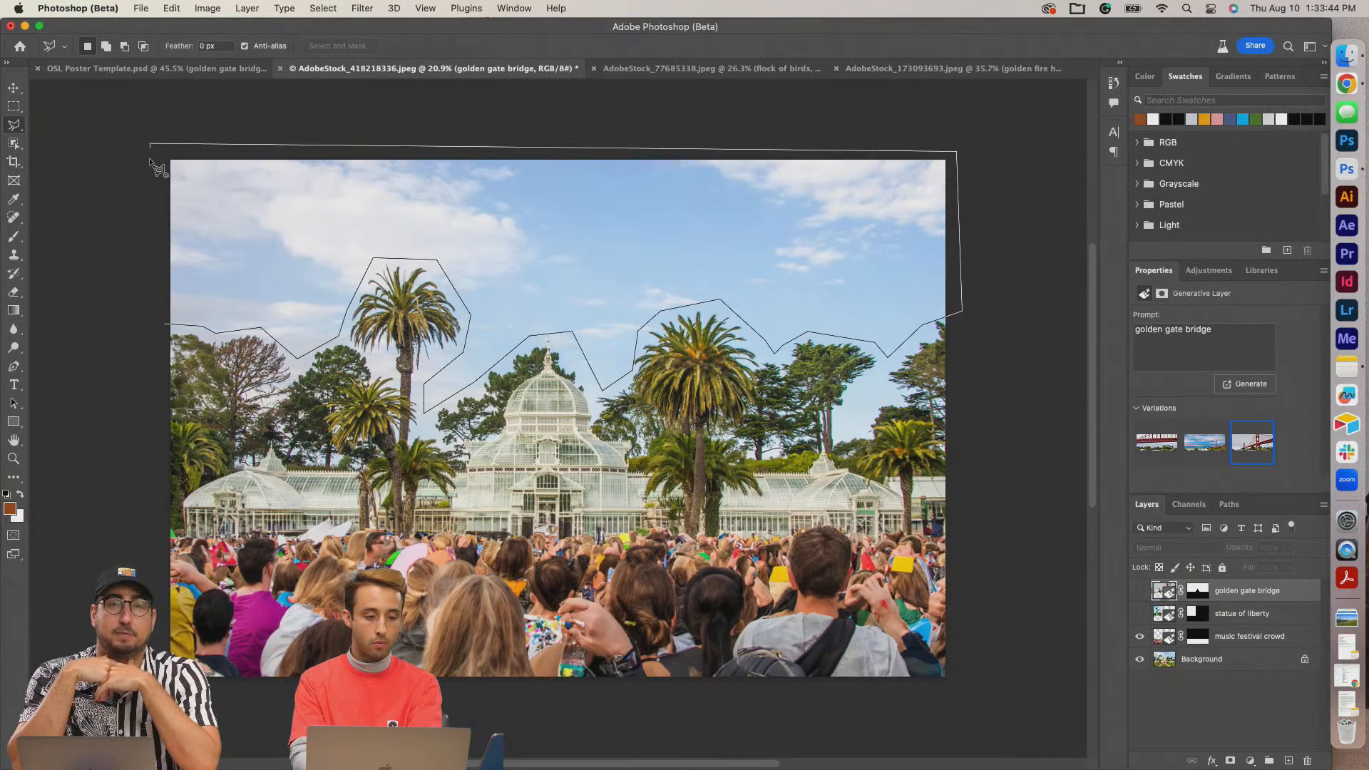
double_click(152, 200)
Run Generative Fill on the sky selection with the prompt "golden gate bridge" and choose the third variation, the red arch.
click(511, 94)
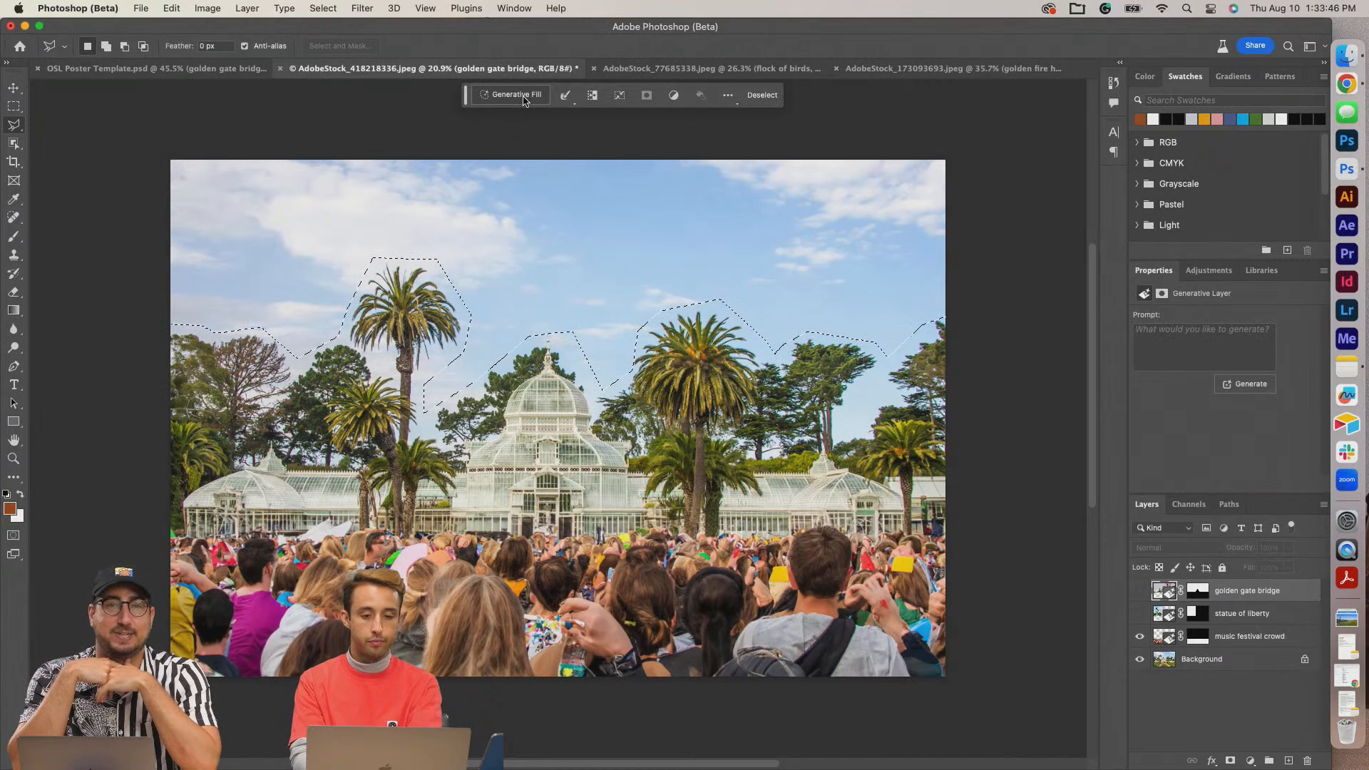
text(golden gate bridge)
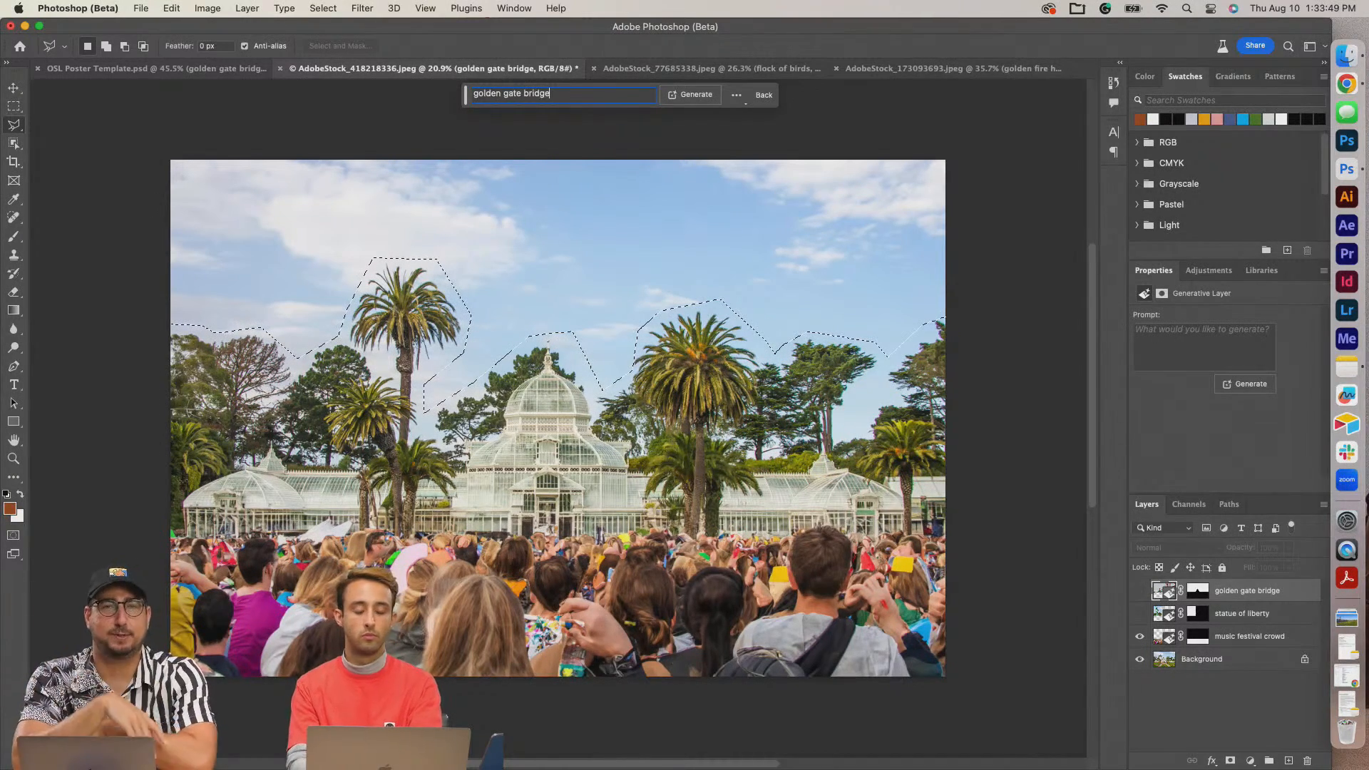
key(Return)
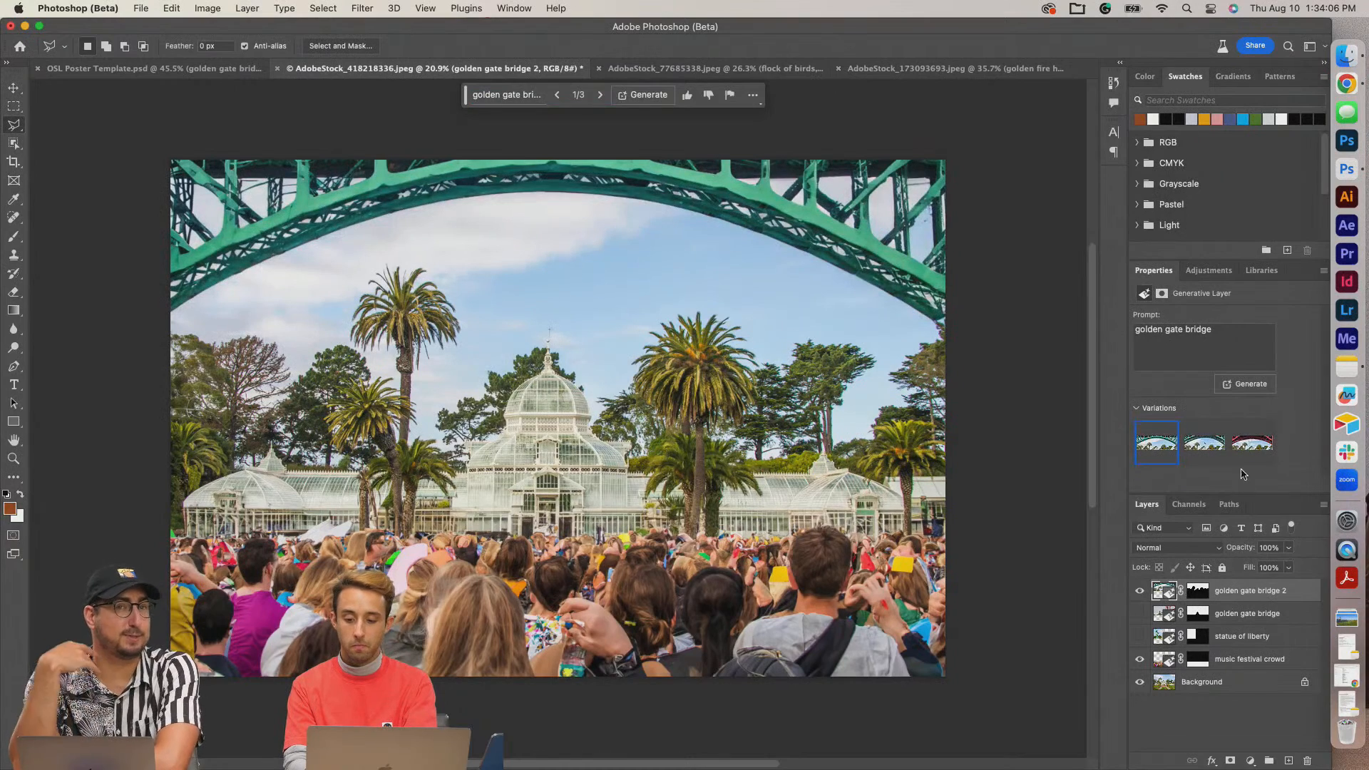
click(1245, 443)
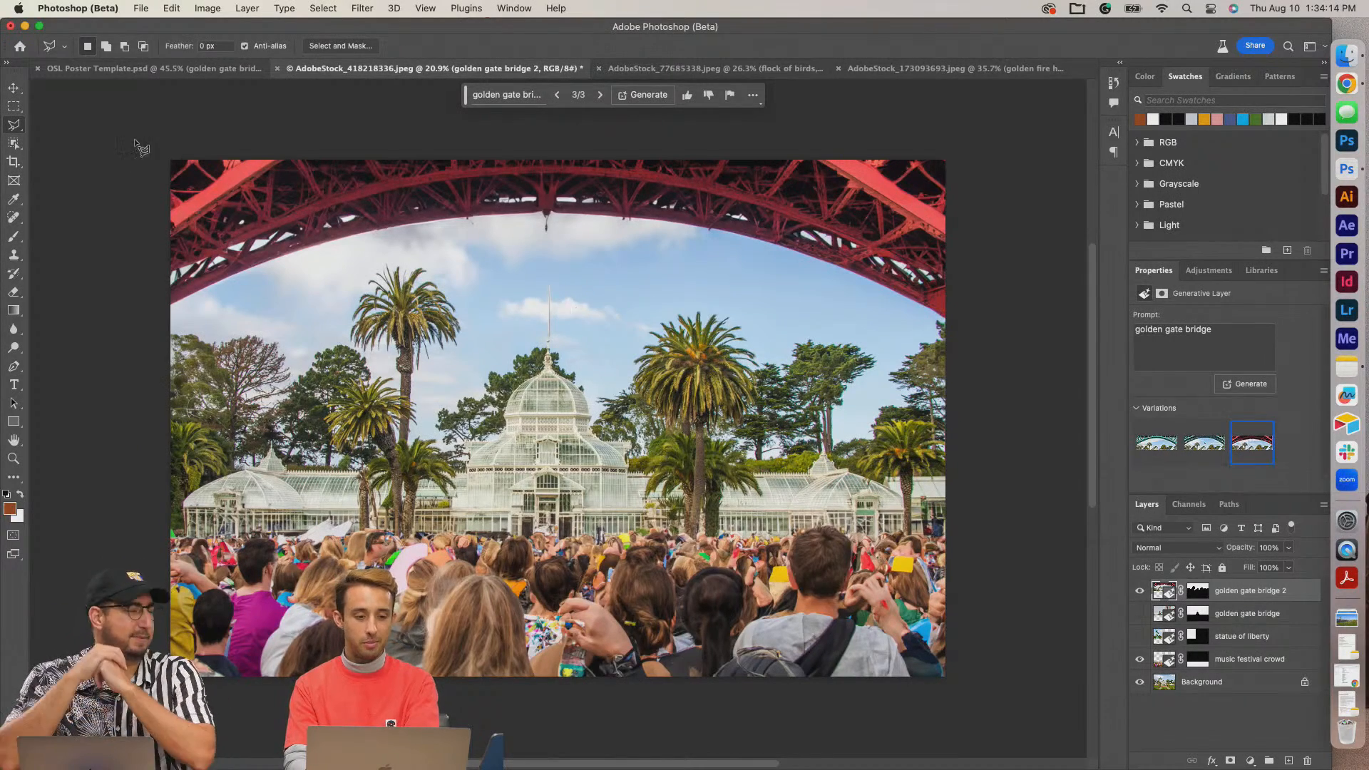
Hide the halftoned golden gate bridge layer in OSL Poster Template.psd and paste in the red arch layer.
click(158, 74)
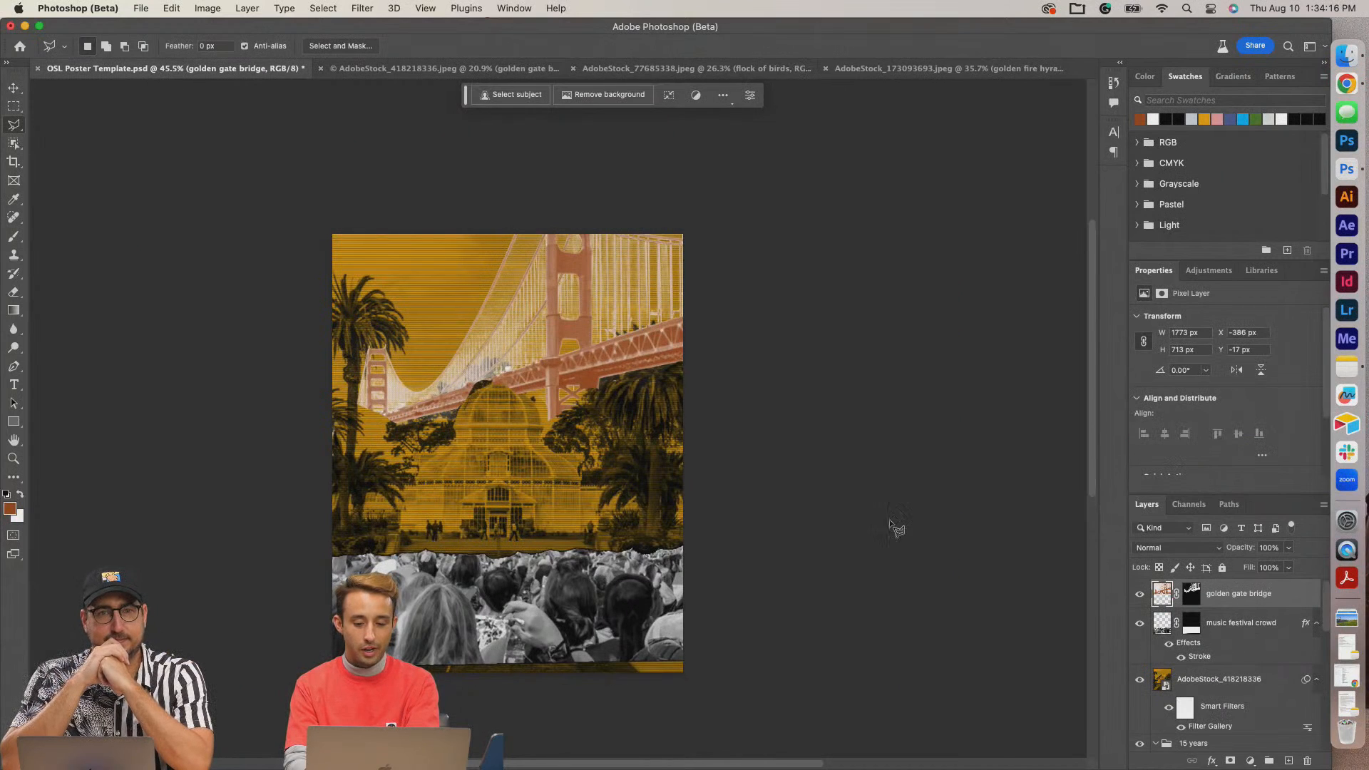
click(1140, 594)
key(super+v)
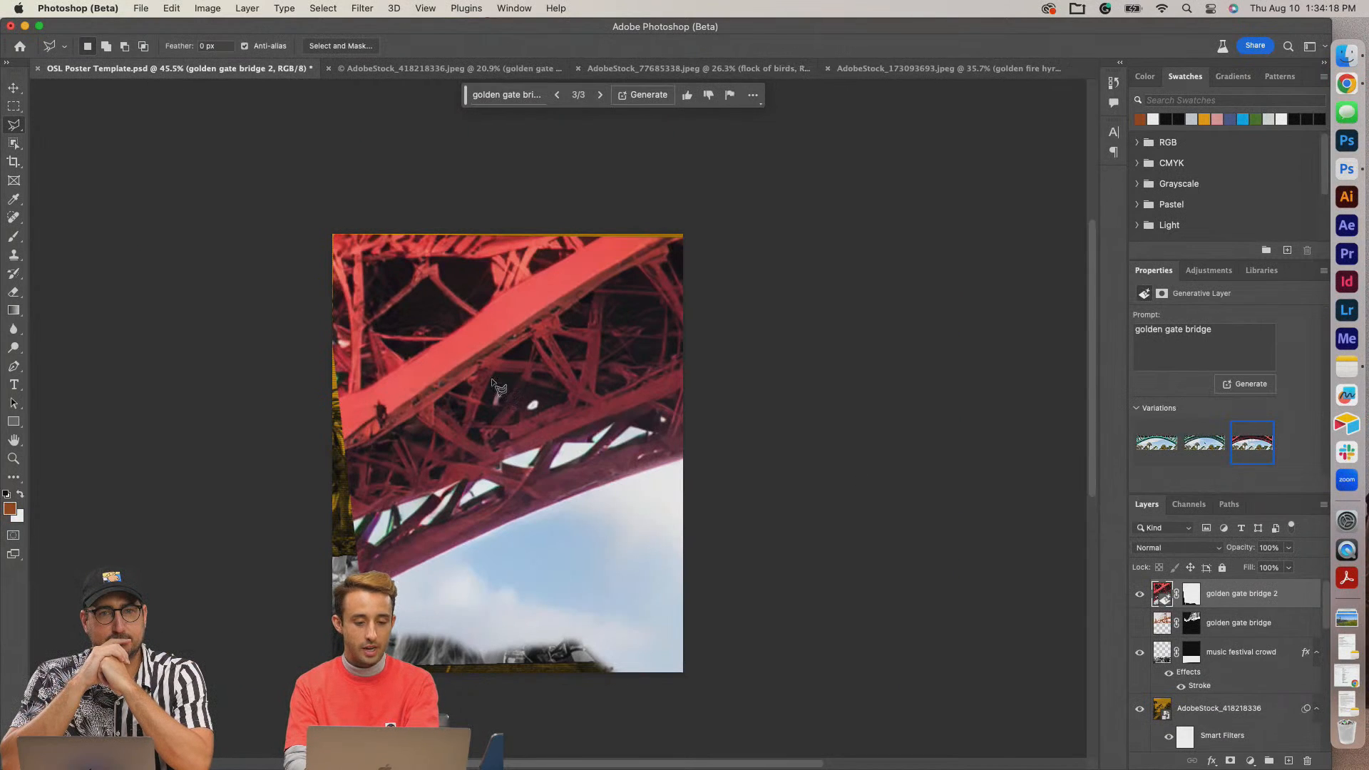
Scale the pasted arch layer down to 19.81% and place it across the poster's top edge with Free Transform.
key(super+t)
scroll(560, 395, down, 5)
scroll(554, 419, down, 1)
drag(956, 454, 595, 449)
drag(564, 458, 563, 395)
Enlarge the arch to about 21.44% width and 20.73% height so it overhangs both poster sides, and commit the transform.
key(super+equal)
key(super+equal)
key(super+equal)
key(super+equal)
key(super+equal)
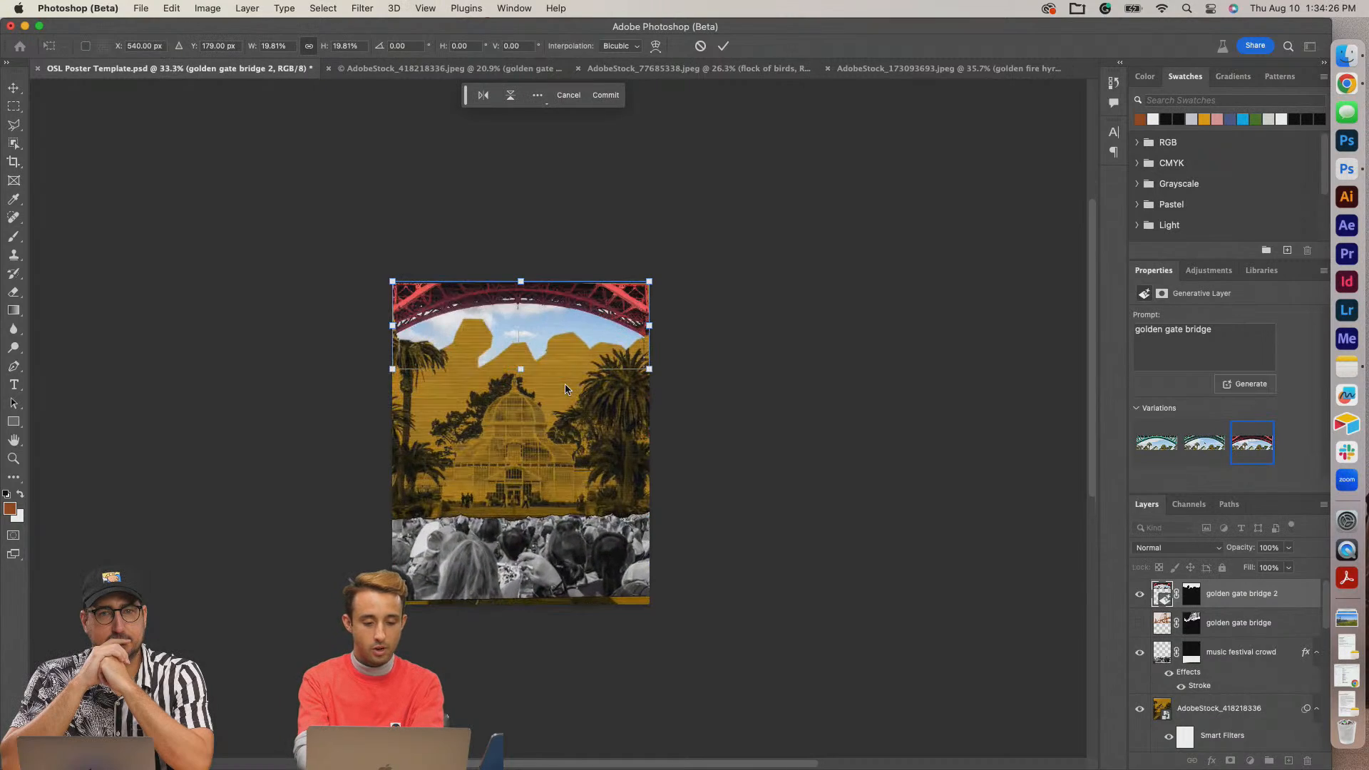
key(super+equal)
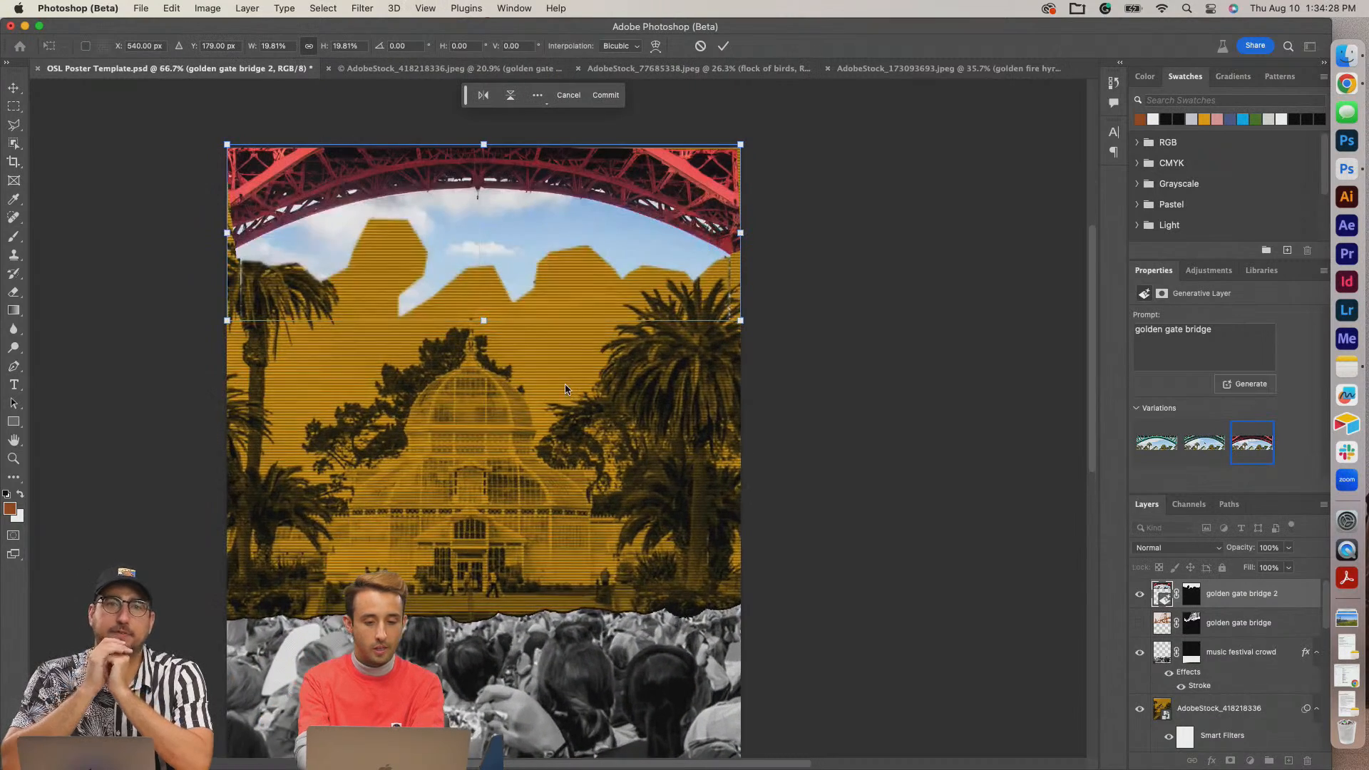
drag(740, 233, 758, 233)
drag(227, 233, 202, 234)
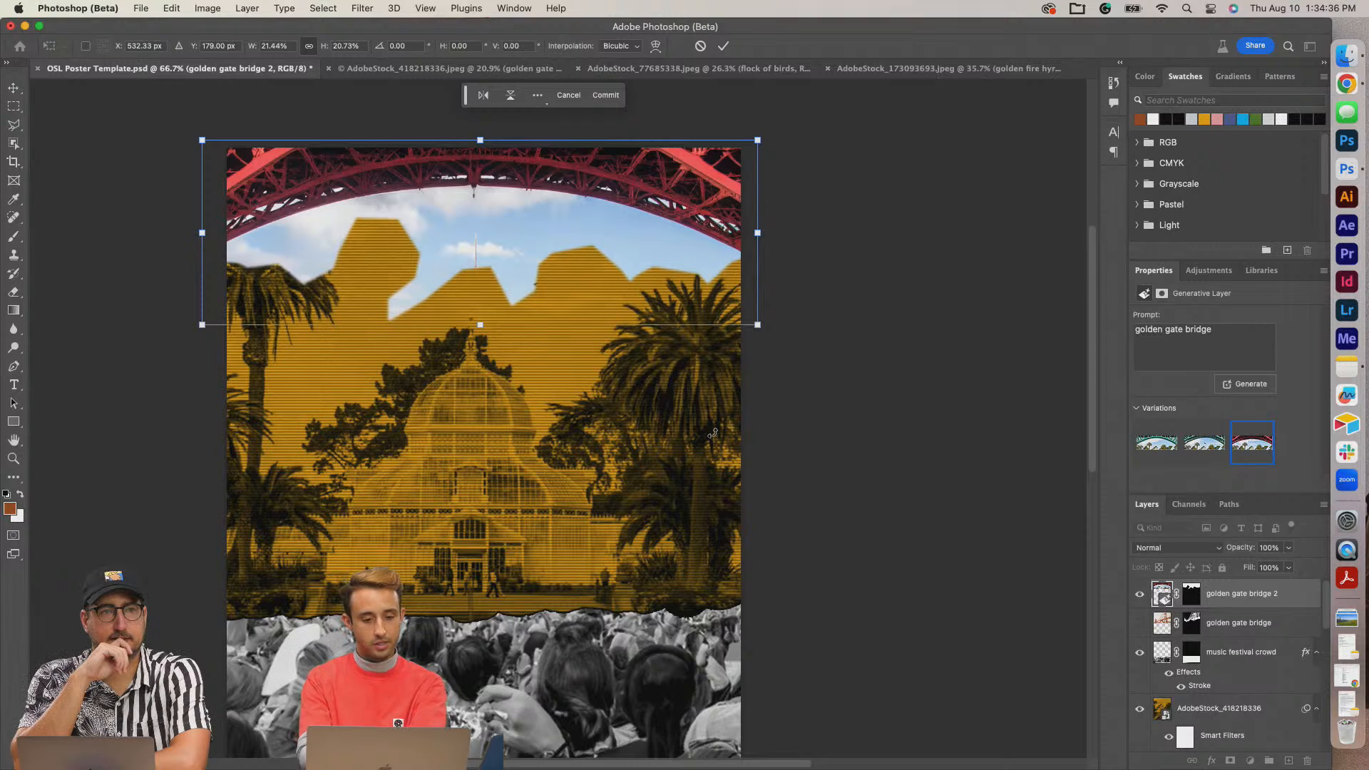
key(Return)
Roughly erase the blue sky and clouds beneath the red arch with the 90-pixel Eraser.
key(e)
click(241, 267)
click(664, 302)
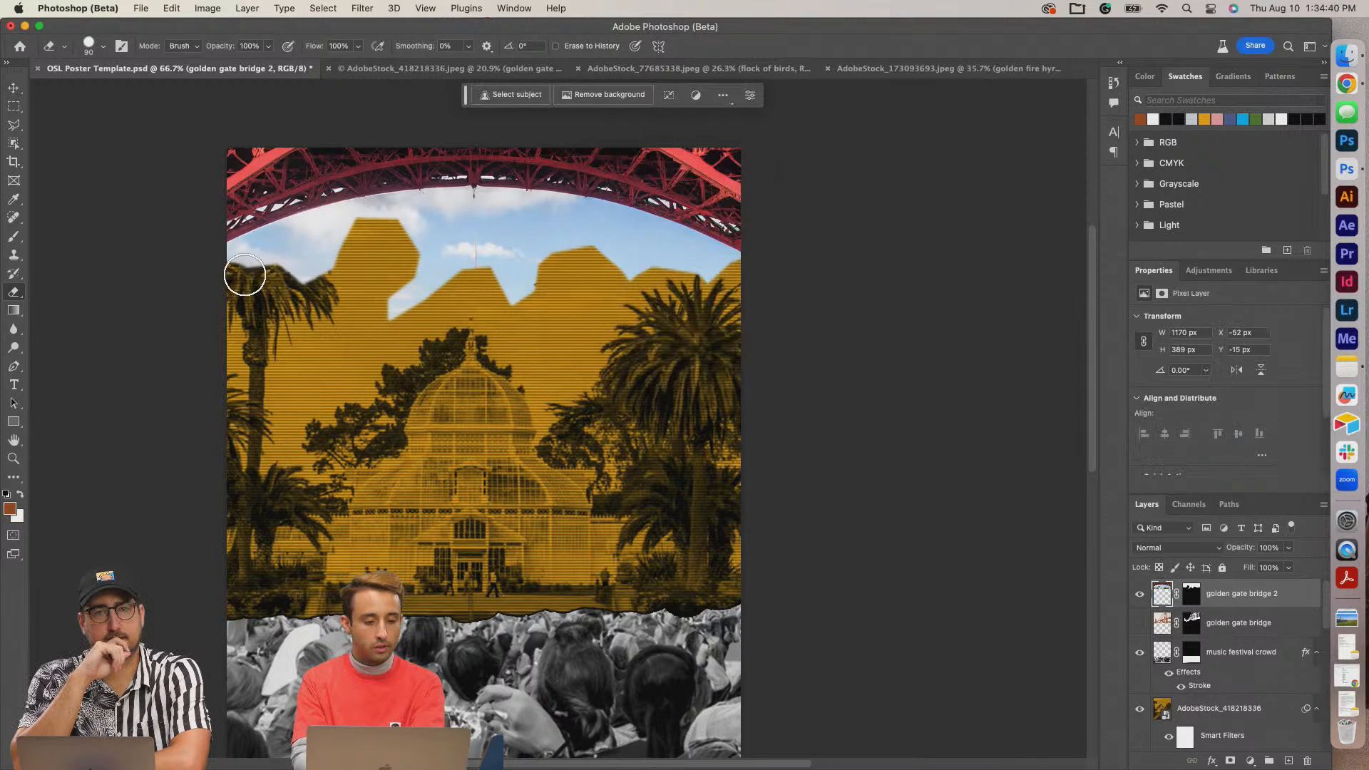
mouse_move(238, 261)
mouse_down()
mouse_move(371, 220)
mouse_move(290, 282)
mouse_move(424, 285)
mouse_move(375, 325)
mouse_move(598, 274)
mouse_move(454, 281)
mouse_move(548, 297)
mouse_move(350, 261)
mouse_move(353, 238)
mouse_move(588, 234)
mouse_move(714, 286)
mouse_move(729, 269)
mouse_move(634, 234)
mouse_move(634, 282)
mouse_move(425, 244)
mouse_up()
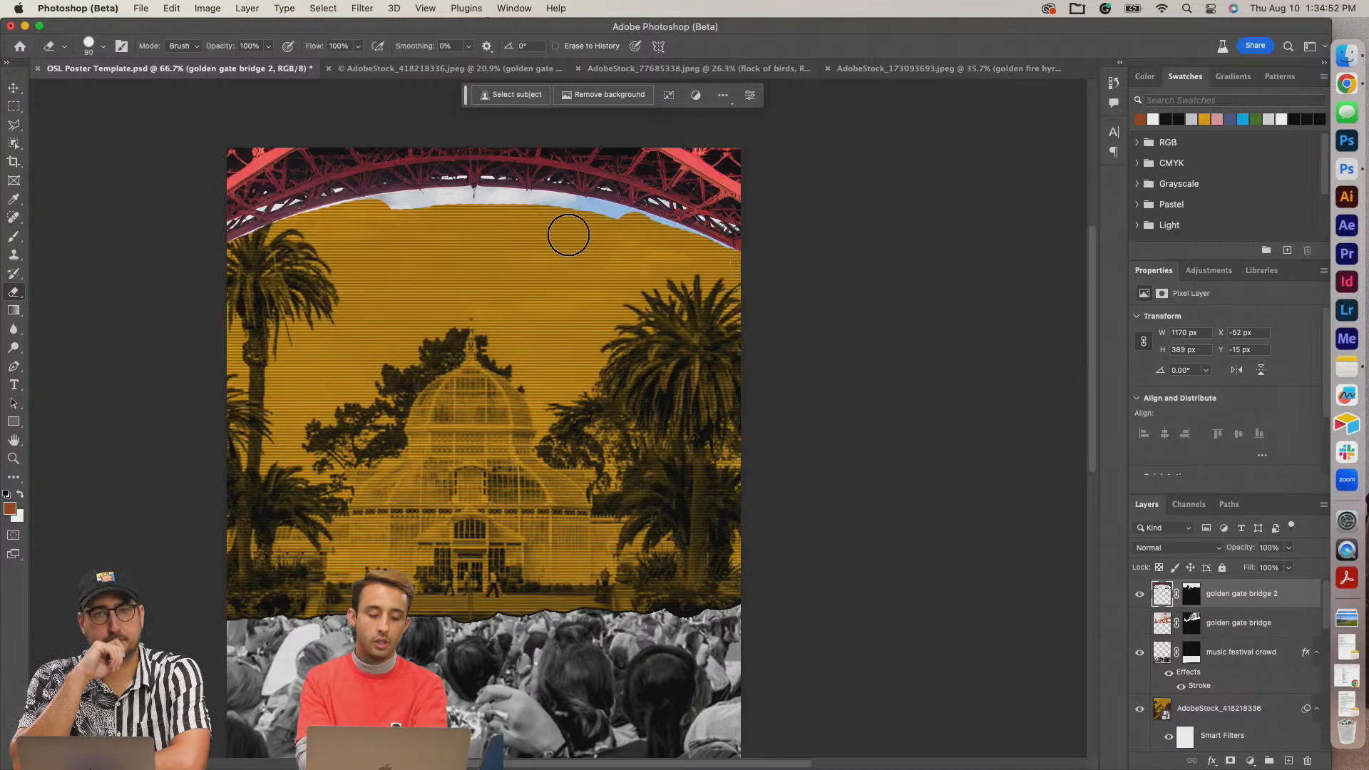
scroll(573, 187, down, 5)
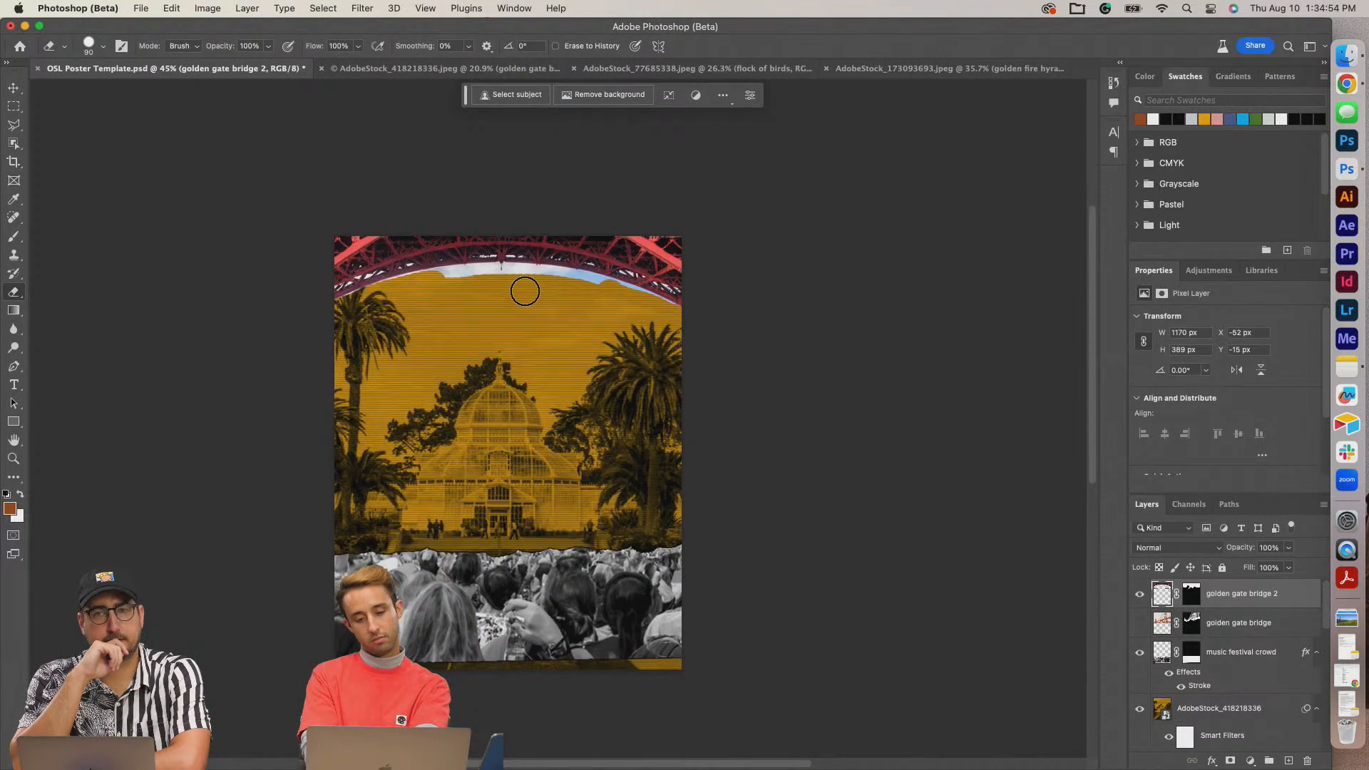
Erase the remaining blue sky and clouds along the underside of the red arch, up to the poster's right edge.
scroll(525, 291, up, 5)
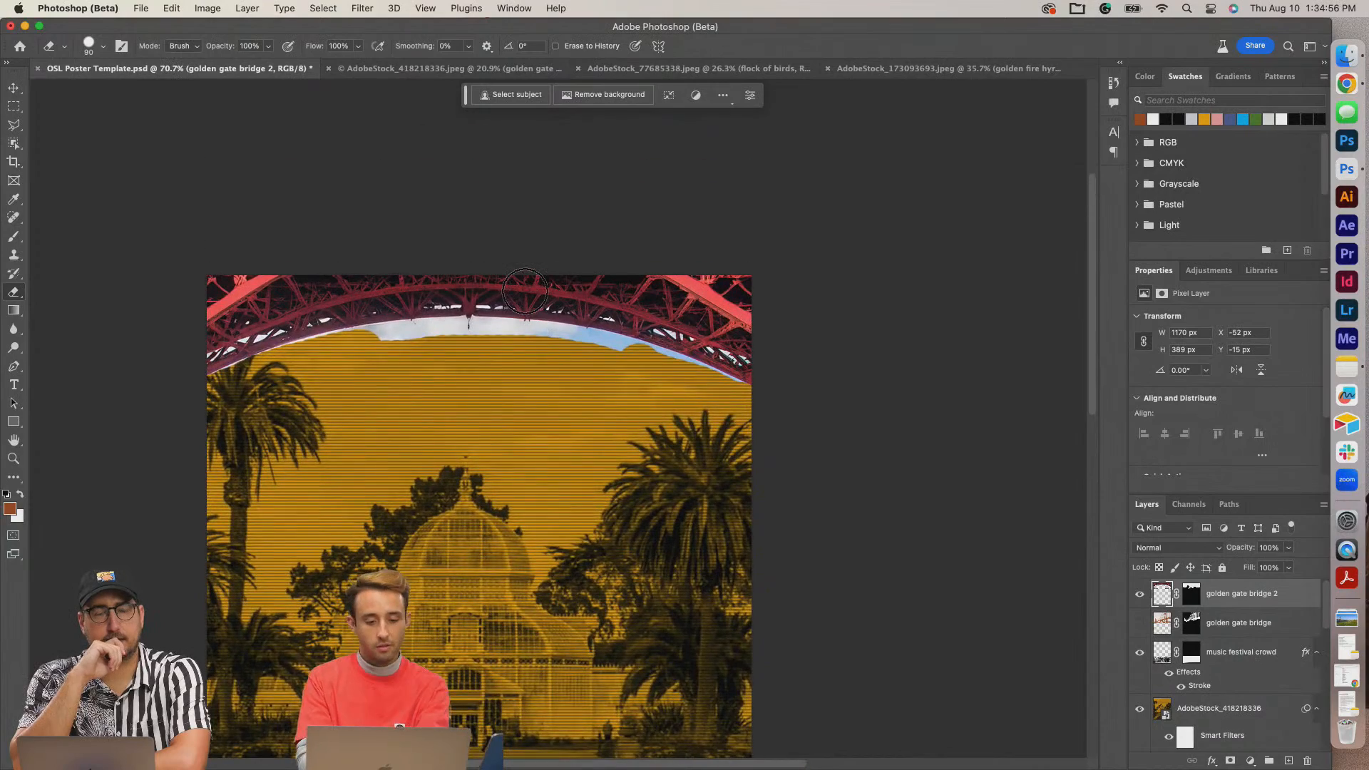
scroll(438, 411, up, 4)
scroll(440, 414, left, 5)
mouse_move(590, 330)
mouse_down()
mouse_move(604, 304)
mouse_move(526, 305)
mouse_move(328, 347)
mouse_up()
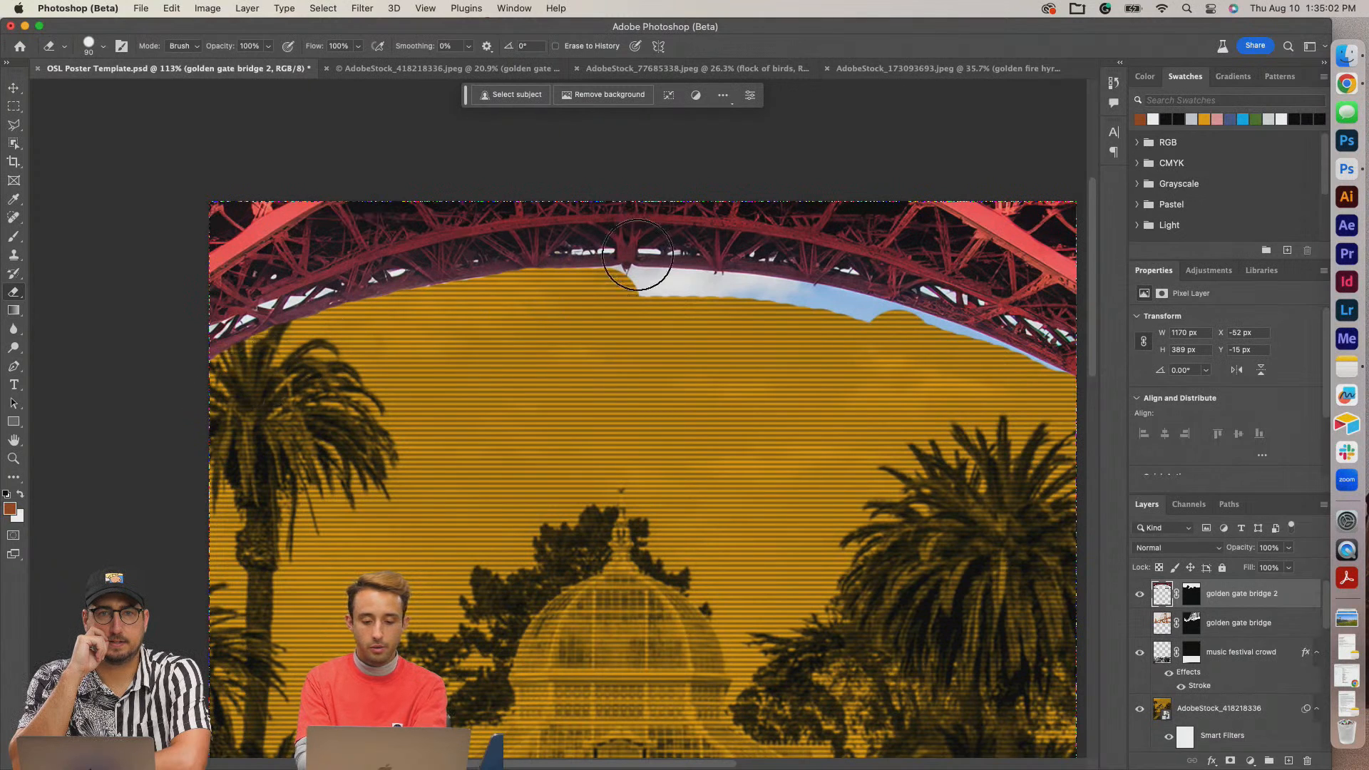
mouse_move(608, 298)
mouse_down()
mouse_move(796, 319)
mouse_move(777, 309)
mouse_move(932, 351)
mouse_move(706, 281)
mouse_move(794, 314)
mouse_up()
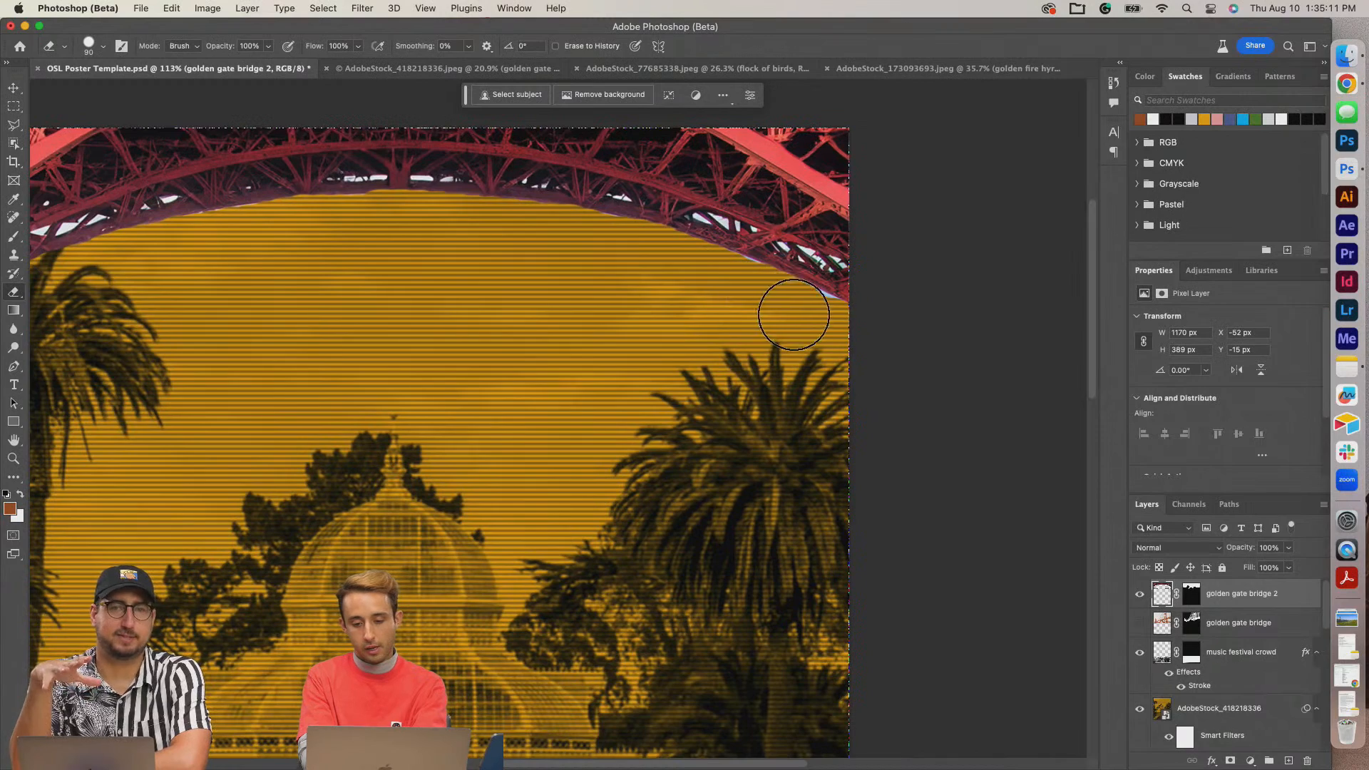
Reapply the last Filter Gallery effect to the golden gate bridge 2 arch layer.
scroll(820, 321, down, 6)
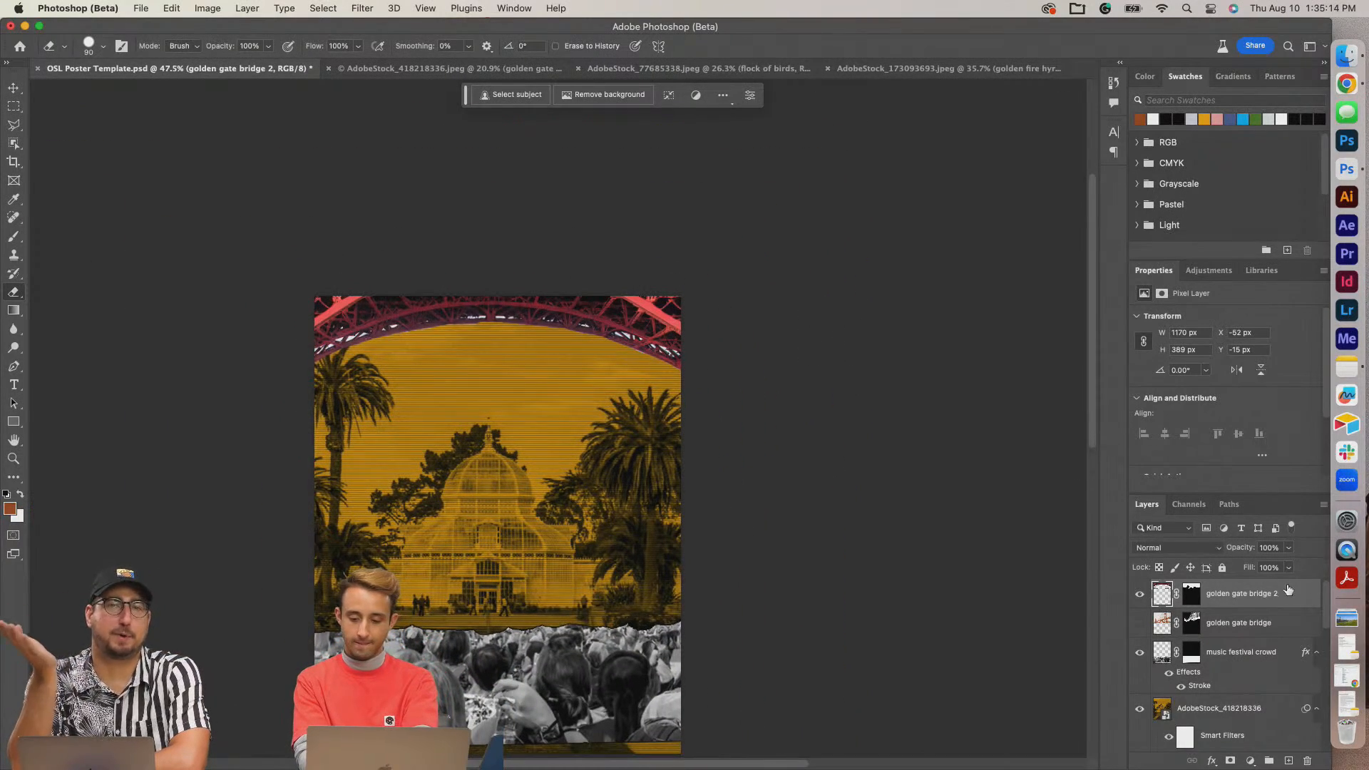
click(362, 8)
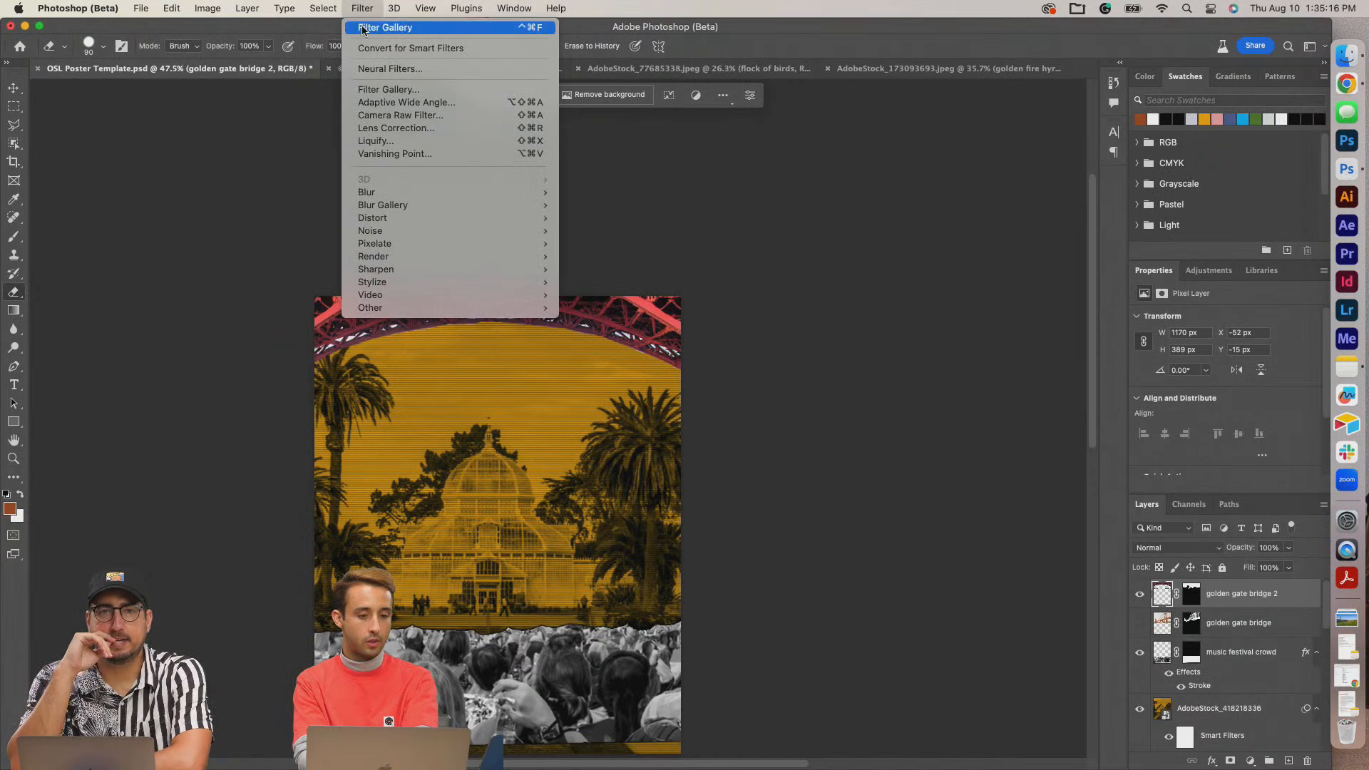
click(366, 30)
scroll(605, 404, down, 3)
scroll(606, 404, left, 2)
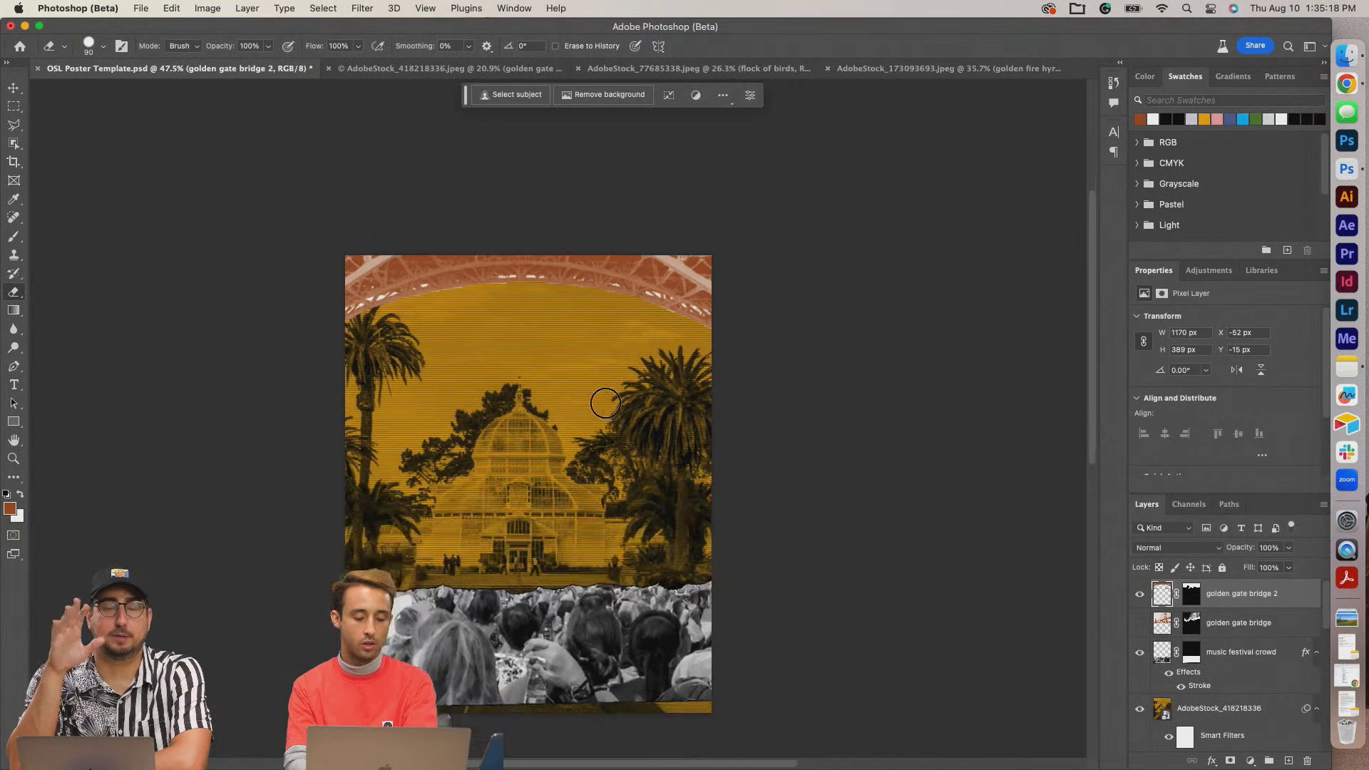
Add a 6 px inside Stroke in rust orange #9f4d1b to the golden gate bridge 2 layer.
double_click(1303, 604)
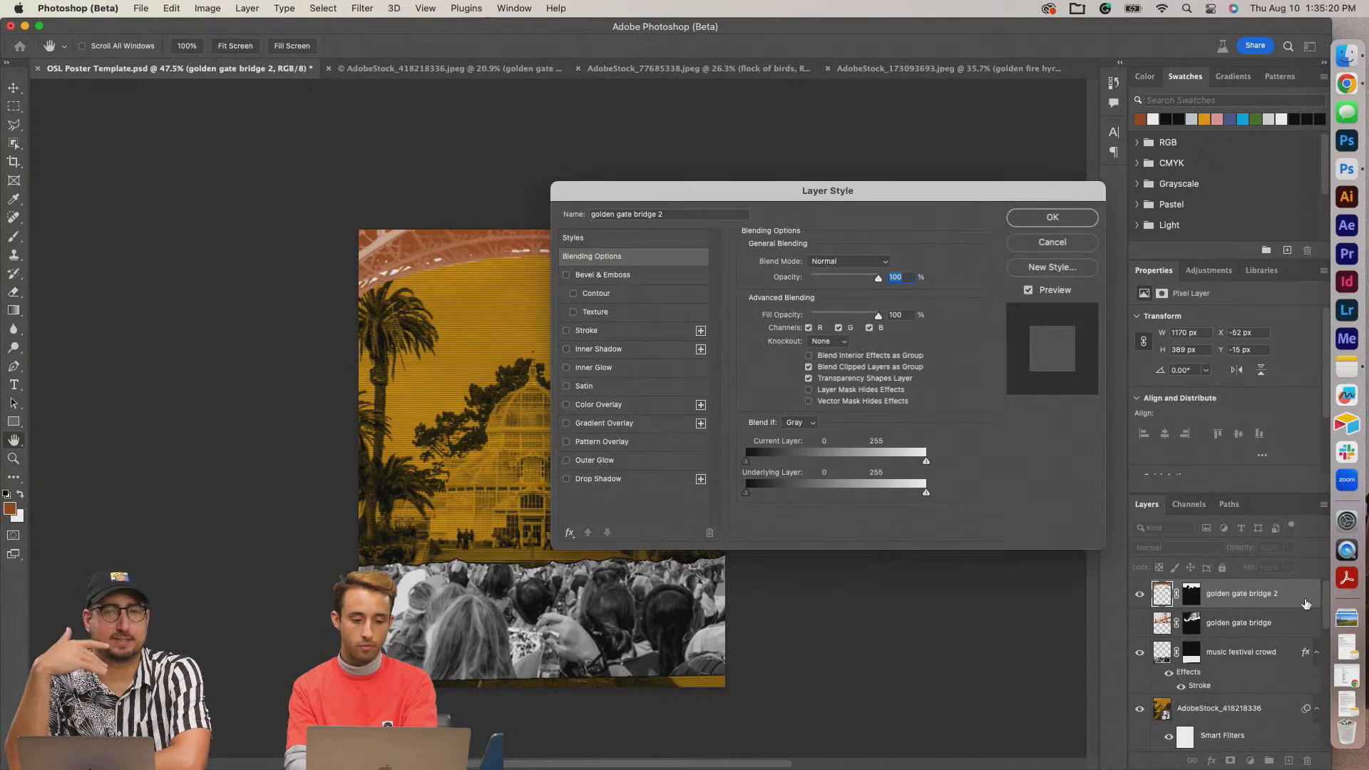
click(620, 332)
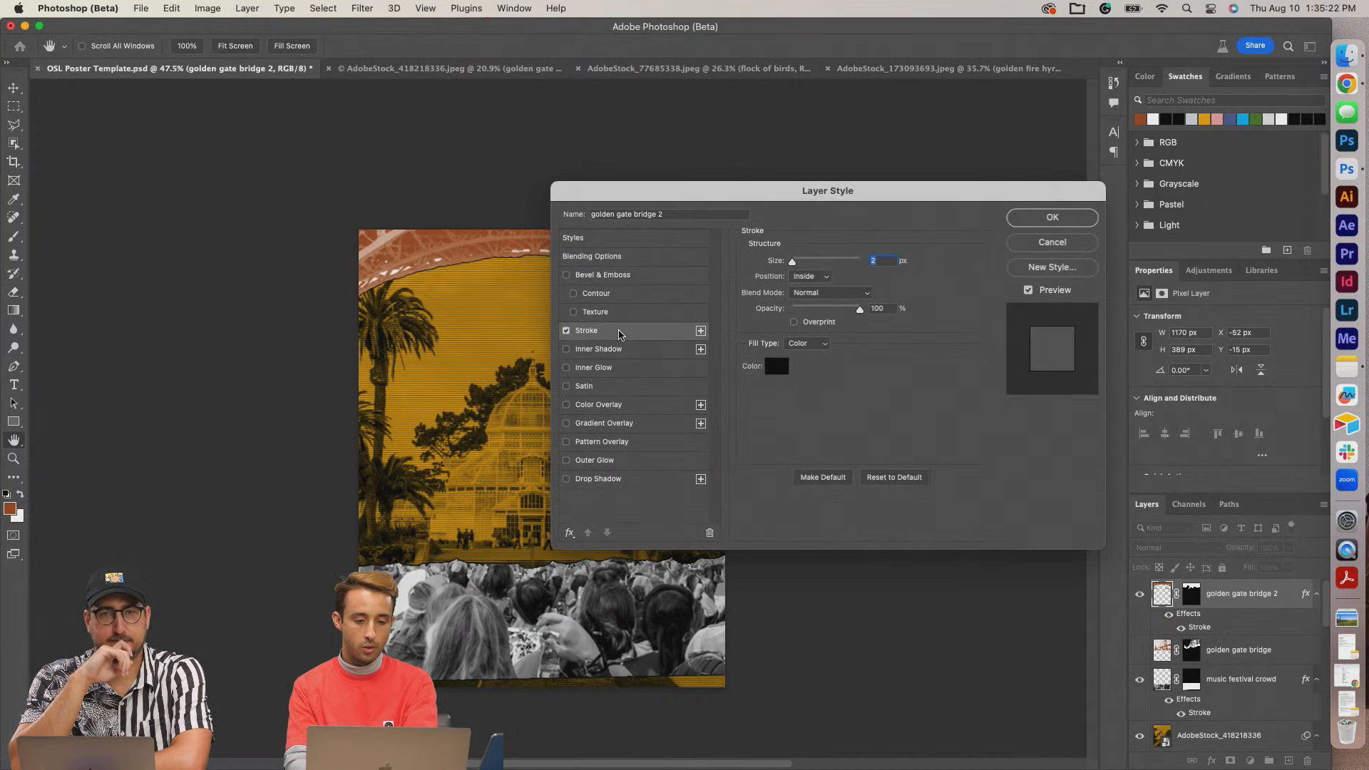
click(776, 367)
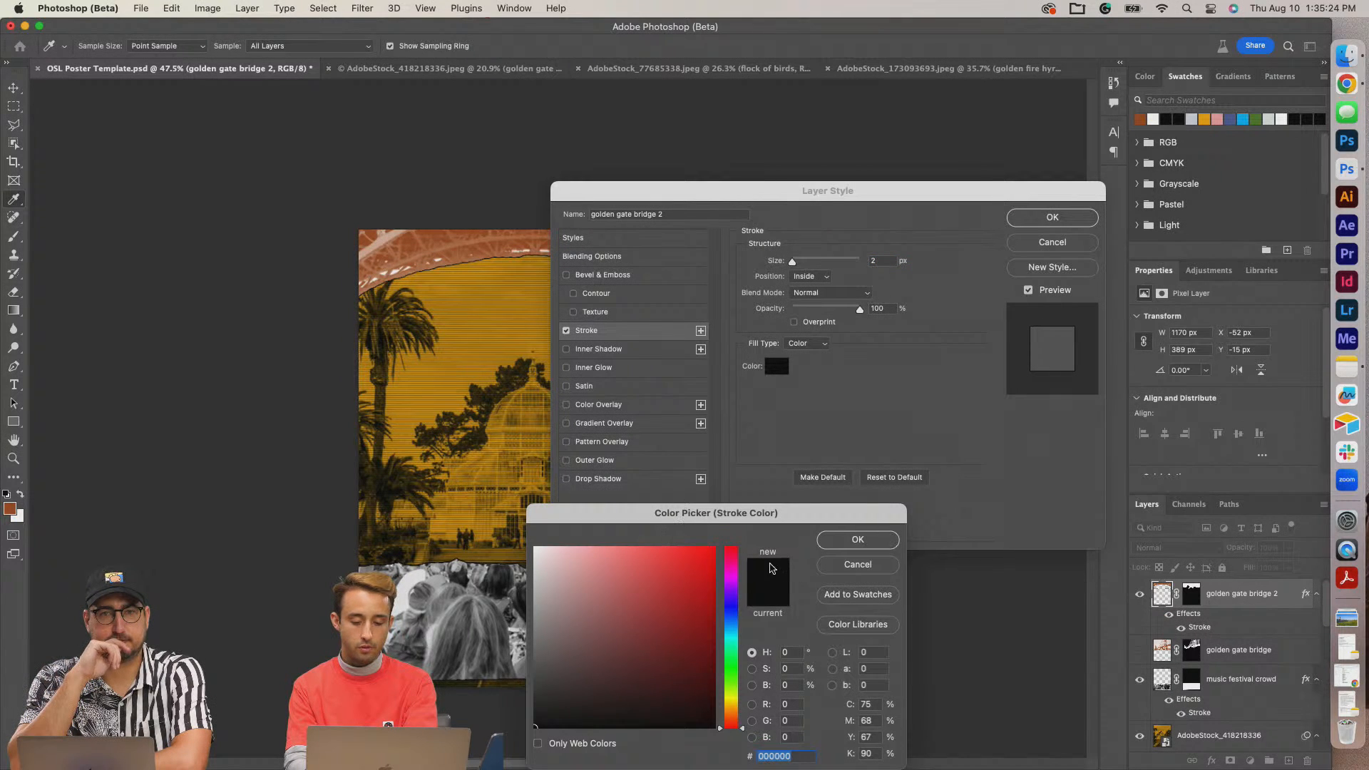
click(1140, 117)
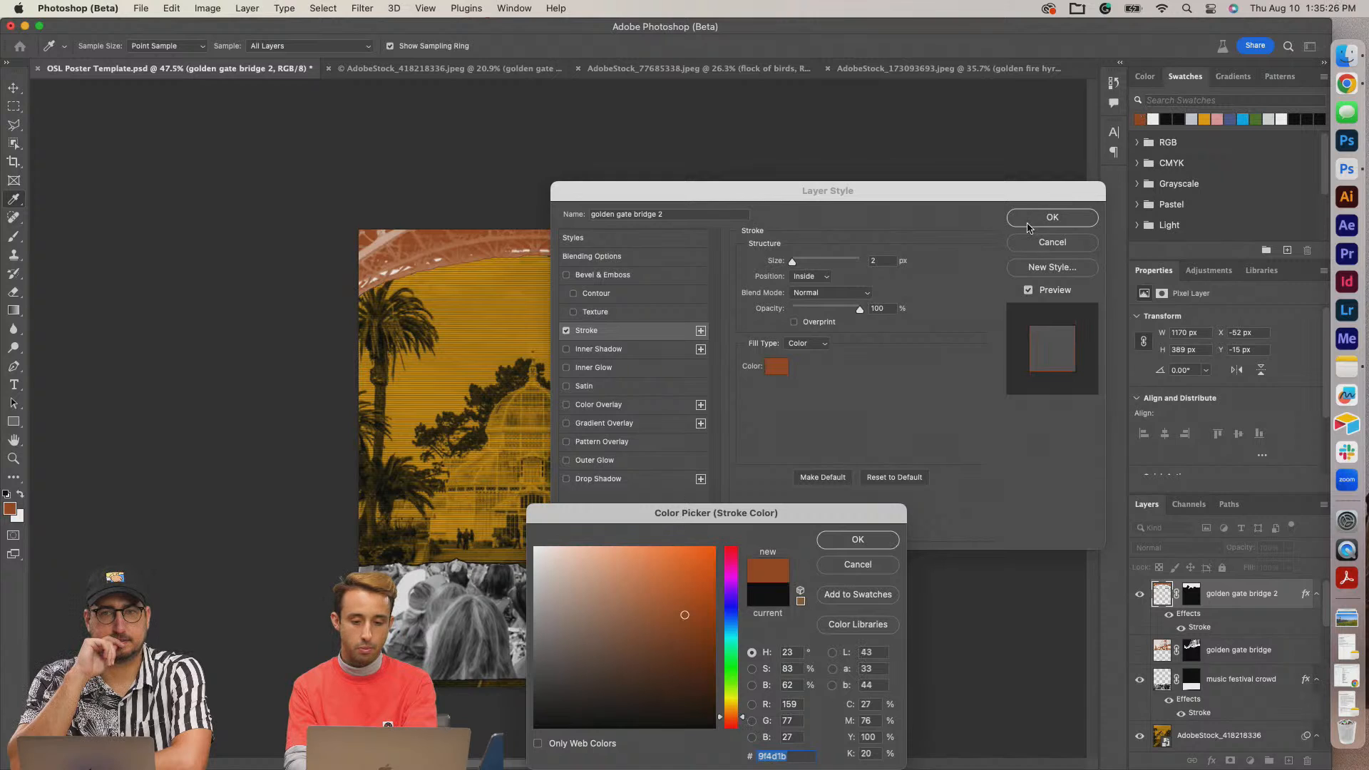
click(858, 539)
key(Up)
key(Up)
key(Up)
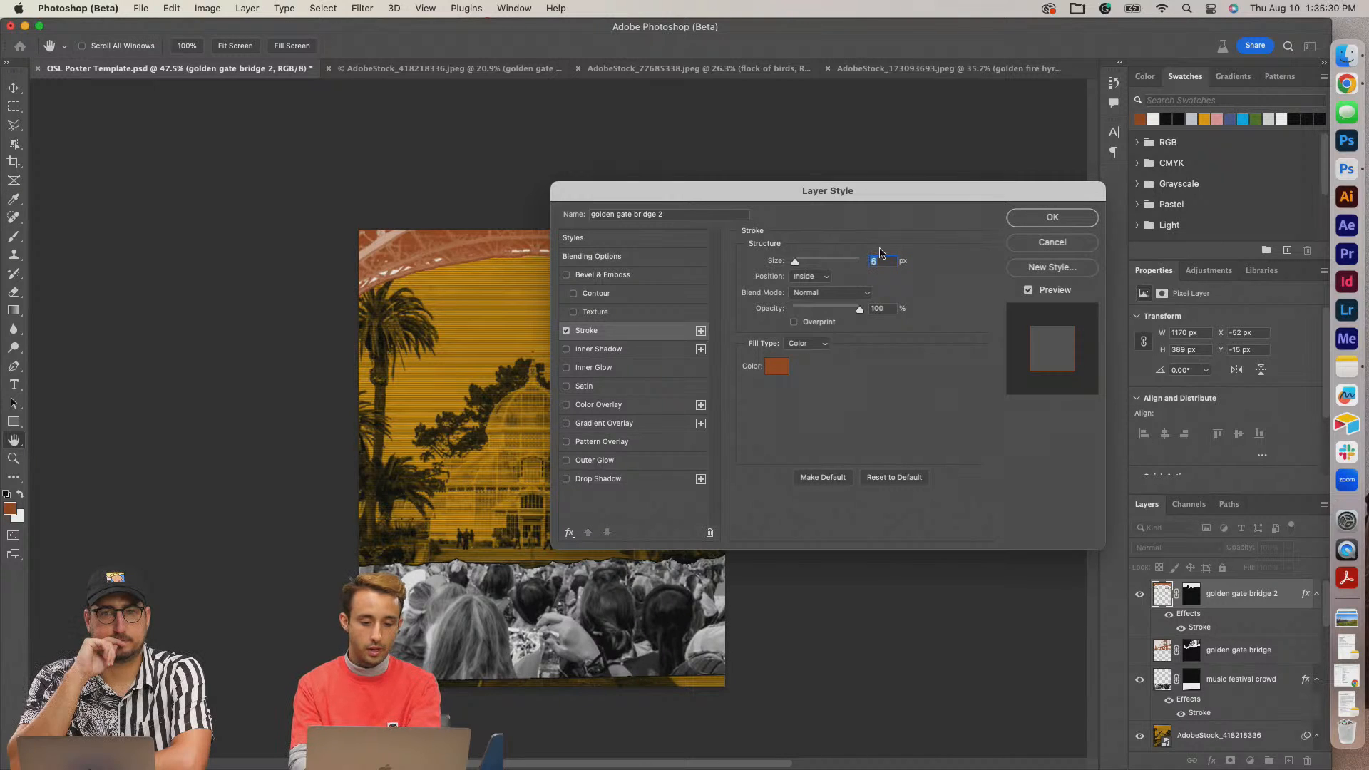
key(Return)
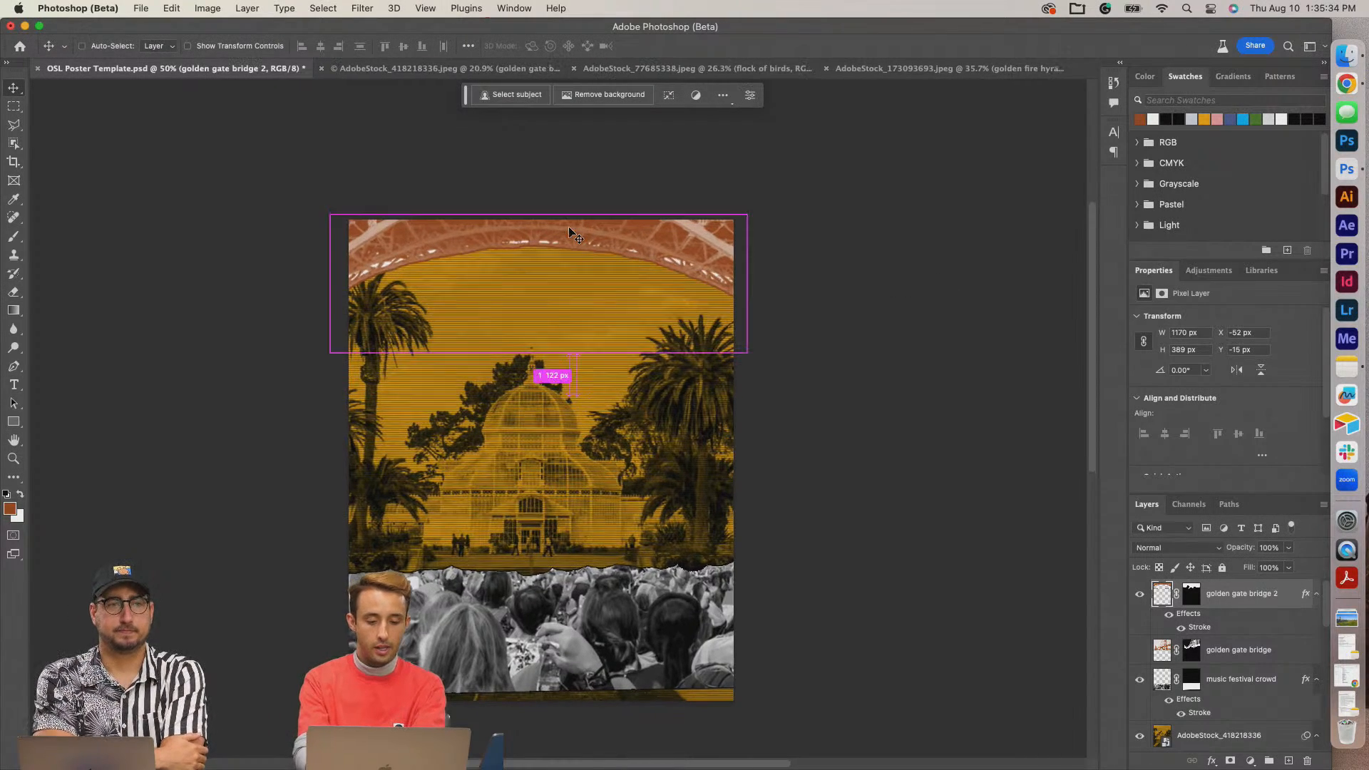
Enlarge the layer list area and bring the OUTSIDE LANDS title group to the front of the layer stack.
scroll(535, 382, up, 3)
key(super+minus)
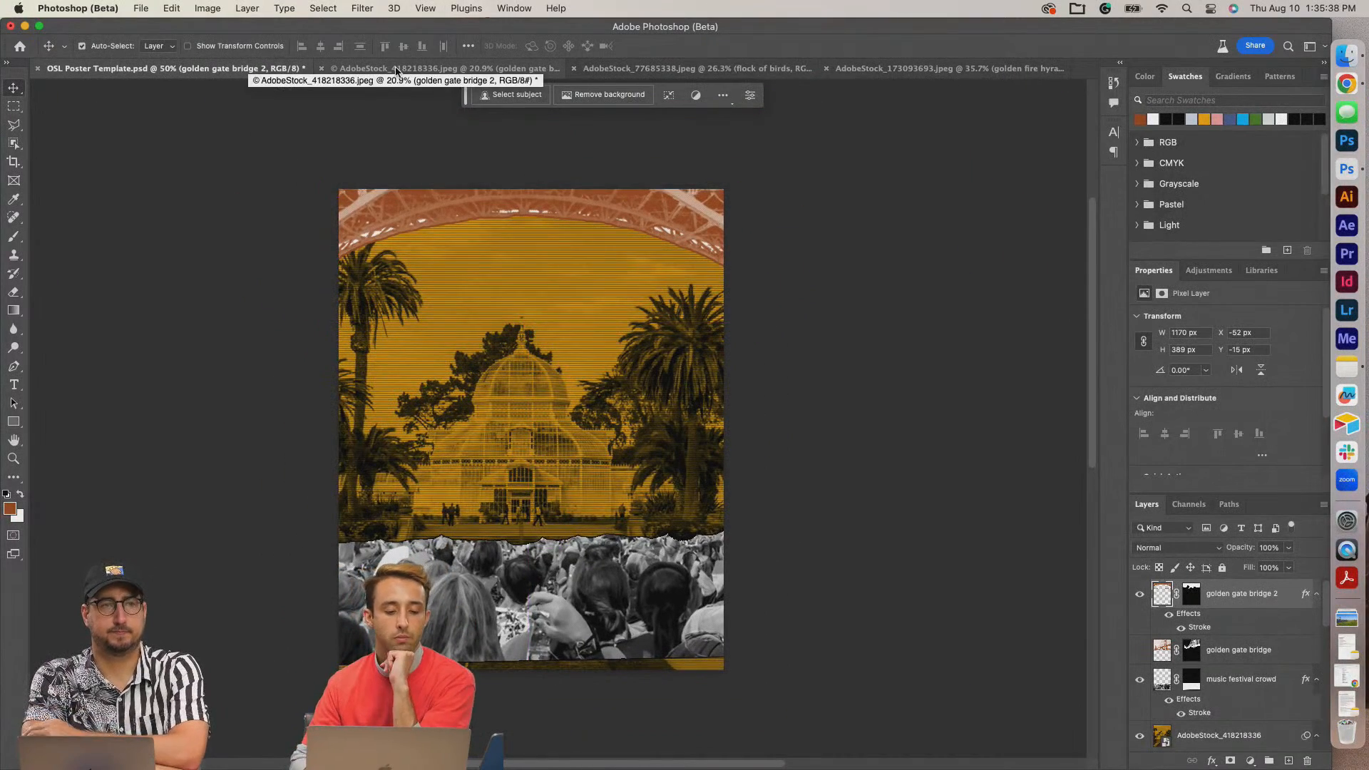
scroll(1210, 607, up, 10)
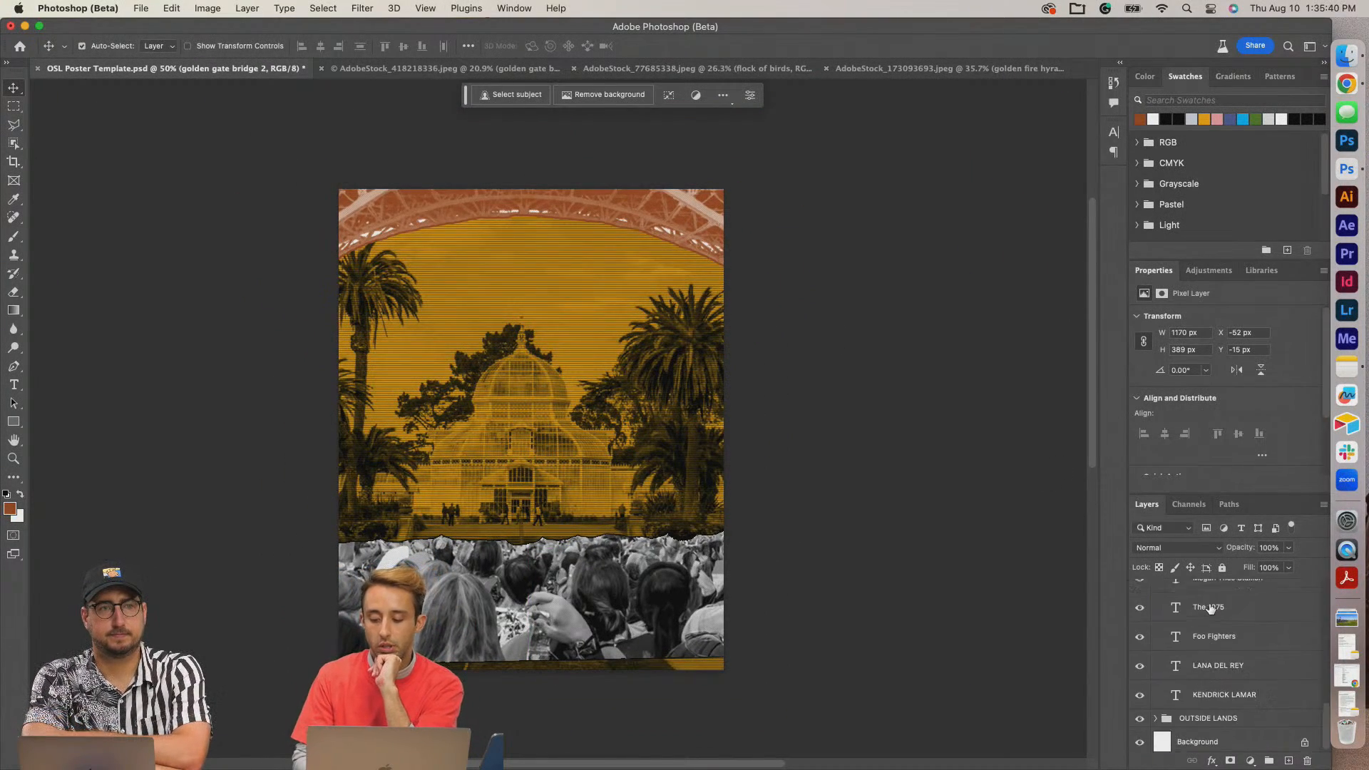
drag(1257, 493, 1257, 333)
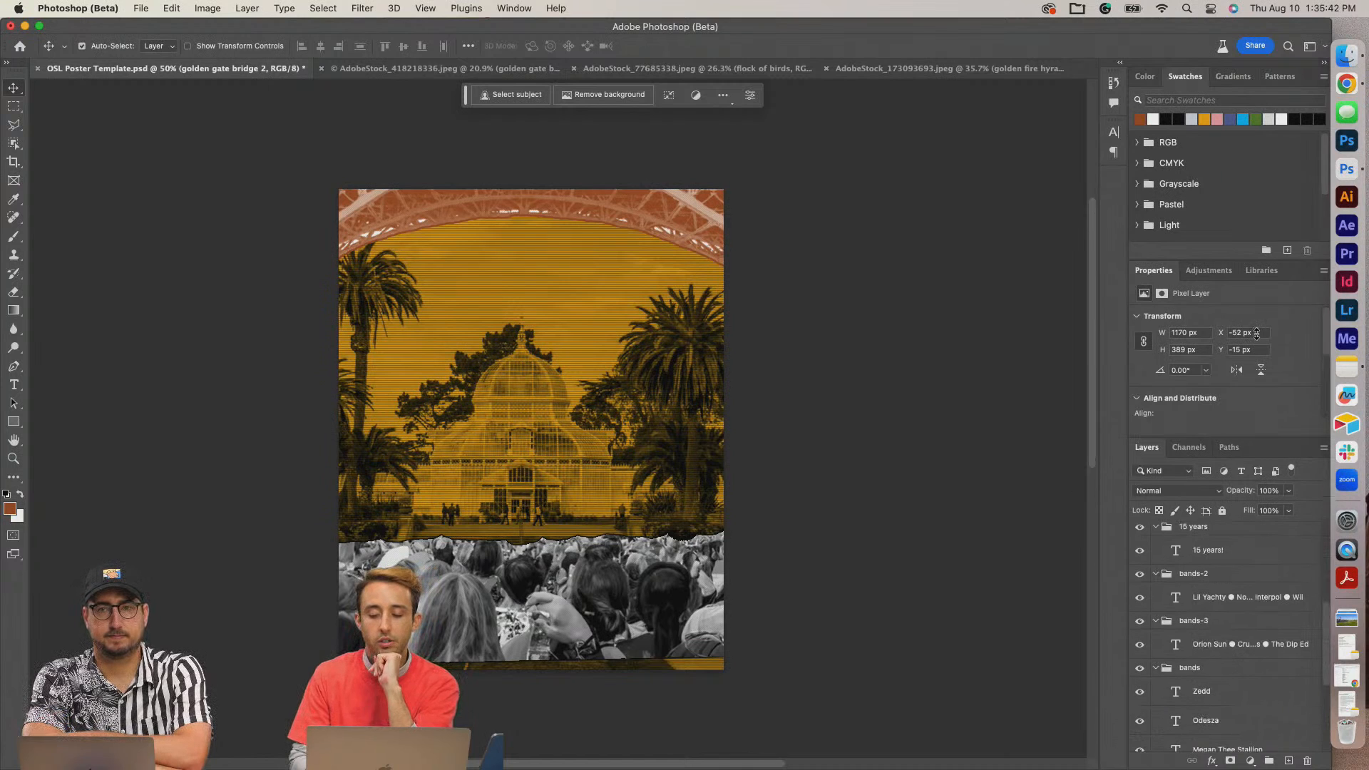
scroll(1225, 580, down, 5)
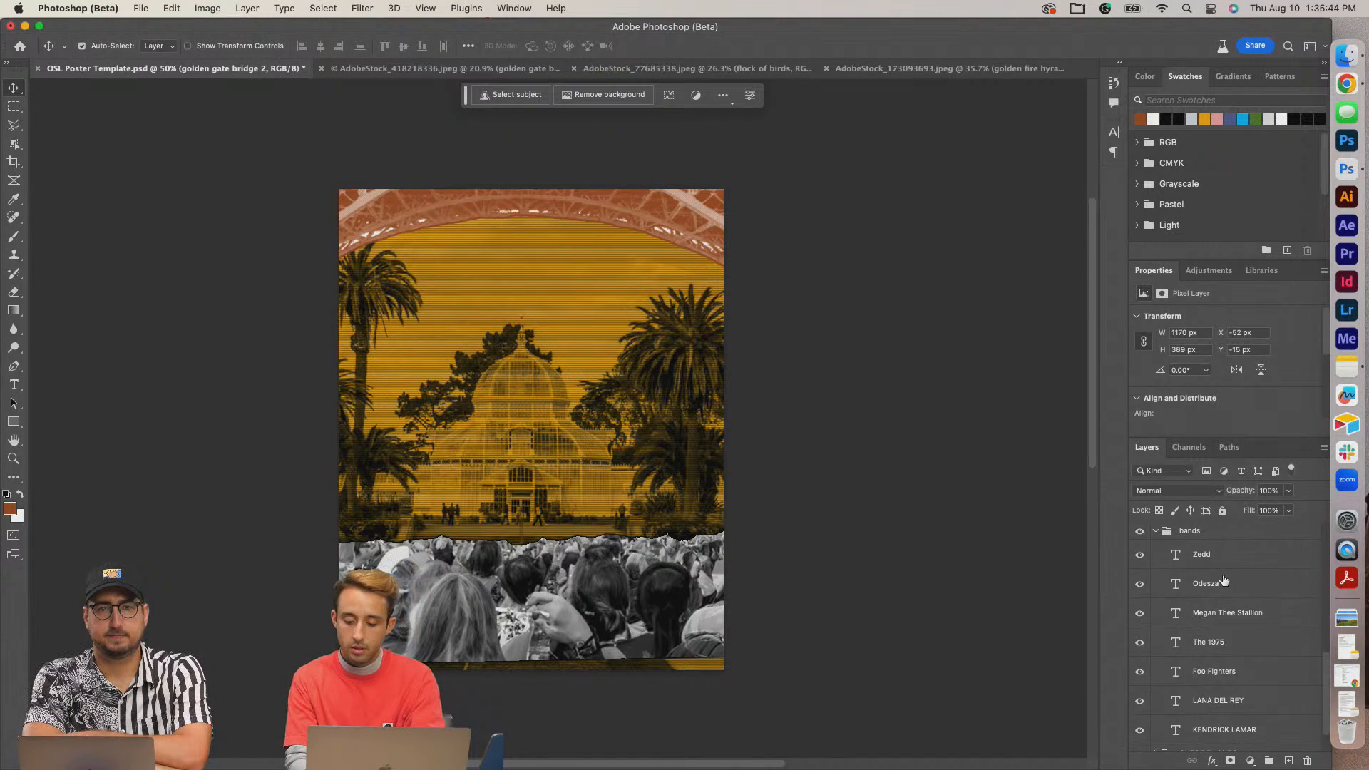
click(1230, 718)
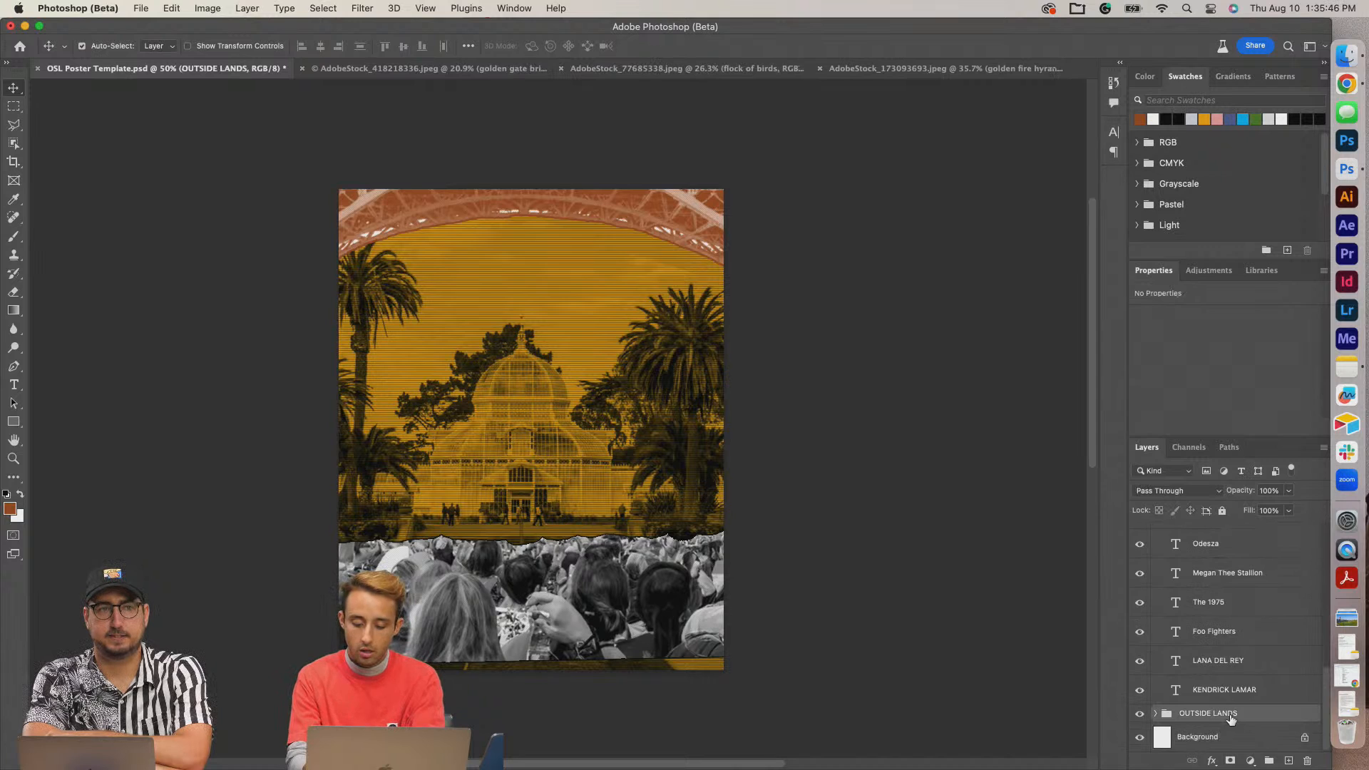
key(super+shift+])
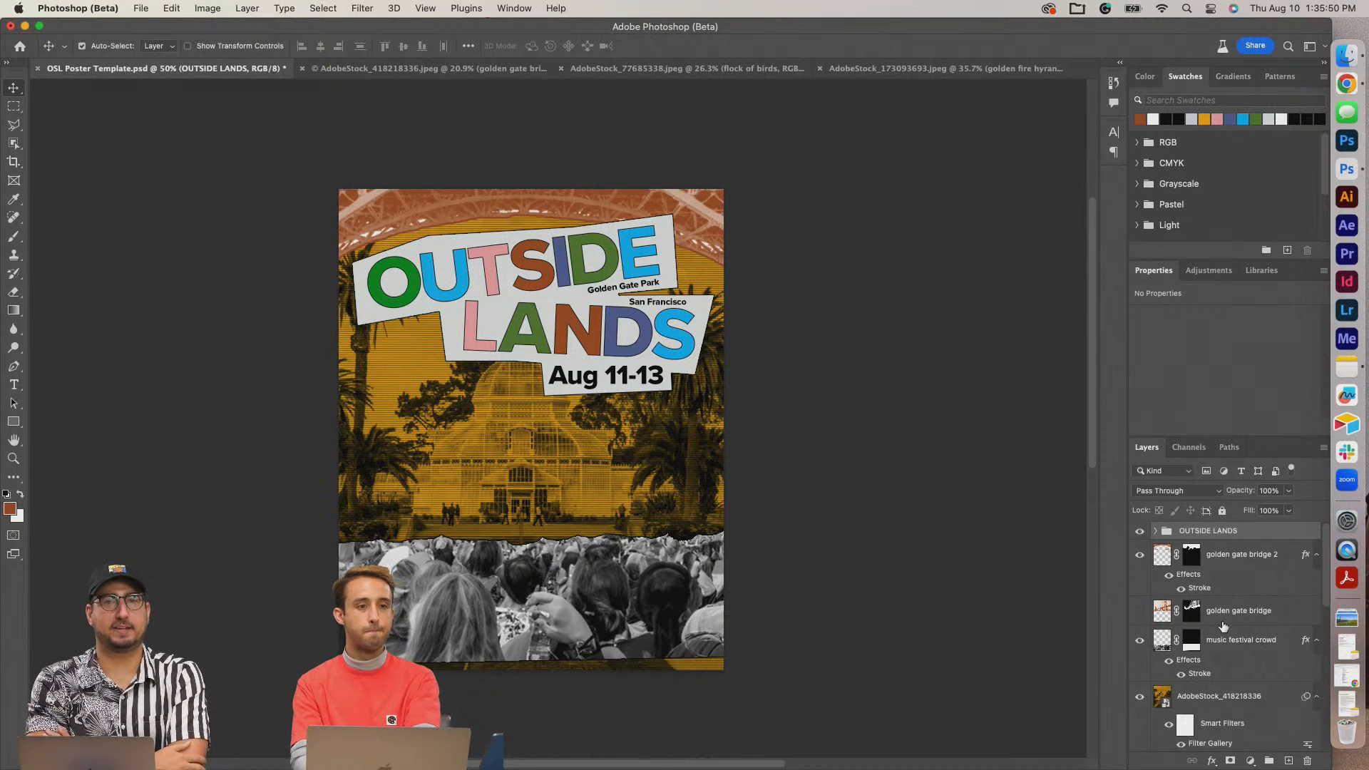
Collapse the bands group and bring it to the front of the layer stack.
scroll(1223, 626, down, 5)
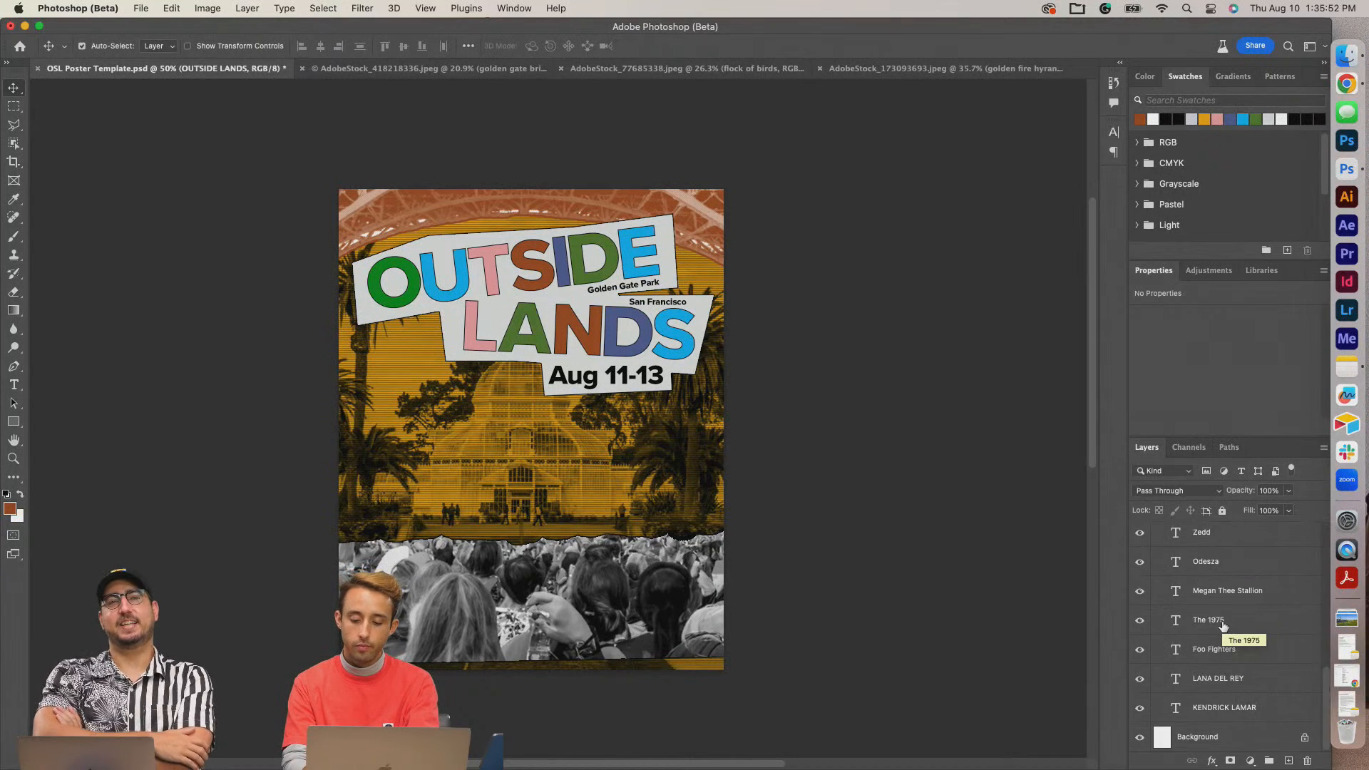
click(1156, 604)
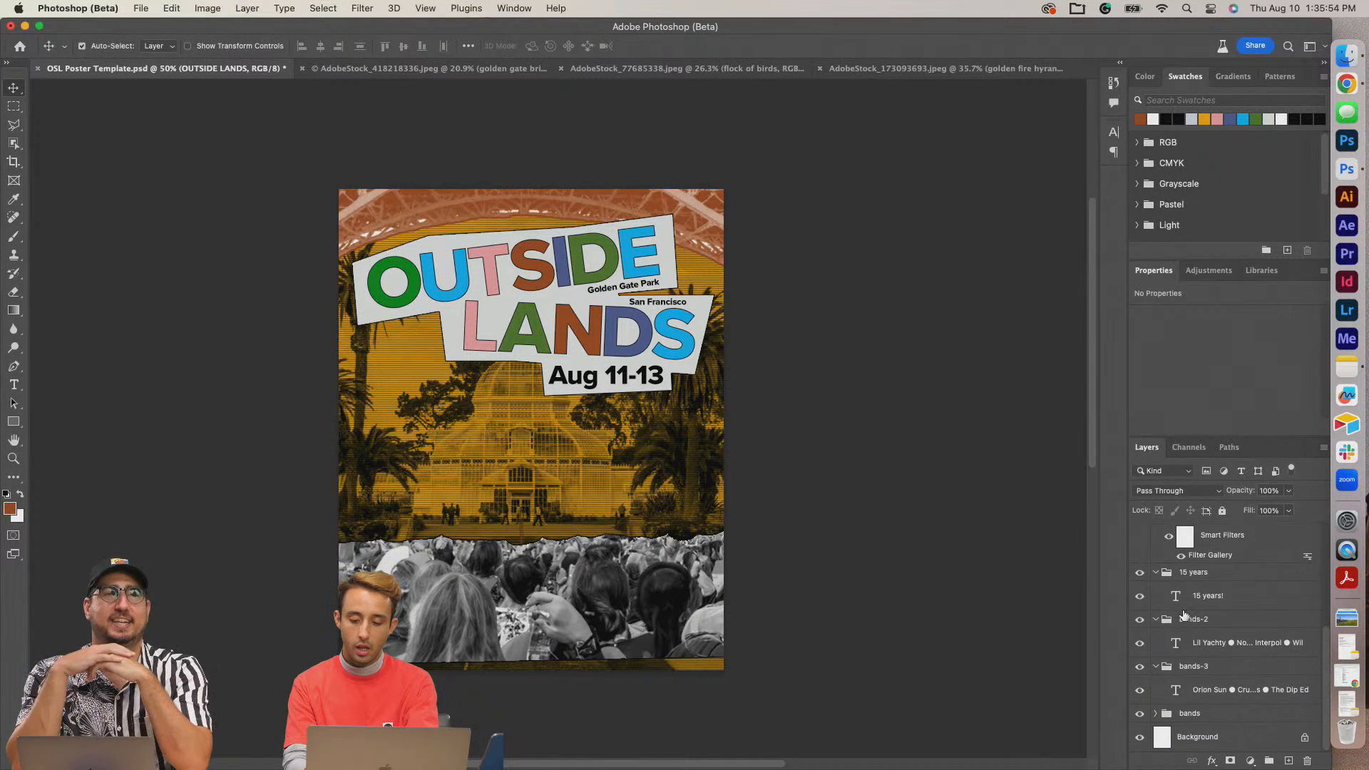
click(1209, 713)
key(super+shift+bracketright)
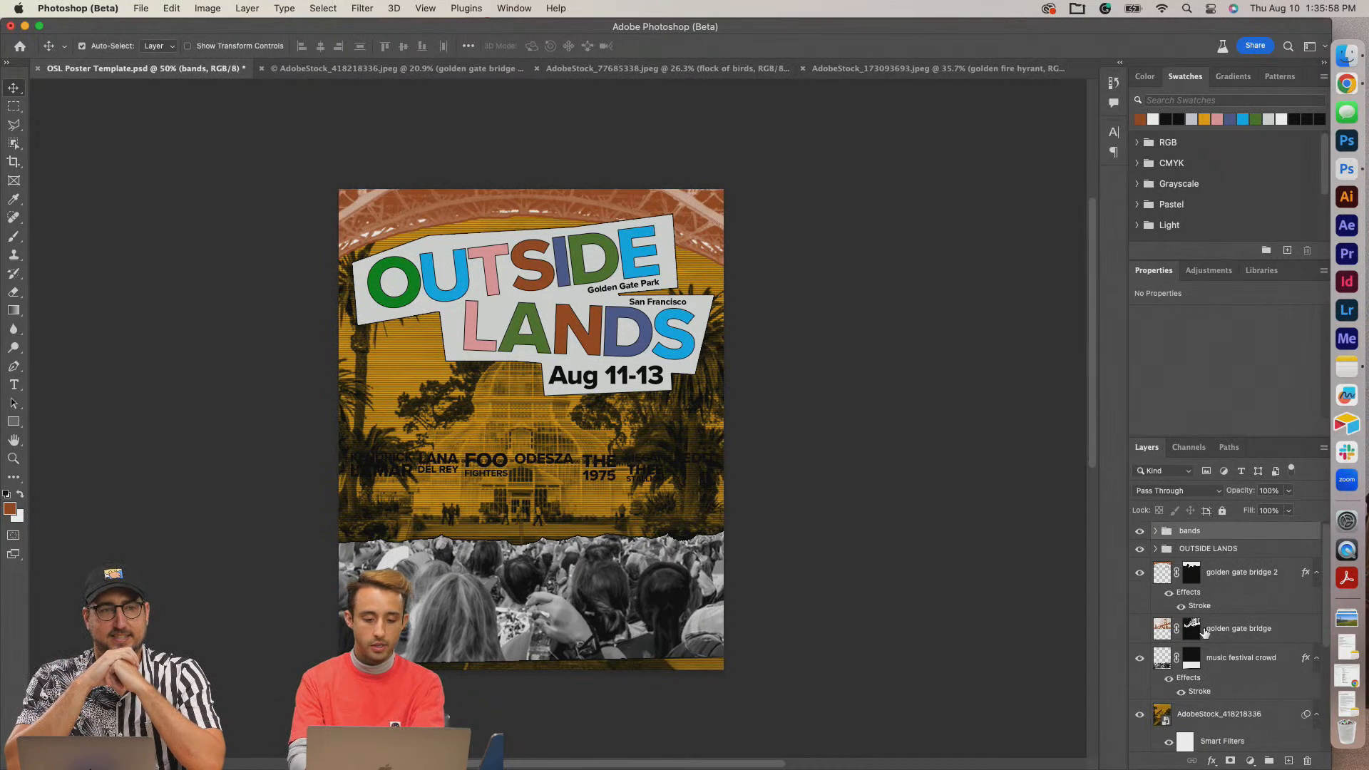
Collapse the bands-3 and bands-2 groups and bring each one to the front of the layer stack.
scroll(1205, 632, down, 4)
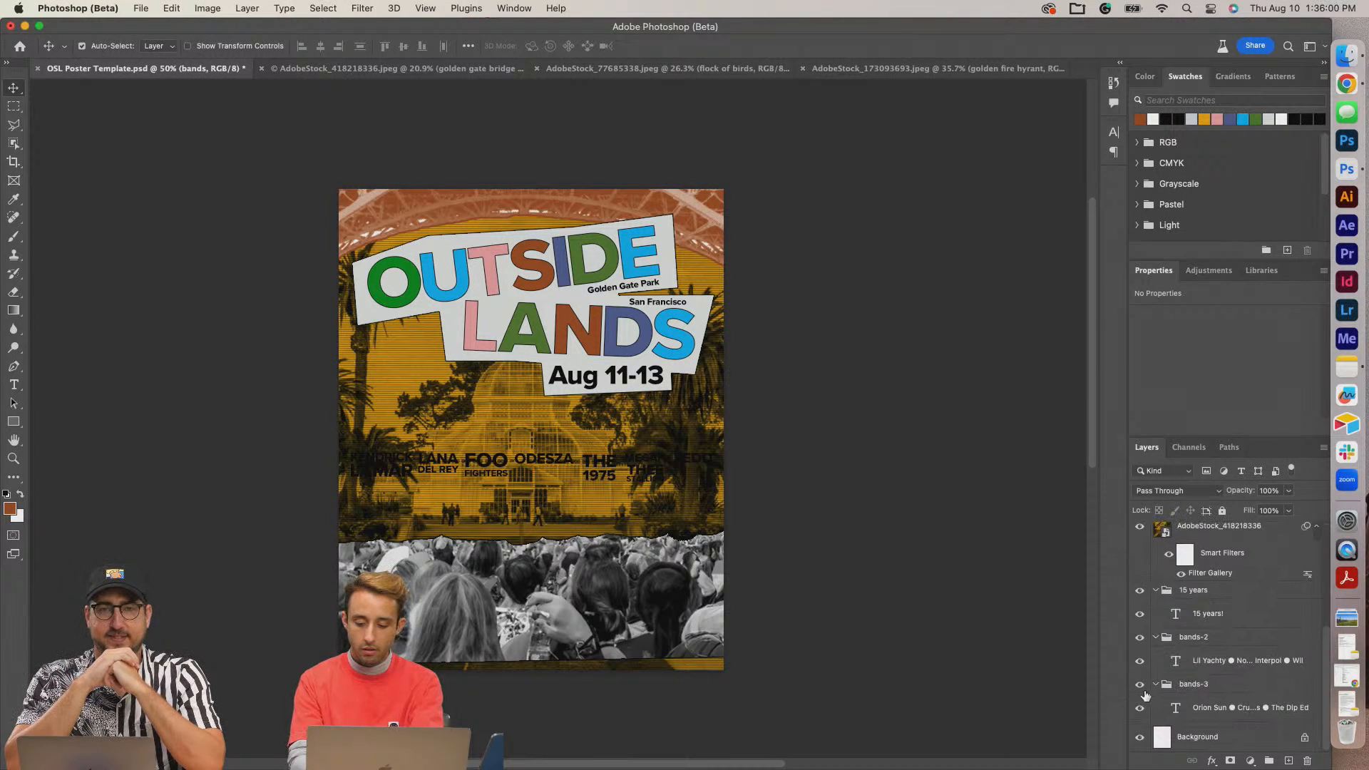
click(1156, 686)
click(1215, 715)
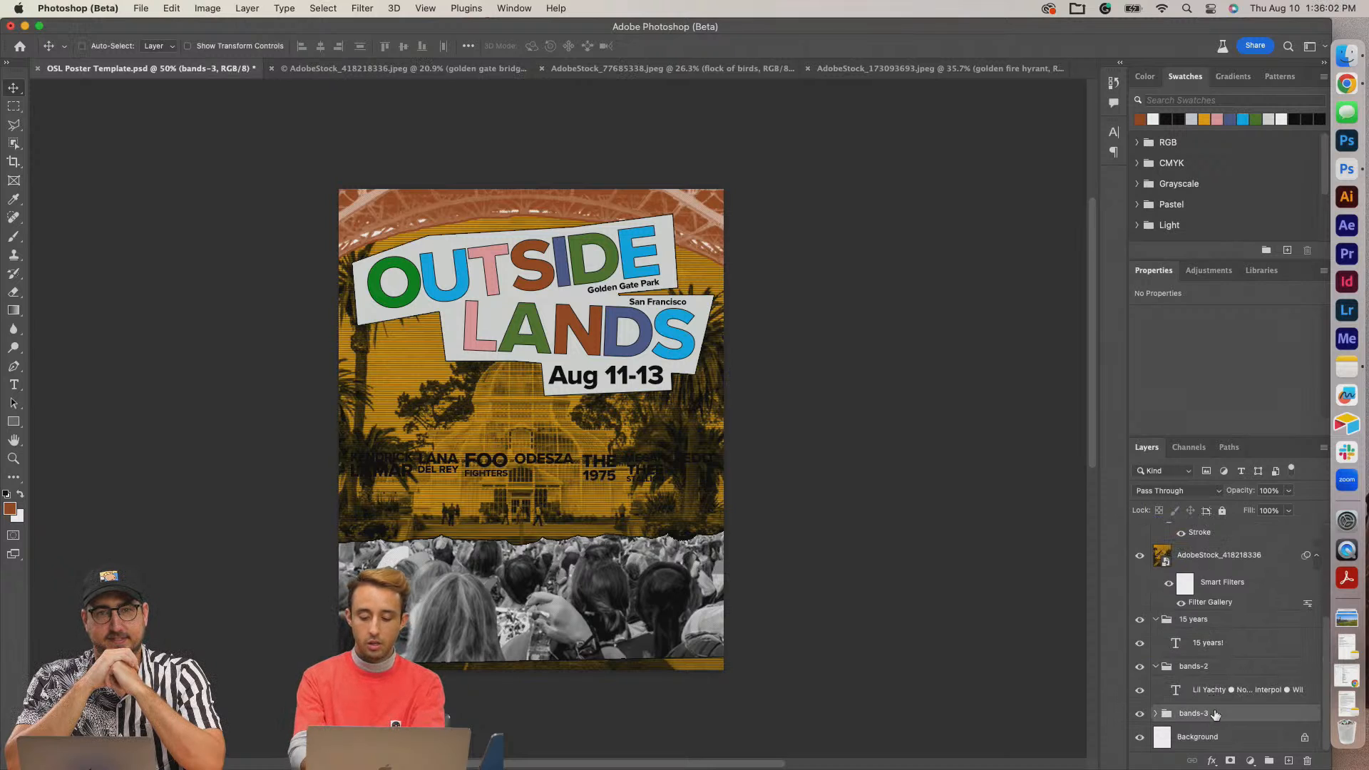
key(super+shift+bracketright)
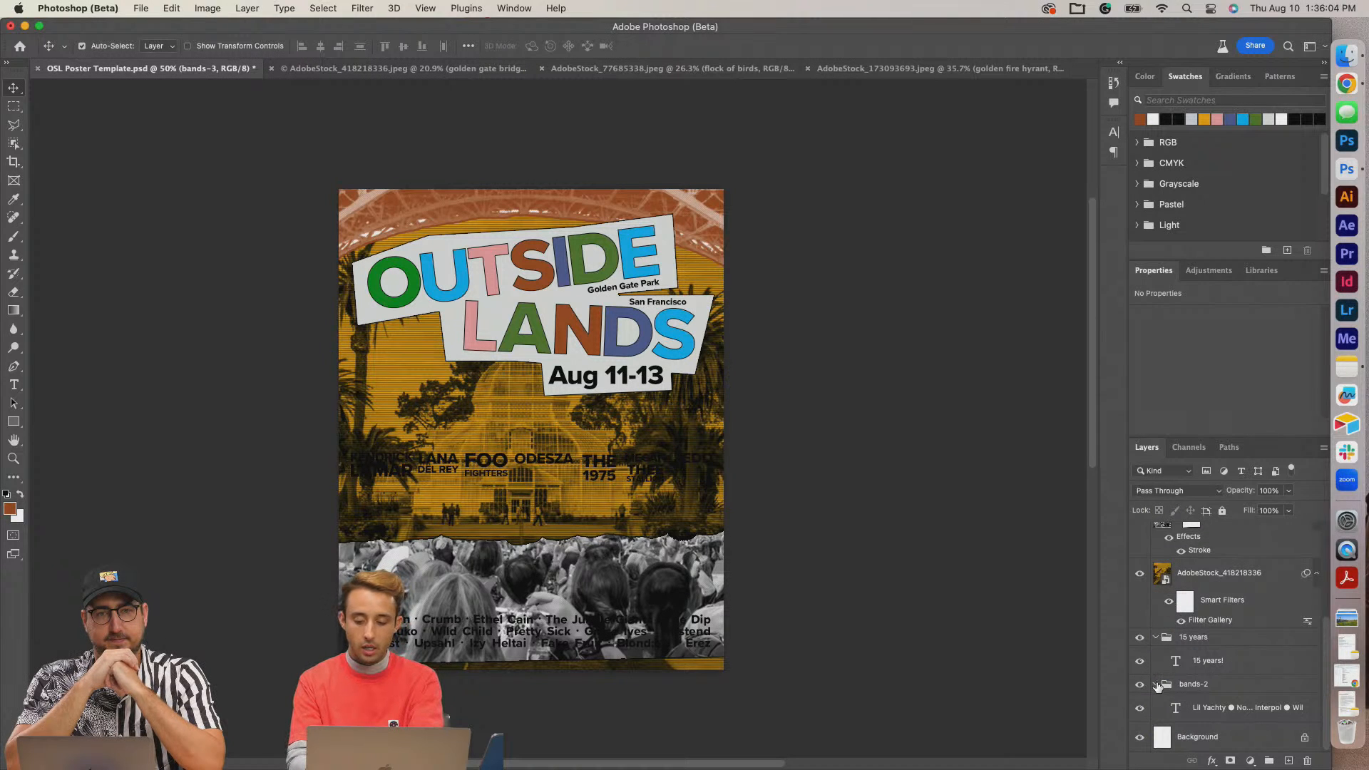
click(1157, 686)
click(1221, 714)
key(super+shift+bracketright)
Collapse the 15 years group and bring it to the front of the layer stack.
scroll(1202, 650, down, 4)
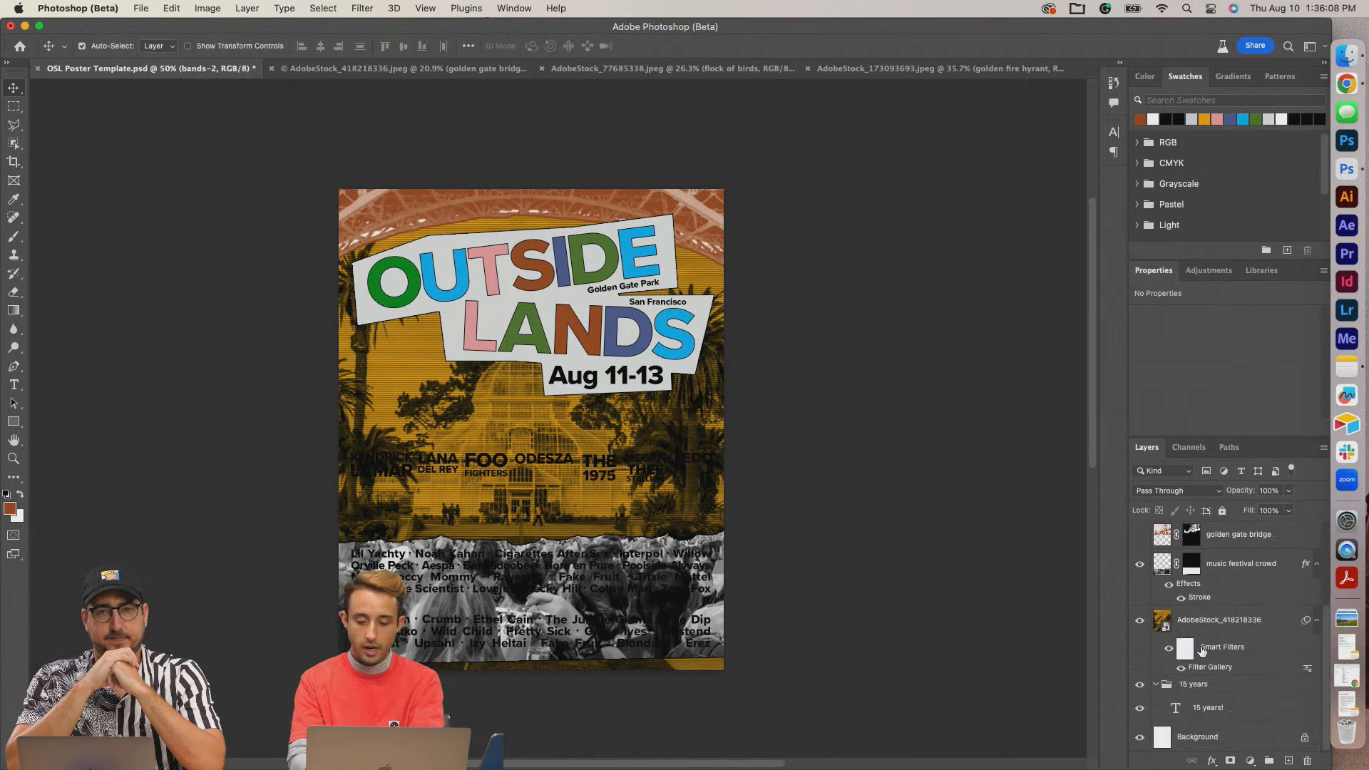
click(1156, 687)
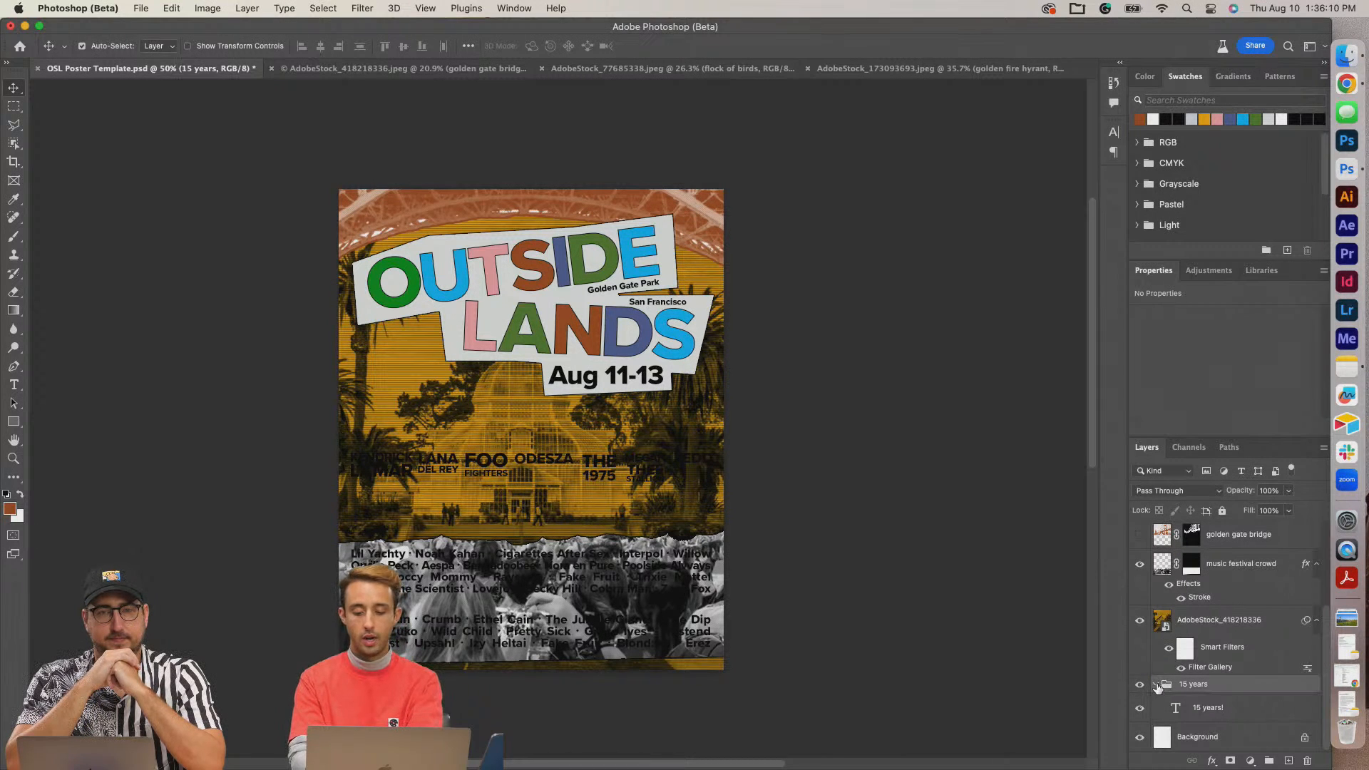
click(1156, 686)
key(super+shift+bracketright)
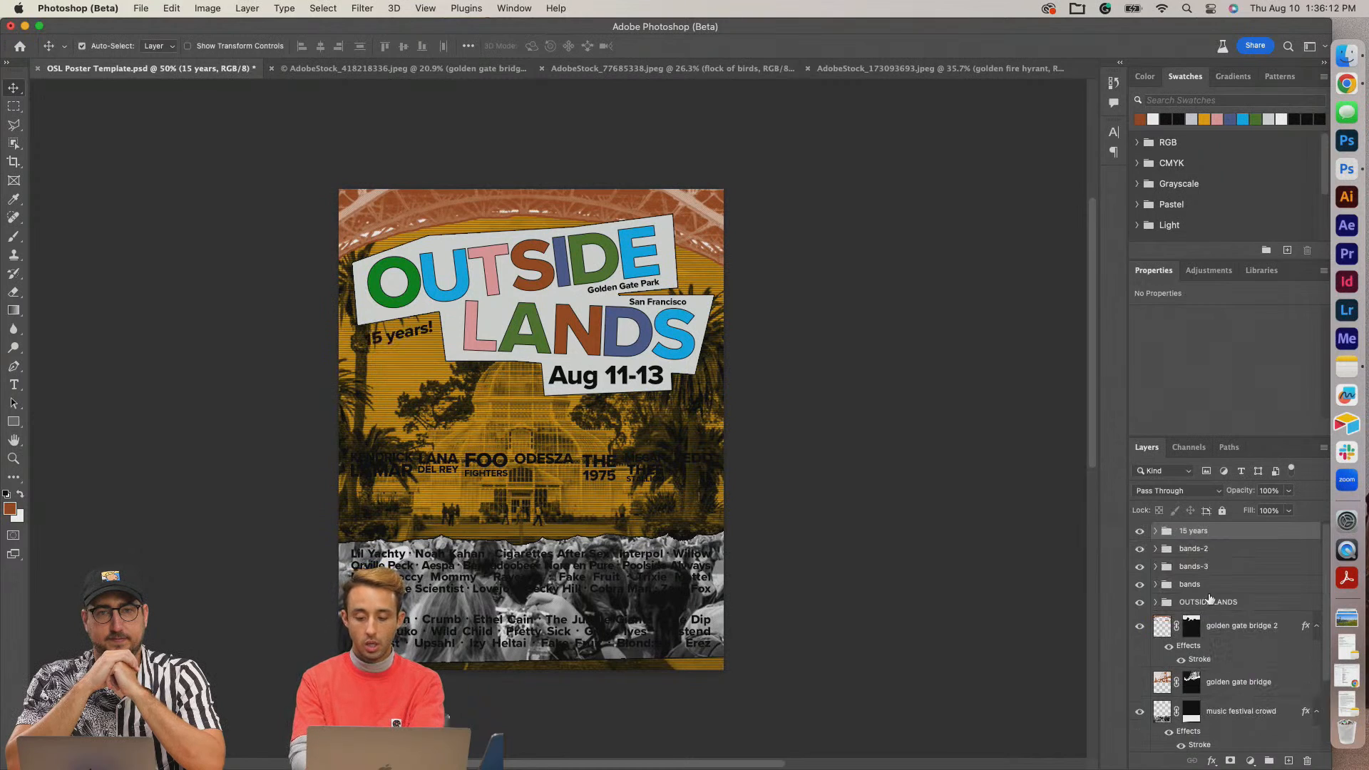
Set the Move tool's Auto-Select to Group and select the OUTSIDE LANDS title group.
key(super+equal)
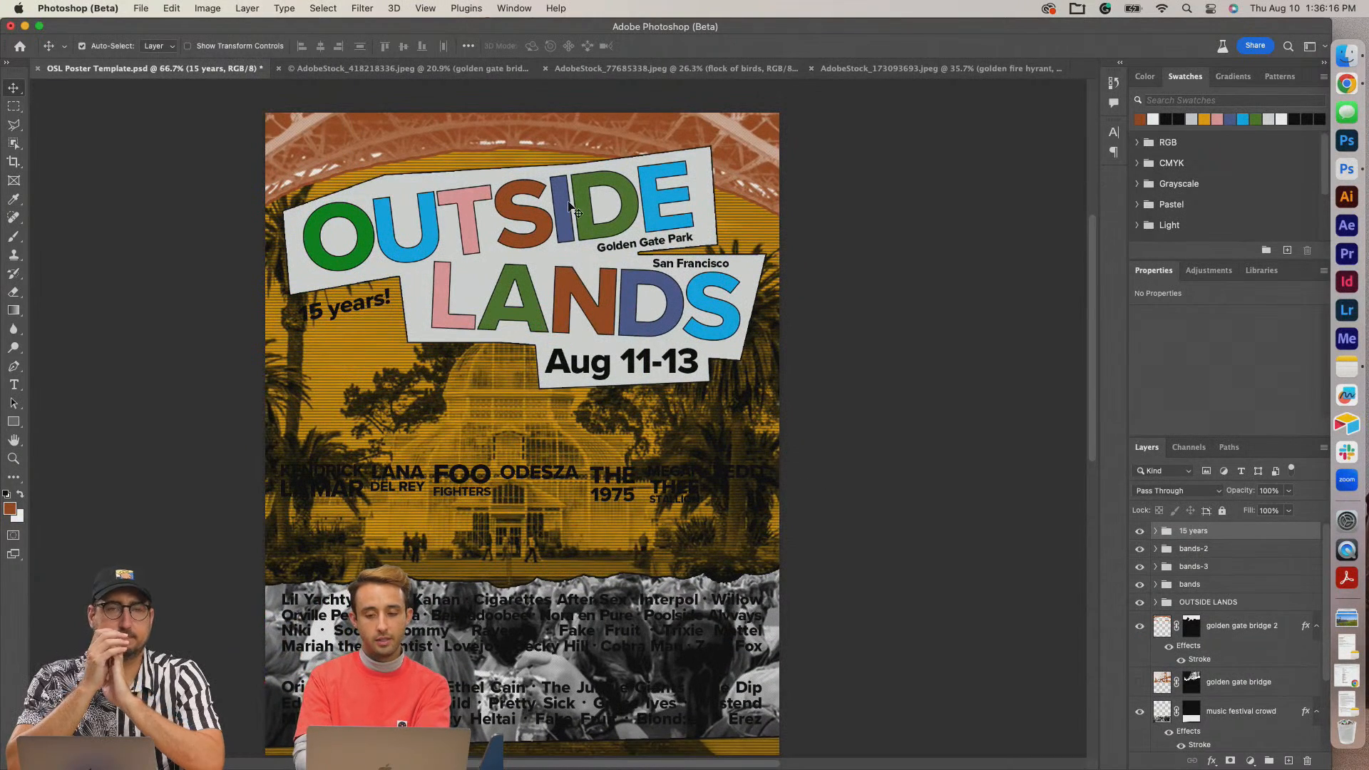
scroll(619, 217, up, 1)
key(super+equal)
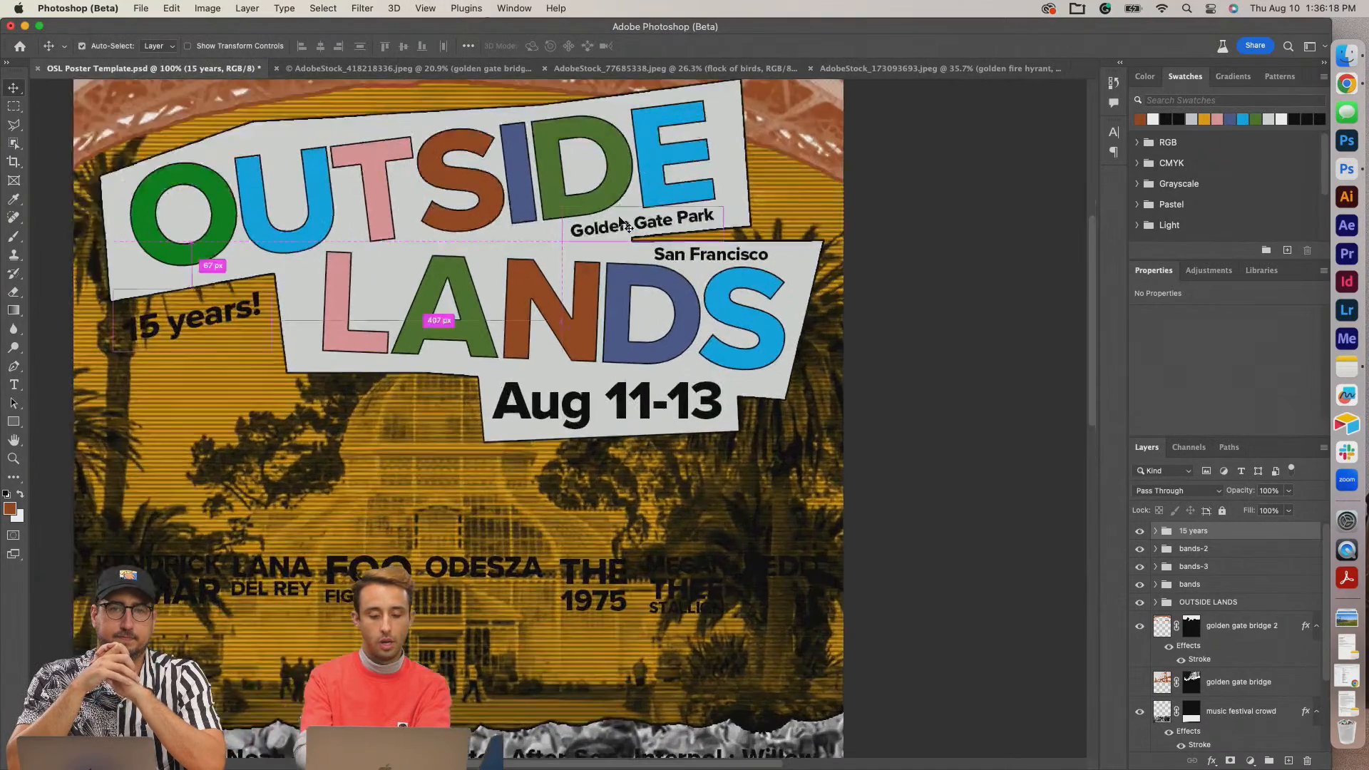
scroll(619, 218, down, 3)
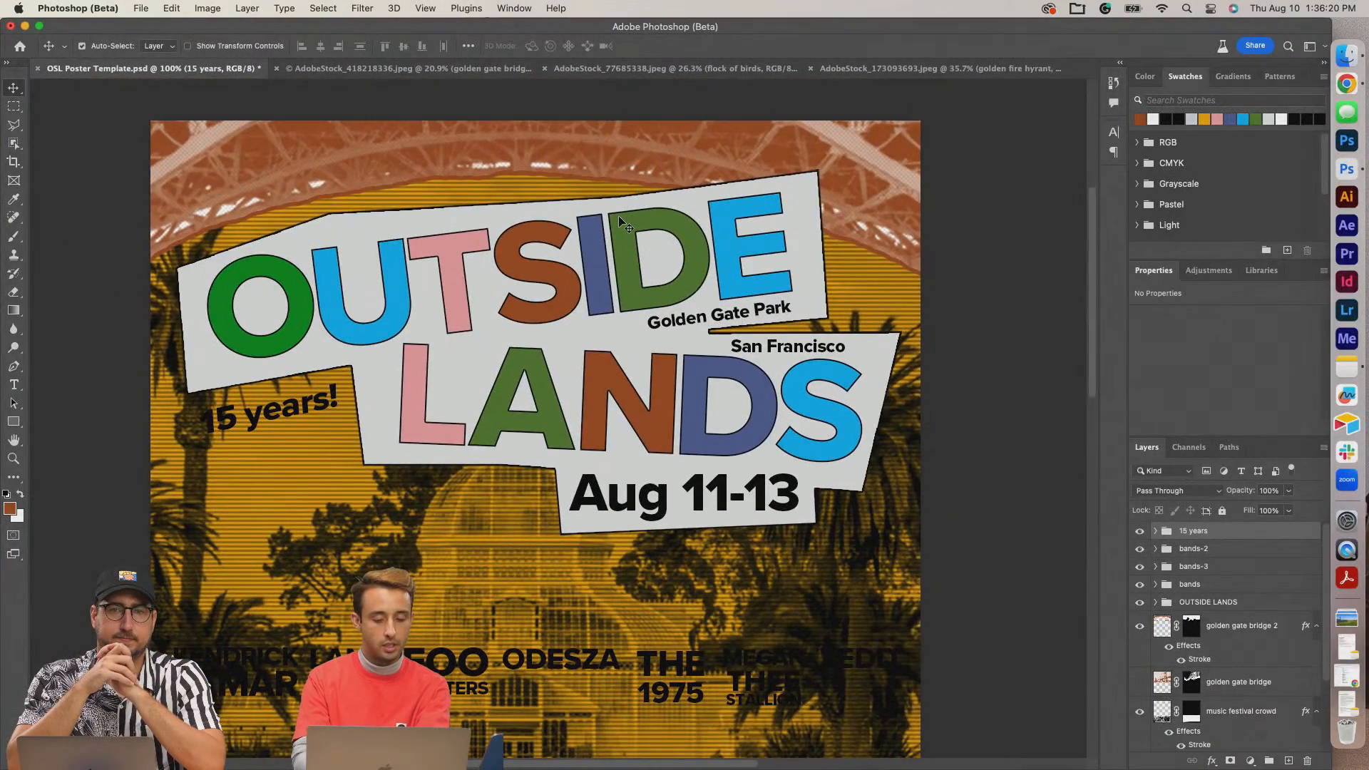
key(super+minus)
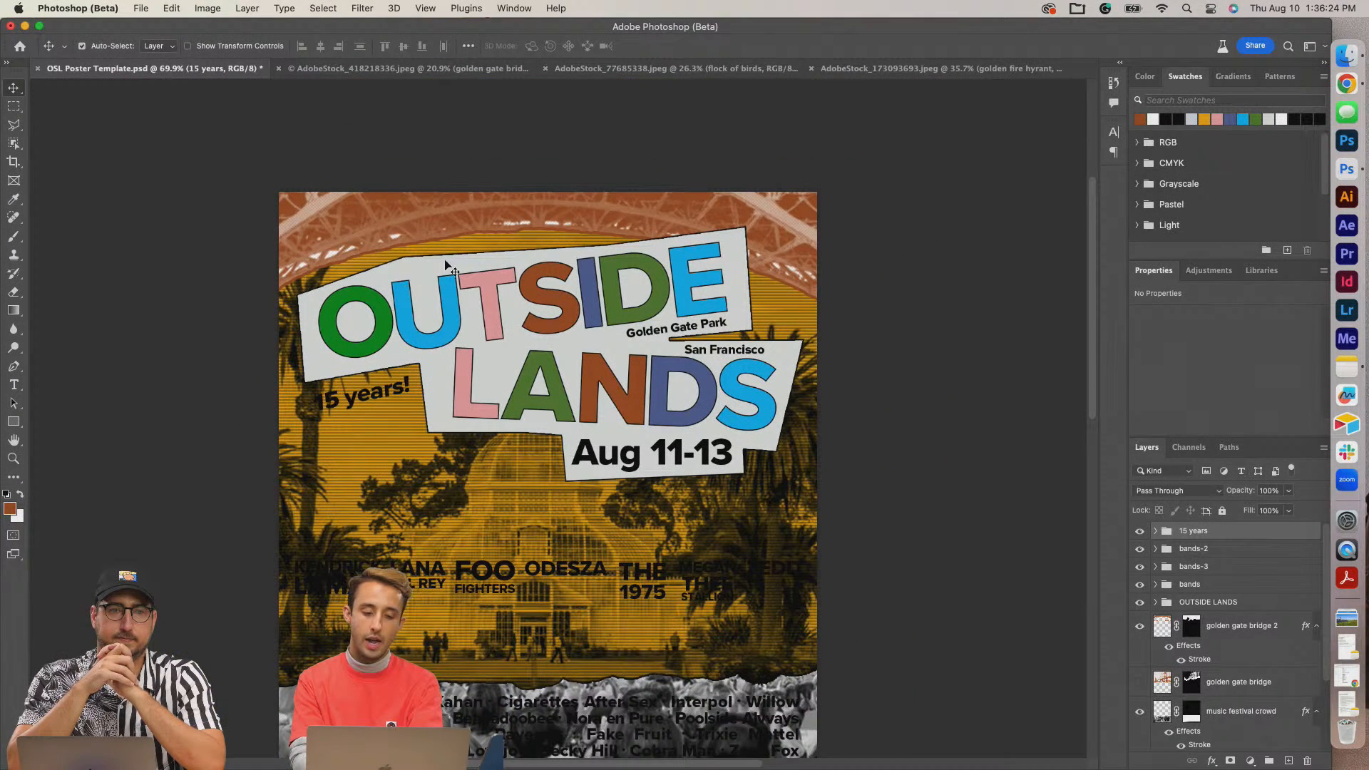
mouse_move(553, 263)
mouse_down()
mouse_move(559, 294)
mouse_move(560, 271)
mouse_up()
click(158, 46)
click(153, 33)
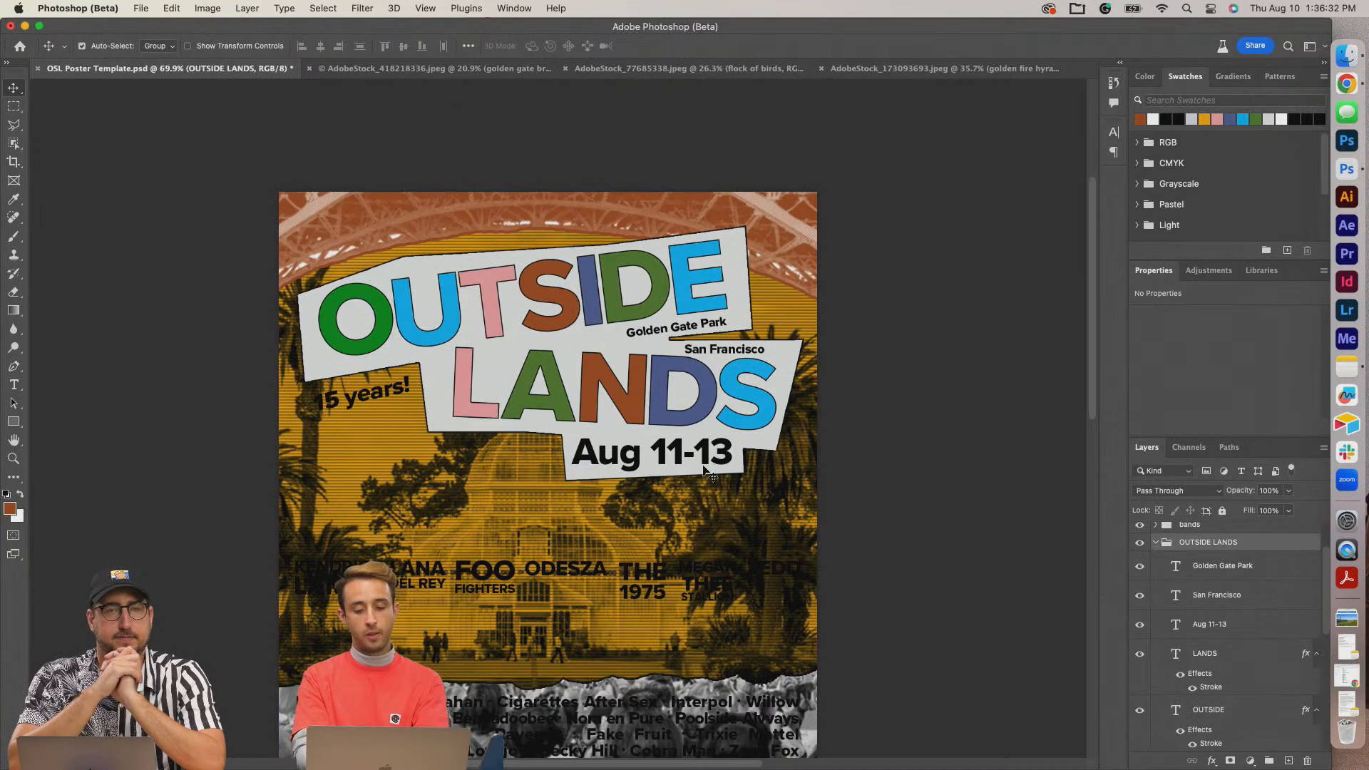
scroll(704, 469, down, 3)
scroll(704, 468, down, 2)
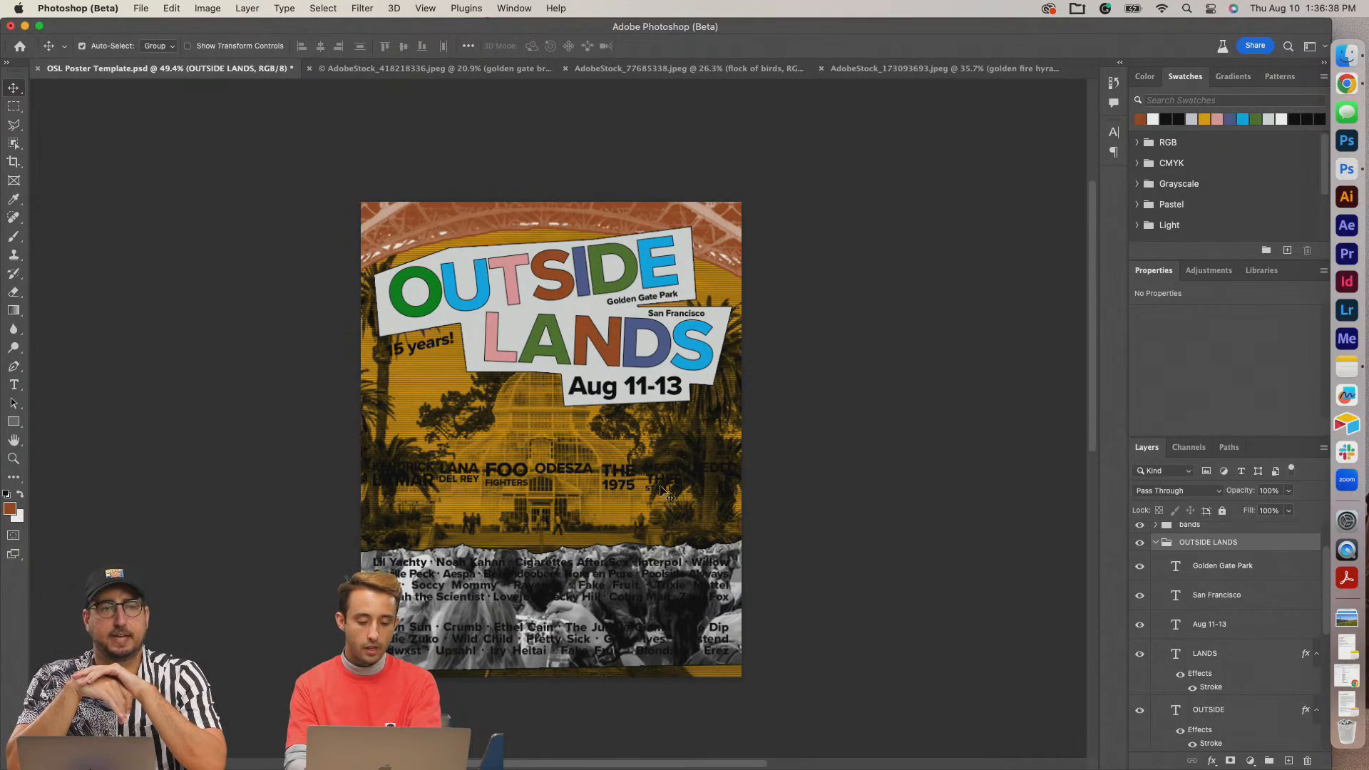
scroll(481, 470, up, 5)
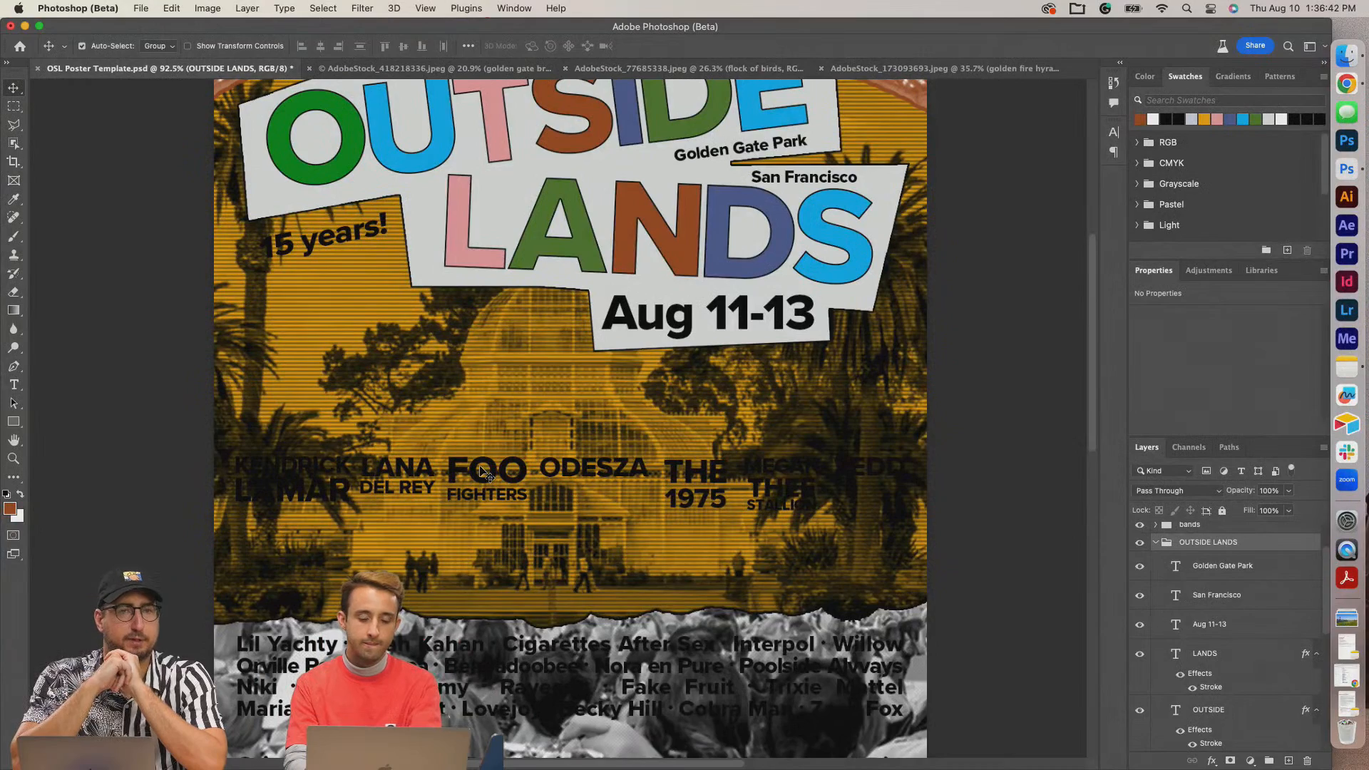
scroll(482, 471, down, 4)
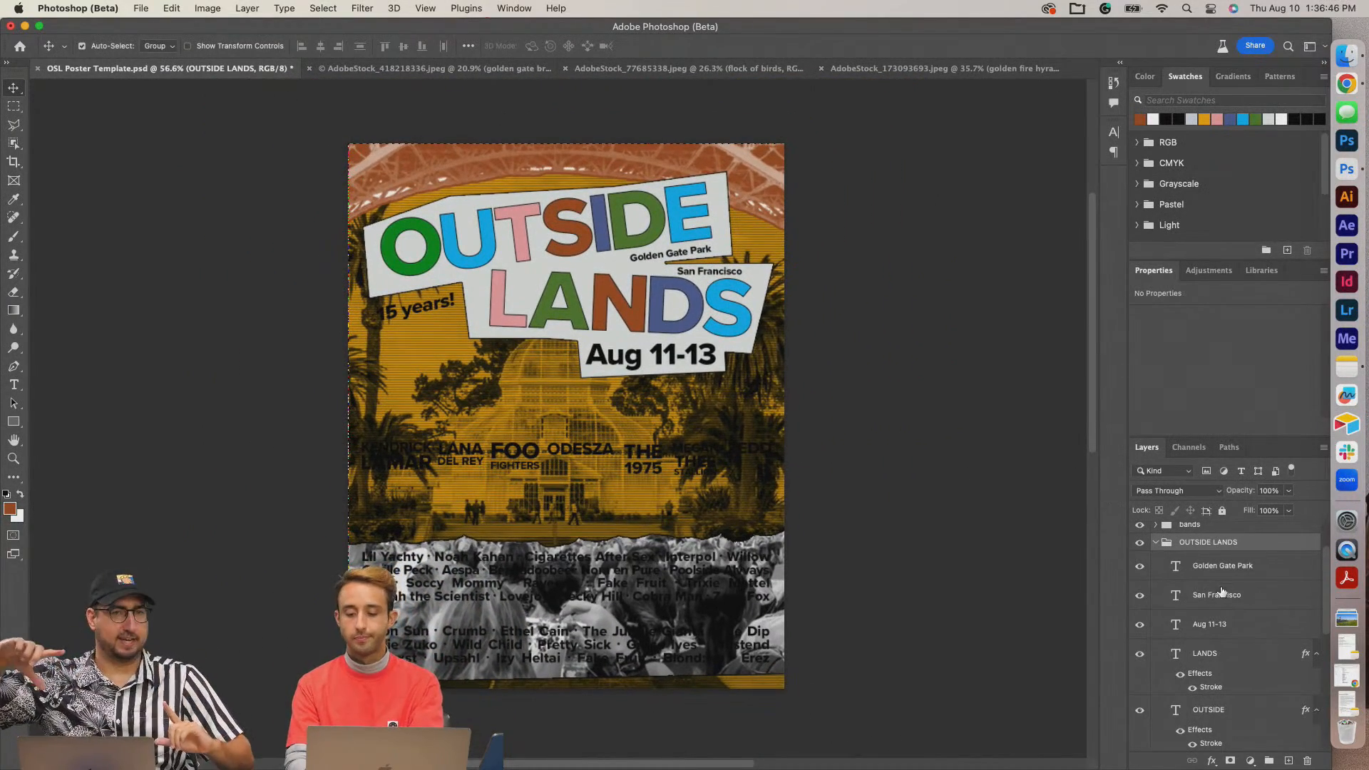
Collapse the OUTSIDE LANDS group.
click(1155, 544)
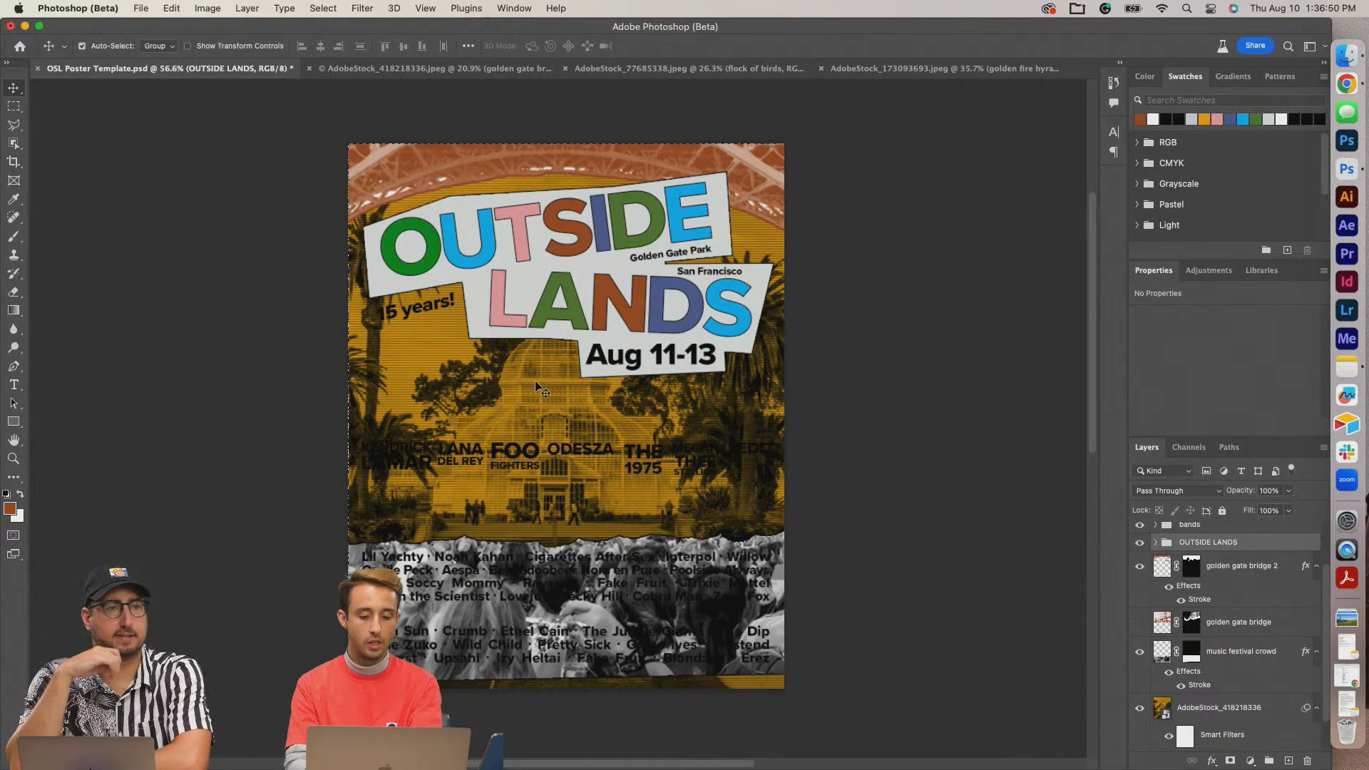
Review the generated images in the three other open documents and return to the OSL Poster Template document.
key(ctrl+Tab)
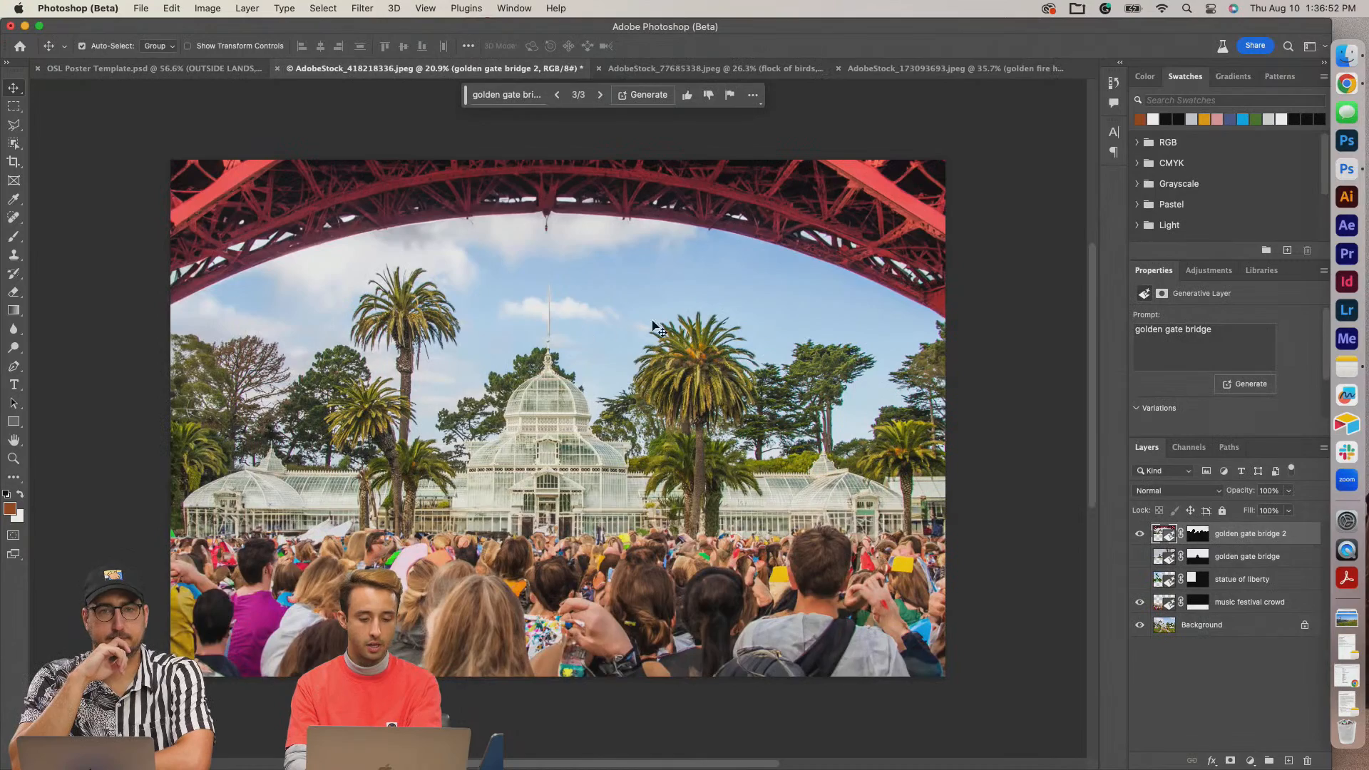
key(ctrl+Tab)
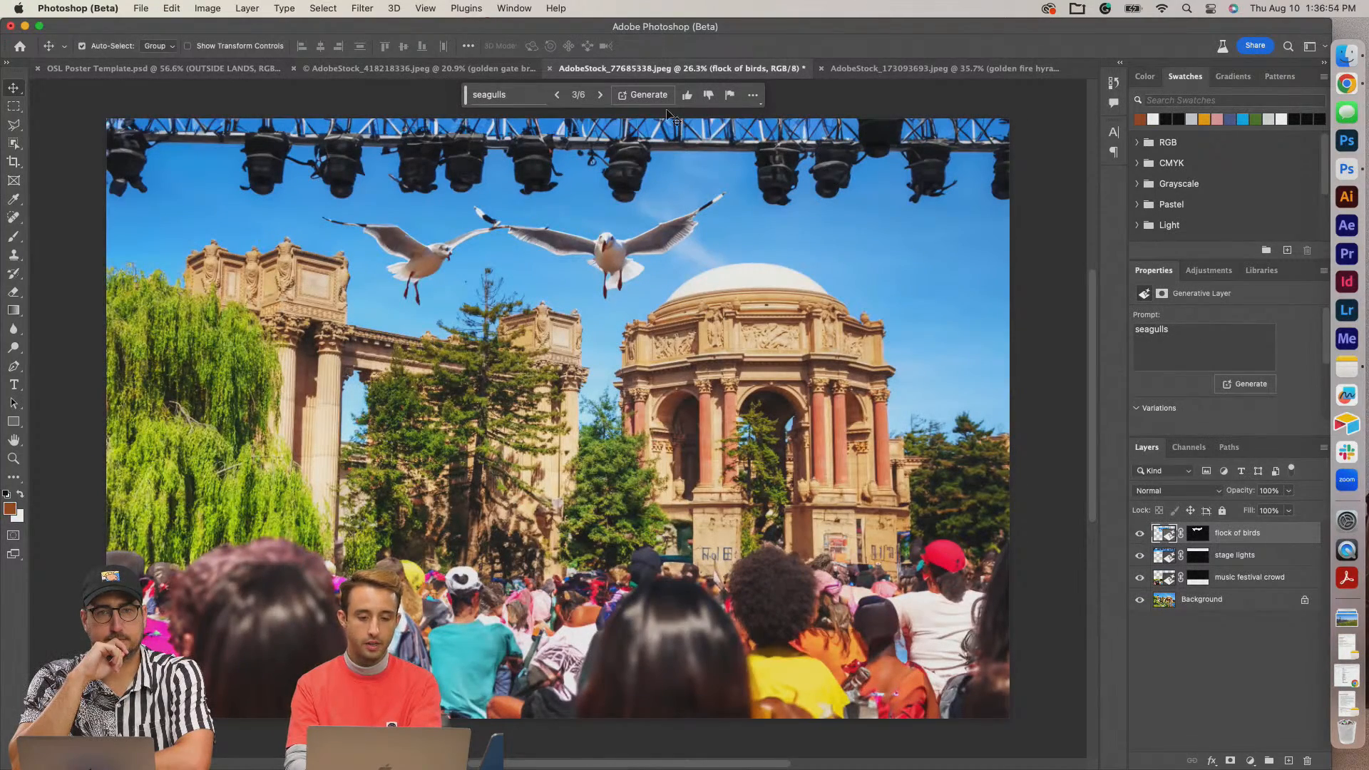
key(m)
drag(372, 111, 918, 732)
key(super+d)
click(888, 69)
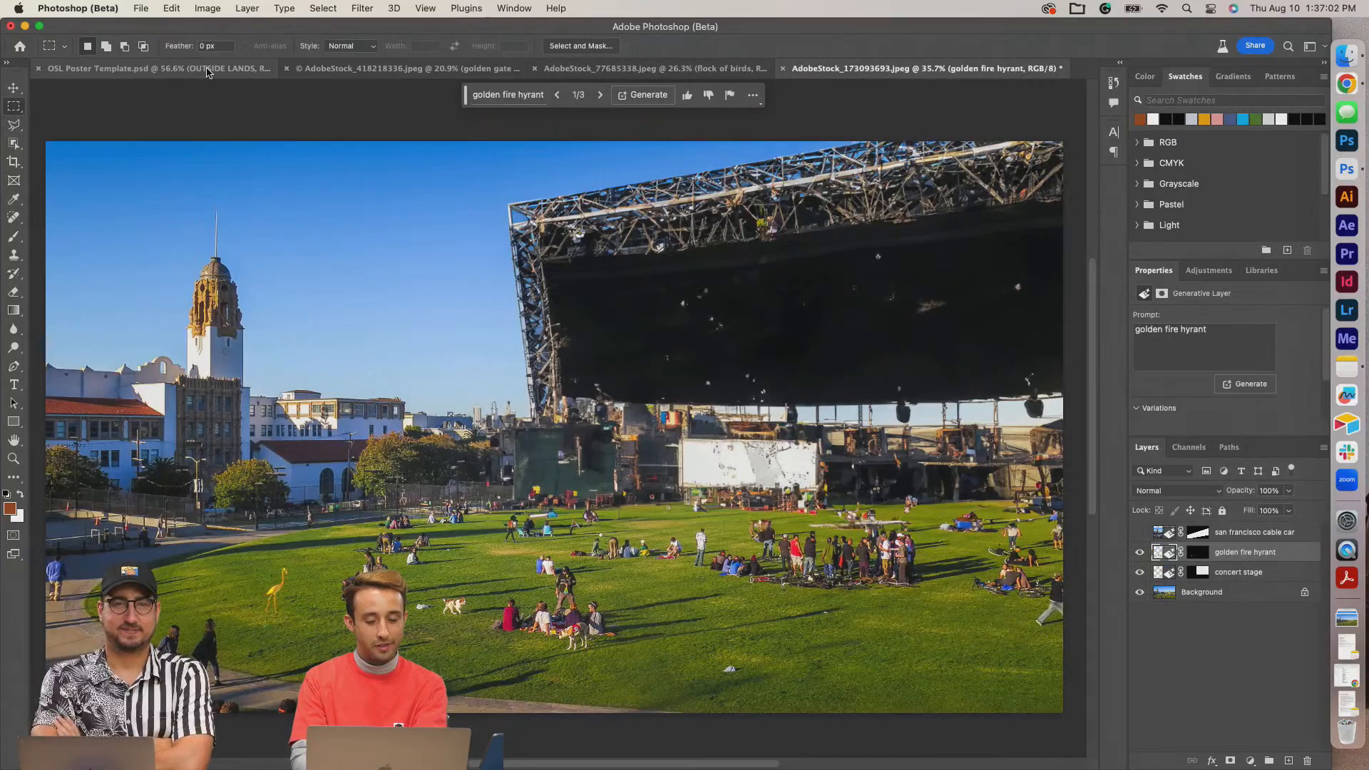
click(207, 69)
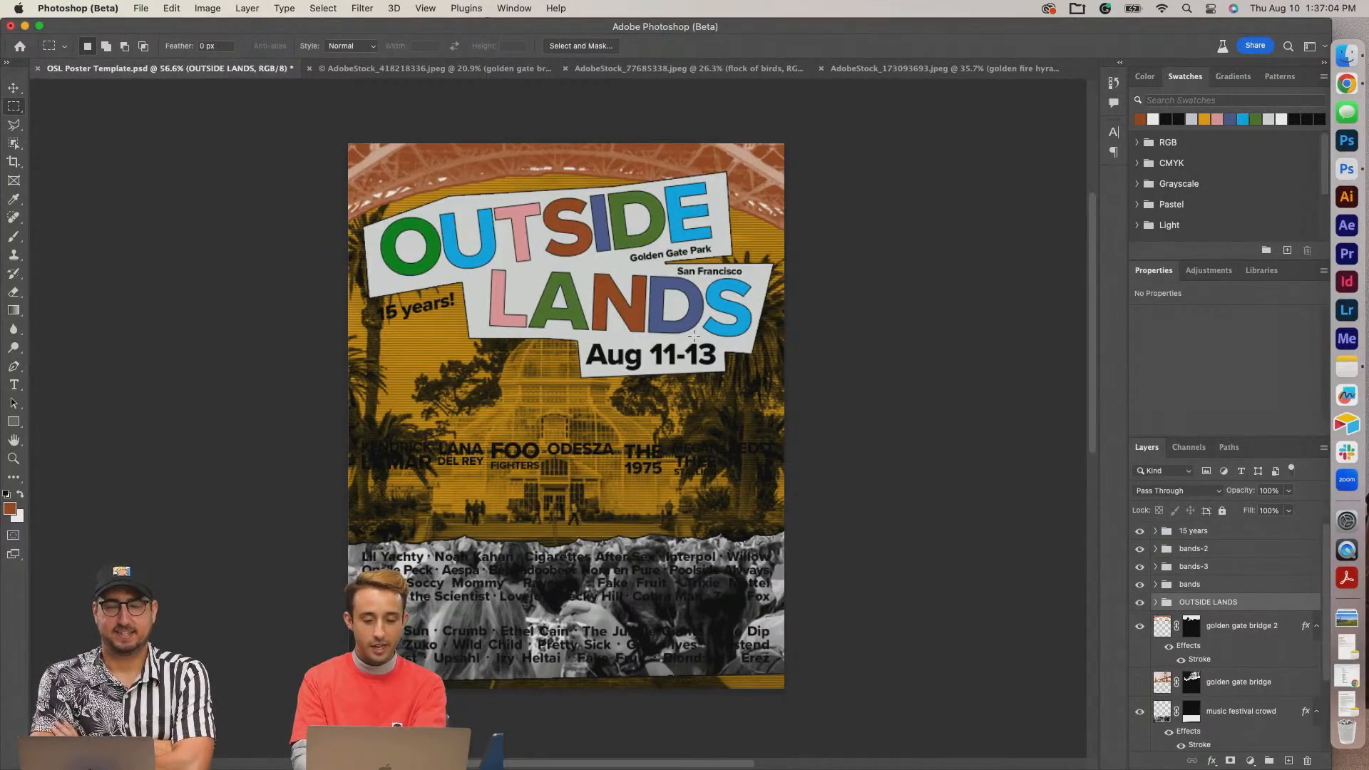
Expand the bands group and hide the AdobeStock_418218336 conservatory photo layer.
key(super+plus)
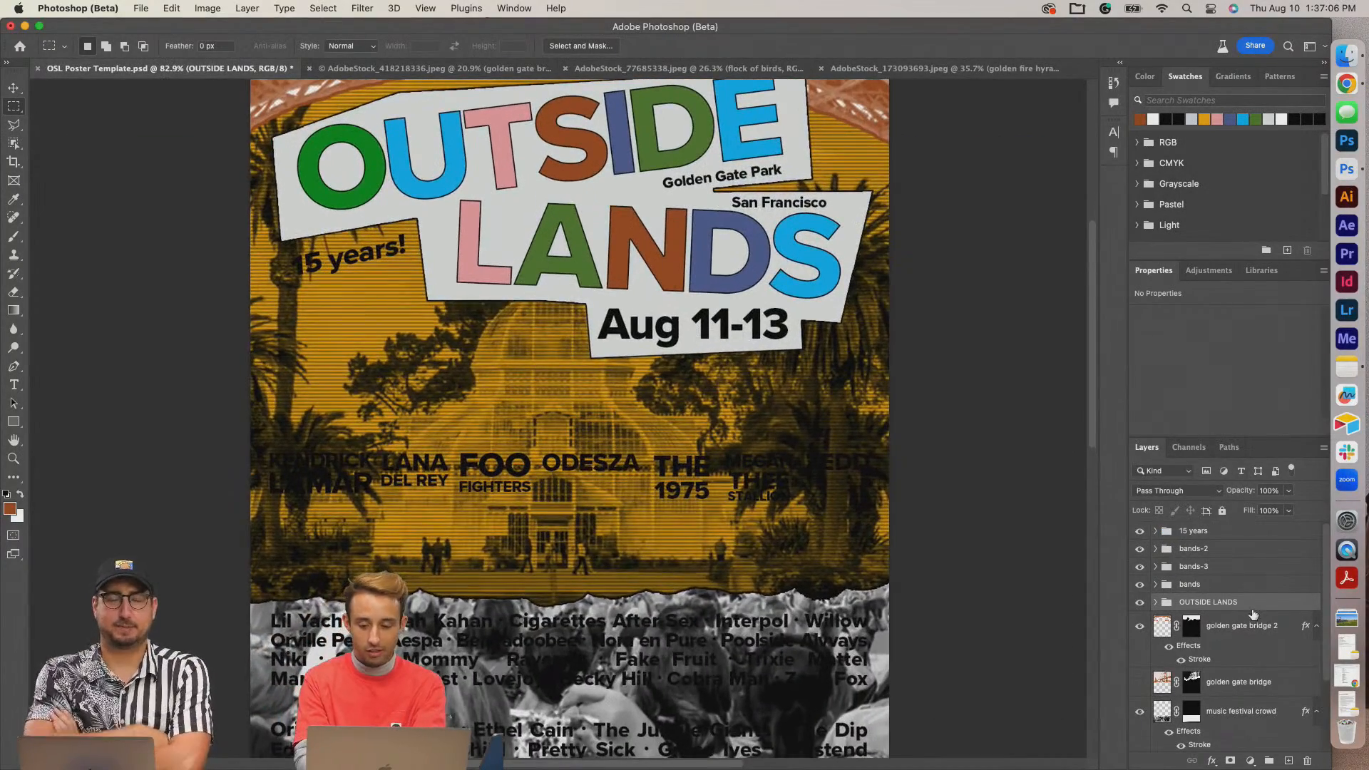
click(1156, 585)
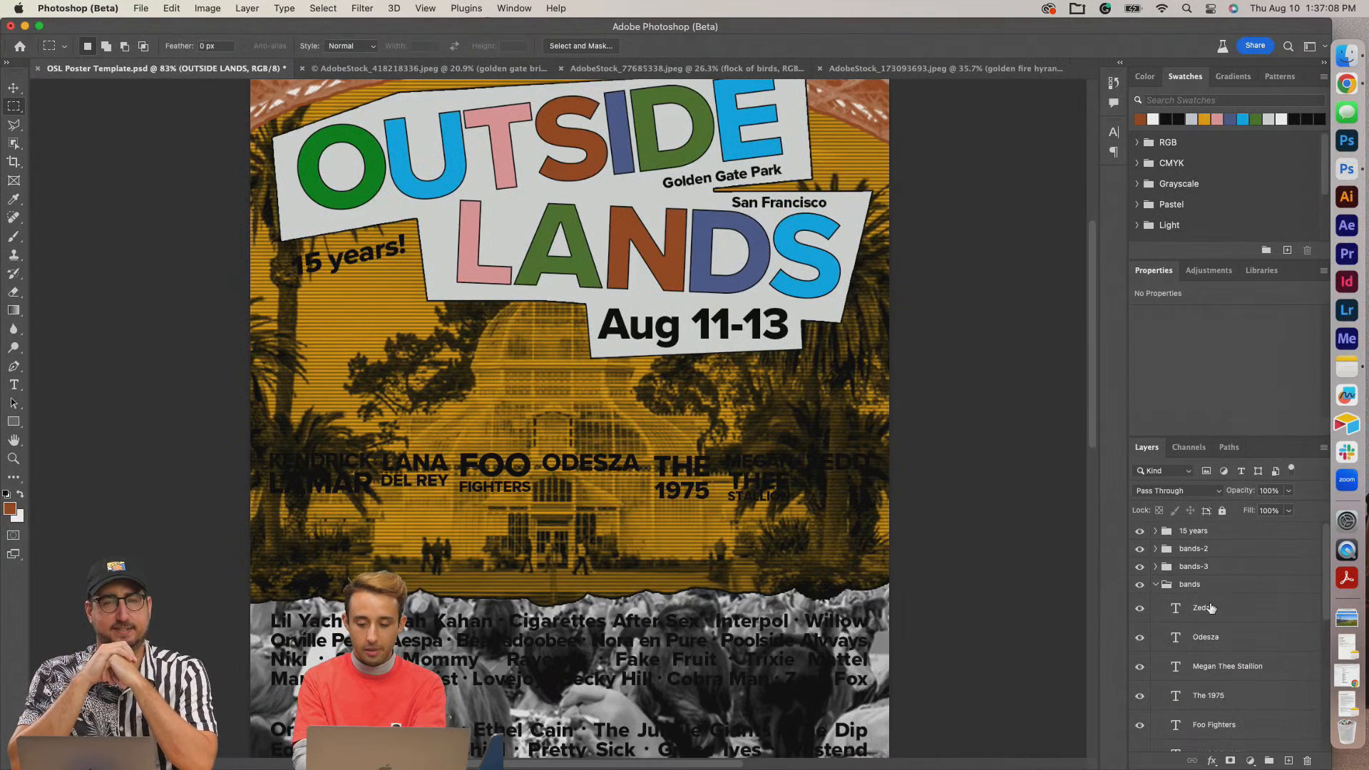
scroll(1211, 607, down, 1)
scroll(1210, 607, down, 10)
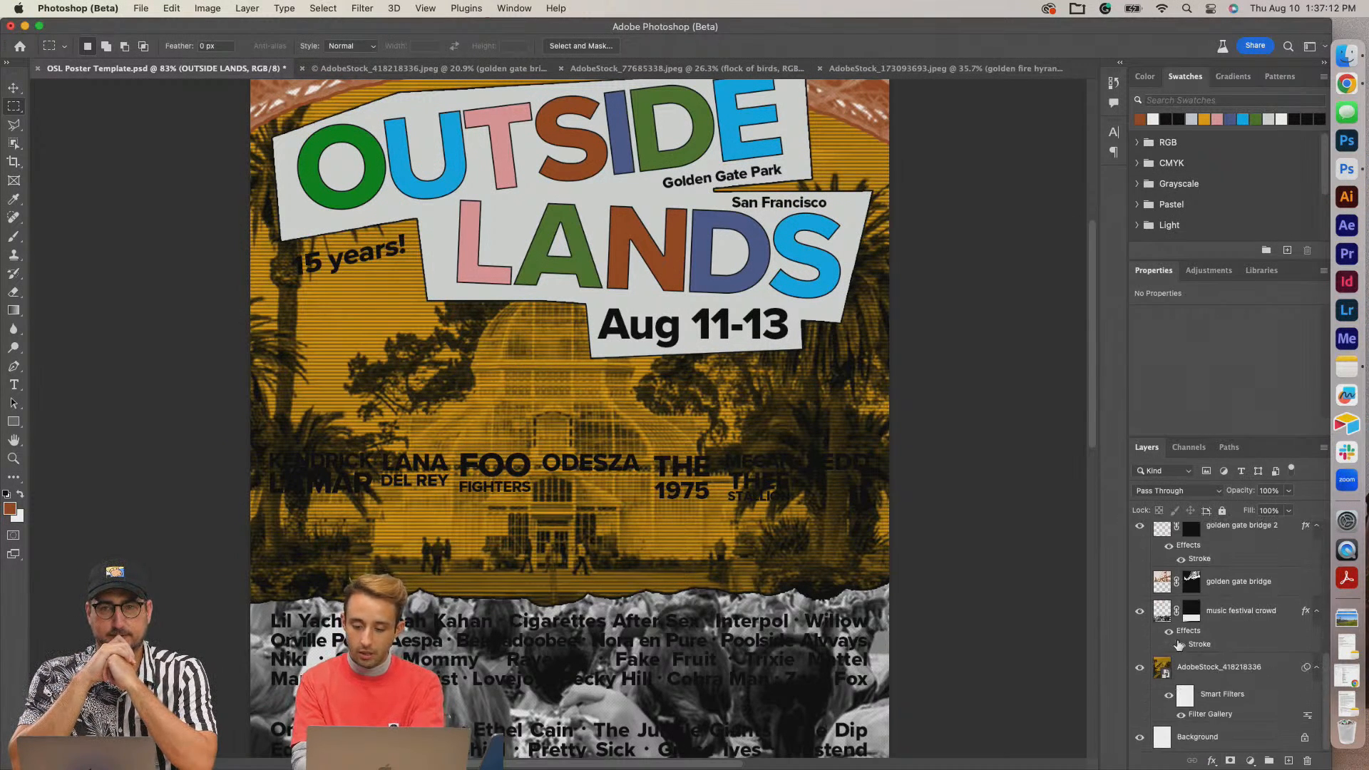
click(1141, 667)
Set the Move tool's Auto-Select to Layer so individual band names can be moved.
key(v)
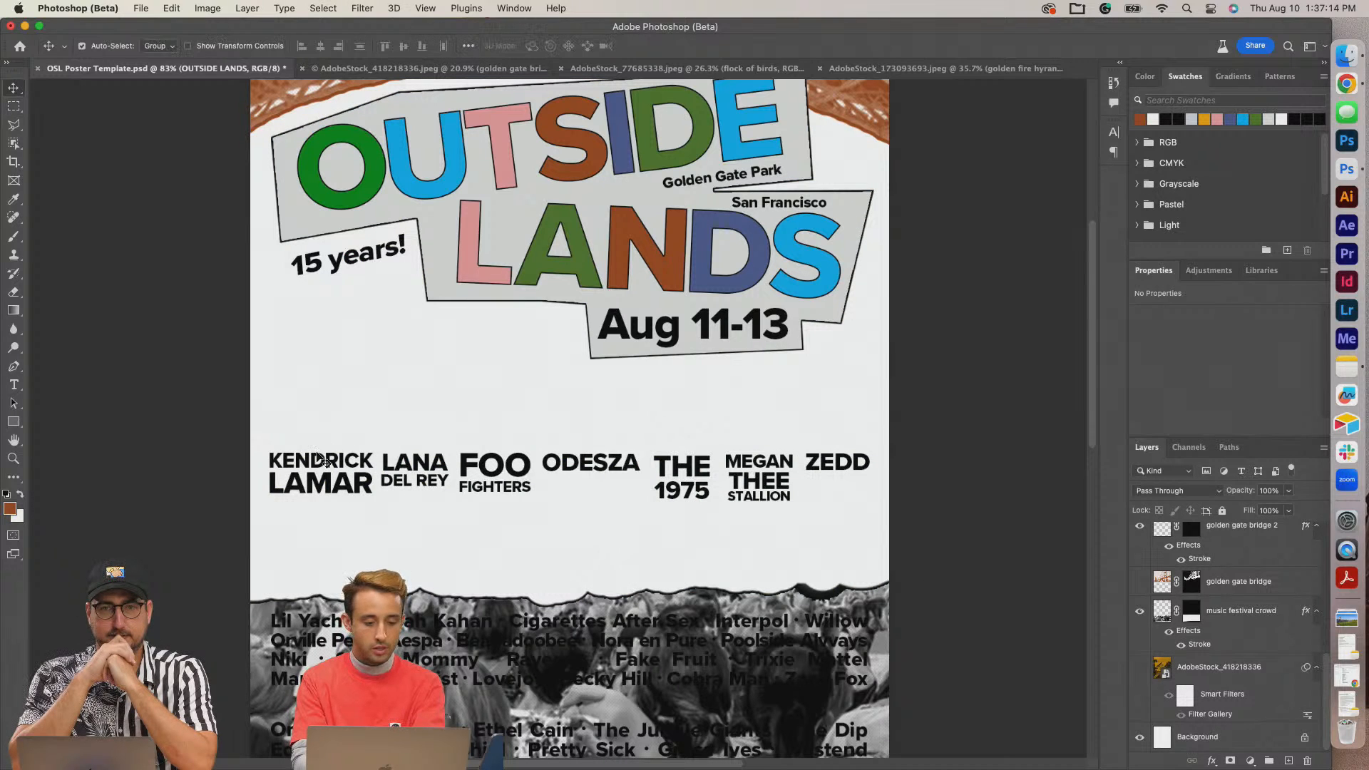
drag(329, 493, 329, 485)
click(169, 47)
click(154, 61)
Move KENDRICK LAMAR up from the headliner row and rotate it about 10.6° counter-clockwise.
drag(341, 485, 402, 450)
scroll(405, 448, up, 4)
click(288, 426)
key(super+t)
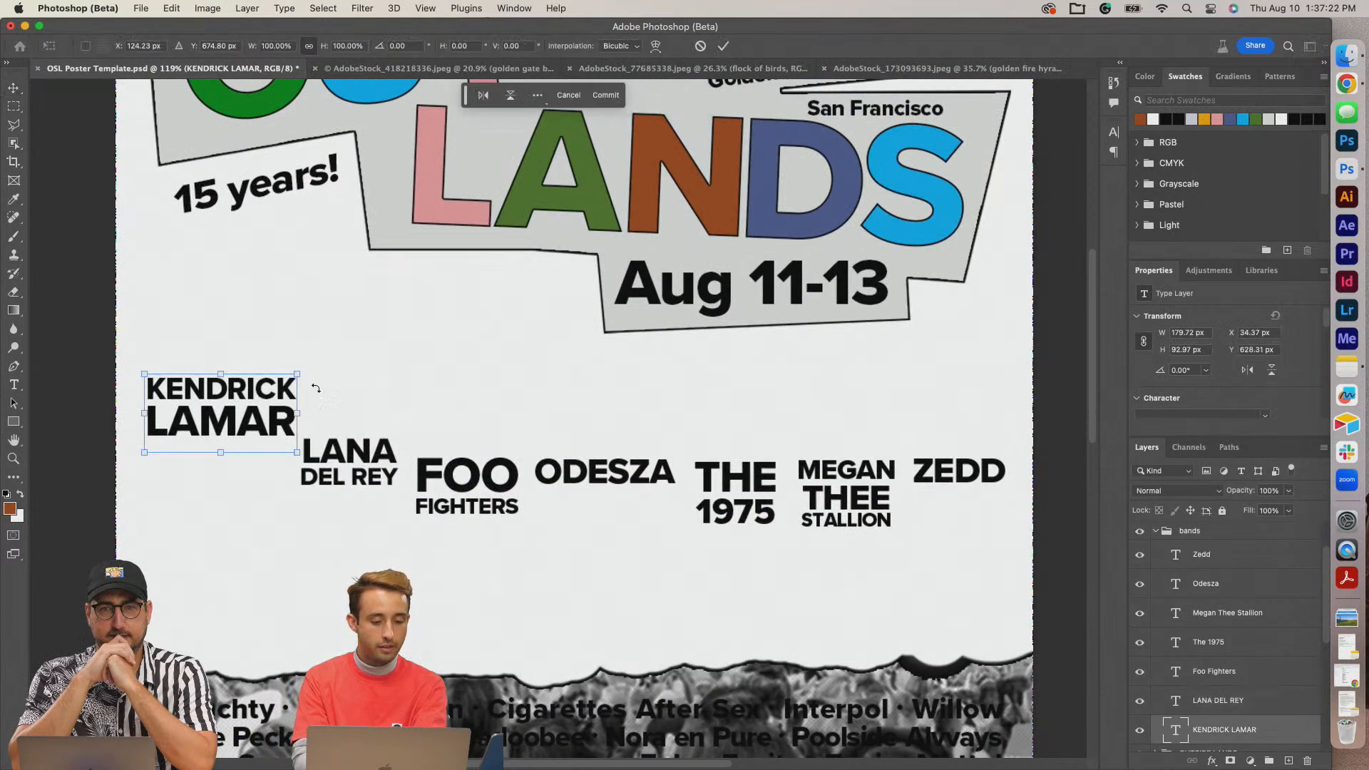
drag(315, 368, 328, 331)
key(Return)
Move LANA DEL REY below and slightly right of KENDRICK LAMAR and rotate it about 2.4° counter-clockwise.
drag(317, 456, 260, 467)
key(super+t)
mouse_move(380, 411)
mouse_down()
mouse_move(354, 429)
mouse_move(385, 420)
mouse_up()
key(Return)
drag(320, 471, 327, 466)
Move FOO FIGHTERS up beside KENDRICK LAMAR and rotate it about 6° clockwise.
drag(450, 482, 377, 379)
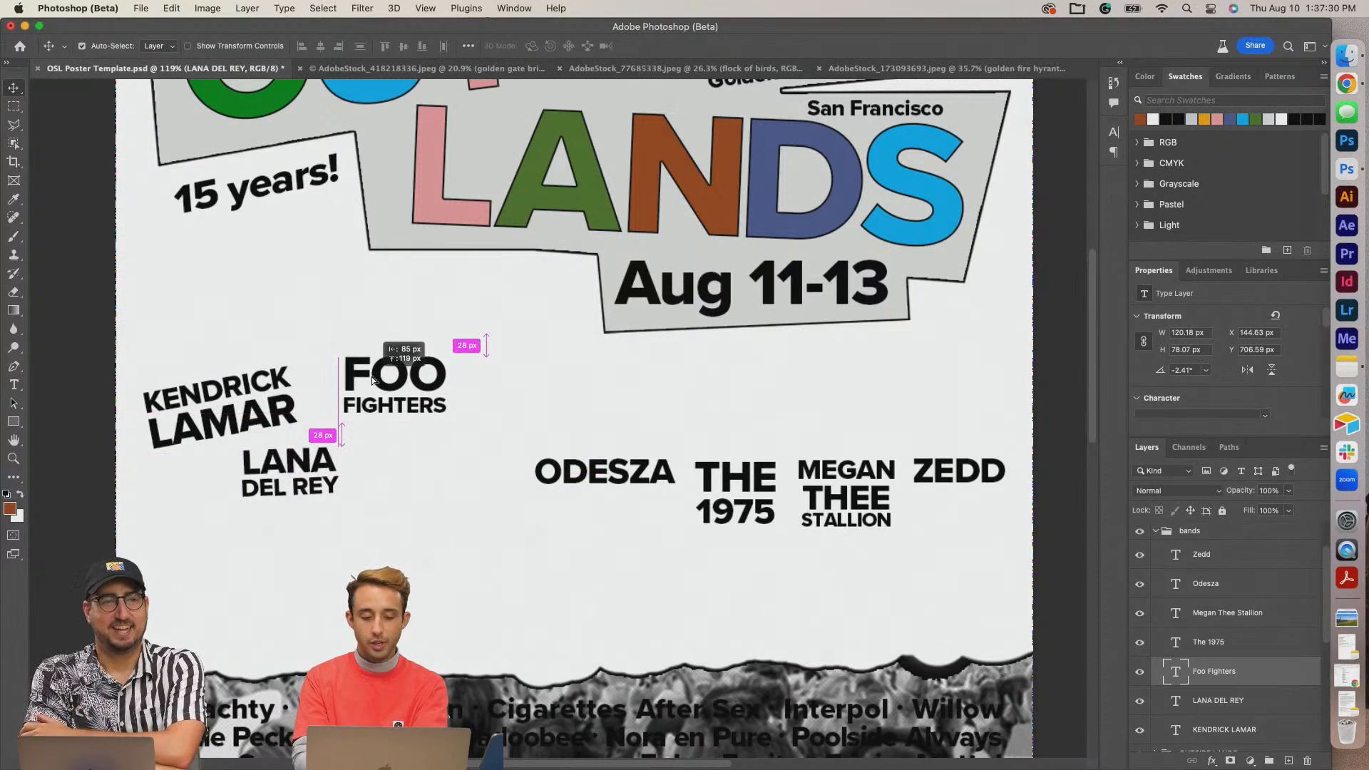
key(super+t)
drag(464, 343, 495, 334)
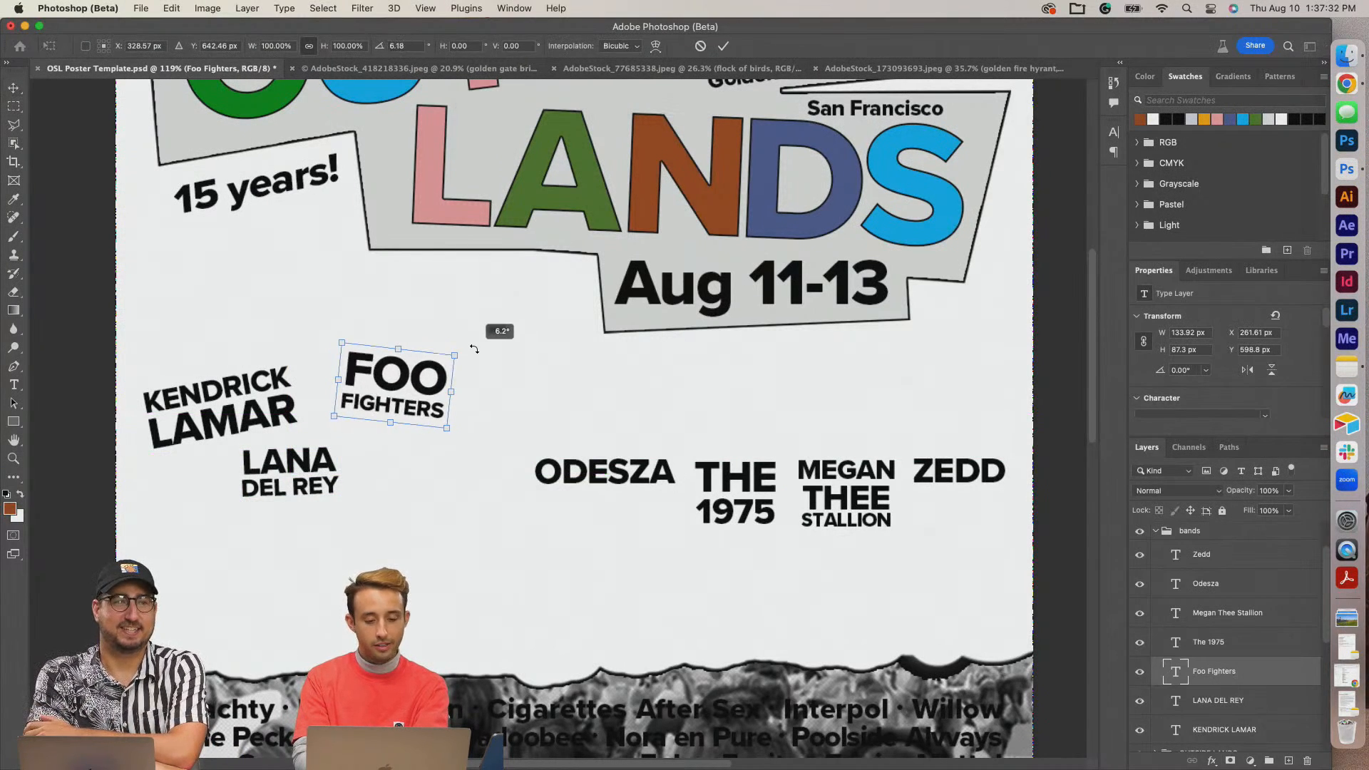
key(Return)
drag(403, 388, 390, 388)
Move ODESZA beside LANA DEL REY, below FOO FIGHTERS, and tilt it slightly counter-clockwise.
drag(584, 474, 446, 467)
key(super+t)
drag(554, 441, 486, 458)
key(Return)
Place THE 1975 beside FOO FIGHTERS and MEGAN THEE STALLION beside ODESZA, tilting the latter slightly clockwise.
drag(754, 487, 526, 360)
drag(849, 501, 591, 466)
drag(666, 415, 619, 455)
key(Return)
Move ZEDD beside THE 1975, above MEGAN THEE STALLION, and tilt it slightly counter-clockwise.
drag(966, 471, 654, 389)
key(ctrl+t)
key(Return)
Set Auto-Select back to Group and nudge the whole bands group slightly right and down.
click(158, 45)
click(158, 33)
mouse_move(225, 426)
mouse_down()
mouse_move(253, 428)
mouse_move(238, 432)
mouse_up()
Create a new layer inside the bands group, directly beneath the KENDRICK LAMAR text layer.
scroll(782, 483, down, 3)
scroll(782, 482, down, 3)
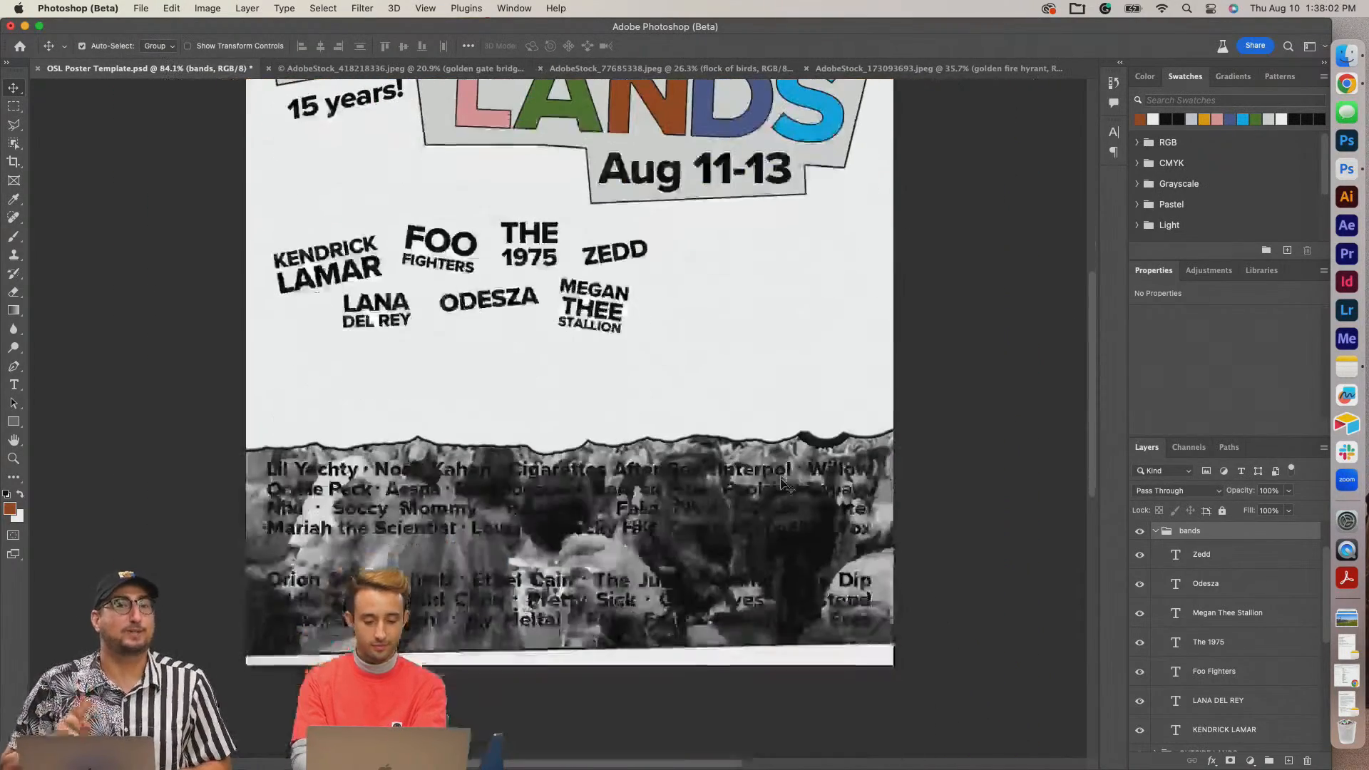
scroll(781, 484, up, 3)
key(super+plus)
drag(417, 340, 479, 415)
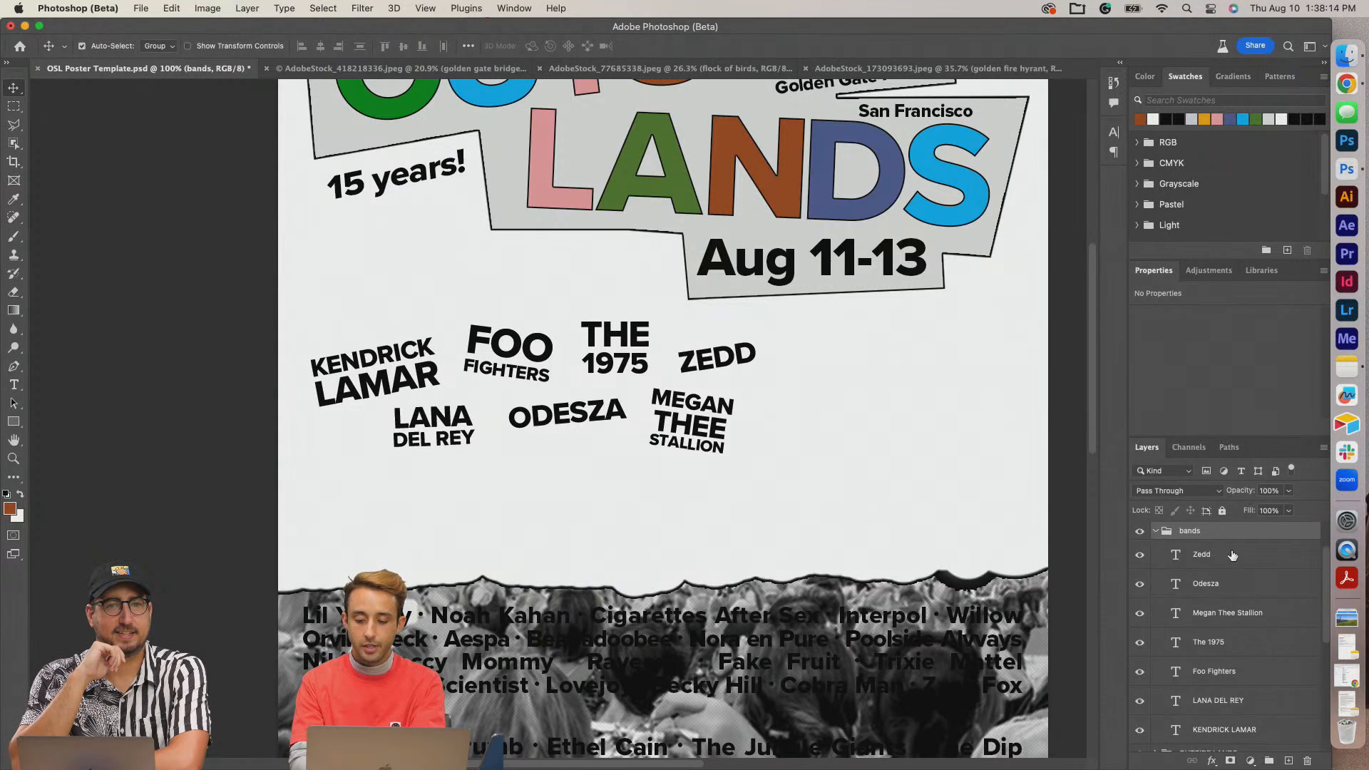
scroll(1233, 554, down, 5)
click(1232, 596)
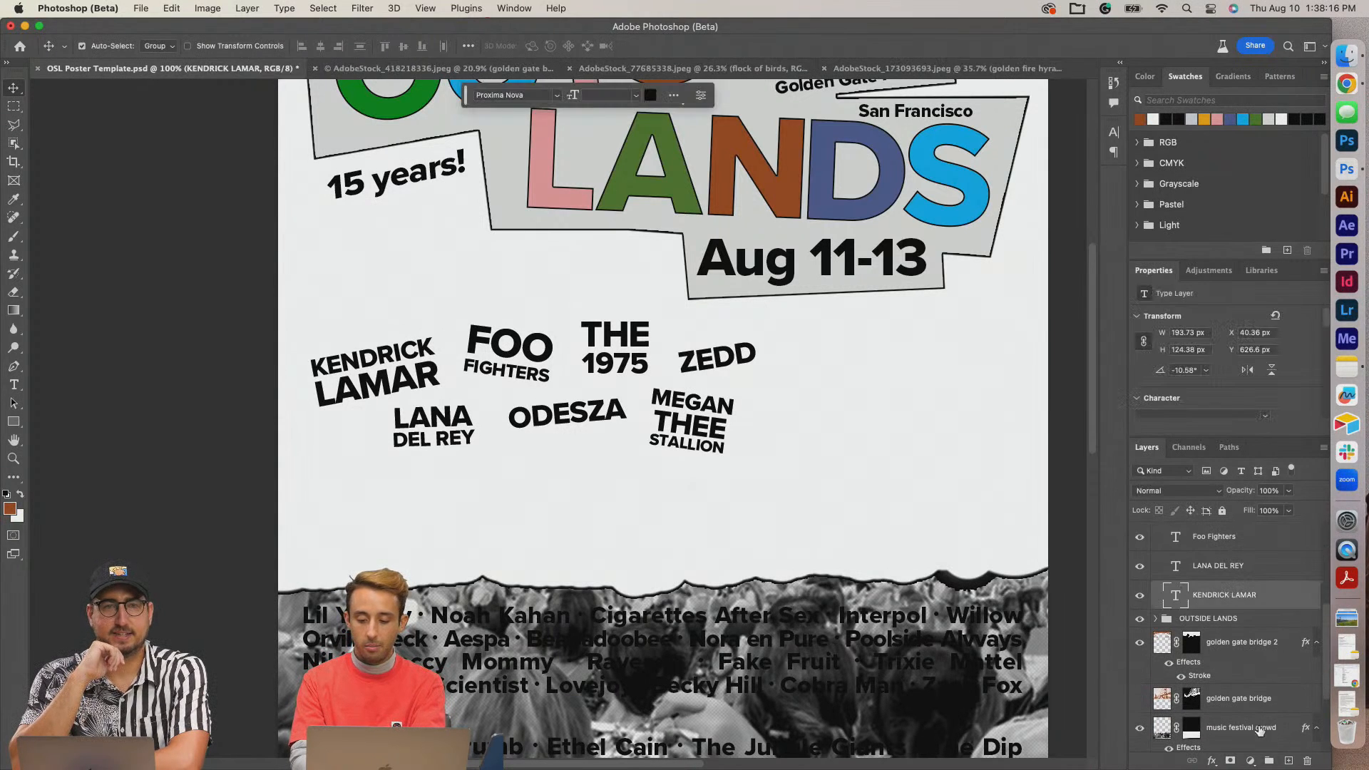
click(1287, 759)
drag(1214, 595, 1210, 632)
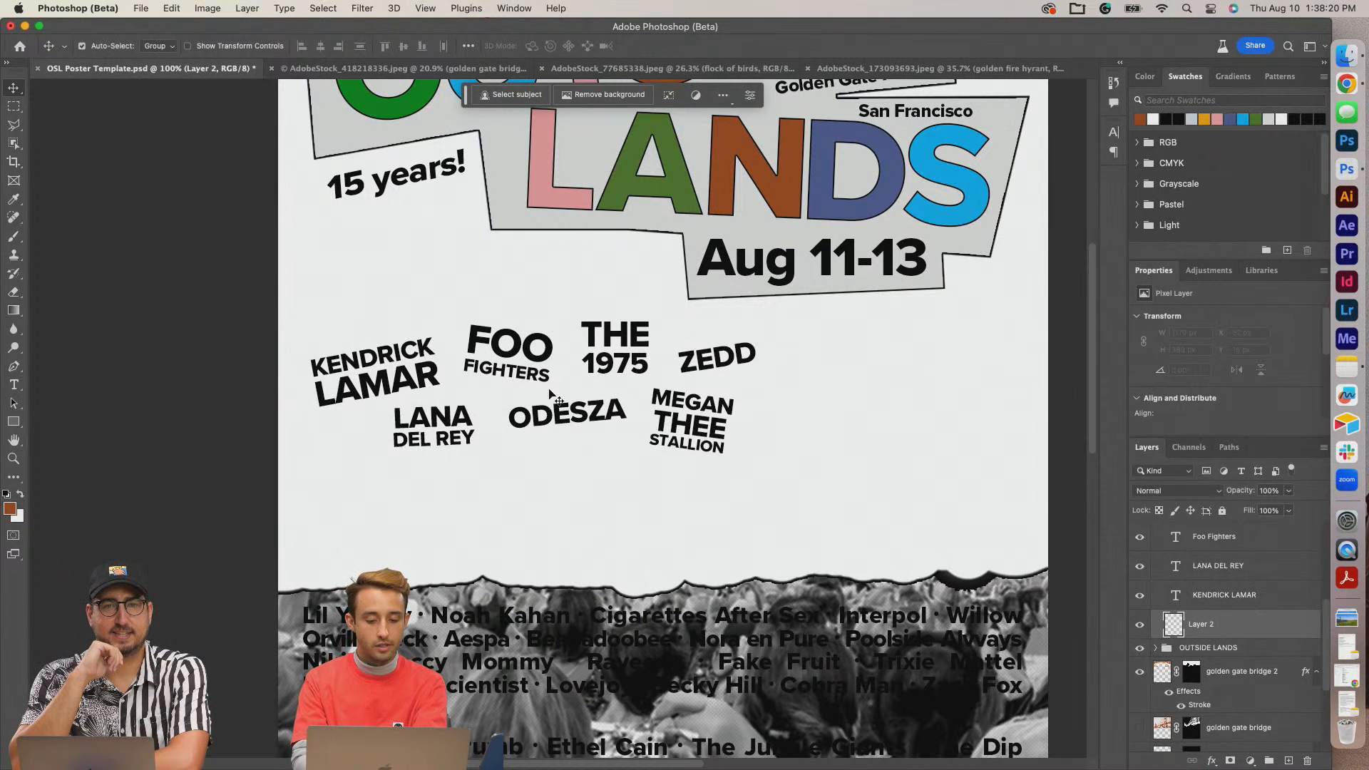
Trace an angular Polygonal Lasso selection, about 671 × 225 px, loosely around all seven headliner names.
scroll(558, 378, up, 3)
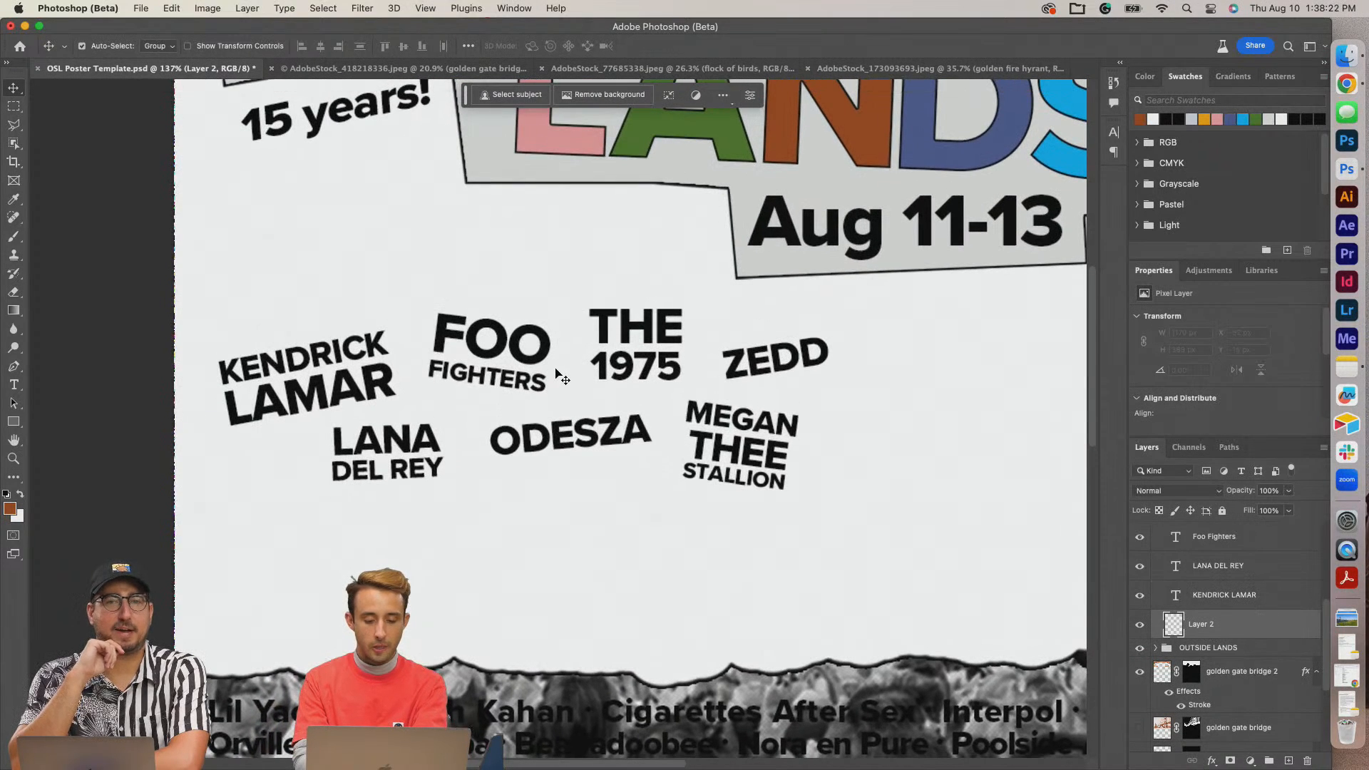
key(l)
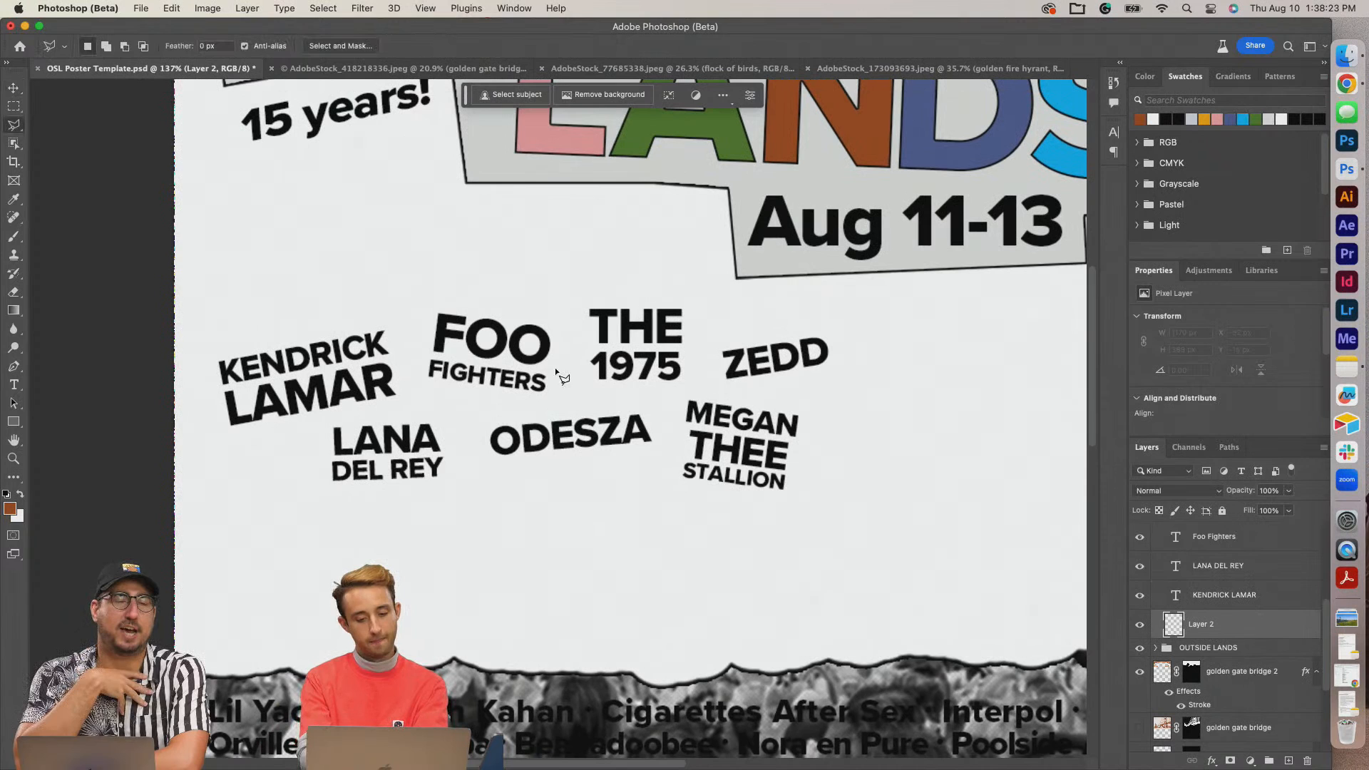
click(198, 348)
click(339, 319)
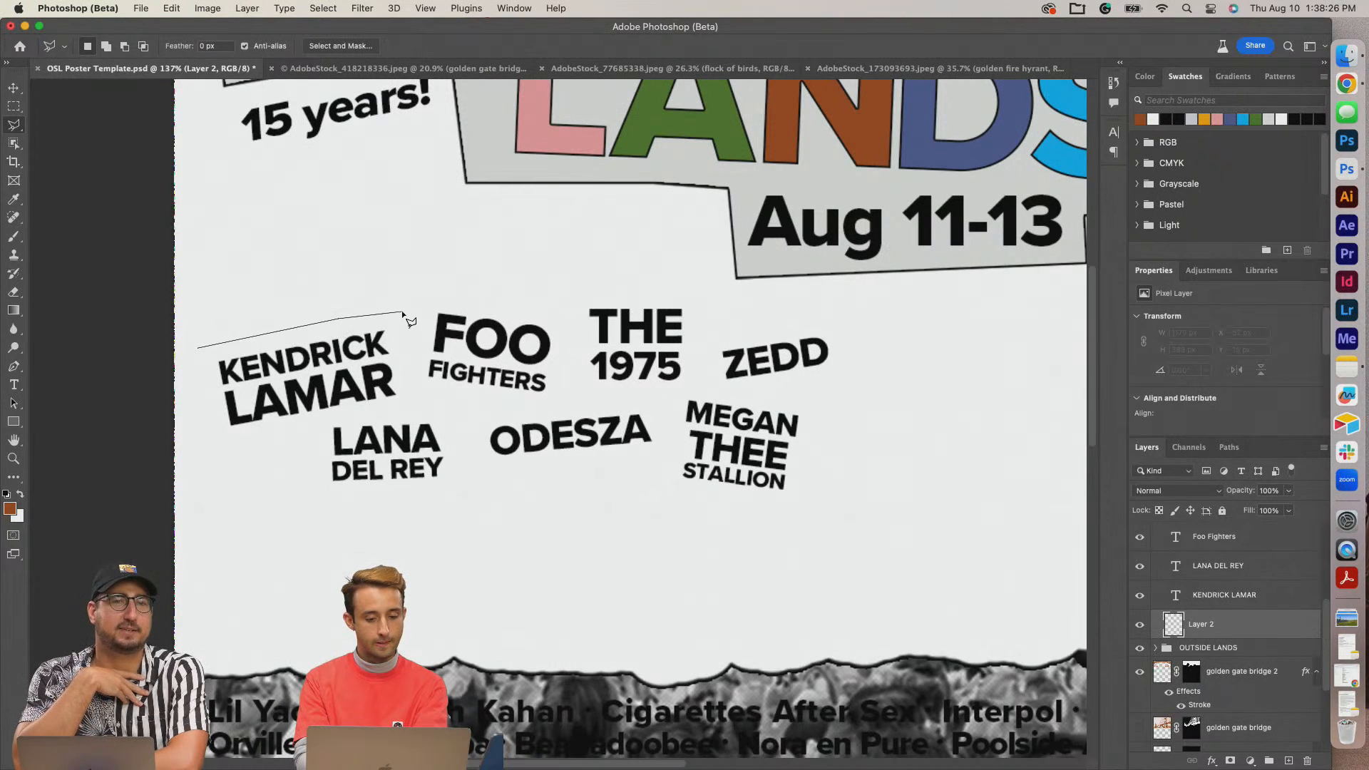
click(408, 318)
click(430, 295)
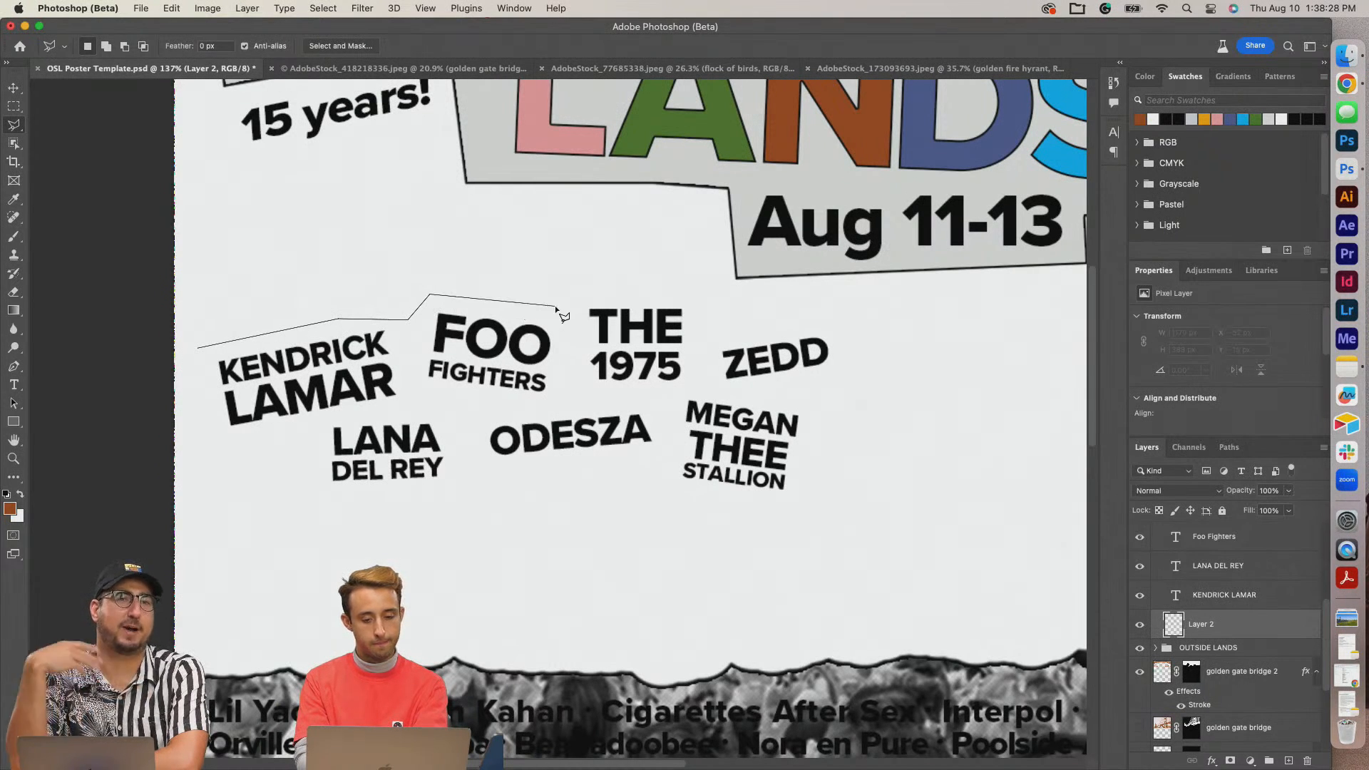
click(571, 315)
click(585, 294)
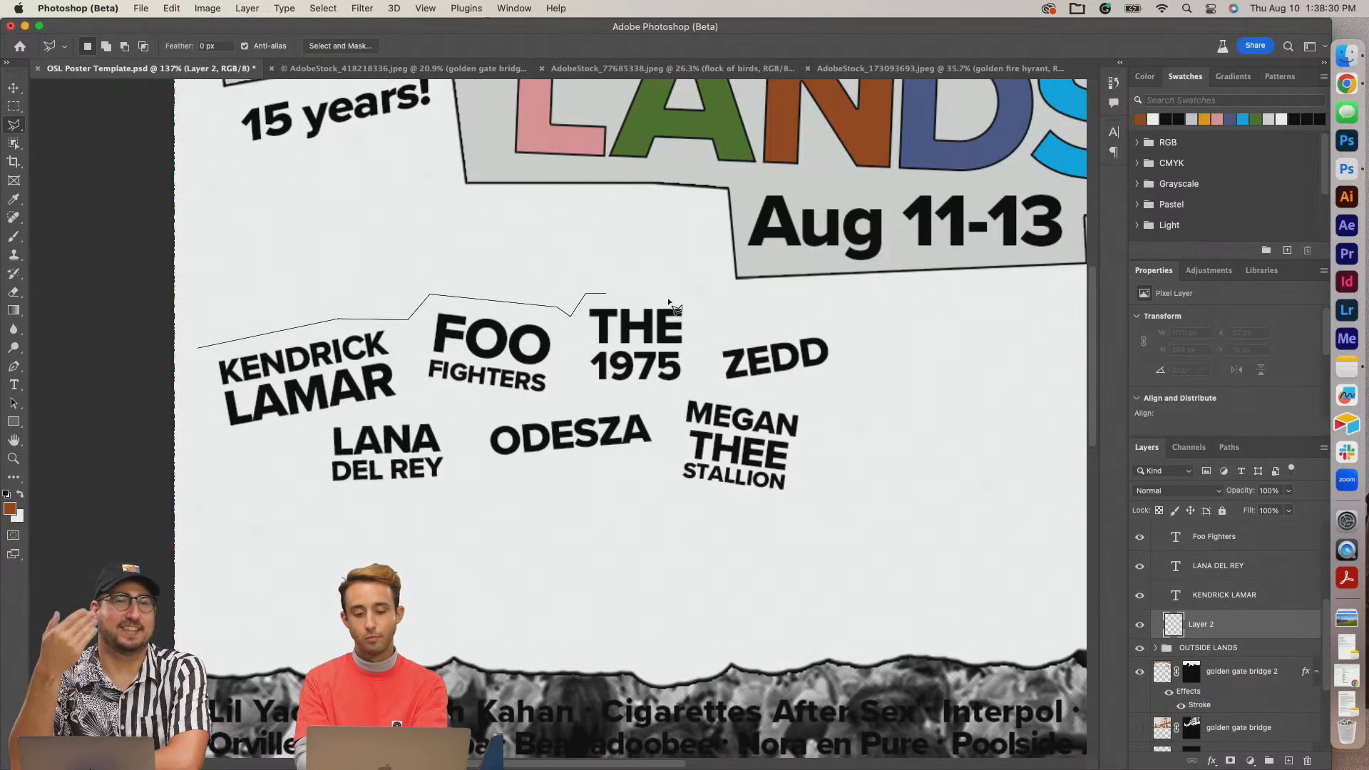
click(725, 298)
click(728, 331)
click(852, 320)
click(825, 400)
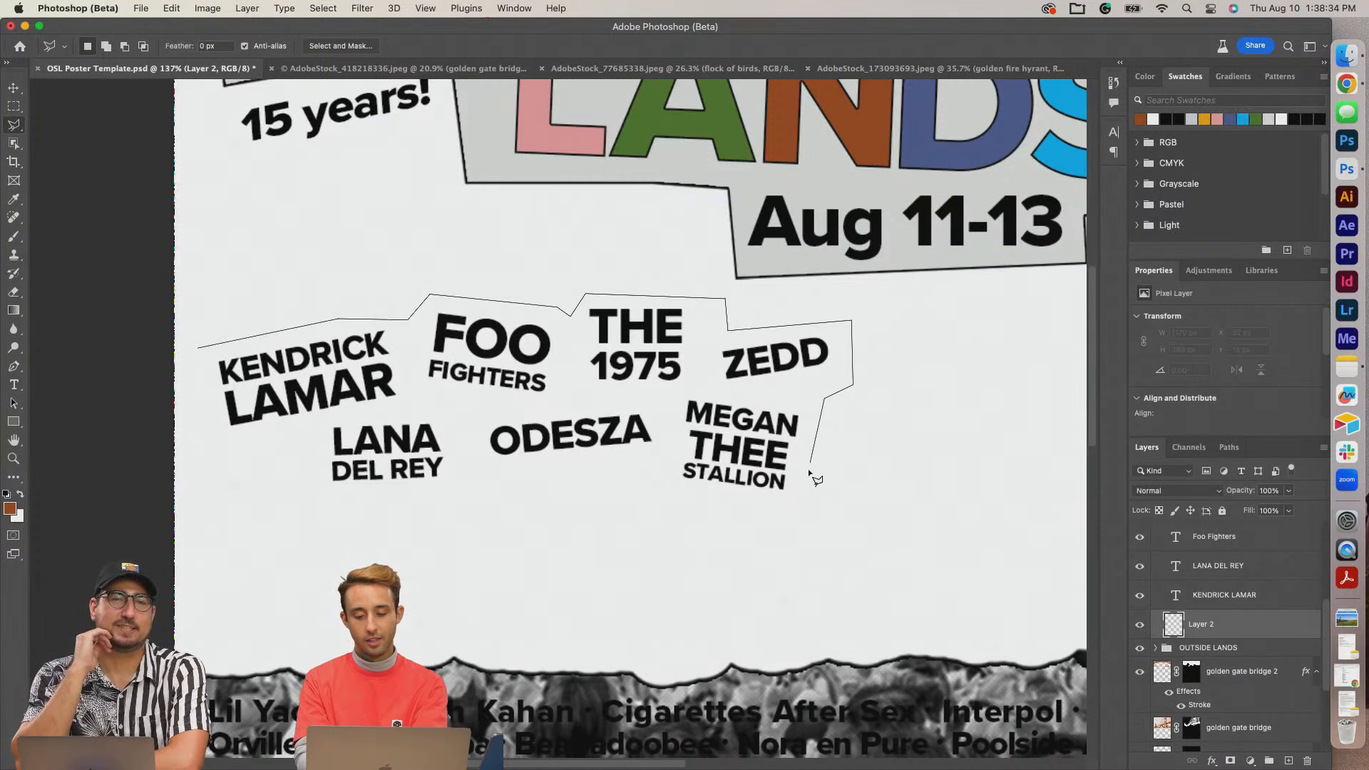
click(800, 512)
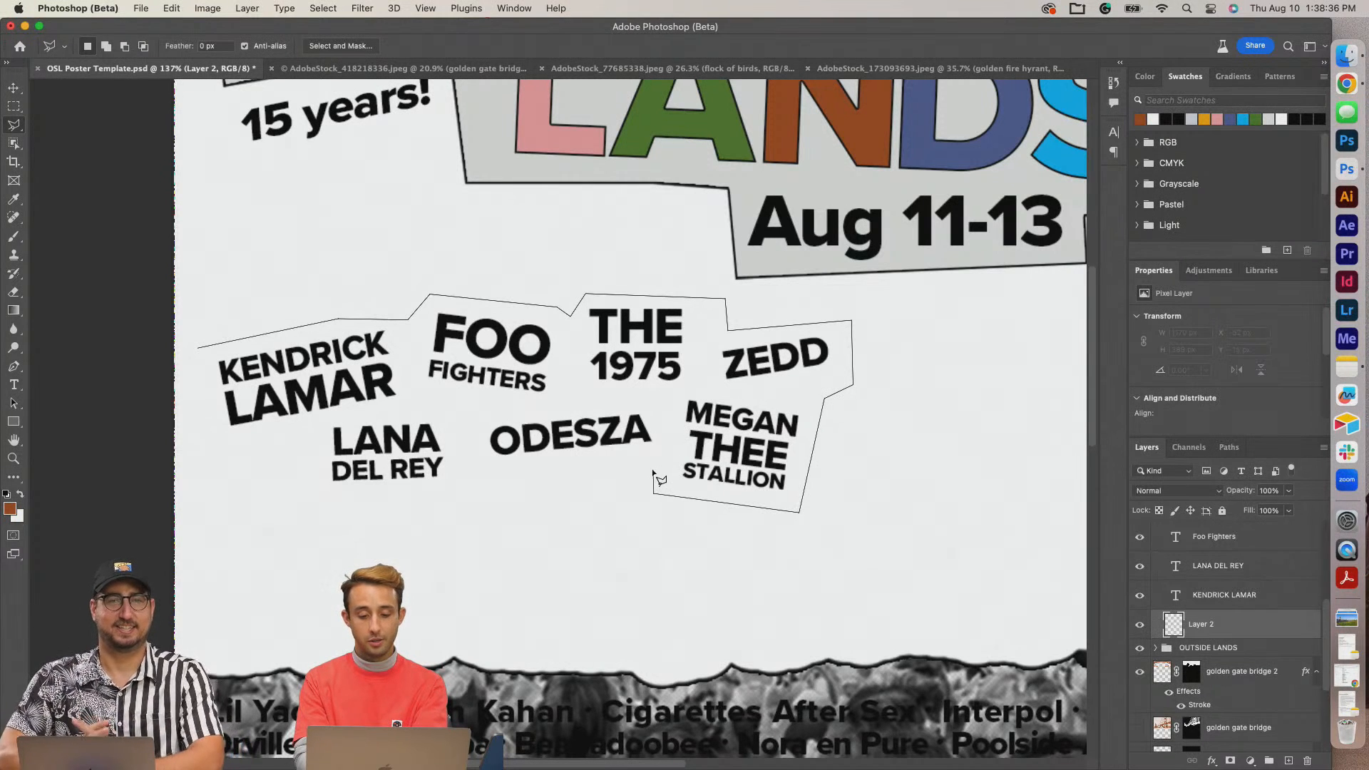
click(653, 469)
click(470, 470)
click(463, 492)
click(307, 448)
click(212, 453)
click(199, 350)
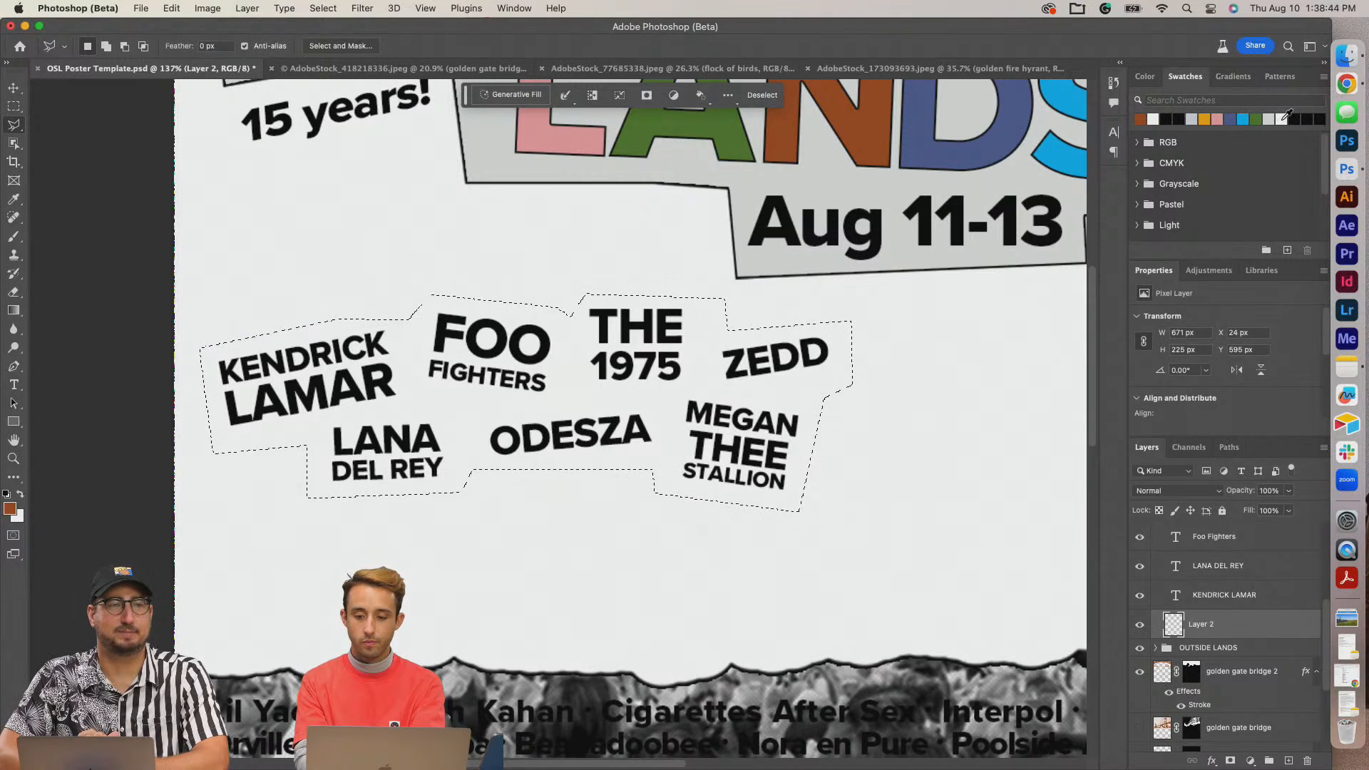
Fill the selection on the new layer with the light grey-blue swatch.
click(1192, 119)
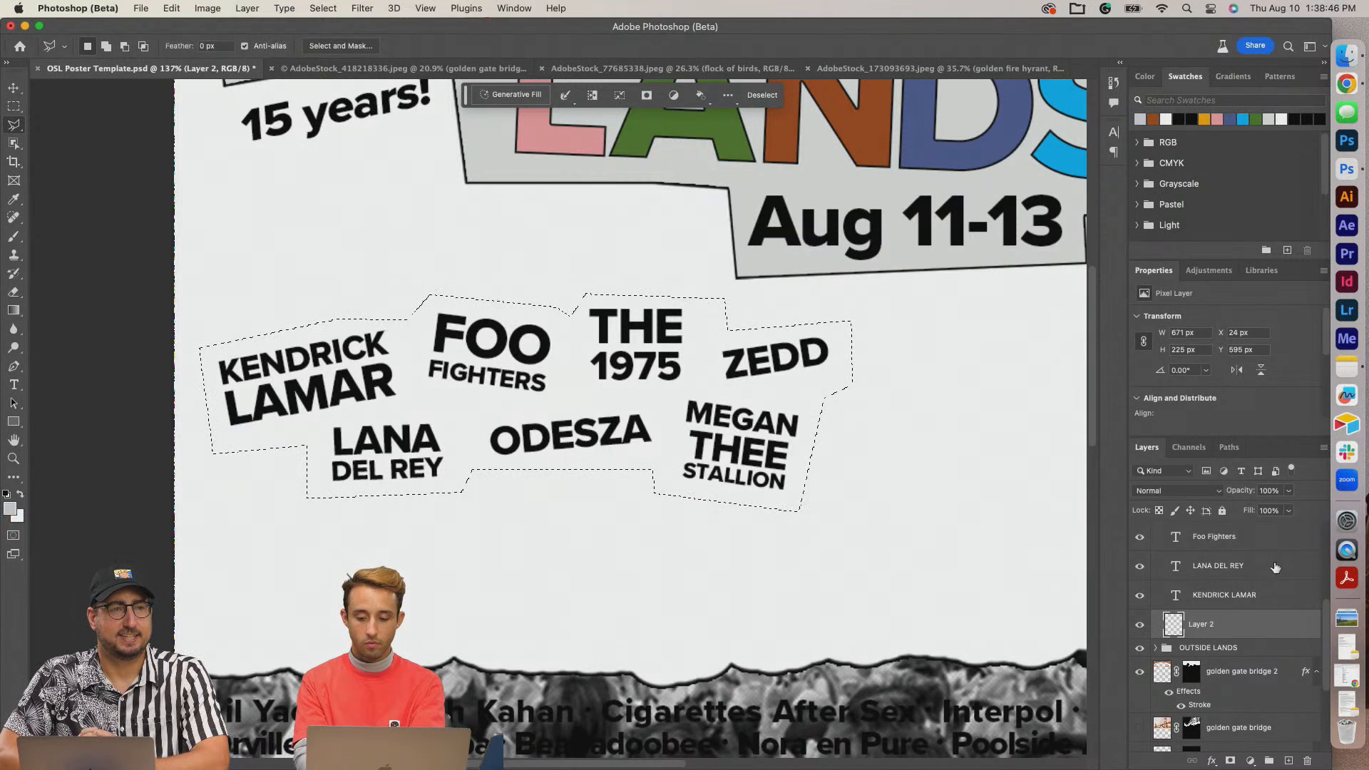
key(alt+BackSpace)
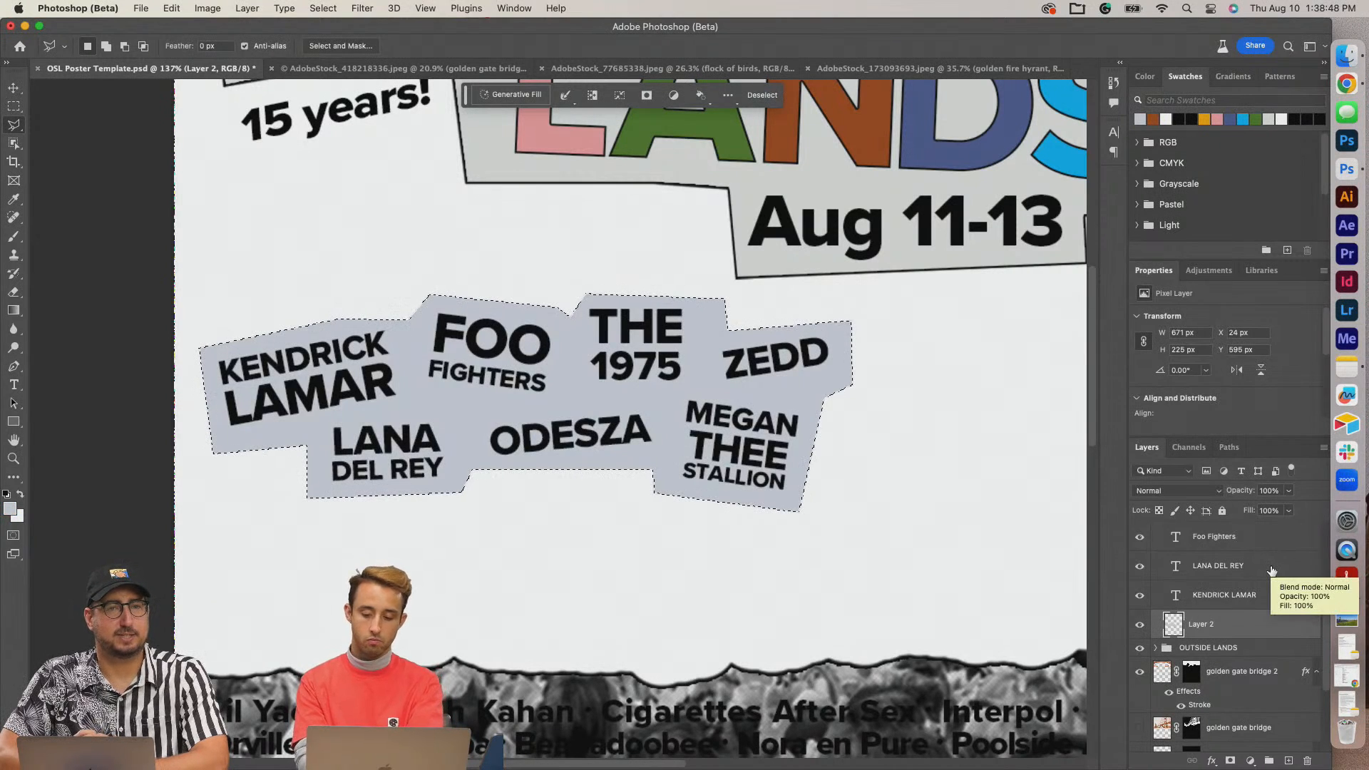
Deselect and add a black 2 px inside Stroke to the grey-blue shape behind the headliners.
double_click(1278, 632)
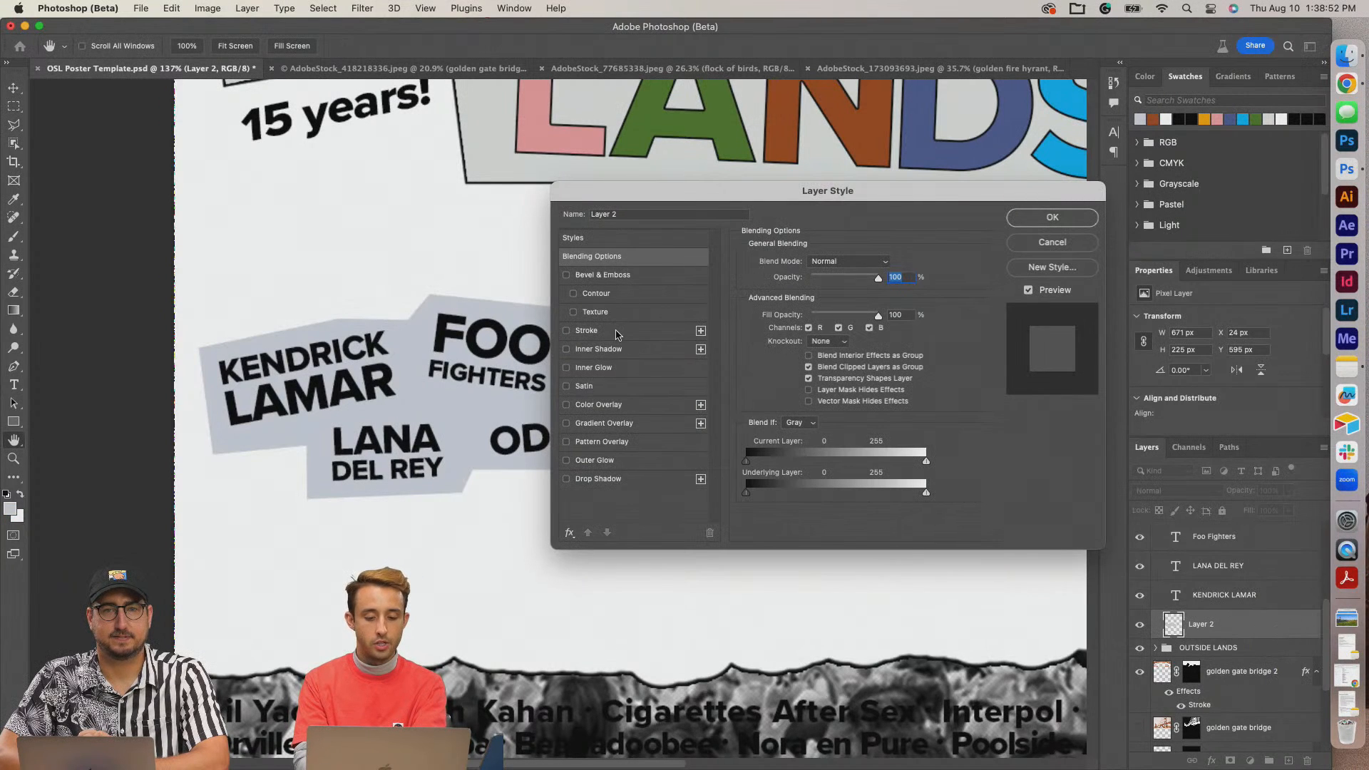
click(617, 333)
click(776, 367)
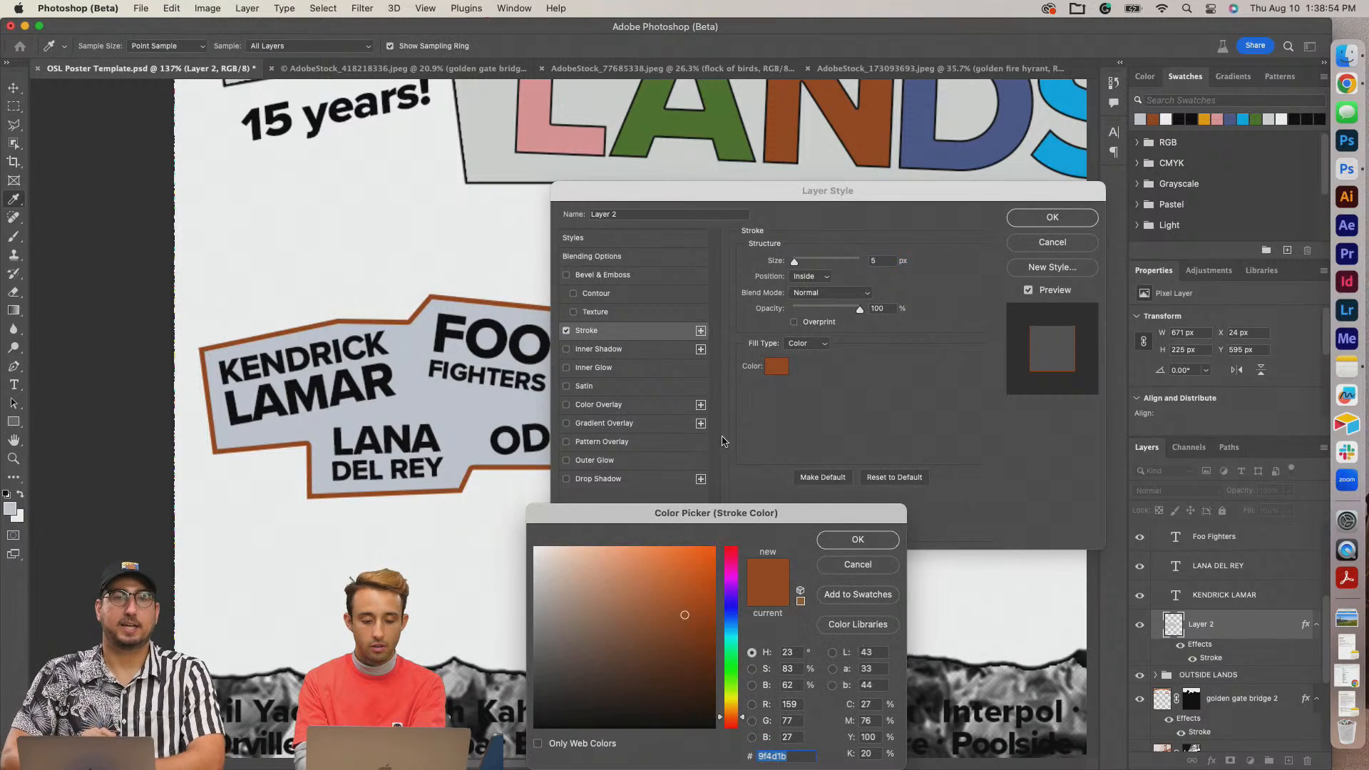
click(599, 697)
key(Return)
key(Down)
key(Down)
key(Down)
key(Down)
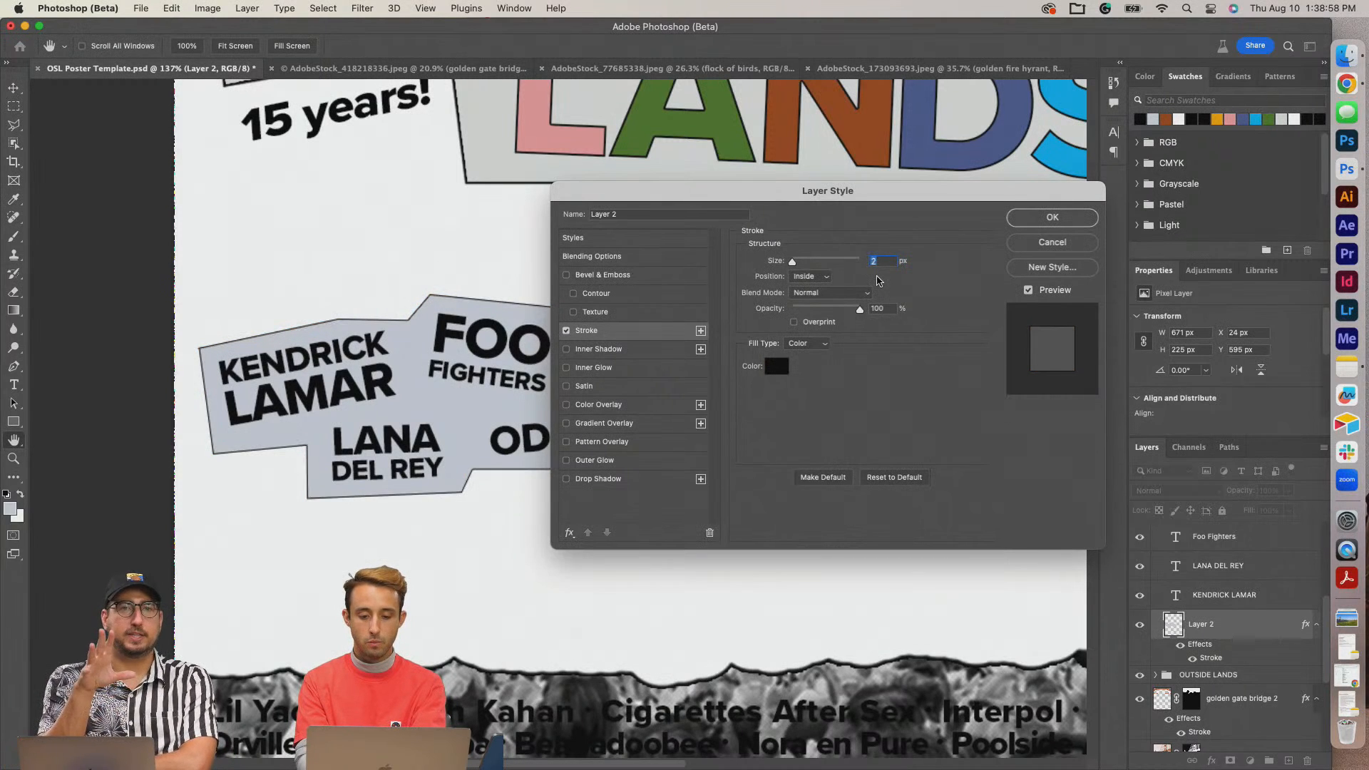
key(Return)
Show the AdobeStock_418218336 conservatory photo layer behind the poster text again.
key(l)
scroll(958, 354, down, 3)
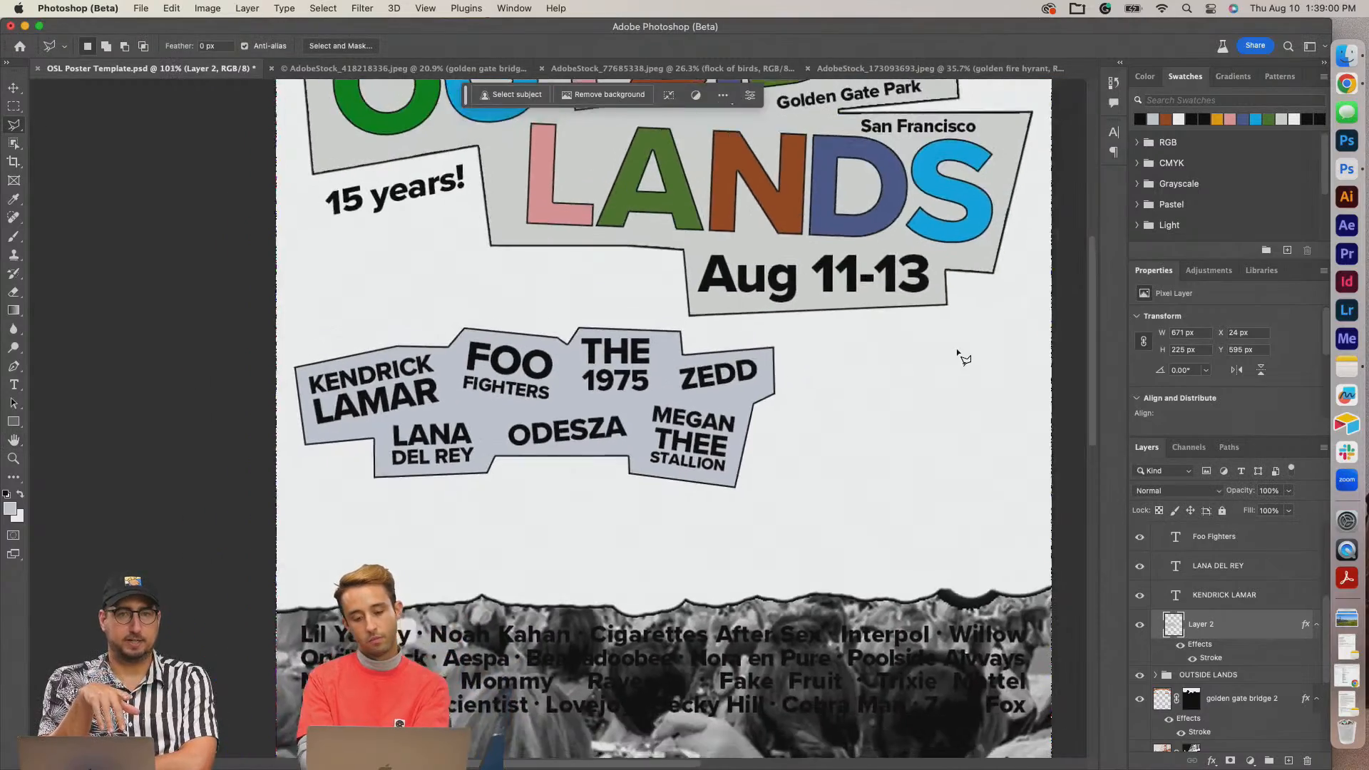
scroll(958, 353, up, 3)
scroll(958, 354, down, 1)
scroll(958, 353, down, 1)
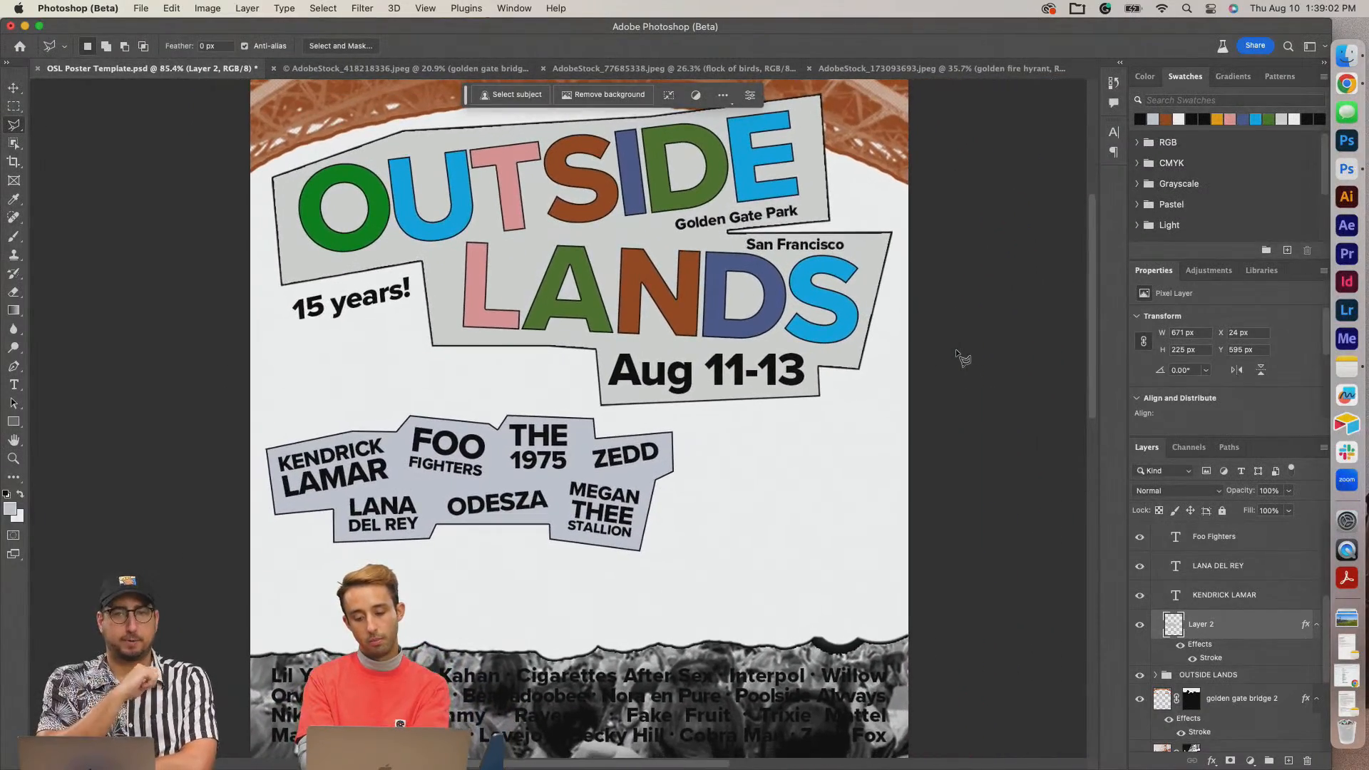
scroll(1198, 660, down, 3)
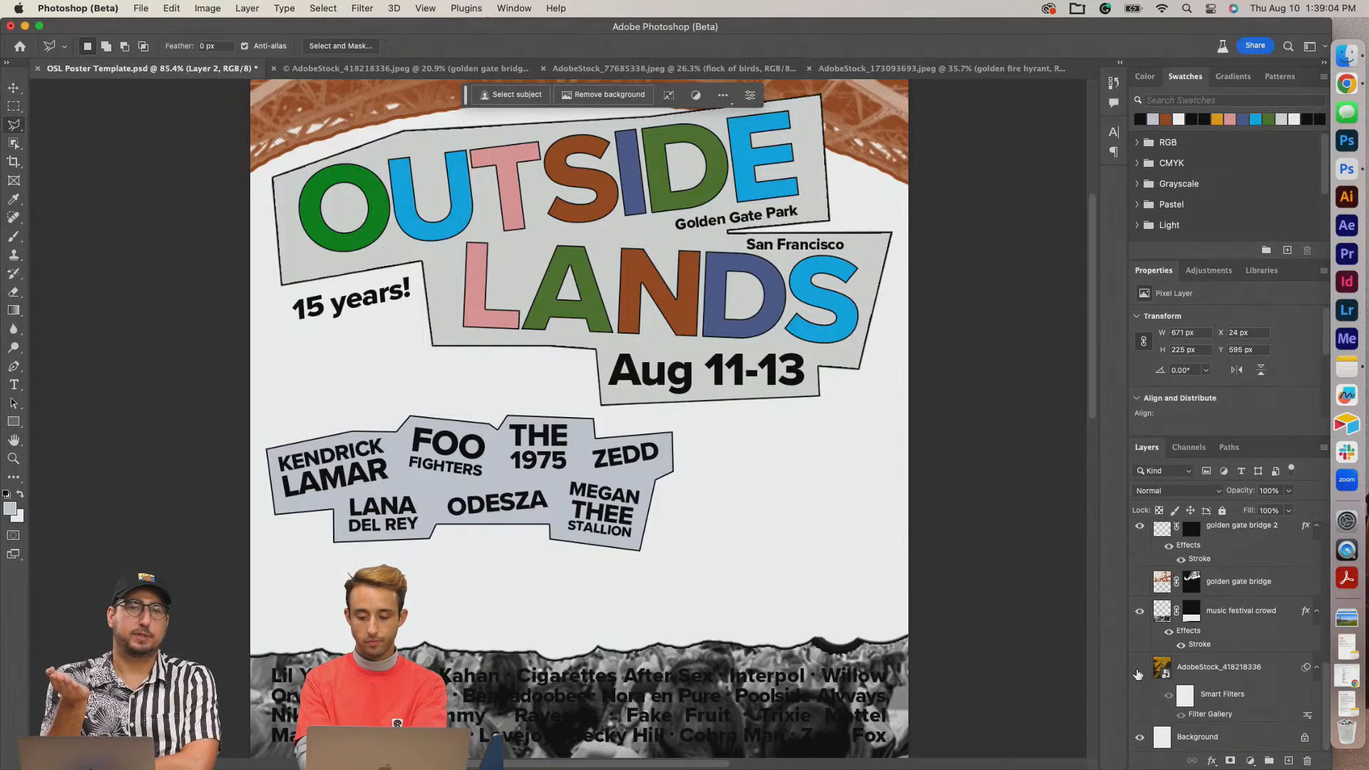
click(1140, 668)
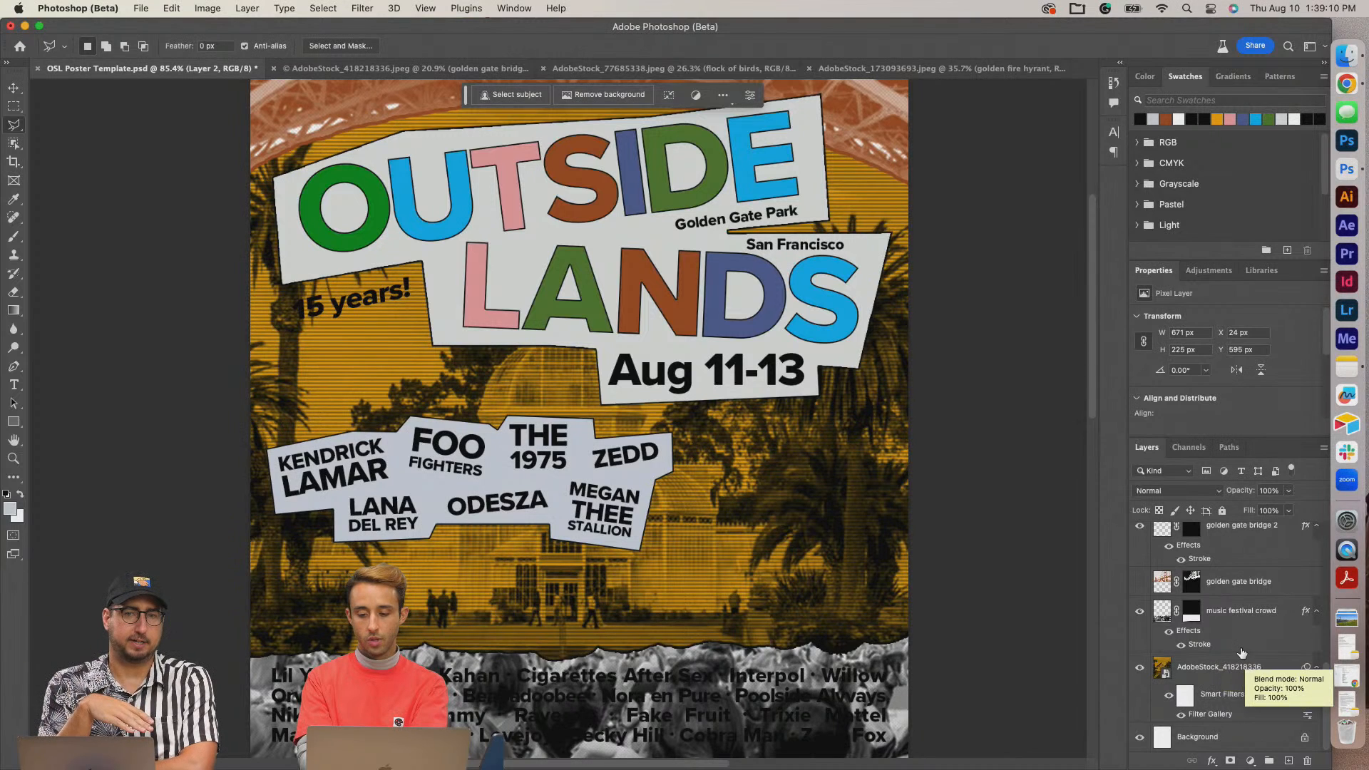
scroll(1248, 664, up, 5)
scroll(1242, 653, up, 3)
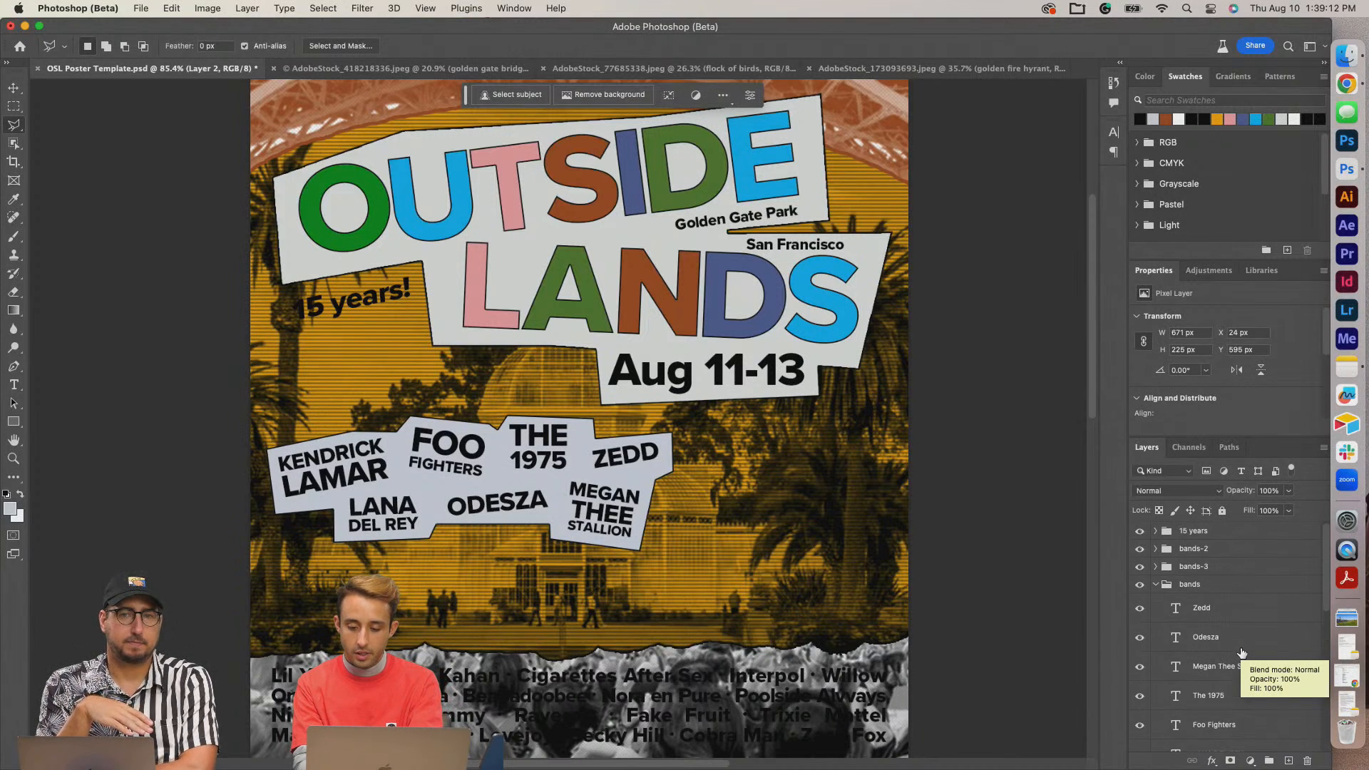
scroll(1242, 654, down, 8)
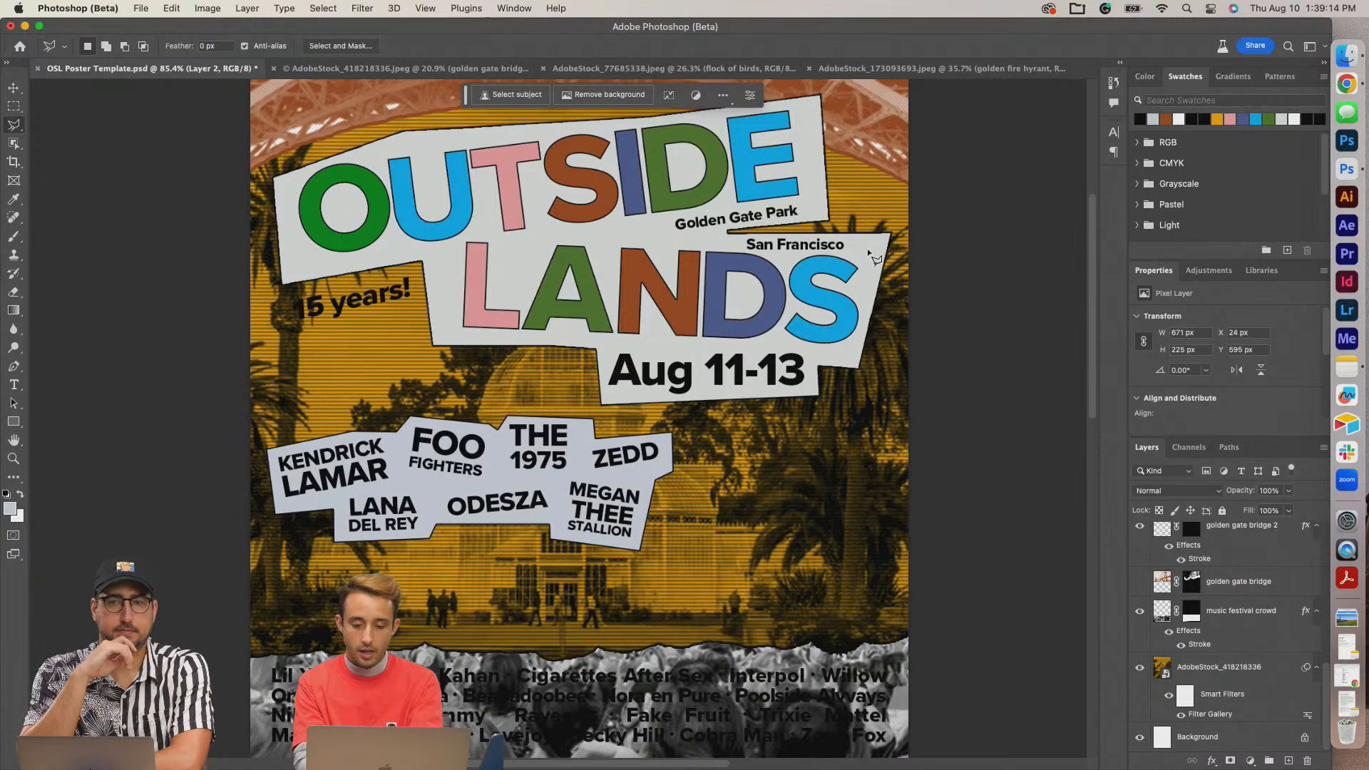
Copy the layer style of Layer 1, the light shape behind the title in the OUTSIDE LANDS group.
key(v)
click(884, 261)
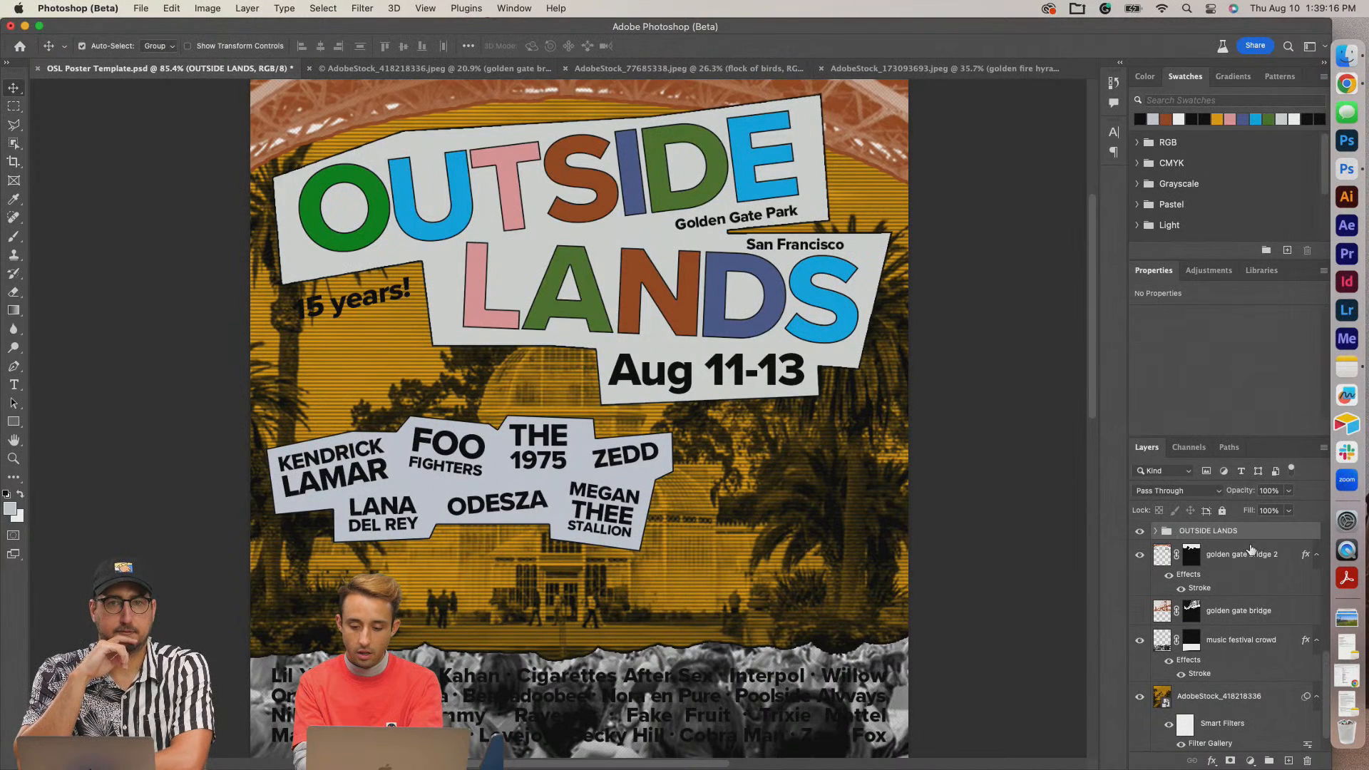
scroll(1214, 604, up, 3)
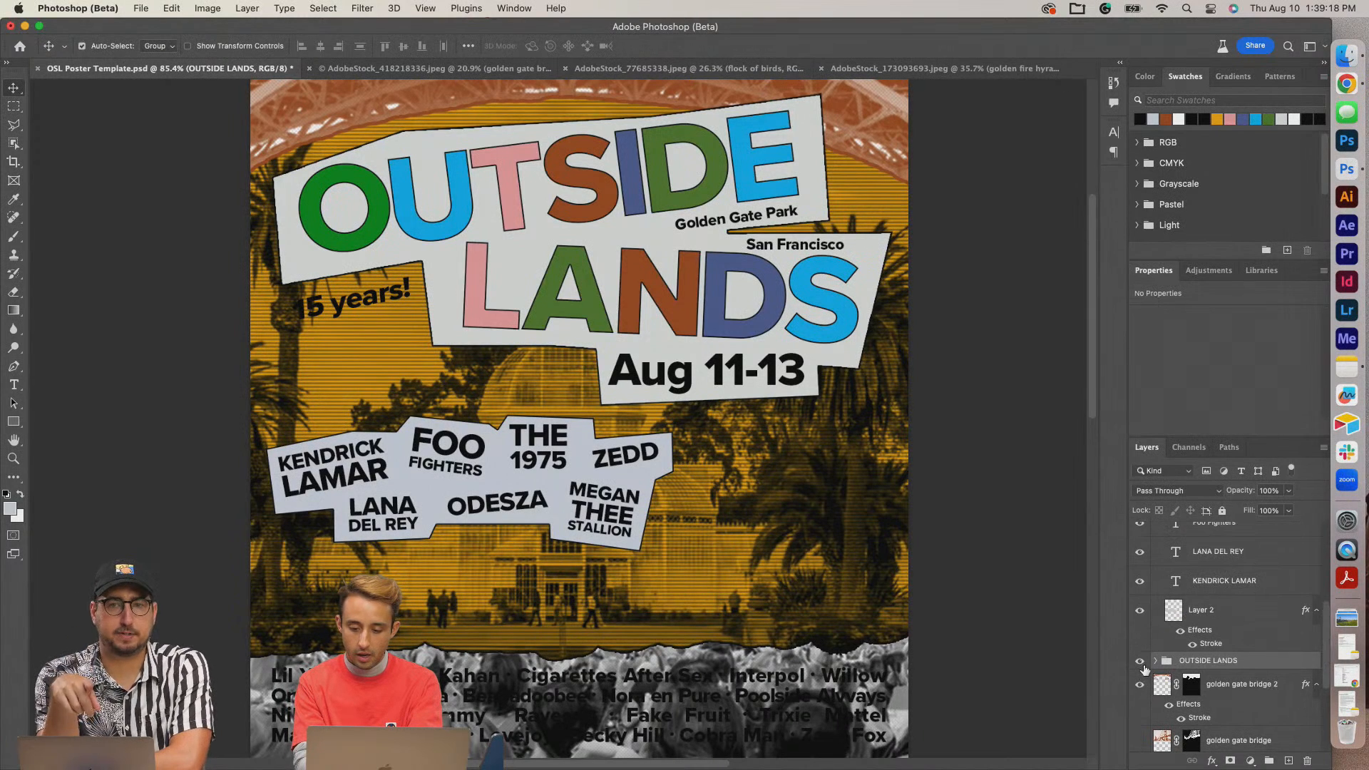
click(1153, 663)
scroll(1156, 664, down, 5)
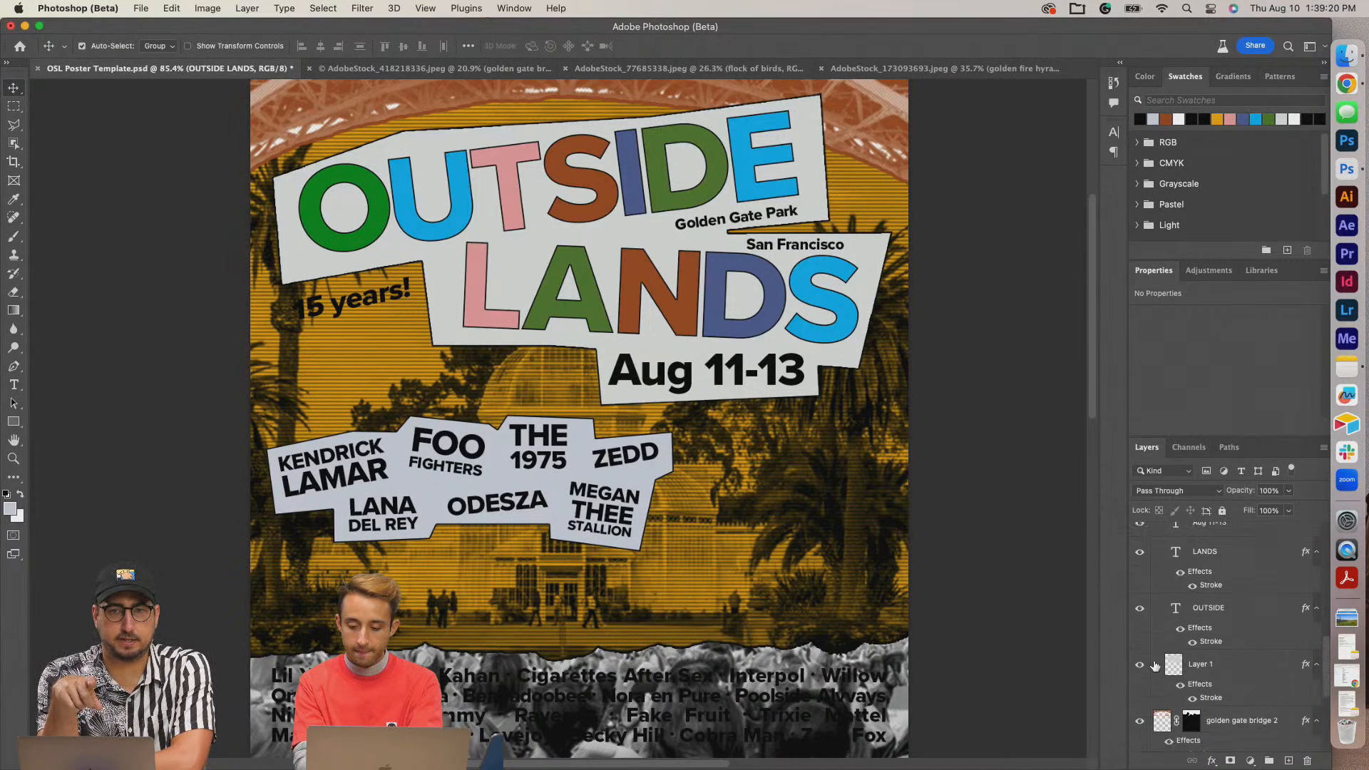
scroll(1156, 665, up, 1)
click(1249, 615)
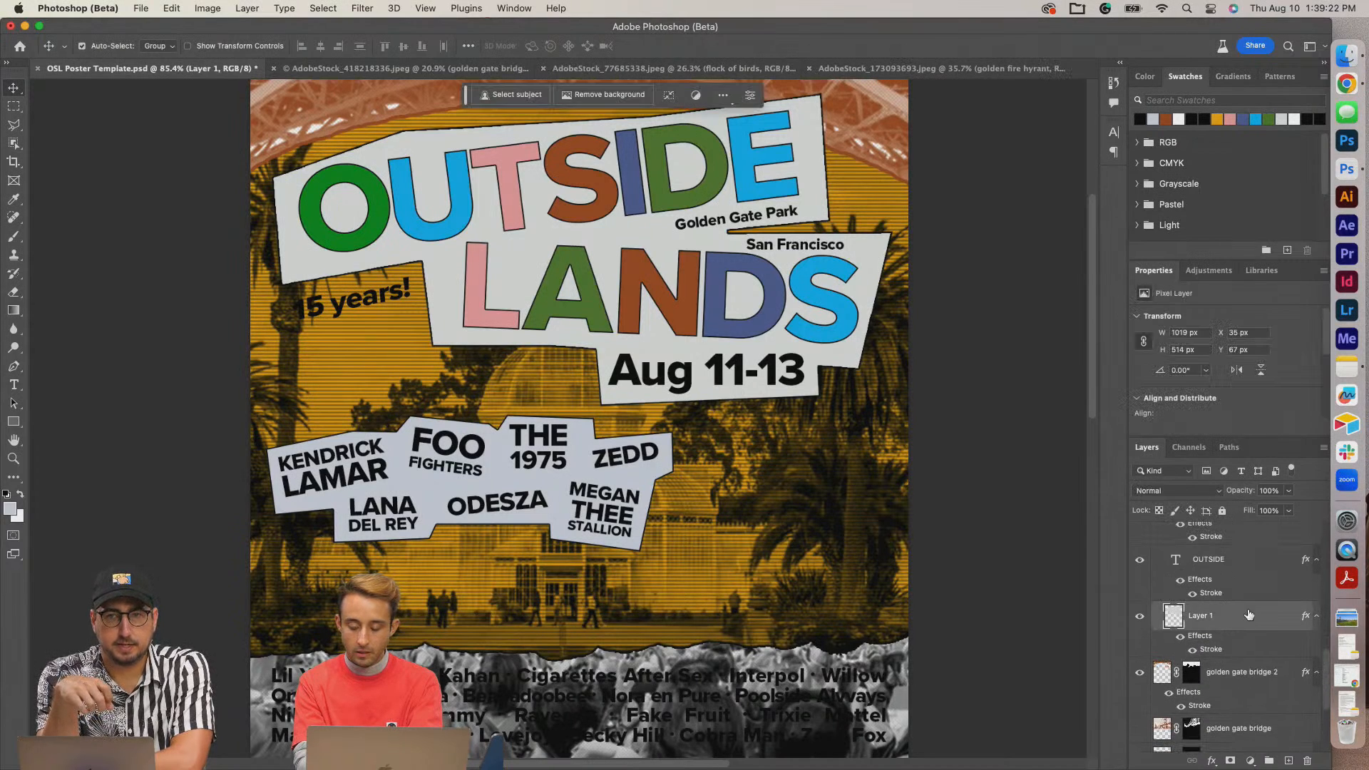
right_click(1242, 621)
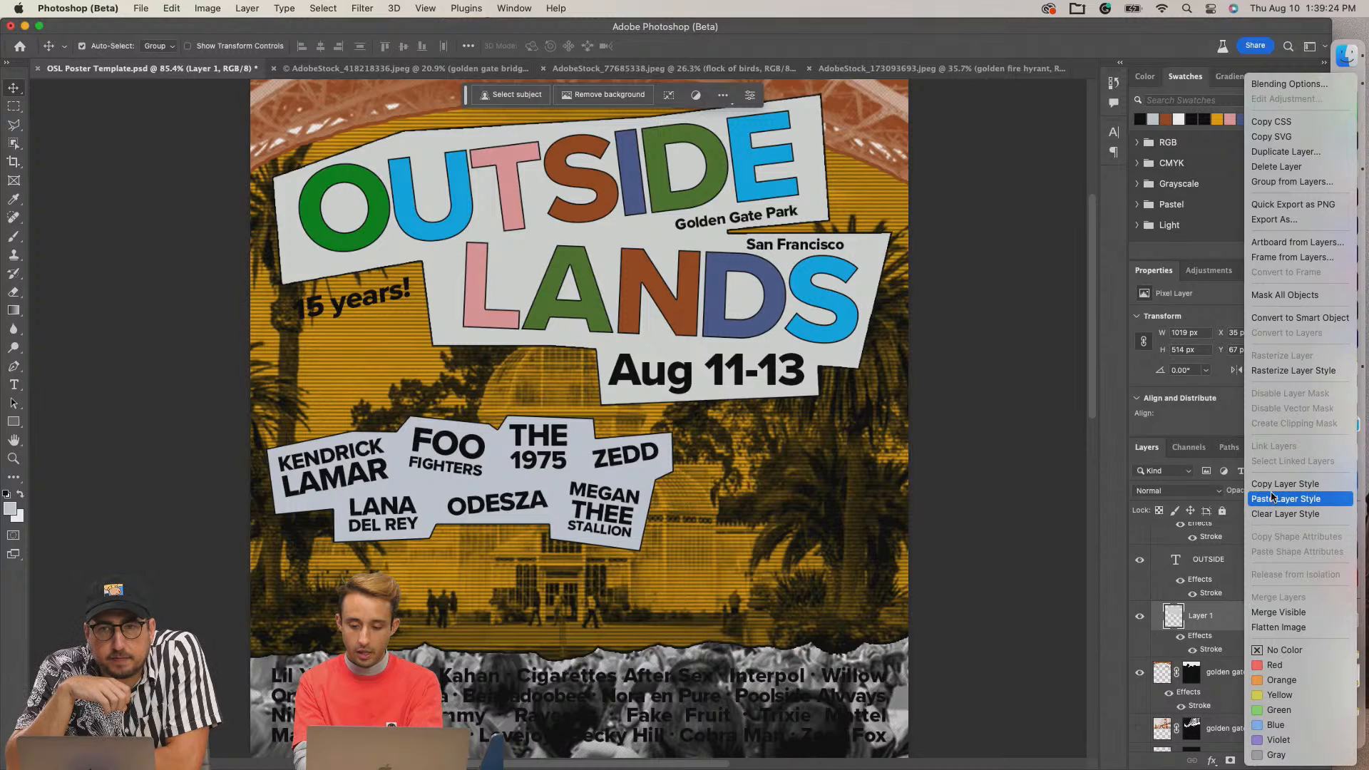
click(1271, 492)
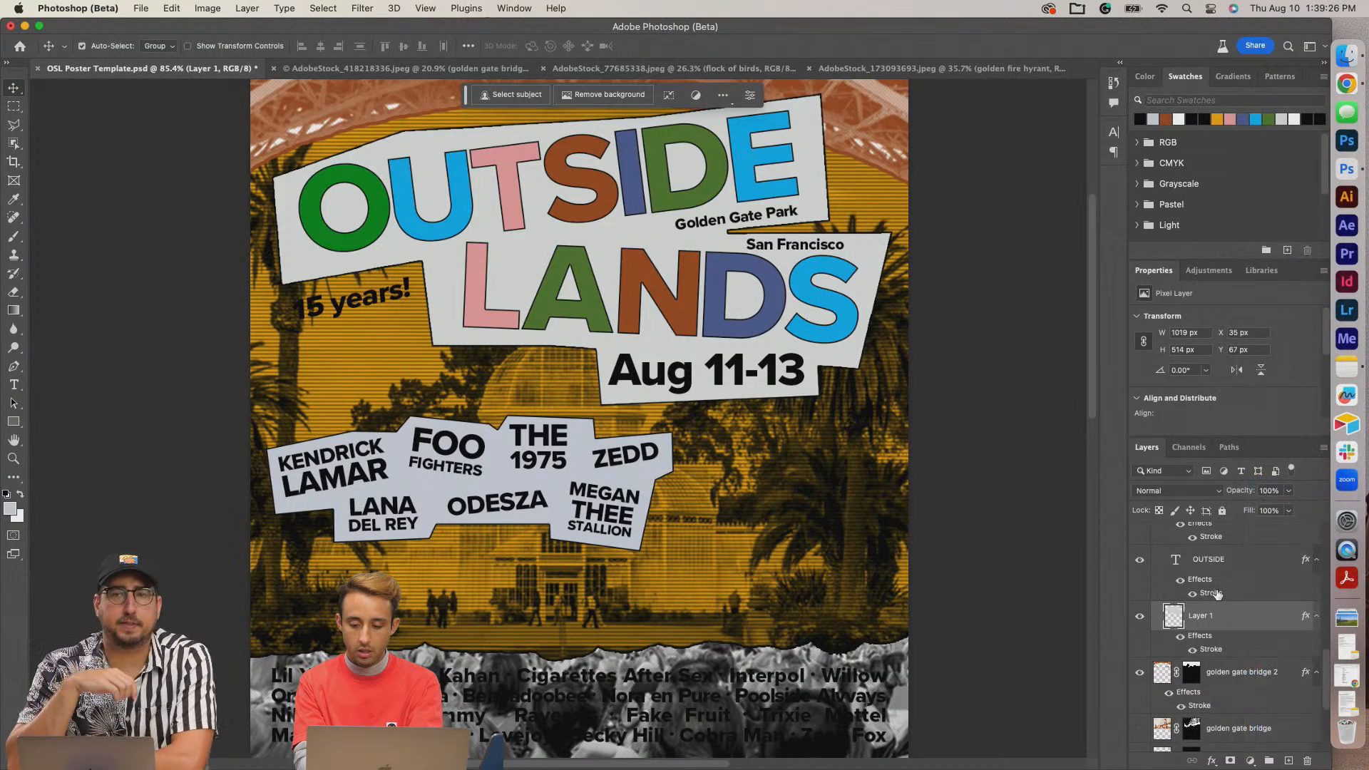
Collapse the OUTSIDE LANDS group and paste the copied layer style onto Layer 2, the shape behind the headliners.
scroll(1217, 596, up, 5)
click(1157, 706)
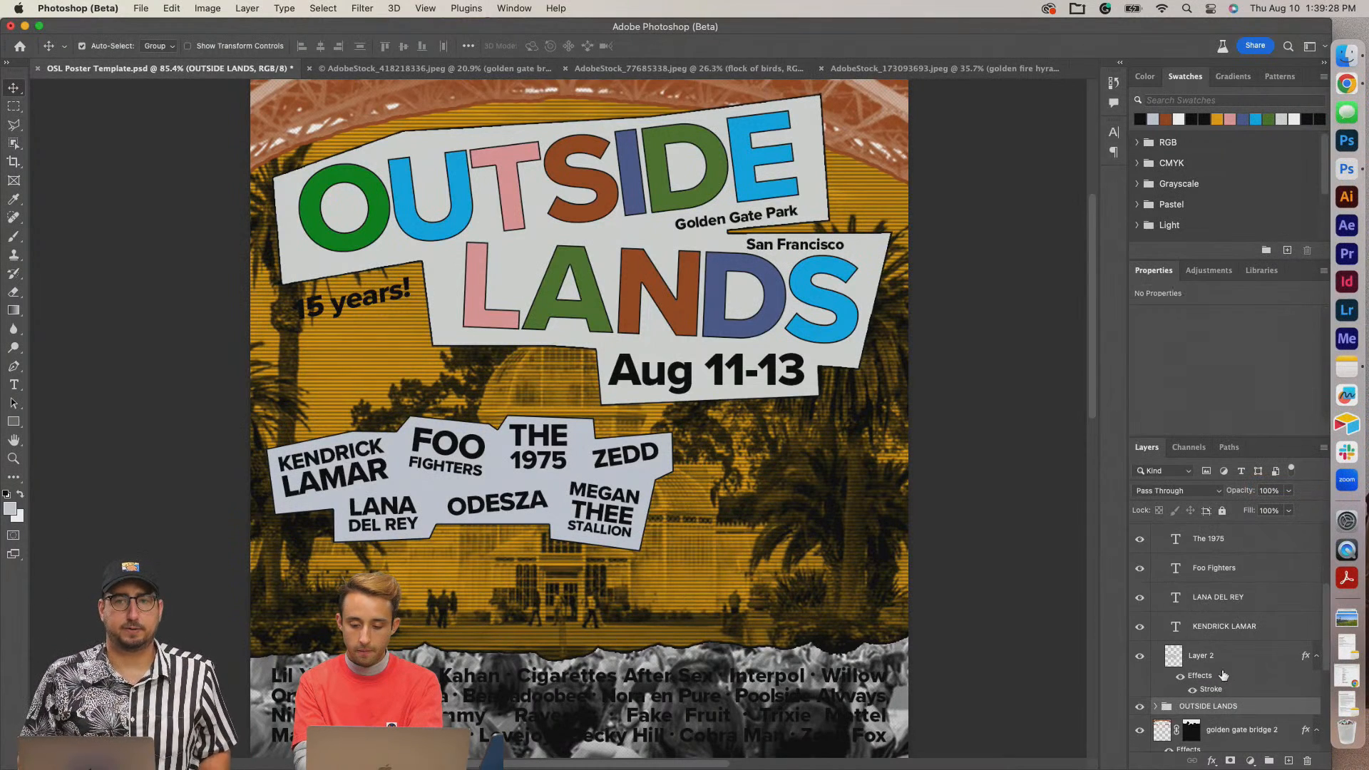
click(1233, 657)
right_click(1233, 656)
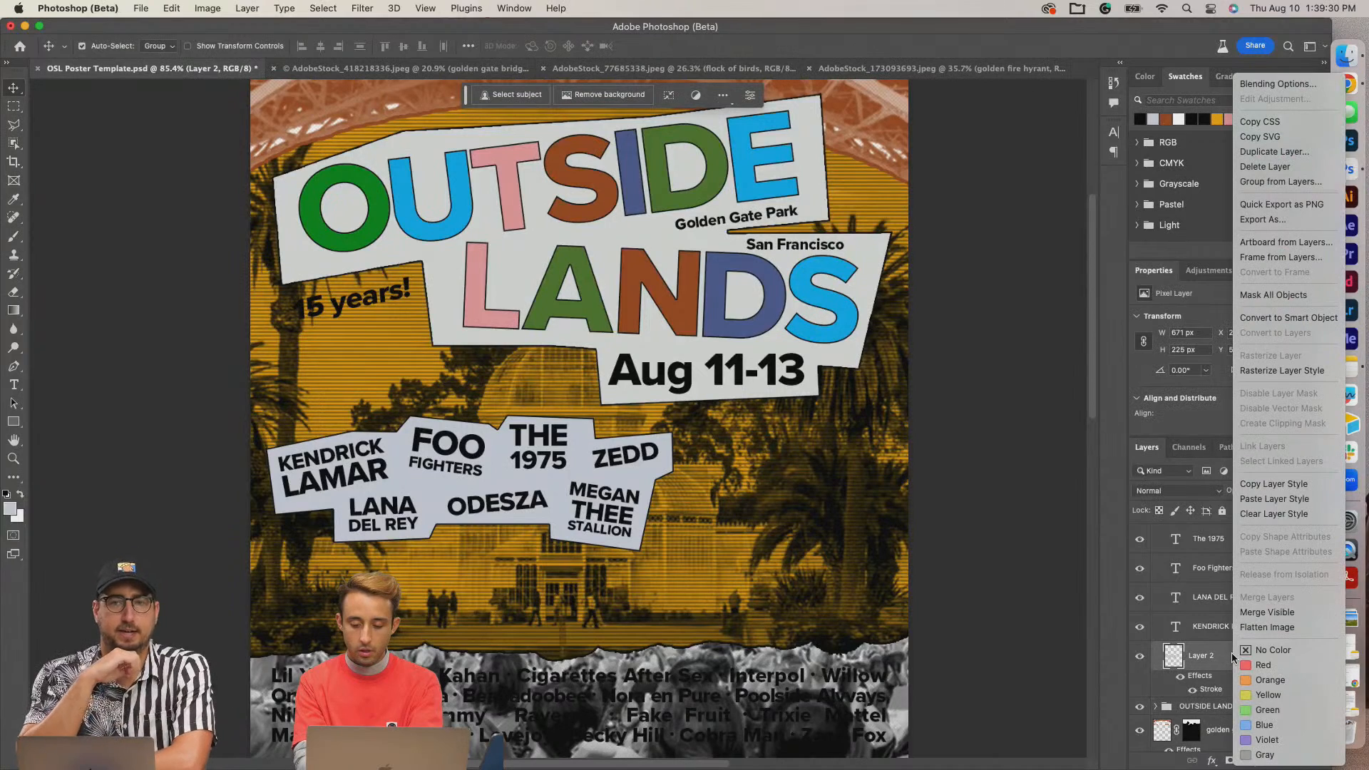
click(1272, 499)
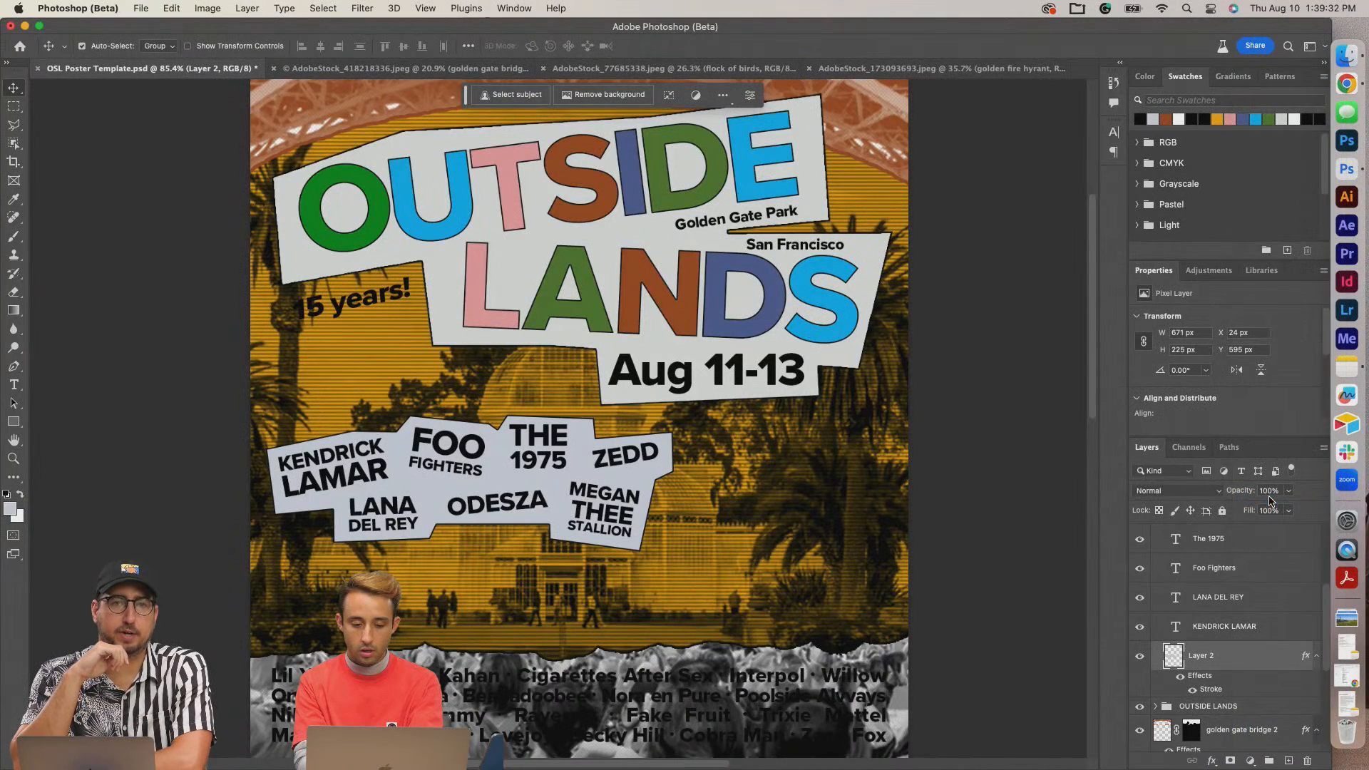
Collapse the bands group and shift the whole headliner block about 7 px left and 20 px up.
scroll(653, 474, up, 5)
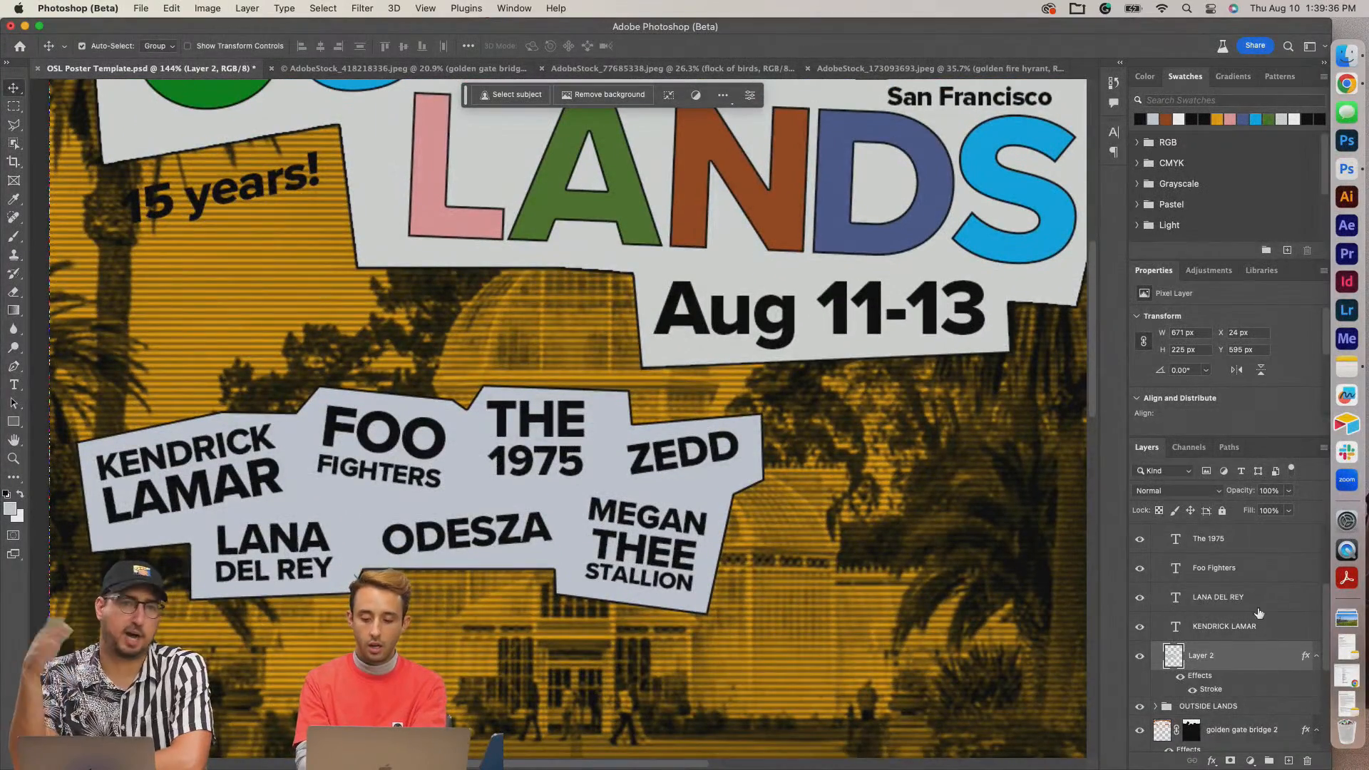
scroll(1253, 599, up, 3)
scroll(1253, 599, up, 2)
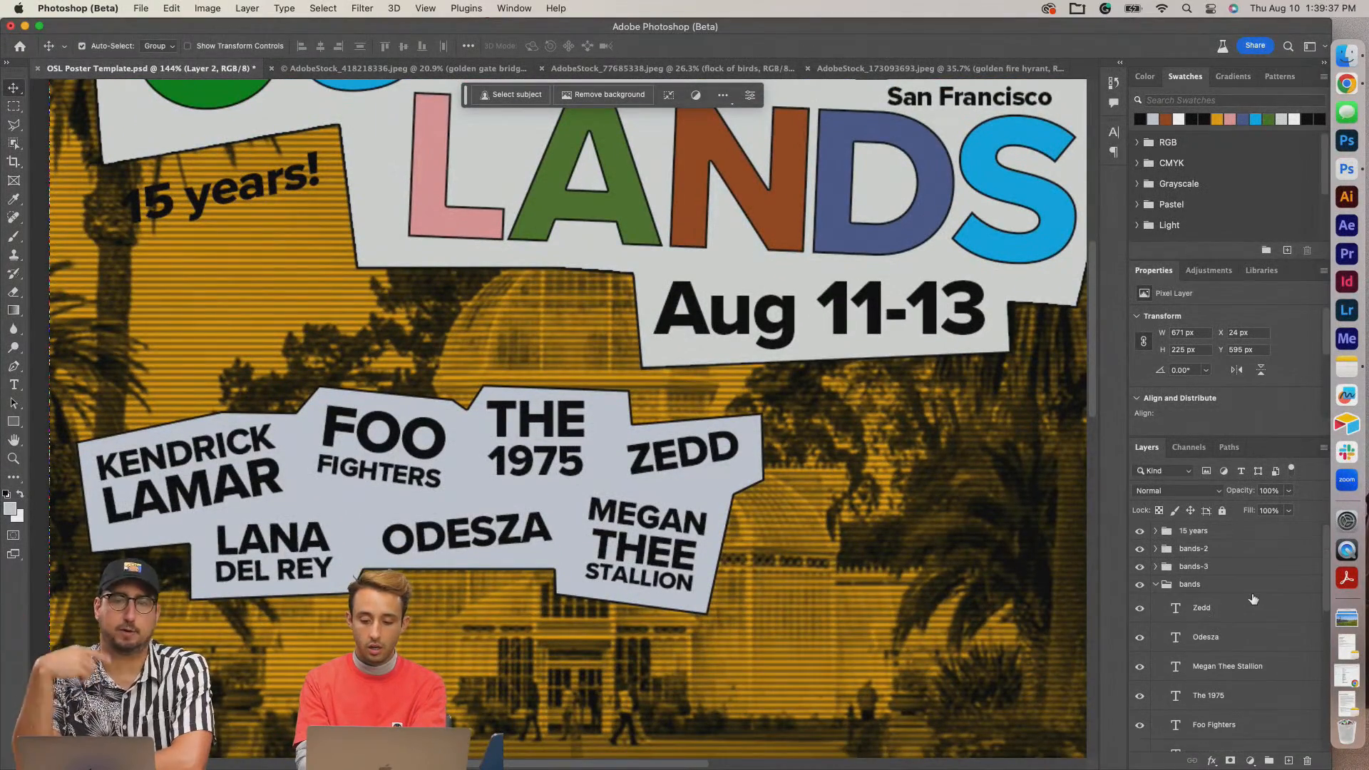
click(1157, 586)
mouse_move(385, 428)
mouse_down()
mouse_move(390, 399)
mouse_move(378, 406)
mouse_up()
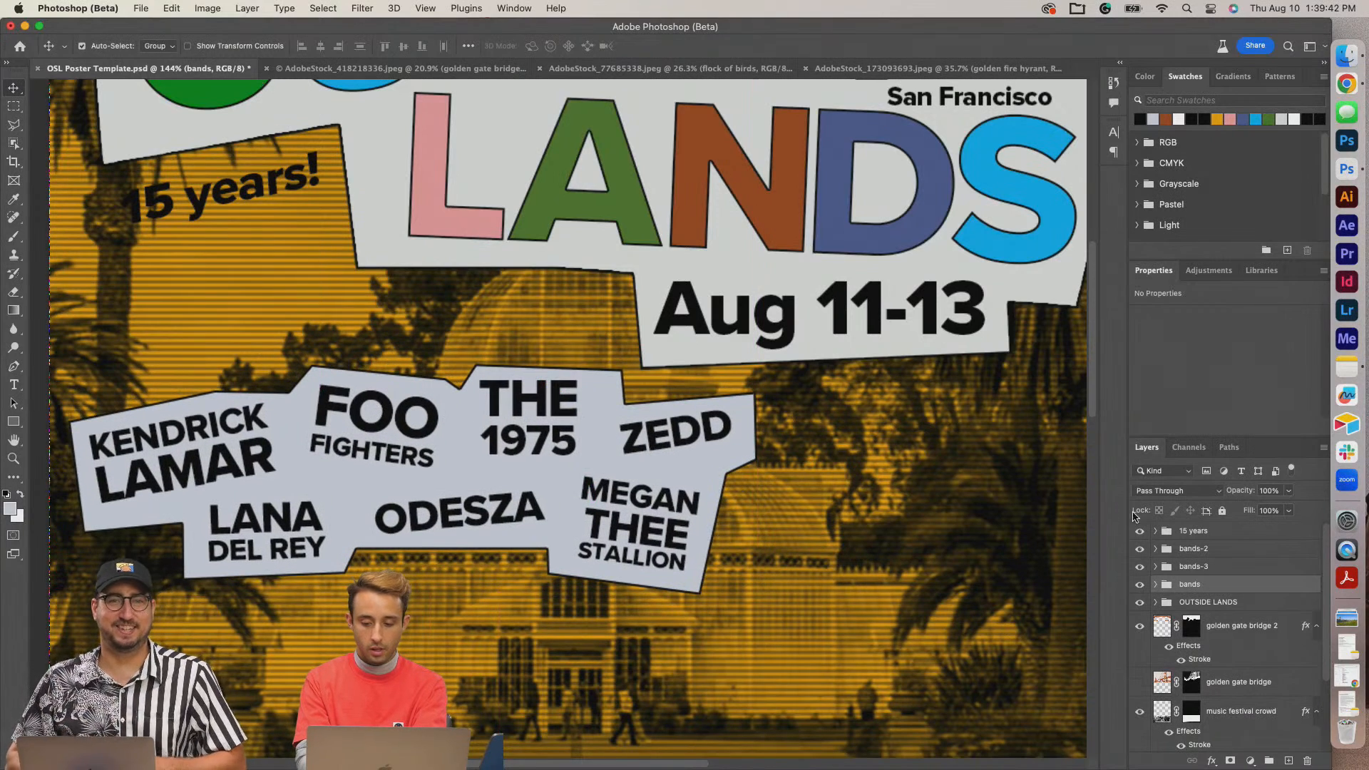
Sample the title shape's light grey and fill only Layer 2's cut-out shape with it, using its loaded outline as the selection.
click(1156, 585)
scroll(1258, 616, down, 4)
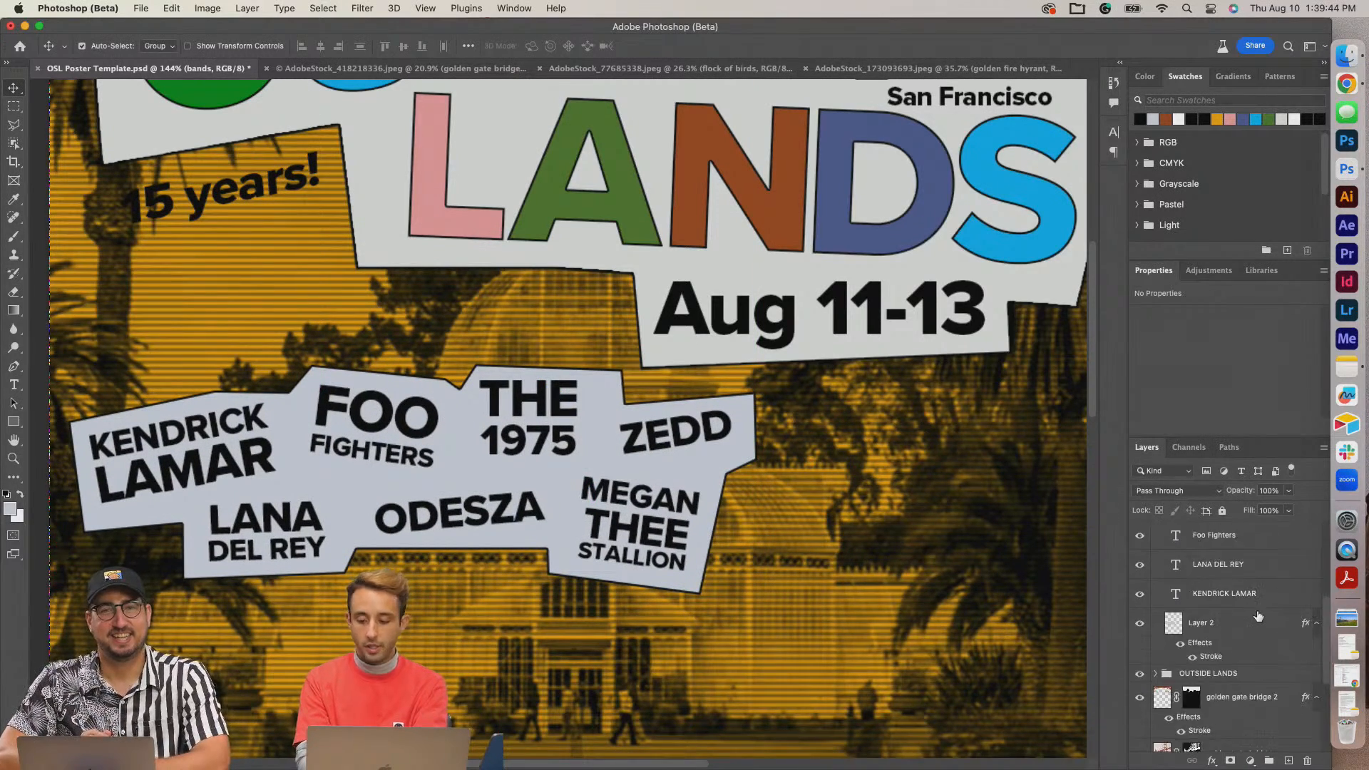
click(1233, 590)
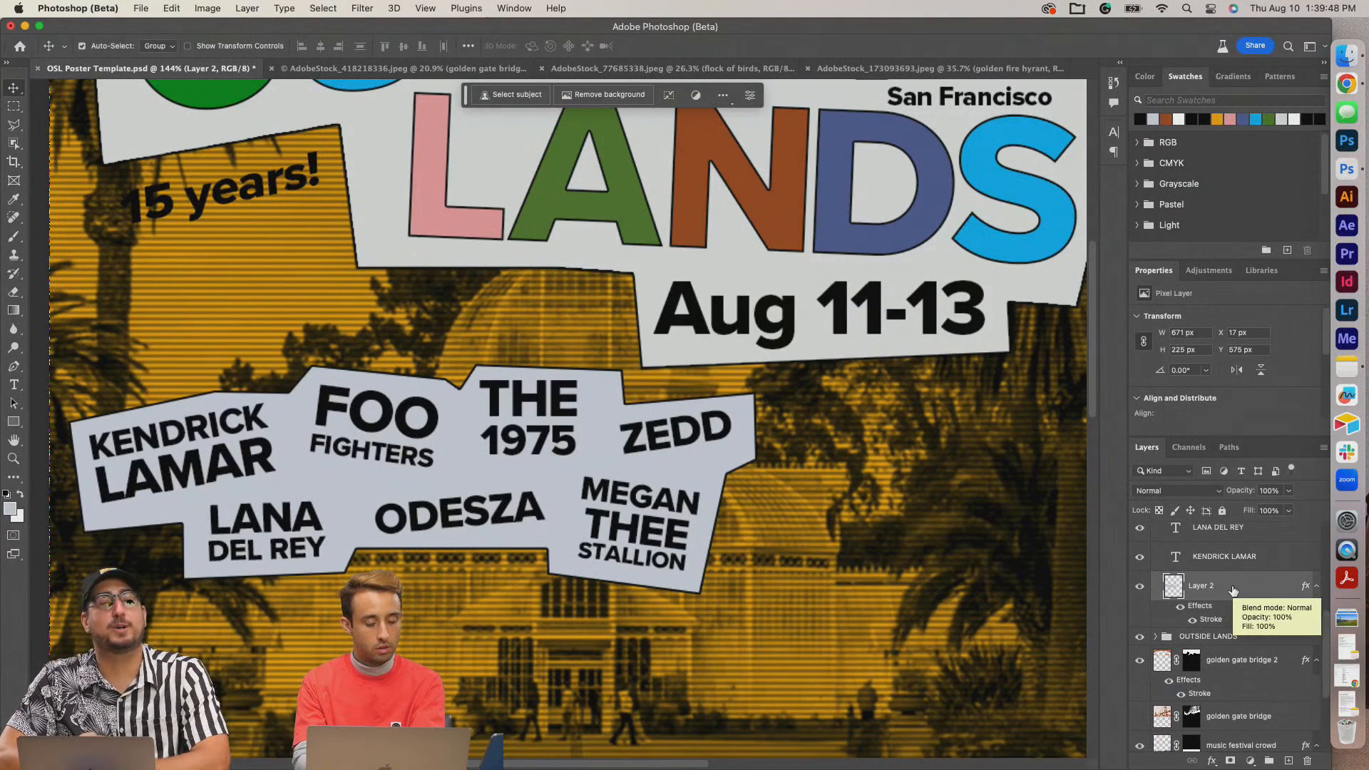
key(i)
click(722, 271)
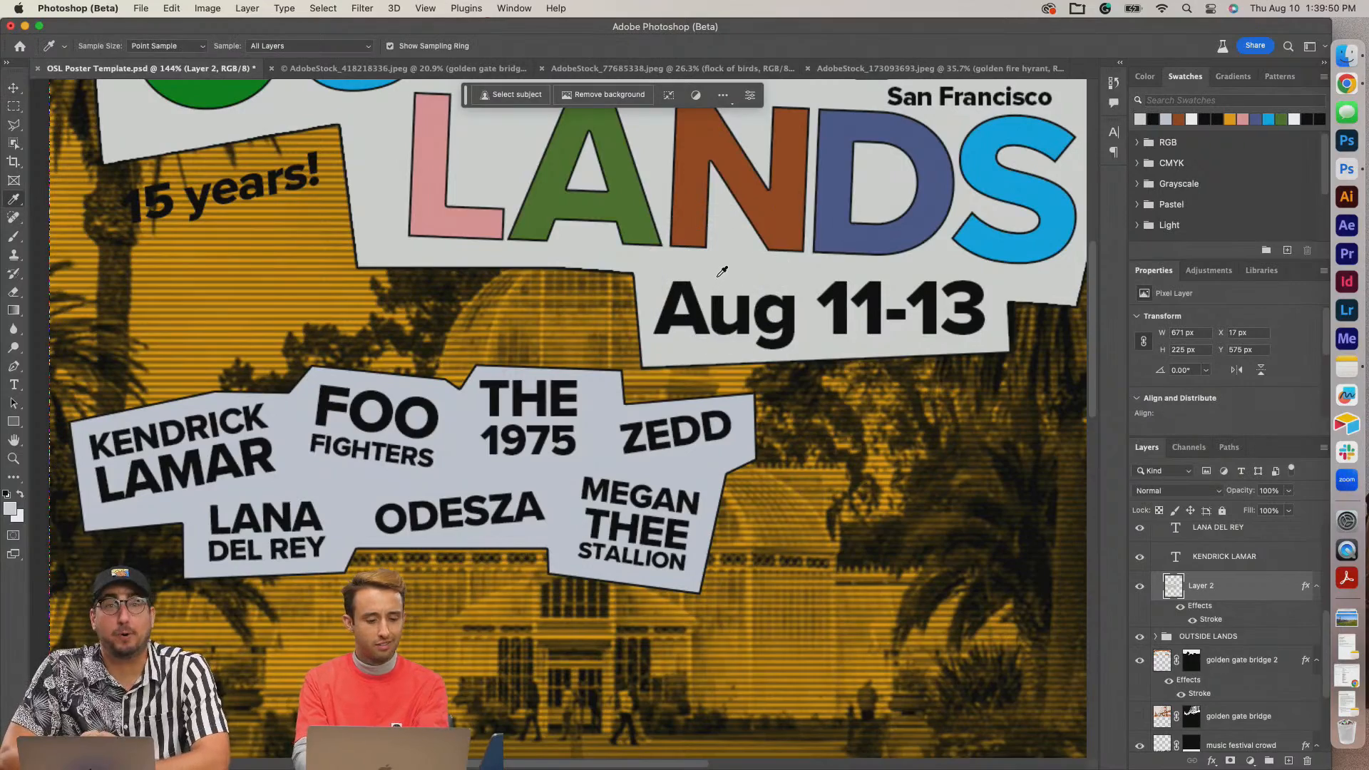
key(alt+BackSpace)
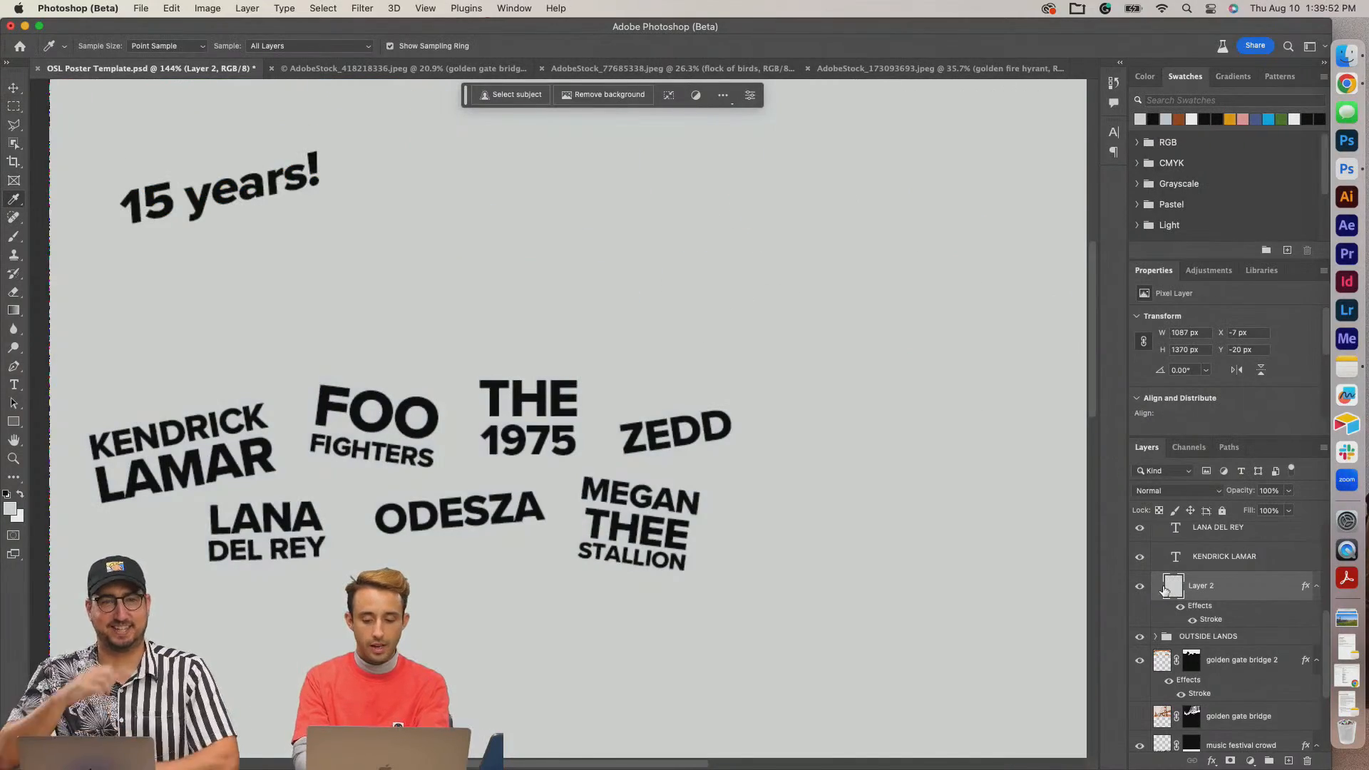
key(super+z)
super+click(1175, 586)
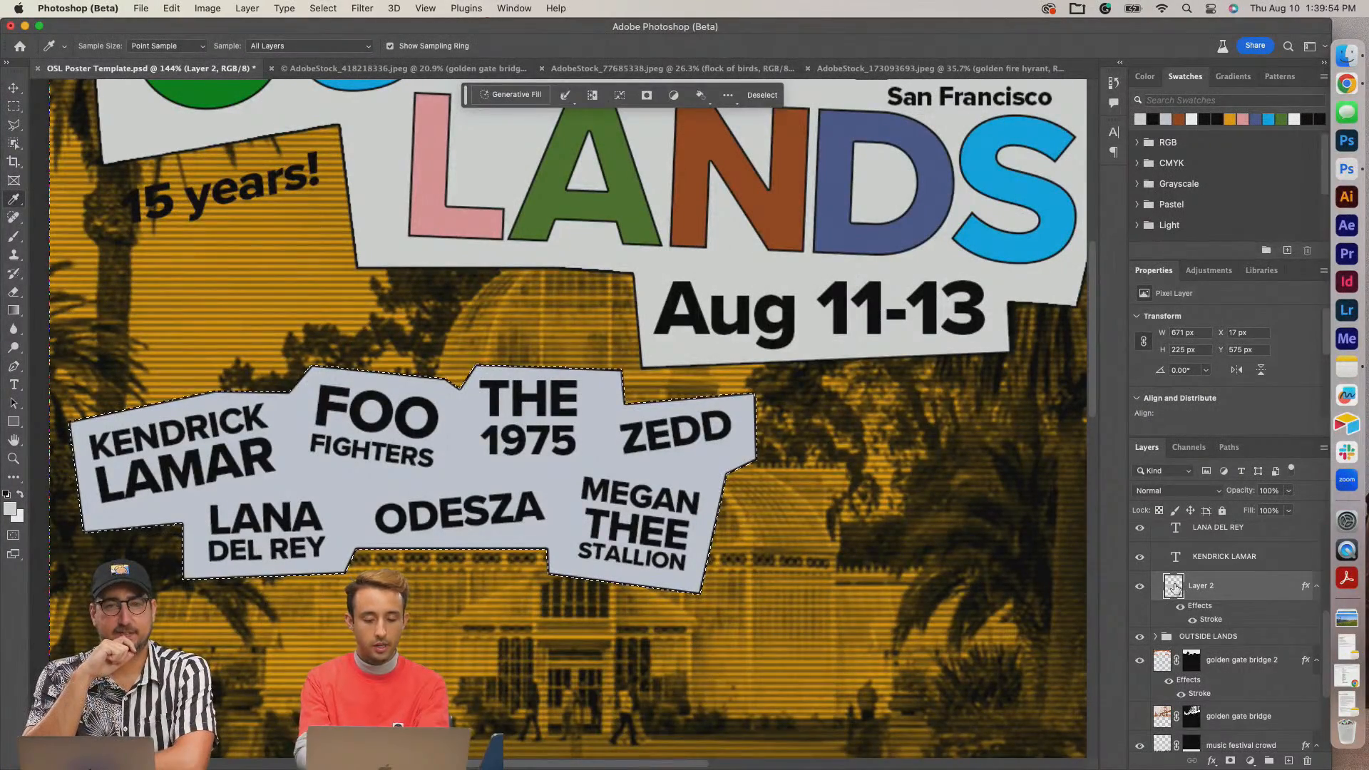
key(super+d)
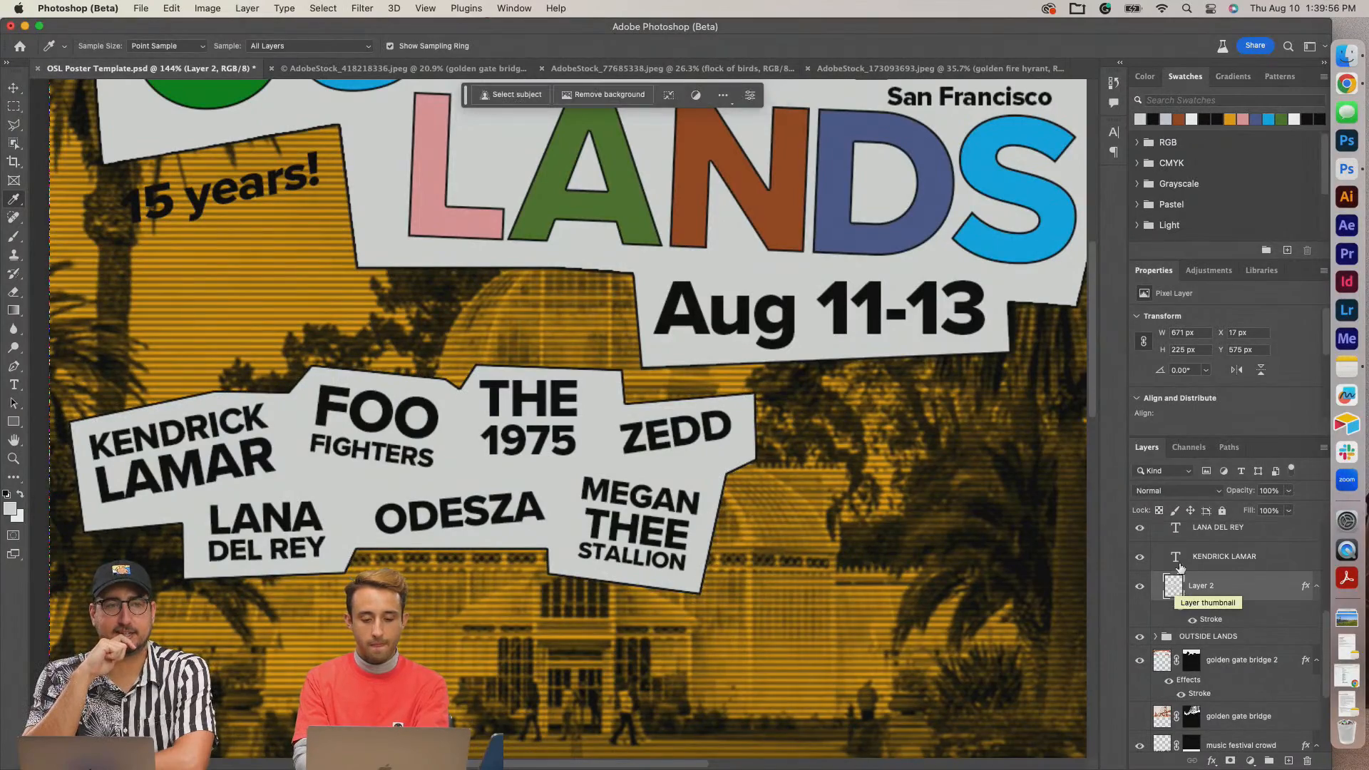
Collapse the bands group and move the bands-2 lineup text straight up to the crowd photo's torn upper edge.
key(super+0)
scroll(811, 436, down, 5)
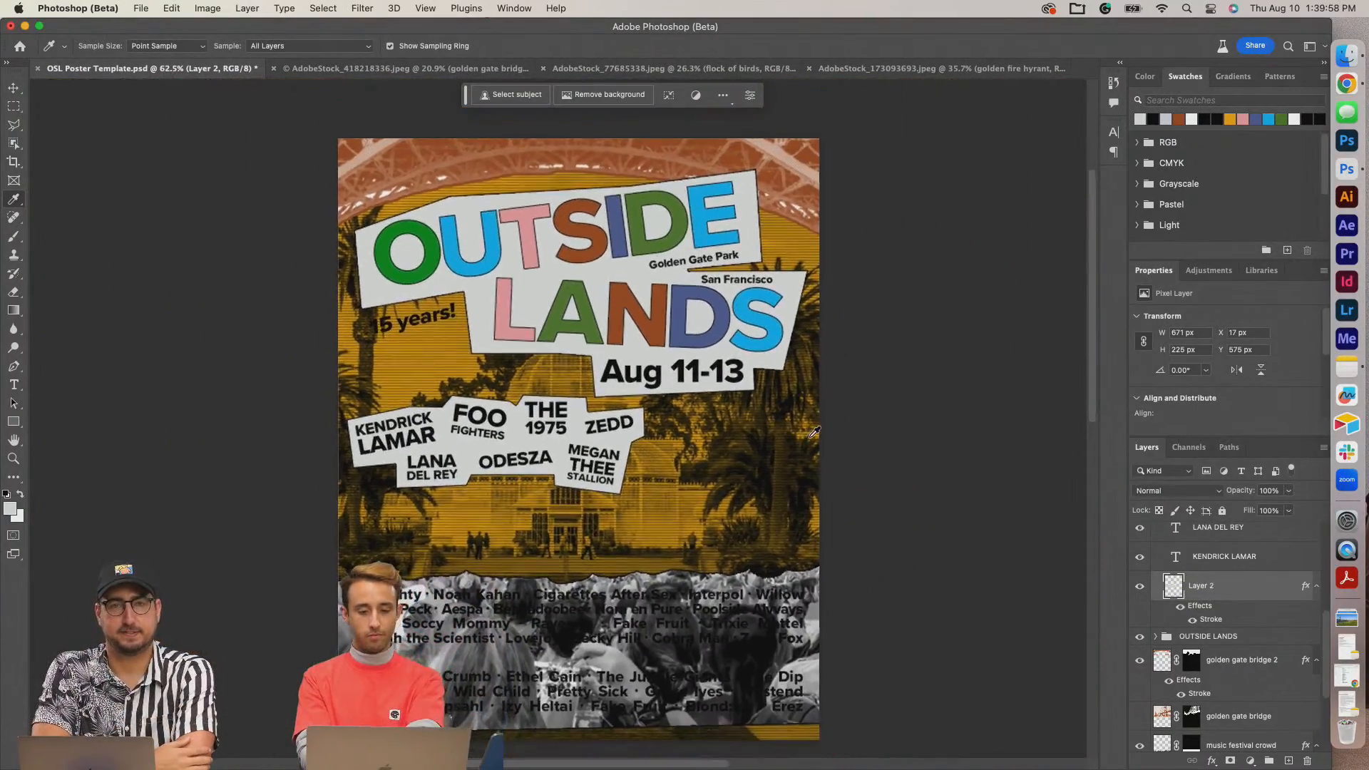
scroll(811, 437, up, 1)
scroll(669, 438, up, 3)
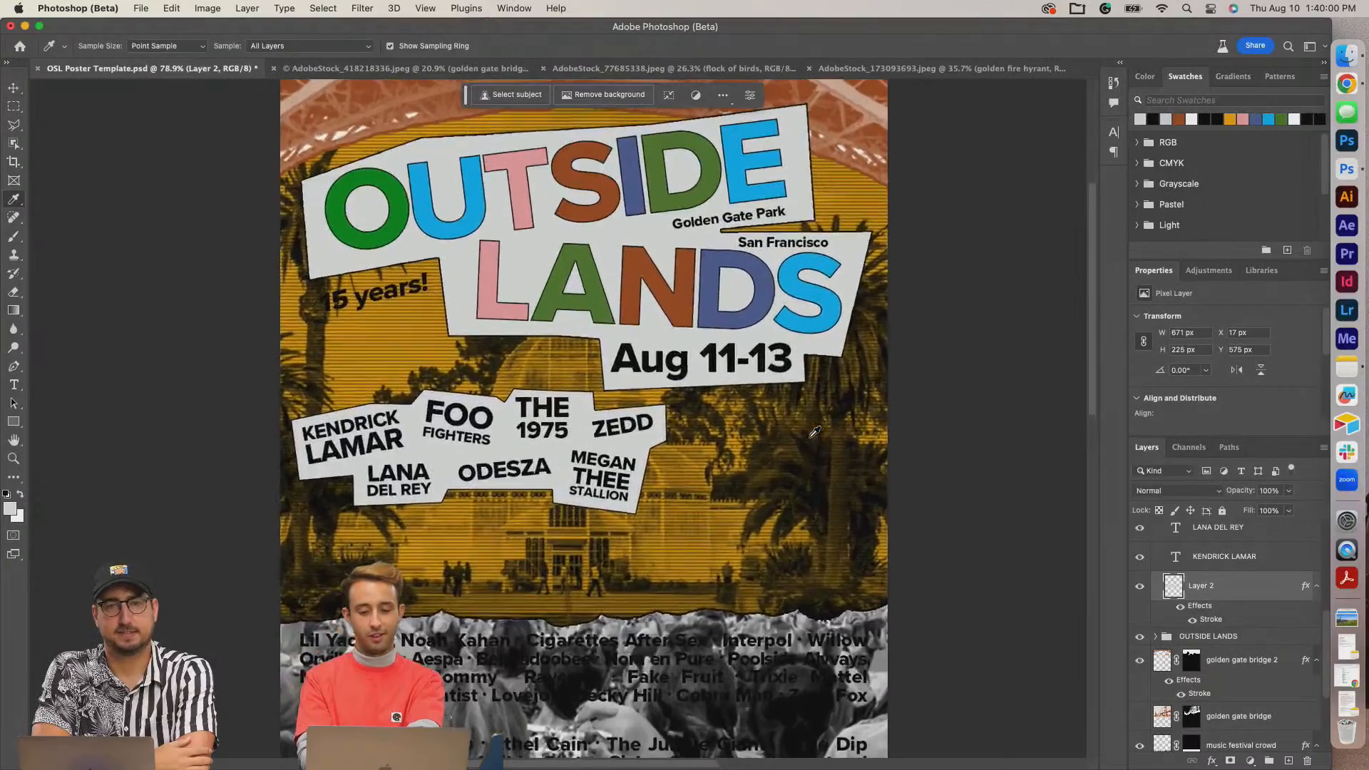
scroll(668, 439, up, 5)
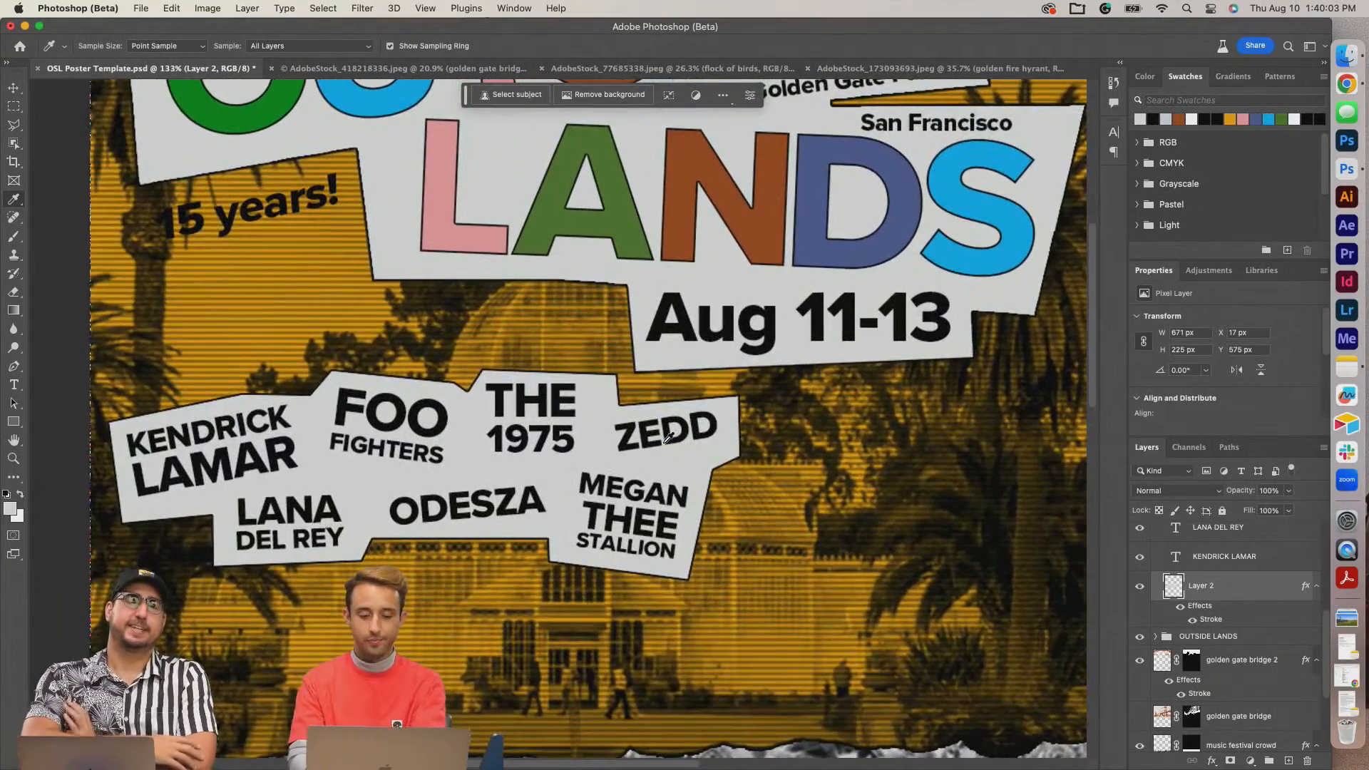
key(v)
click(557, 412)
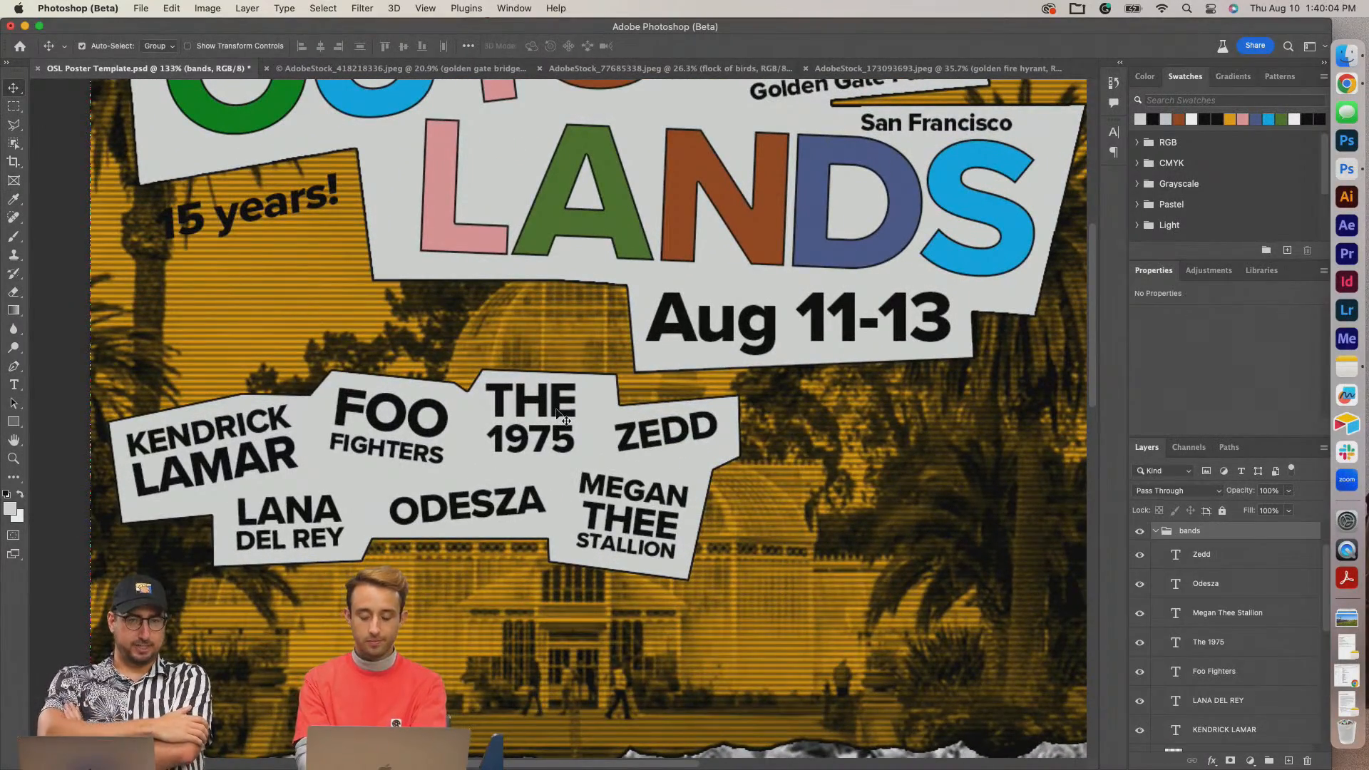
click(1155, 532)
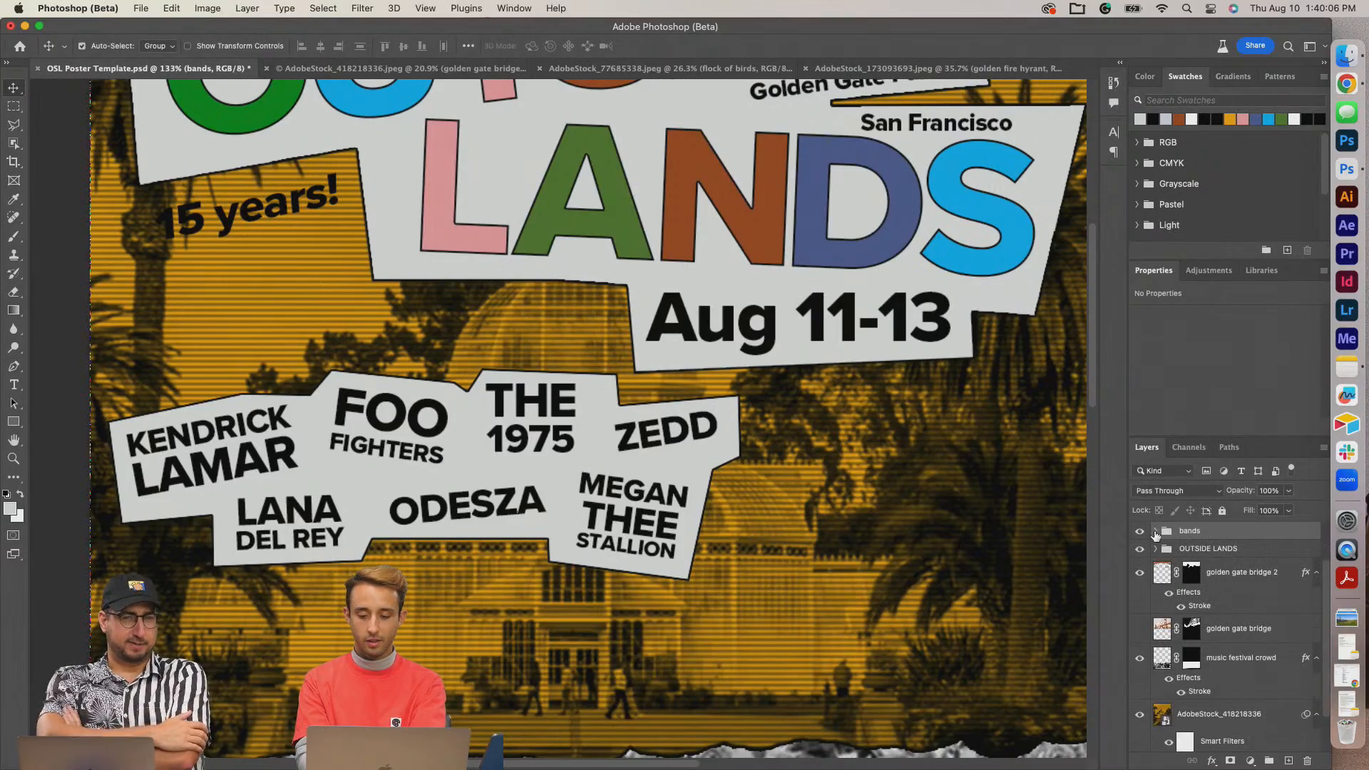
scroll(528, 426, down, 3)
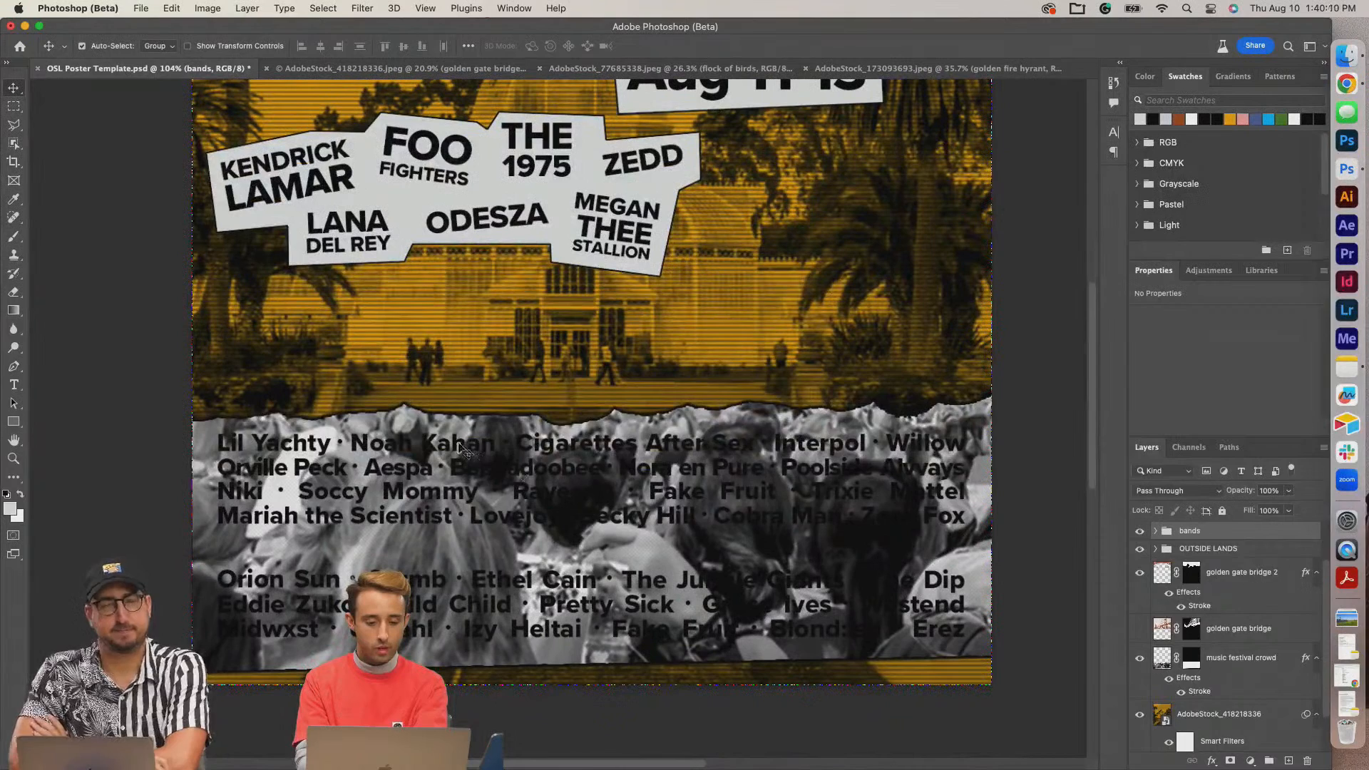
drag(460, 445, 465, 340)
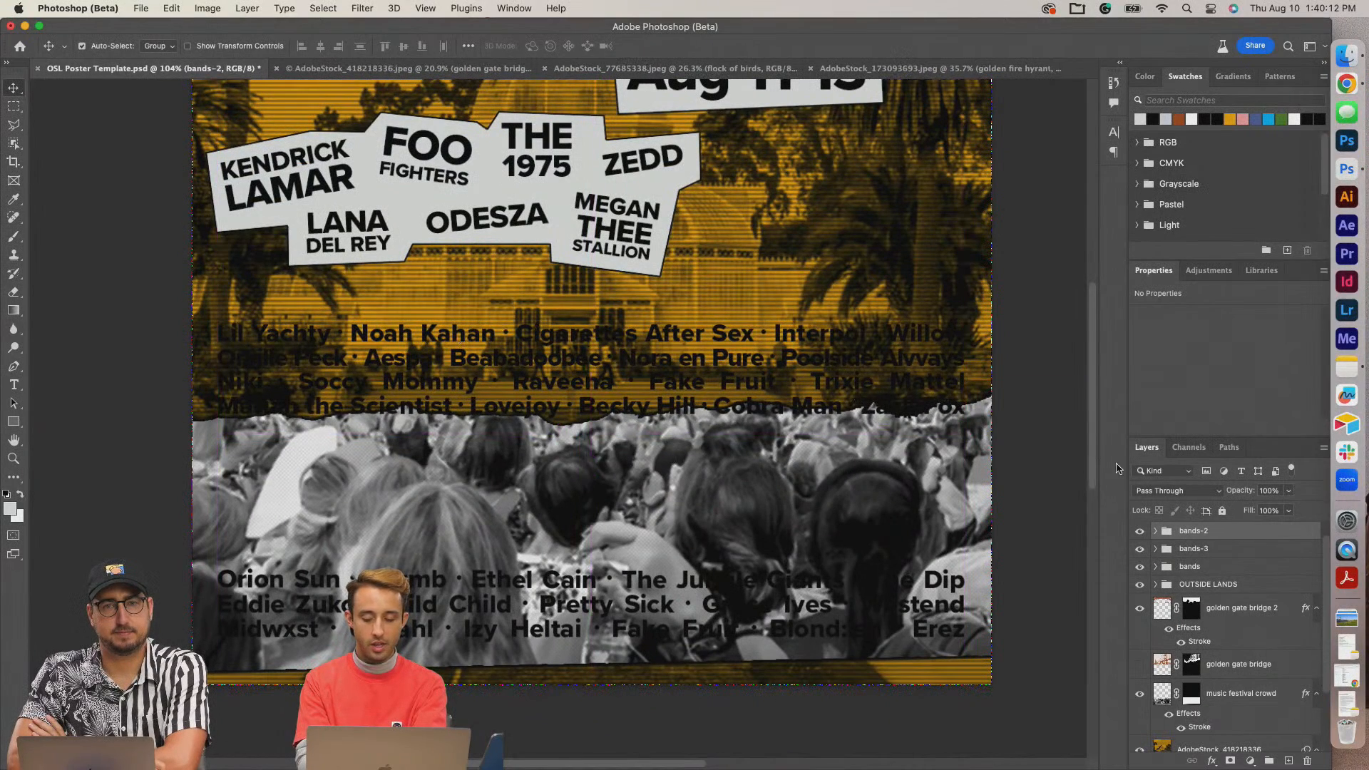
Hide the AdobeStock_418218336 conservatory layer and the music festival crowd layer.
scroll(1150, 692, down, 3)
click(1139, 677)
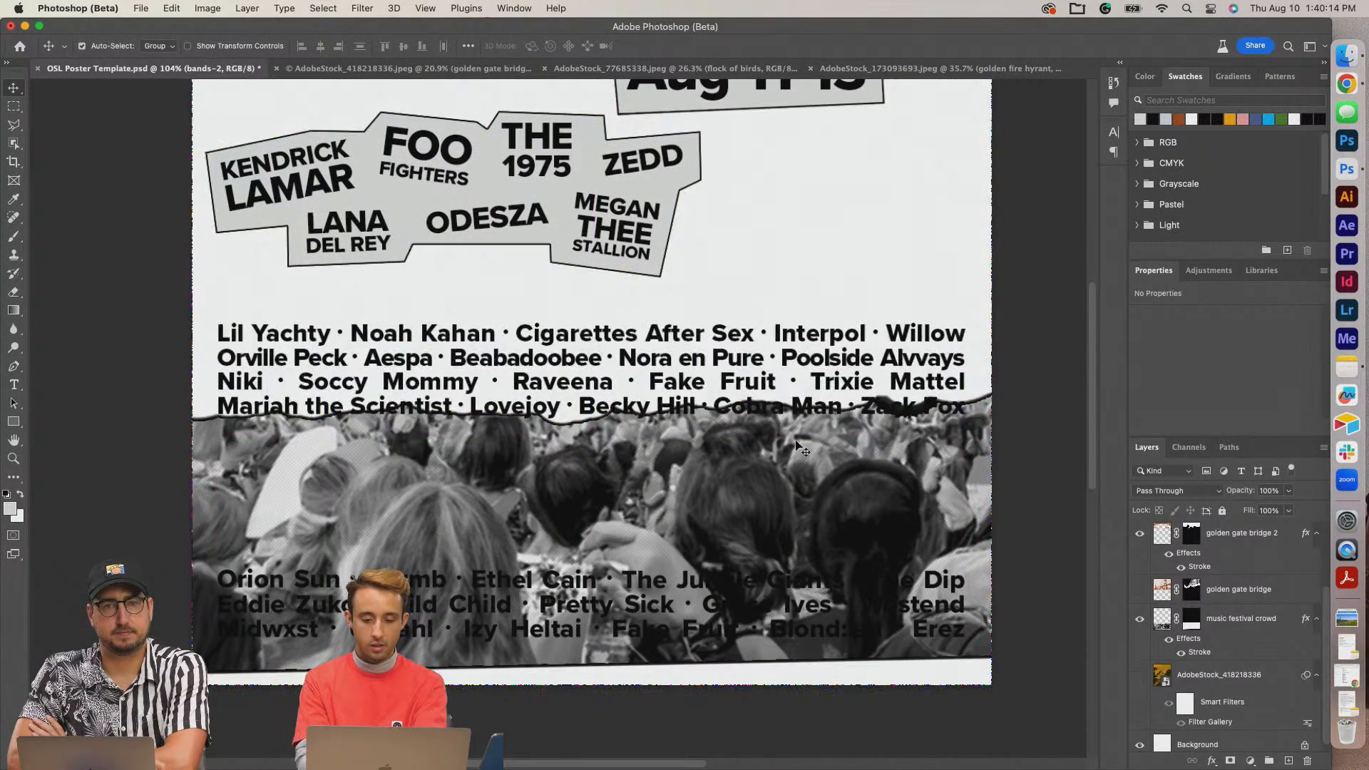
click(841, 487)
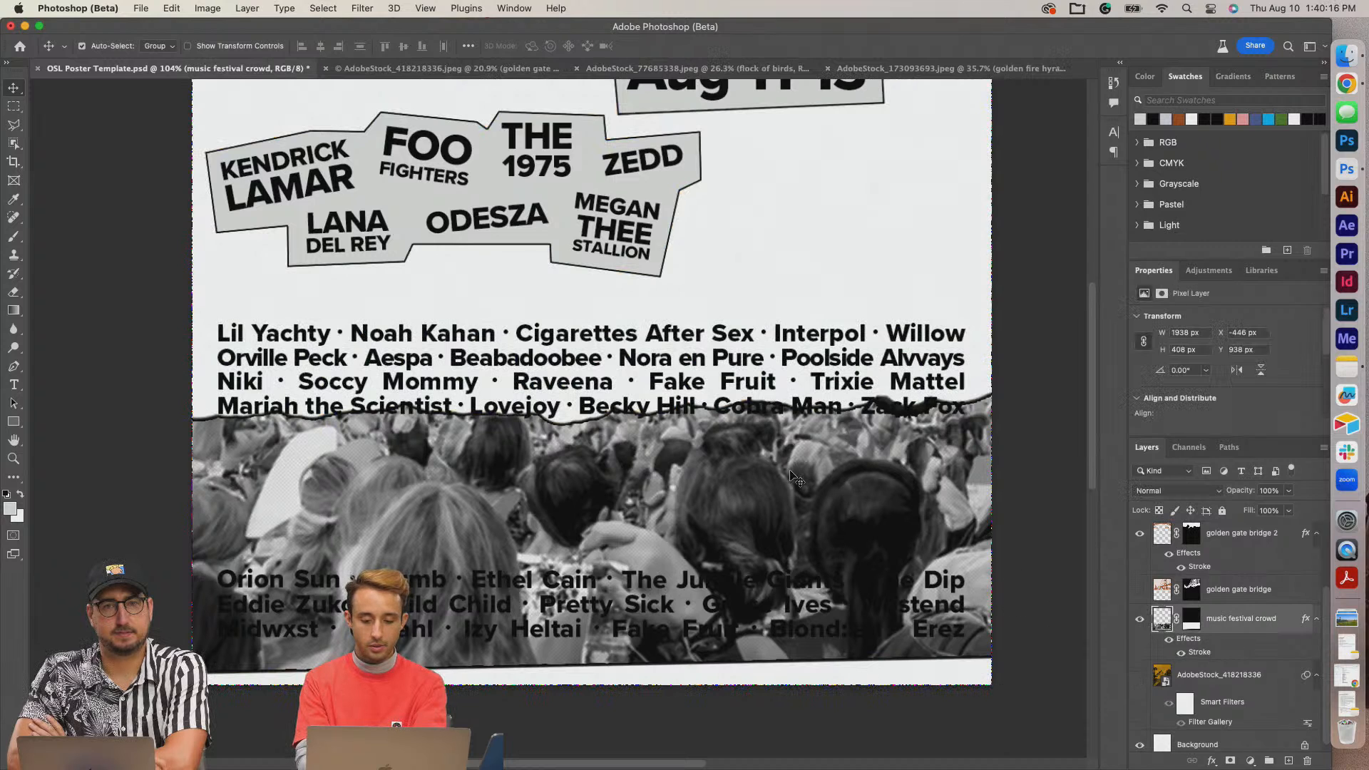
click(1140, 619)
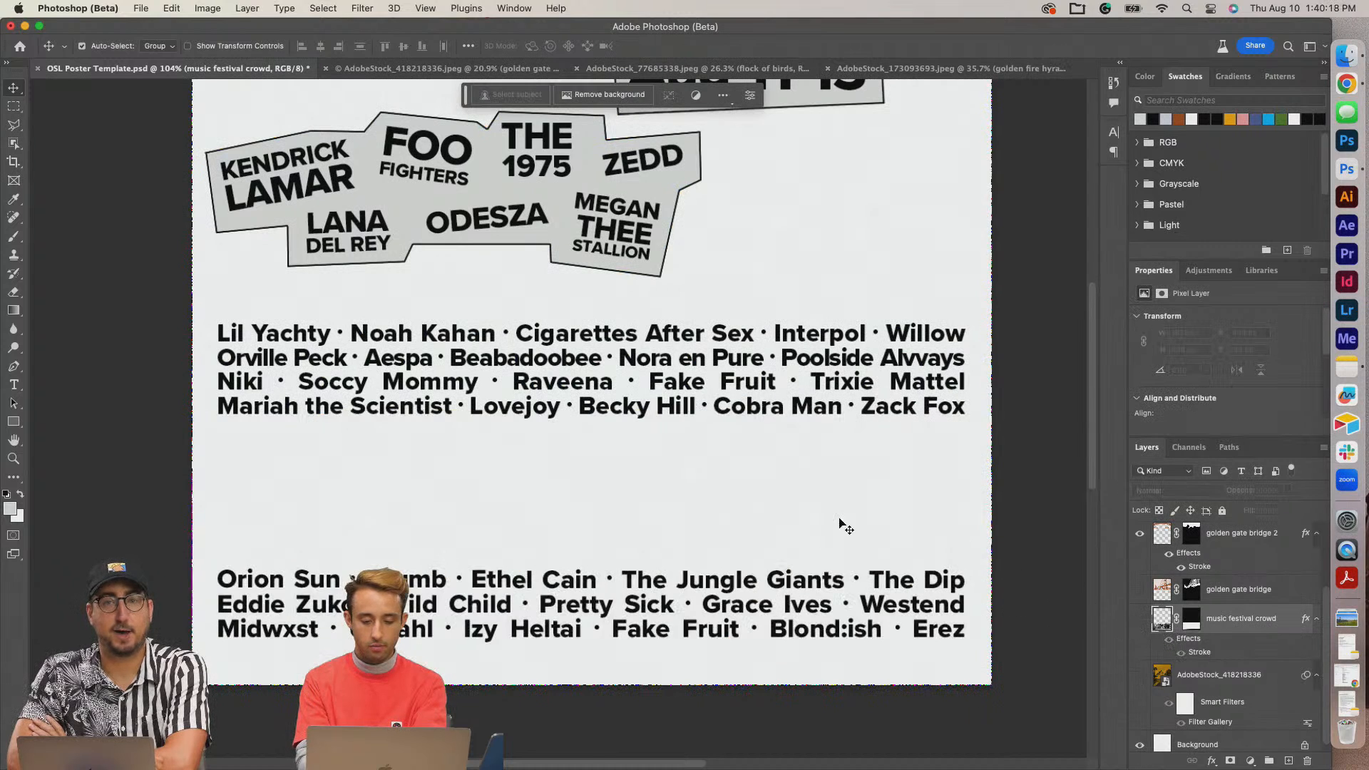
Add a new empty layer beneath the Lil Yachty text layer inside the bands-2 group.
click(735, 592)
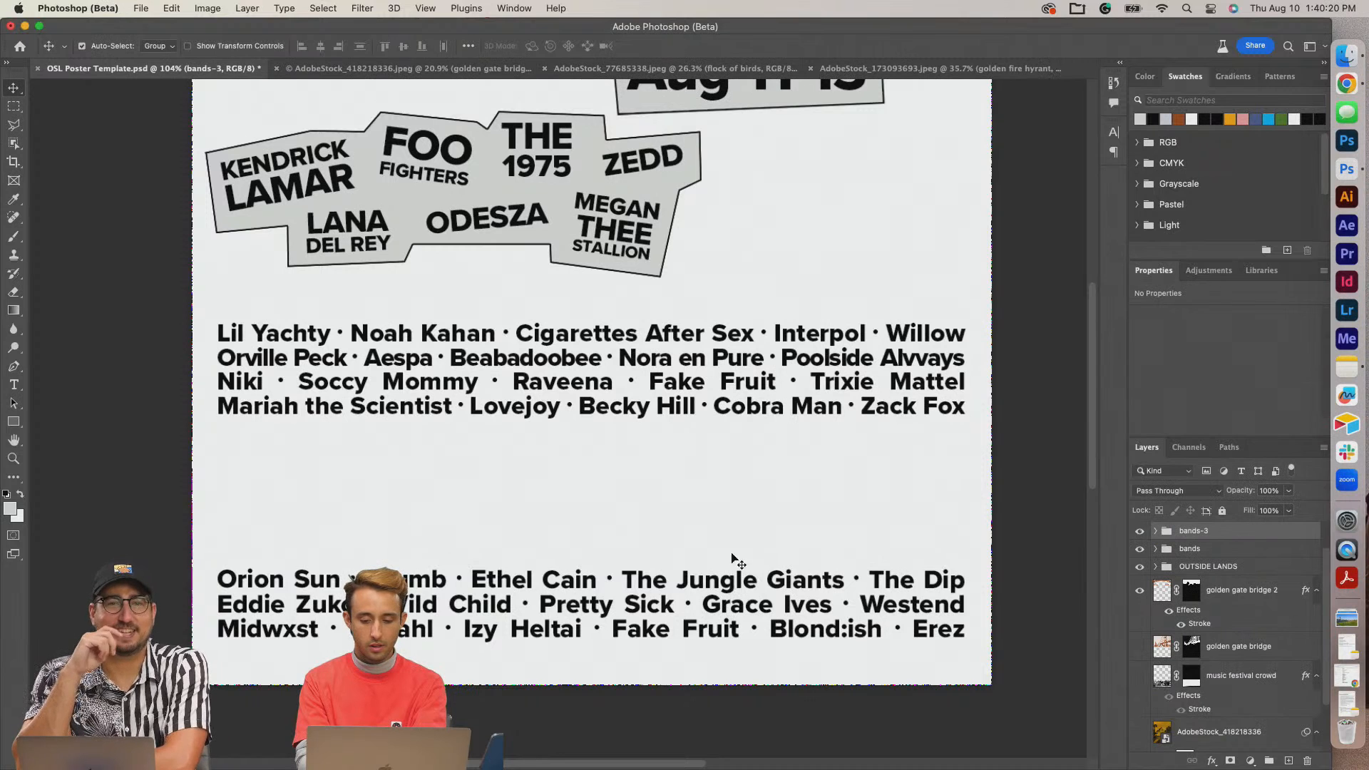
key(super+j)
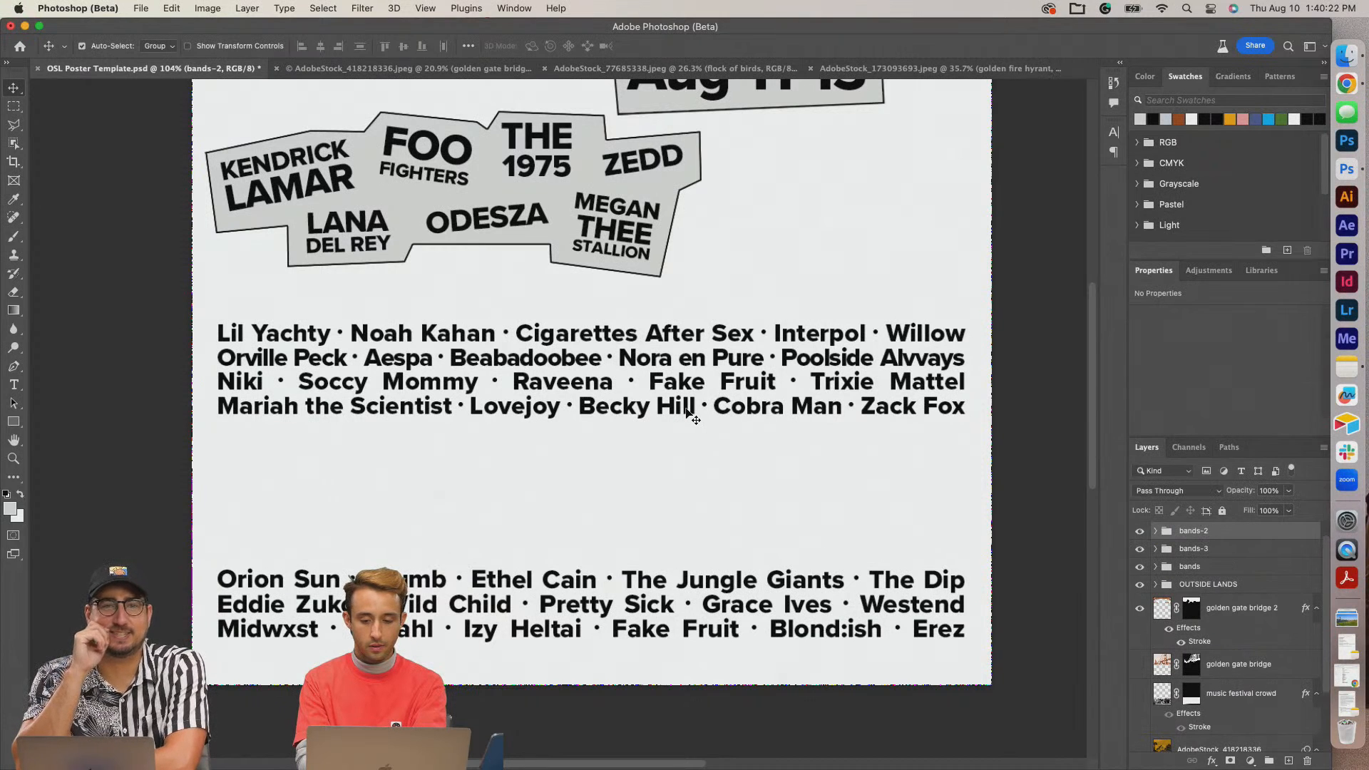
click(1155, 532)
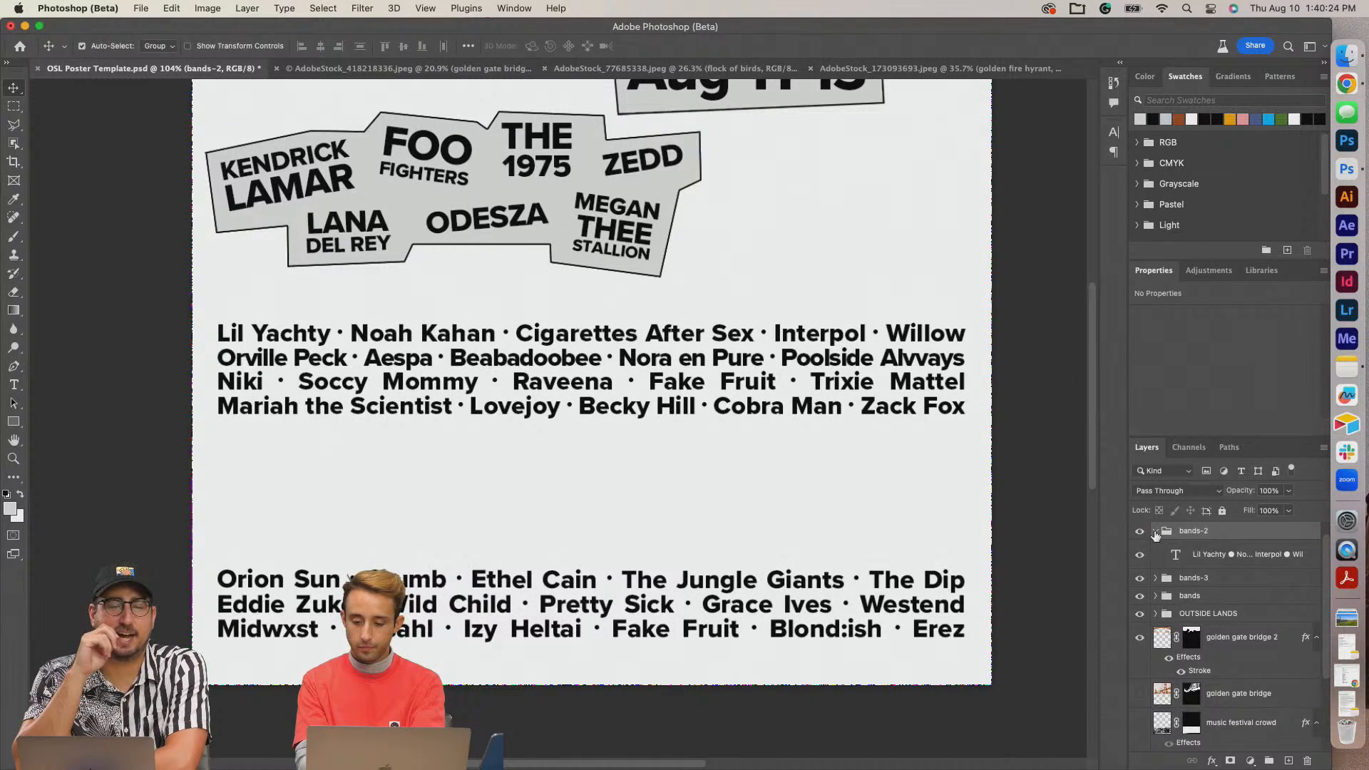
click(1207, 562)
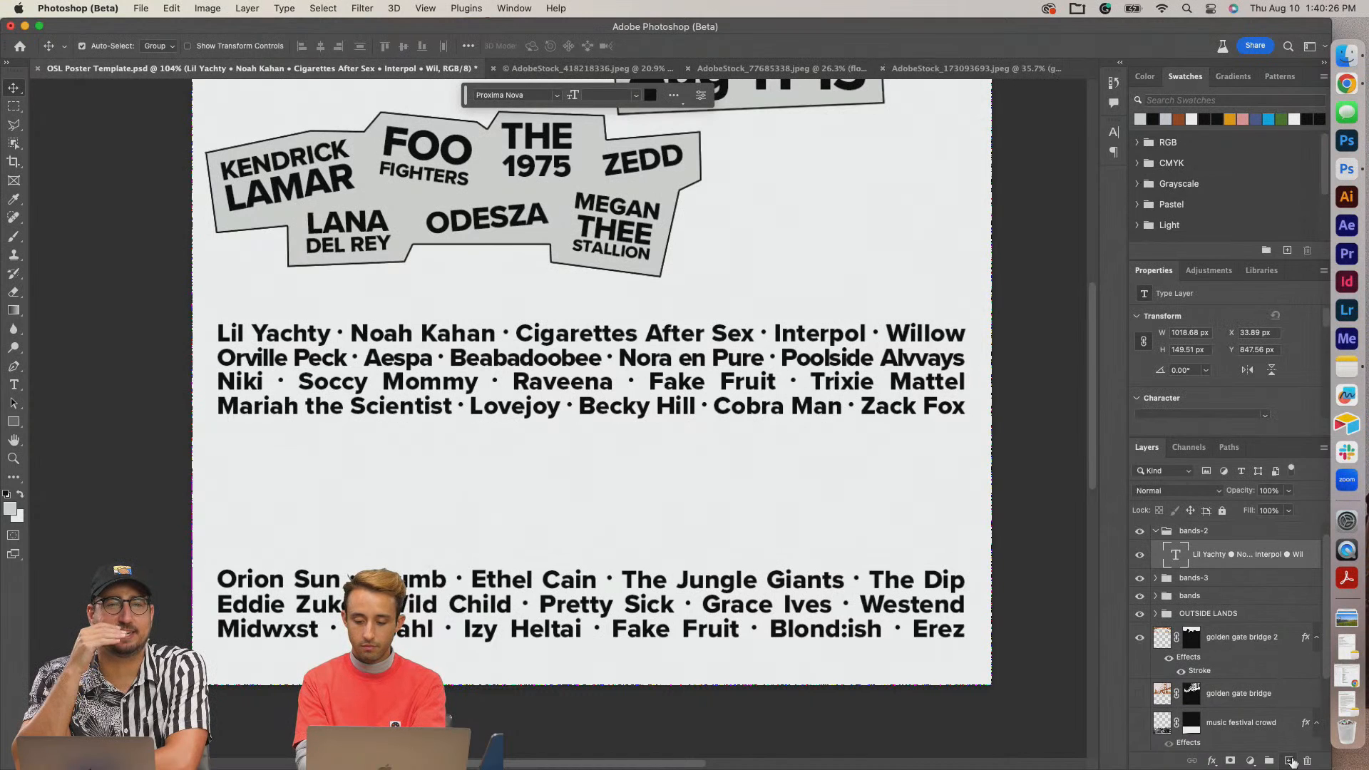
click(1293, 762)
drag(1201, 562, 1197, 598)
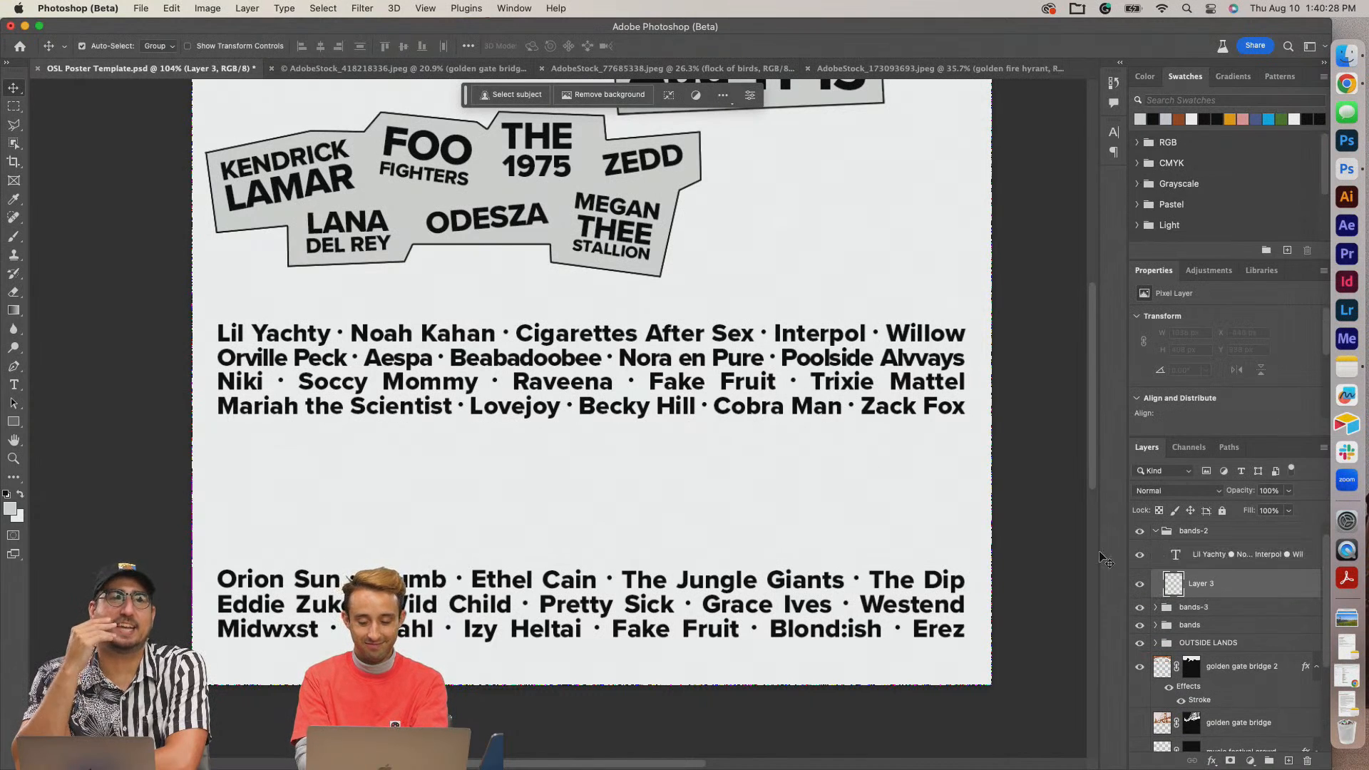
Scale down the bands-2 lineup text, tilt it slightly counterclockwise, and reposition it below the headliners.
click(355, 335)
key(super+t)
drag(964, 370, 902, 320)
key(Return)
mouse_move(811, 374)
mouse_down()
mouse_move(844, 392)
mouse_move(829, 383)
mouse_up()
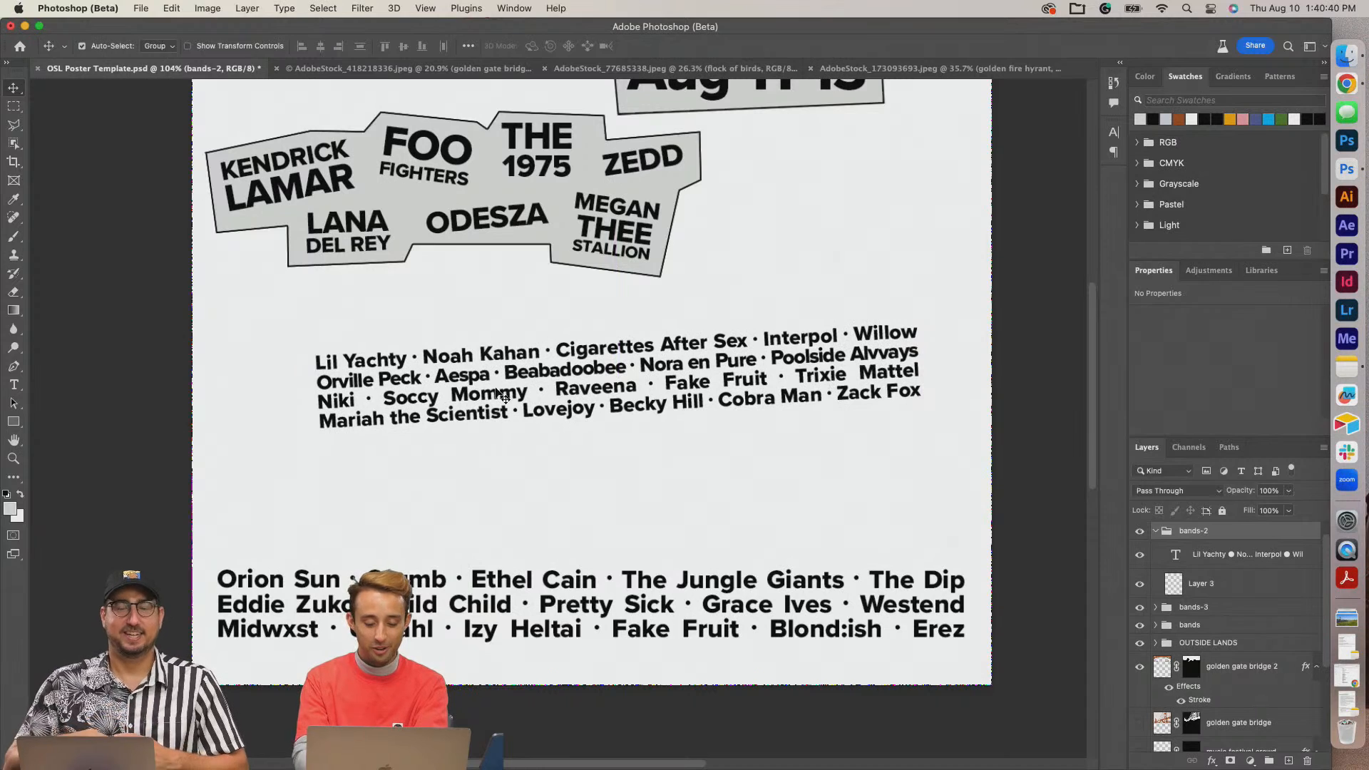
Fill an angular cut-out shape around the Lil Yachty lineup text with light grey on Layer 3 and paste the stroke layer style onto it.
key(l)
mouse_move(305, 368)
mouse_down()
mouse_move(311, 448)
mouse_move(825, 430)
mouse_move(928, 421)
mouse_move(951, 402)
mouse_move(935, 310)
mouse_move(775, 306)
mouse_move(426, 345)
mouse_move(312, 343)
mouse_up()
click(309, 343)
key(alt+BackSpace)
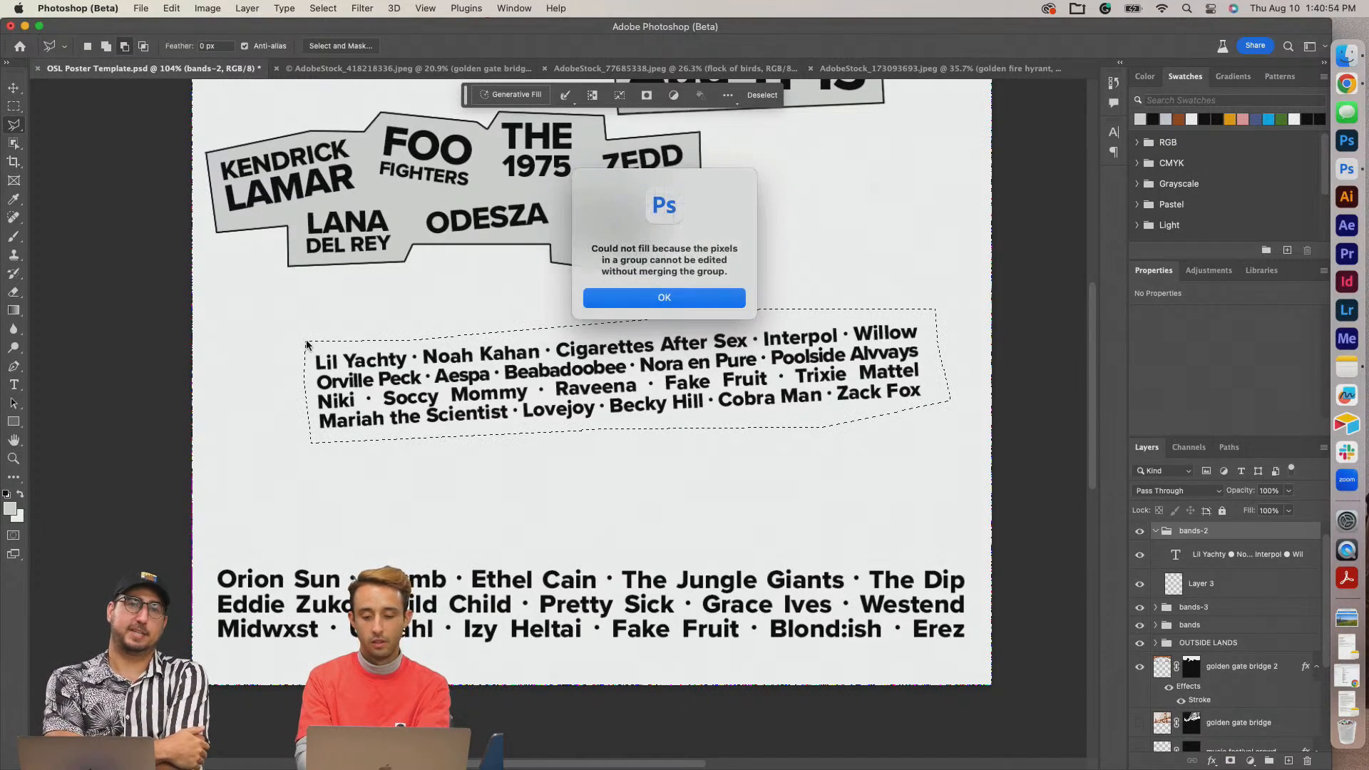
key(Return)
click(1229, 584)
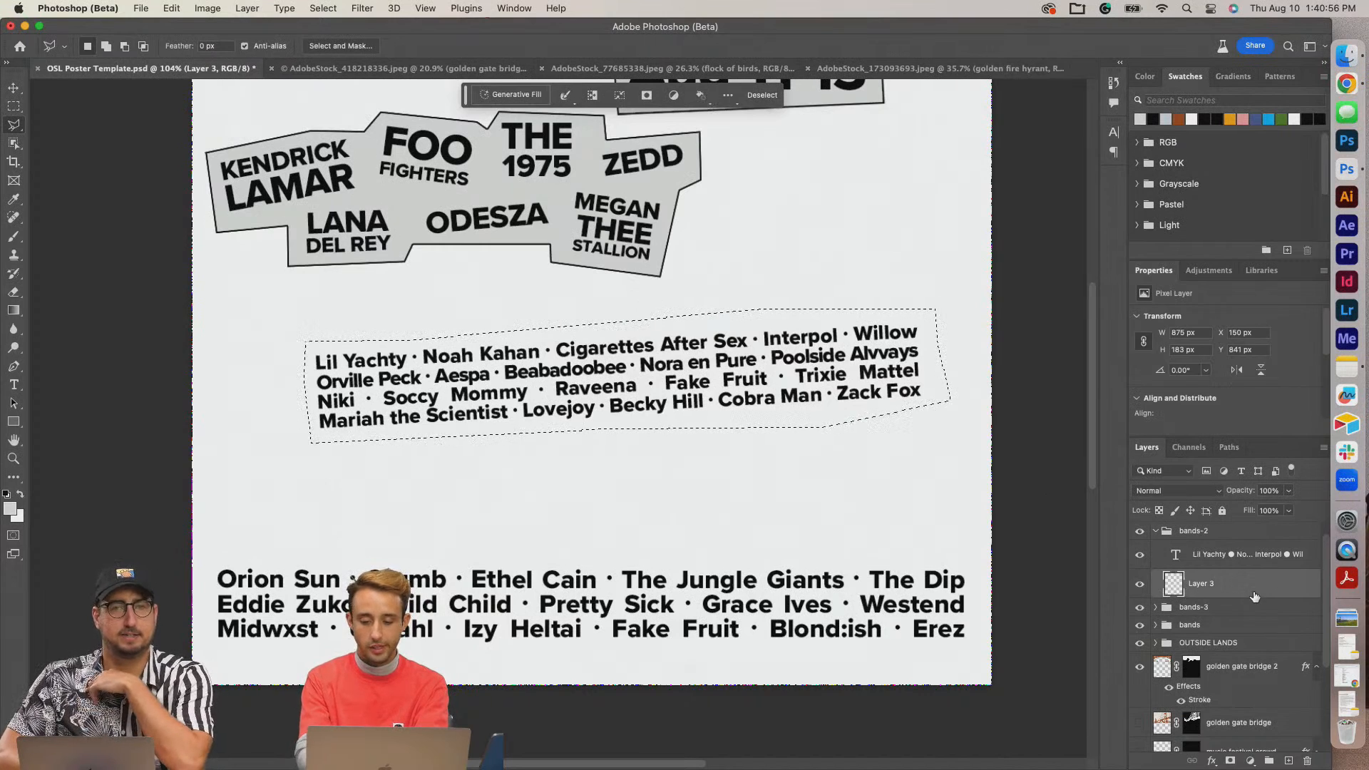
key(alt+BackSpace)
key(super+d)
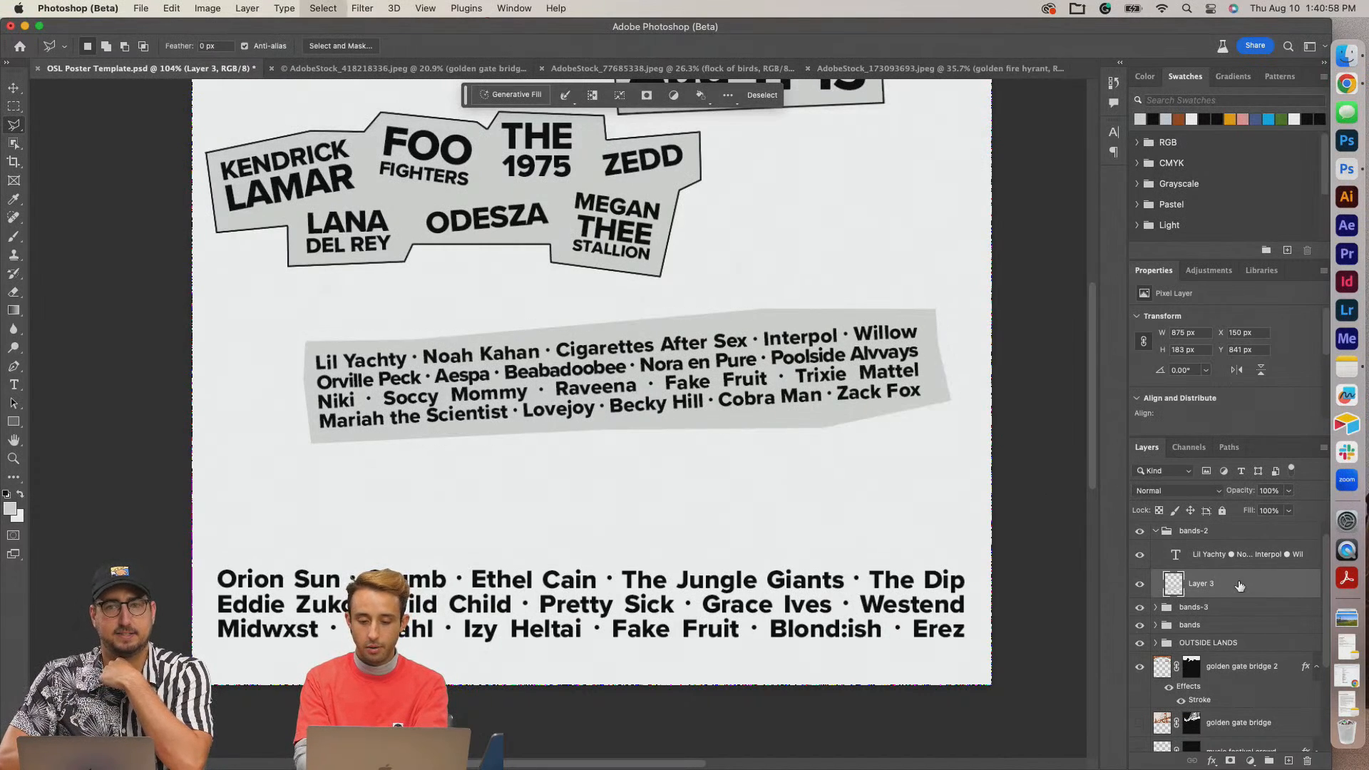
right_click(1238, 585)
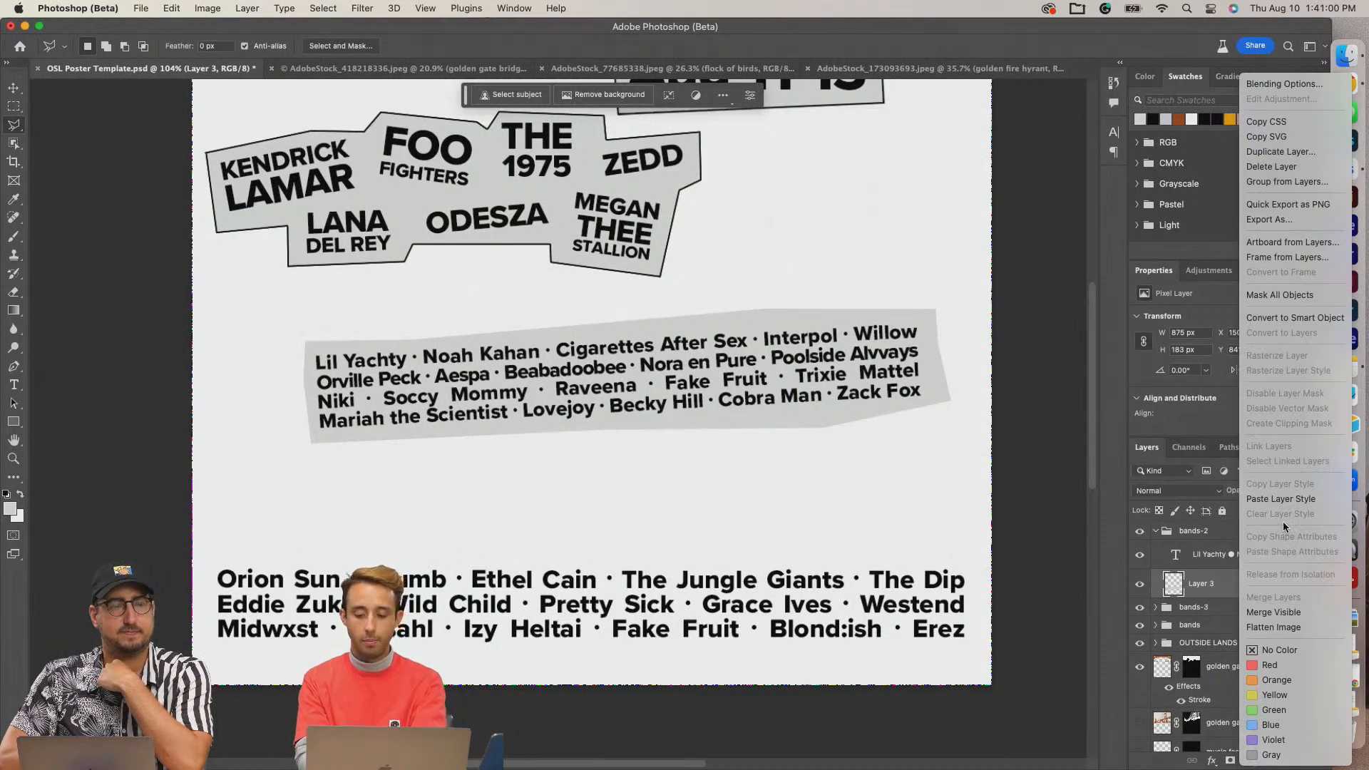
click(1278, 500)
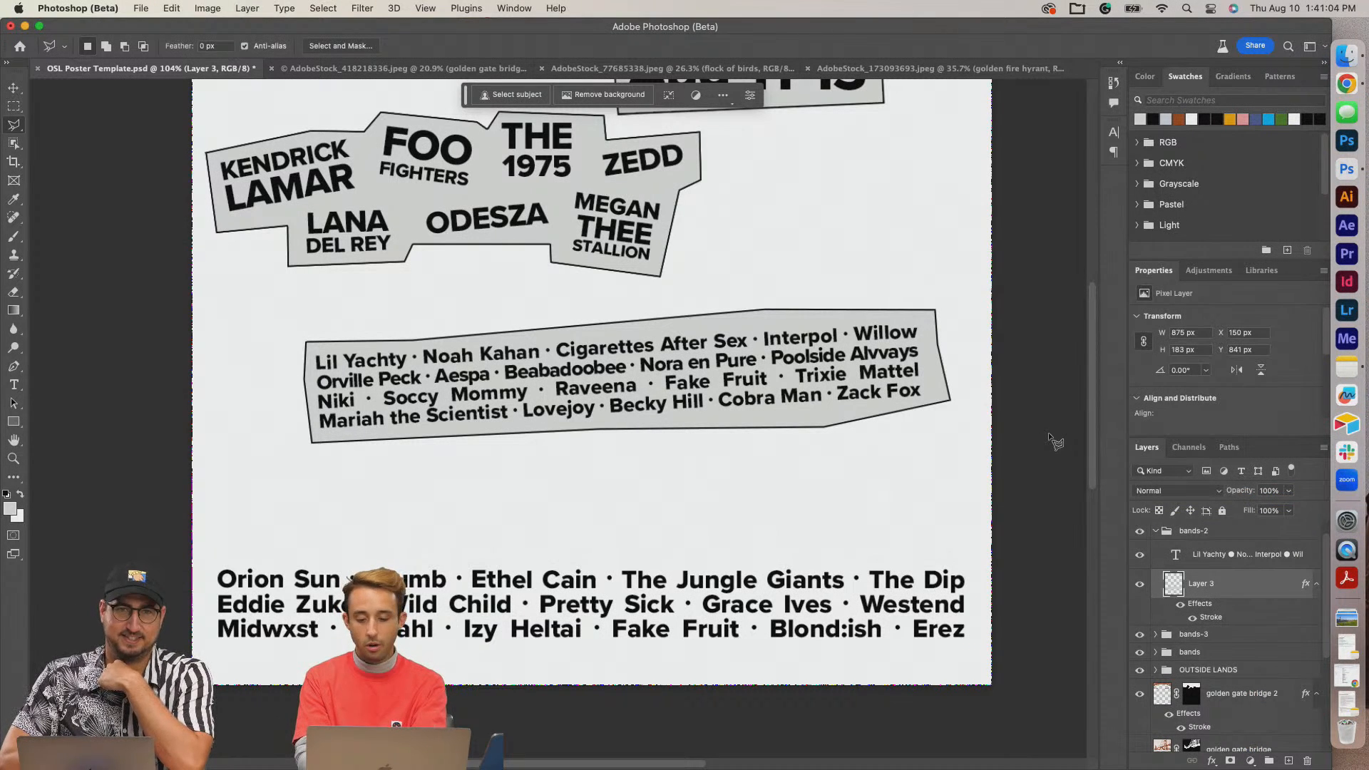
Scale down the bands-3 lineup text, tilt it slightly clockwise, and position it just below the bands-2 block.
key(v)
drag(802, 578, 794, 505)
key(super+t)
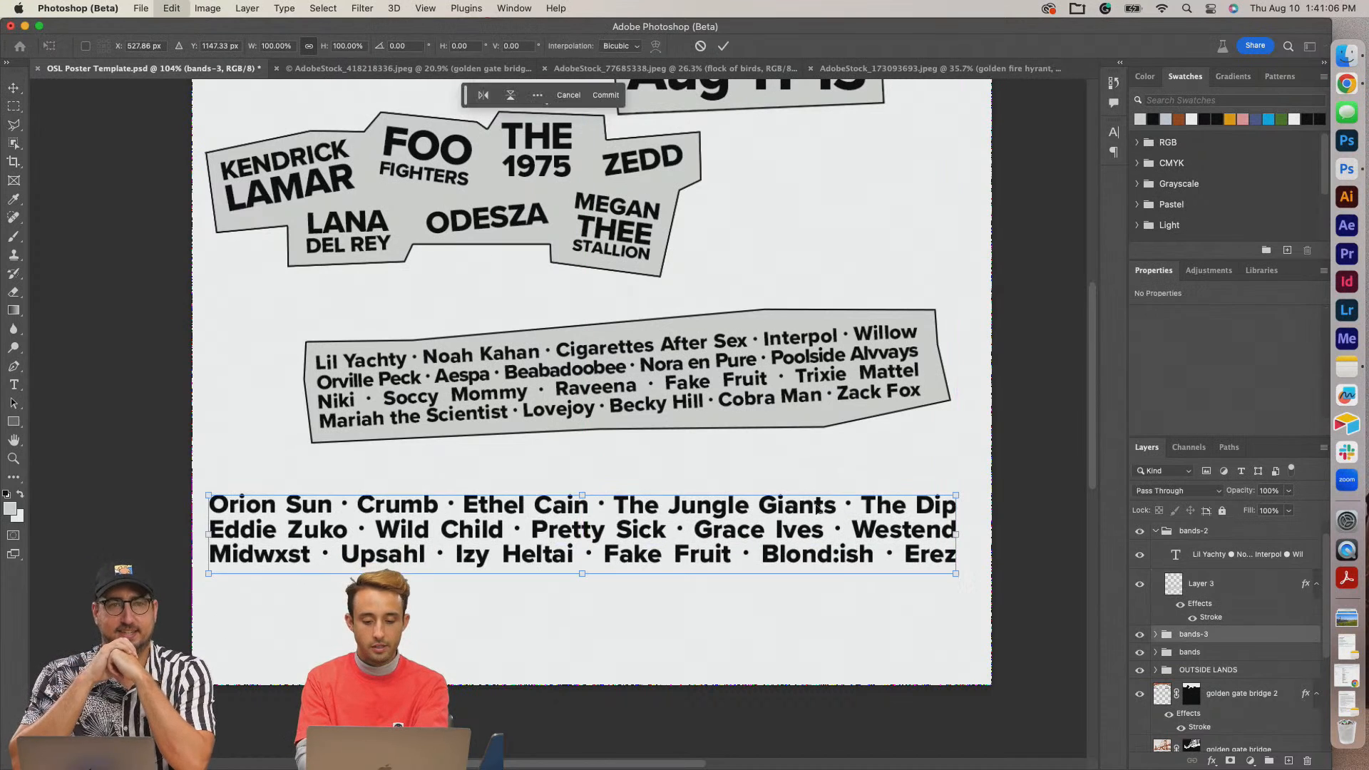
drag(956, 536, 832, 482)
drag(882, 439, 891, 458)
drag(790, 497, 729, 527)
key(Return)
Trace an angular polygonal lasso selection around the Orion Sun lineup text, leaving a margin on all sides.
key(l)
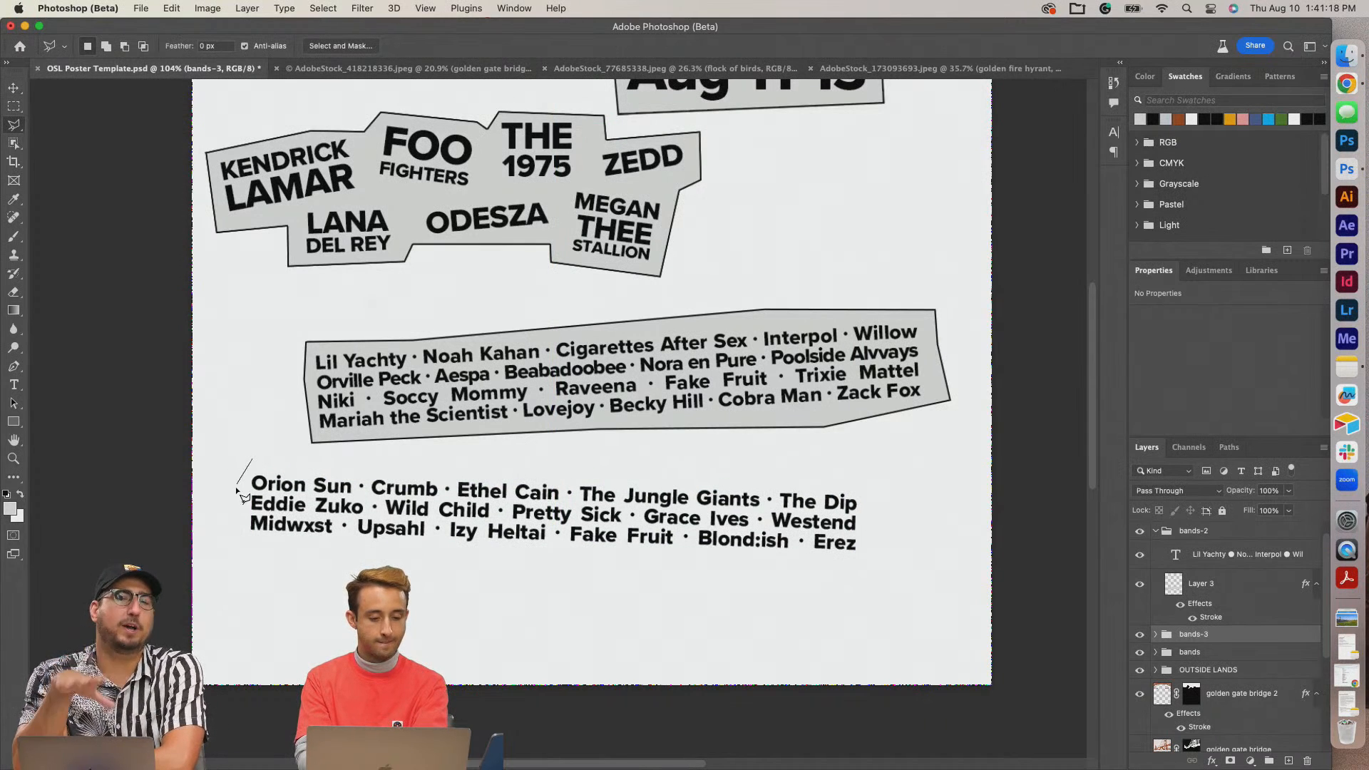
click(234, 550)
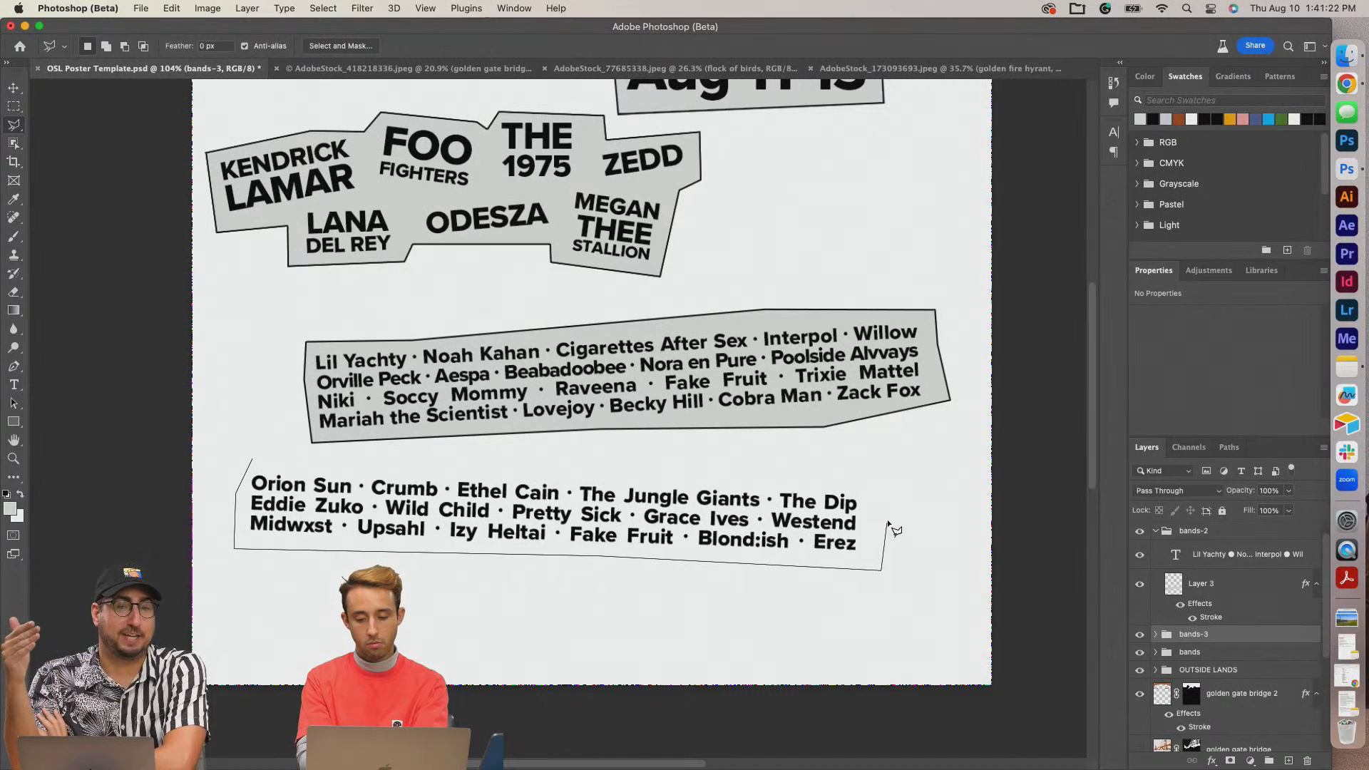
click(866, 474)
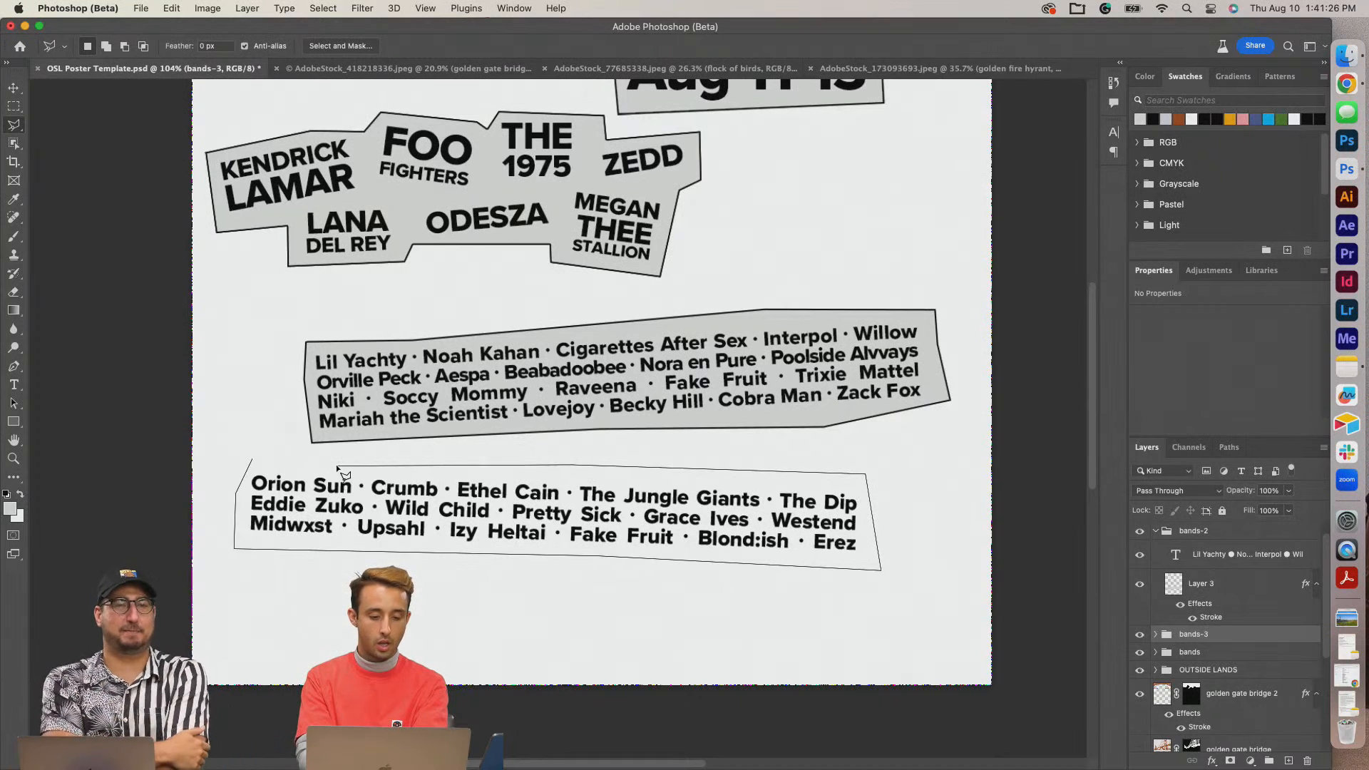
click(255, 462)
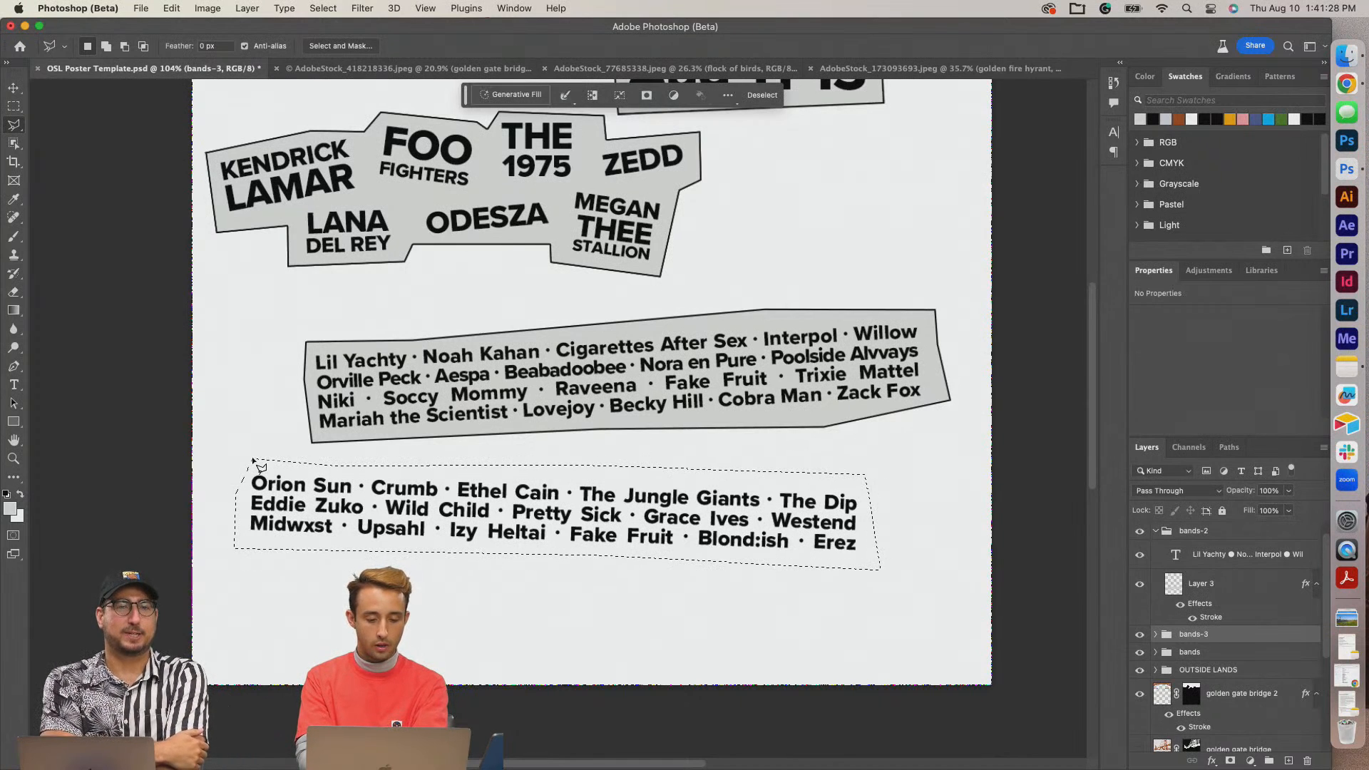
Add a new empty layer beneath the Orion Sun text layer inside the bands-3 group.
click(1156, 634)
scroll(1235, 639, down, 2)
click(1288, 761)
drag(1230, 619, 1234, 652)
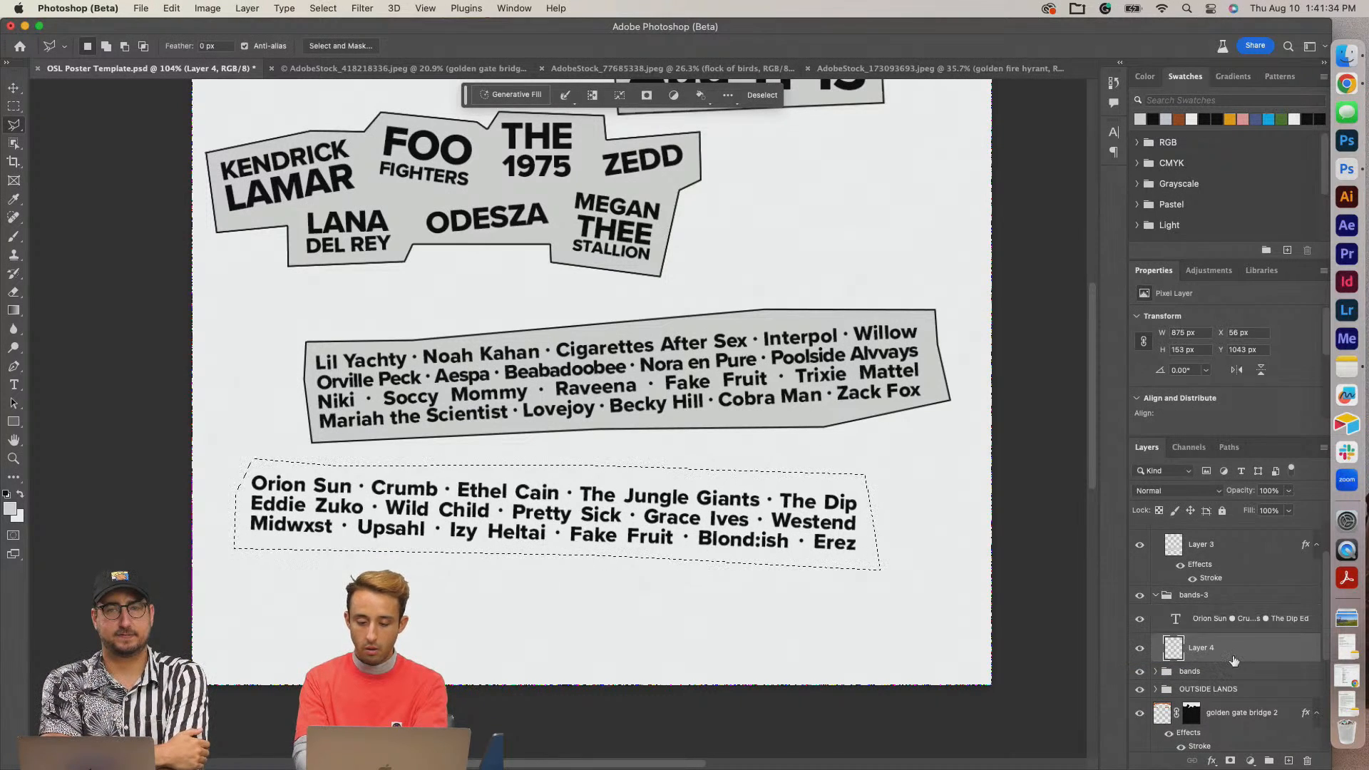
Fill the angular selection with light grey on Layer 4 and paste the stroke layer style onto that layer.
key(alt+BackSpace)
key(super+d)
right_click(1248, 651)
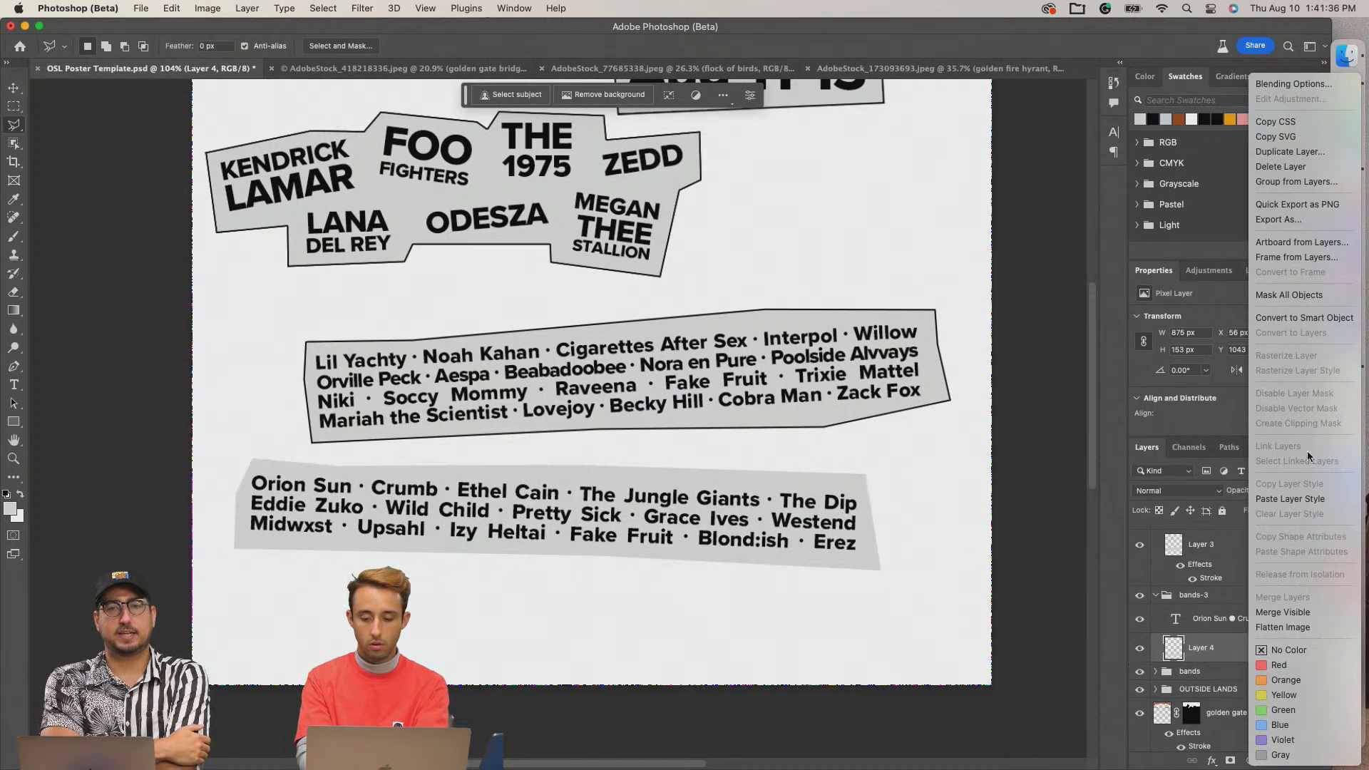
click(1298, 500)
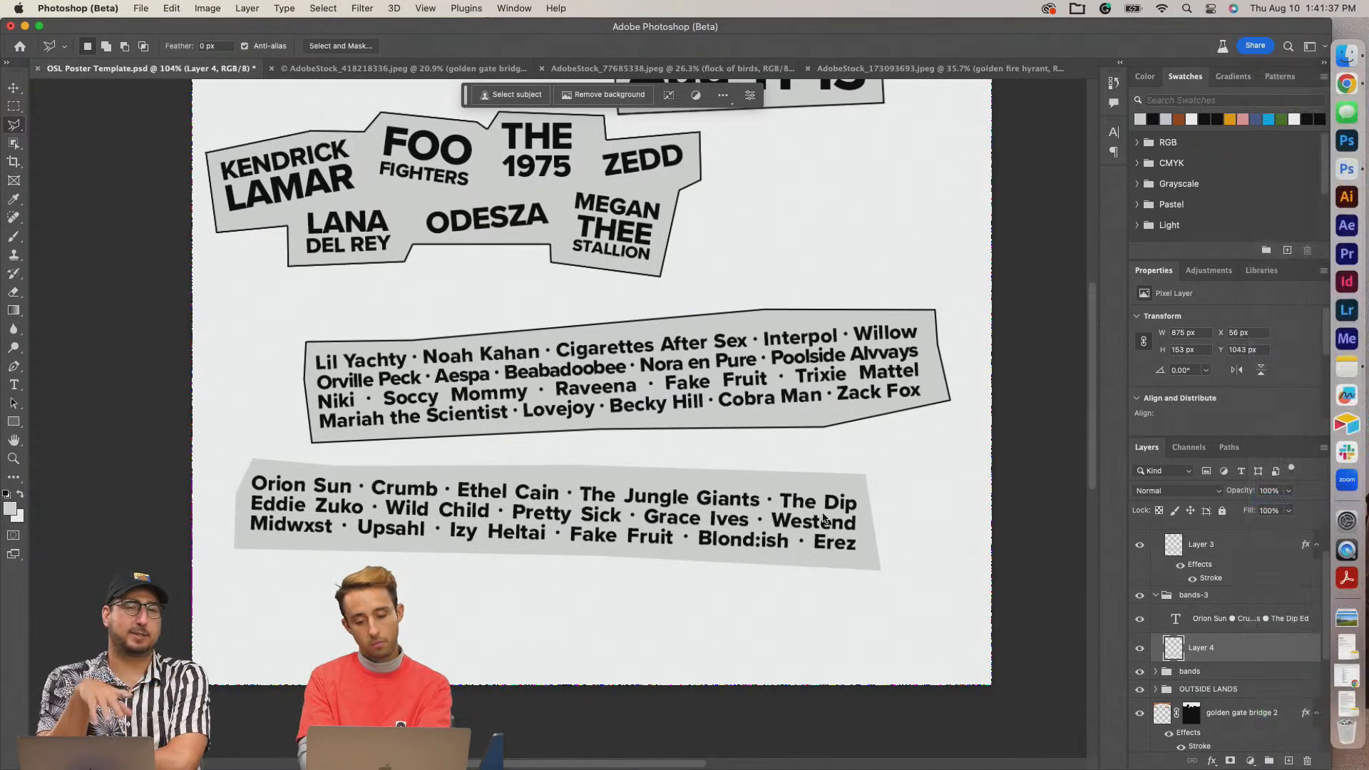
Collapse the bands-3 group and nudge its lineup block slightly left and down.
click(1156, 597)
key(v)
drag(783, 518, 774, 521)
Show the music festival crowd layer and the AdobeStock_418218336 conservatory layer again.
key(super+minus)
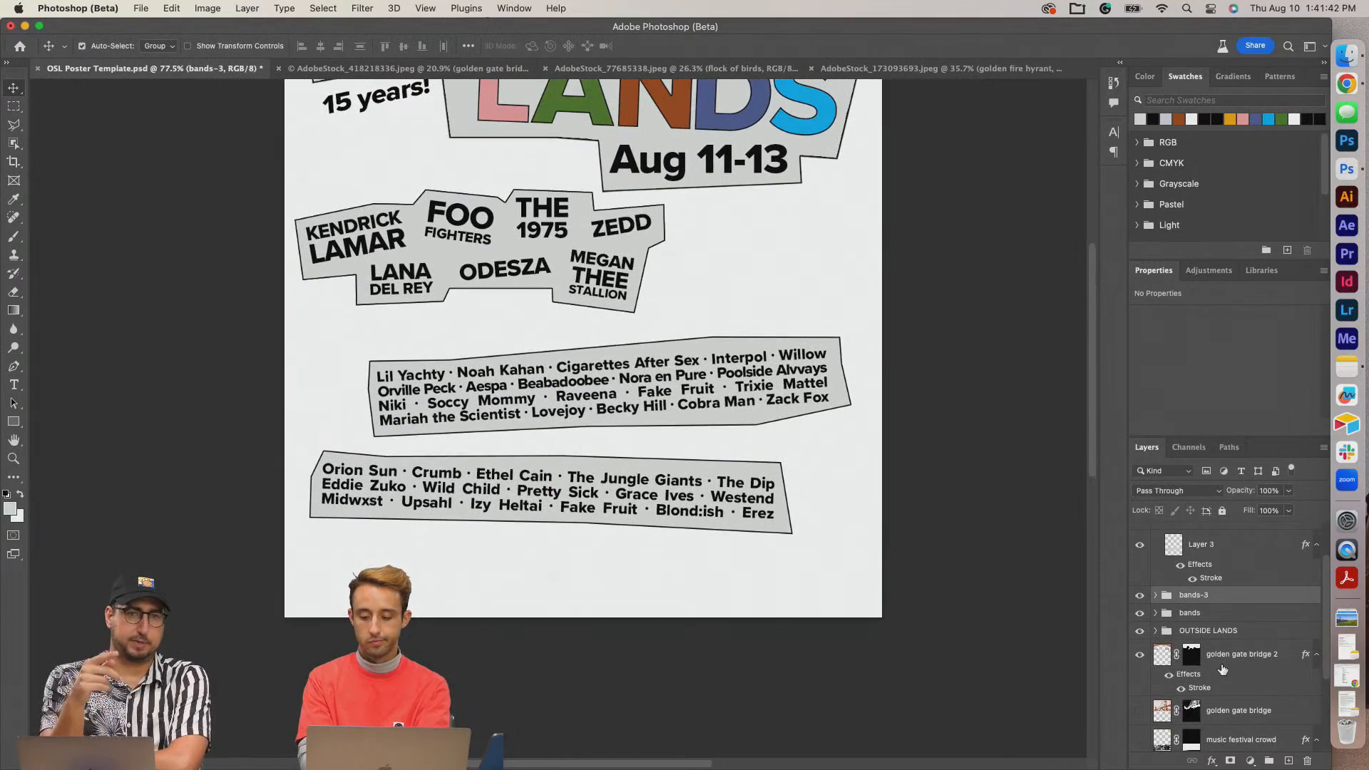
scroll(1222, 669, down, 5)
click(1139, 633)
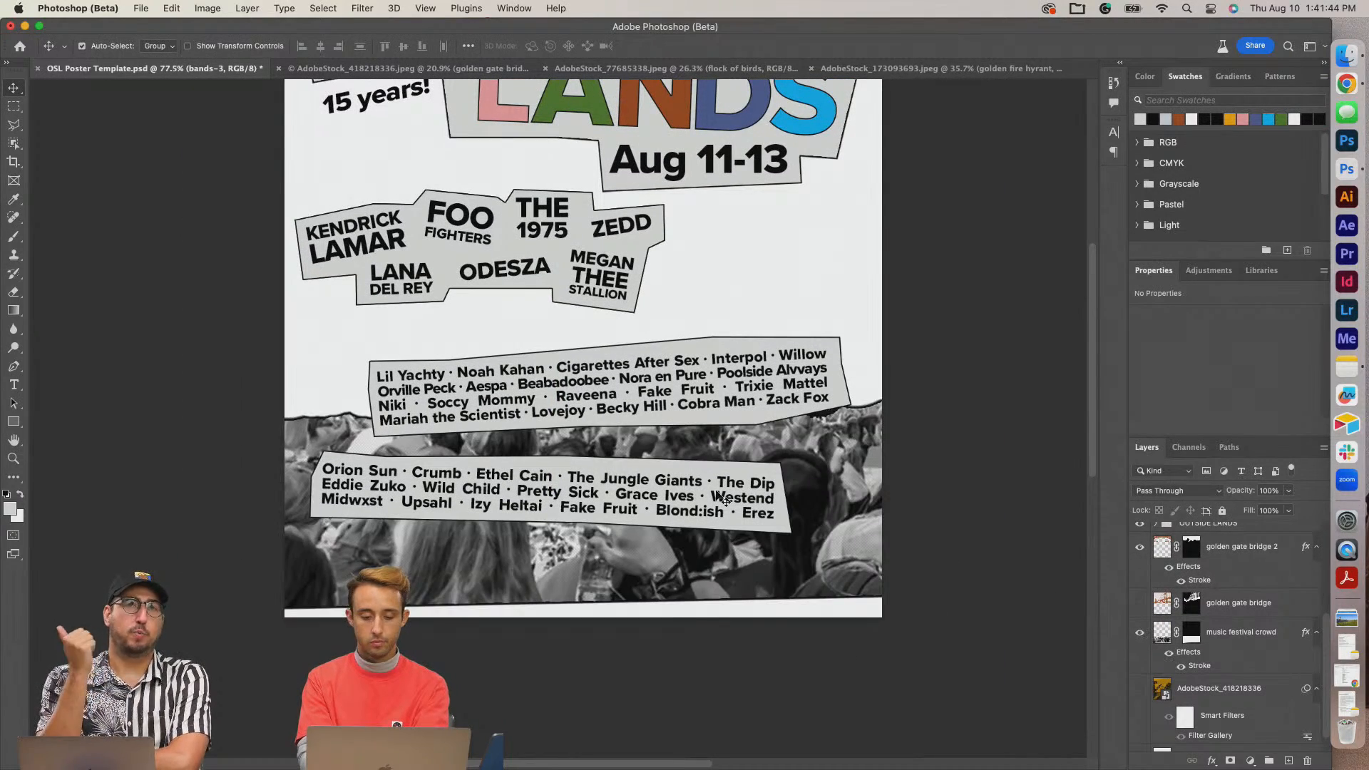
key(super+minus)
scroll(716, 495, up, 4)
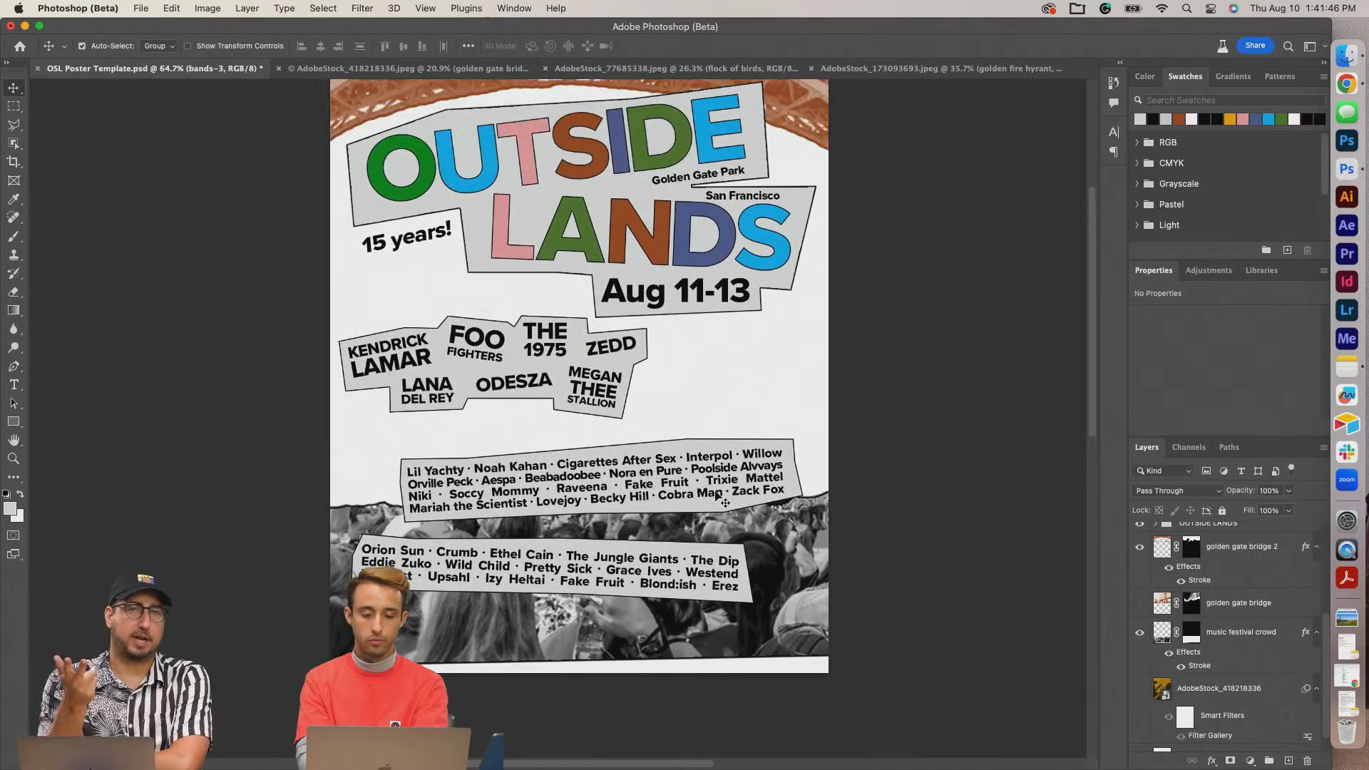
click(1140, 690)
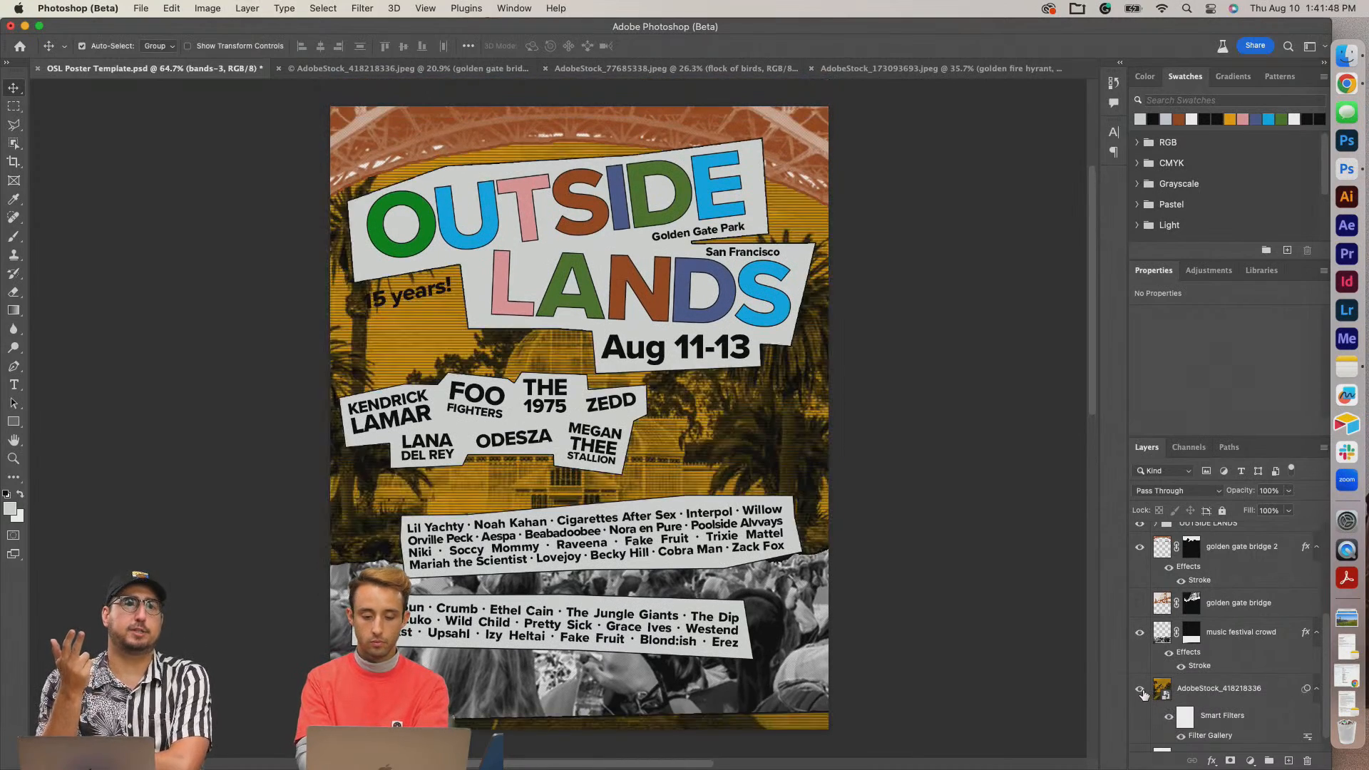
key(super+minus)
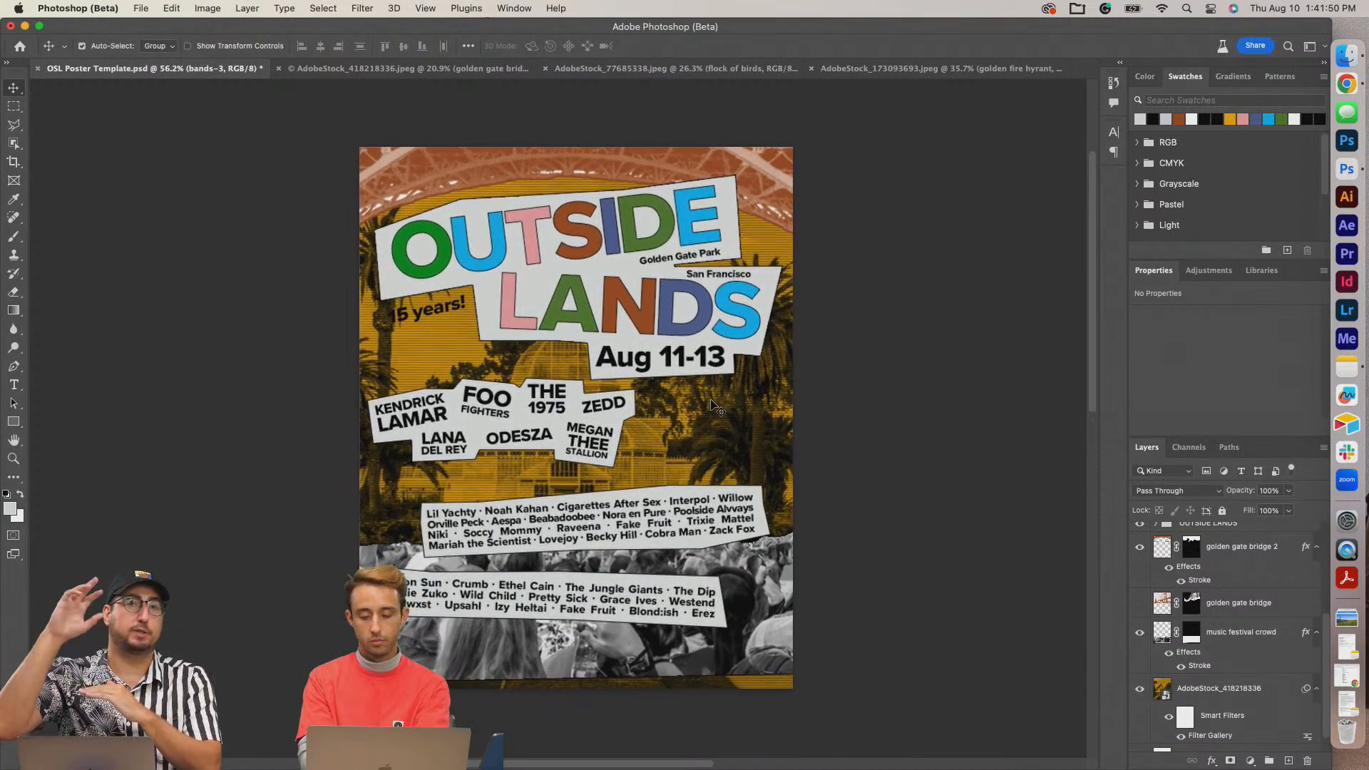
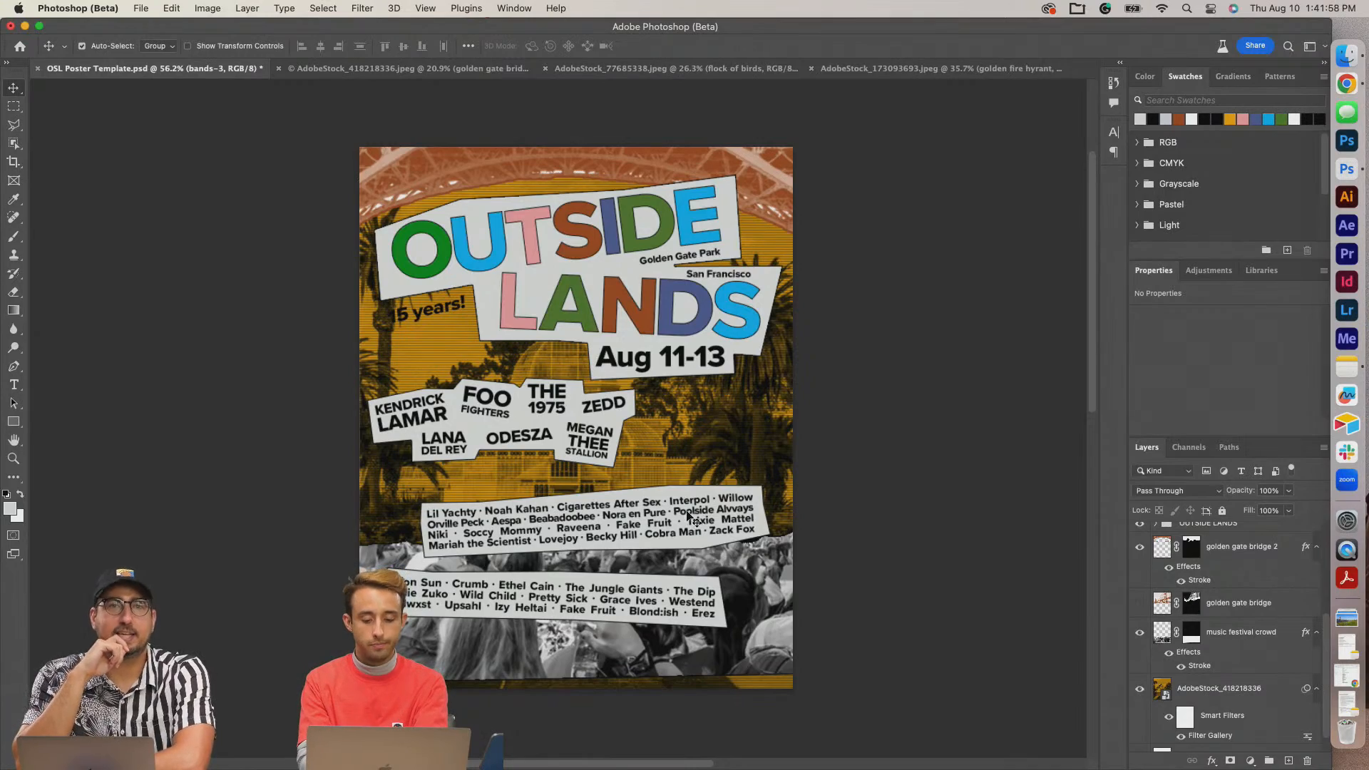
Collapse the bands-2 group and hide the bands-2 and bands-3 groups.
key(super+plus)
scroll(649, 549, down, 2)
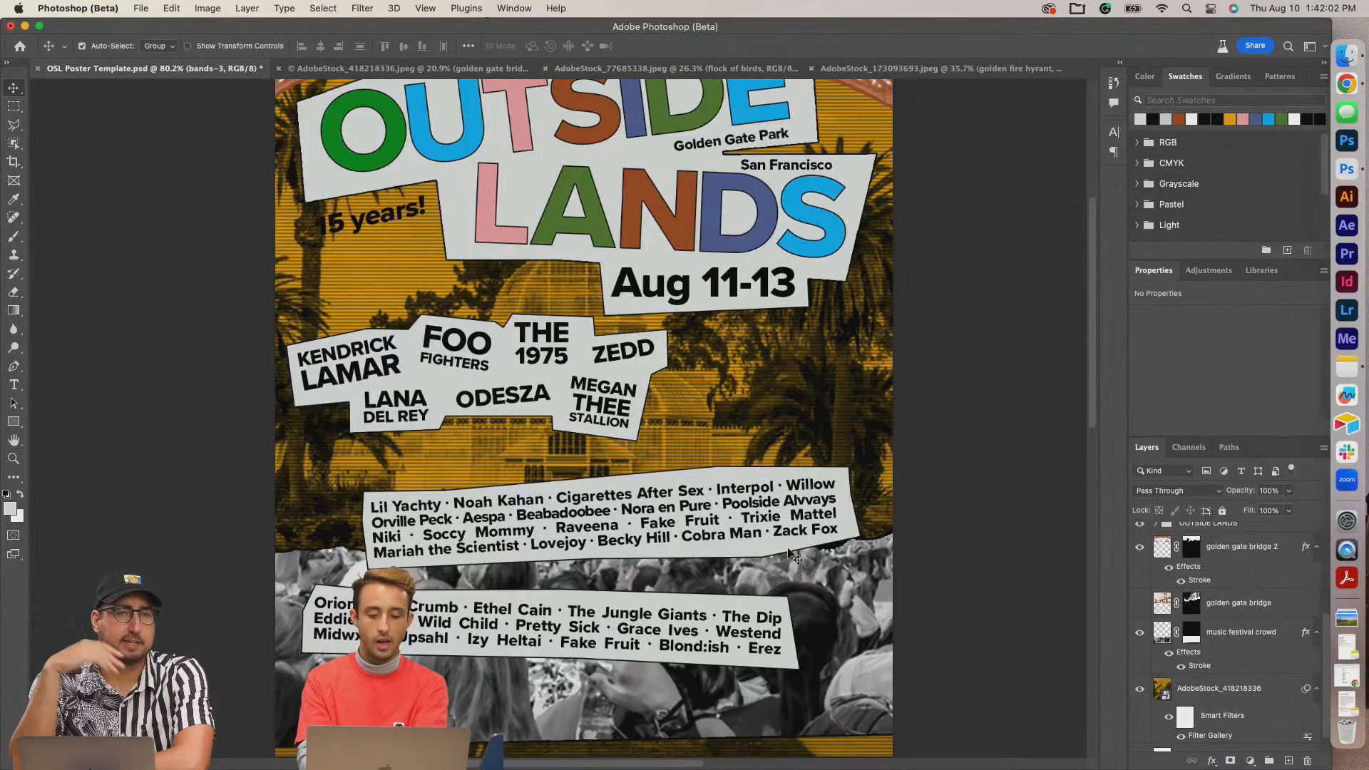
scroll(1186, 619, up, 4)
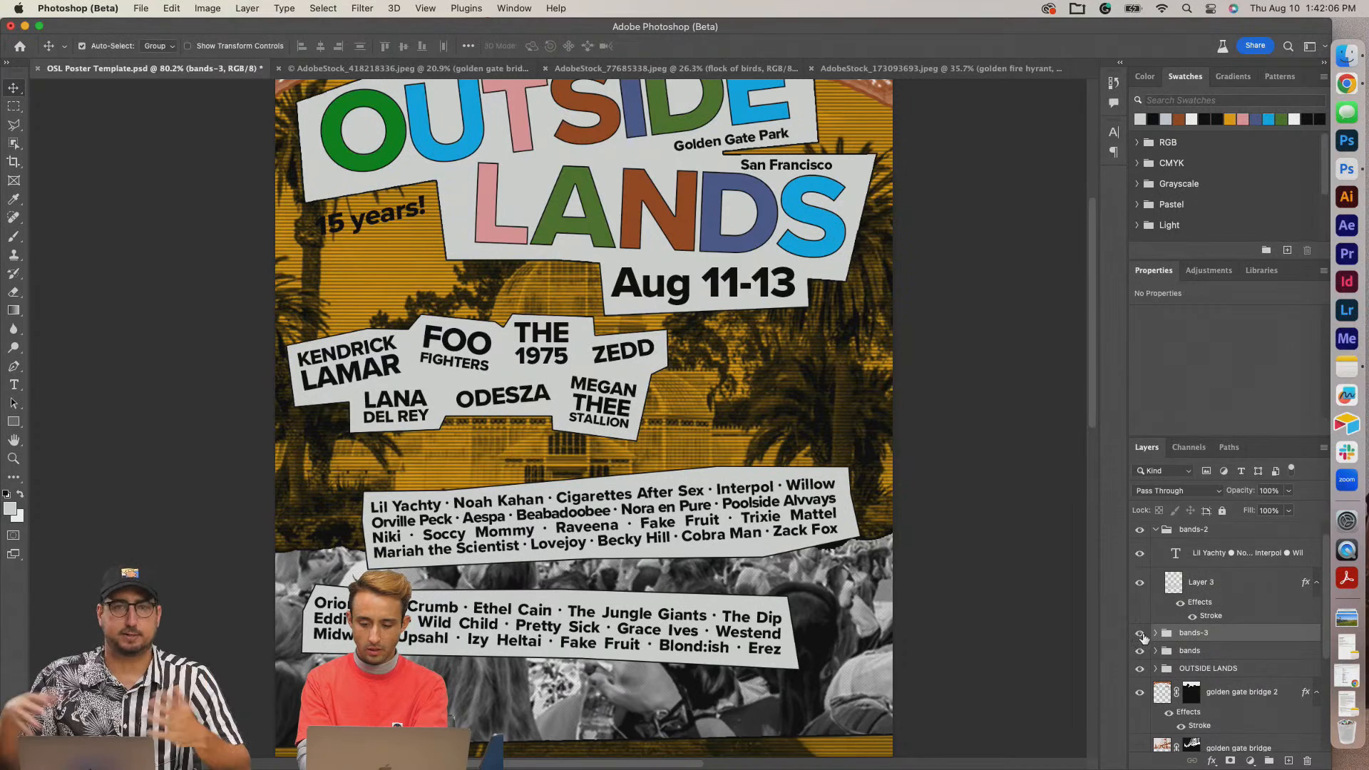
scroll(1168, 627, up, 1)
click(1155, 545)
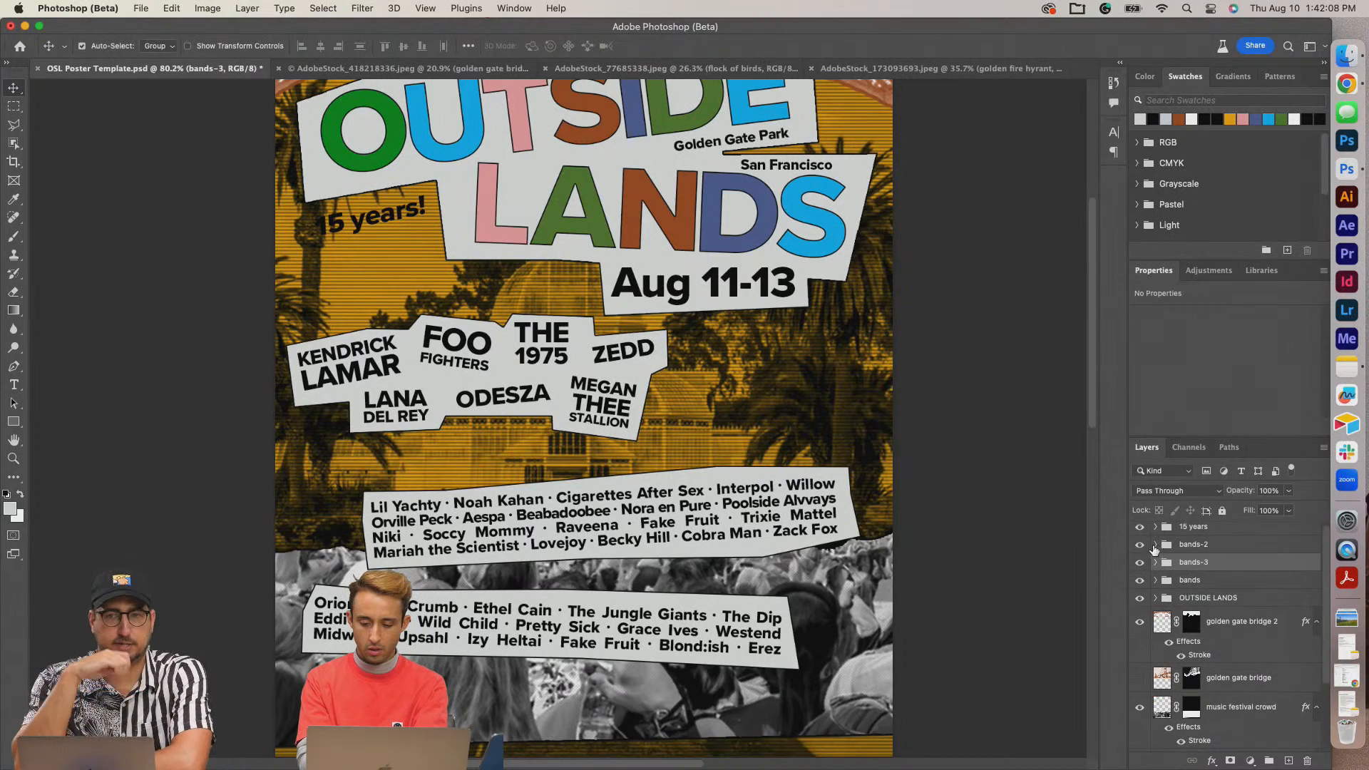
drag(1140, 545, 1140, 563)
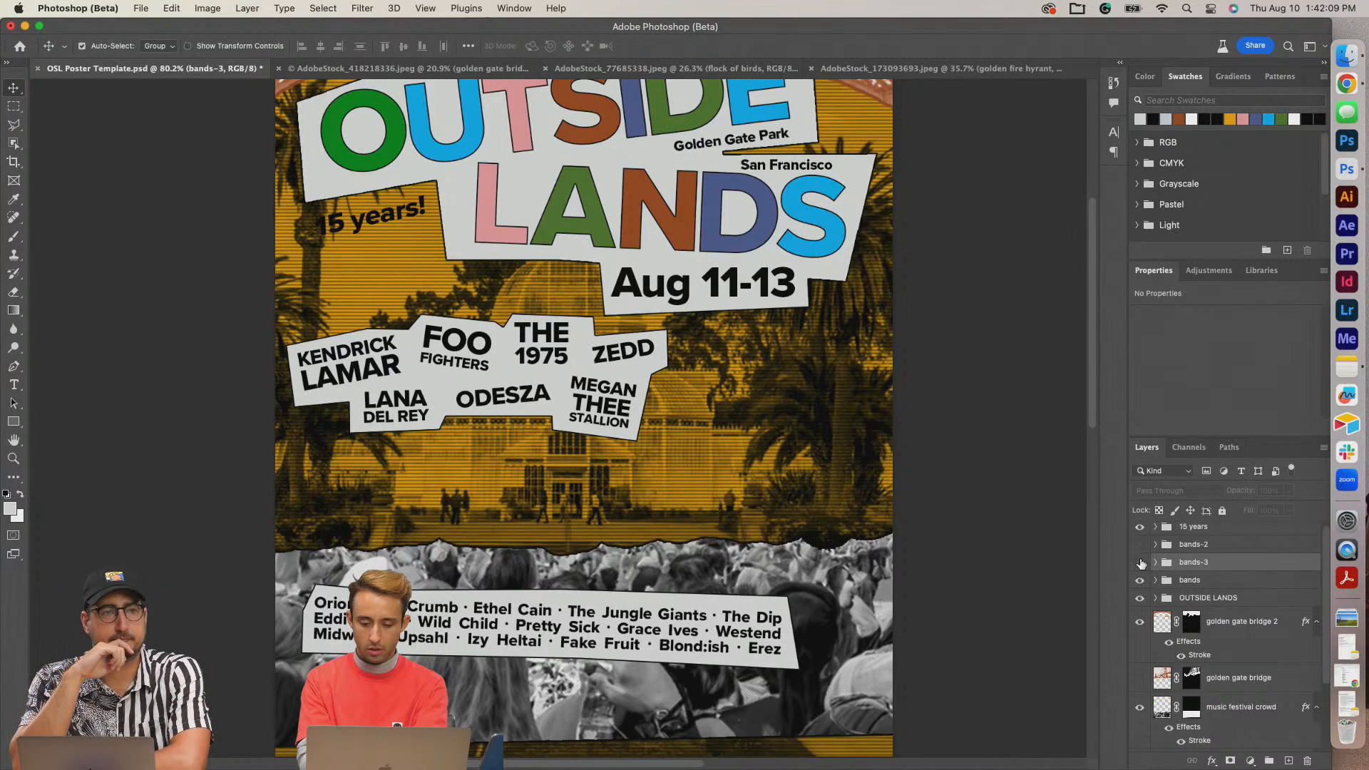
Scale the music festival crowd photo down to about 908 px wide so both its ends fit inside the poster.
click(813, 635)
scroll(813, 634, down, 5)
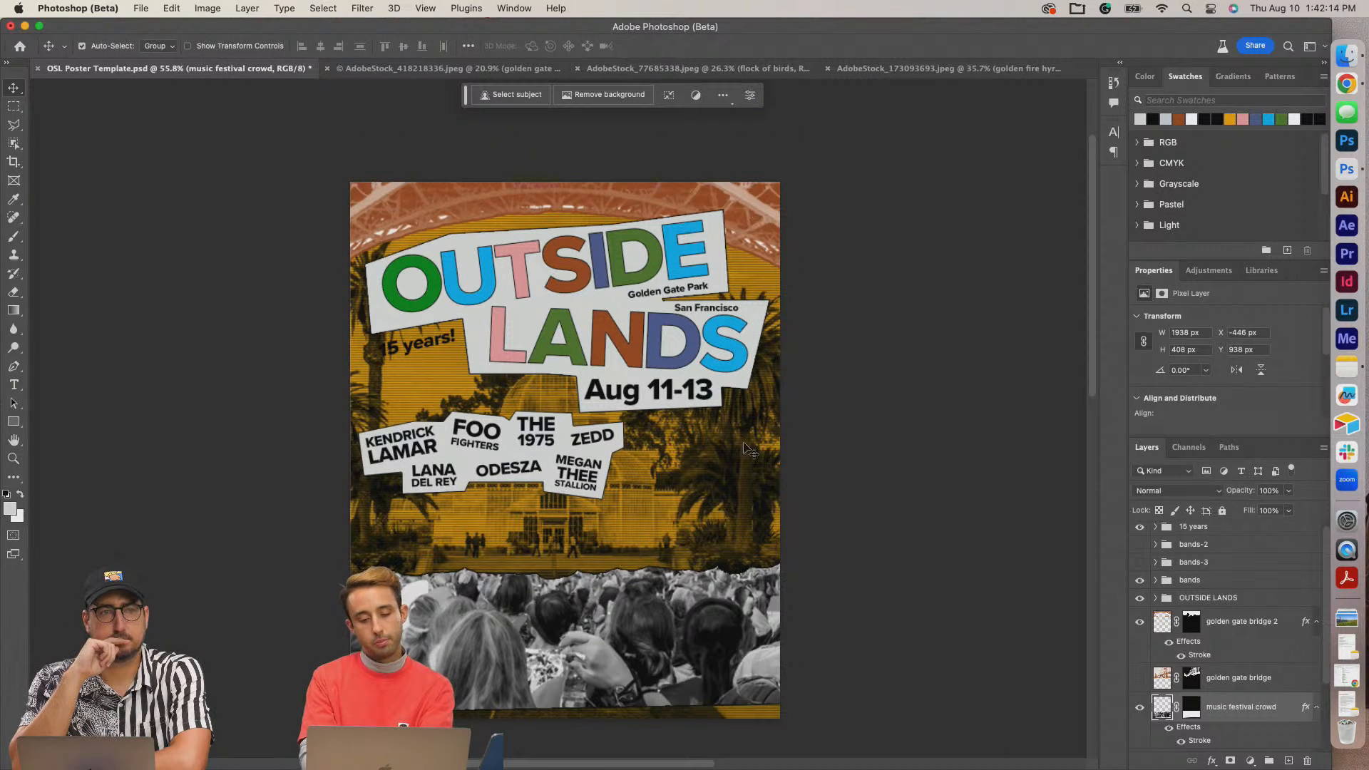
key(ctrl+t)
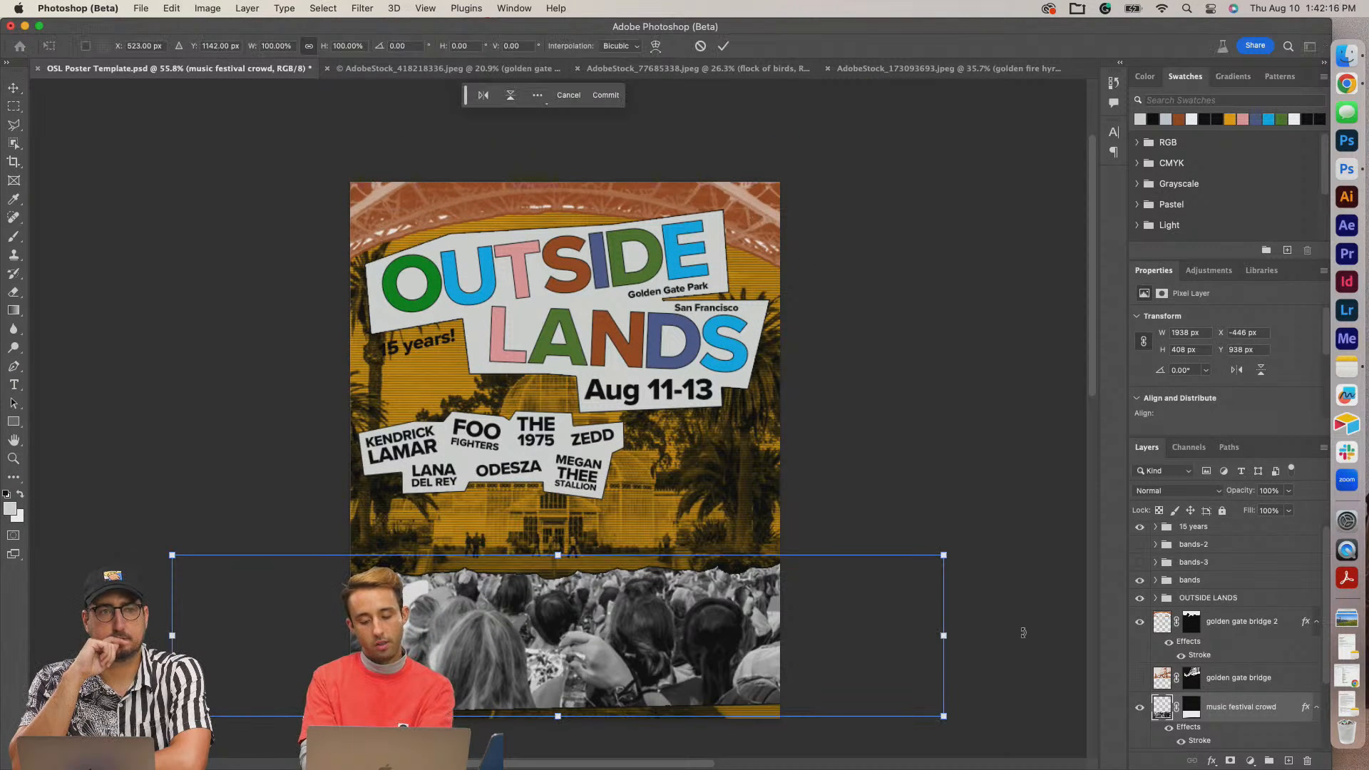
drag(956, 646, 737, 632)
key(Return)
Cut off the right end of the crowd photo along a straight edge with a polygonal lasso selection.
key(super+1)
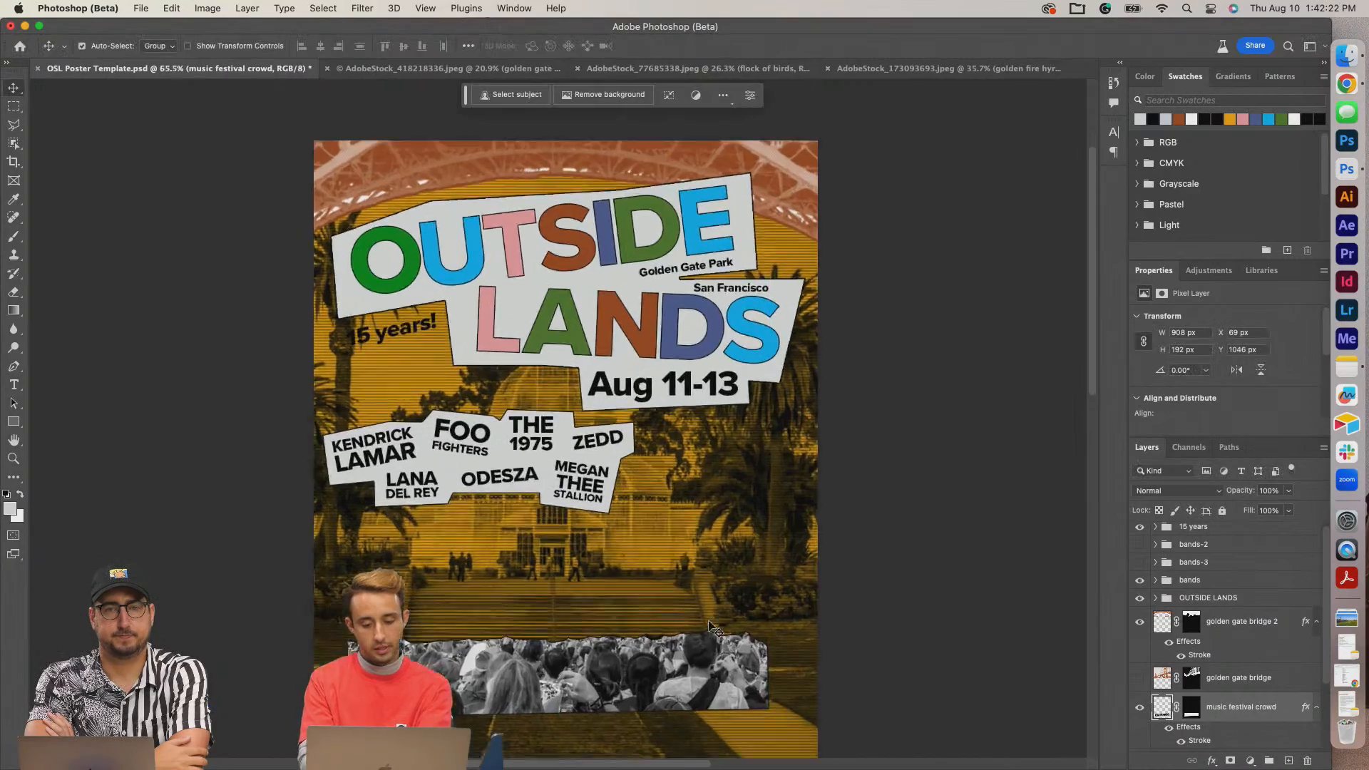
scroll(711, 627, down, 3)
key(l)
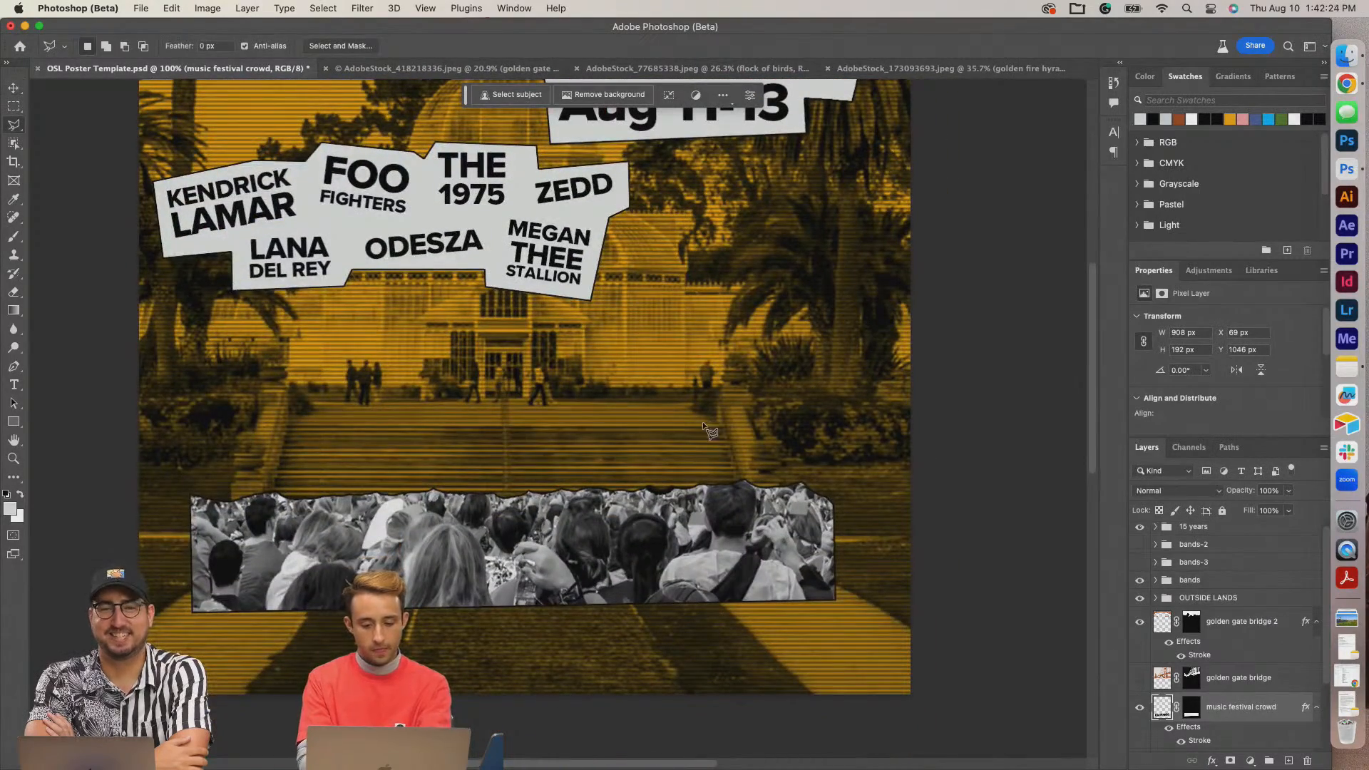
click(702, 463)
click(708, 632)
click(911, 618)
click(869, 459)
double_click(756, 458)
key(Delete)
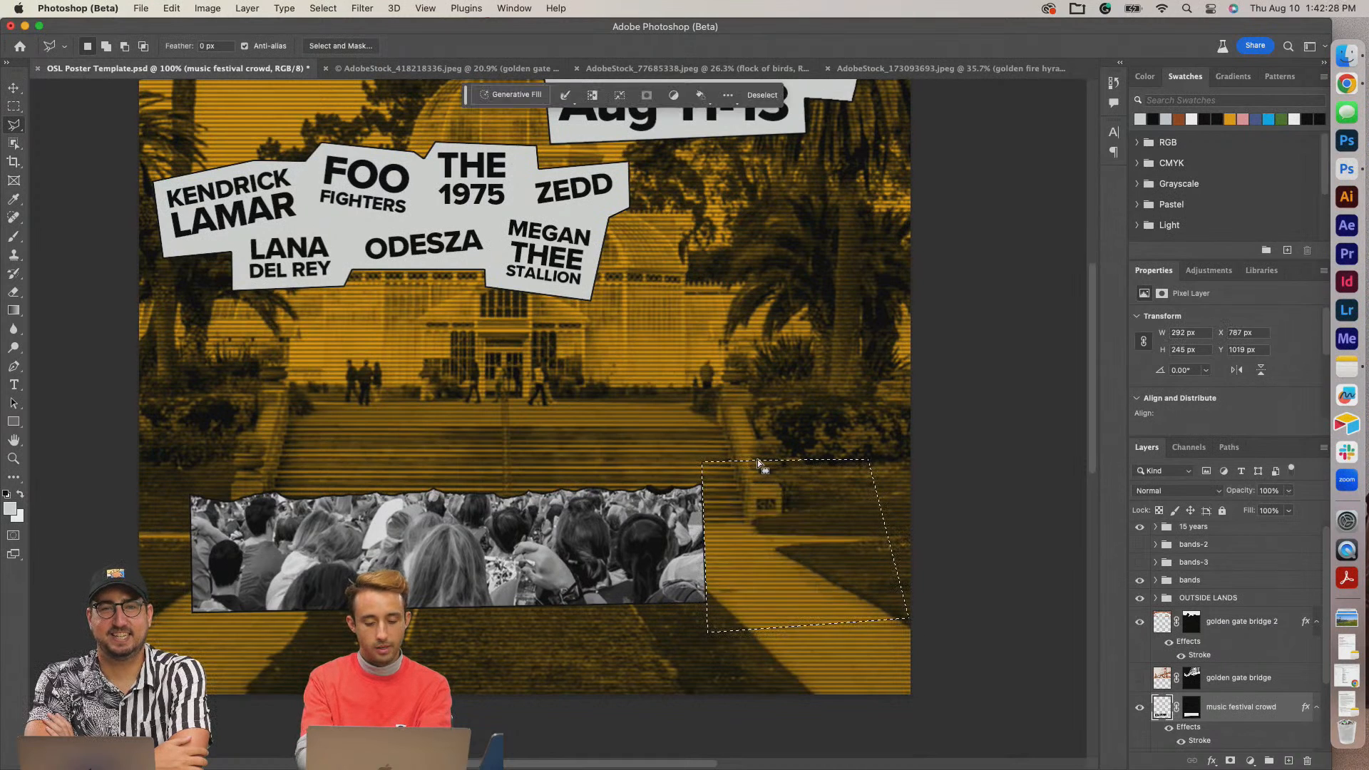
Cut off the left end of the crowd photo along a straight edge and clear the selection.
click(281, 460)
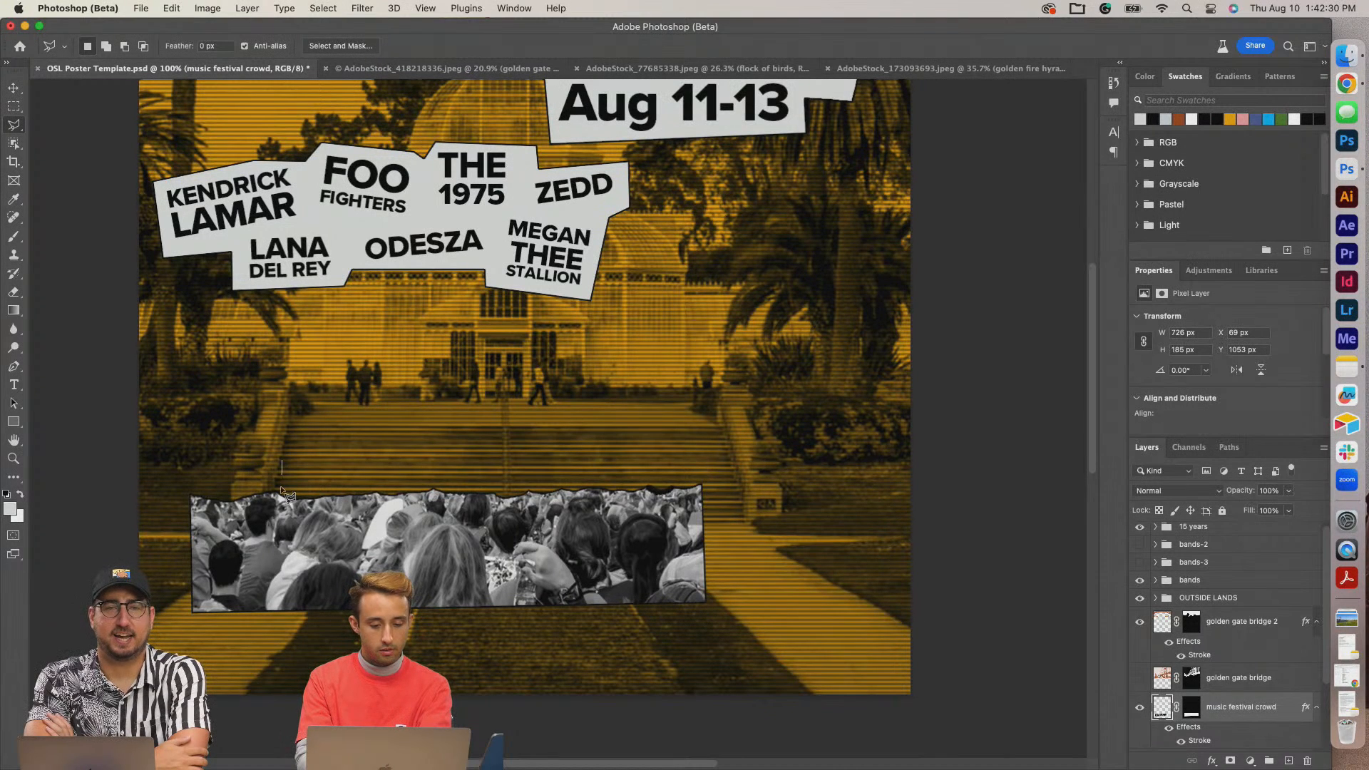
click(281, 630)
click(182, 636)
click(167, 478)
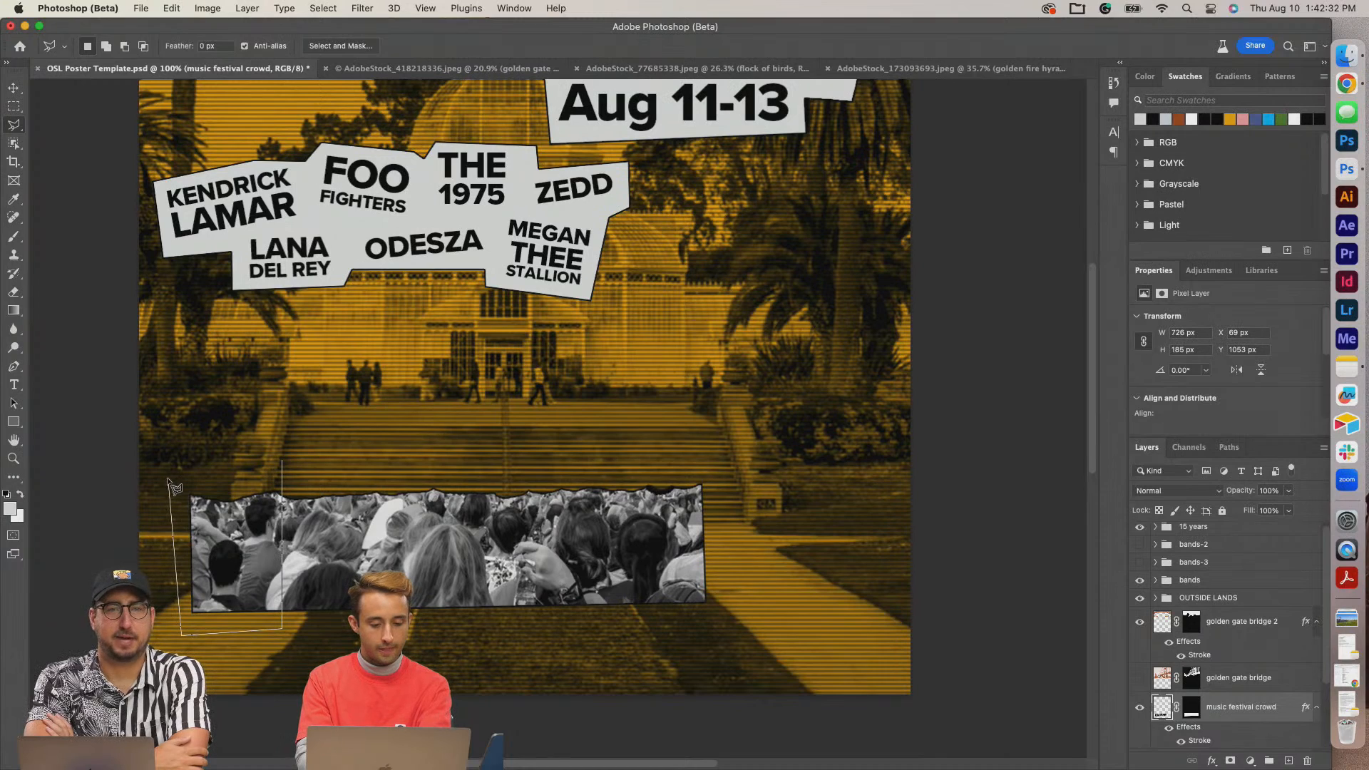
double_click(226, 469)
key(Delete)
key(ctrl+d)
Enlarge the trimmed crowd photo to about 1011 px wide and centre it near the poster's lower edge.
key(ctrl+t)
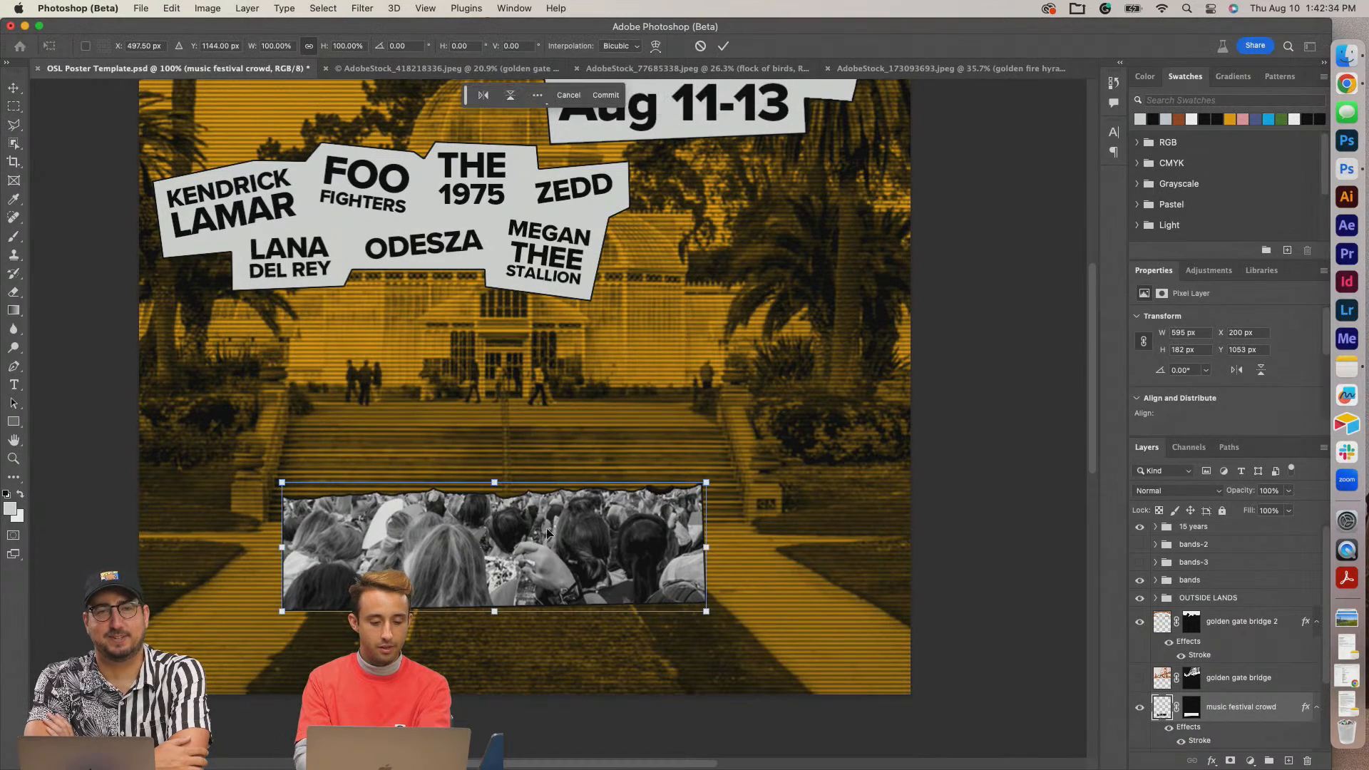
drag(704, 546, 743, 552)
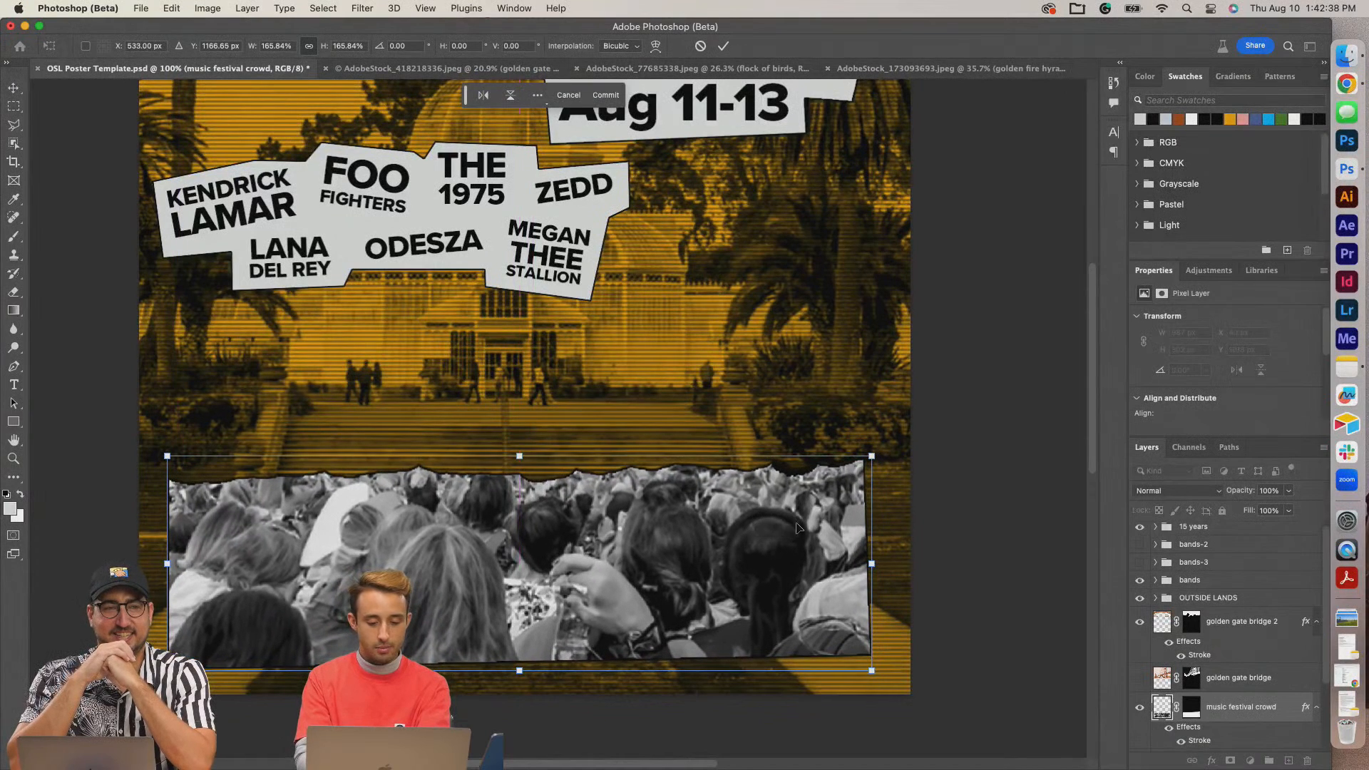
drag(879, 562, 886, 562)
drag(783, 565, 792, 566)
key(Return)
Enlarge the music festival crowd photo to about 1025 px wide, keeping it centred near the poster's lower edge.
key(super+minus)
key(super+minus)
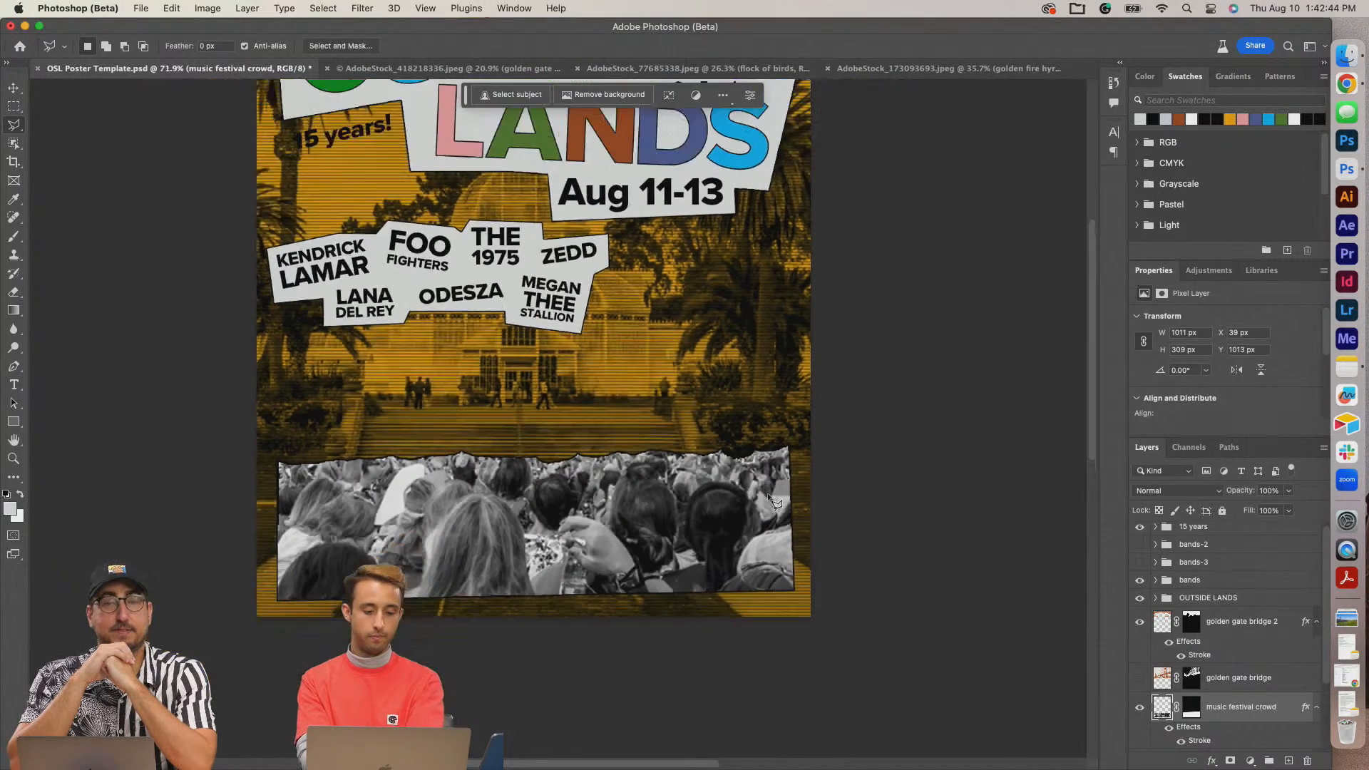
scroll(642, 510, up, 3)
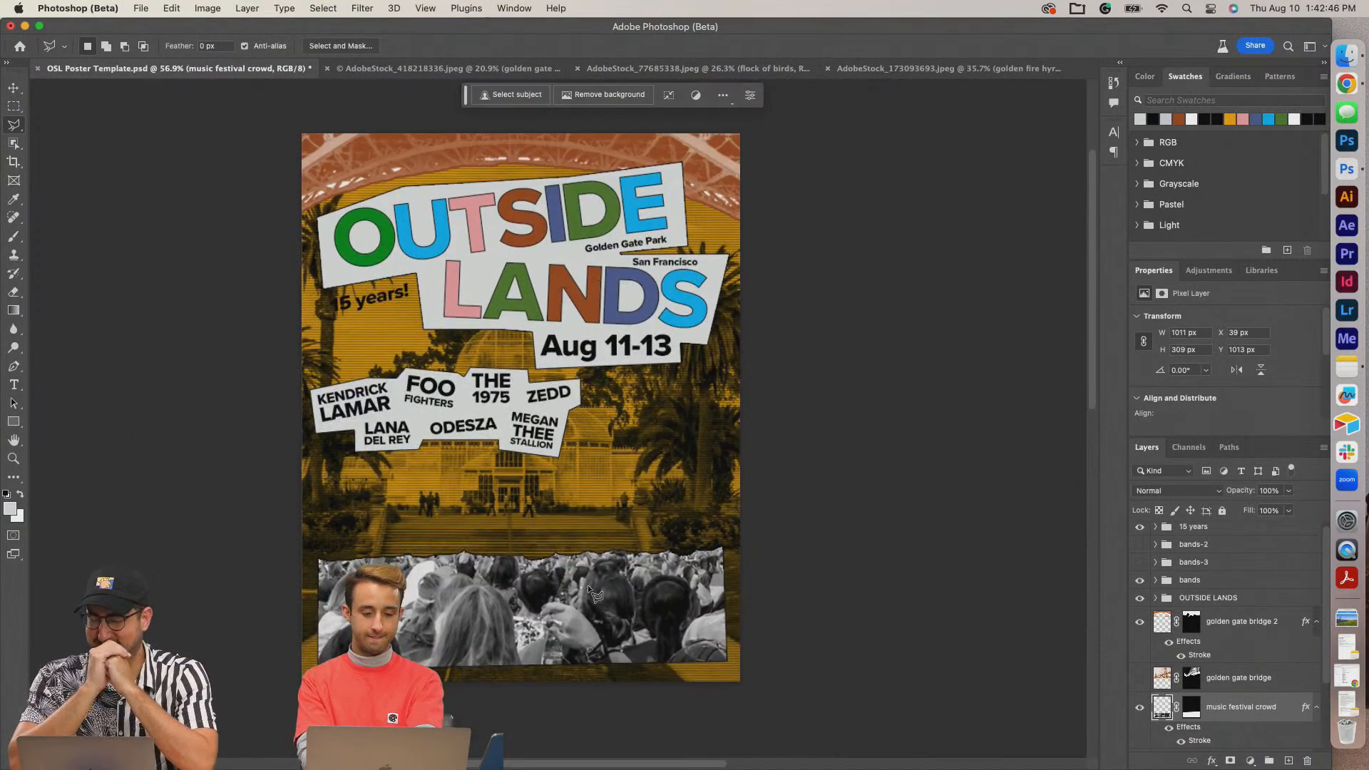
key(super+t)
key(Right)
key(Right)
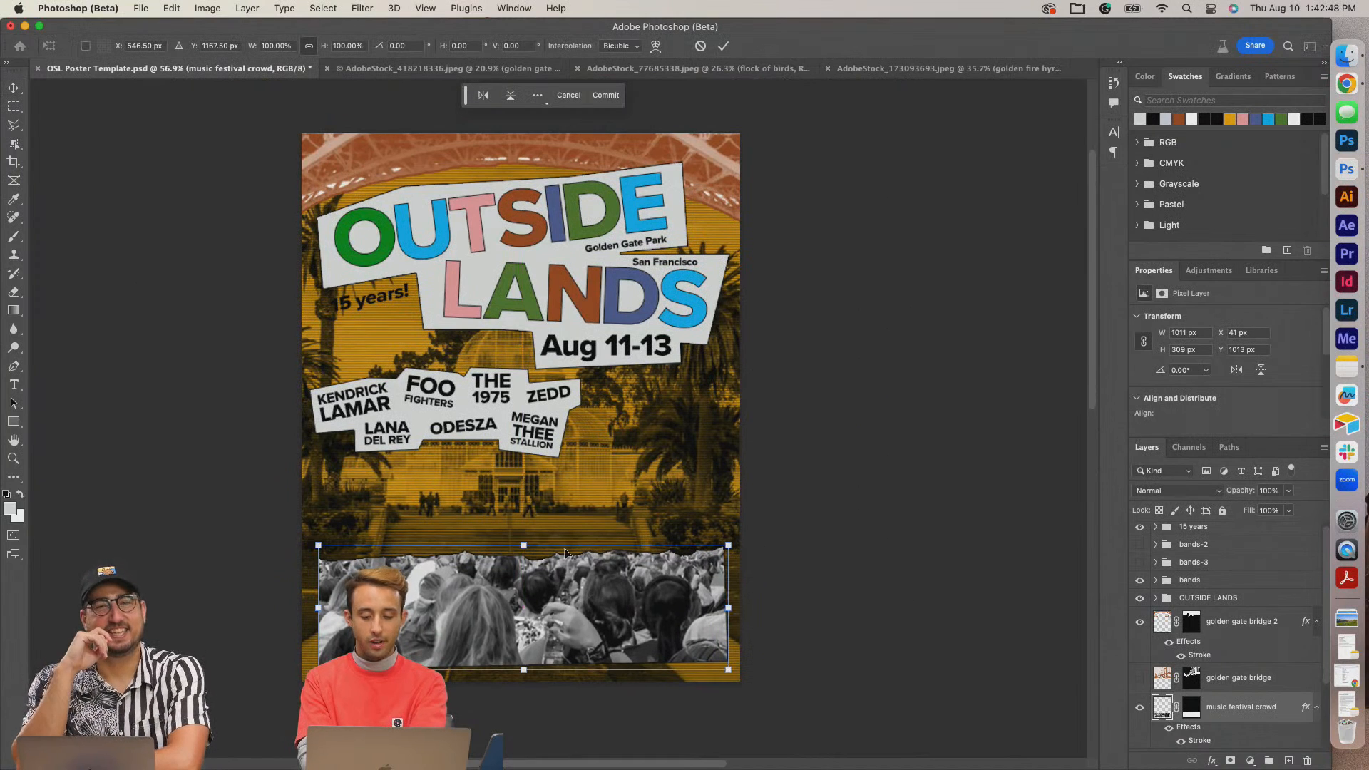
drag(319, 613, 313, 613)
key(Return)
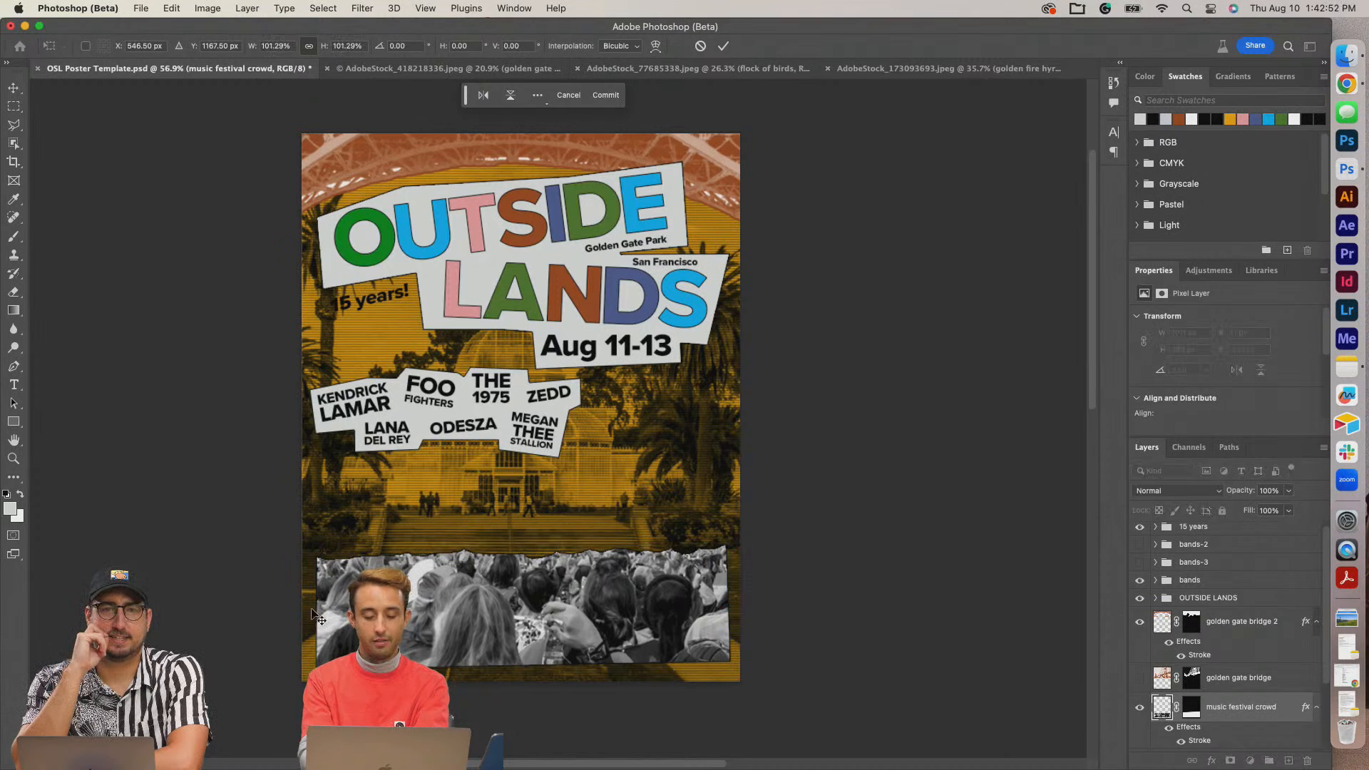
scroll(587, 513, up, 2)
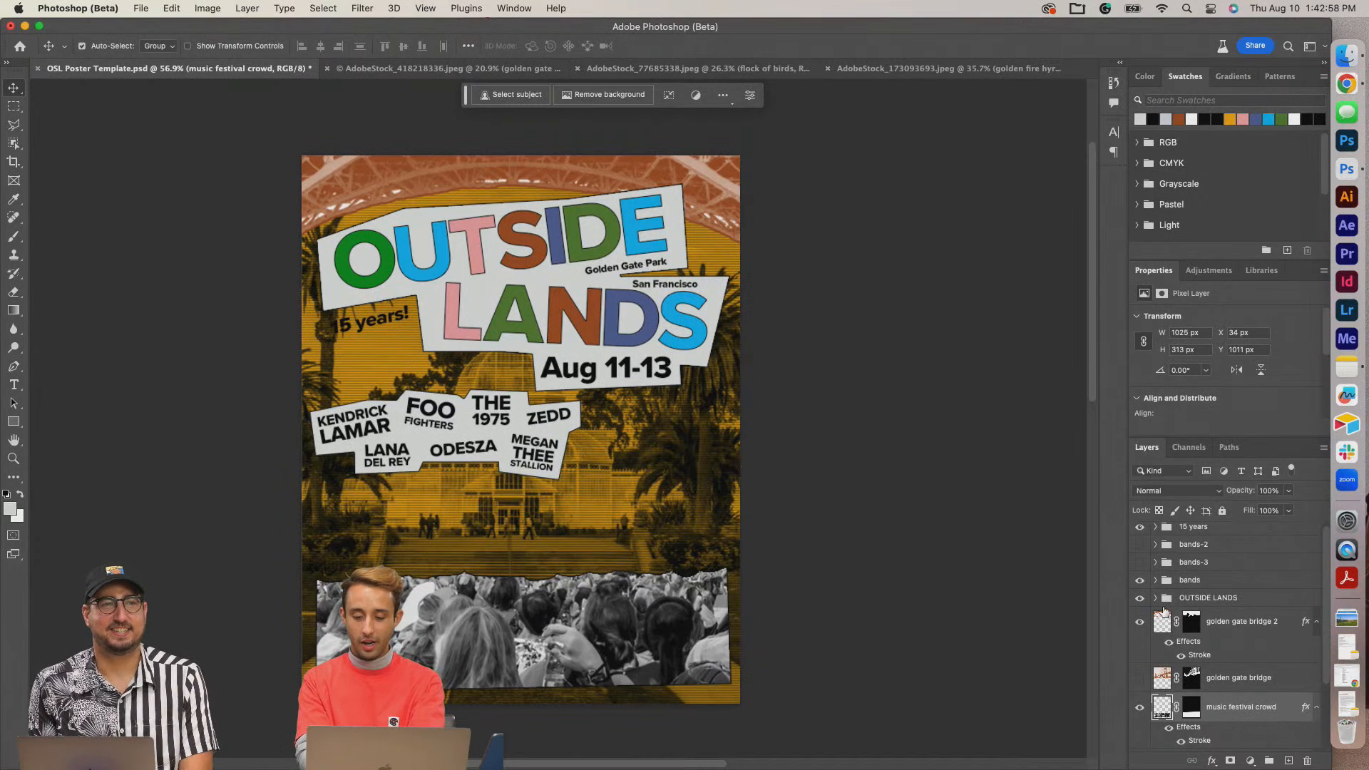
Show the bands-2 and bands-3 lineup groups and move both blocks up towards the headliner block.
scroll(1168, 608, up, 1)
click(1139, 567)
click(1139, 549)
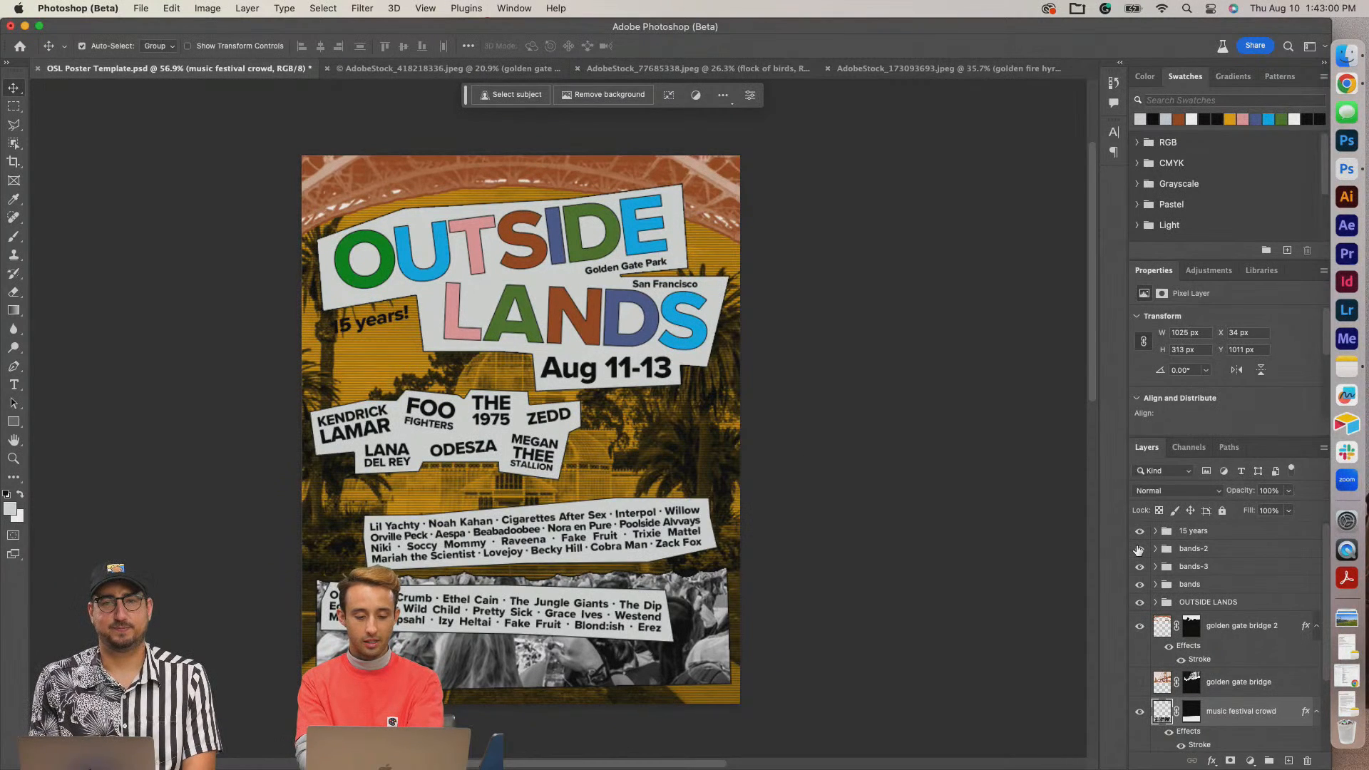
drag(598, 528, 601, 510)
drag(543, 617, 537, 592)
scroll(560, 417, up, 5)
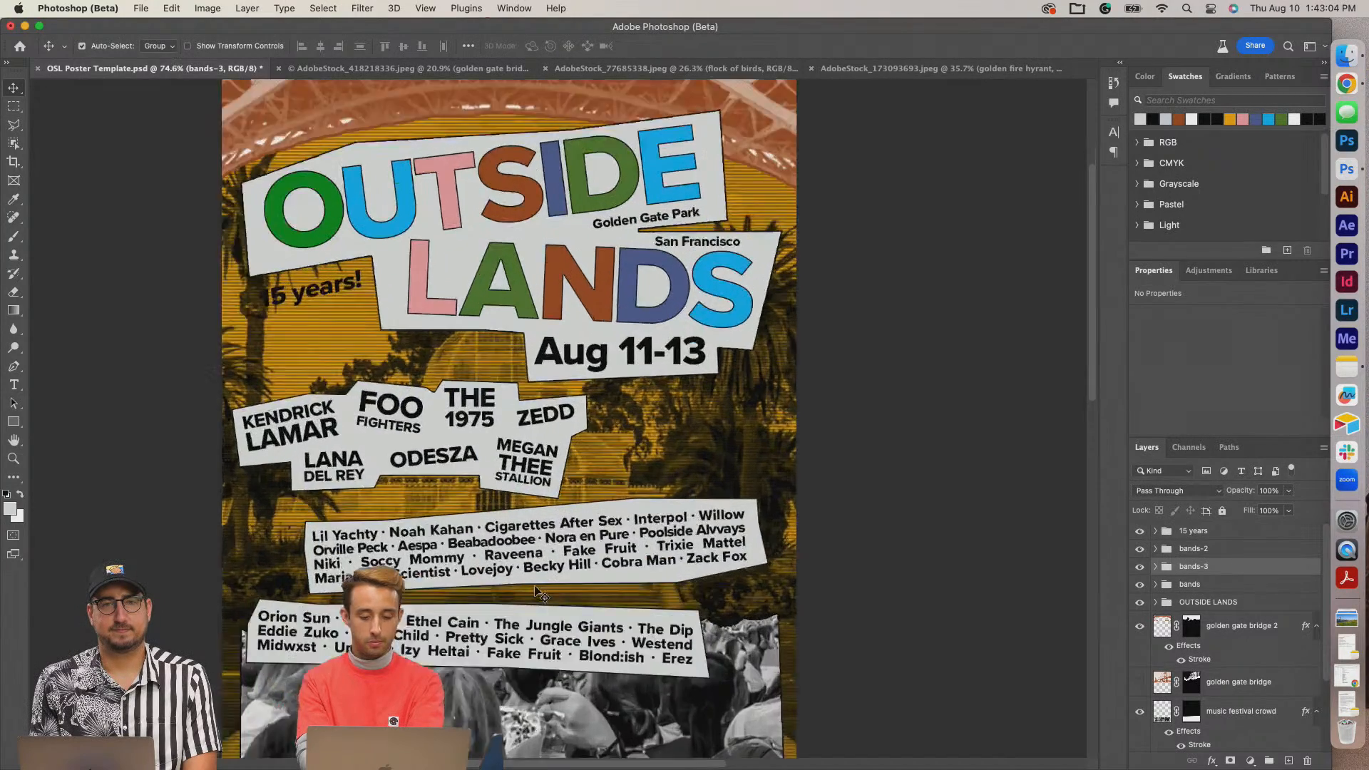
Reposition the three lineup blocks into a tight stack between the title and the crowd photo.
click(519, 426)
mouse_move(519, 426)
mouse_down()
mouse_move(525, 396)
mouse_move(528, 415)
mouse_up()
drag(748, 581, 748, 555)
drag(681, 658, 705, 636)
key(Down)
key(Down)
key(Down)
key(Down)
scroll(580, 440, down, 3)
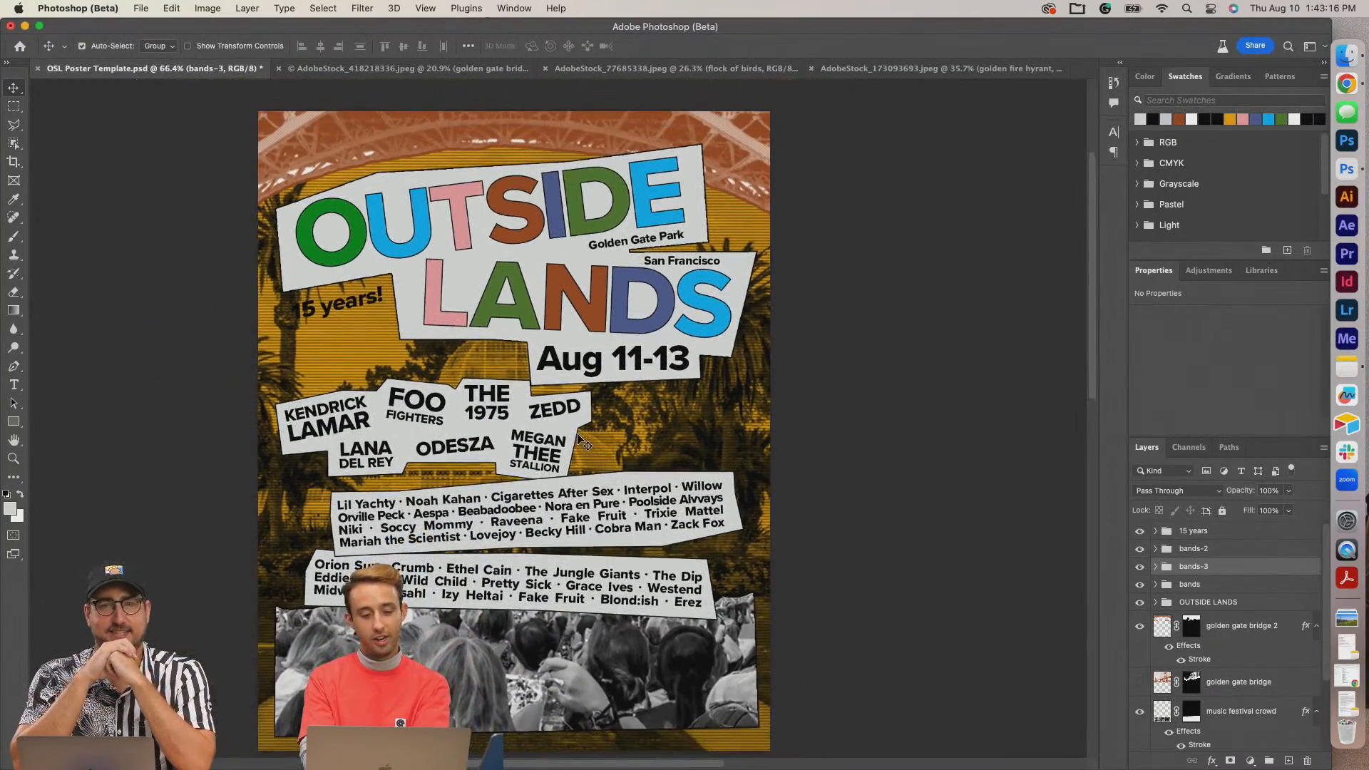
Scale down the headliner bands block and place it under the title's lower-left part, beside the festival date.
click(328, 316)
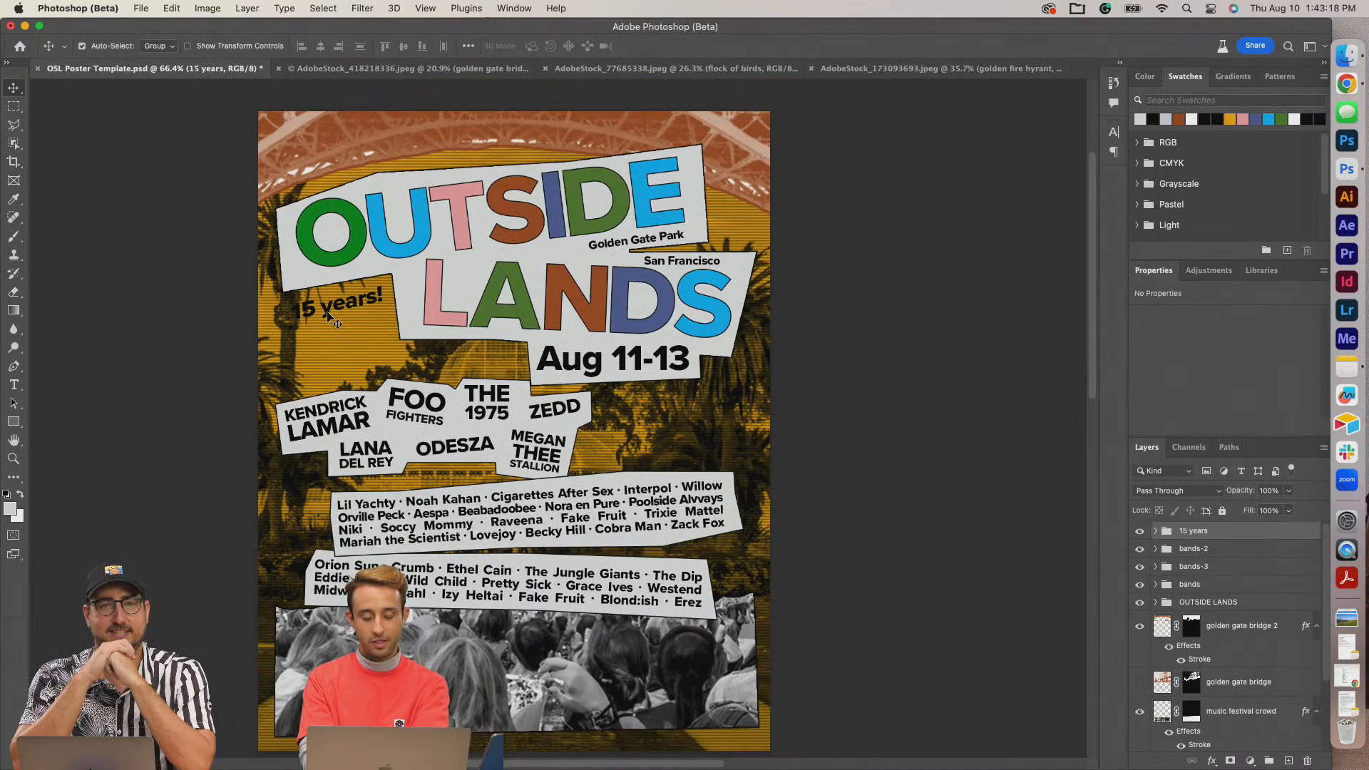
scroll(328, 316, up, 2)
drag(505, 485, 496, 474)
key(super+t)
drag(581, 453, 510, 431)
drag(561, 381, 559, 371)
key(Return)
drag(510, 413, 517, 423)
scroll(513, 425, down, 3)
Try swapping the two lower lineup blocks, with bands-2 shrunk over the crowd photo and bands-3 above, and undo it.
click(546, 465)
key(super+t)
drag(309, 447, 360, 446)
drag(539, 454, 562, 578)
key(Return)
drag(544, 528, 565, 471)
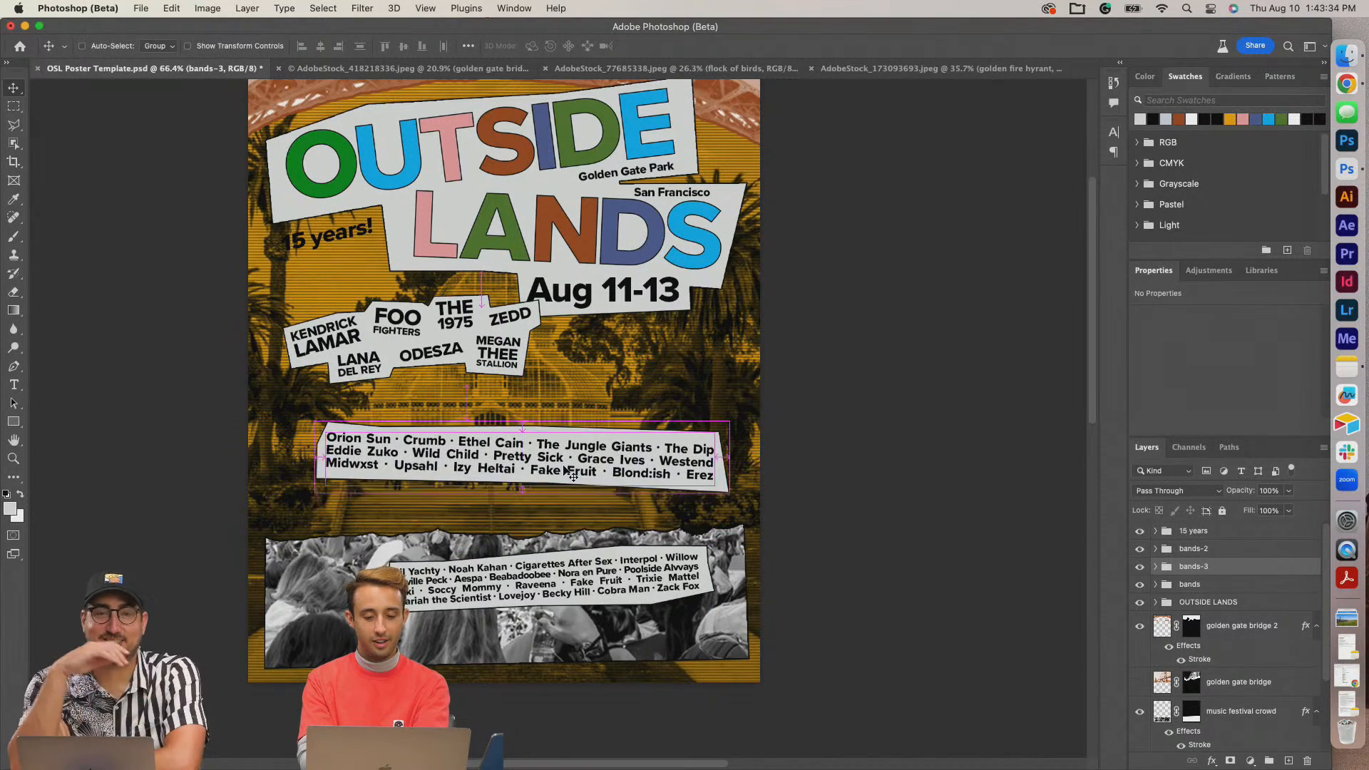
key(super+z)
key(super+z)
key(super+z)
Shrink the bands-3 lineup block and shift it towards the poster's right side, just above the crowd photo.
key(super+t)
drag(295, 480, 347, 489)
drag(467, 525, 557, 528)
key(Return)
Move the bands-2 and bands-3 blocks down together so the lower one overlaps the crowd photo, and nudge the headliner block up and left.
shift+click(559, 465)
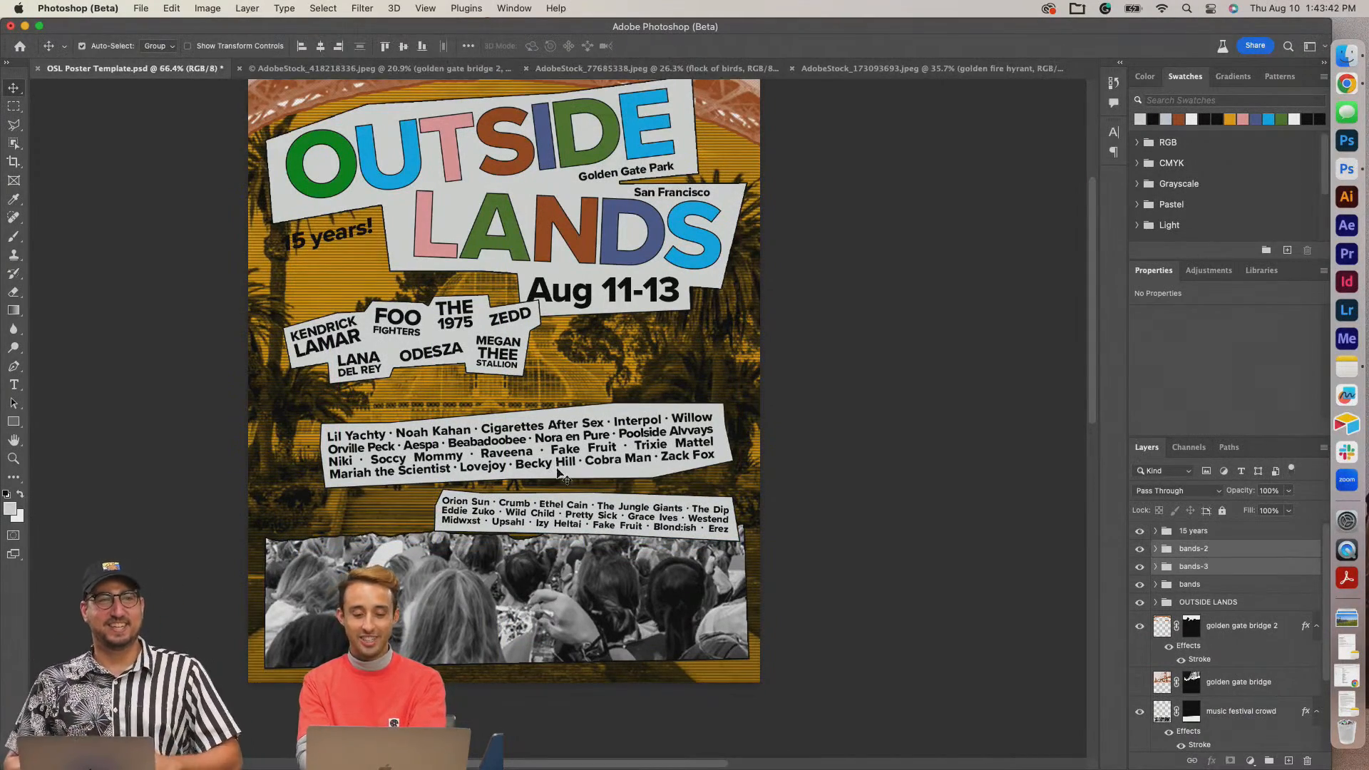
shift+click(571, 468)
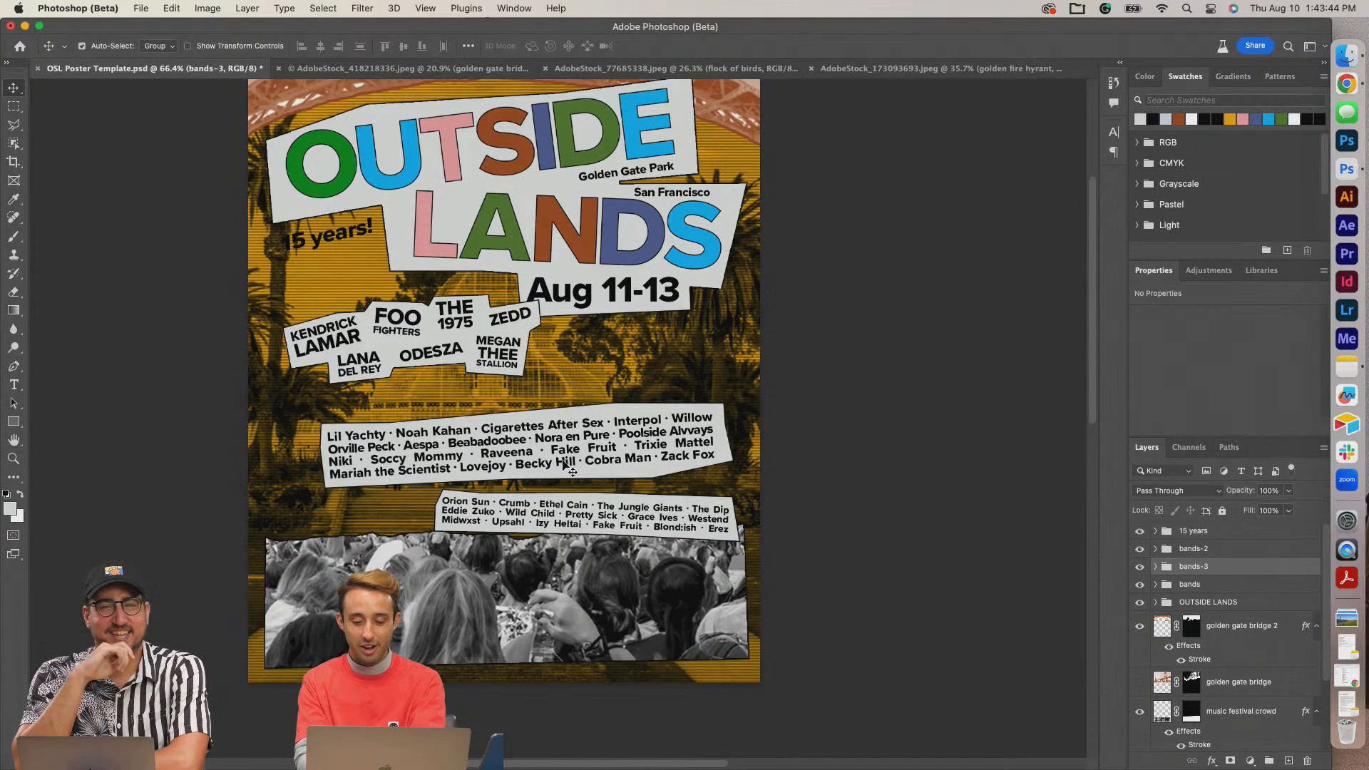
click(562, 465)
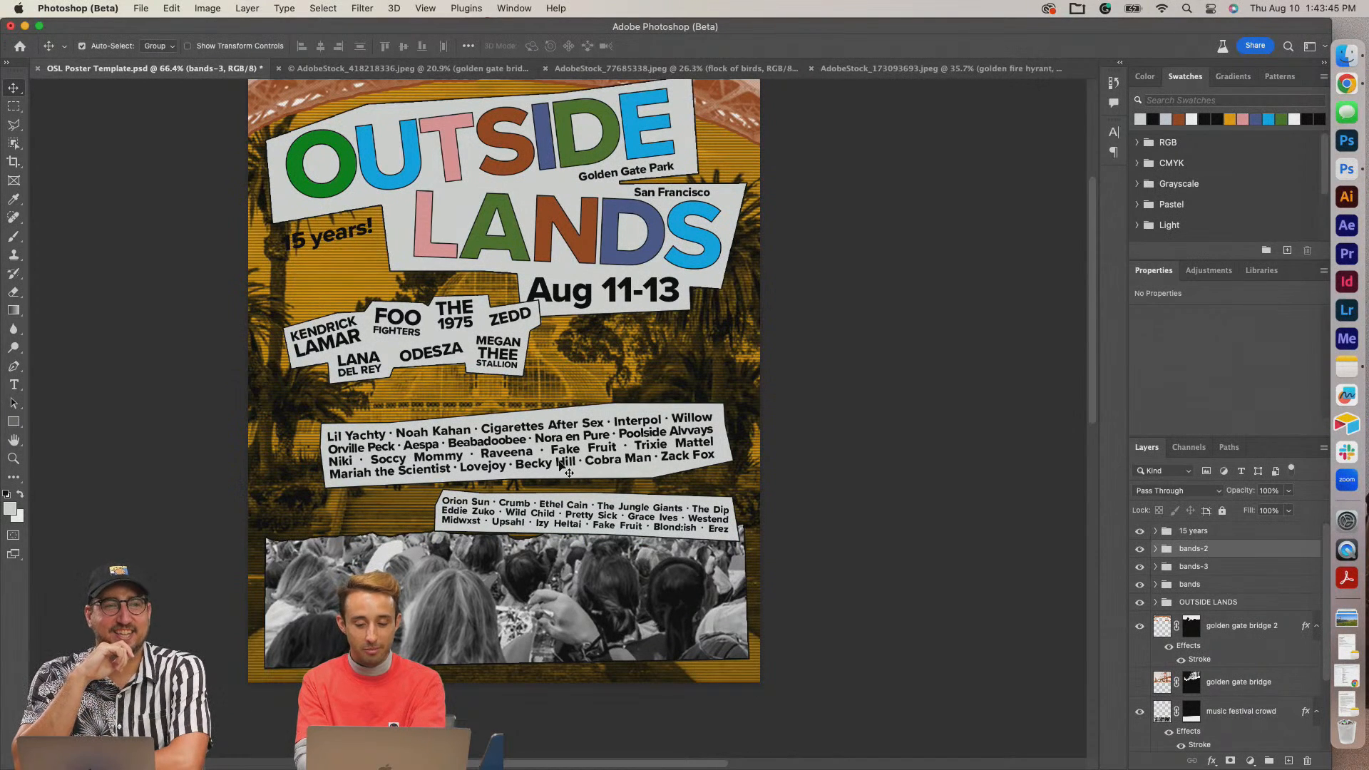
shift+click(570, 520)
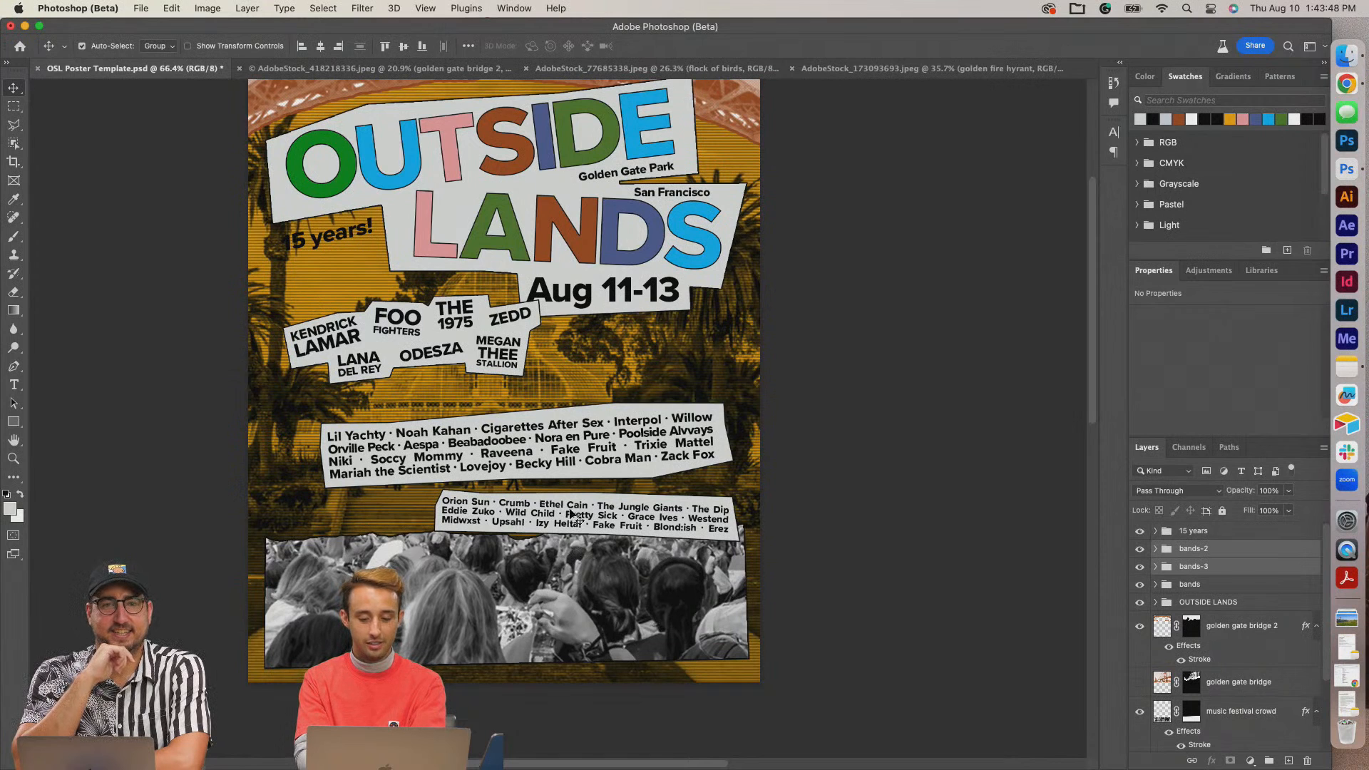
drag(566, 516, 566, 546)
drag(456, 356, 430, 347)
scroll(430, 346, down, 3)
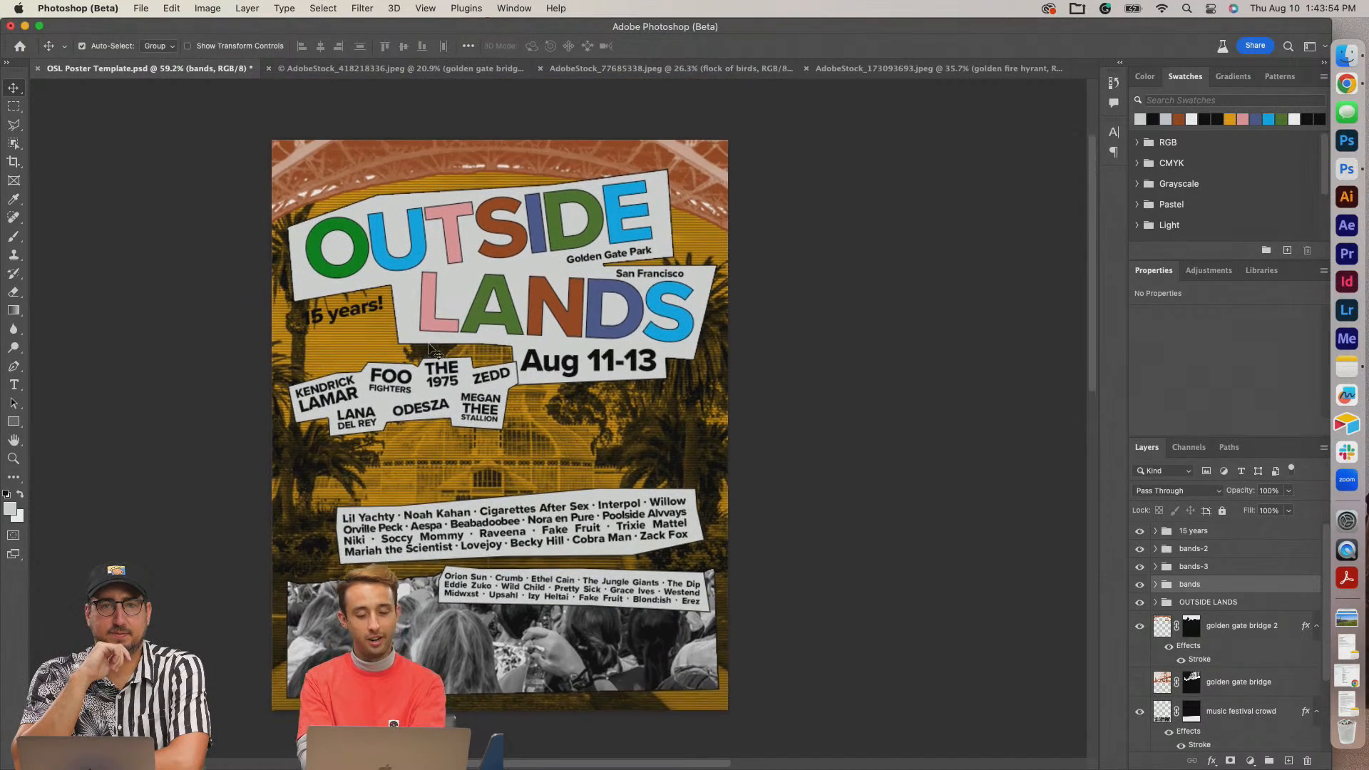
Rasterize the flock of birds layer in AdobeStock_77685338.jpeg and remove its background, discarding the current layer mask.
click(366, 70)
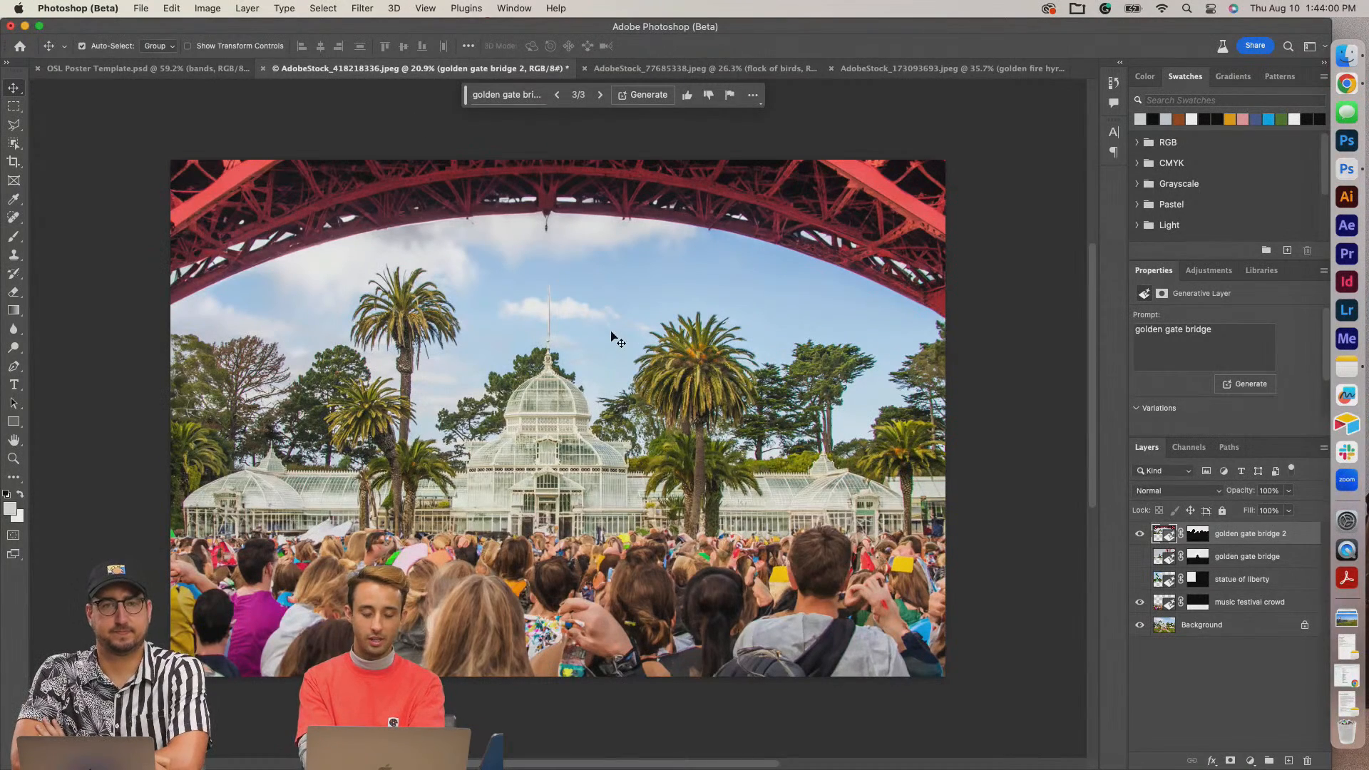
click(687, 70)
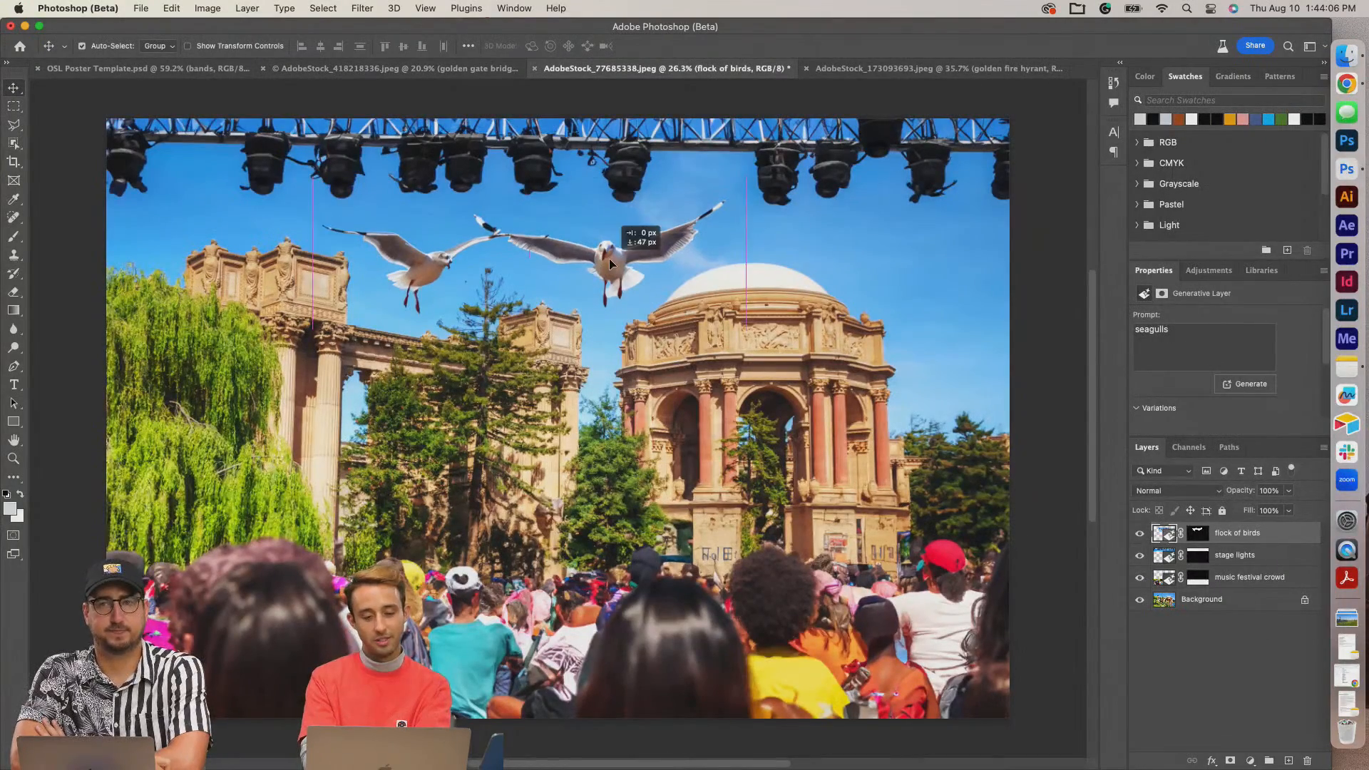
click(153, 72)
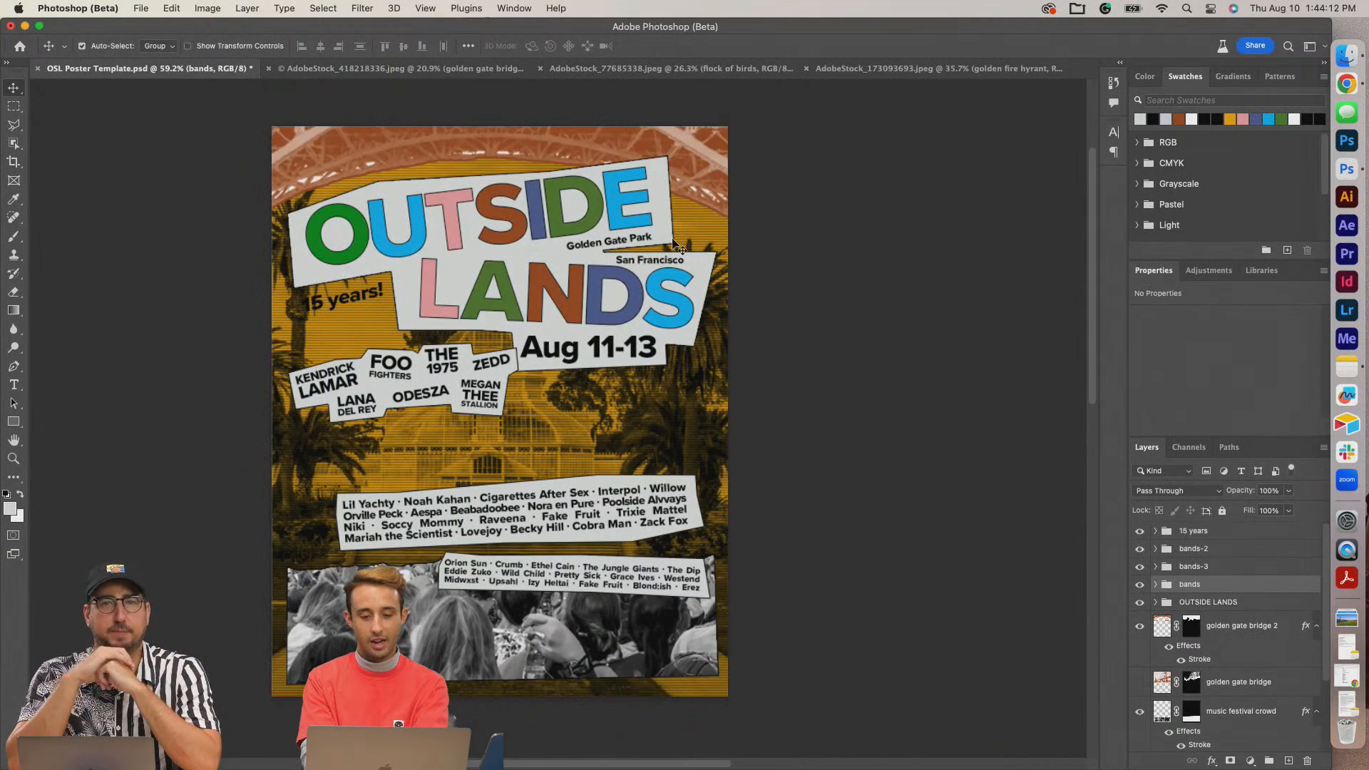
click(699, 70)
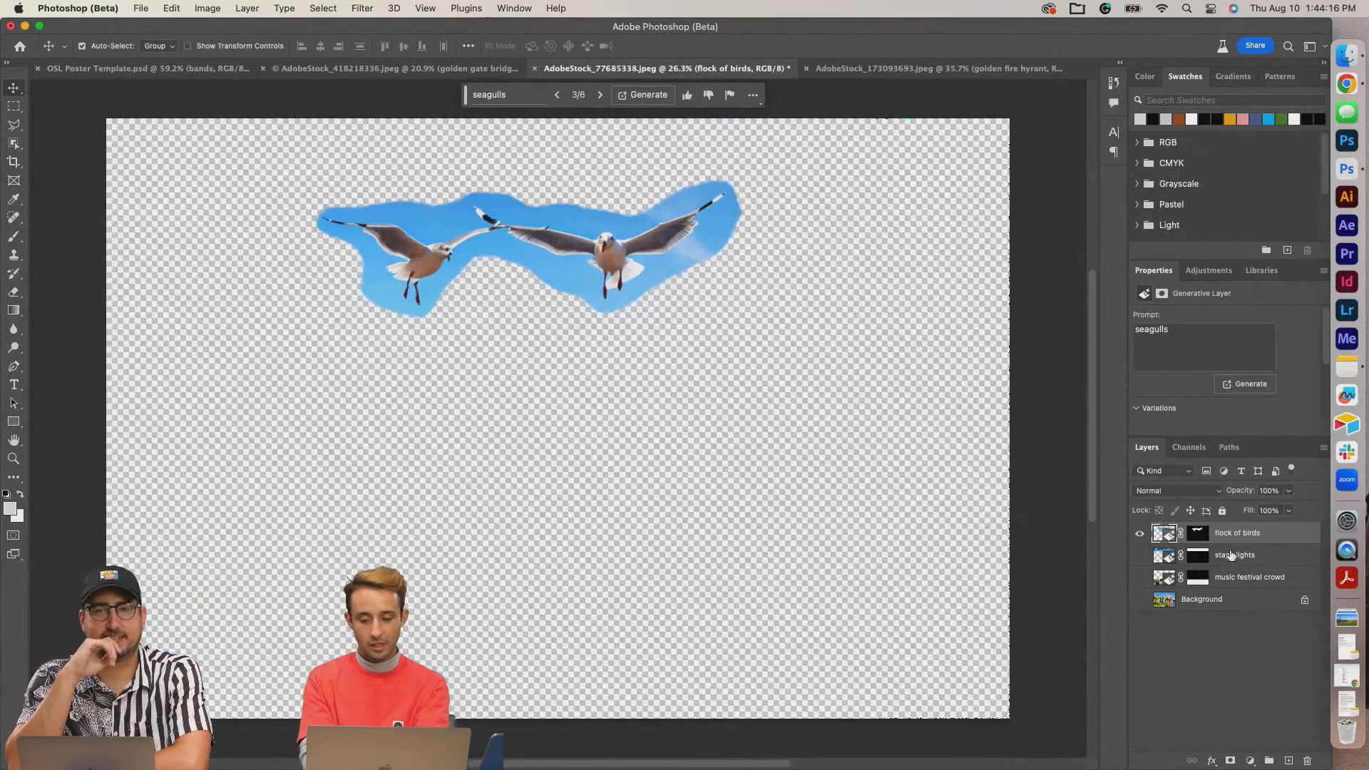
right_click(1280, 537)
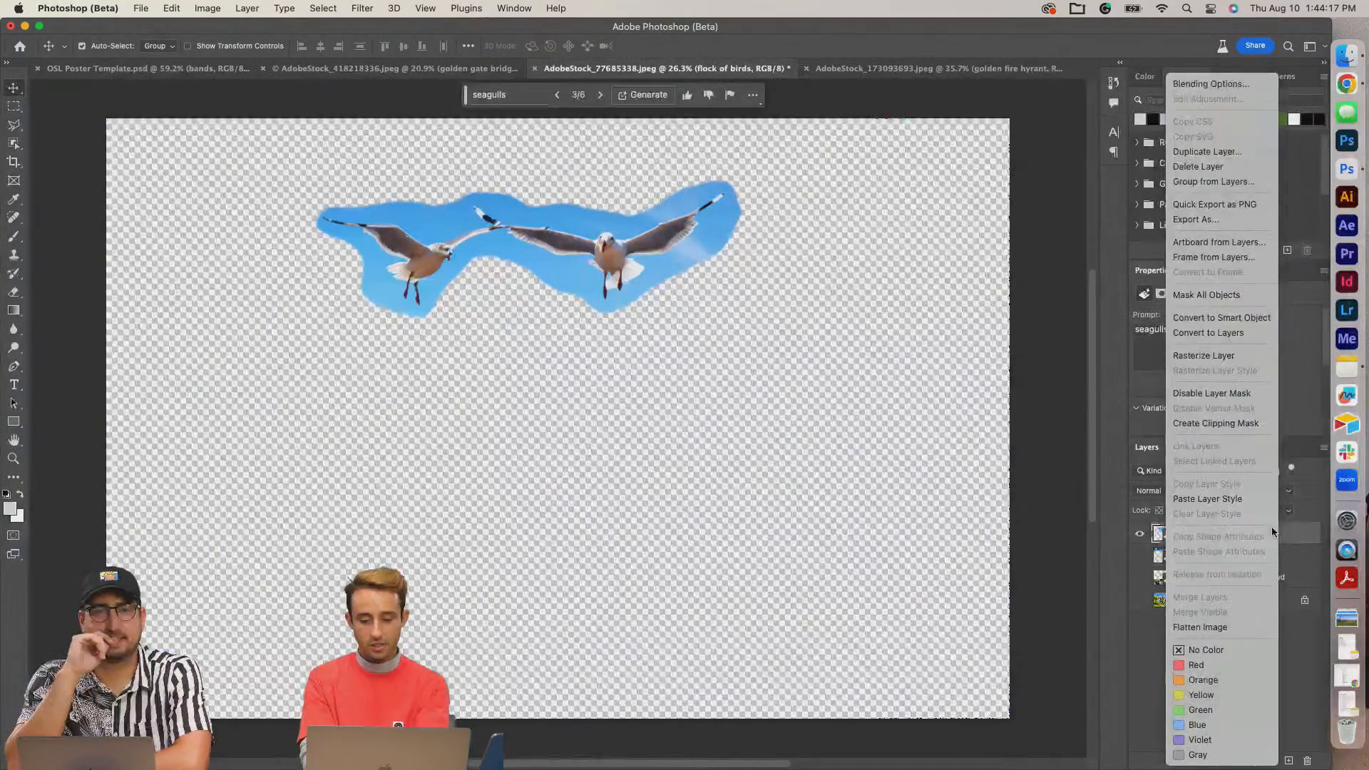
click(1220, 356)
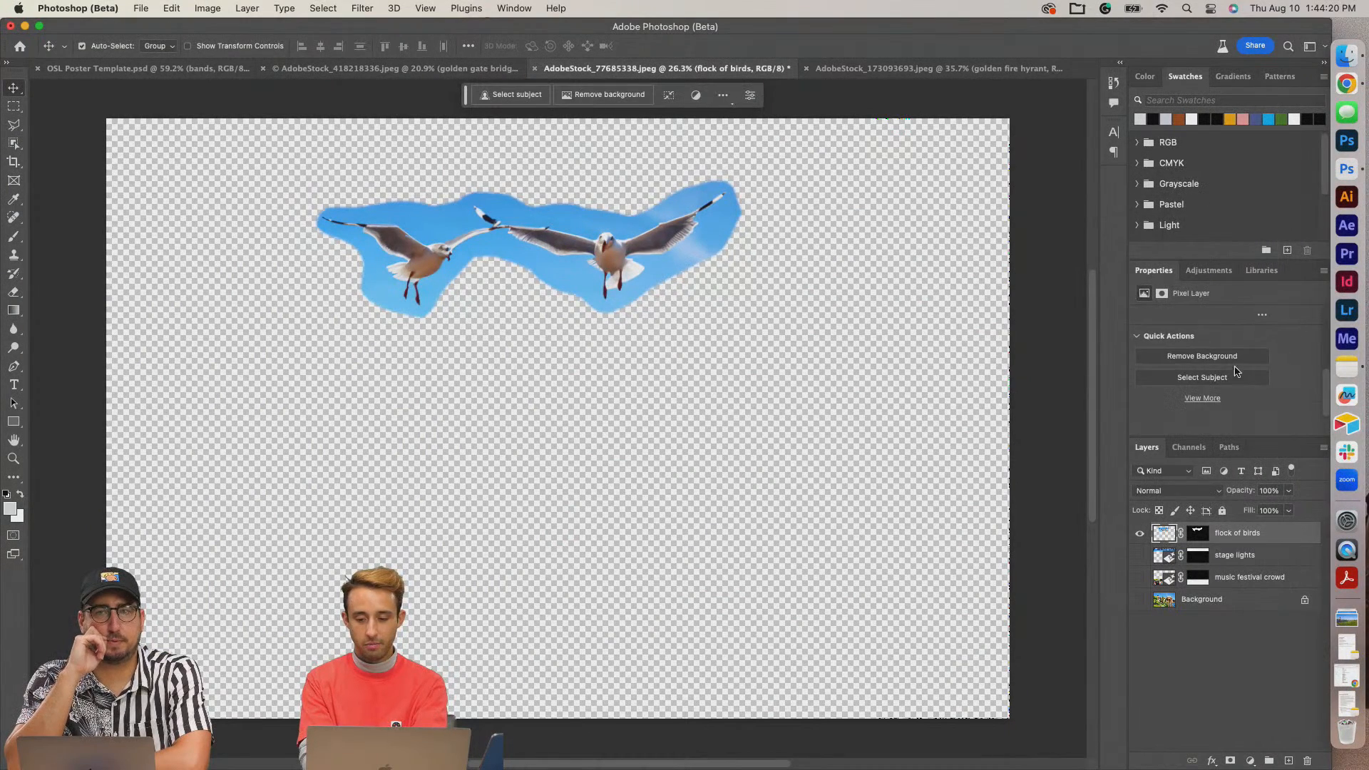
click(1219, 359)
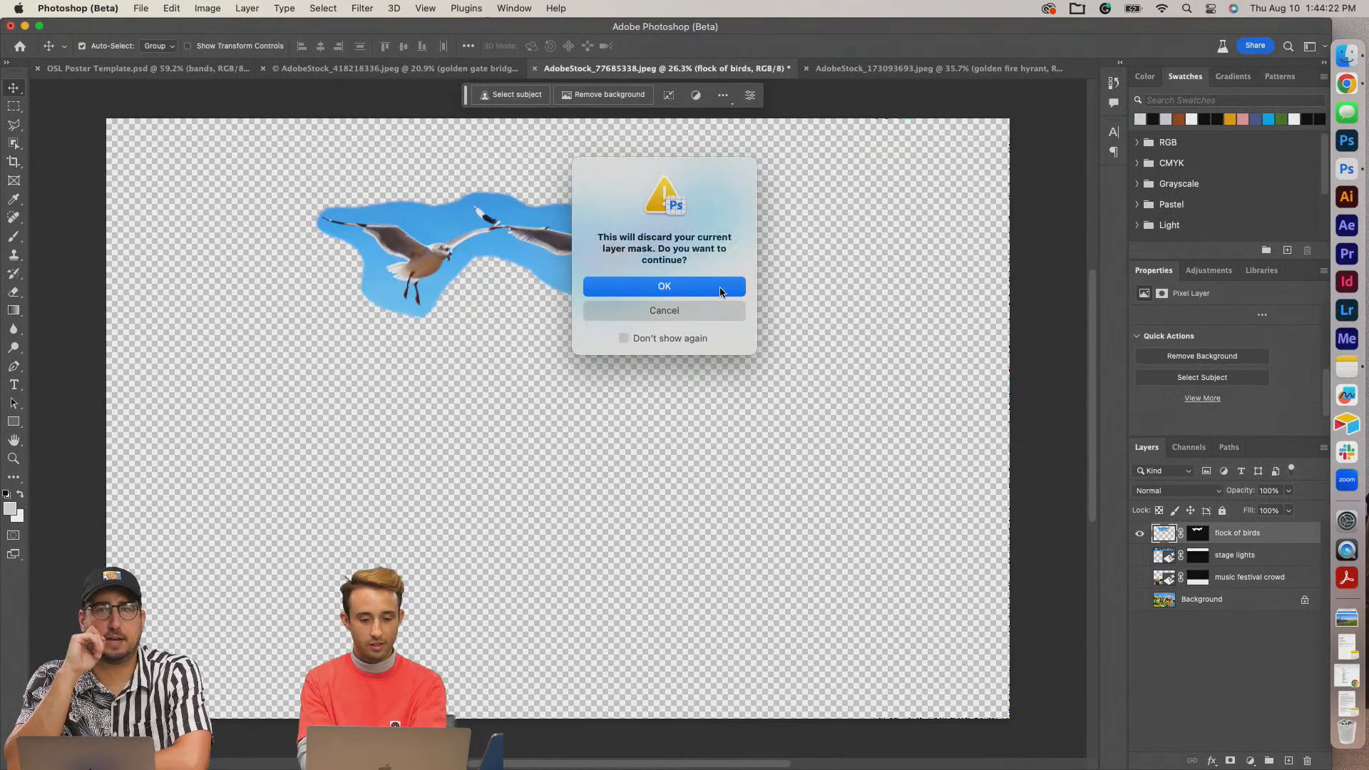
click(722, 287)
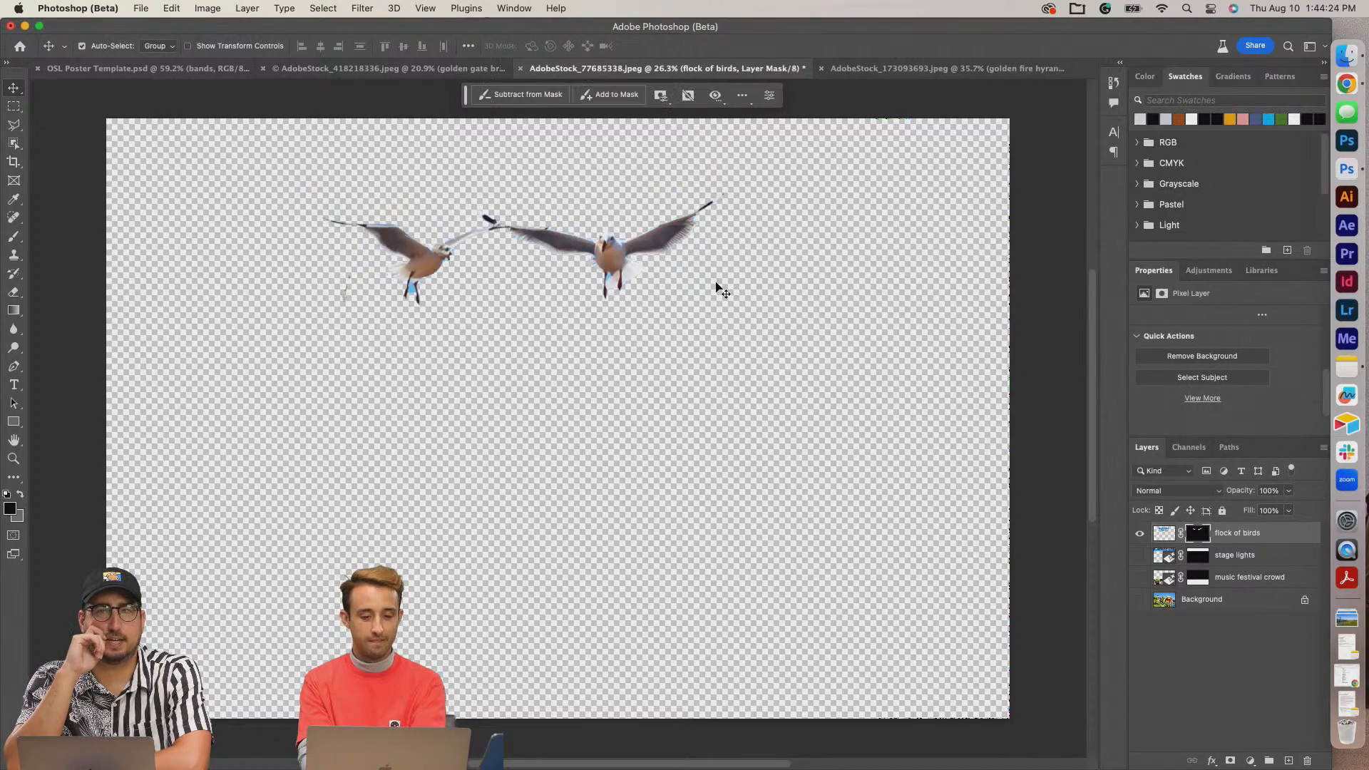
Erase the stray fragment beside the left seagull on the flock of birds layer mask.
scroll(717, 284, up, 5)
scroll(717, 283, up, 3)
key(e)
drag(250, 370, 234, 418)
key(super+z)
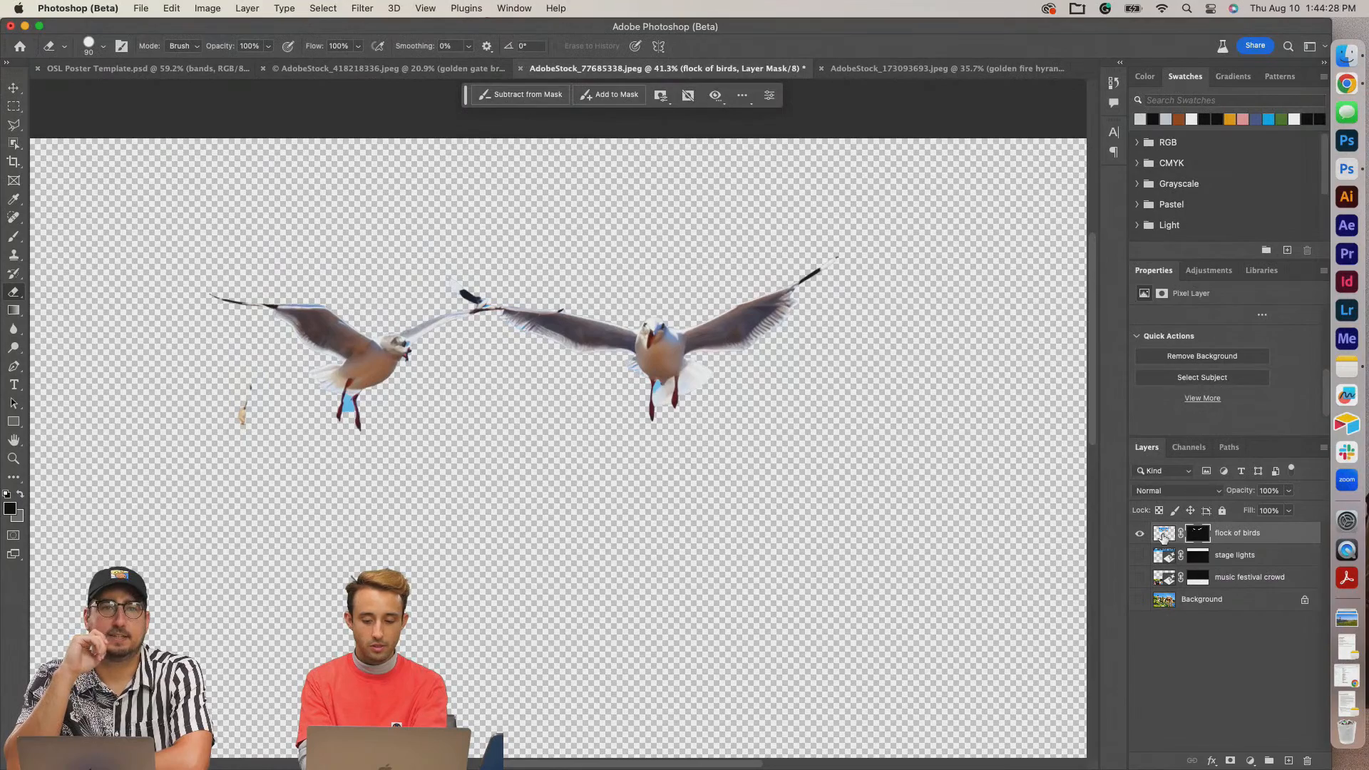
click(1205, 536)
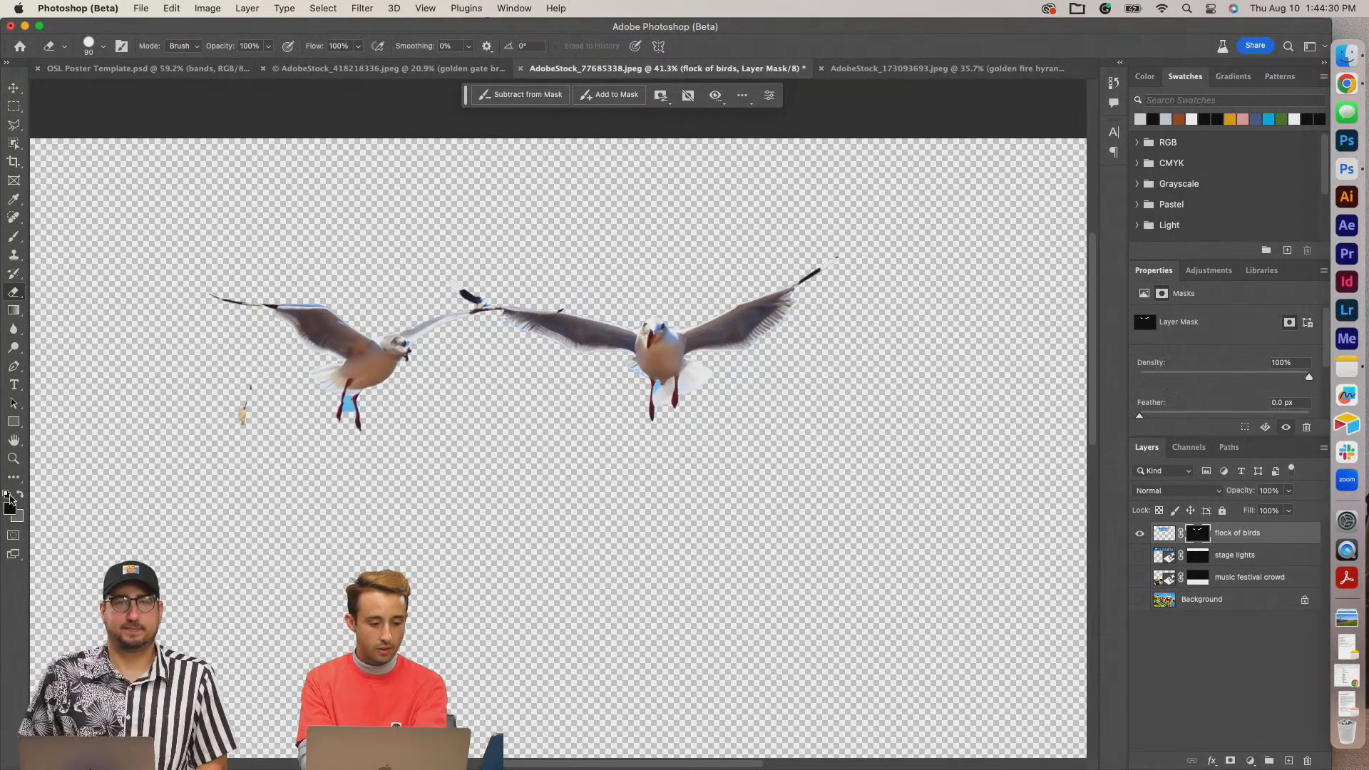
click(8, 494)
drag(242, 385, 248, 418)
key(v)
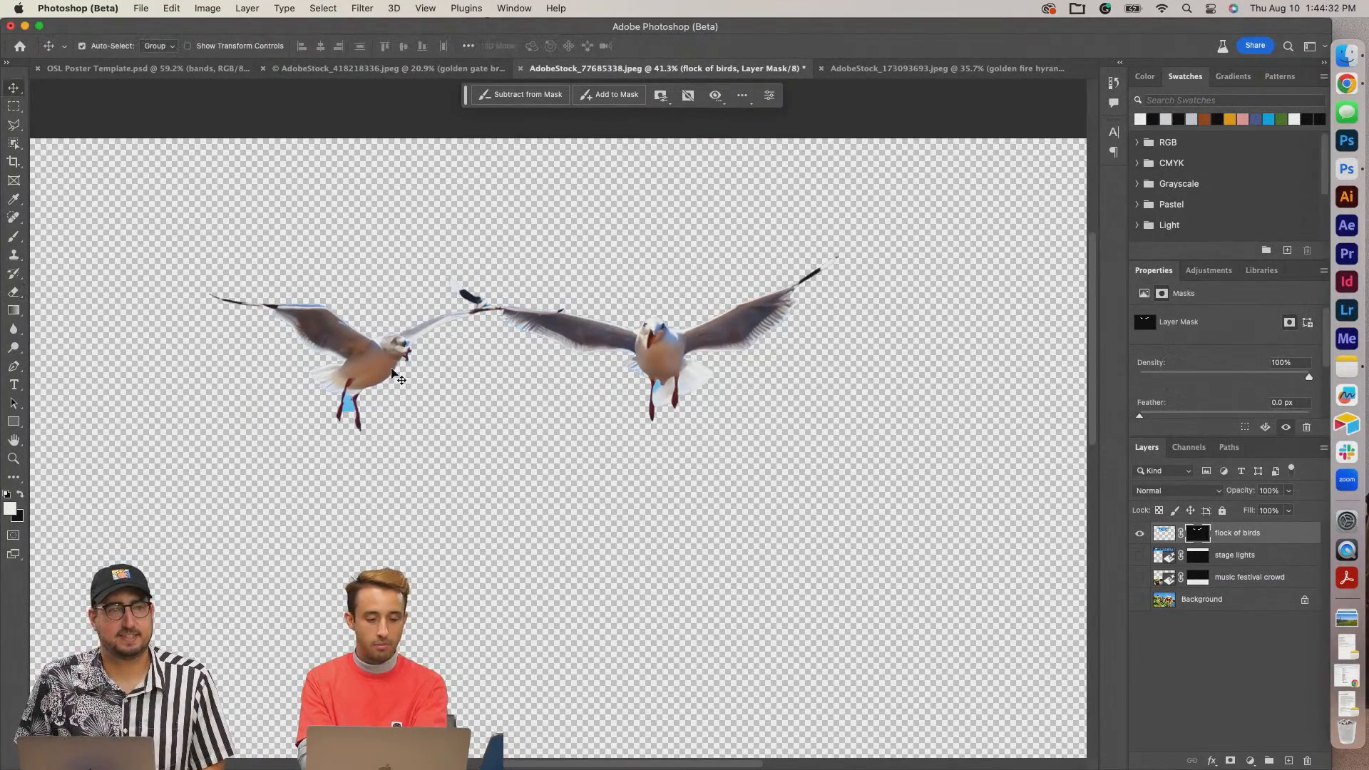
Copy the cut-out seagulls into OSL Poster Template.psd, scale them to about 32% and move them over the top of the title.
click(150, 68)
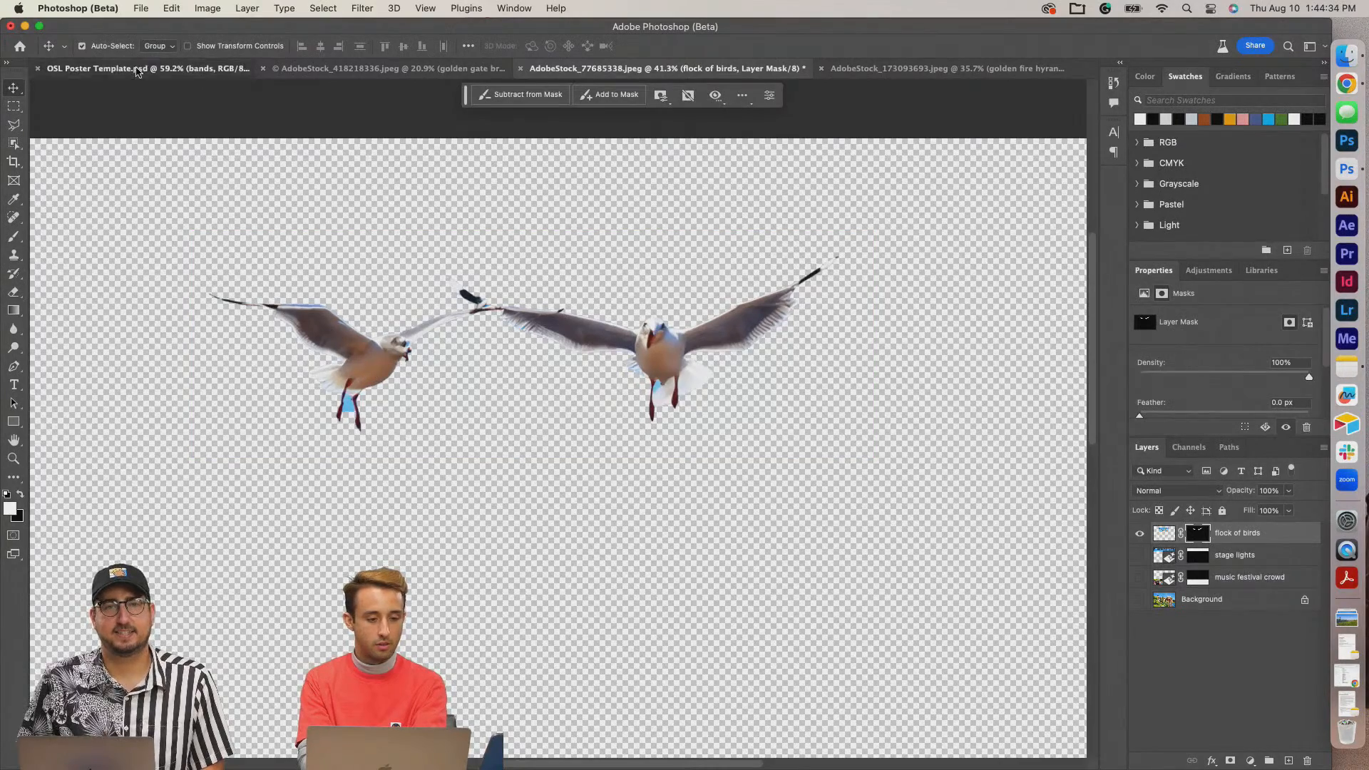
drag(609, 376, 608, 377)
drag(541, 403, 706, 360)
key(super+t)
drag(537, 211, 533, 327)
scroll(531, 329, up, 1)
scroll(531, 329, up, 4)
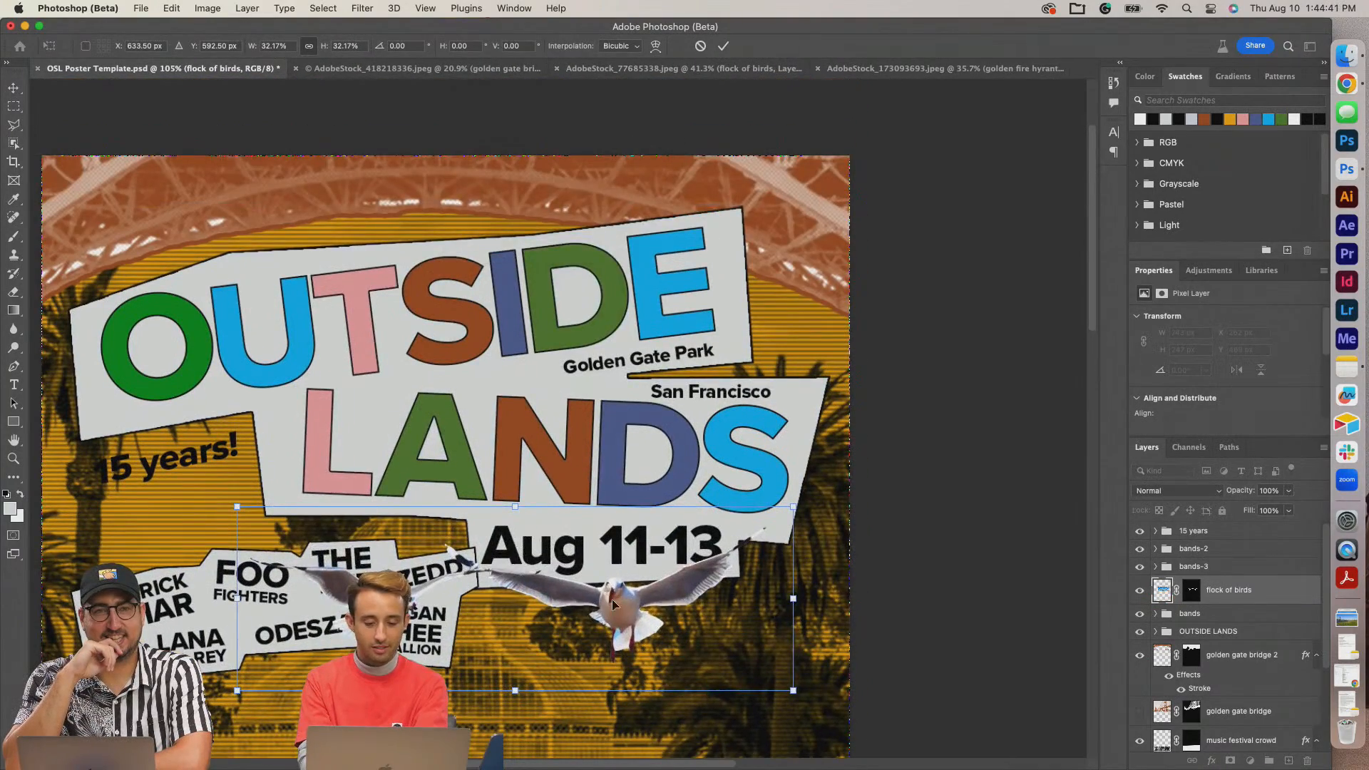
drag(612, 599, 622, 258)
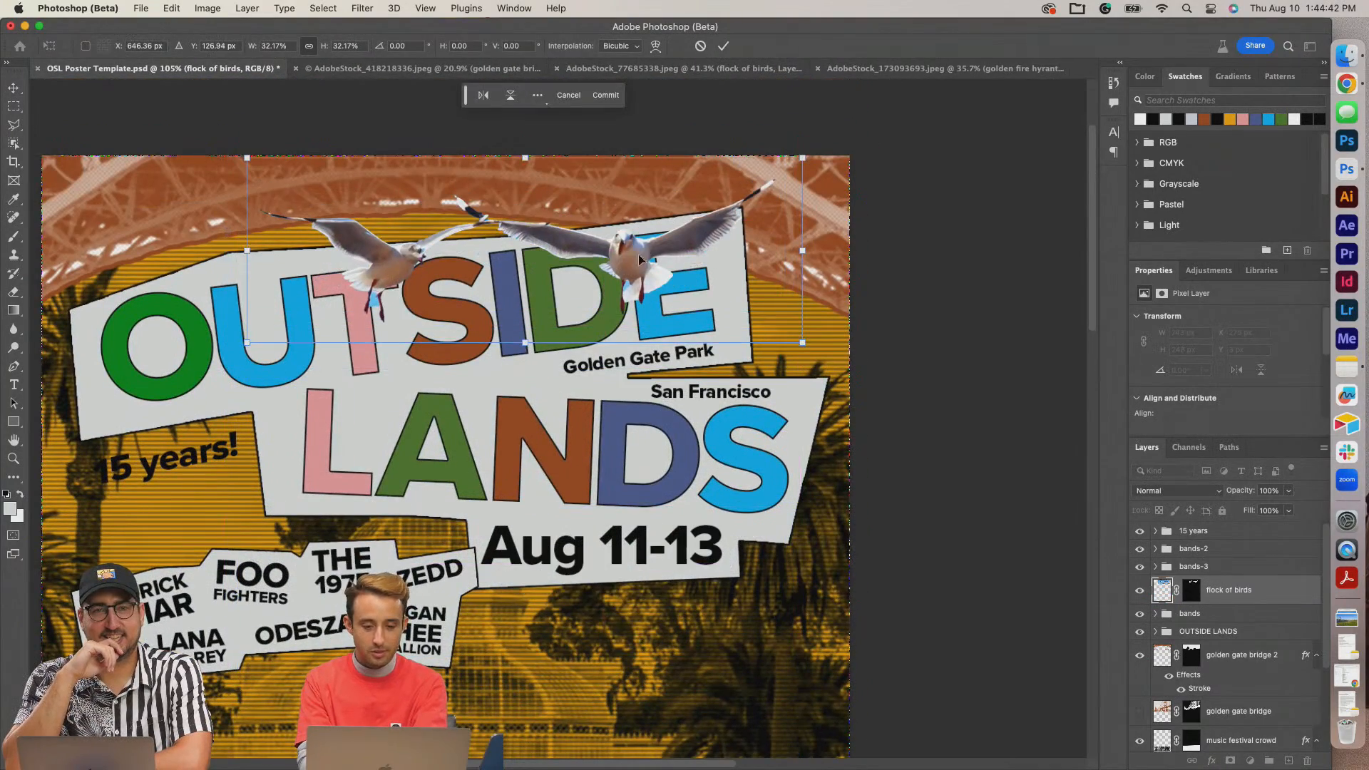
Try resizing the seagulls from their right side twice, undoing each attempt.
drag(802, 251, 735, 250)
key(super+z)
key(super+minus)
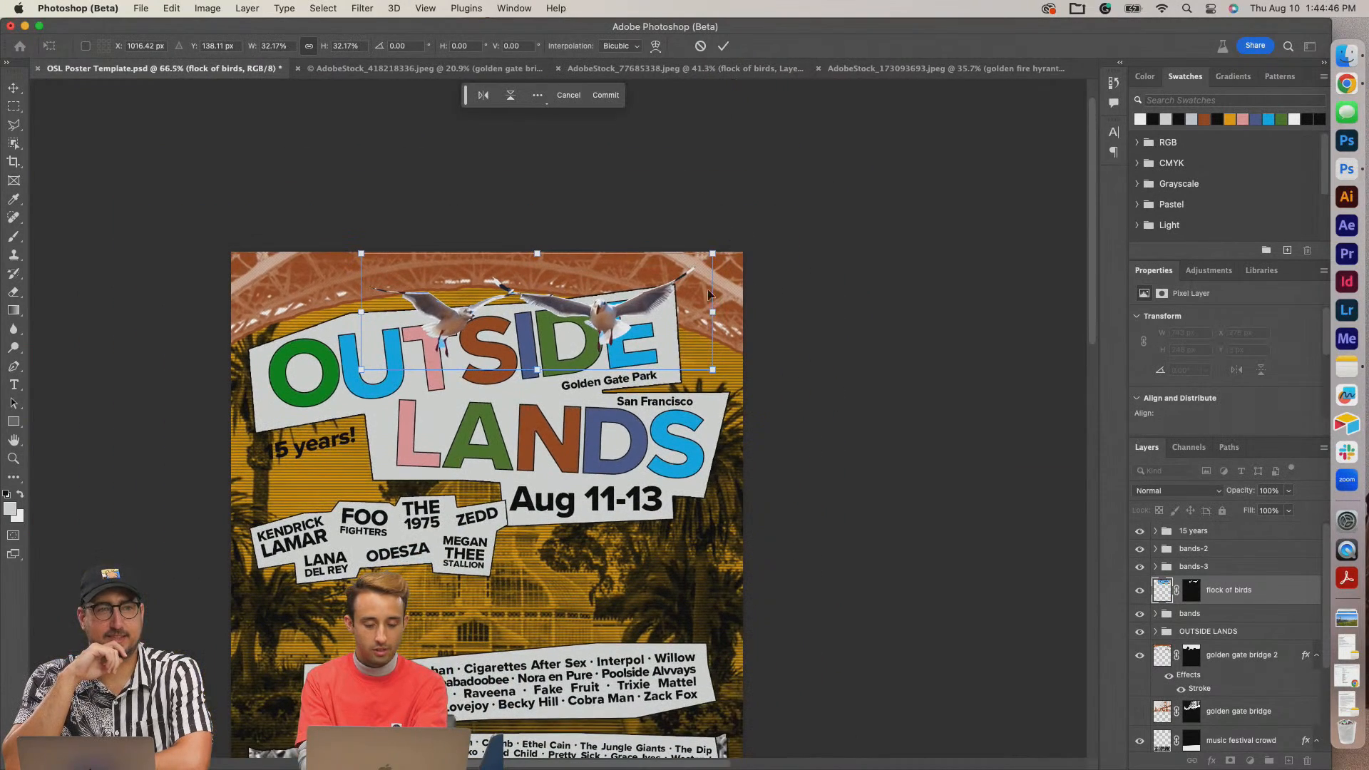
drag(713, 315, 696, 318)
key(super+z)
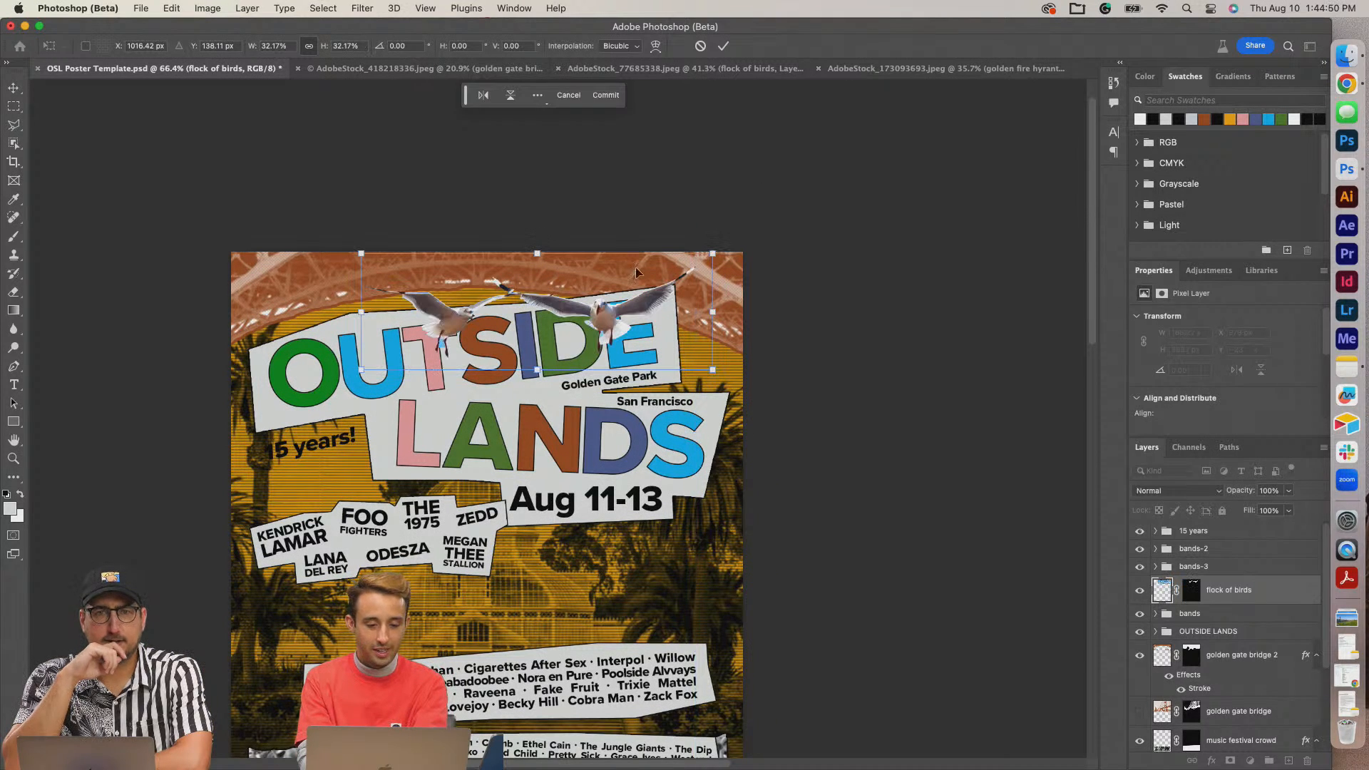
Shrink the seagulls to about 475 px wide and place them on the upper-right edge of the title's cut-out shape.
drag(713, 253, 586, 296)
drag(531, 337, 677, 303)
key(Return)
key(super+plus)
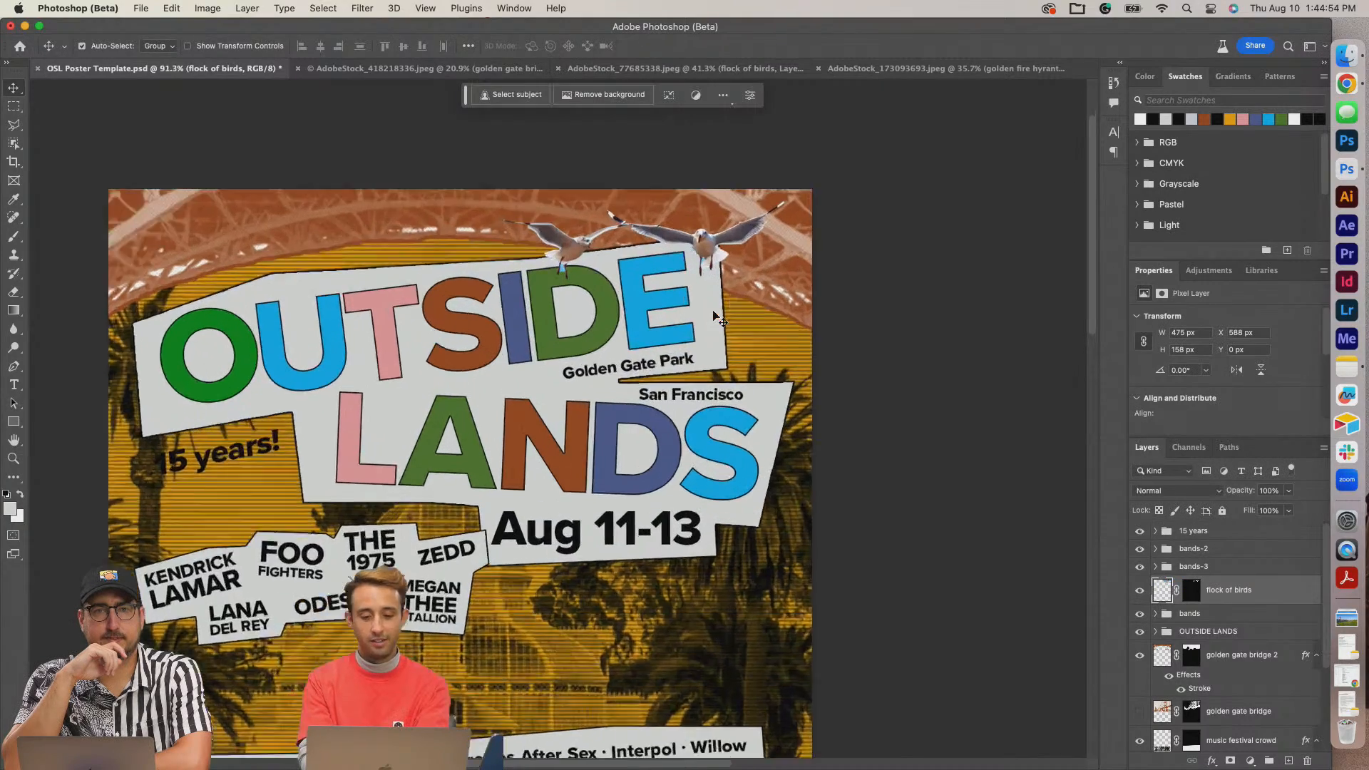
scroll(717, 319, up, 3)
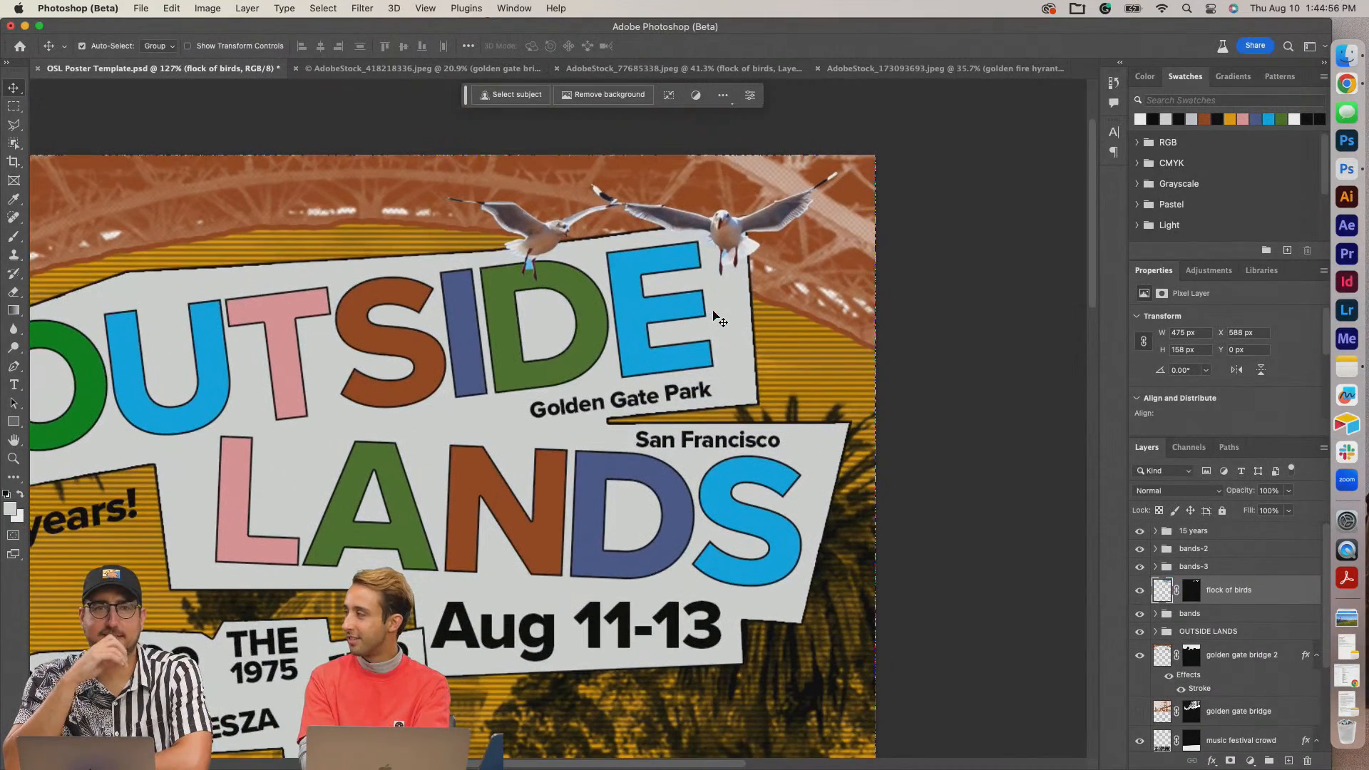
scroll(717, 318, up, 1)
drag(739, 243, 735, 250)
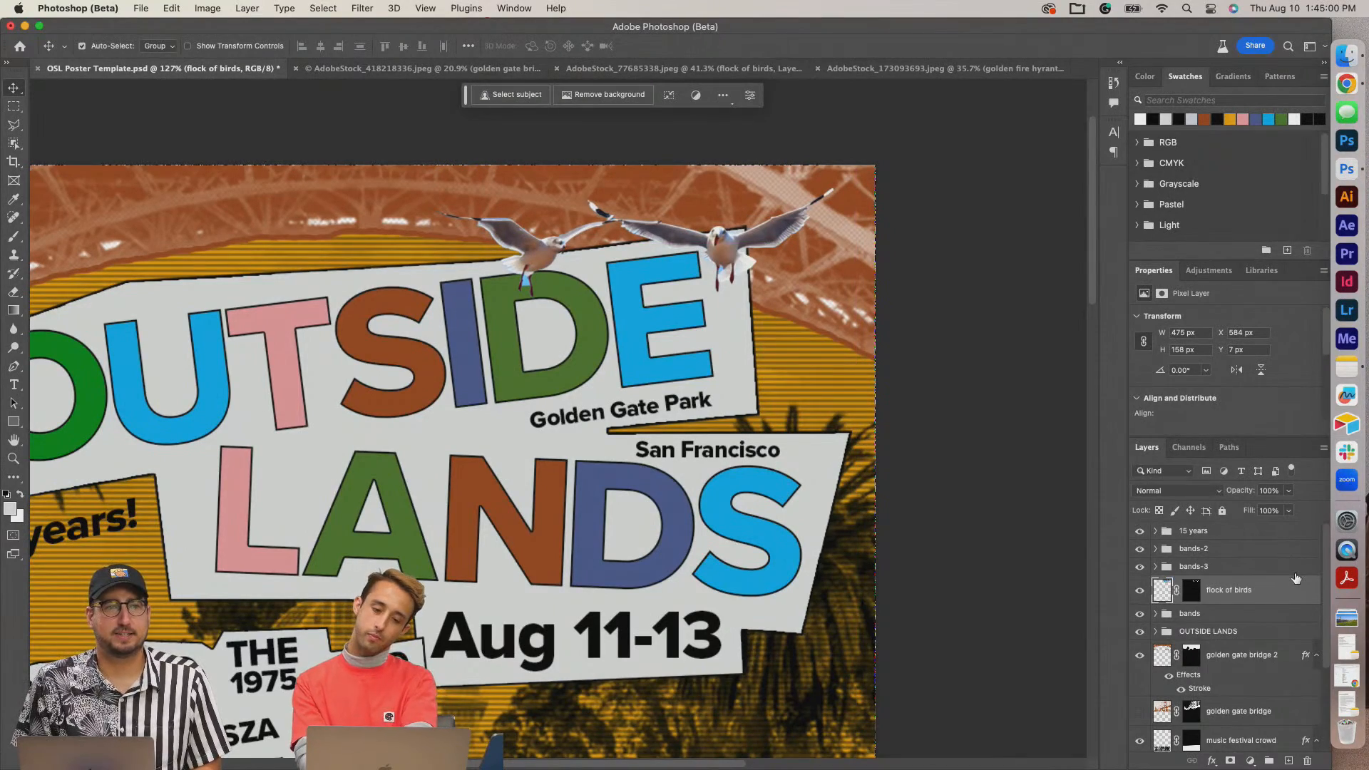
scroll(803, 318, left, 6)
scroll(802, 318, down, 3)
scroll(802, 319, up, 2)
scroll(803, 318, right, 1)
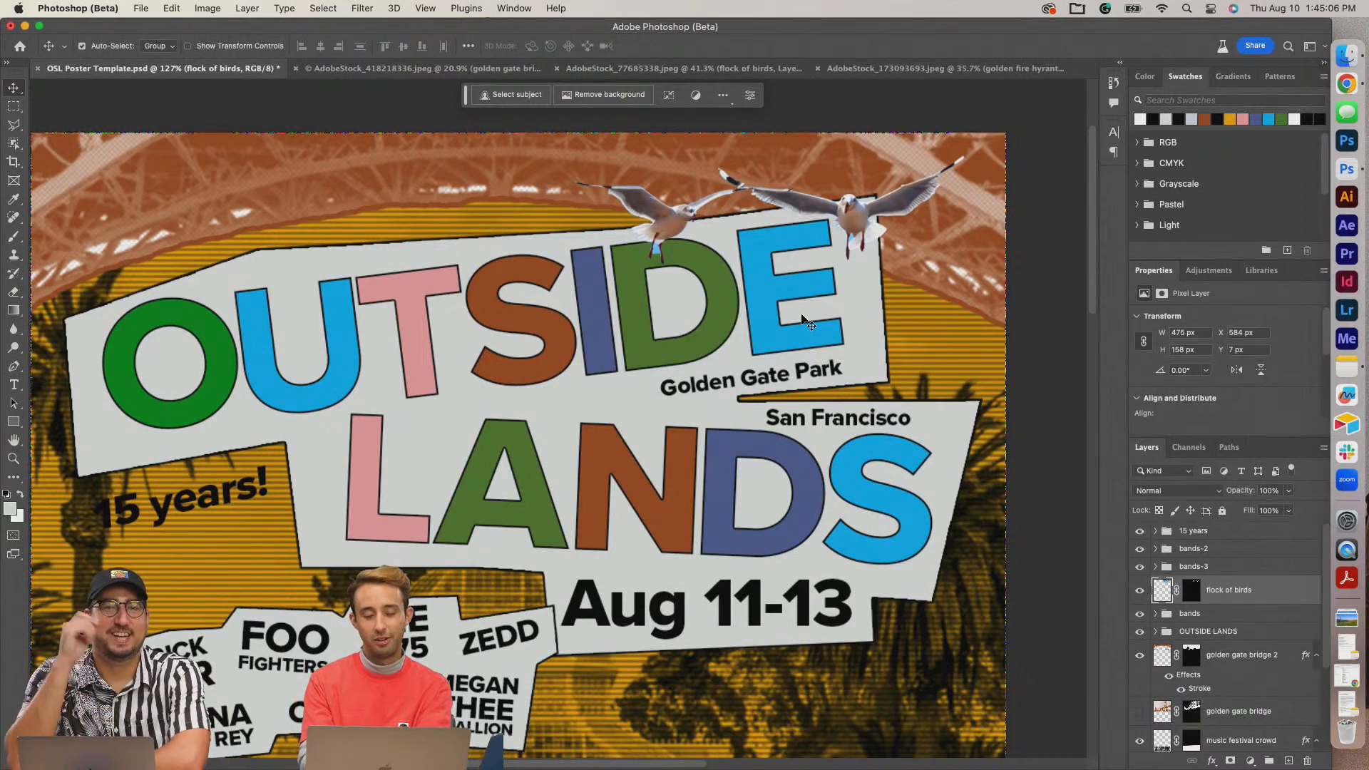
Set the foreground colour to crimson #b80a2f for tinting the seagulls.
scroll(825, 318, left, 3)
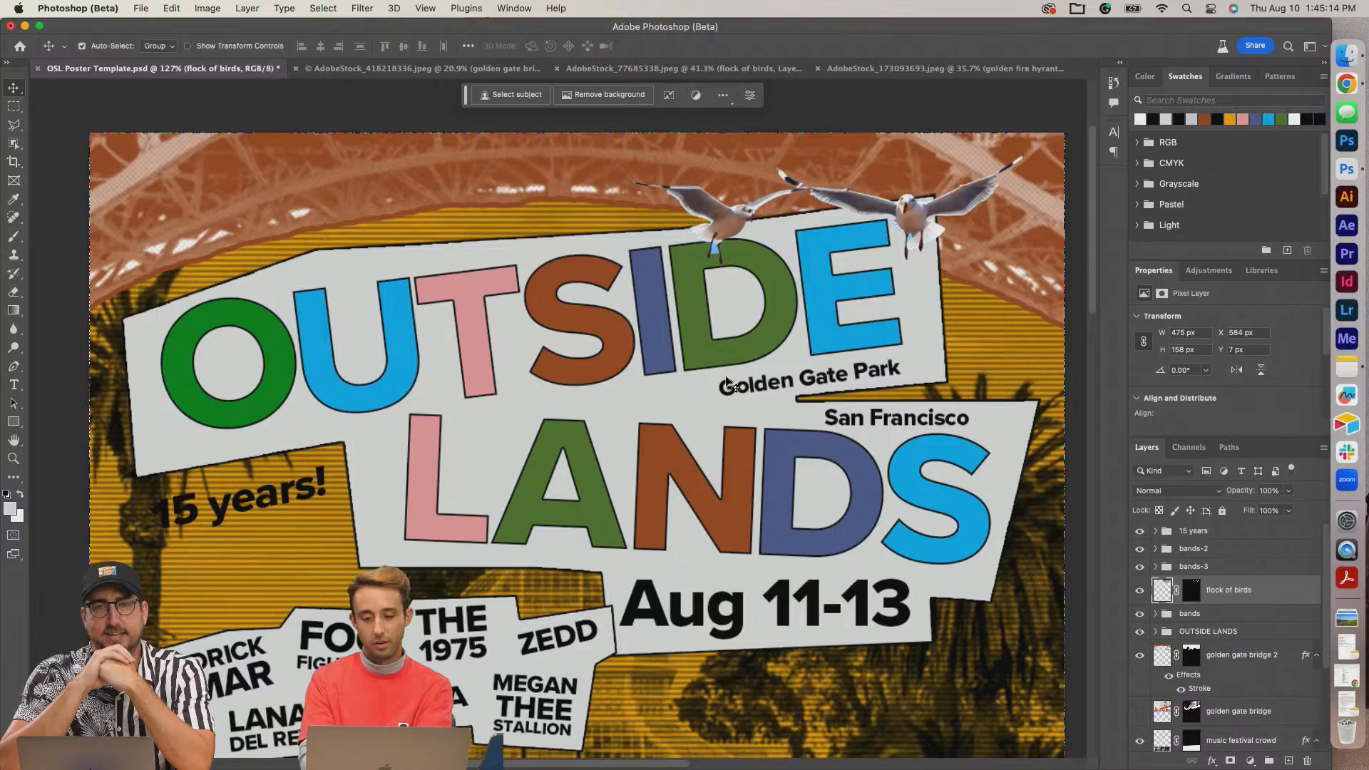
scroll(729, 382, down, 5)
scroll(729, 382, down, 2)
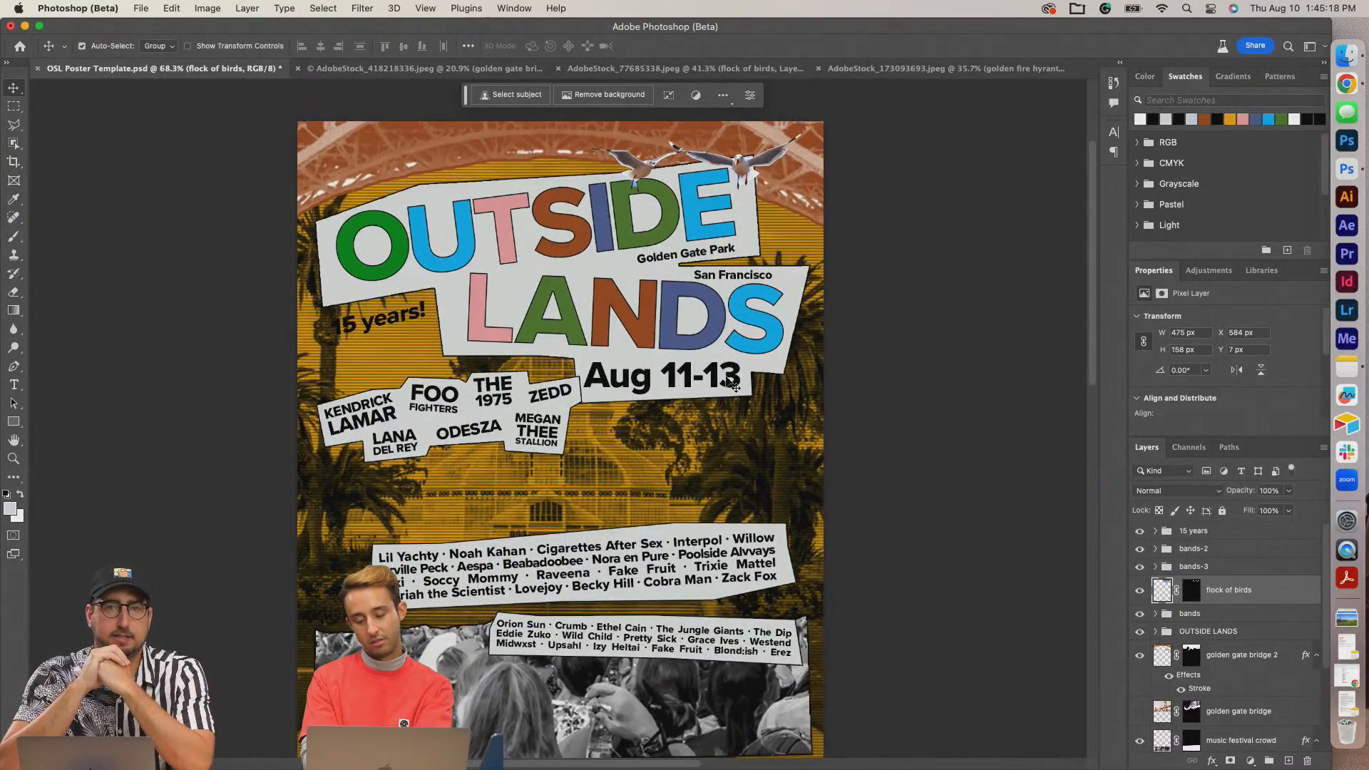
scroll(732, 385, up, 8)
scroll(745, 174, up, 10)
scroll(745, 175, right, 7)
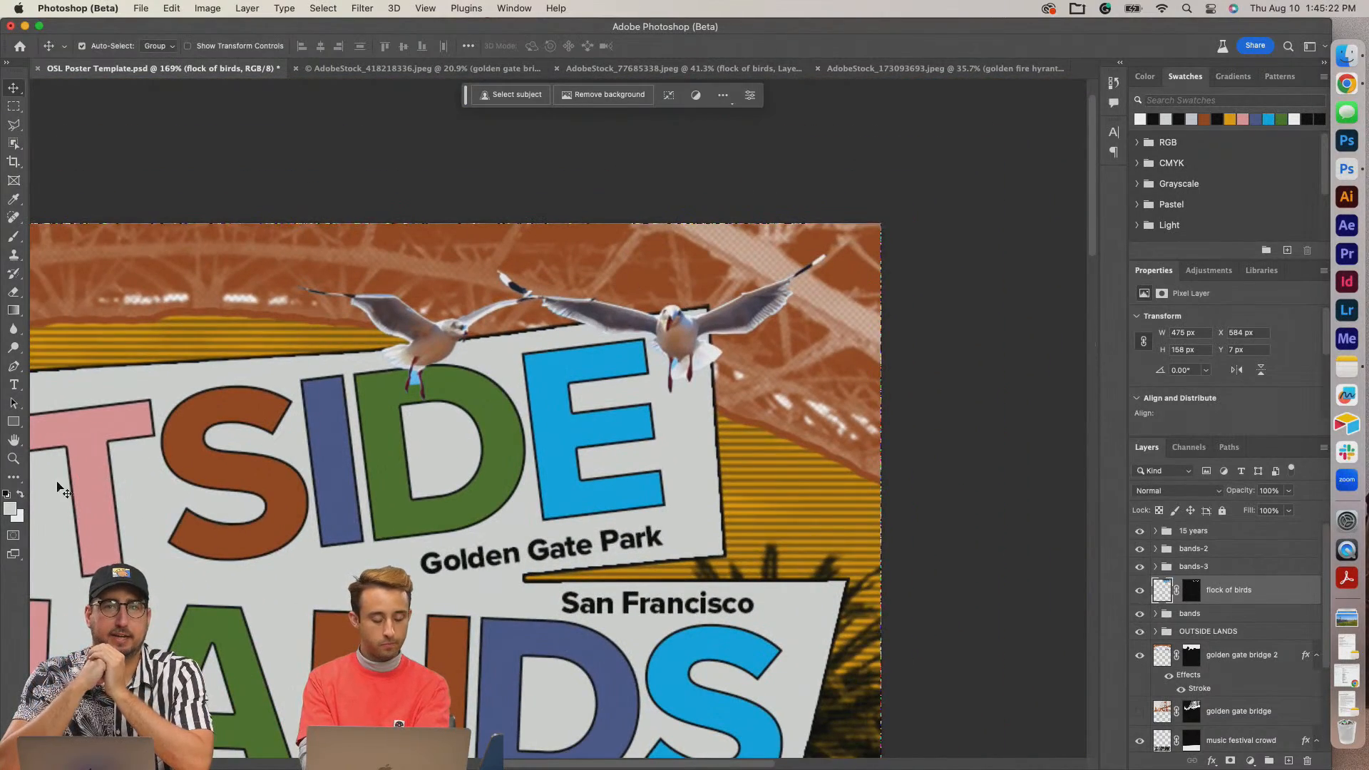
click(9, 509)
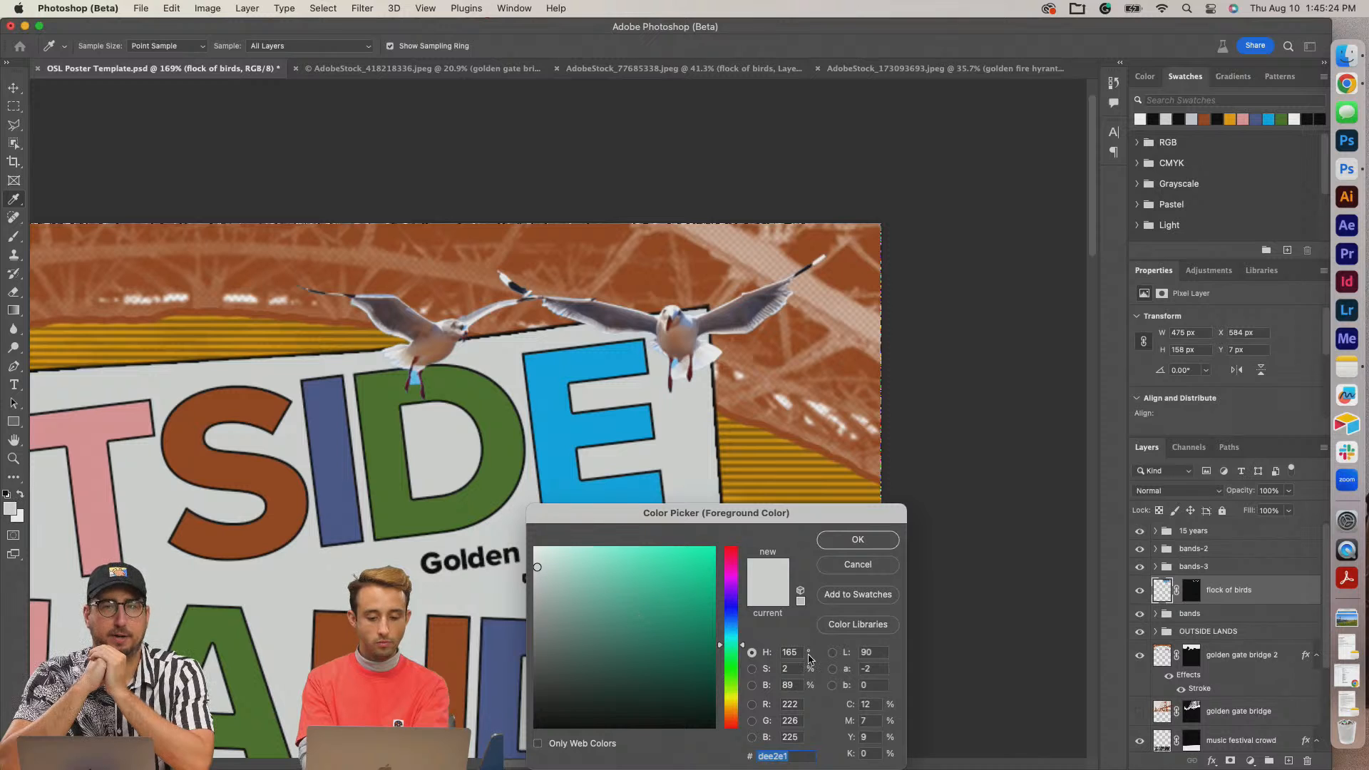
mouse_move(722, 586)
mouse_down()
mouse_move(729, 551)
mouse_move(689, 561)
mouse_move(705, 593)
mouse_up()
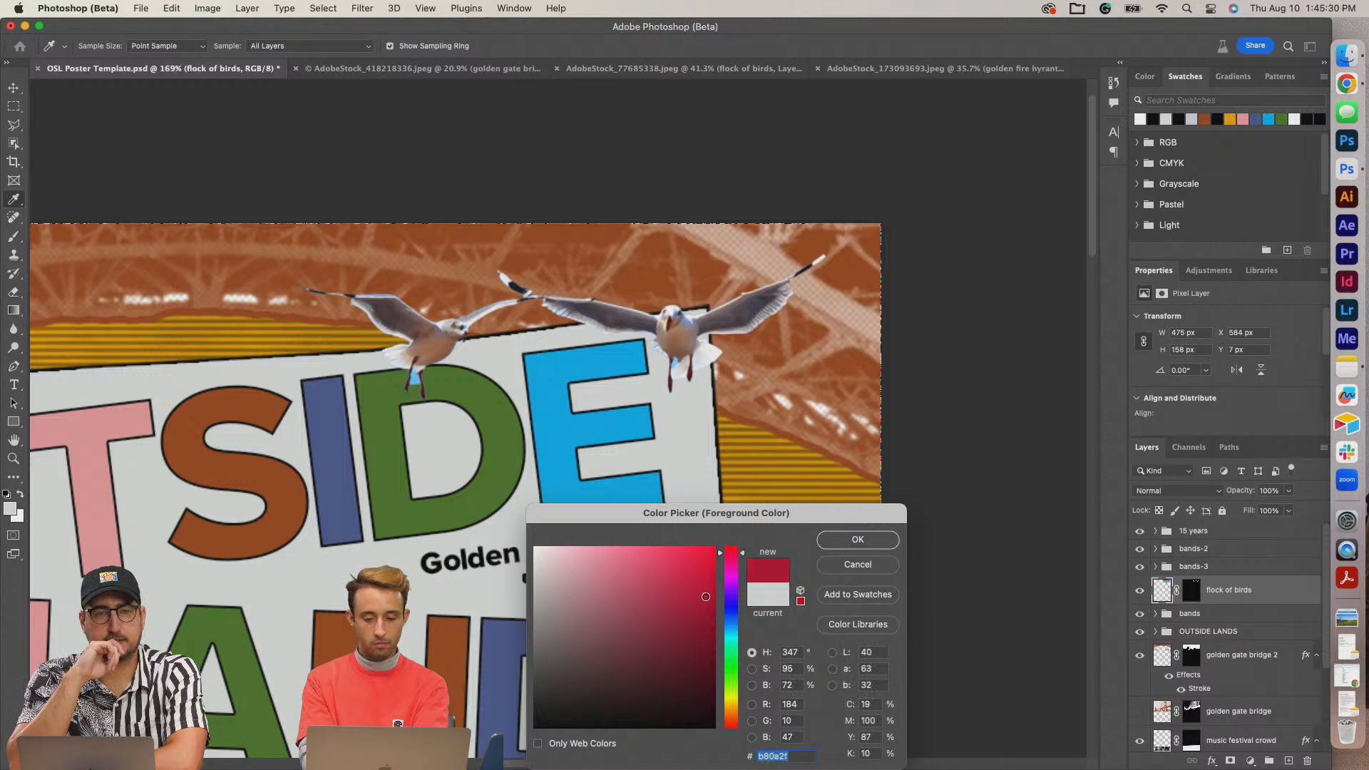
click(857, 540)
key(v)
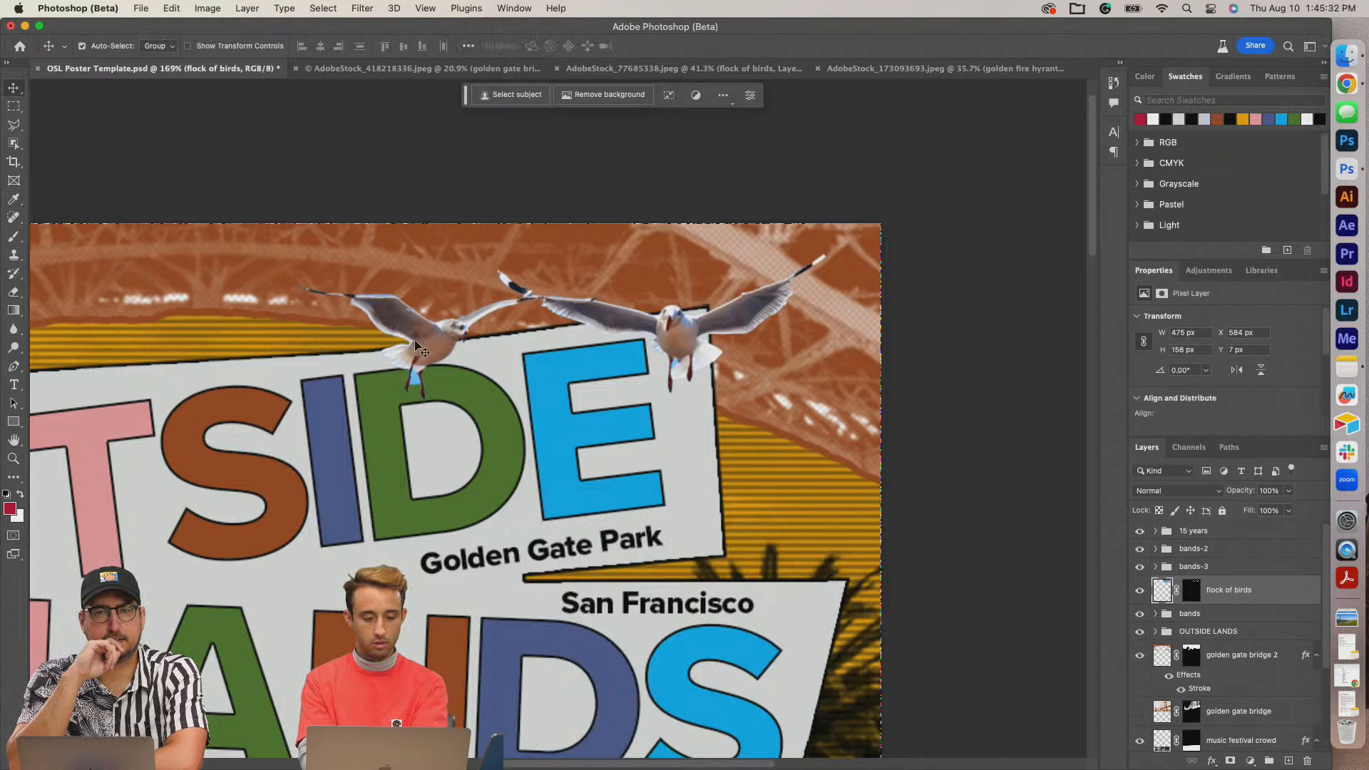
Reapply the last Filter Gallery effect to the flock of birds layer.
click(363, 8)
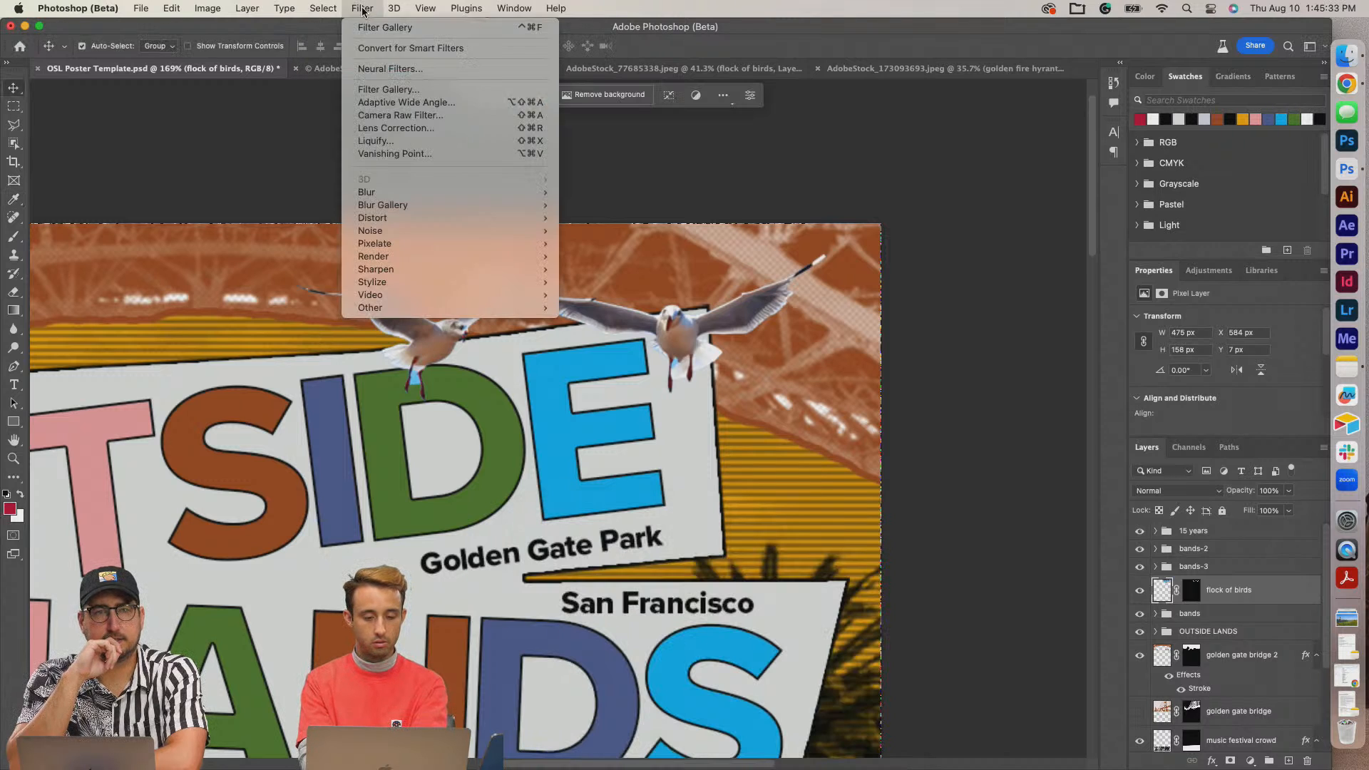
click(387, 32)
scroll(578, 371, down, 6)
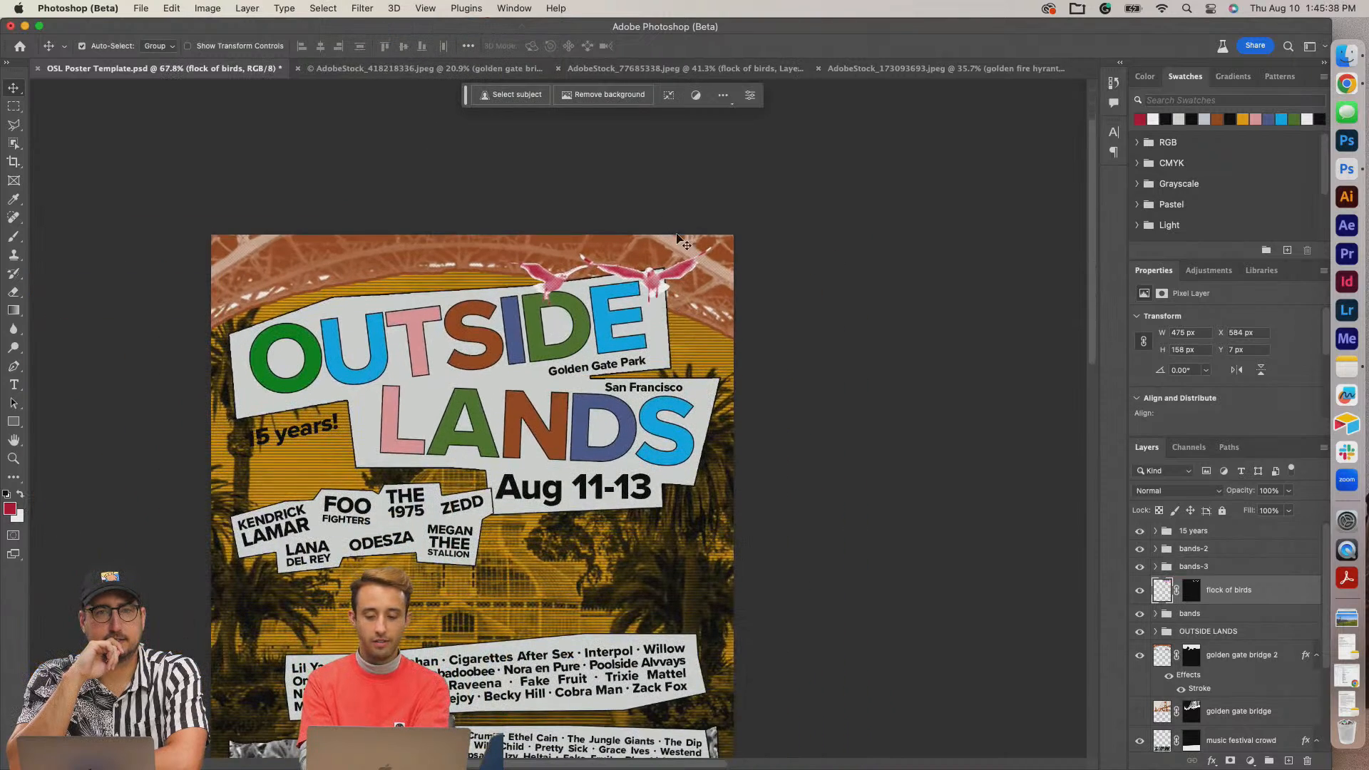
Add a 2 px inside stroke in crimson #b80a2f to the flock of birds layer.
scroll(682, 305, up, 3)
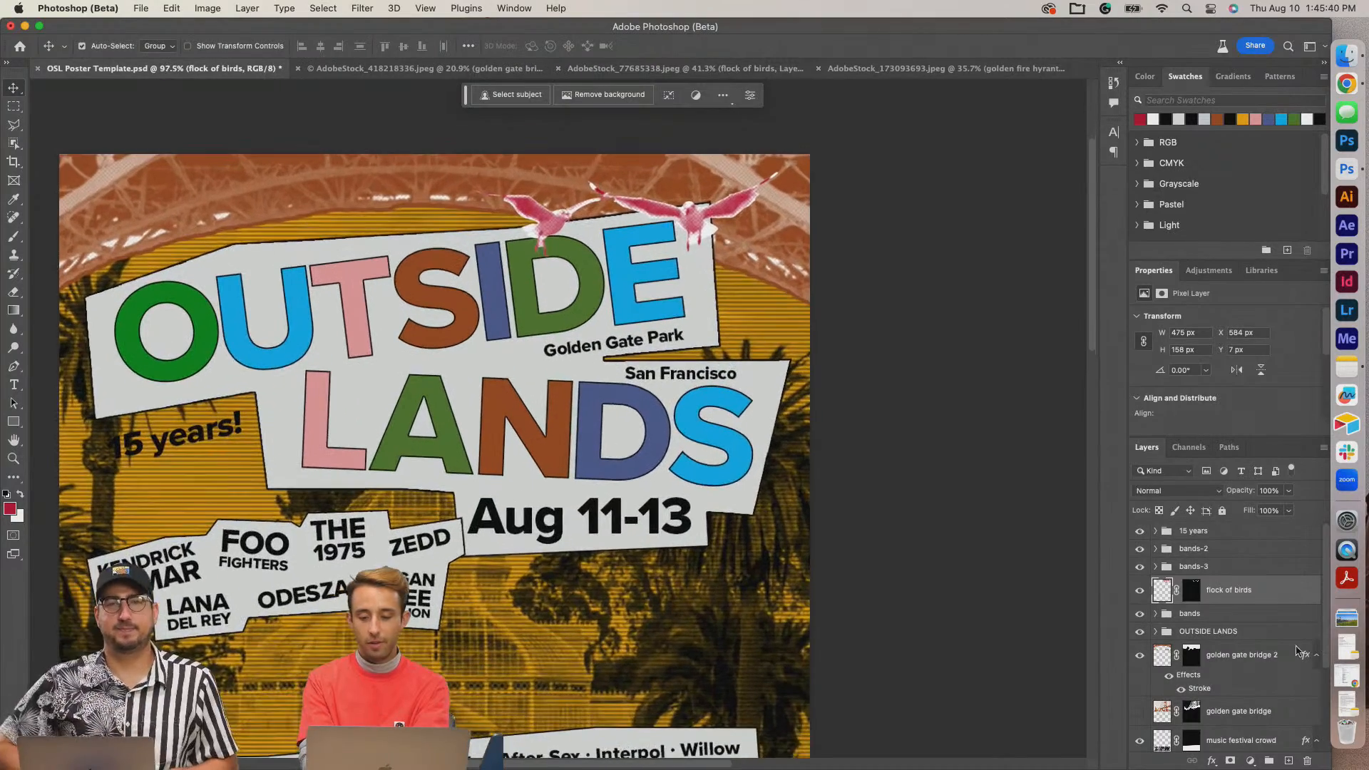
double_click(1302, 598)
click(609, 332)
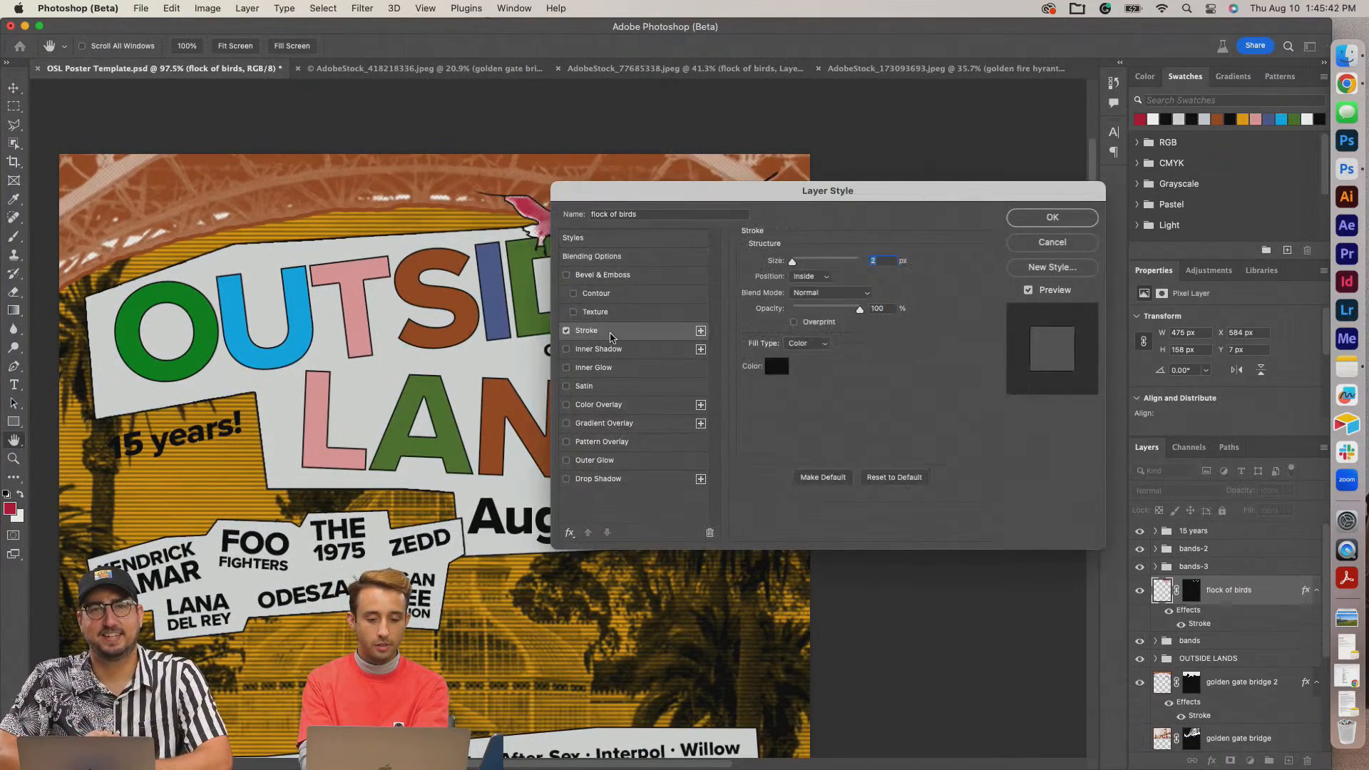
click(775, 373)
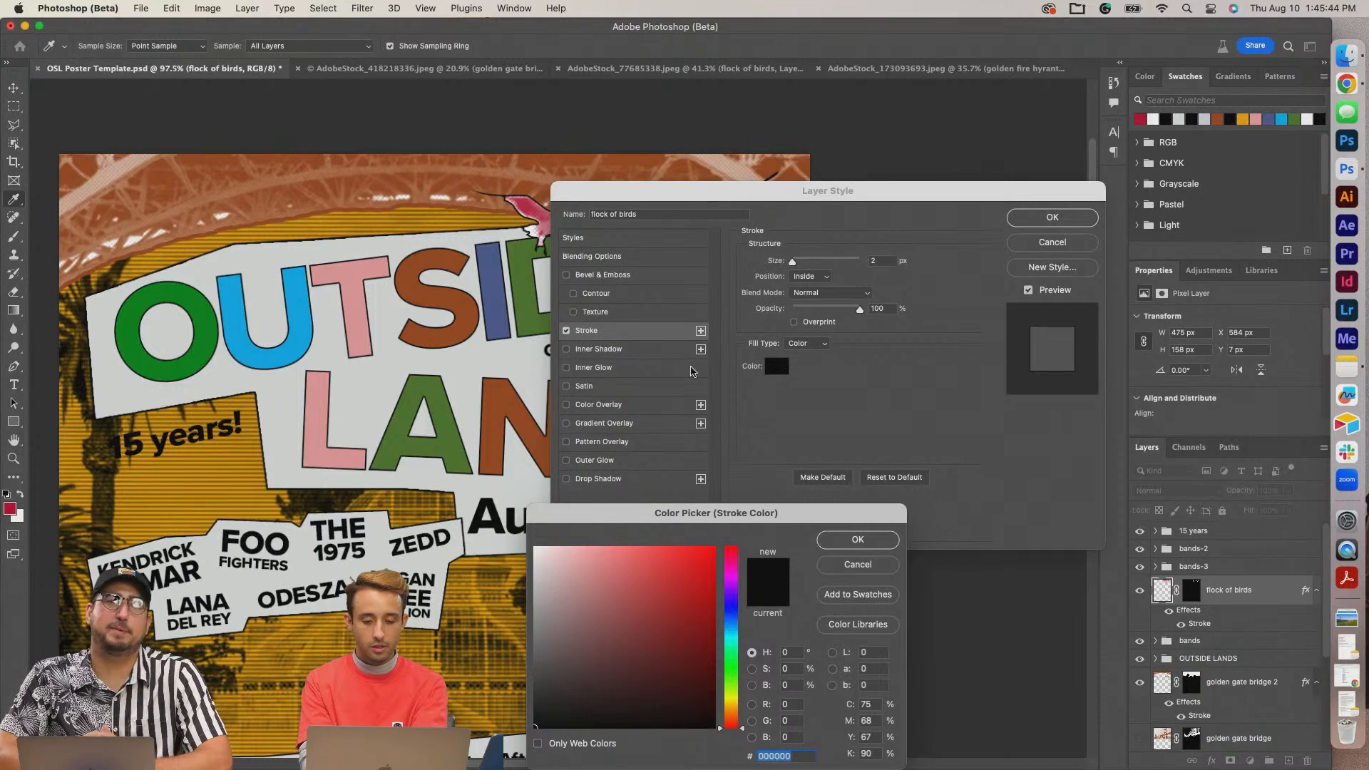
click(1143, 119)
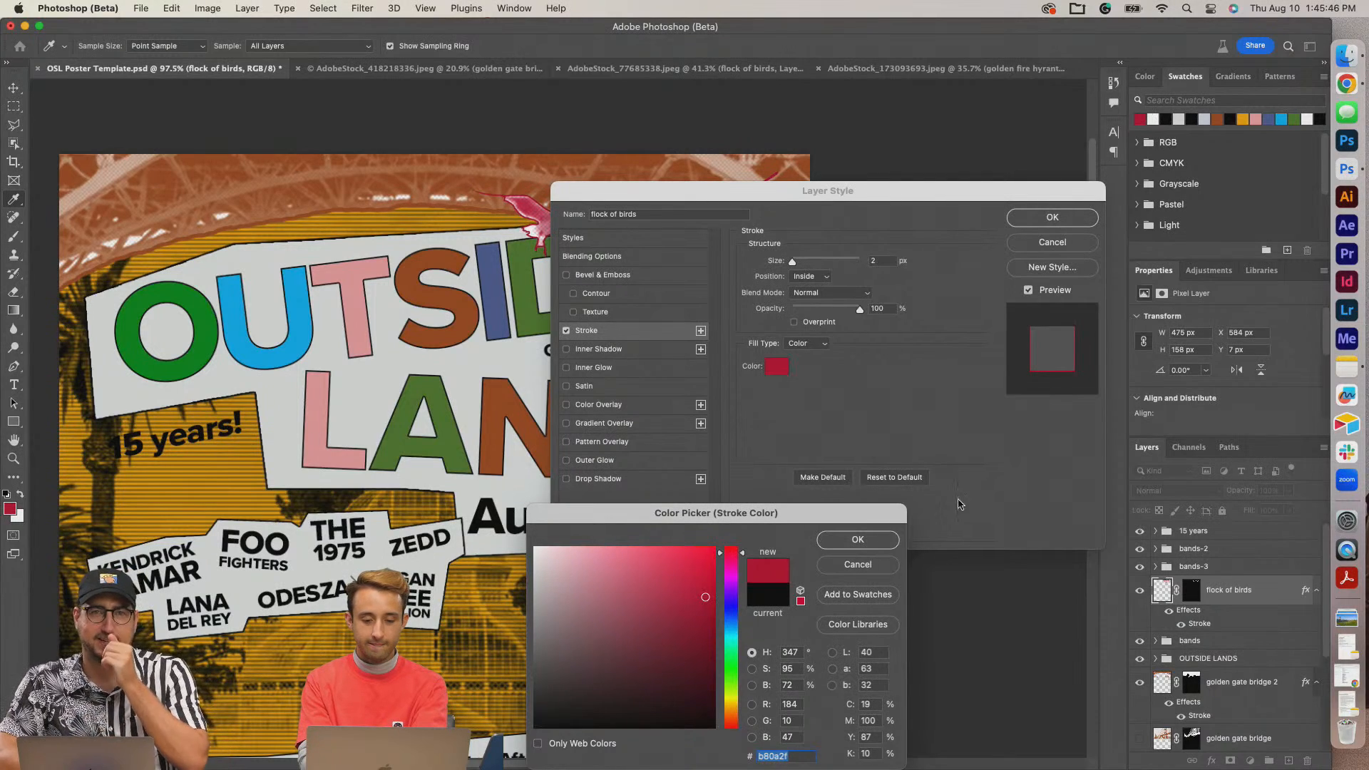
click(858, 539)
click(1052, 217)
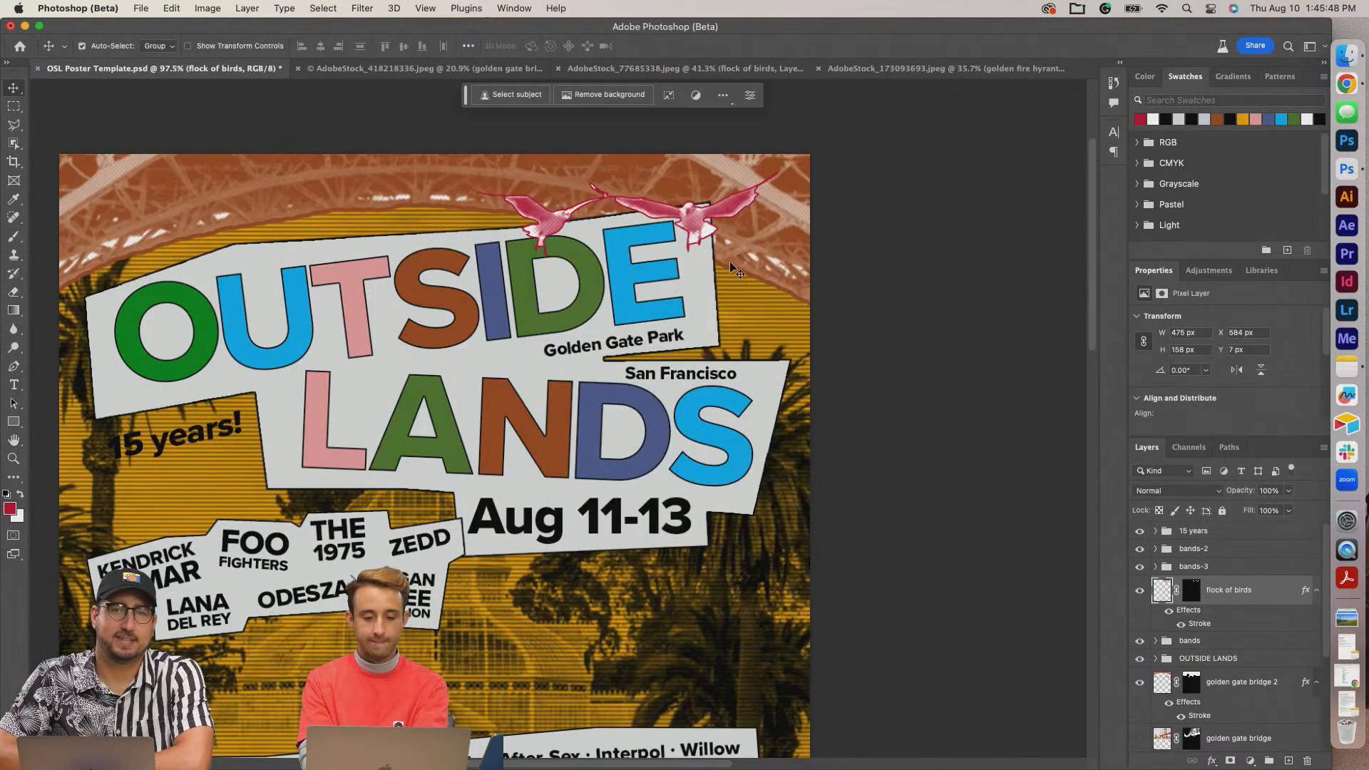
Create a new layer in the 15 years group and place it beneath the "15 years!" text.
scroll(730, 264, down, 3)
scroll(730, 264, down, 3)
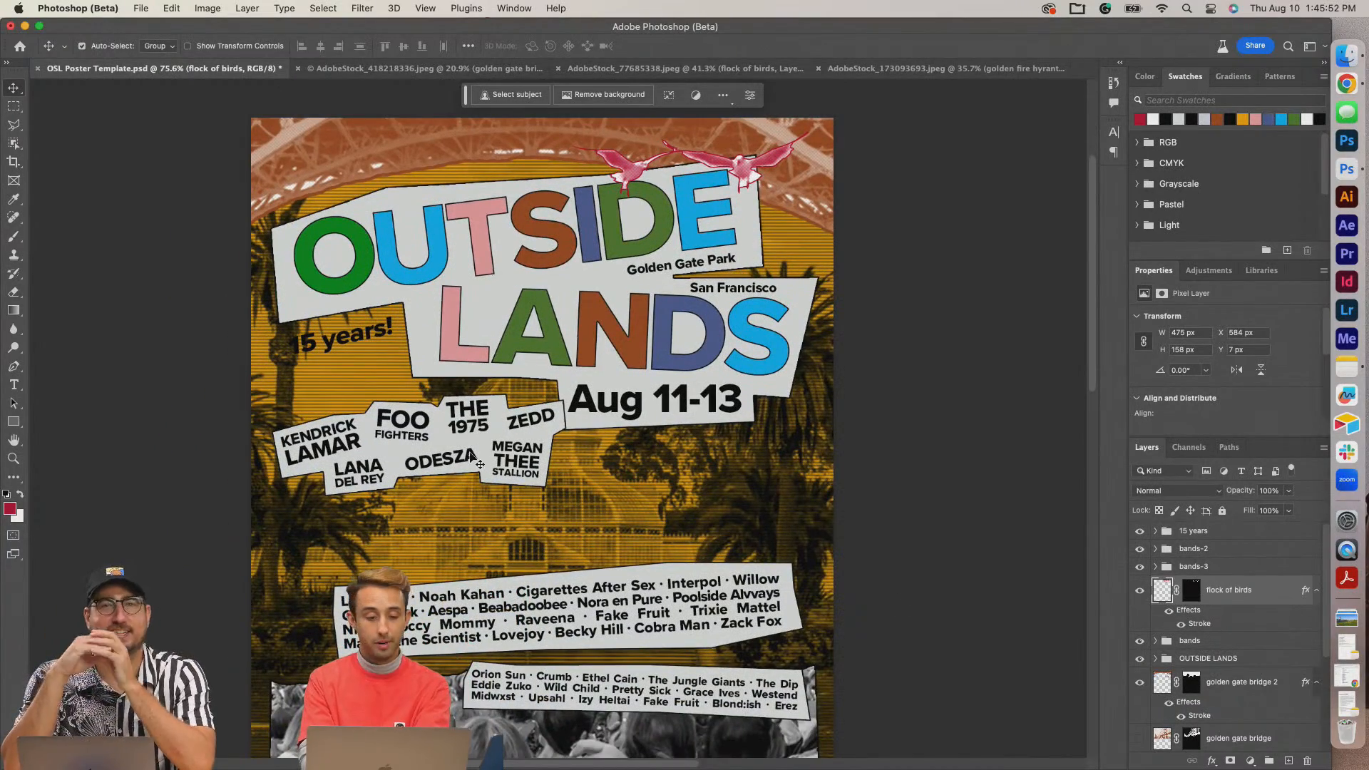
click(307, 347)
scroll(307, 348, up, 3)
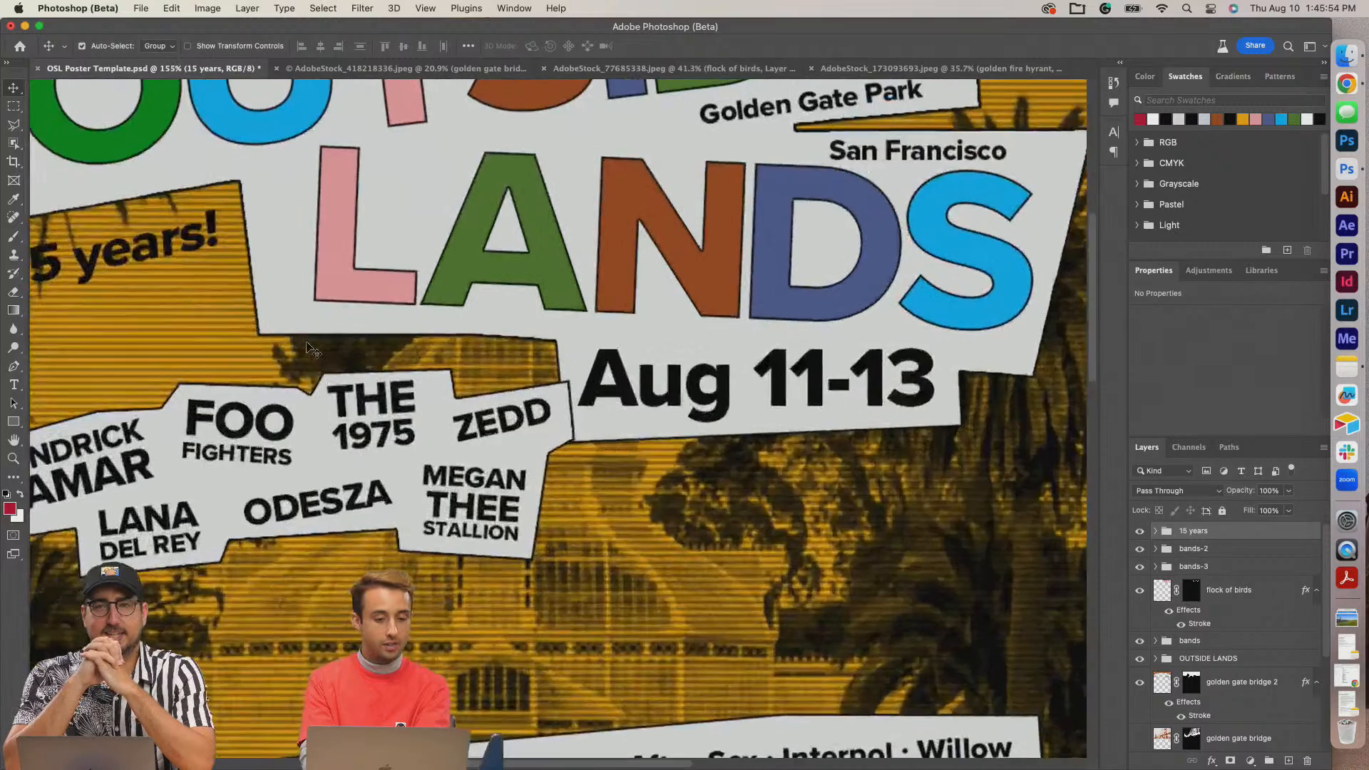
scroll(308, 347, left, 5)
scroll(555, 357, up, 3)
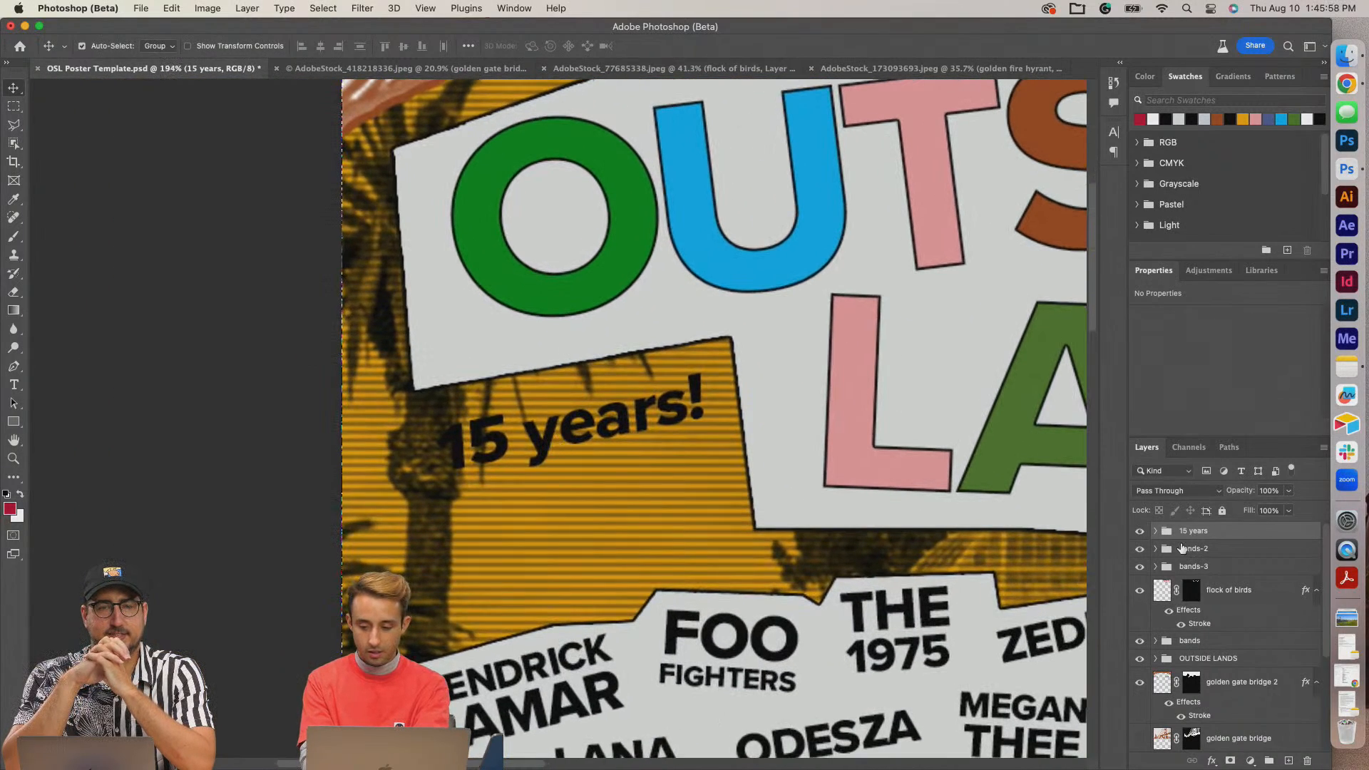
click(1156, 531)
click(1239, 558)
click(1289, 760)
drag(1230, 557, 1228, 586)
Draw a jagged starburst selection about 285 by 158 px around the "15 years!" text with the Polygonal Lasso.
scroll(528, 432, up, 3)
scroll(522, 425, up, 1)
key(l)
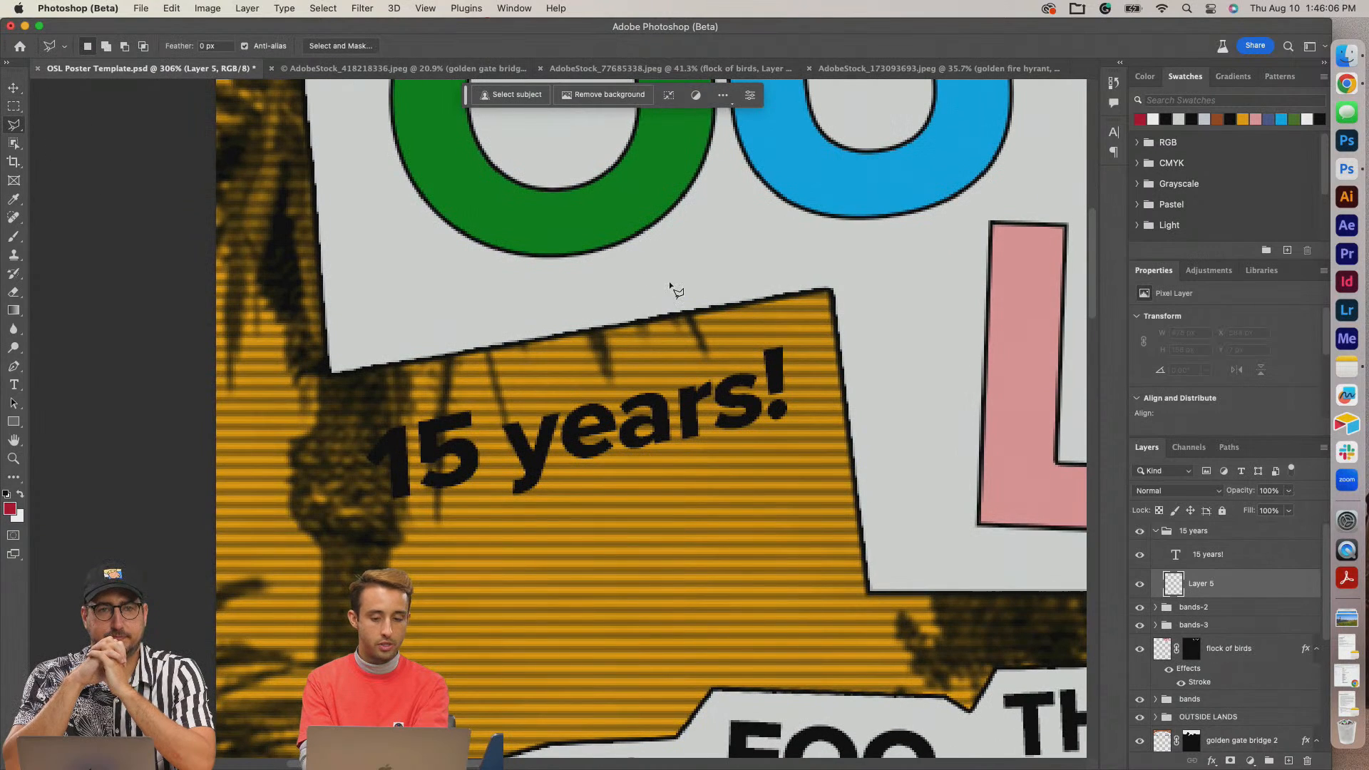
click(748, 338)
click(778, 284)
click(800, 336)
click(901, 341)
click(838, 396)
click(836, 498)
click(764, 430)
click(724, 515)
click(663, 474)
click(630, 547)
click(559, 502)
click(500, 589)
click(464, 516)
click(375, 623)
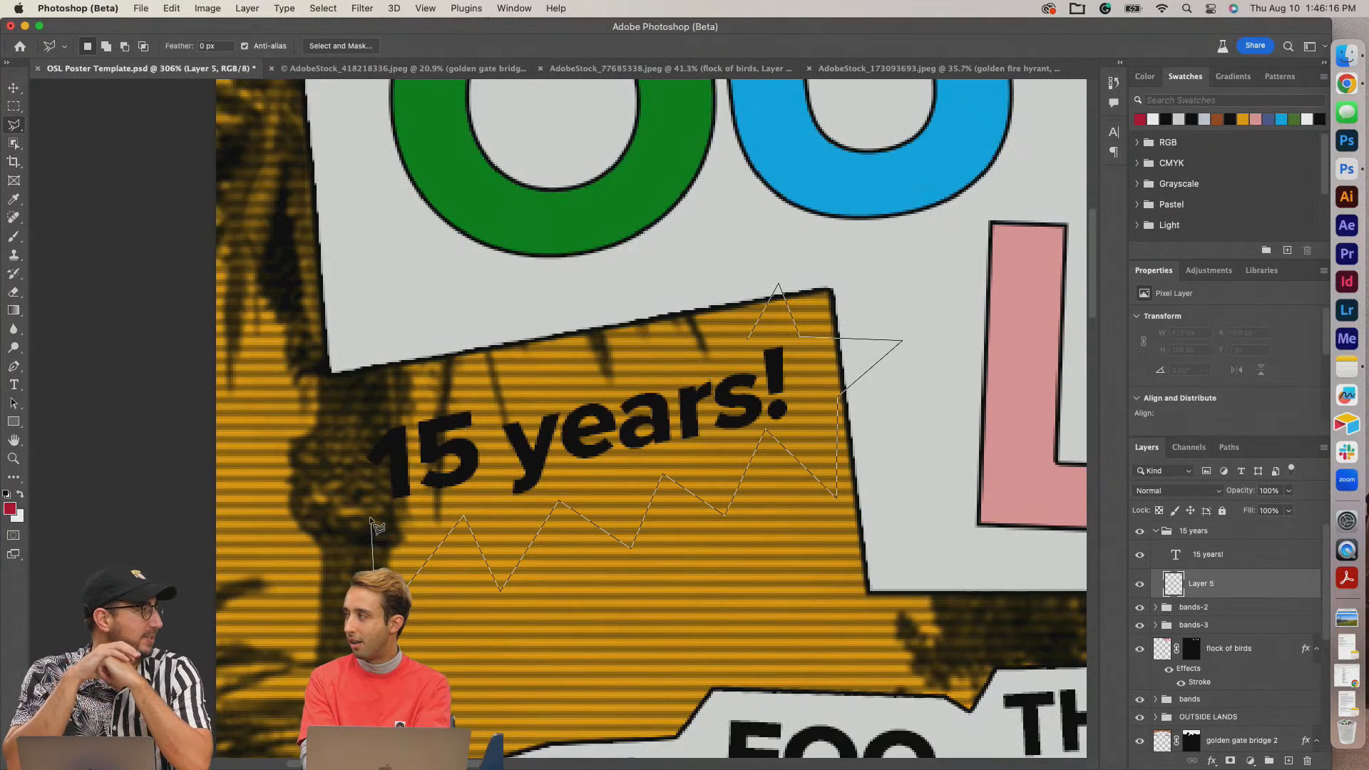
click(371, 518)
click(339, 485)
click(282, 385)
click(419, 396)
click(447, 281)
click(520, 380)
click(570, 312)
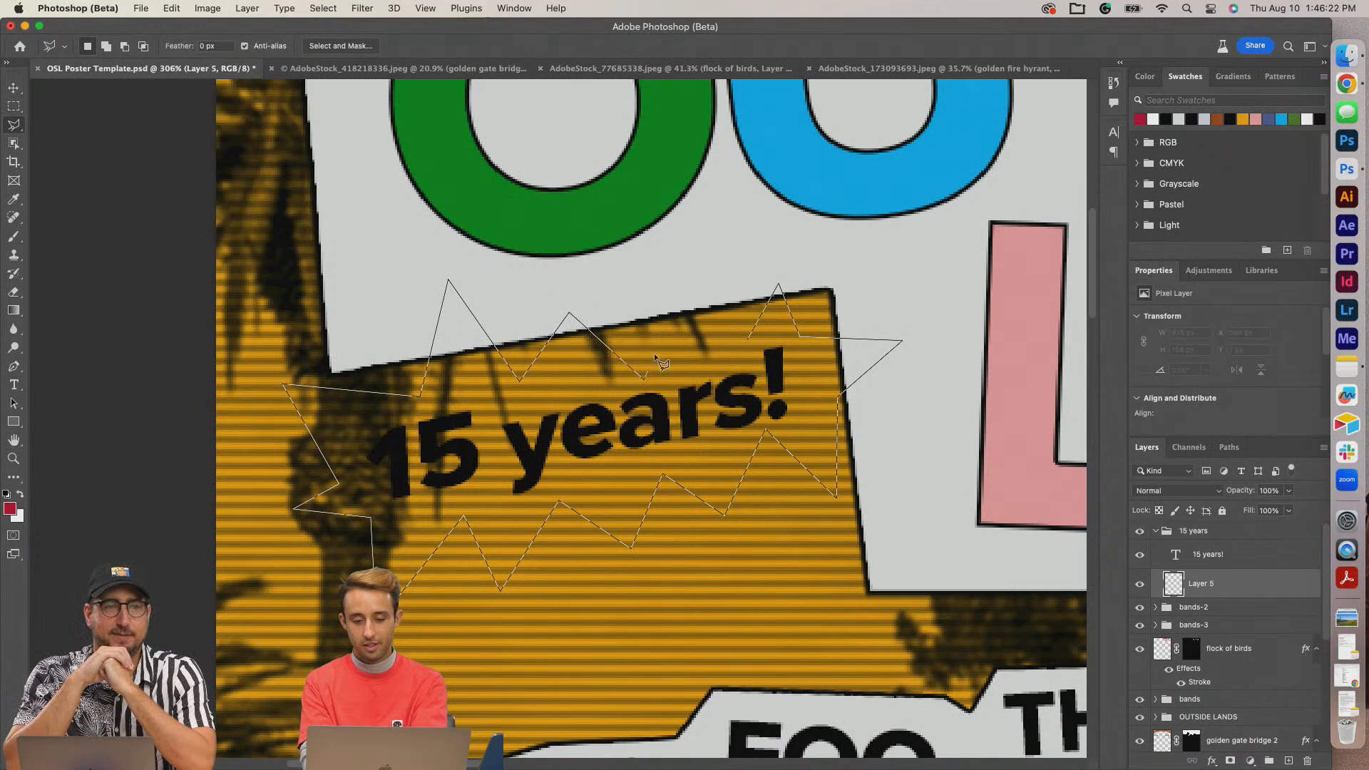
click(747, 337)
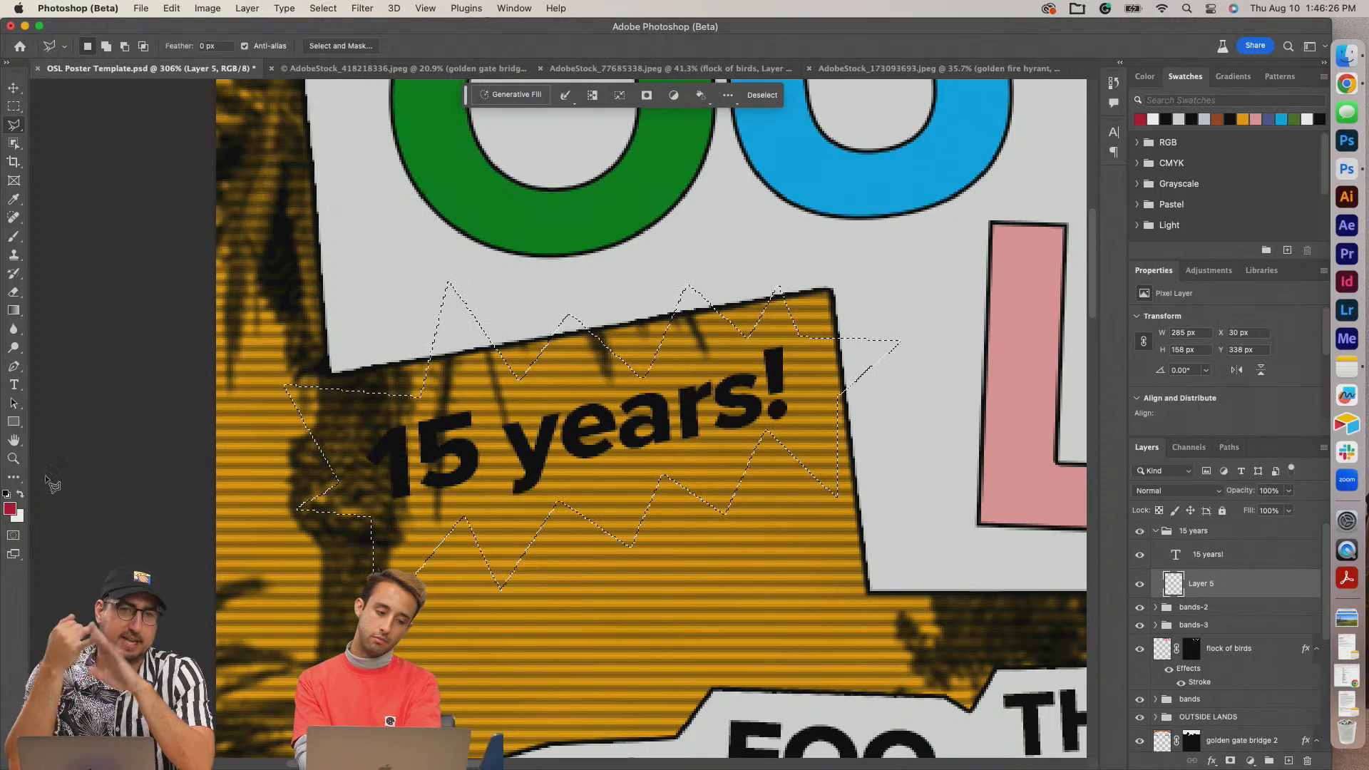
Fill the starburst selection with the light grey swatch on the new layer.
click(1195, 115)
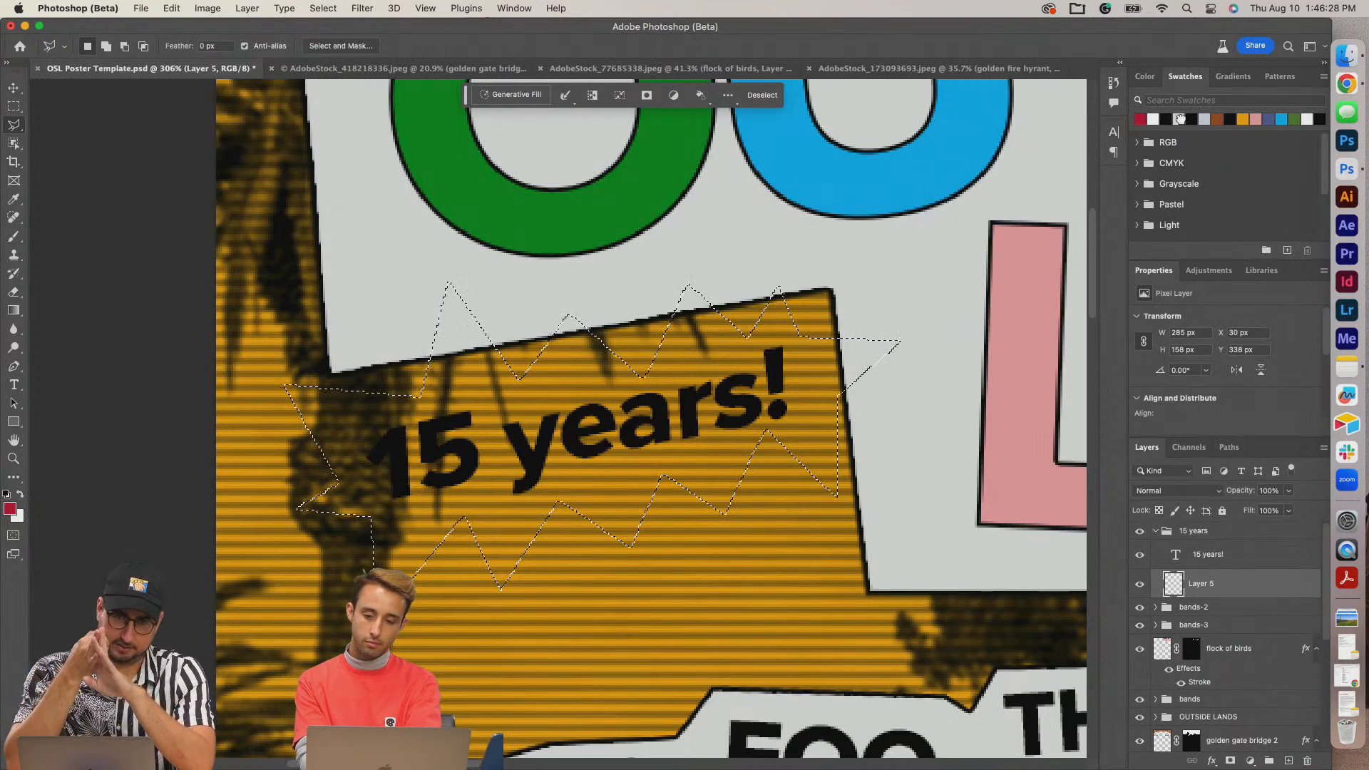
key(alt+BackSpace)
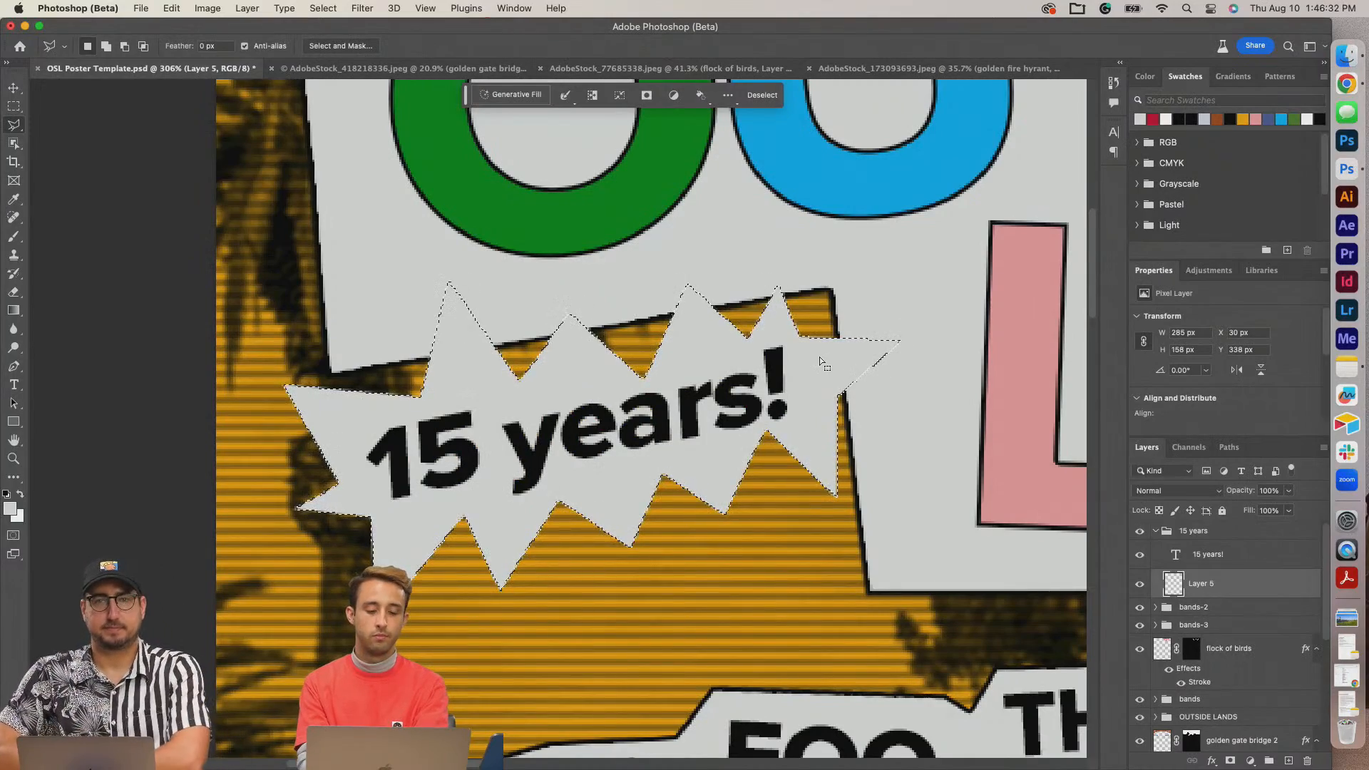
key(super+minus)
key(super+minus)
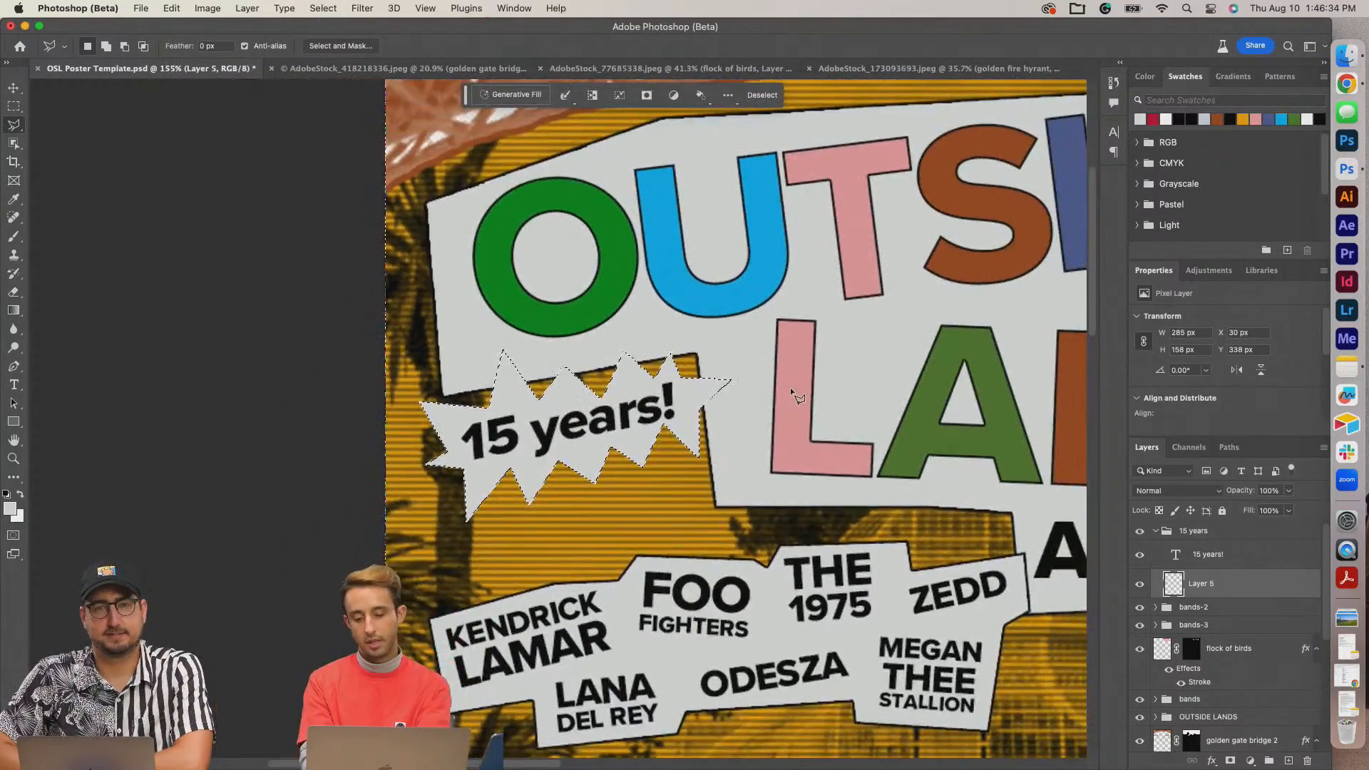
Refill the starburst selection with the green swatch and view it against the whole title.
key(super+plus)
key(super+plus)
scroll(807, 332, right, 3)
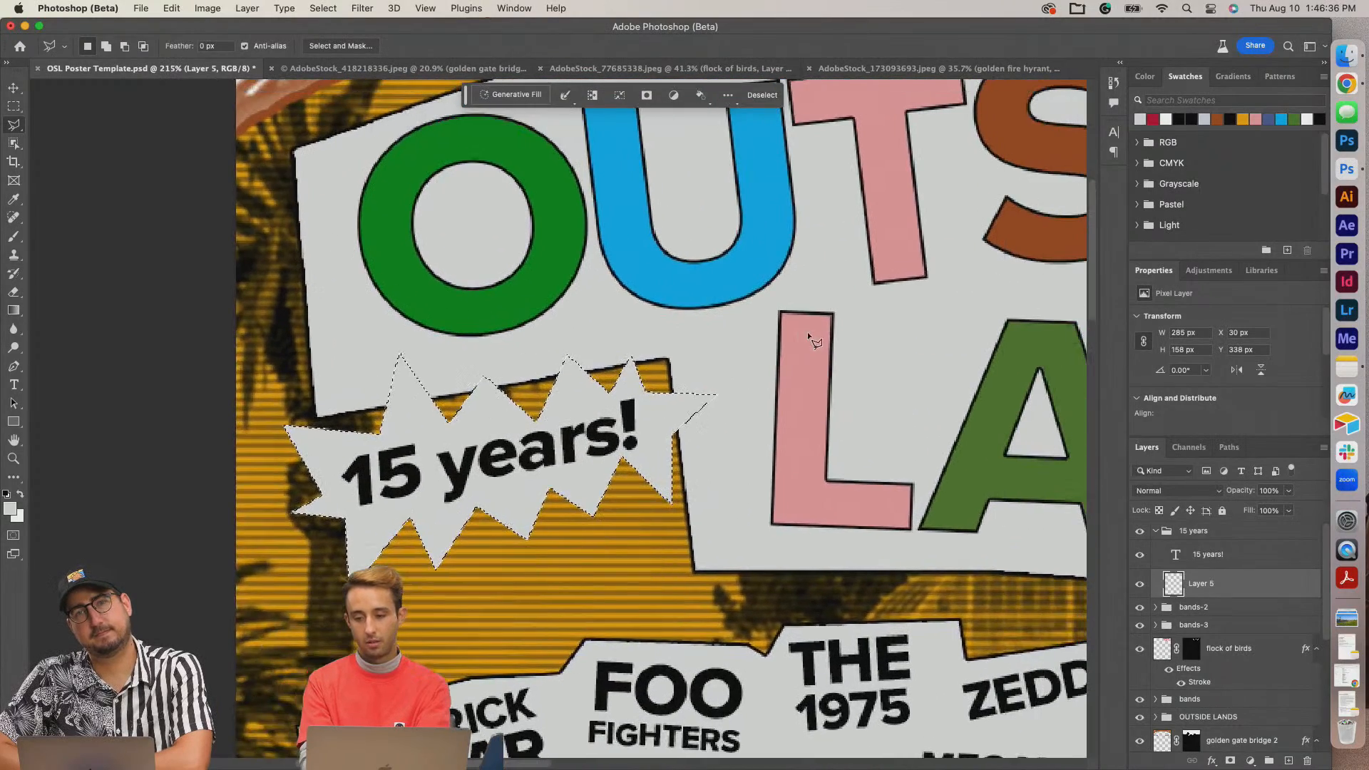
scroll(935, 383, right, 2)
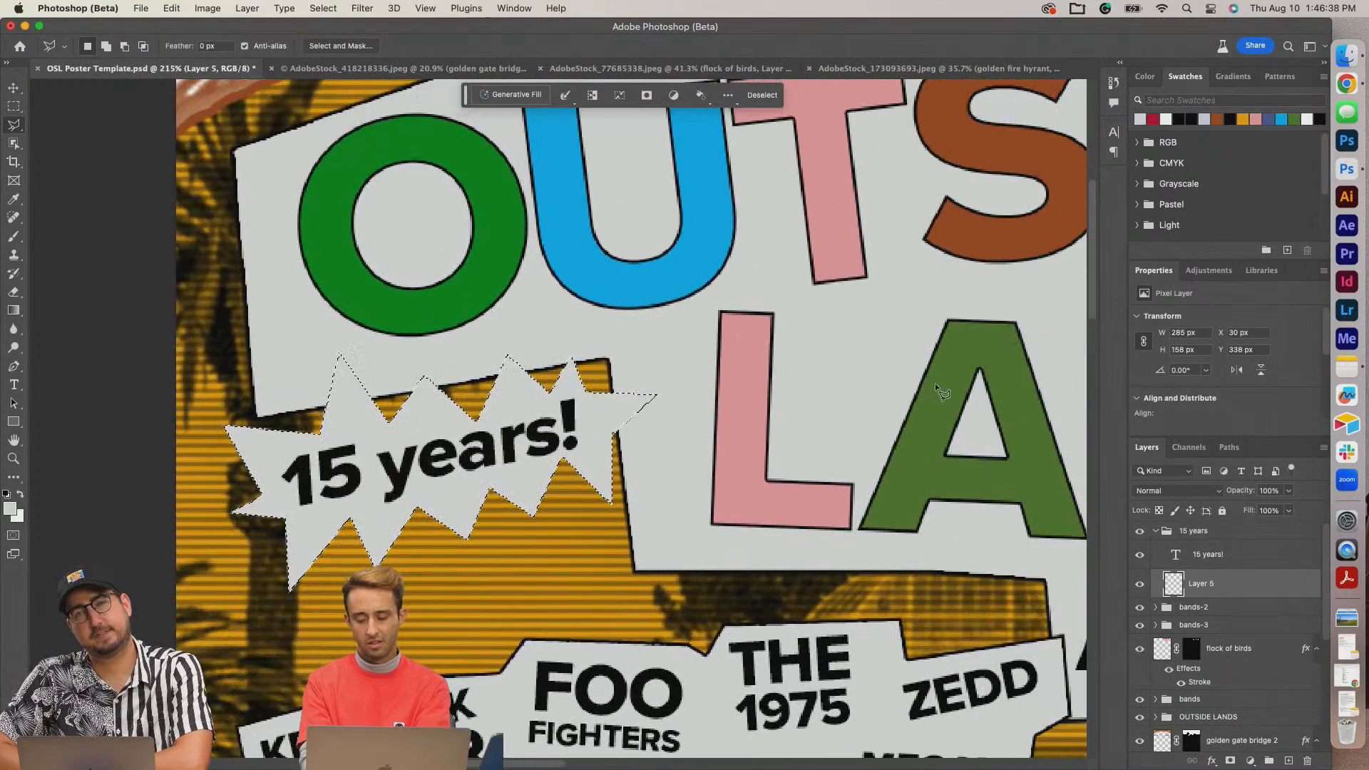
click(1294, 121)
key(alt+BackSpace)
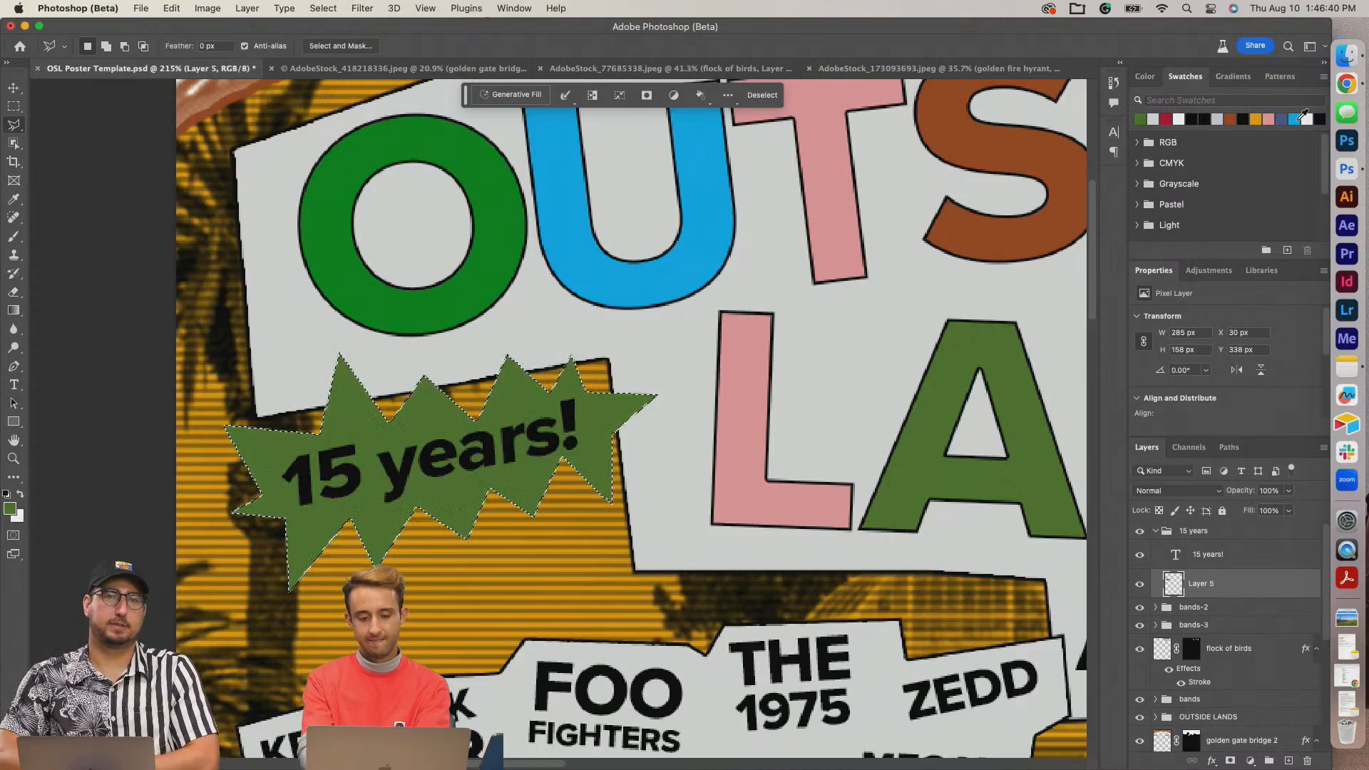
scroll(746, 318, down, 5)
scroll(746, 322, left, 3)
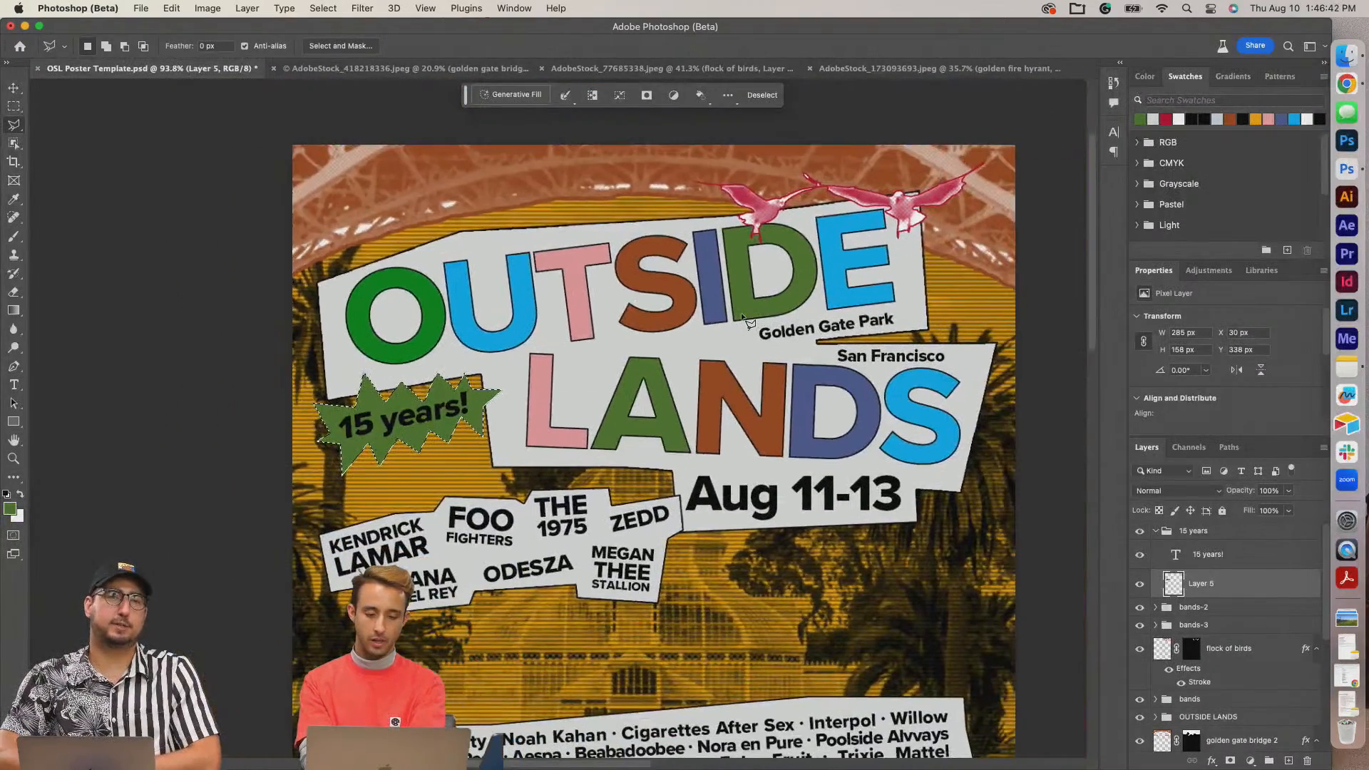
Fill the starburst with the pink sampled from the letter L in LANDS, and deselect it.
key(i)
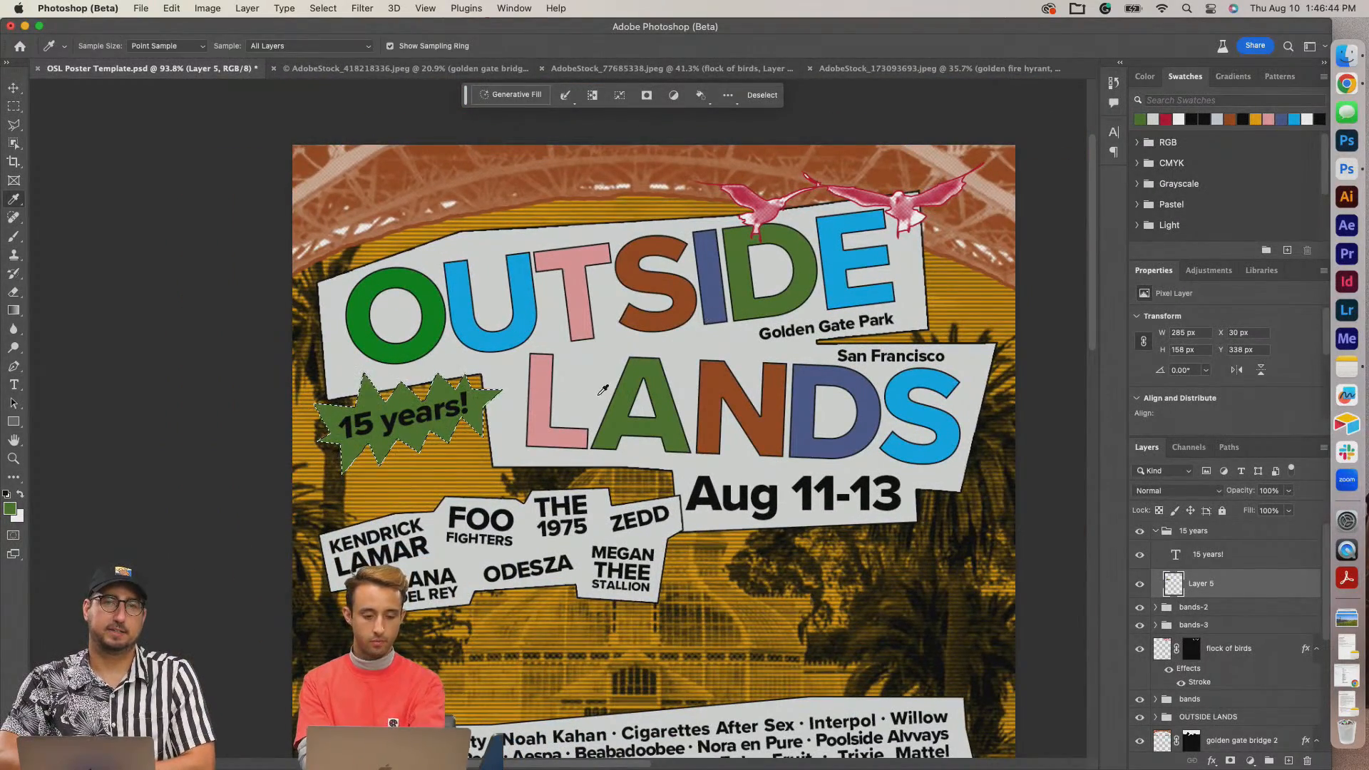
click(546, 396)
key(alt+BackSpace)
key(super+d)
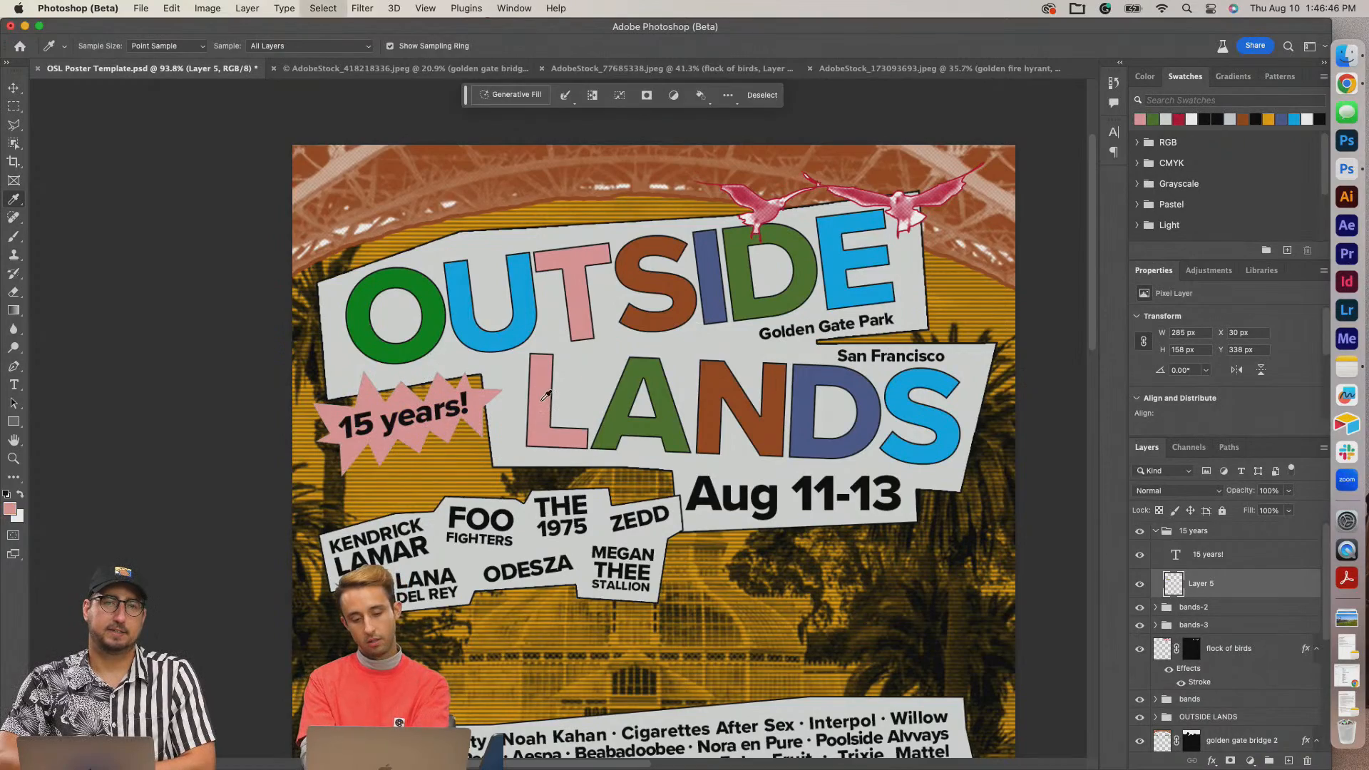
Move the 15 years group slightly down and right, placing the starburst at about X 34 px, Y 348 px.
scroll(546, 396, down, 2)
key(v)
scroll(439, 350, up, 4)
drag(408, 297, 413, 313)
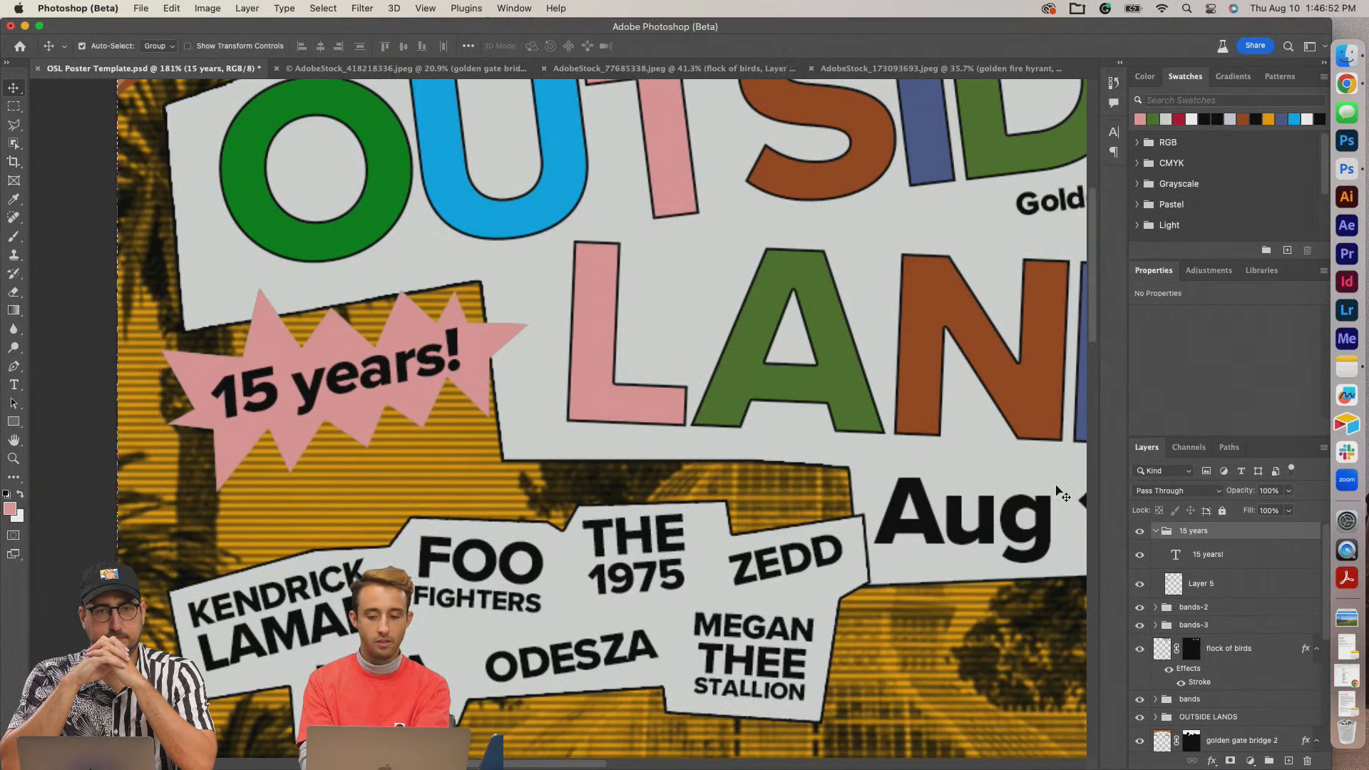
Add a 2 px inside stroke in crimson to the starburst layer behind the "15 years!" text.
click(1225, 582)
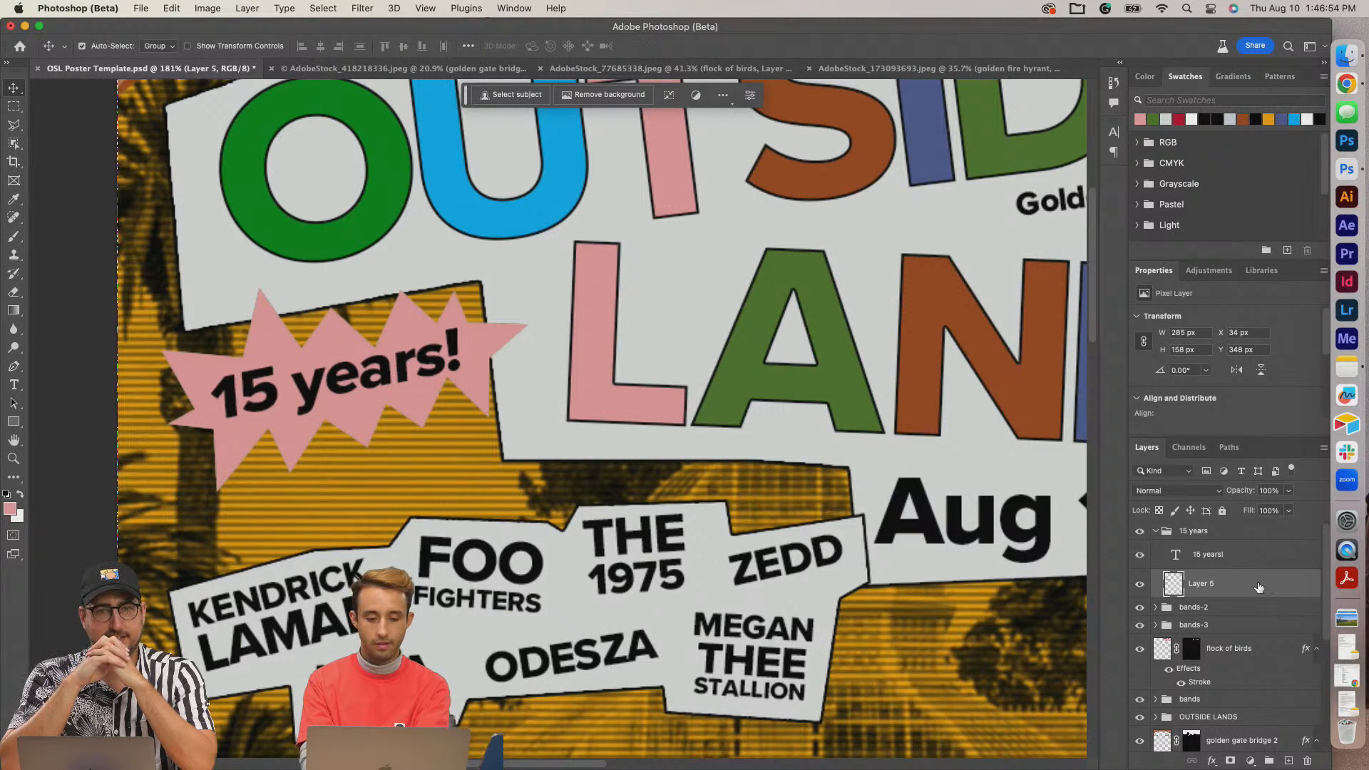
double_click(1259, 587)
click(622, 332)
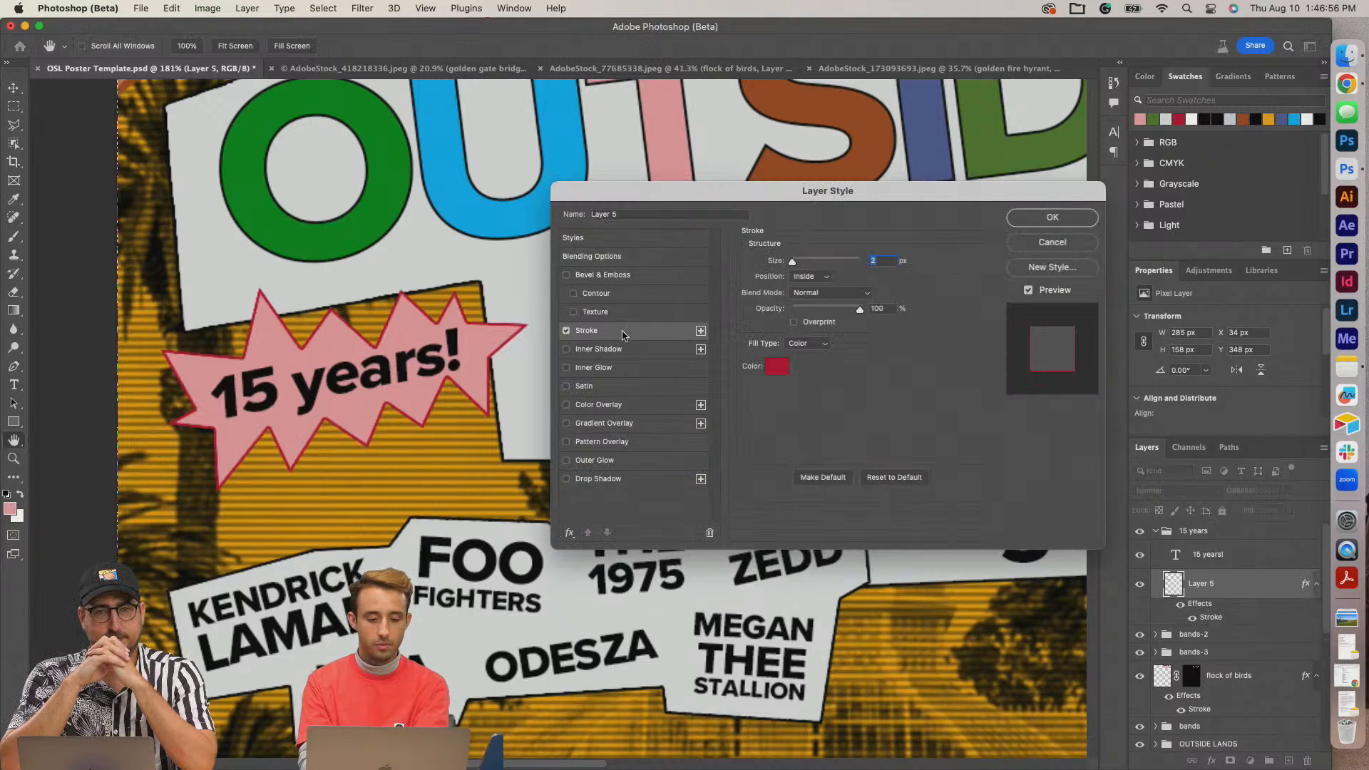
click(1029, 217)
Change the stroke color of the starburst behind "15 years!" to black (000000).
key(super+minus)
key(super+minus)
key(super+minus)
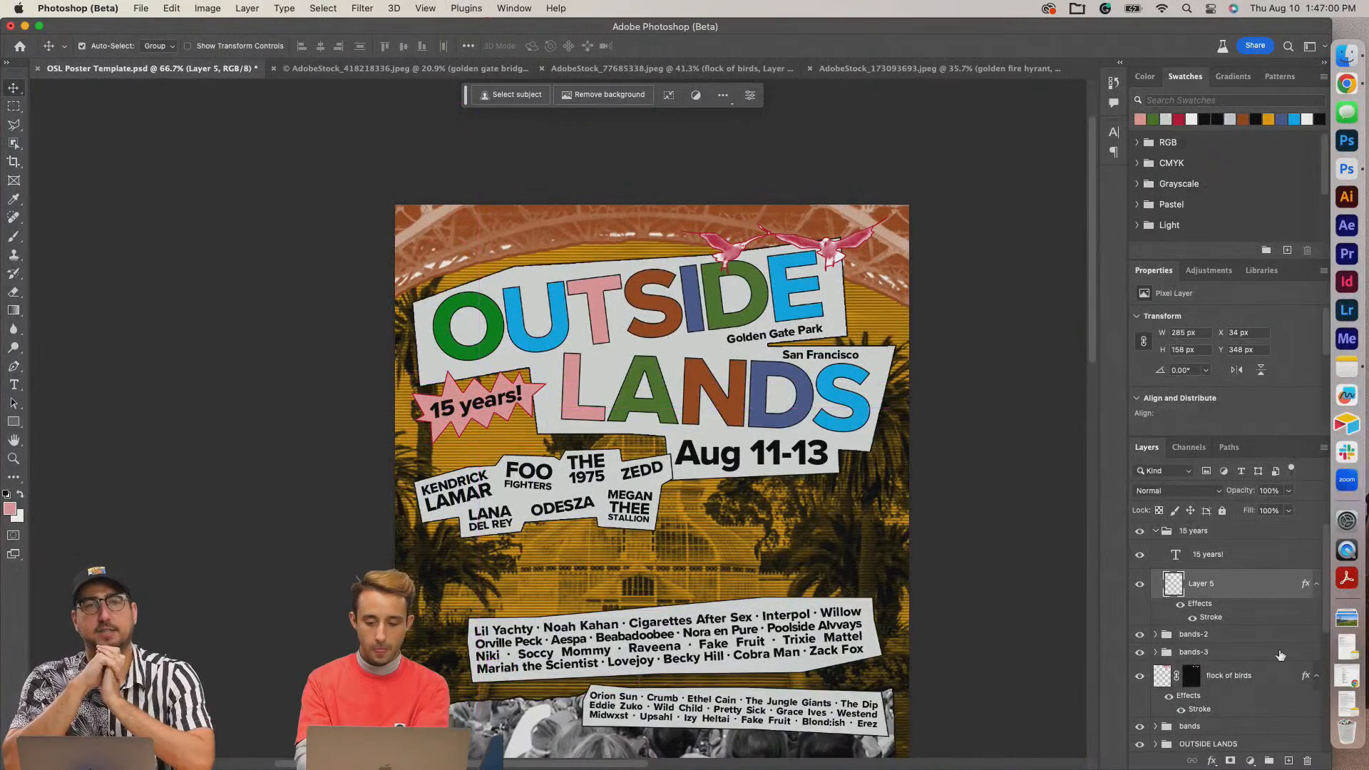
double_click(1248, 621)
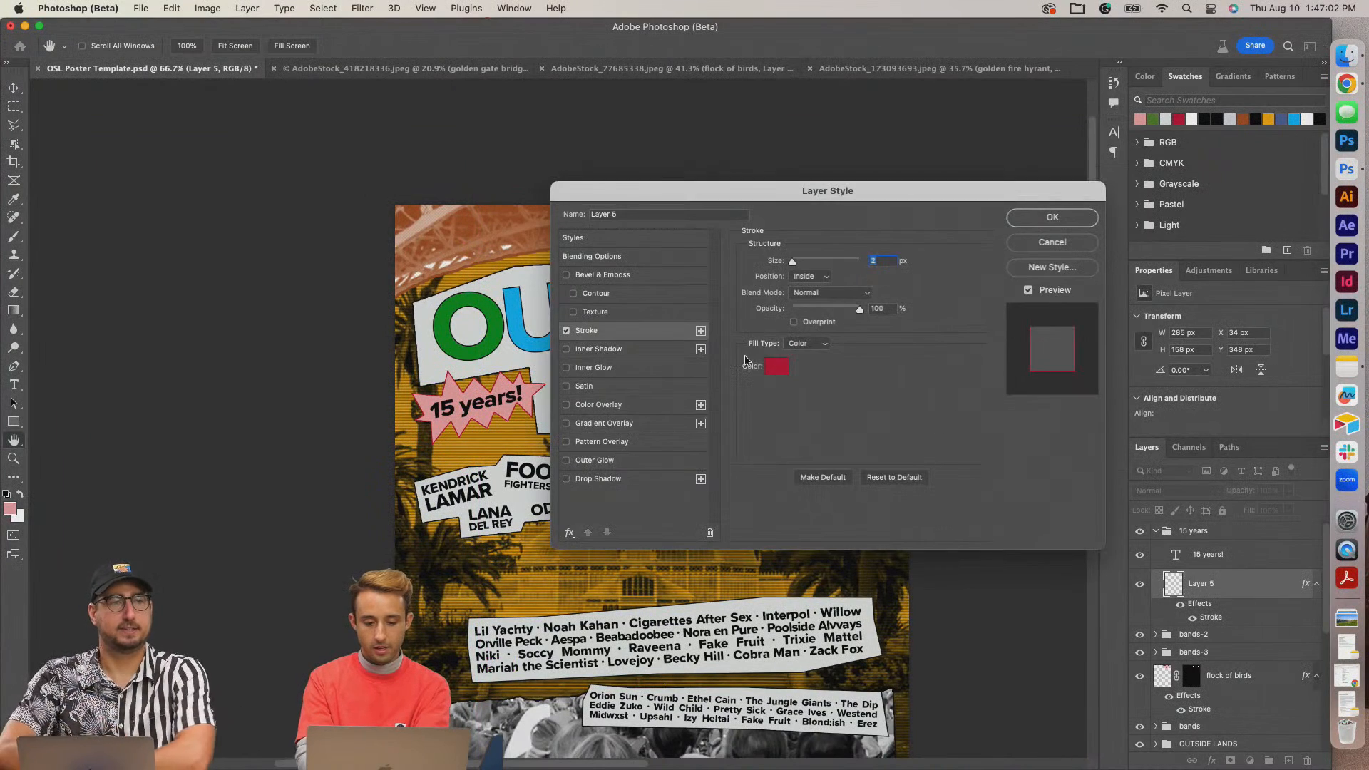
click(780, 366)
drag(554, 686, 534, 727)
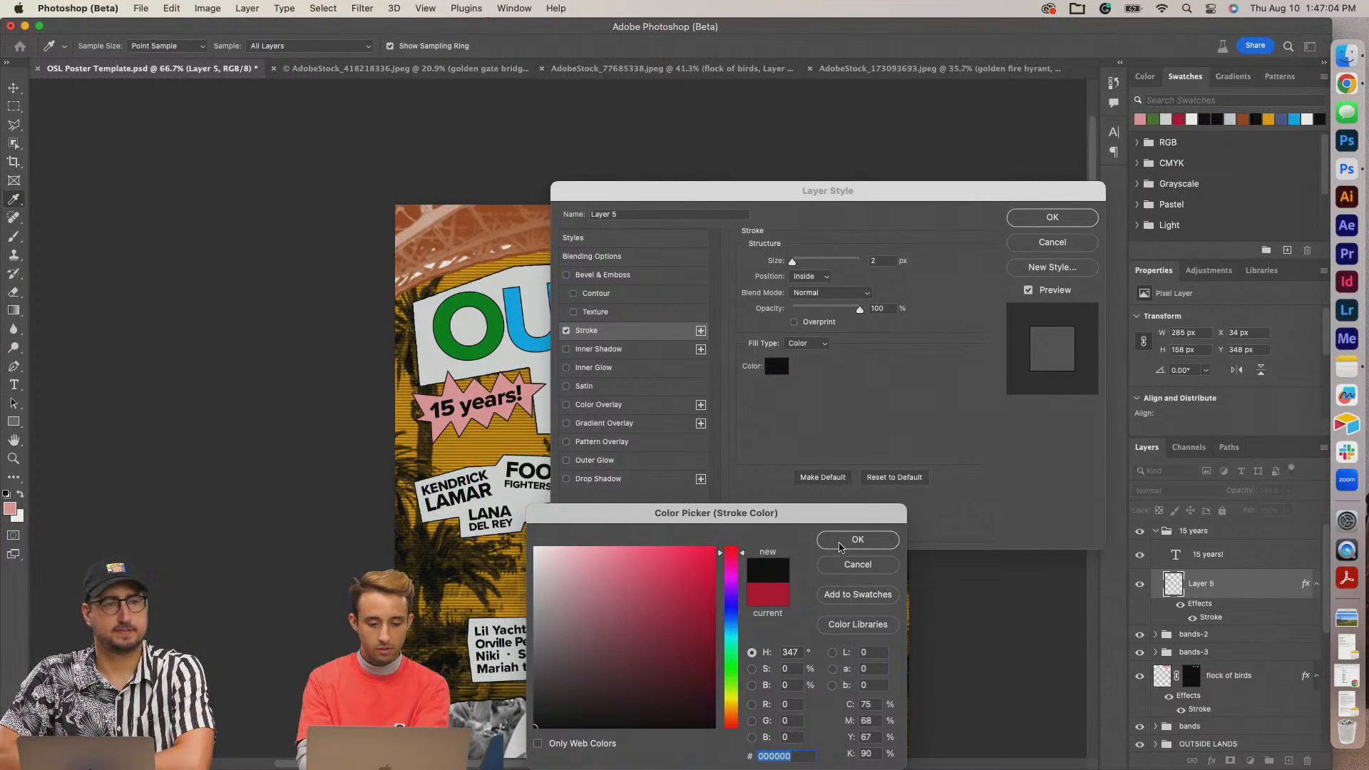
click(838, 543)
click(1053, 218)
Move the 15 years group slightly up, closer to the OUTSIDE cut-out shape.
scroll(608, 390, down, 2)
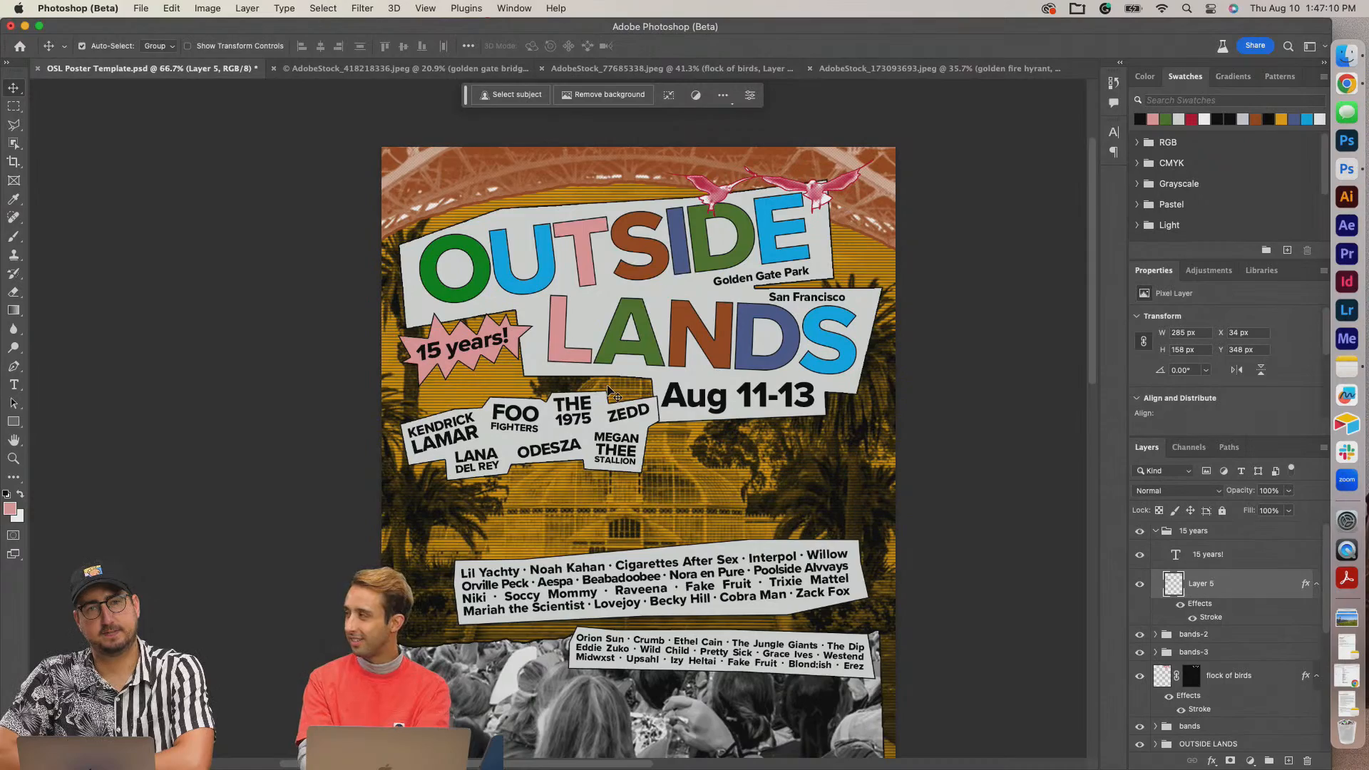
scroll(608, 390, up, 5)
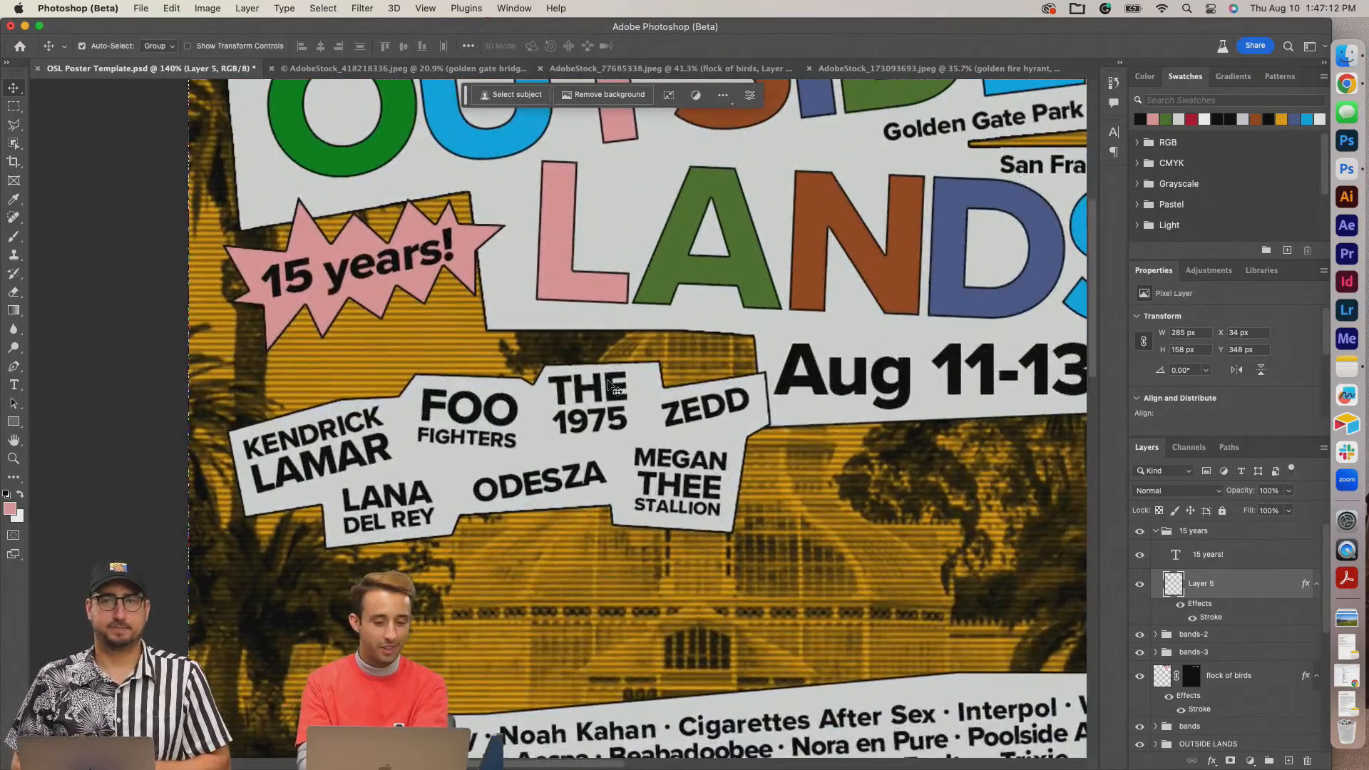
scroll(449, 428, up, 2)
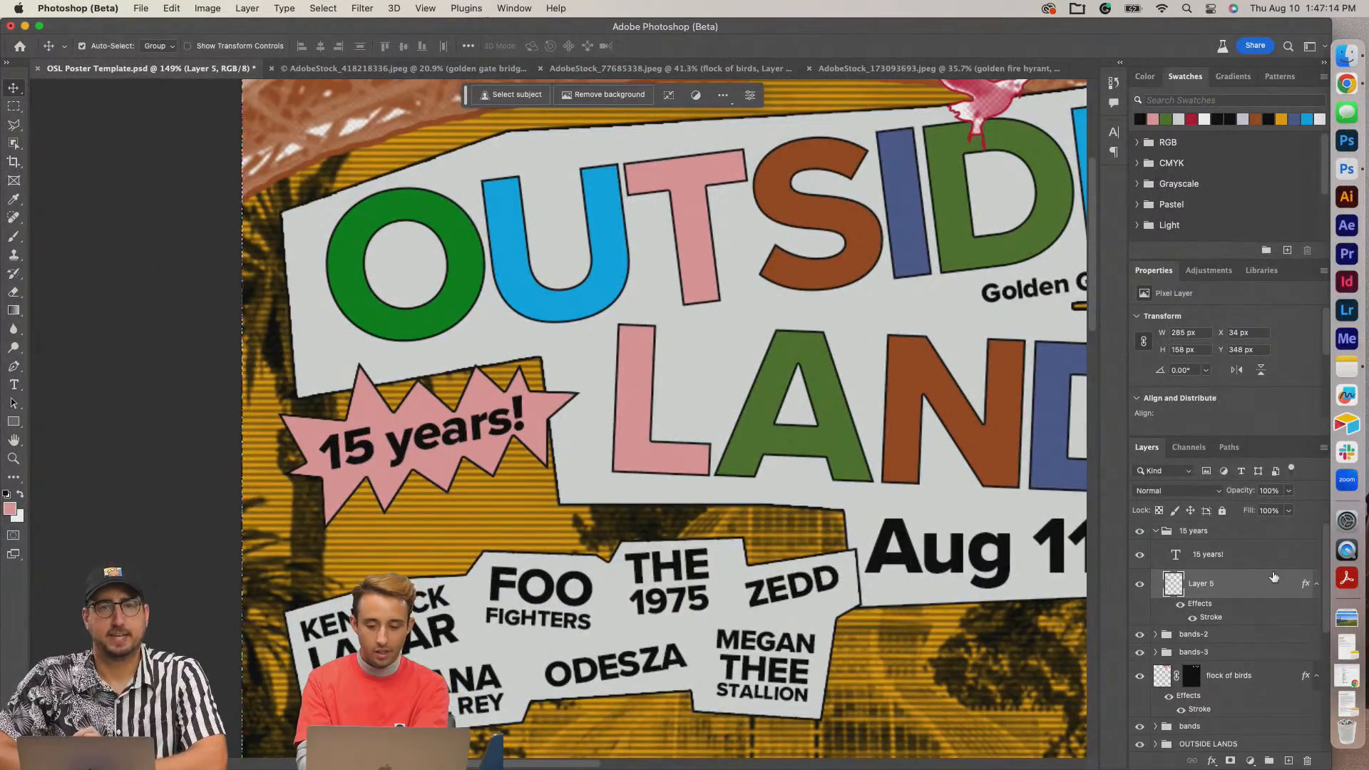
click(1236, 534)
drag(514, 424, 514, 403)
scroll(514, 403, down, 2)
scroll(514, 403, down, 4)
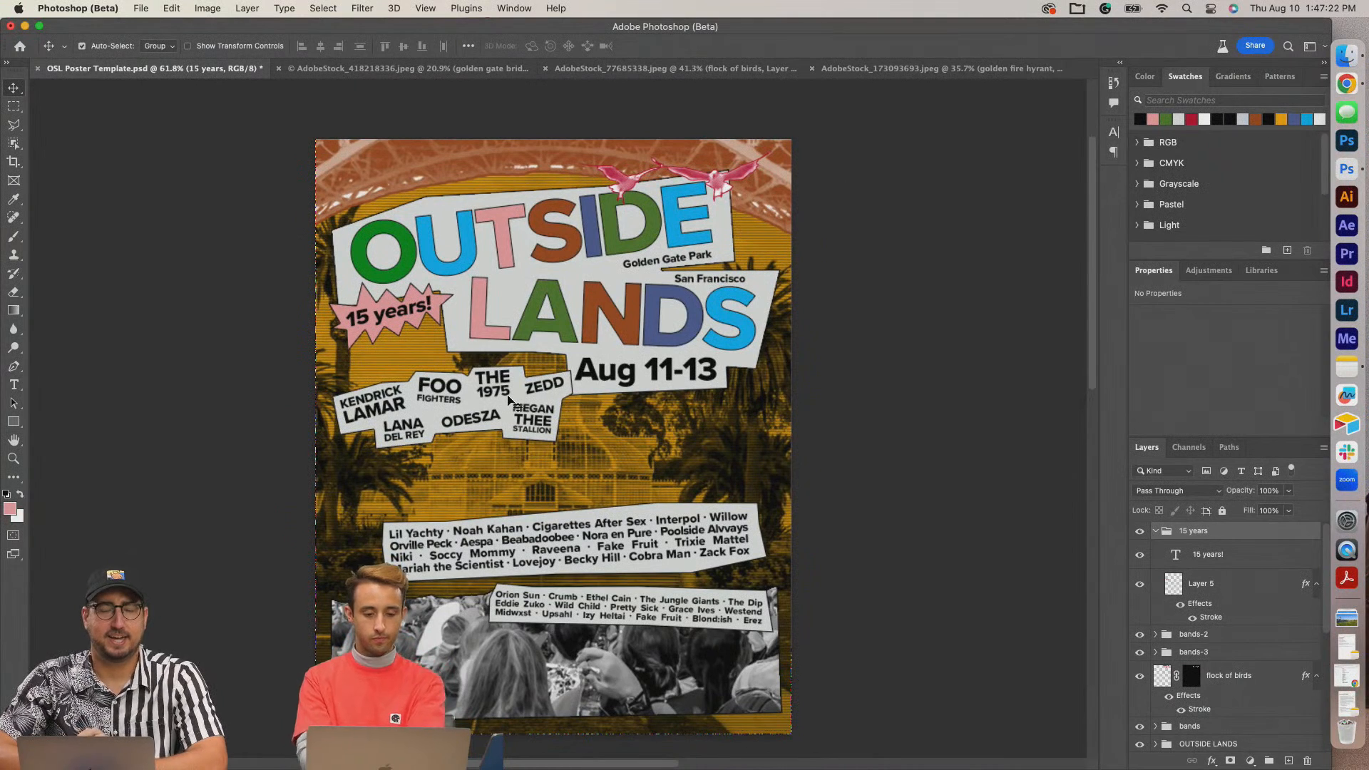
Add a Gradient Map adjustment above the music festival crowd layer and clip it to that layer.
click(515, 645)
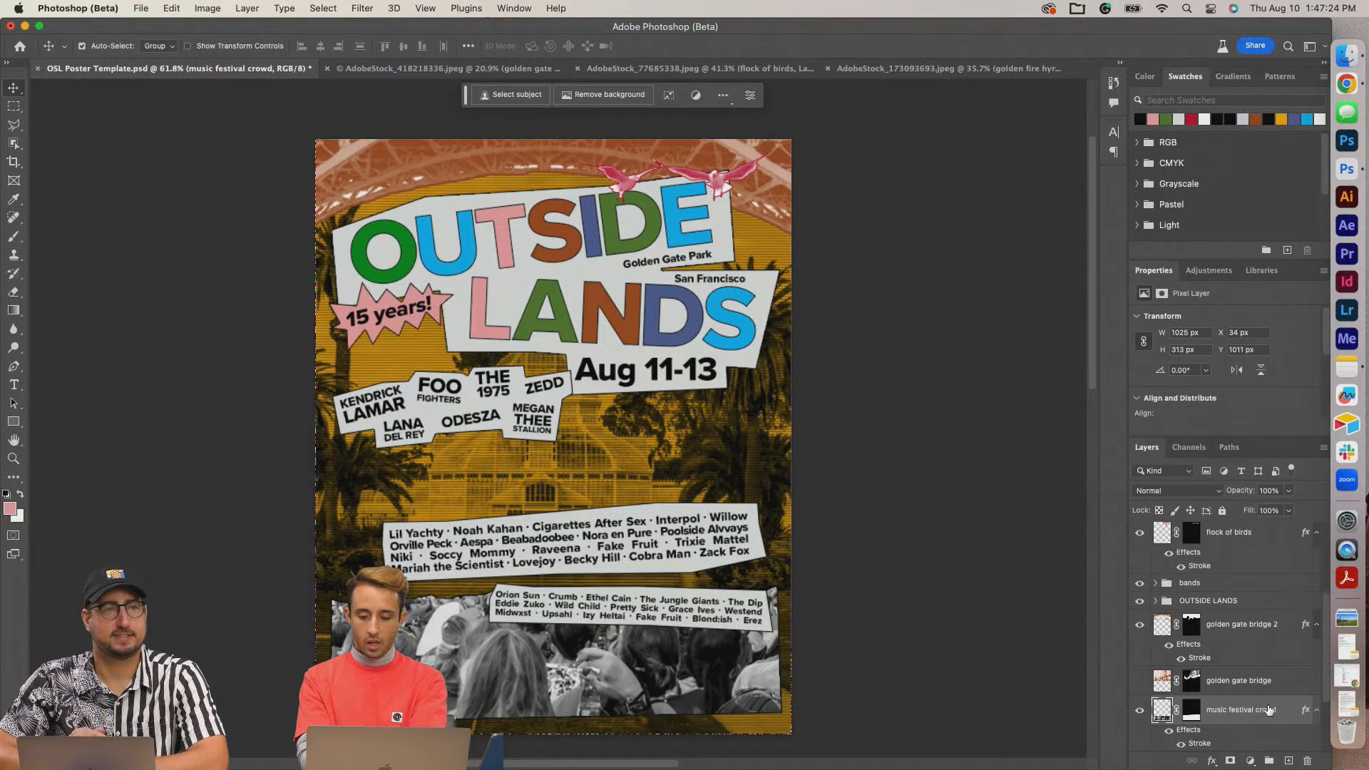
scroll(1269, 710, down, 3)
scroll(1250, 626, up, 1)
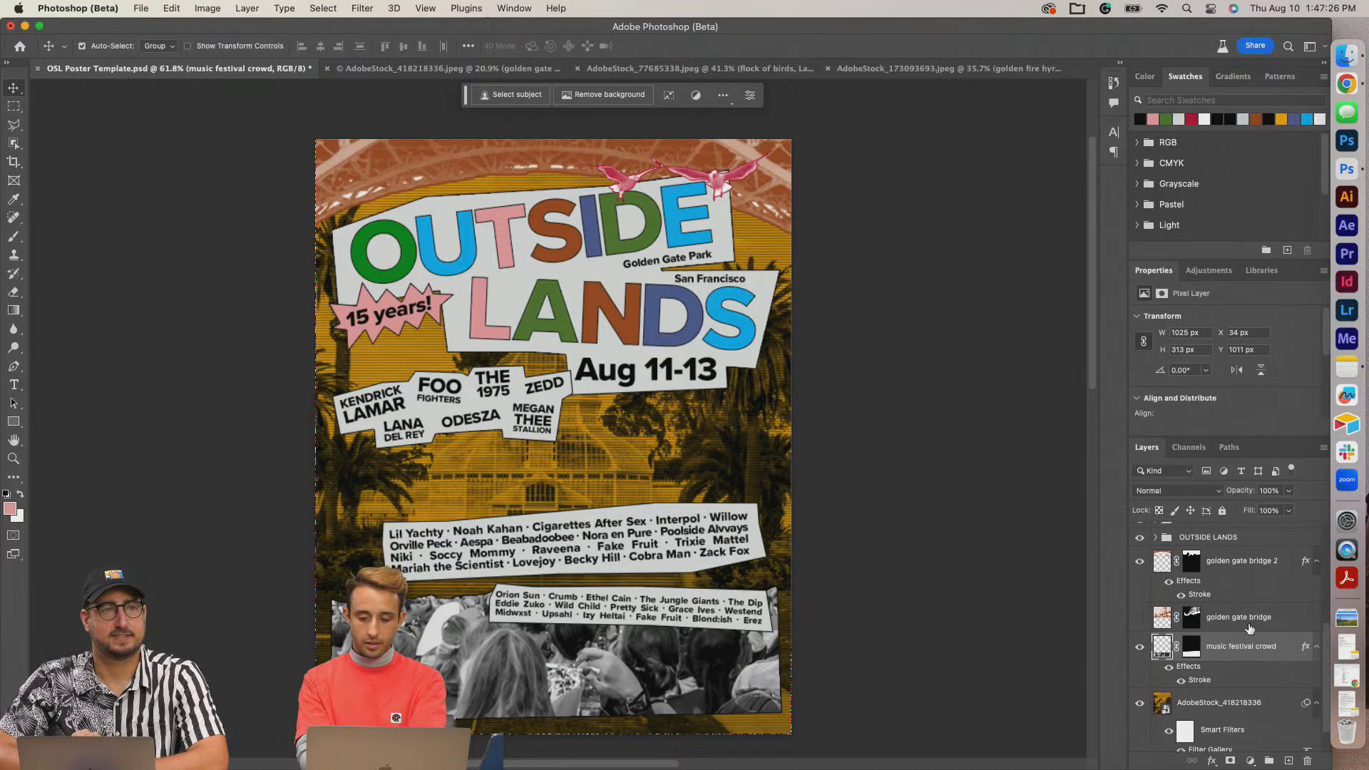
click(1251, 762)
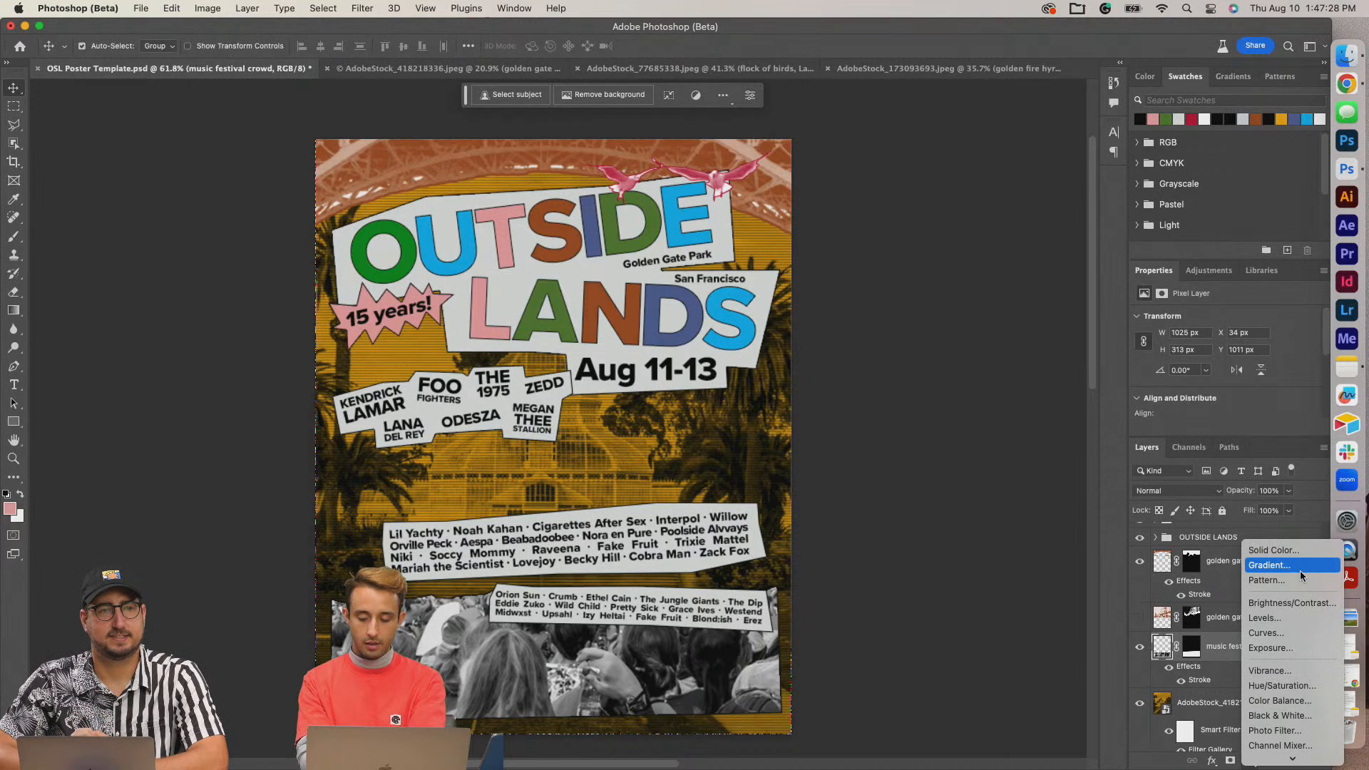
scroll(1295, 644, down, 3)
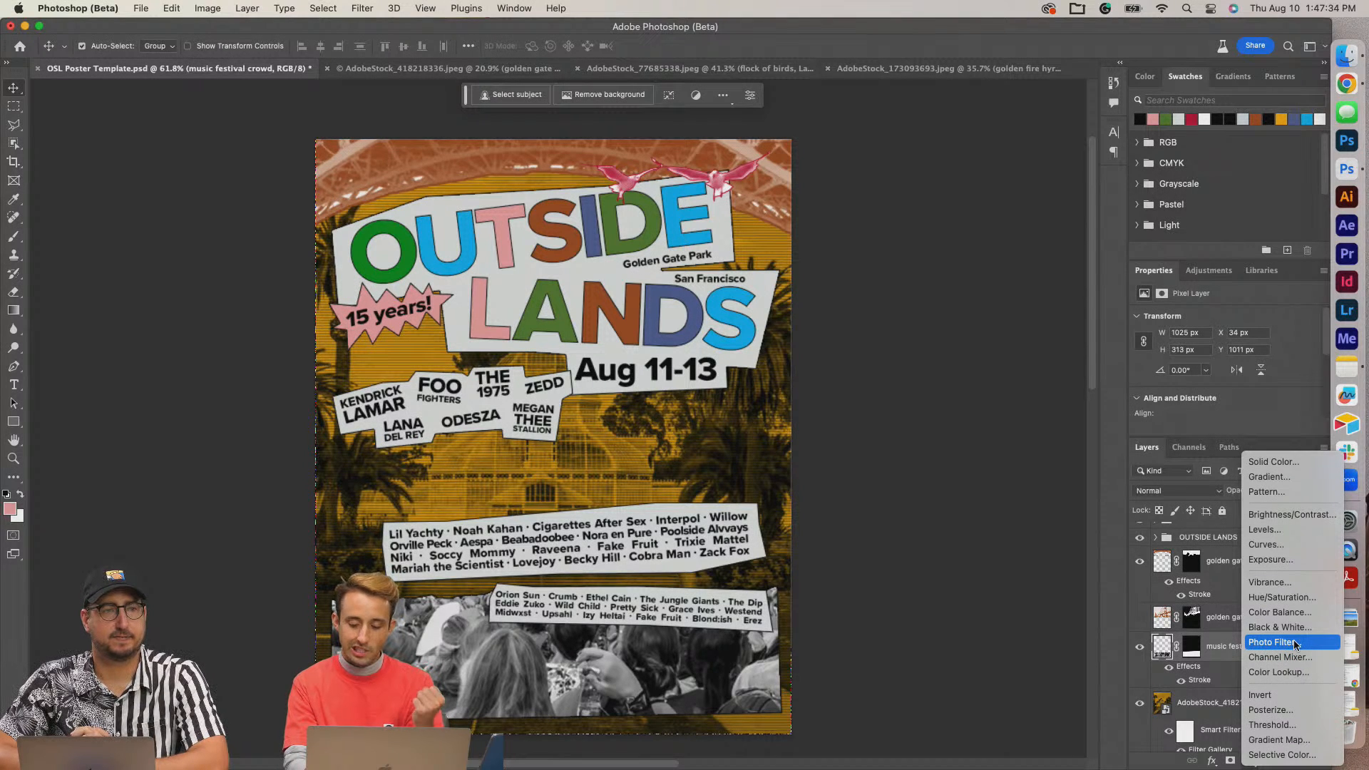
click(1296, 741)
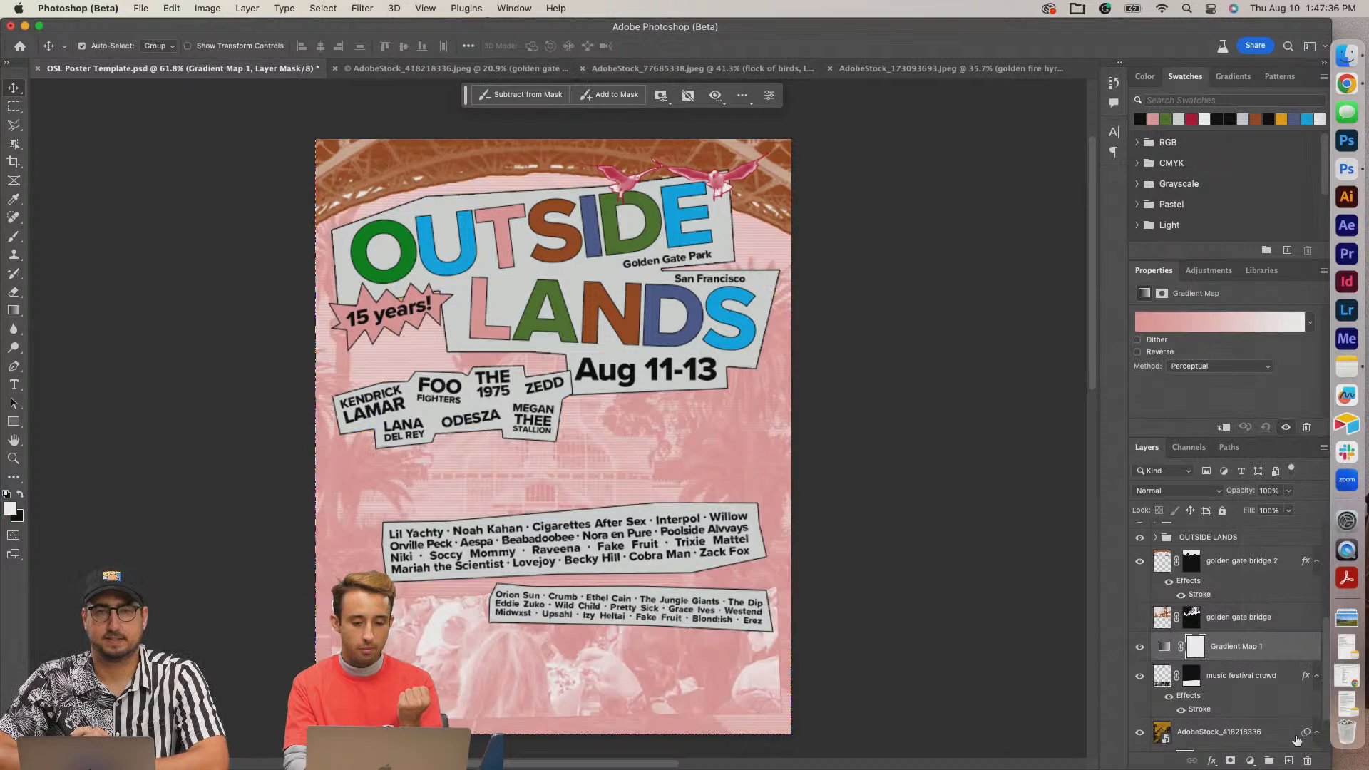
alt+click(1267, 655)
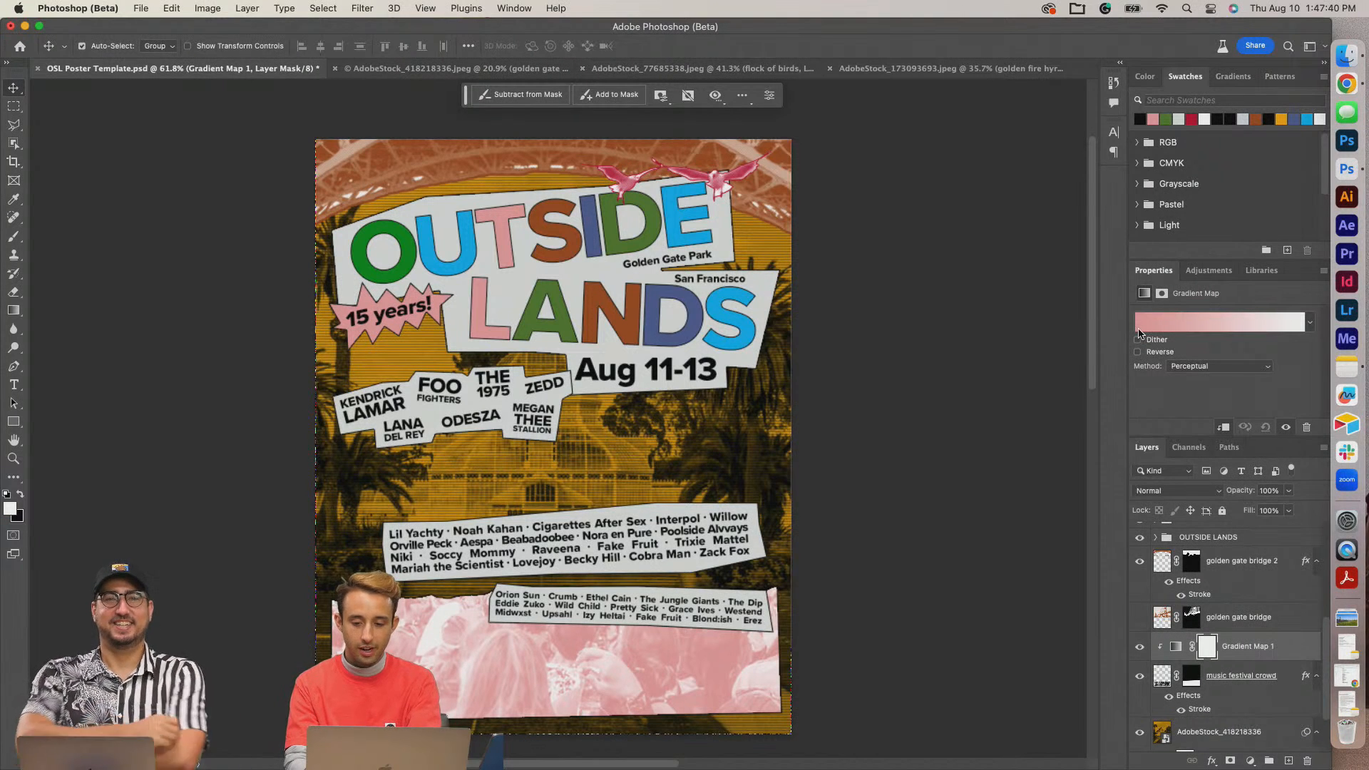
Set the dark stop of the crowd's gradient map to the green swatch 517c2a.
click(1220, 322)
double_click(645, 462)
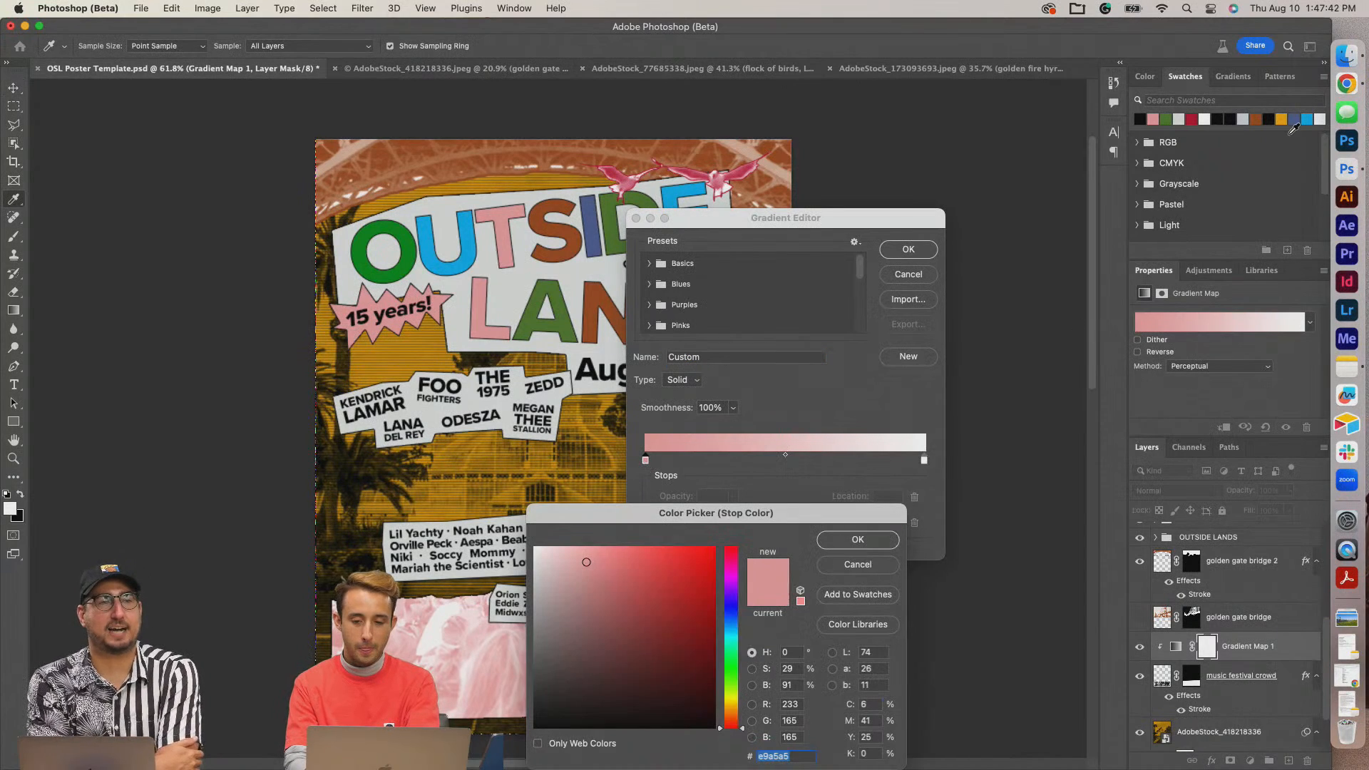
click(1166, 120)
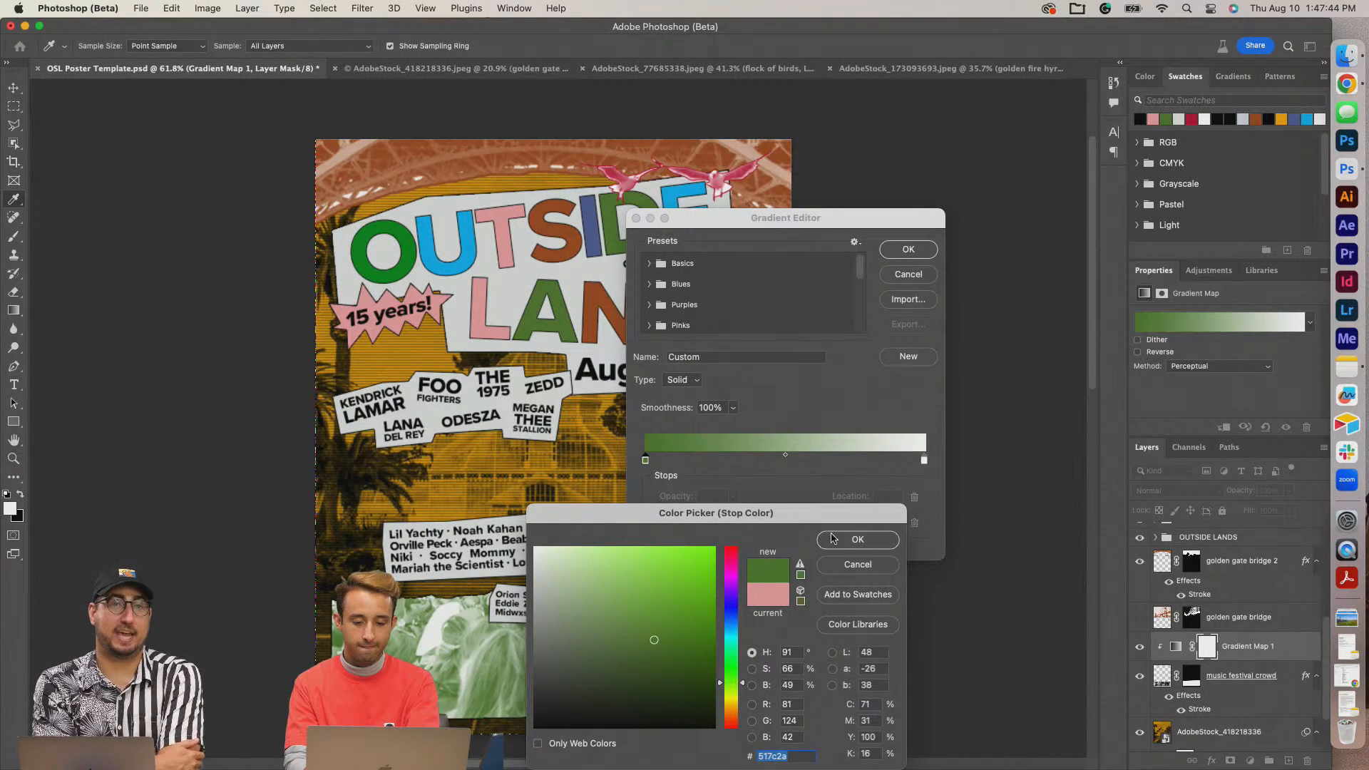
click(833, 538)
click(907, 250)
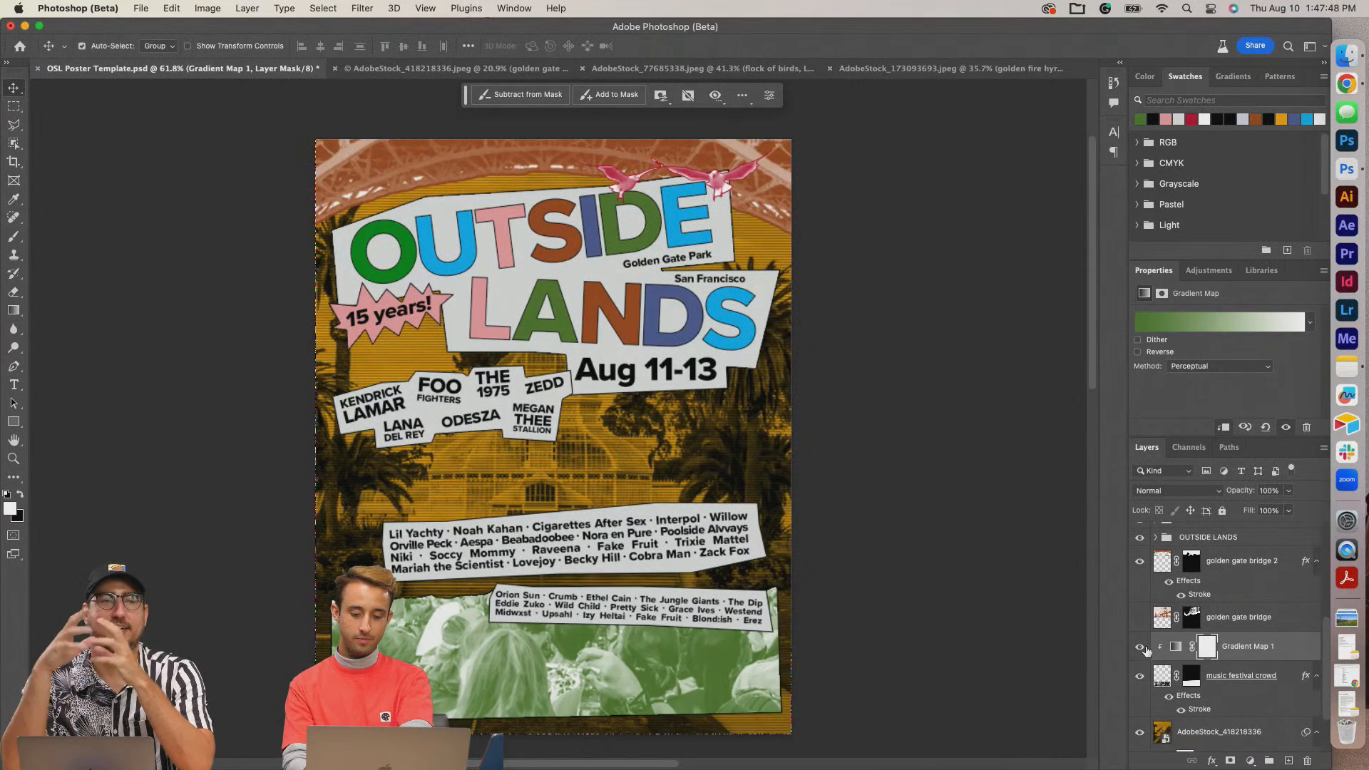
Group the gradient map with the music festival crowd layer, name the group "crowd", and compare the poster with and without it.
shift+click(1293, 682)
key(super+g)
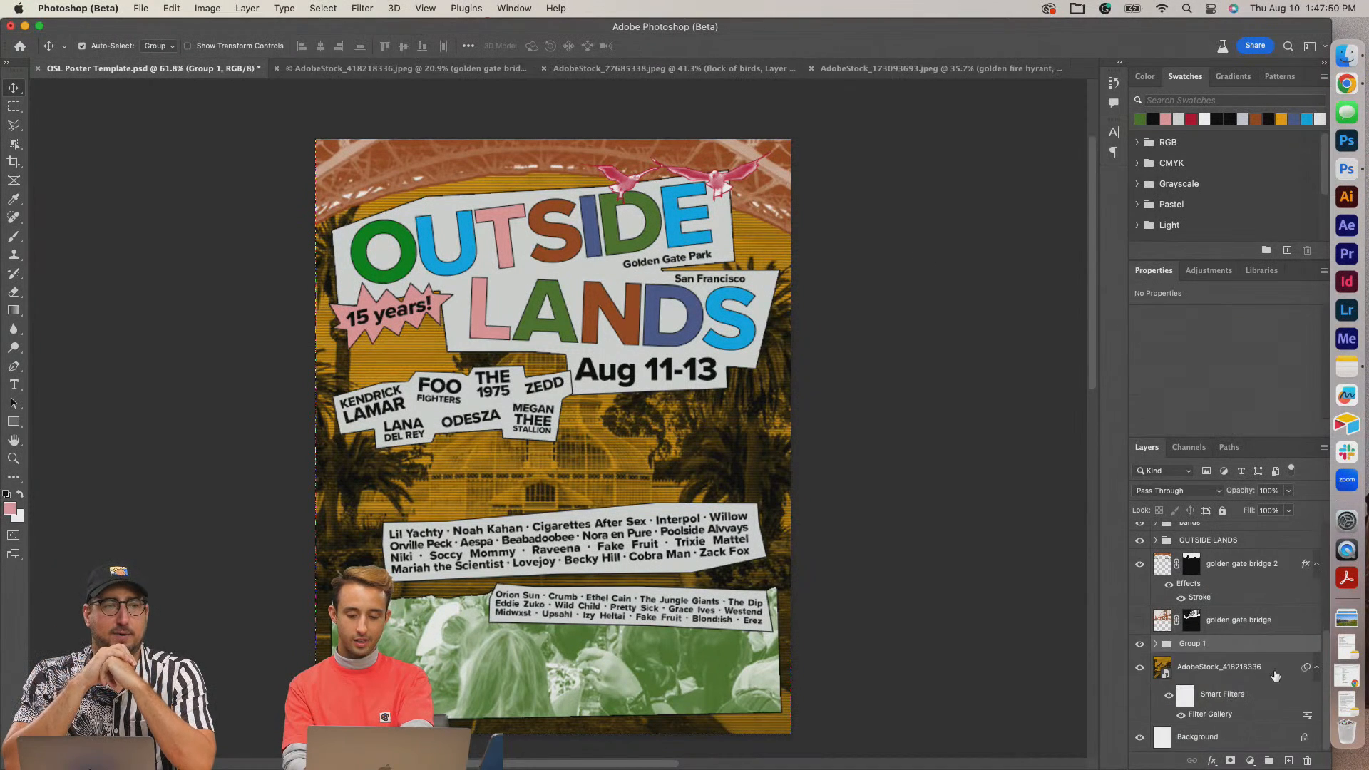
double_click(1191, 644)
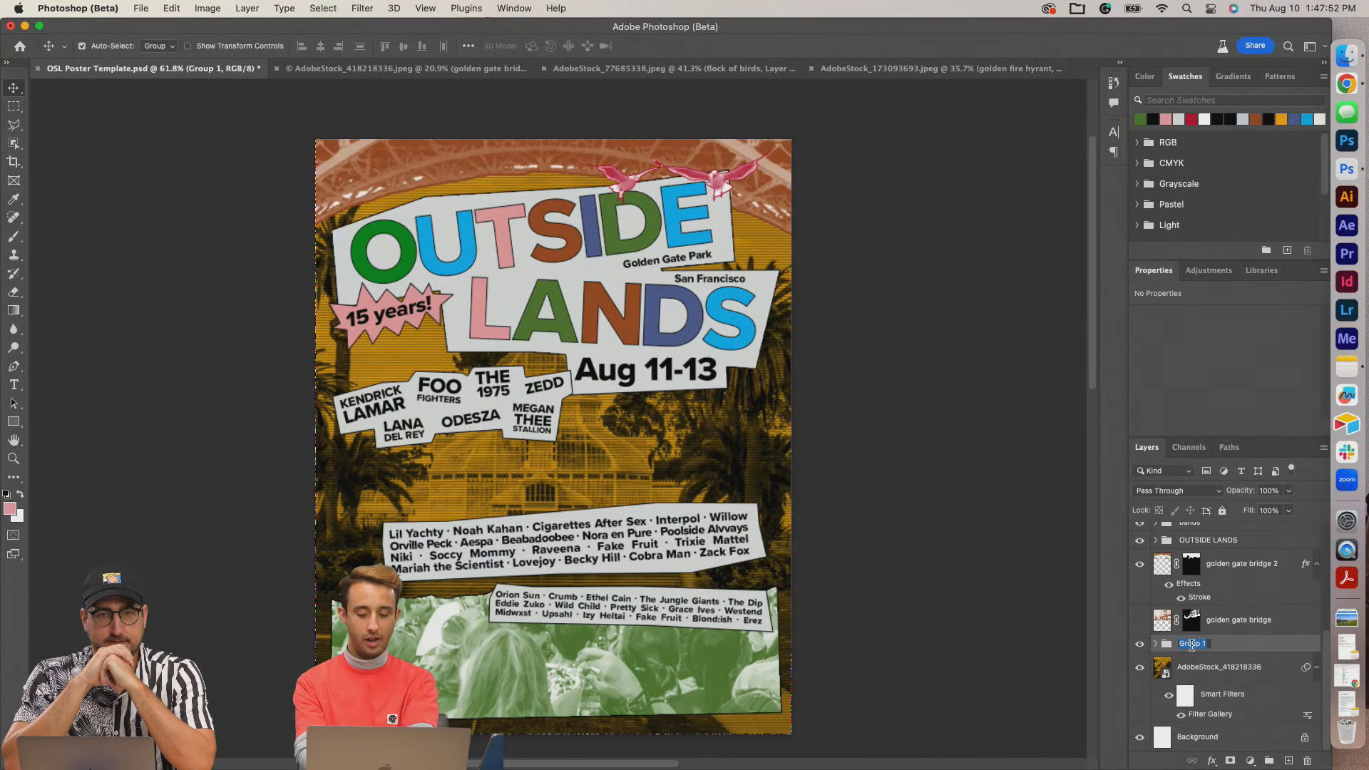
text(crowd)
key(Return)
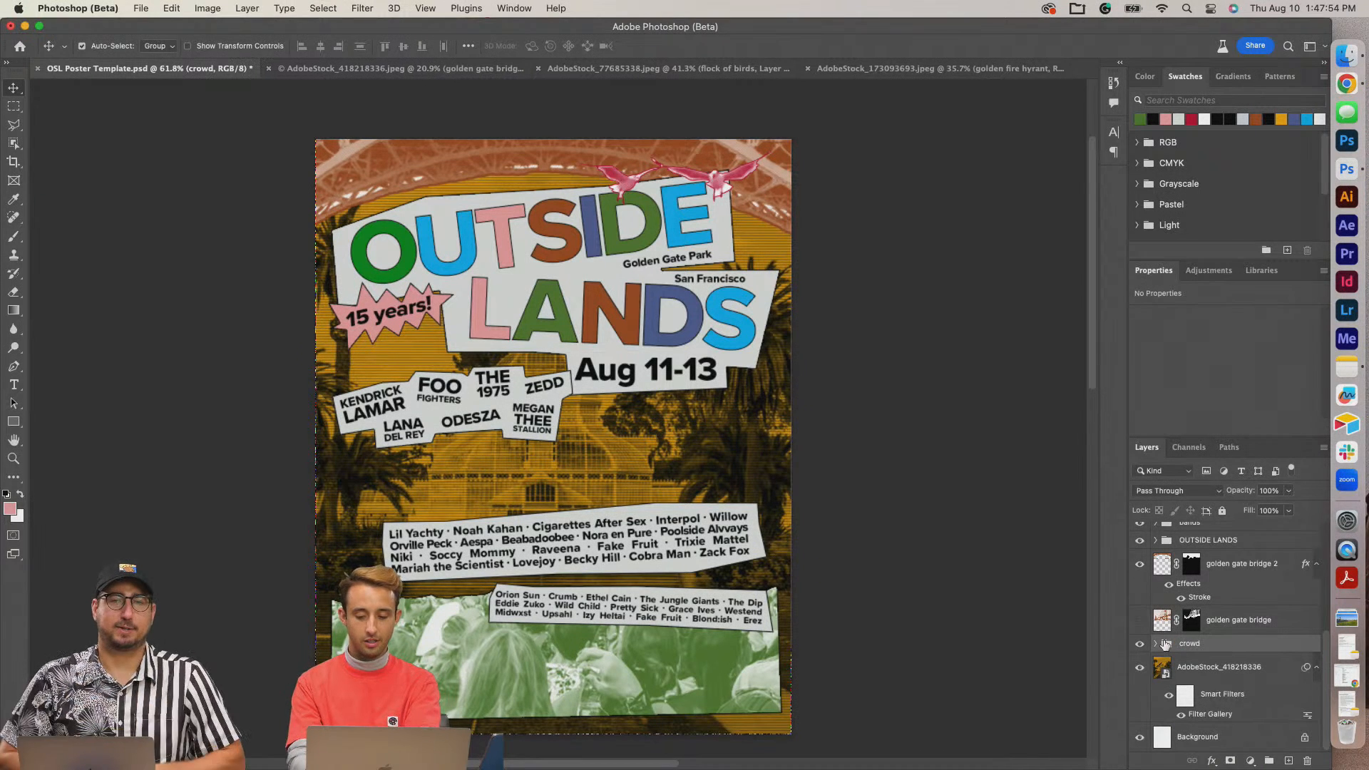
click(1139, 644)
click(1140, 644)
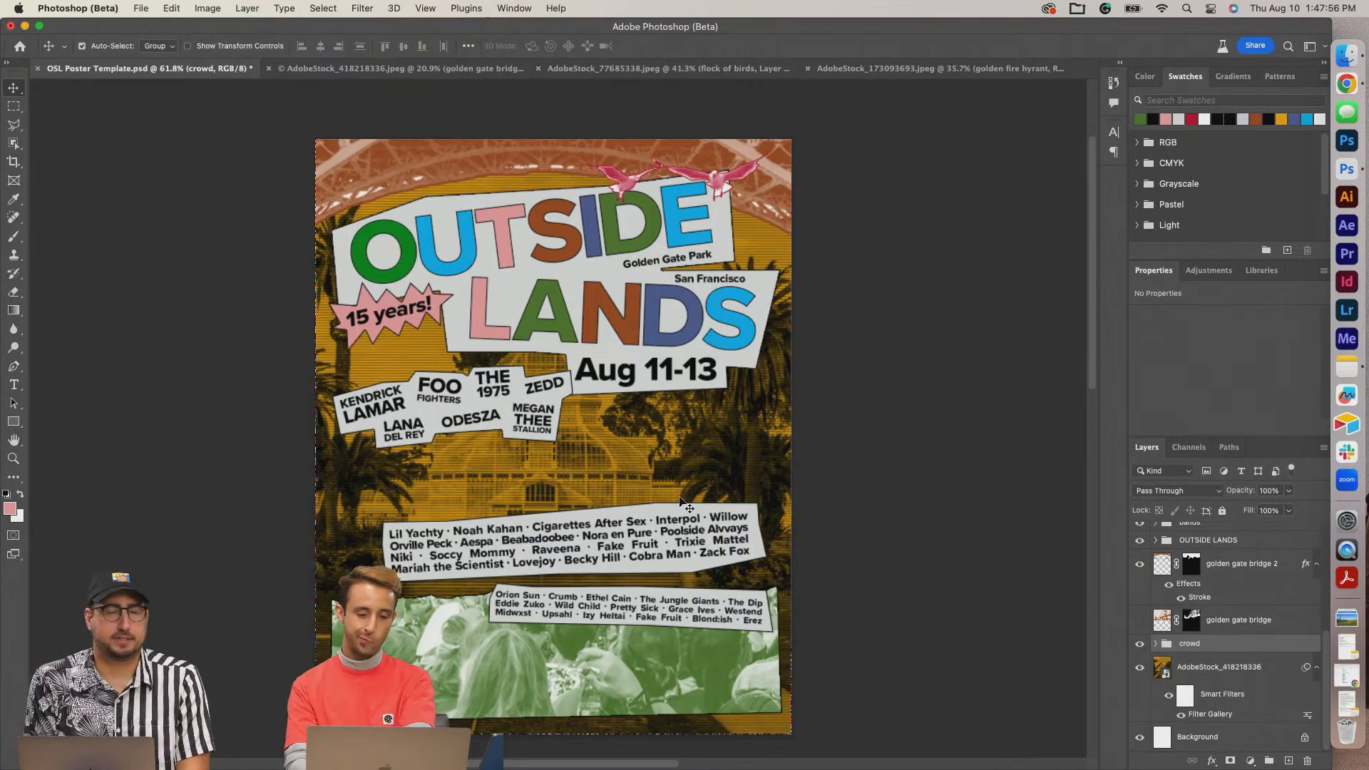
Draw a rectangle shape with no fill and a 1 px green stroke over the whole poster, about 1079 × 1350 px.
scroll(680, 501, down, 3)
scroll(680, 501, up, 3)
scroll(680, 502, up, 2)
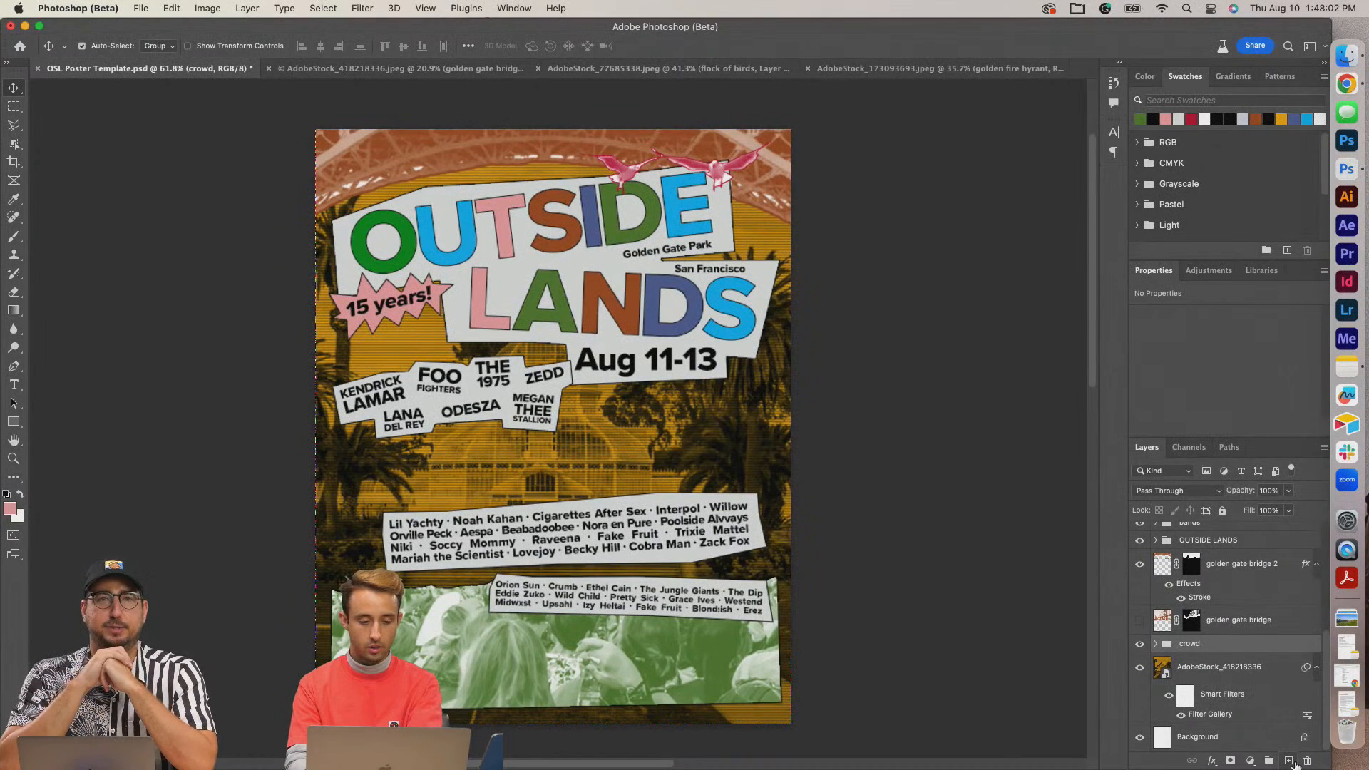
click(16, 427)
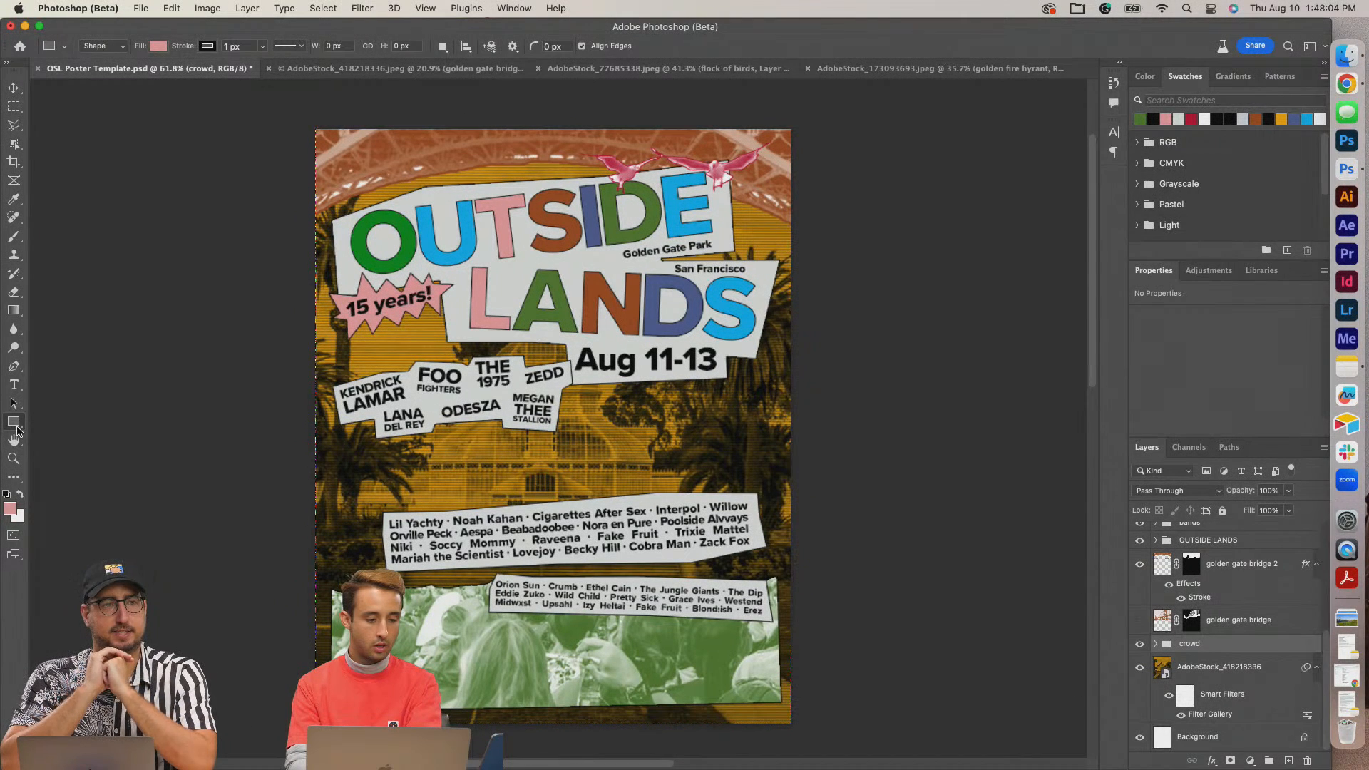
click(143, 50)
click(75, 77)
click(208, 49)
click(119, 122)
click(206, 45)
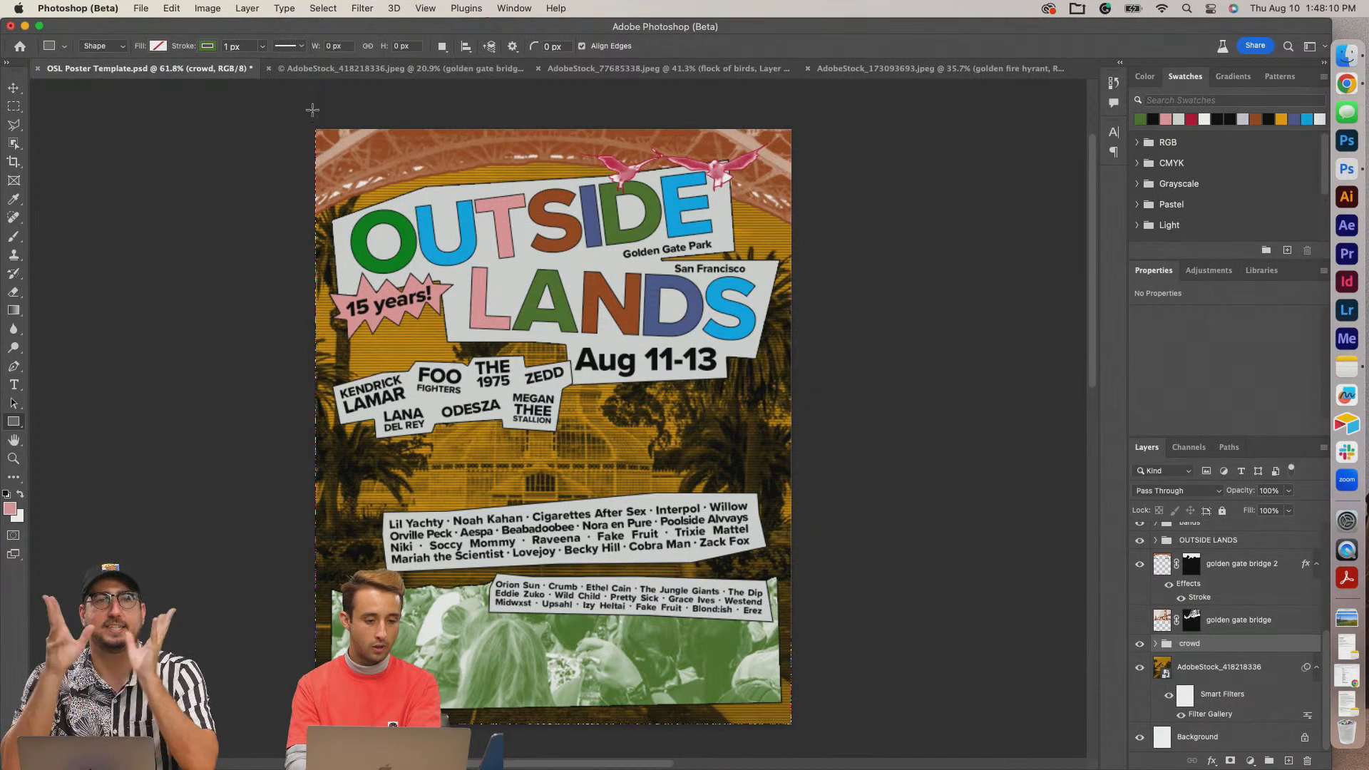
drag(316, 129, 789, 723)
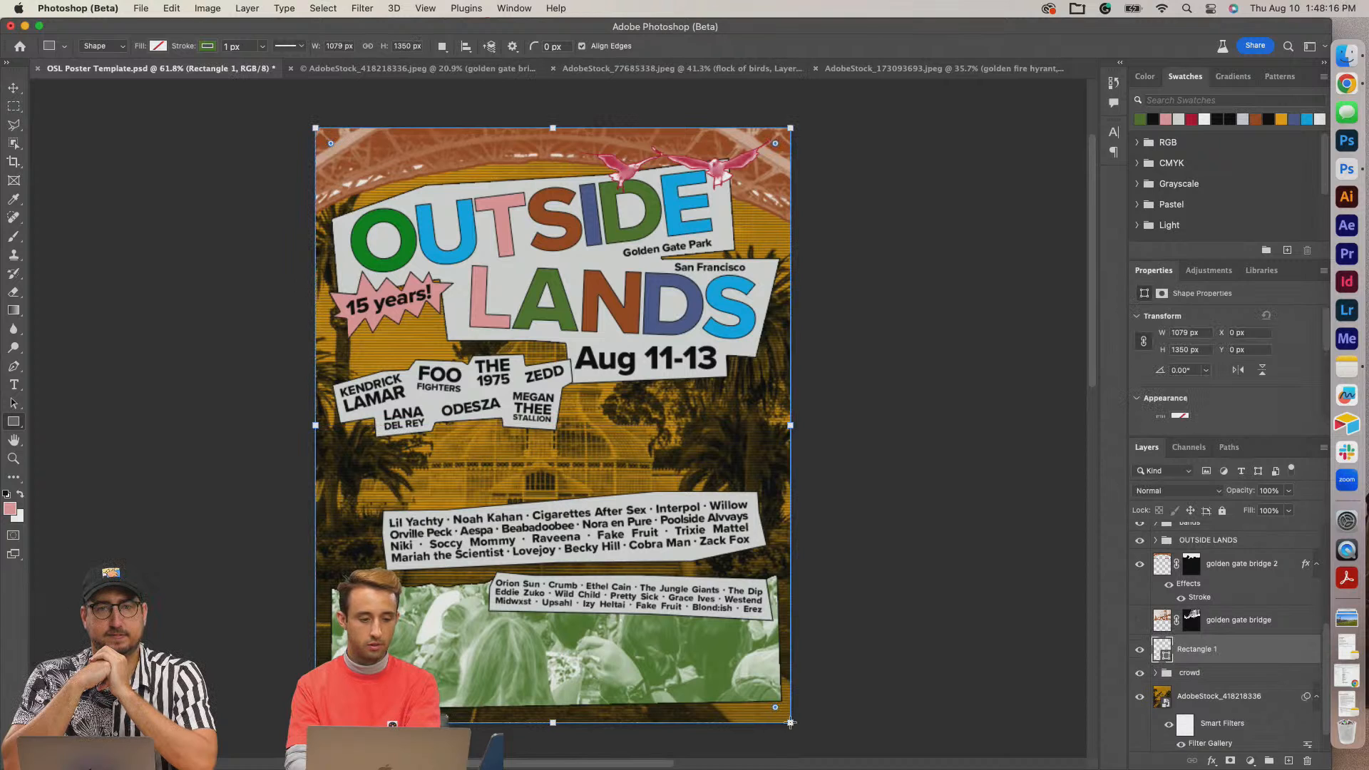
Set the rectangle's stroke width to 9 px and bring its layer to the top of the layer stack.
click(242, 47)
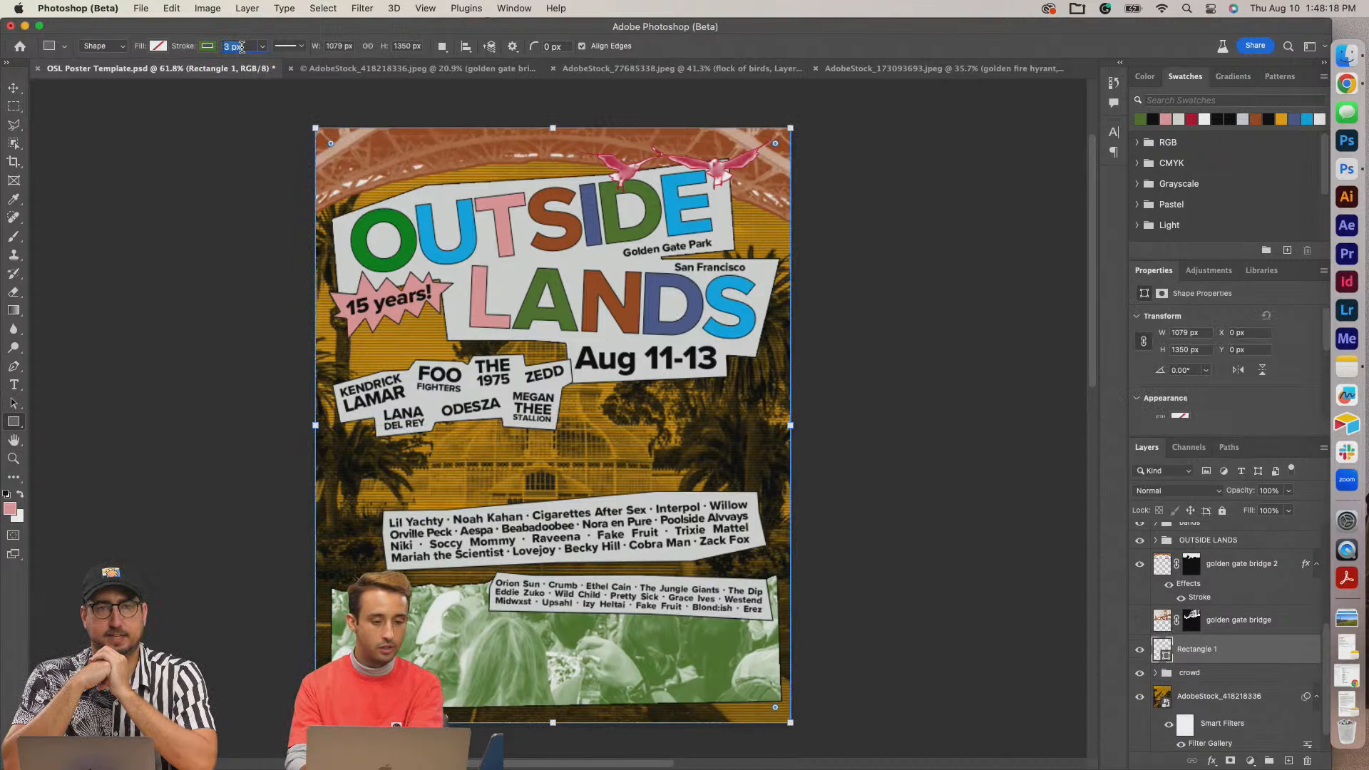
key(Return)
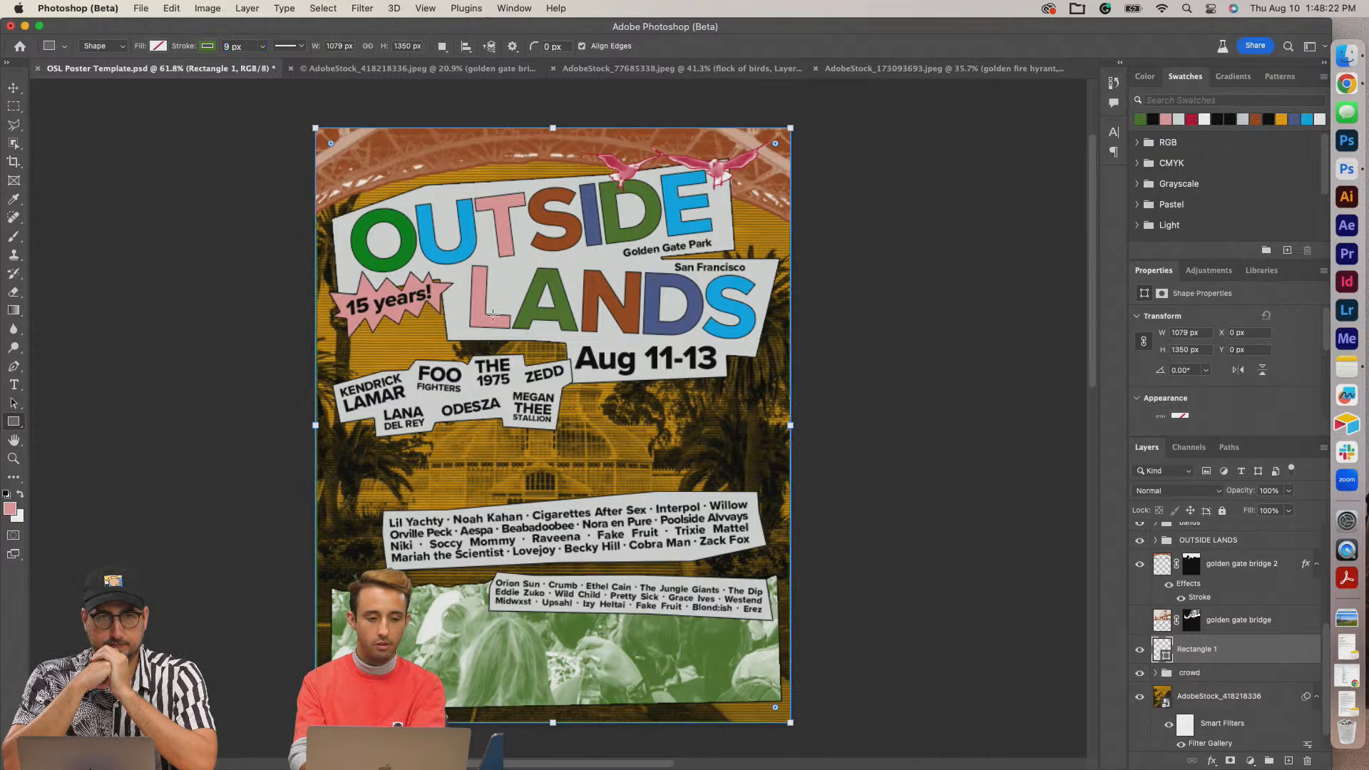
key(v)
key(super+shift+bracketright)
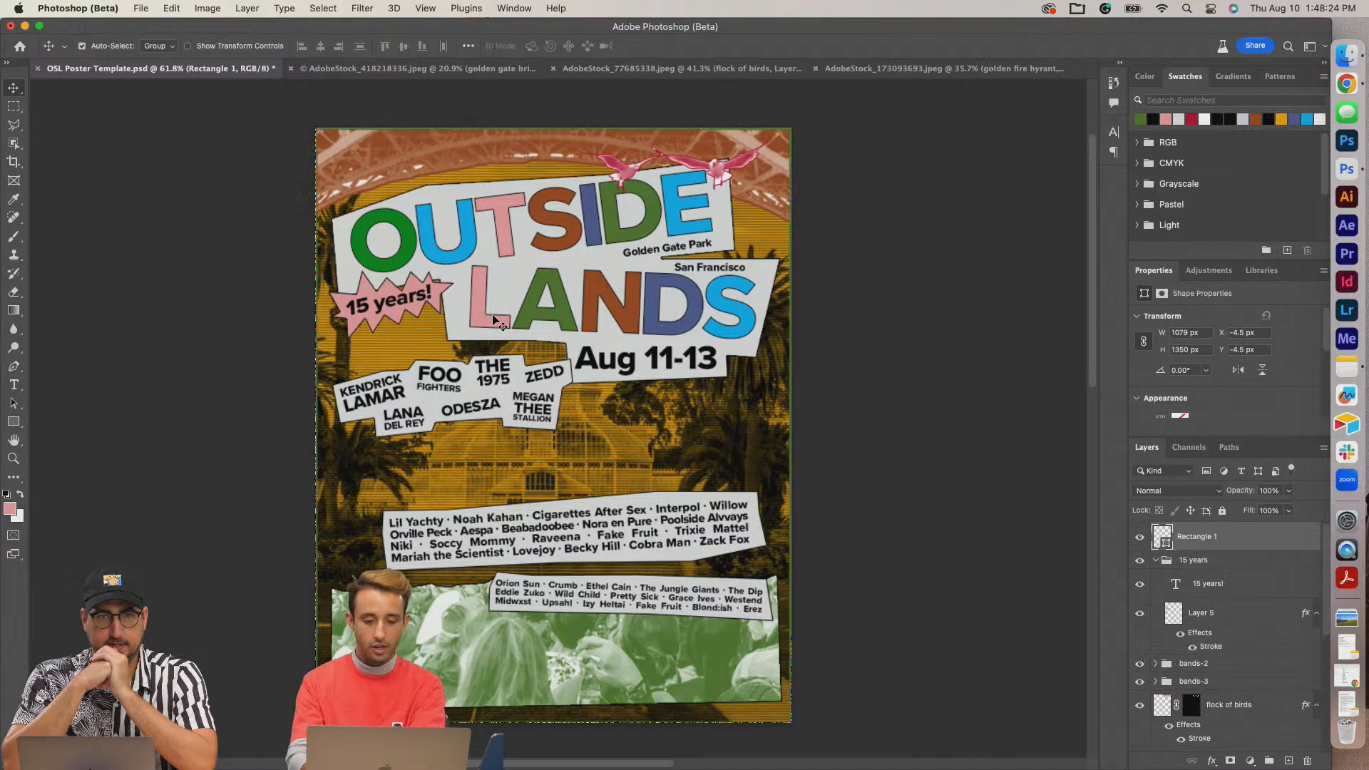
Increase the green rectangle's stroke width to 29 px.
click(1157, 316)
click(1180, 361)
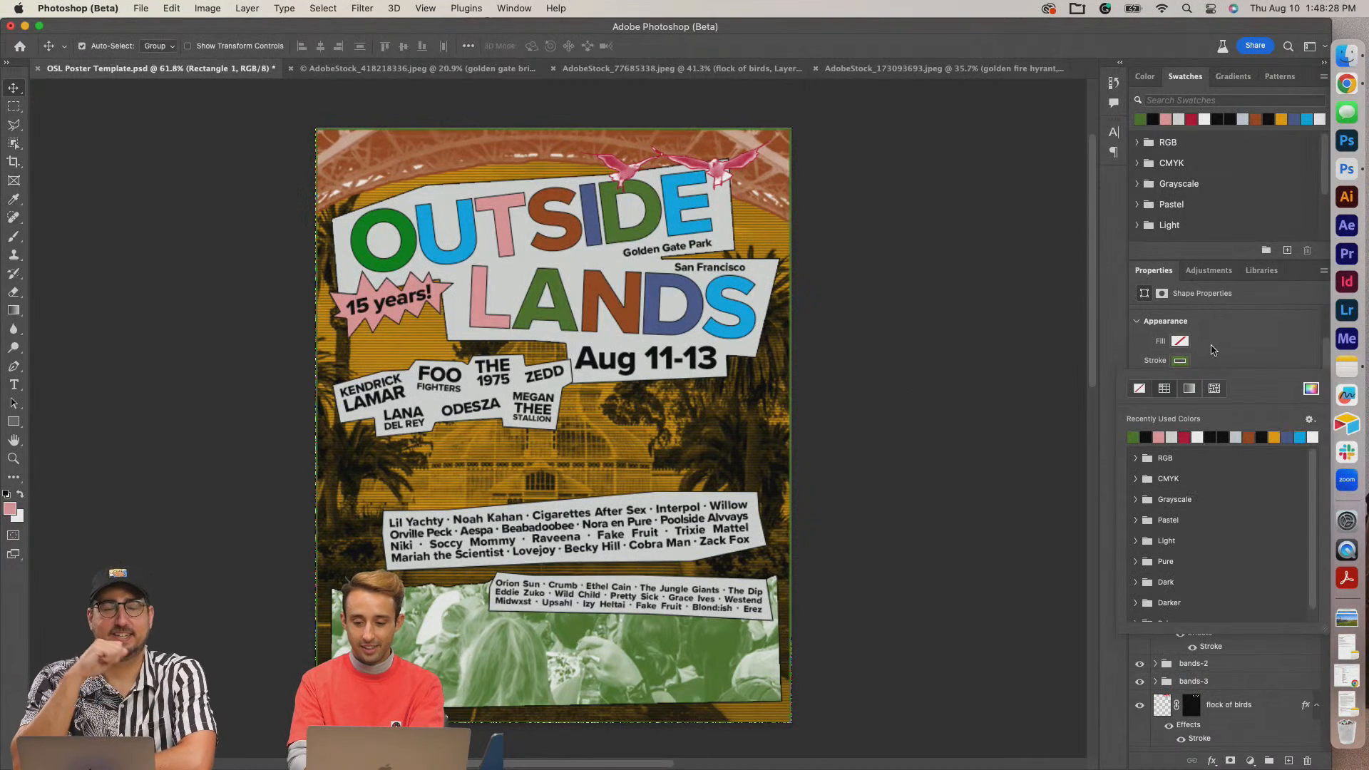
click(1215, 352)
key(Return)
click(1192, 381)
text(29)
key(Return)
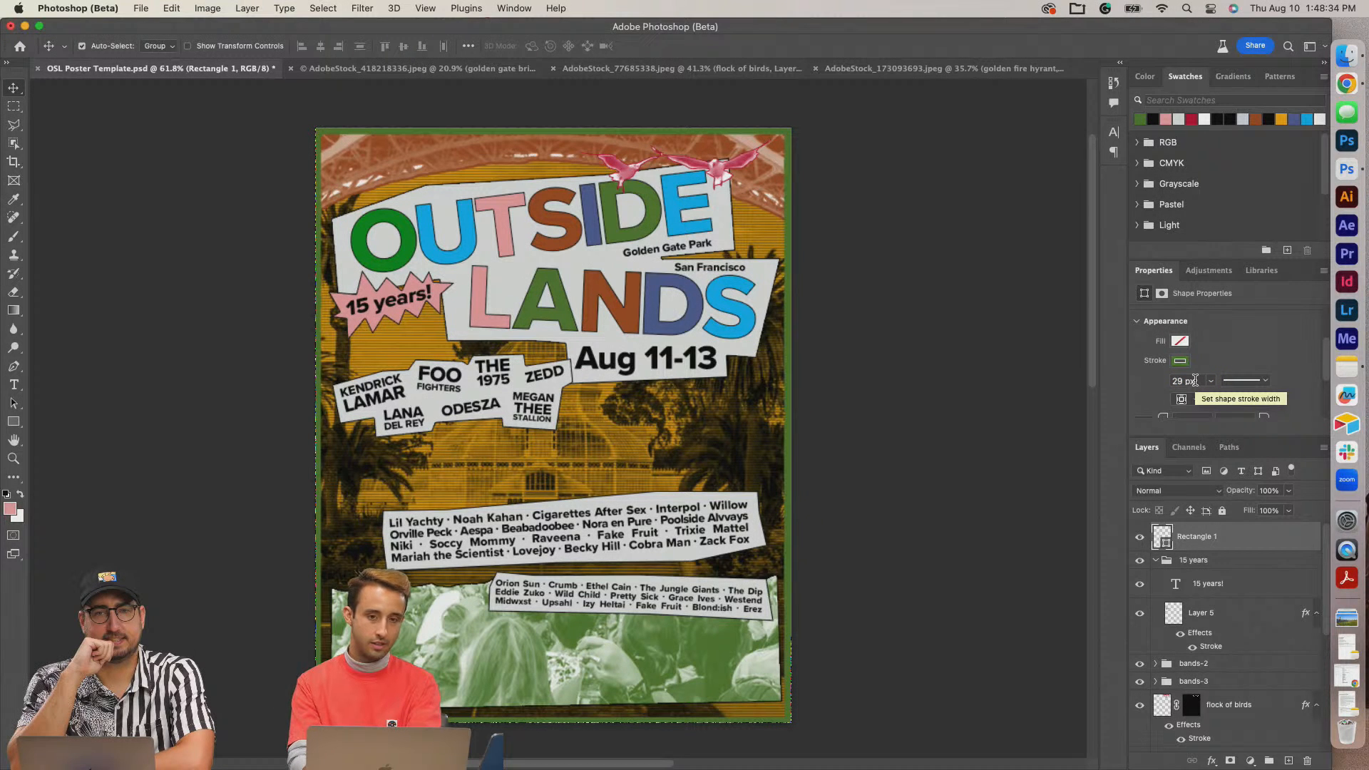
Examine the green border closely along the poster's left edge and against the whole poster.
key(super+plus)
key(super+plus)
key(super+plus)
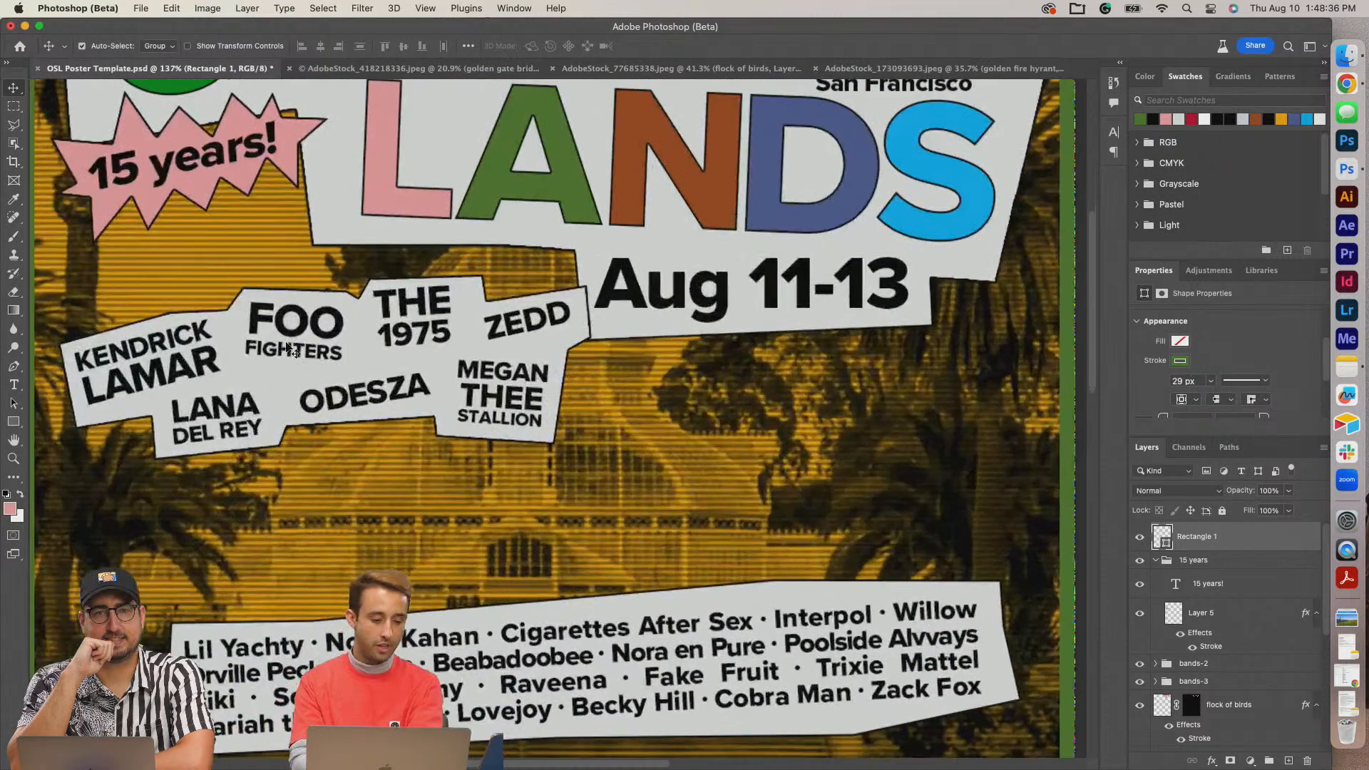
scroll(287, 344, left, 8)
key(super+plus)
key(super+plus)
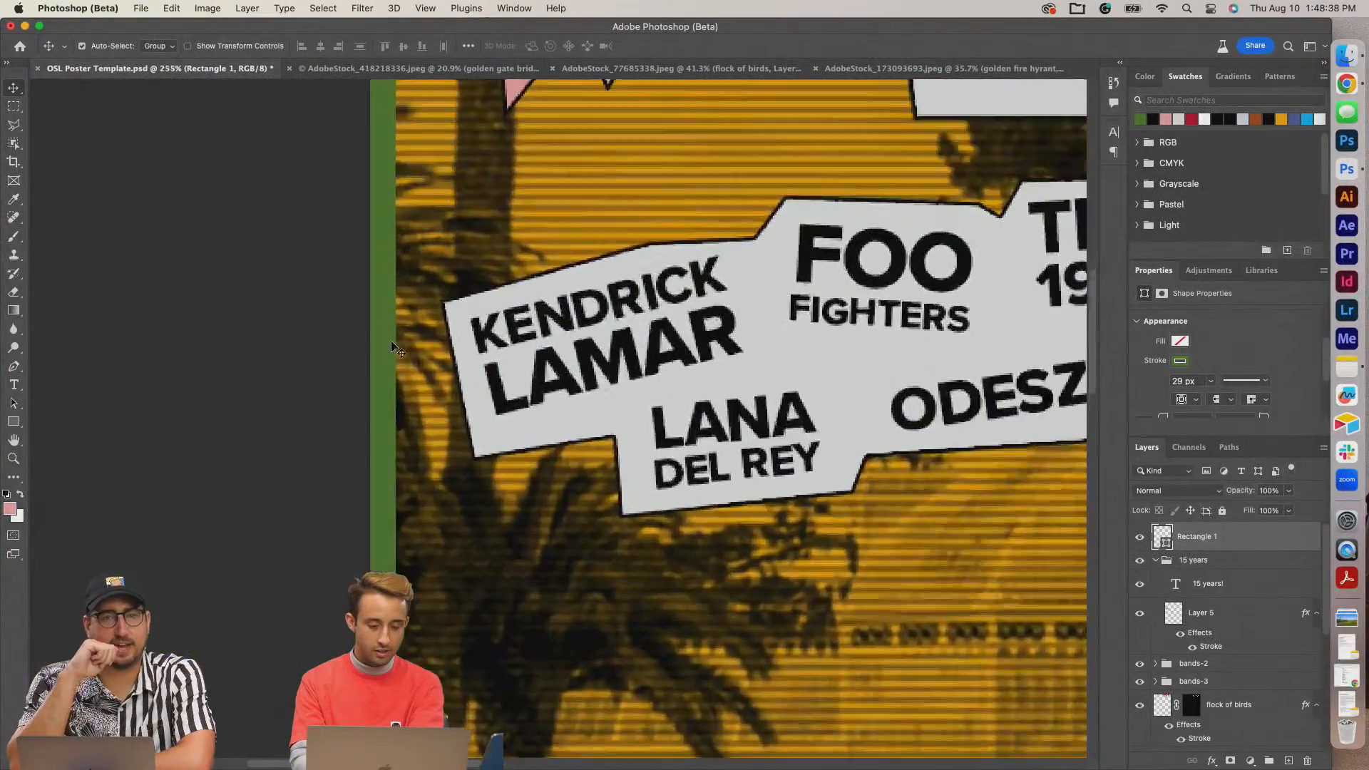
key(super+plus)
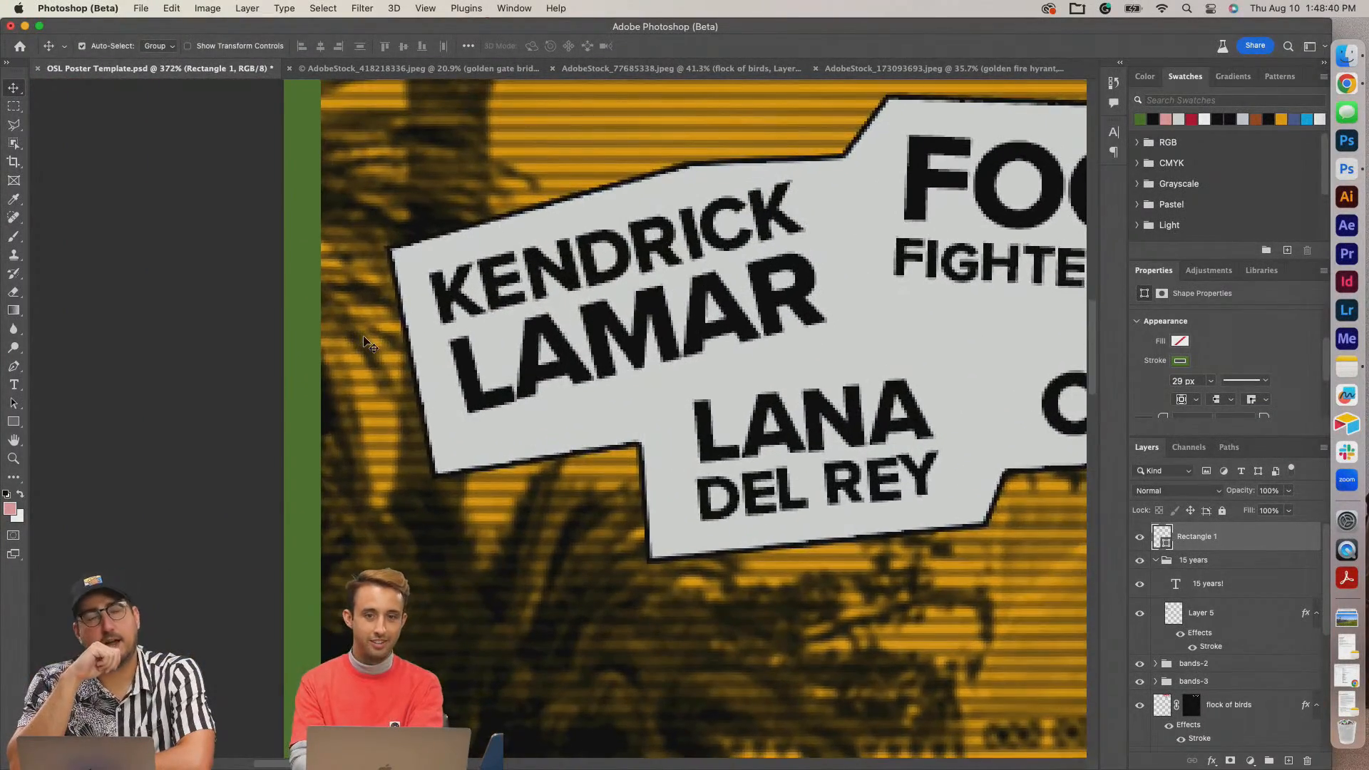
key(super+minus)
key(super+minus)
key(super+minus)
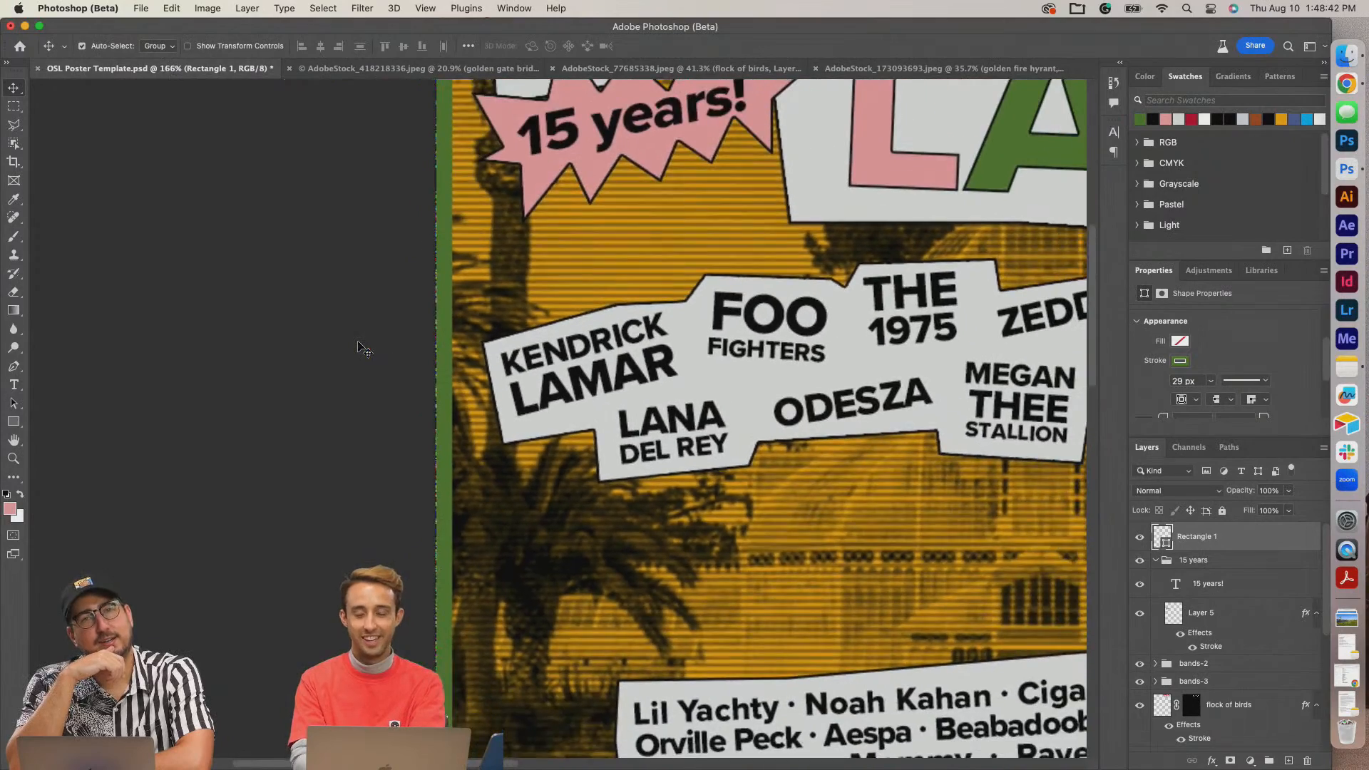
scroll(359, 343, down, 2)
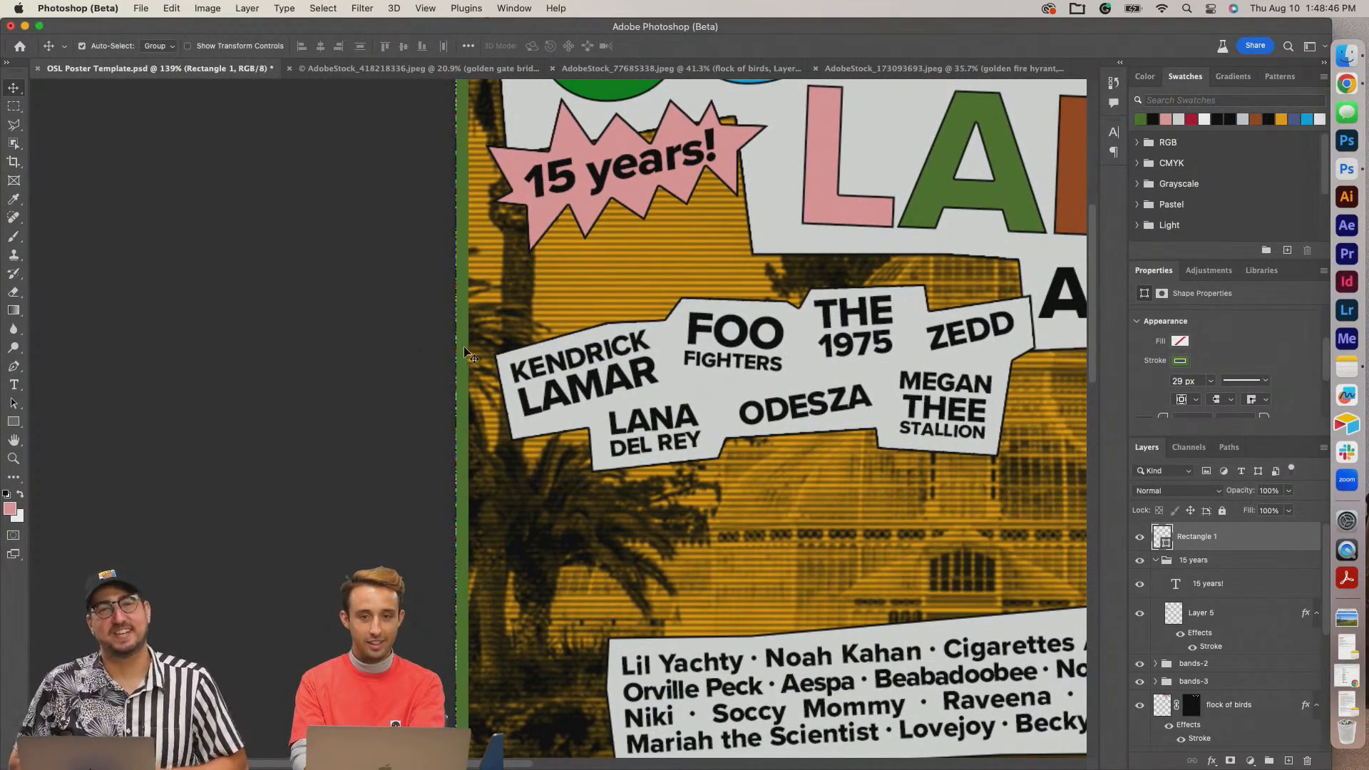
key(super+0)
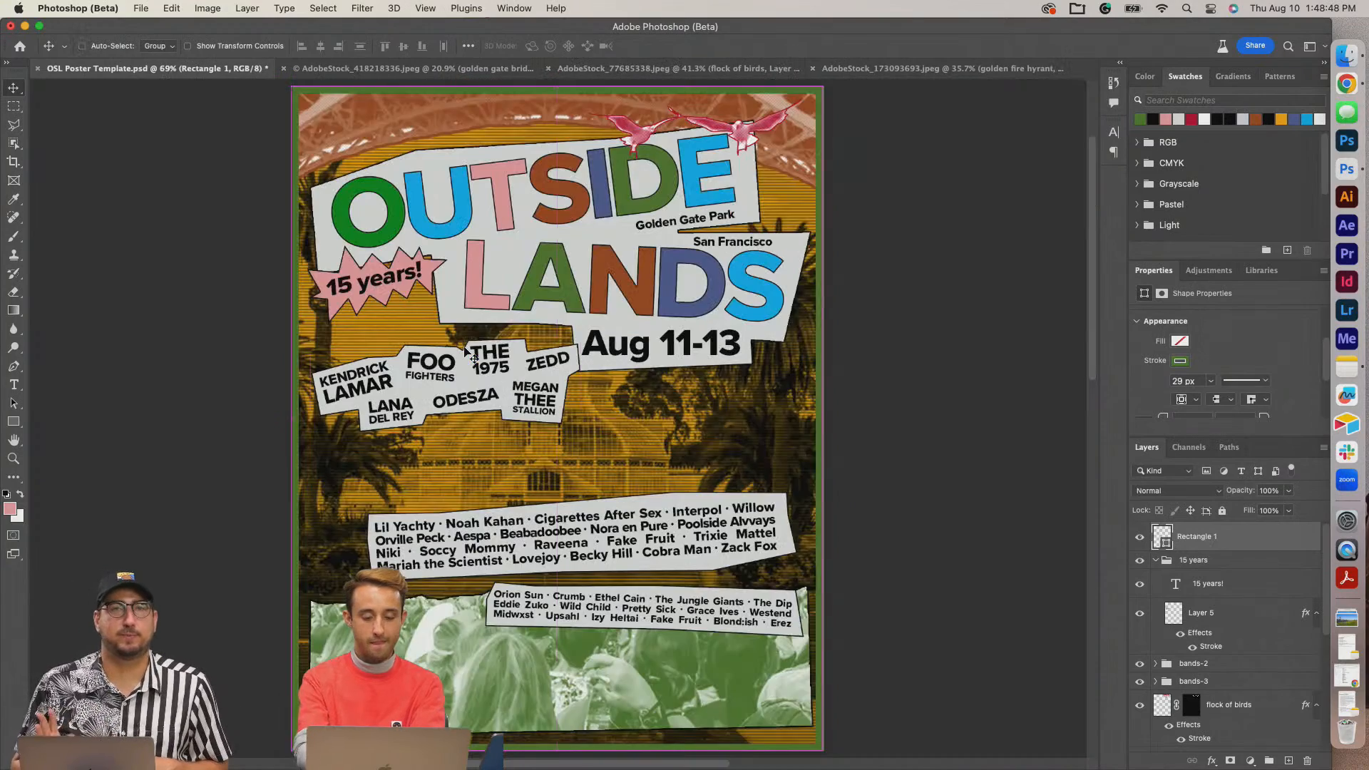
Open the beta feedback overview, look through its review features, and close it again.
scroll(663, 332, down, 1)
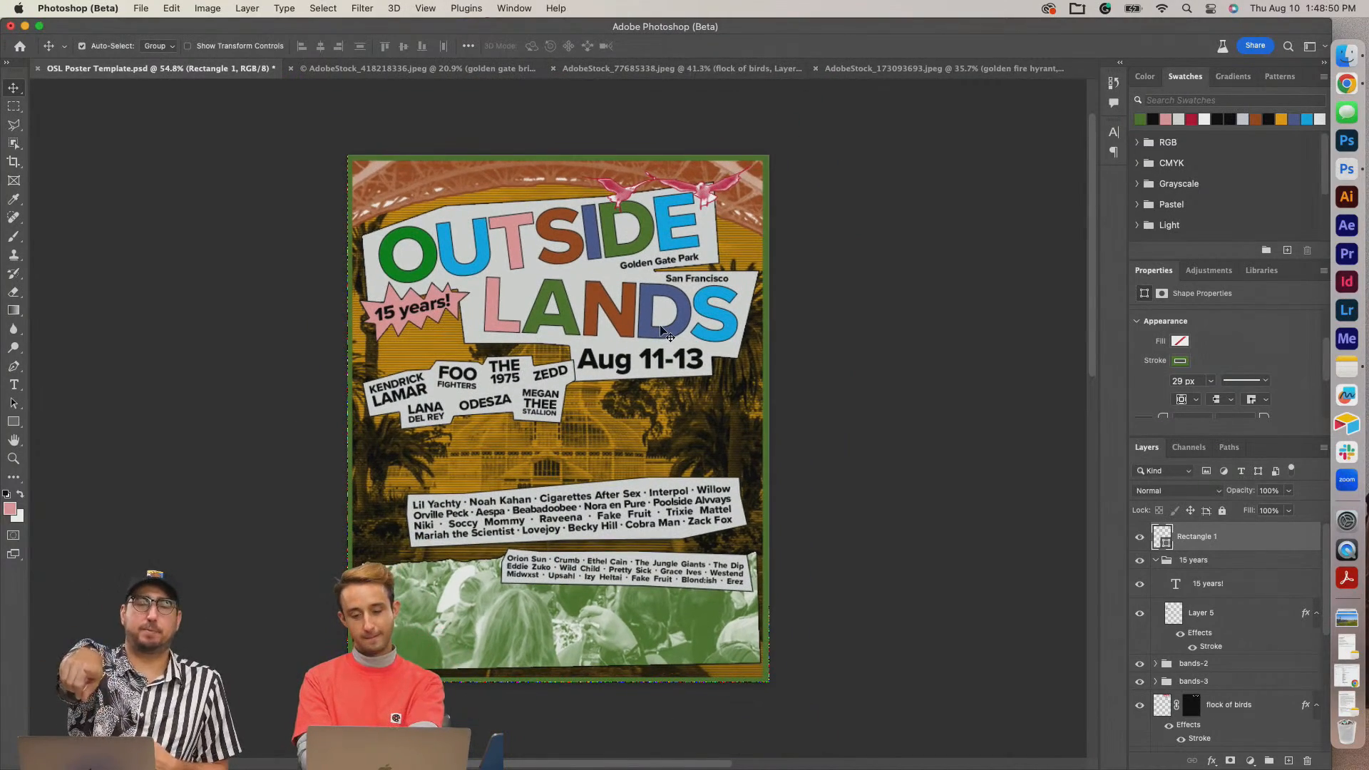
click(1222, 47)
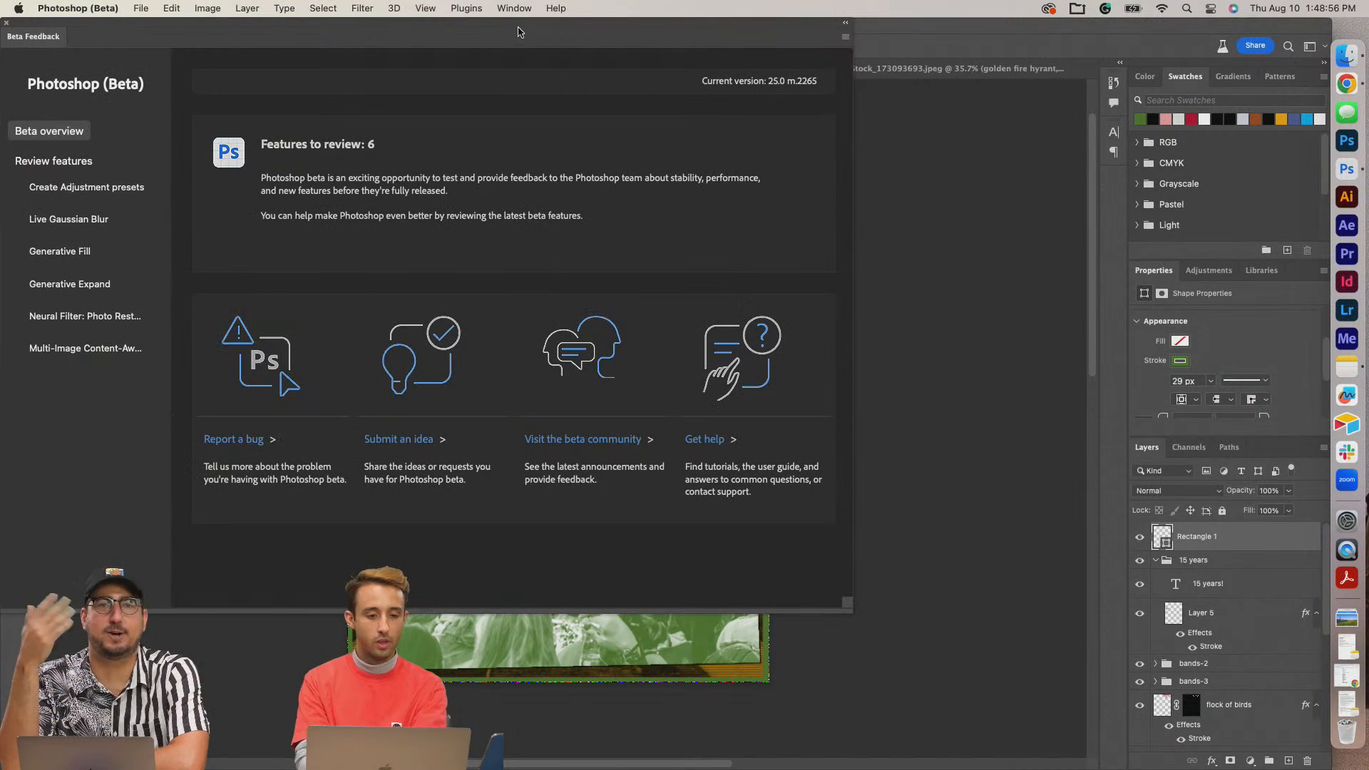
drag(58, 27, 232, 98)
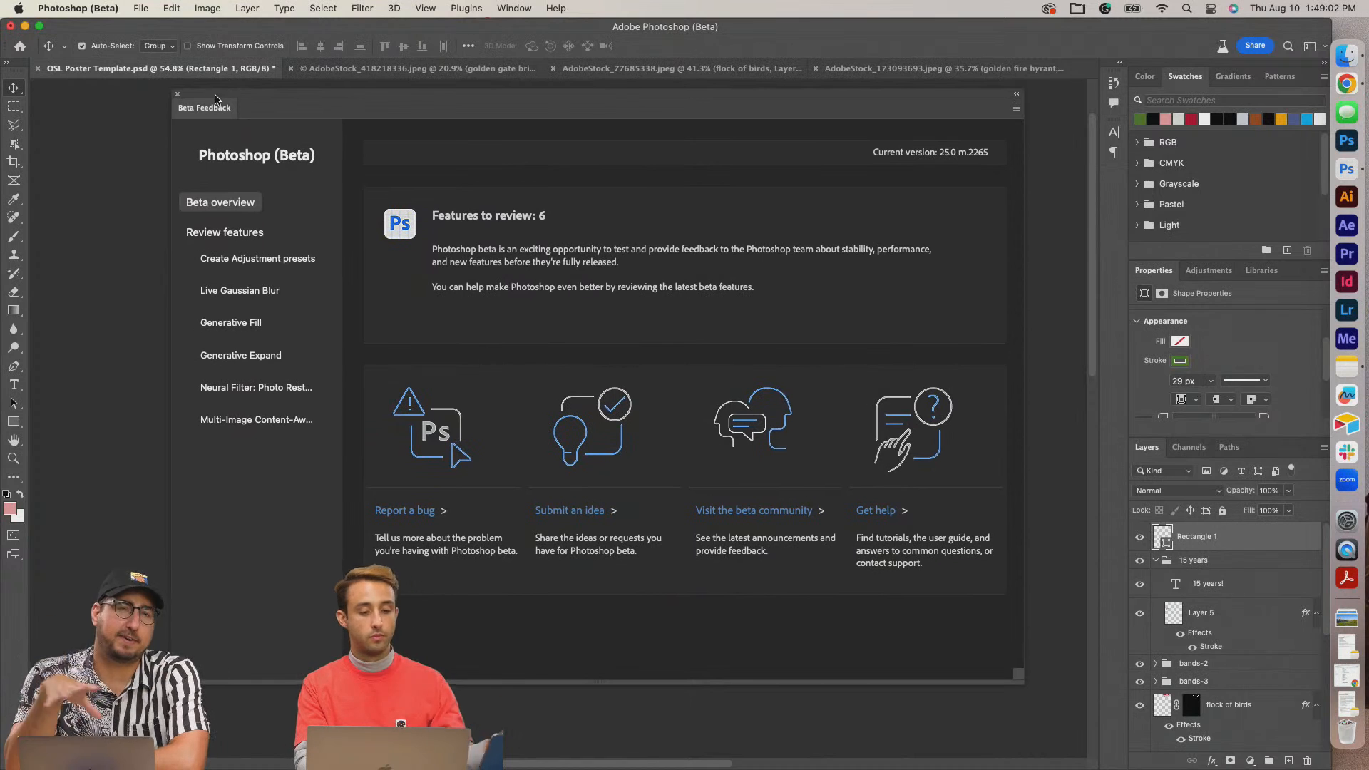
click(178, 96)
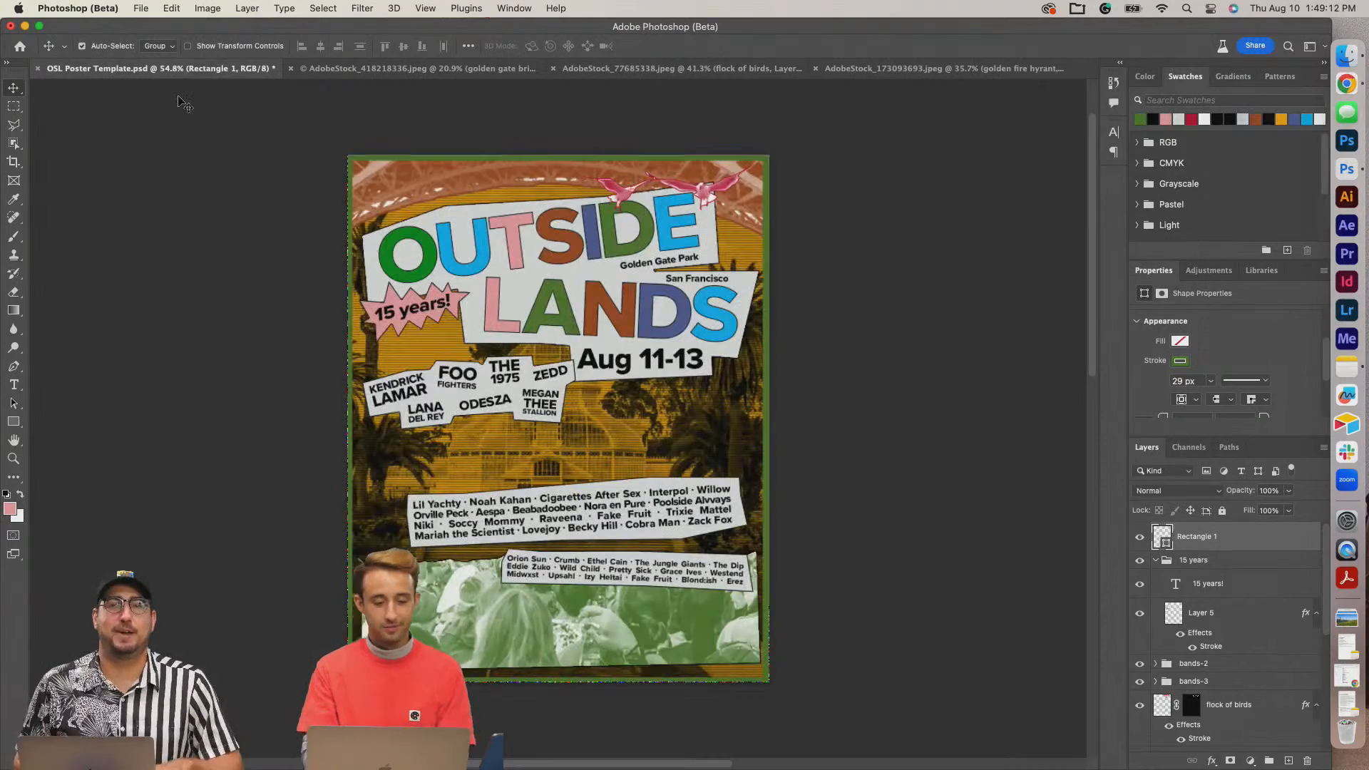
Add a new layer at the top of the stack and fill it with the light grey swatch.
scroll(658, 385, up, 2)
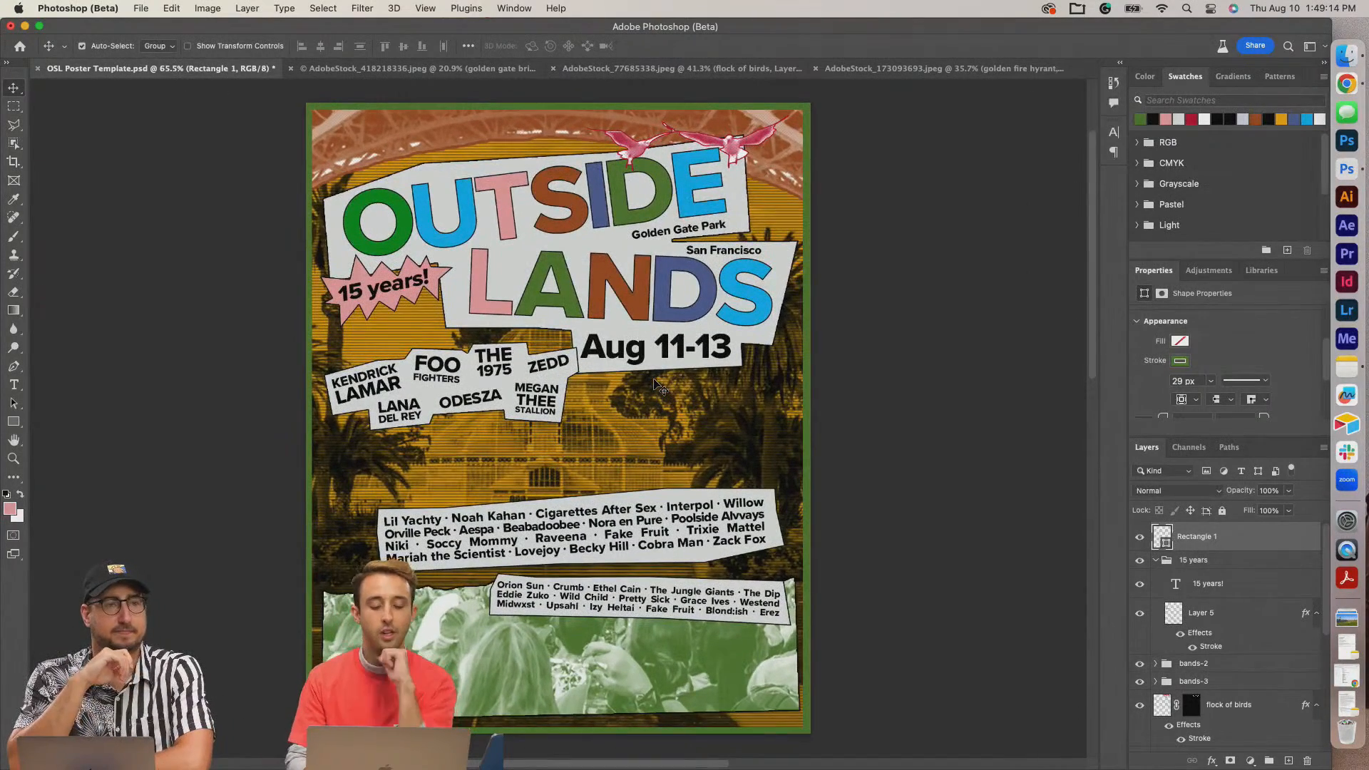
scroll(657, 385, right, 2)
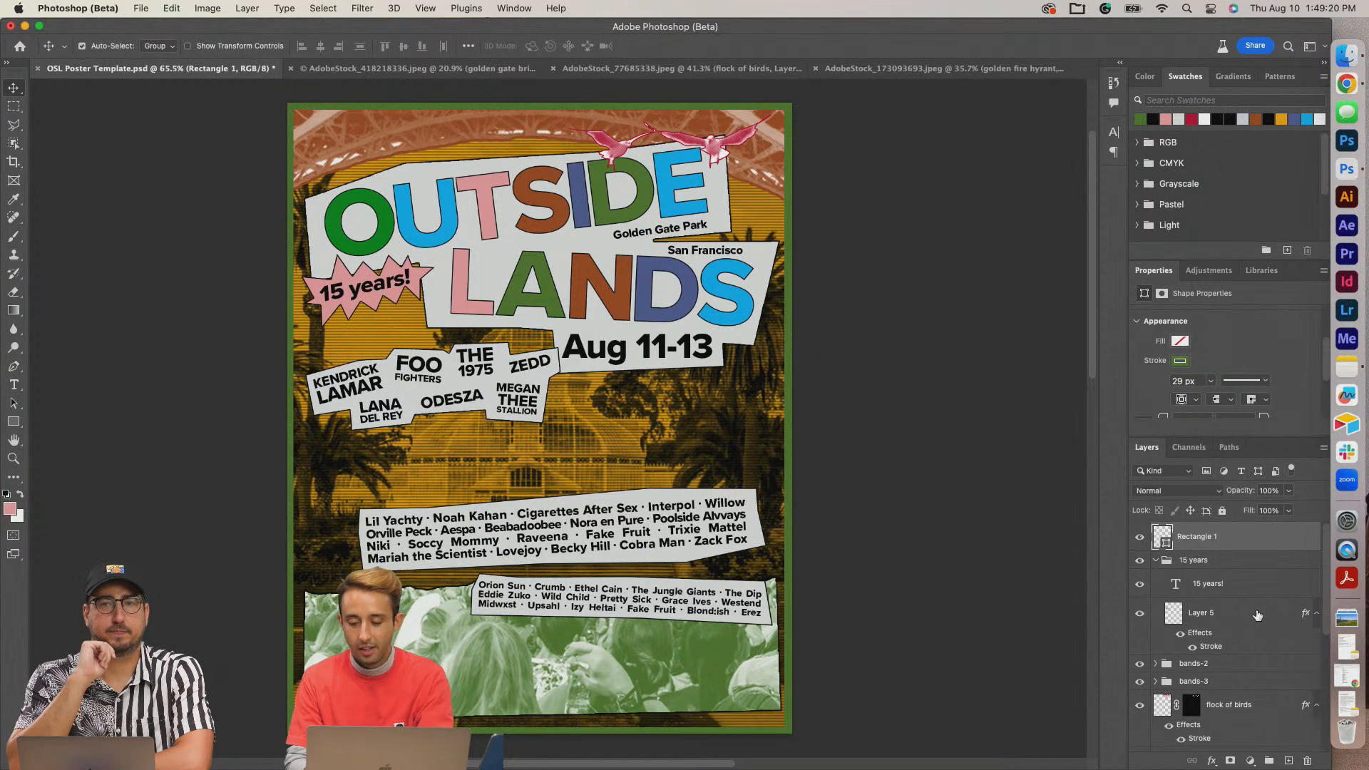
click(1288, 760)
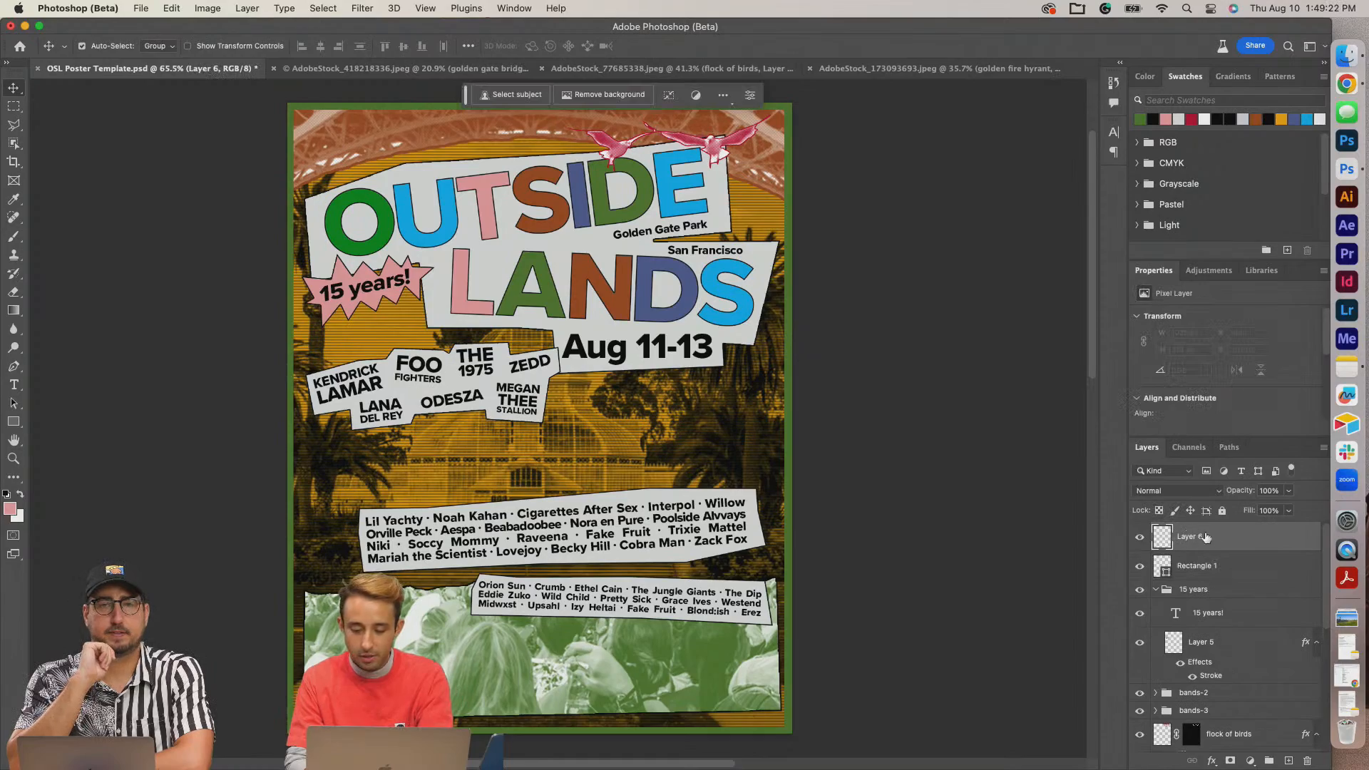
scroll(686, 310, up, 6)
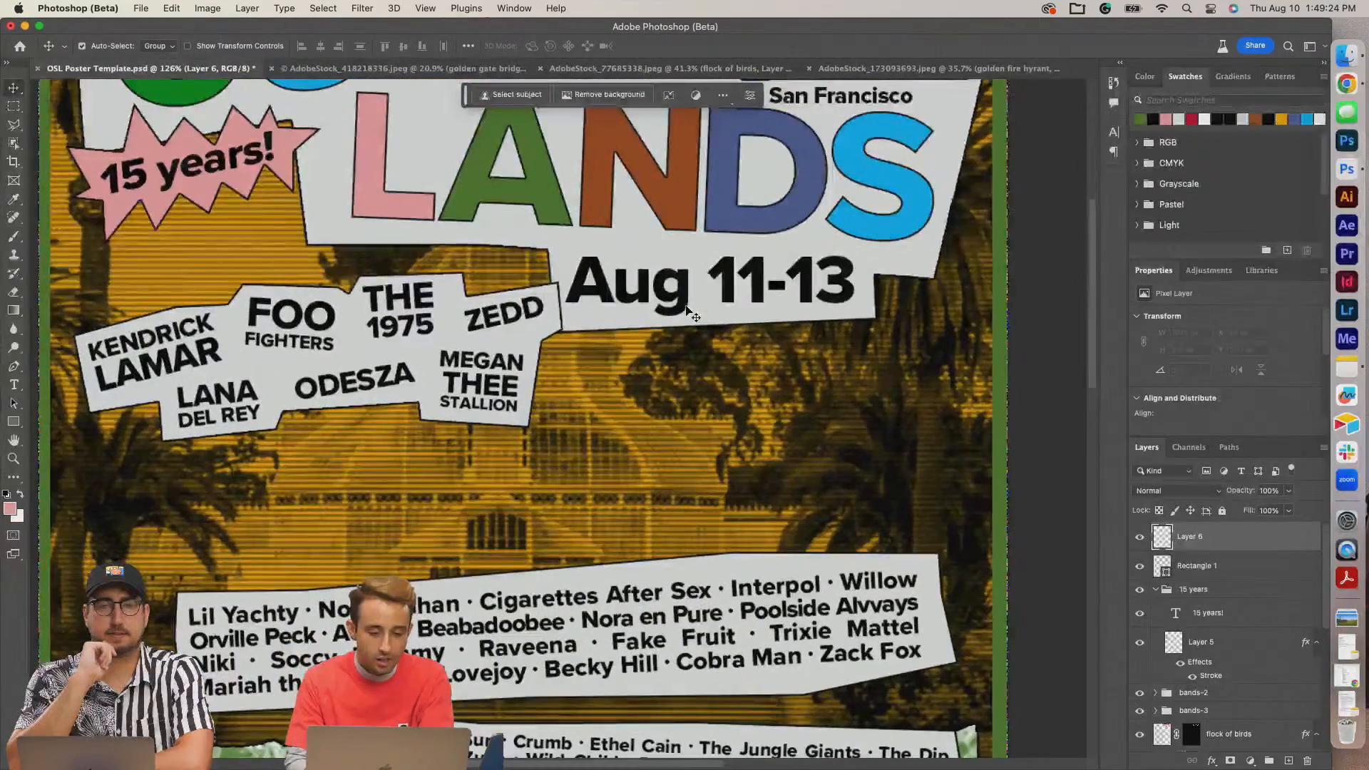
scroll(686, 306, up, 5)
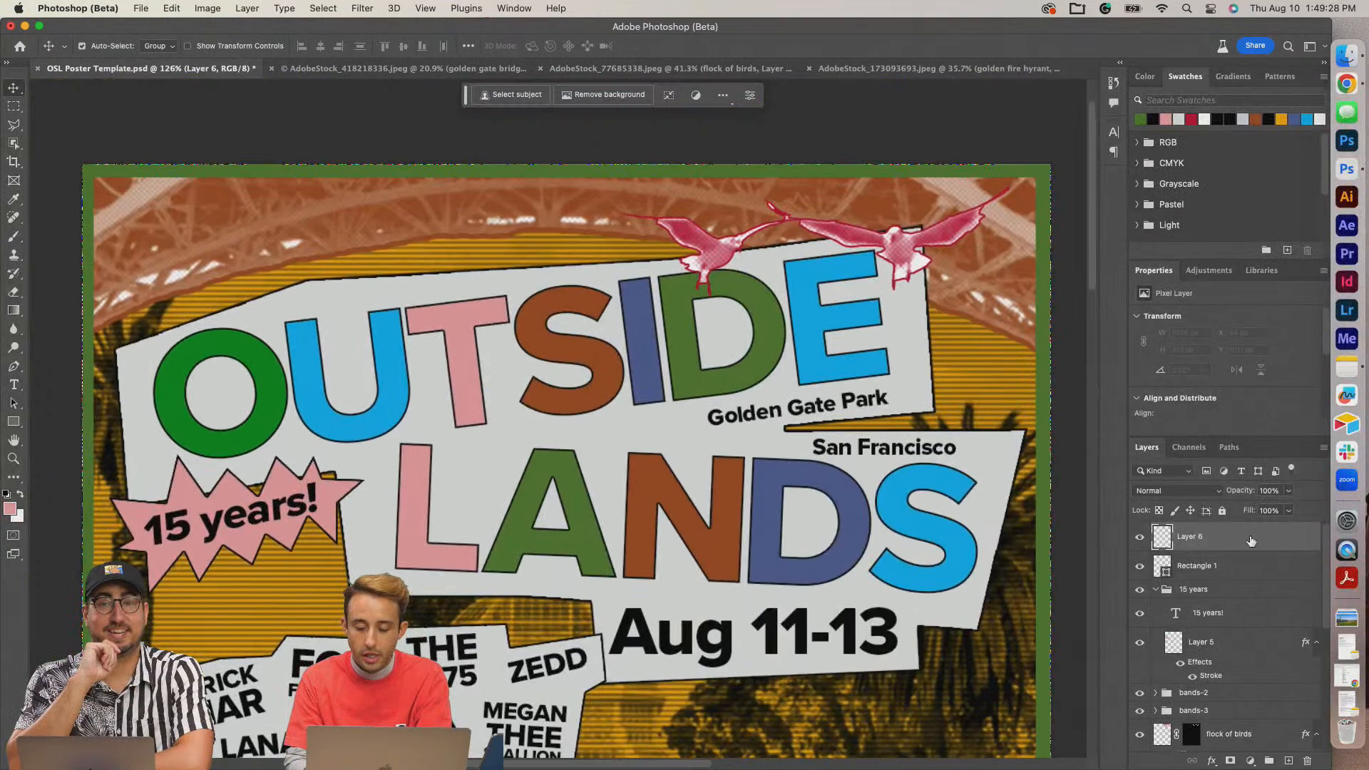
click(1179, 118)
key(alt+BackSpace)
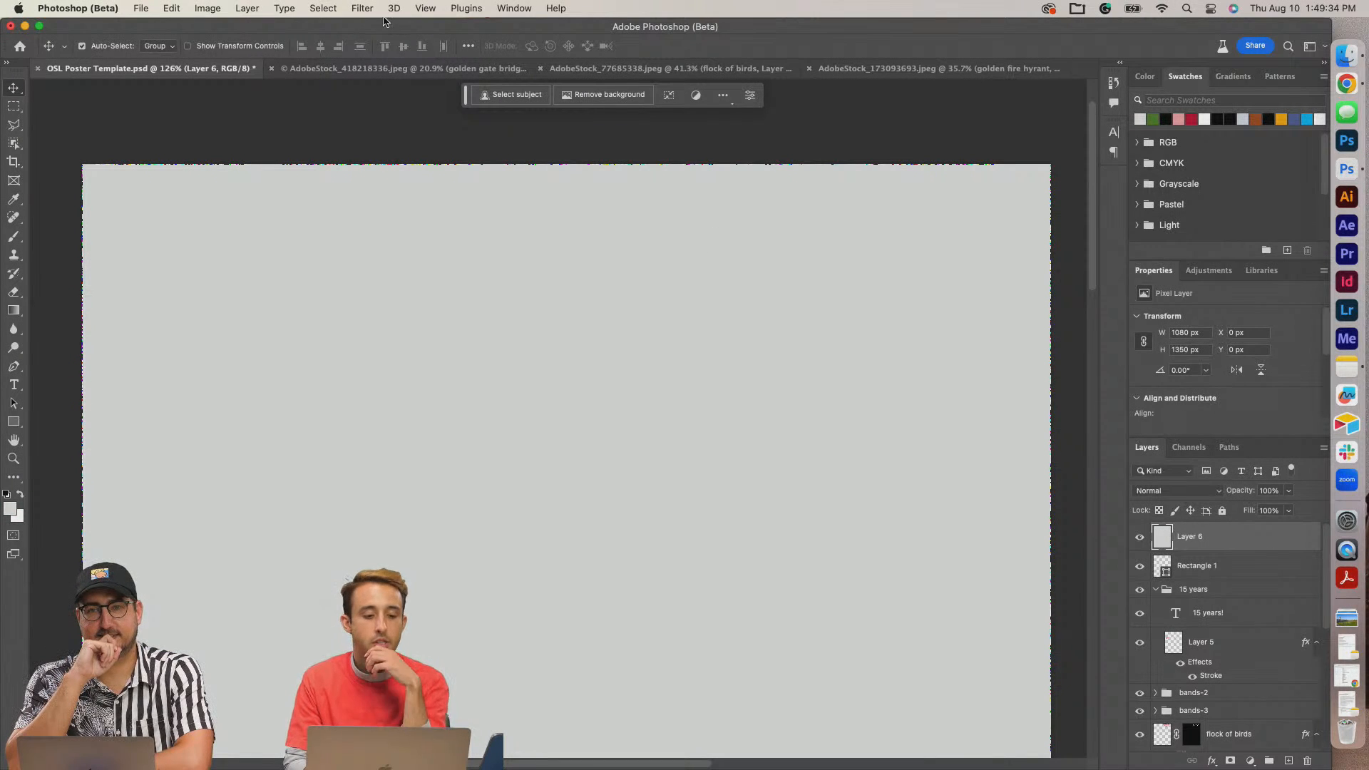
Convert the light grey layer to a smart object and apply Add Noise at 12.5% with Uniform distribution.
right_click(1291, 539)
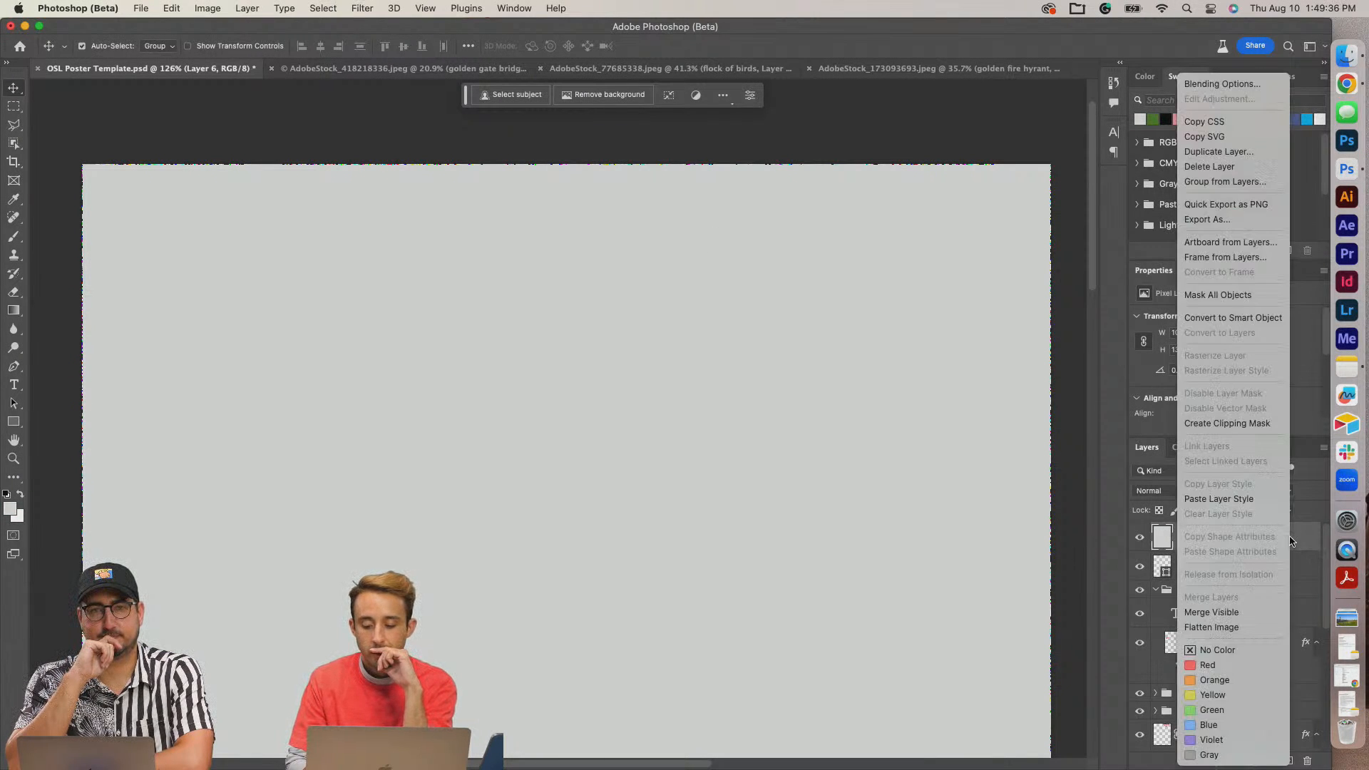
click(1230, 318)
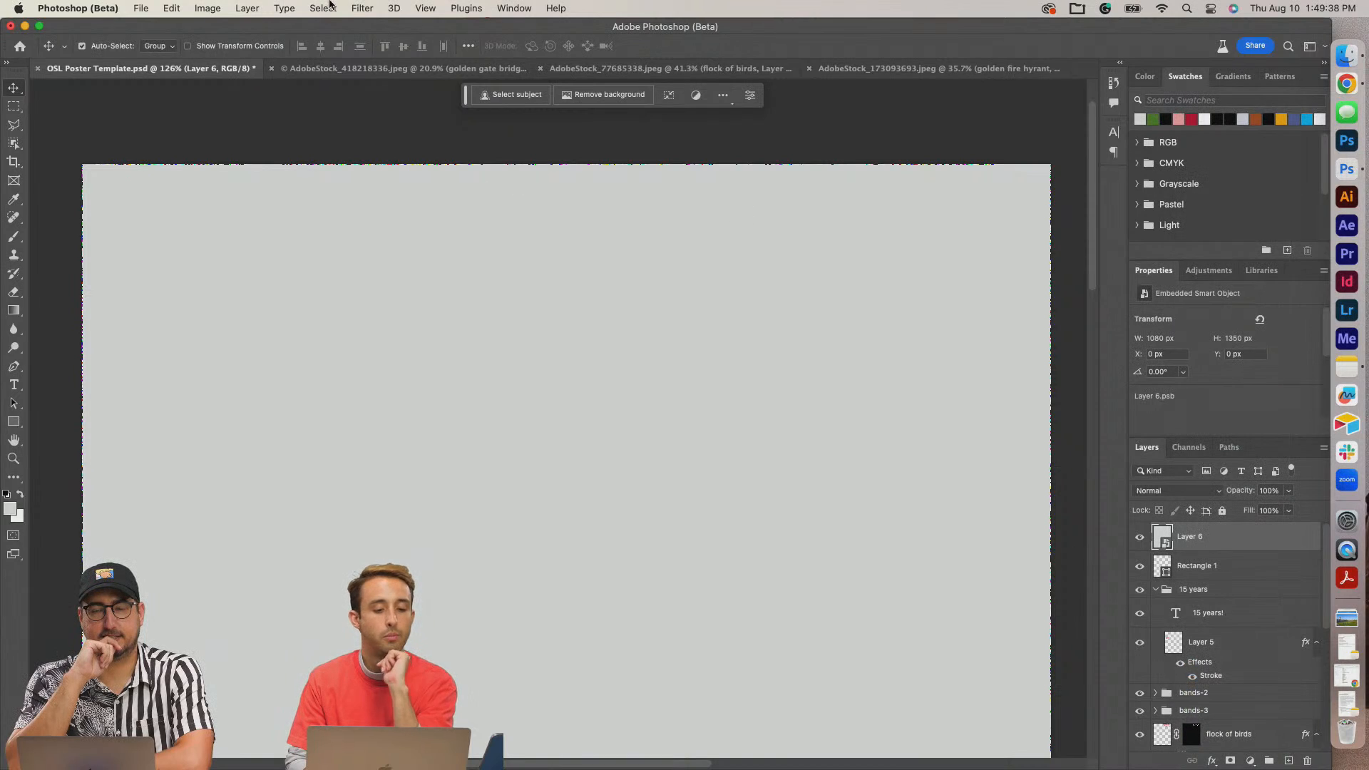
click(363, 7)
mouse_move(419, 230)
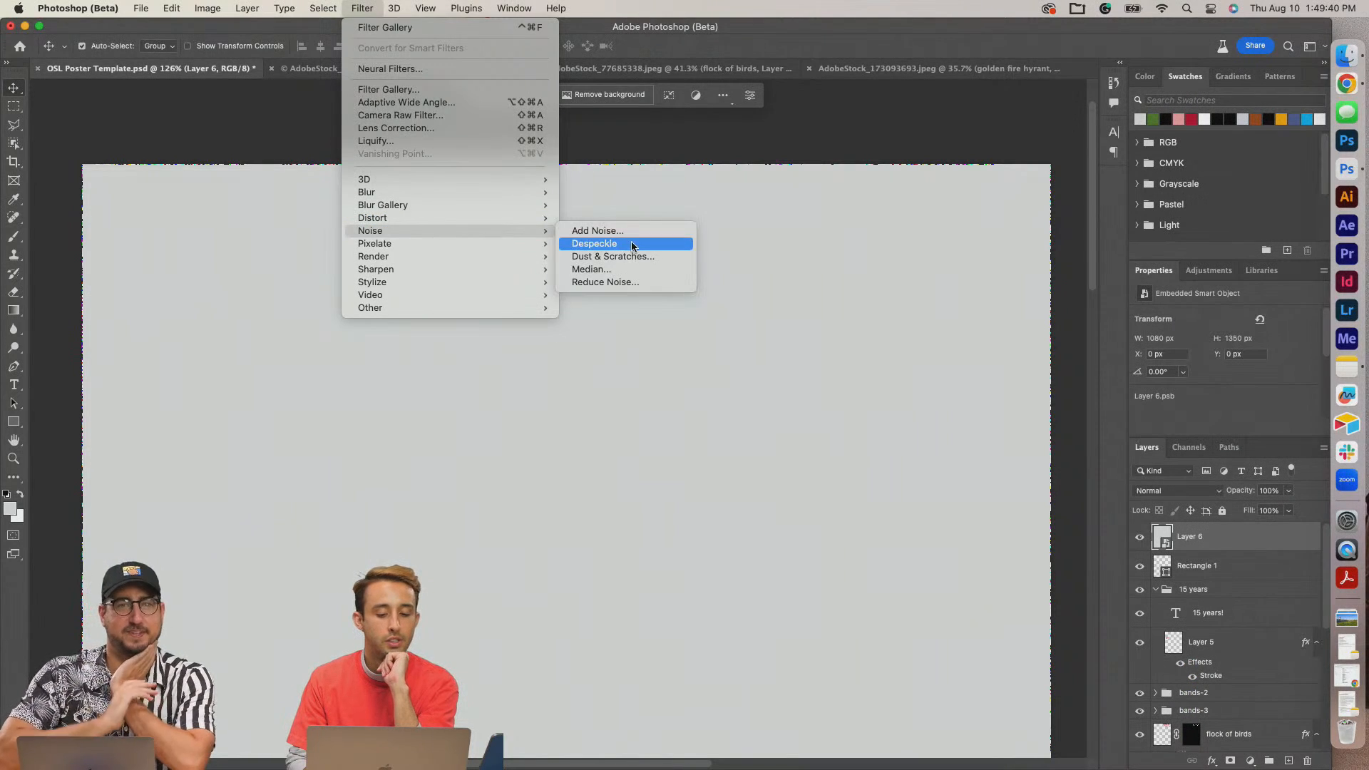
click(631, 236)
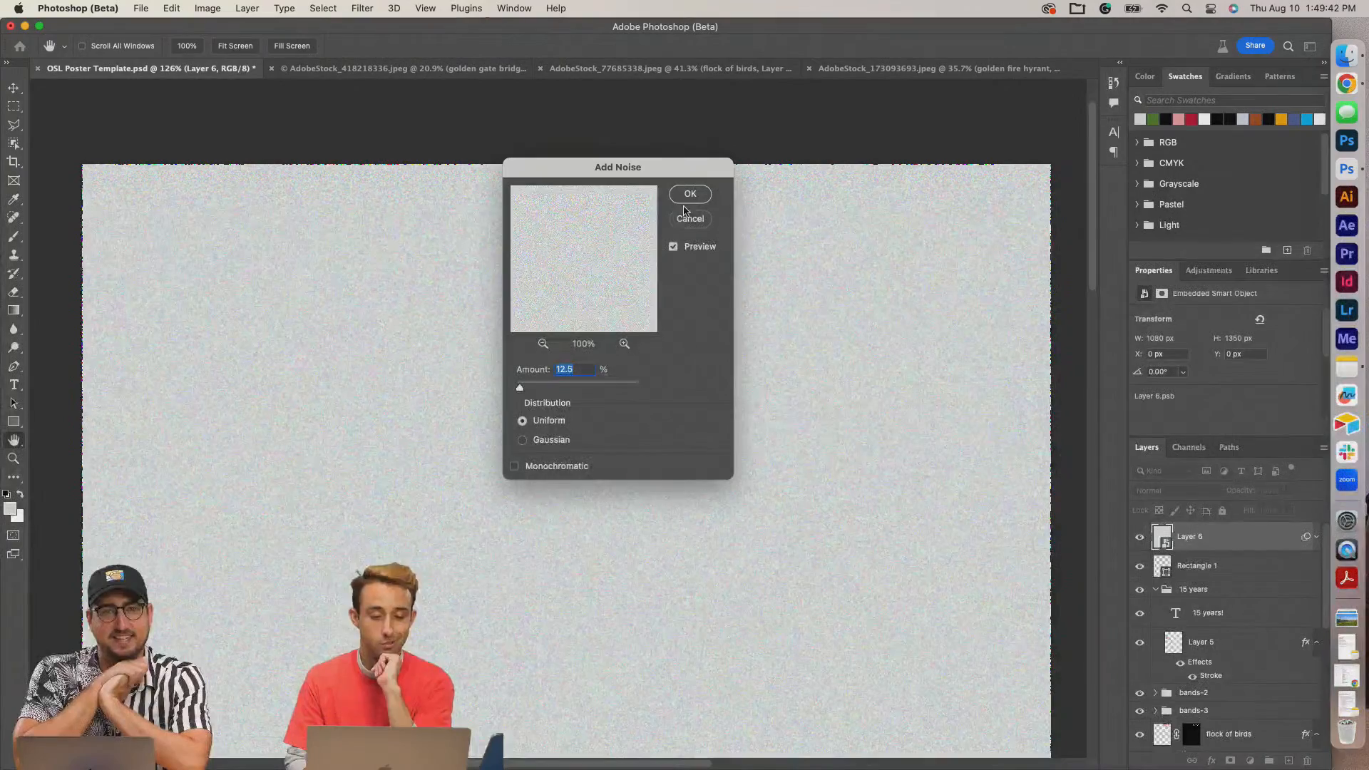
click(689, 199)
Set the noise layer's blend mode to Linear Burn and its fill to 46%.
click(1170, 491)
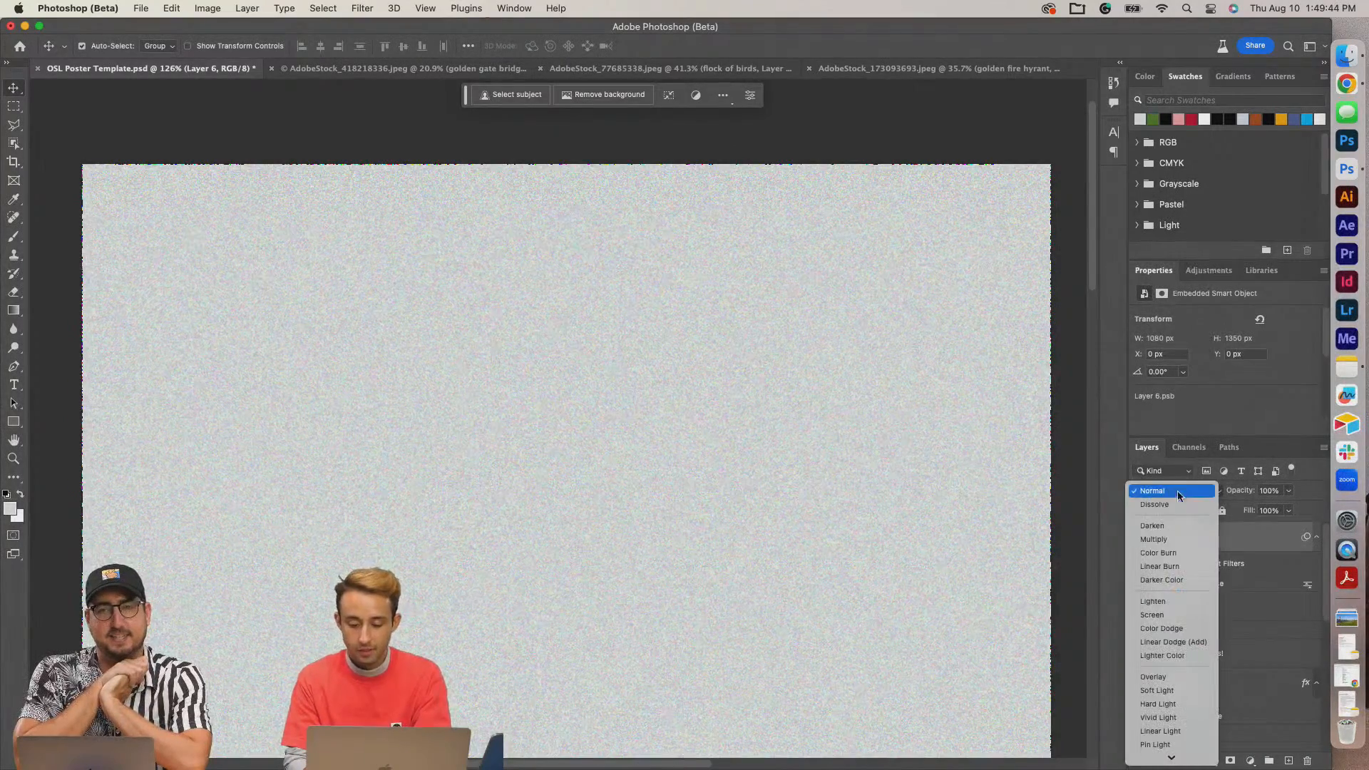
click(1173, 564)
mouse_move(1289, 510)
mouse_down()
mouse_move(1289, 526)
mouse_move(1254, 529)
mouse_up()
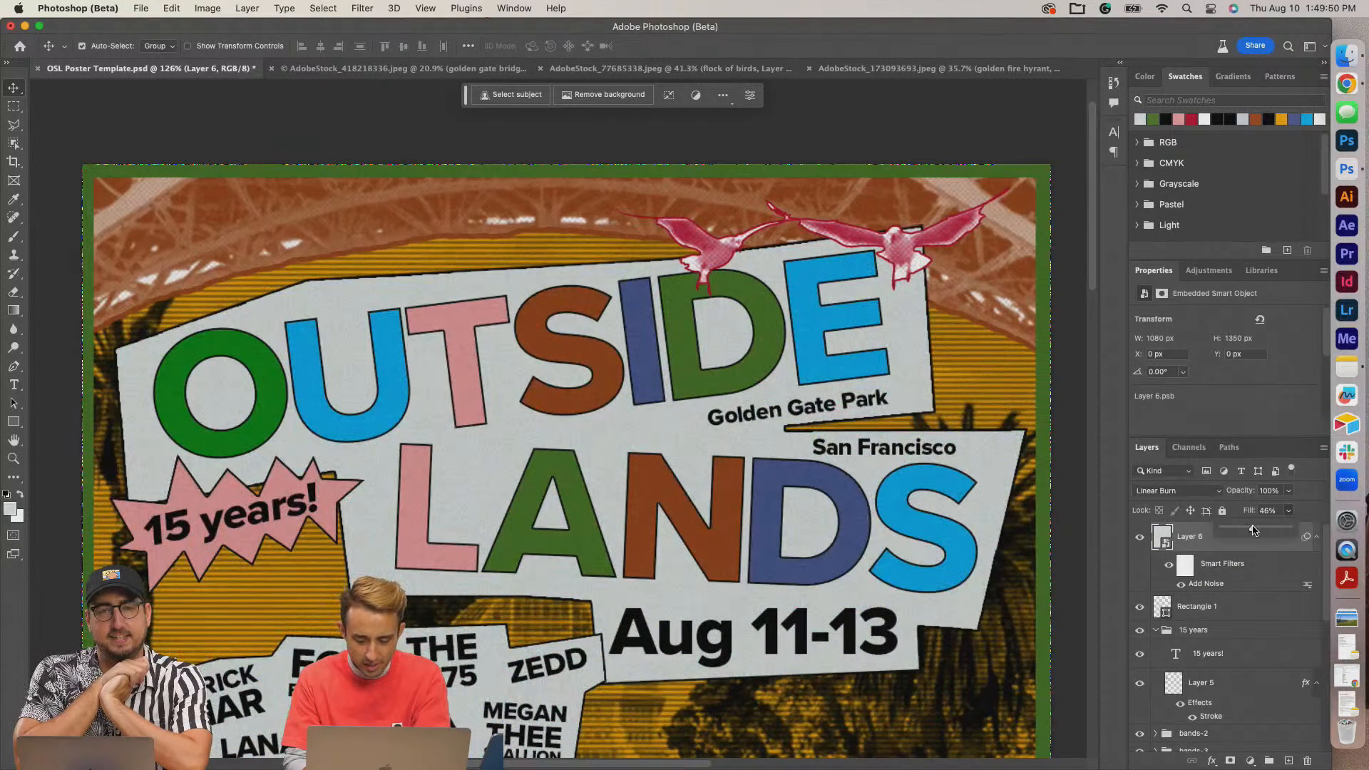
click(1290, 513)
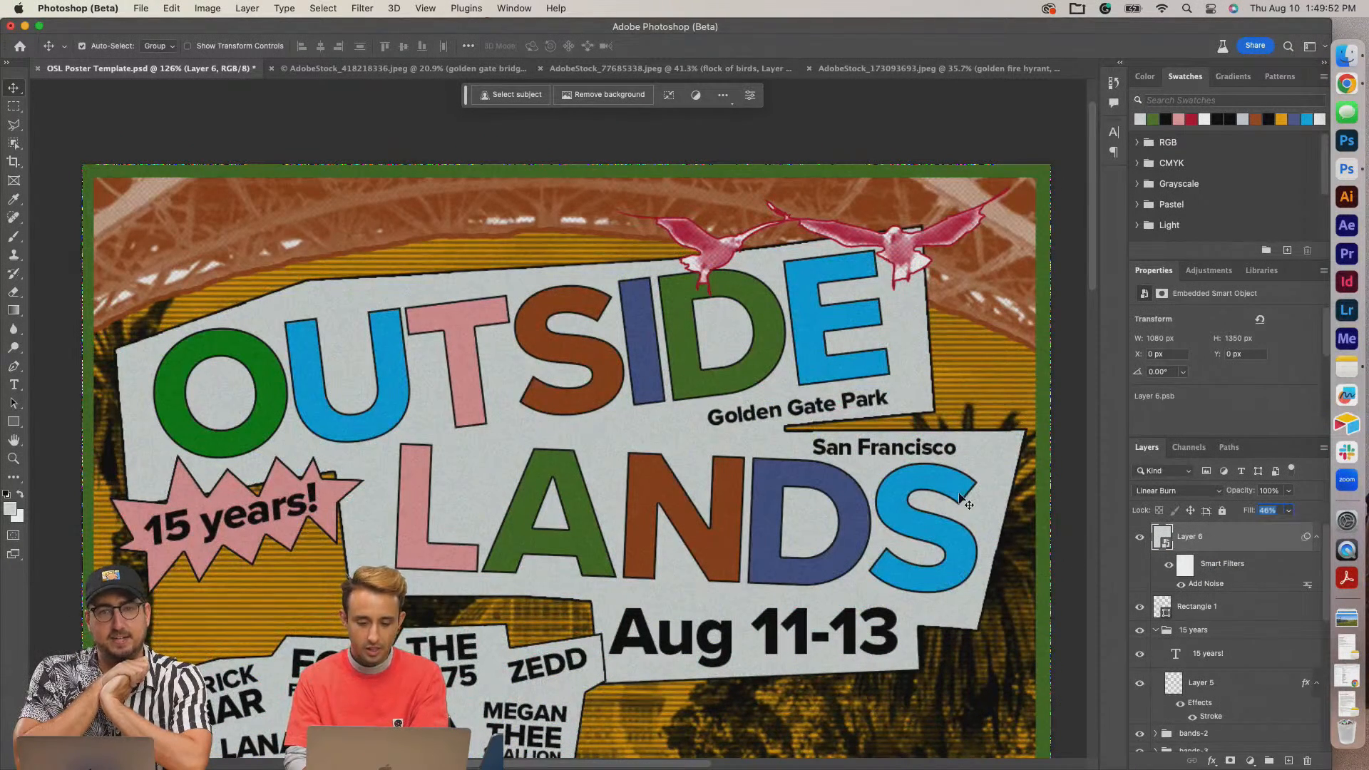
Examine the noise grain closely over the title, lineup shapes and crowd, and against the whole poster.
key(super+minus)
key(super+minus)
scroll(960, 498, down, 3)
key(super+plus)
key(super+plus)
key(super+plus)
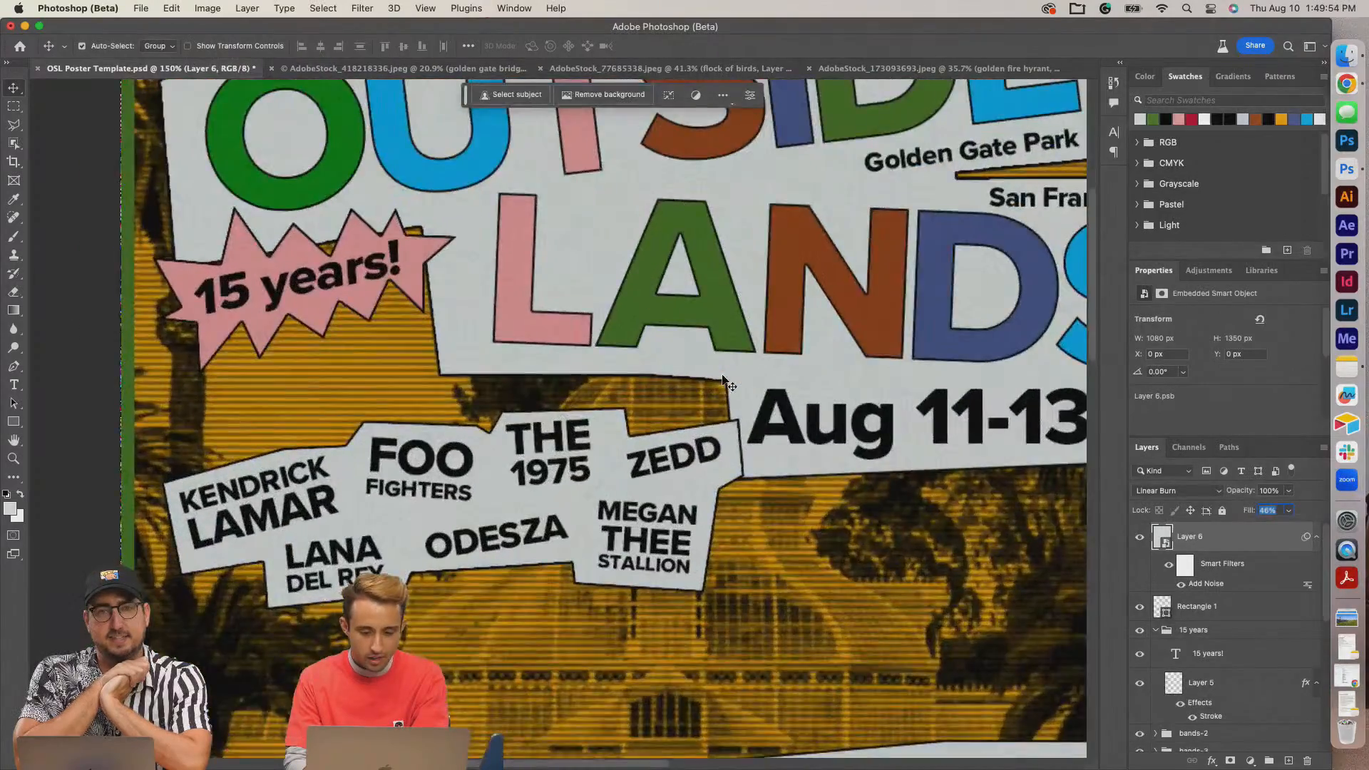
scroll(726, 381, down, 10)
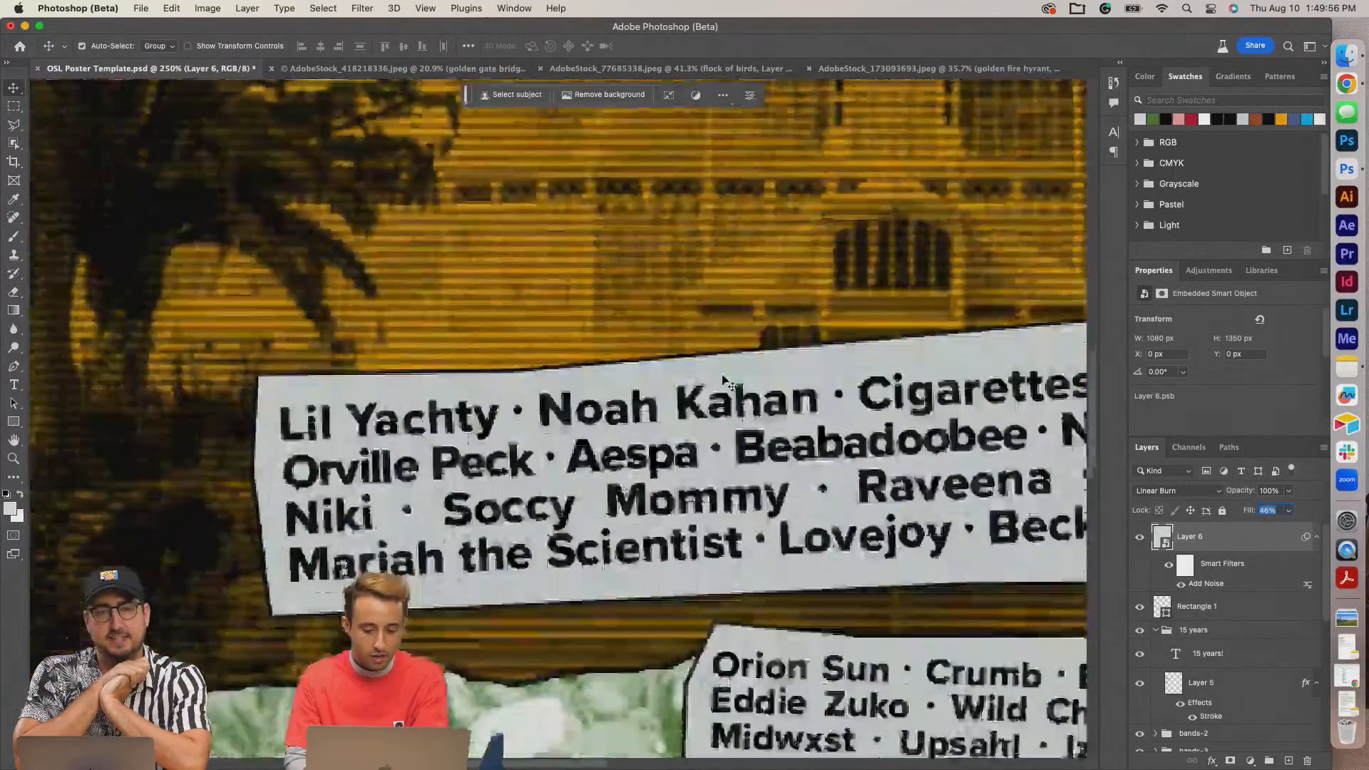
scroll(726, 381, down, 6)
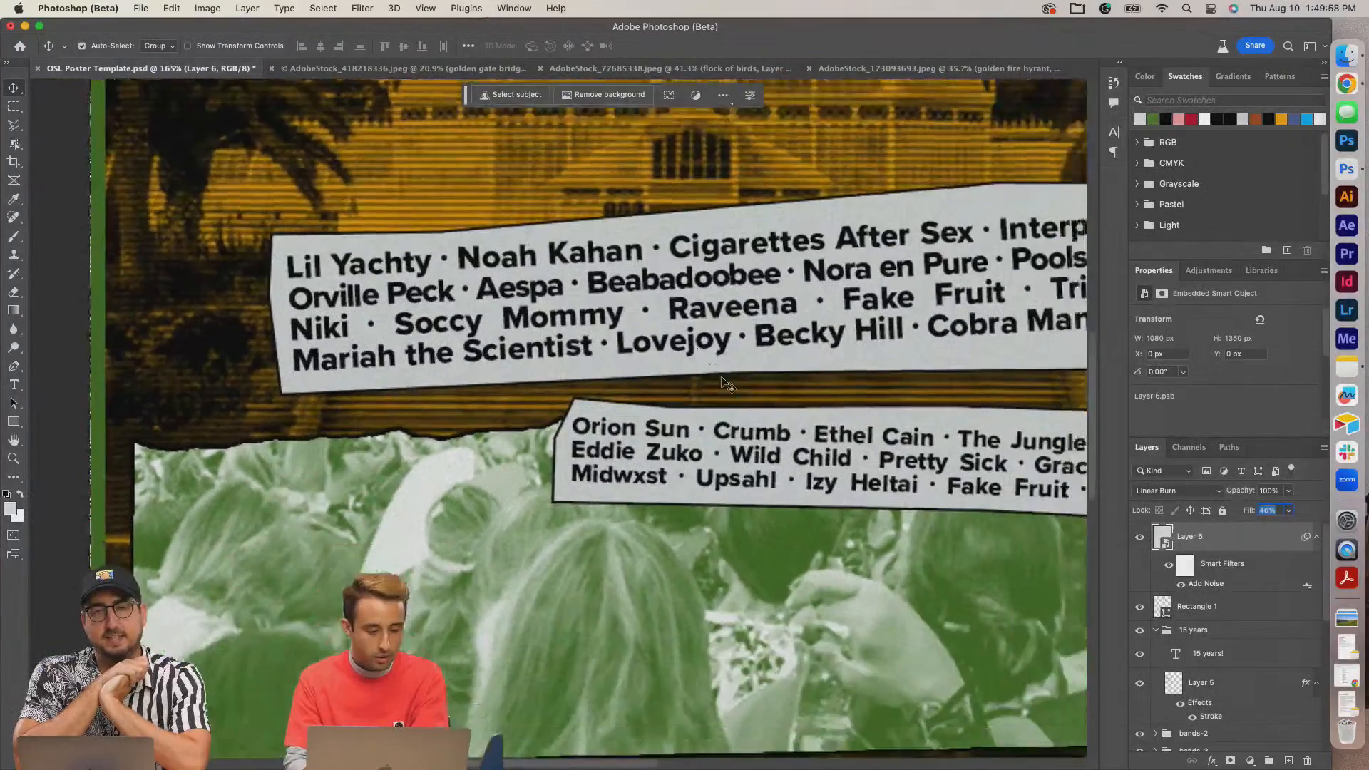
scroll(726, 381, down, 2)
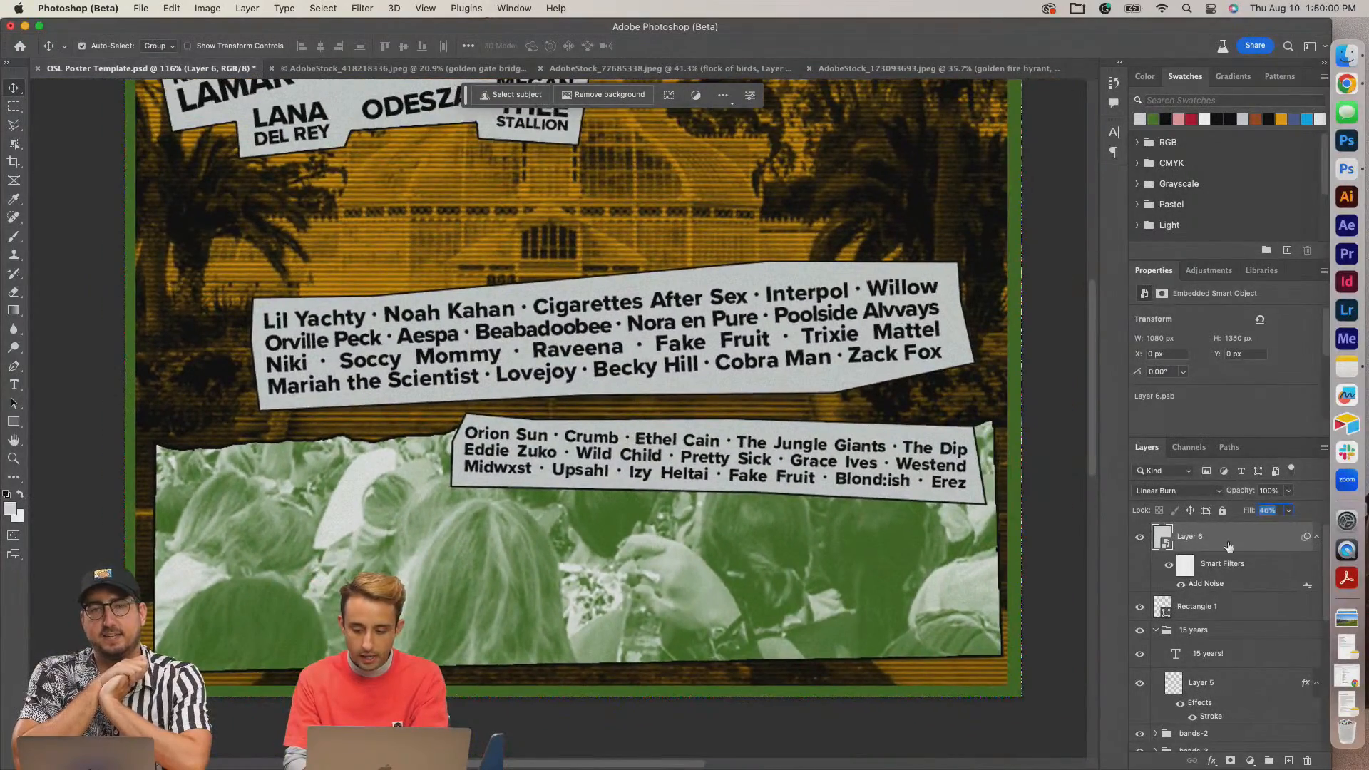
scroll(1010, 435, down, 2)
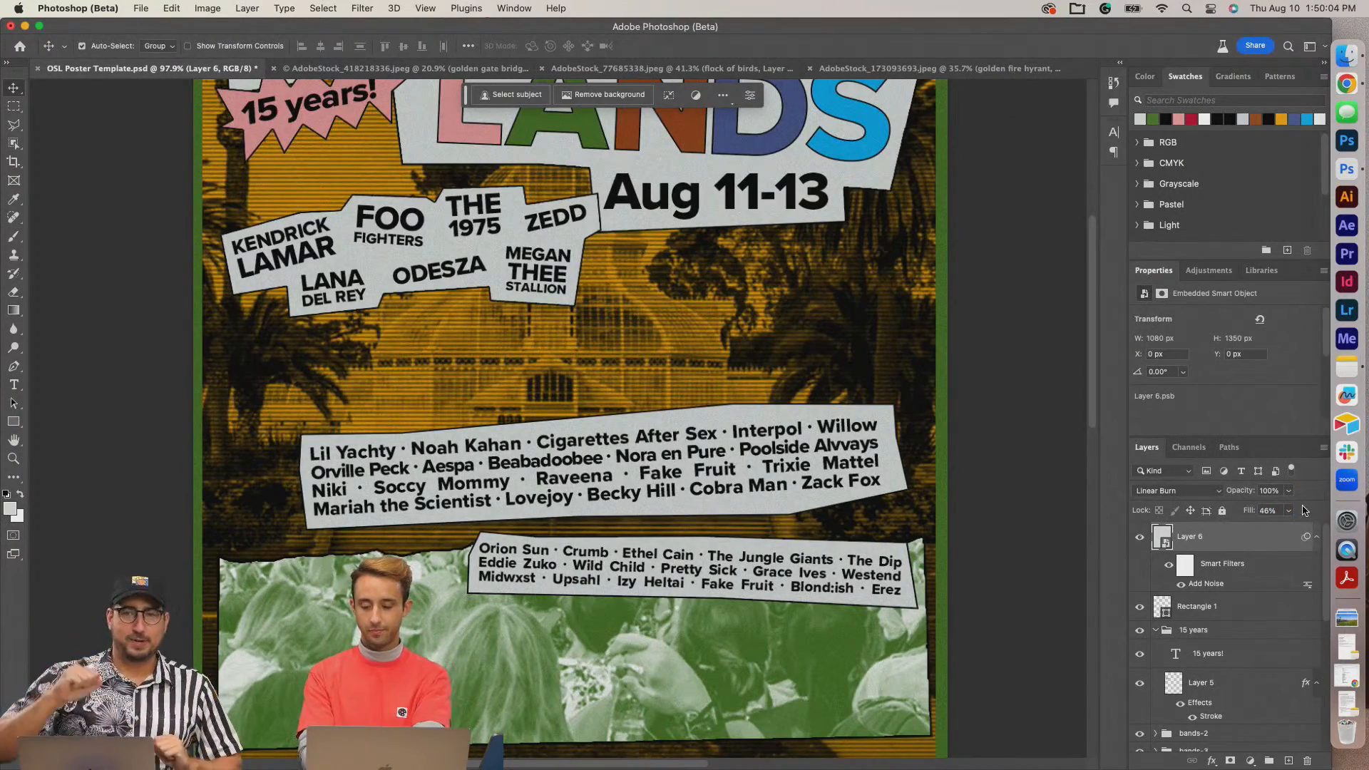
scroll(880, 438, down, 3)
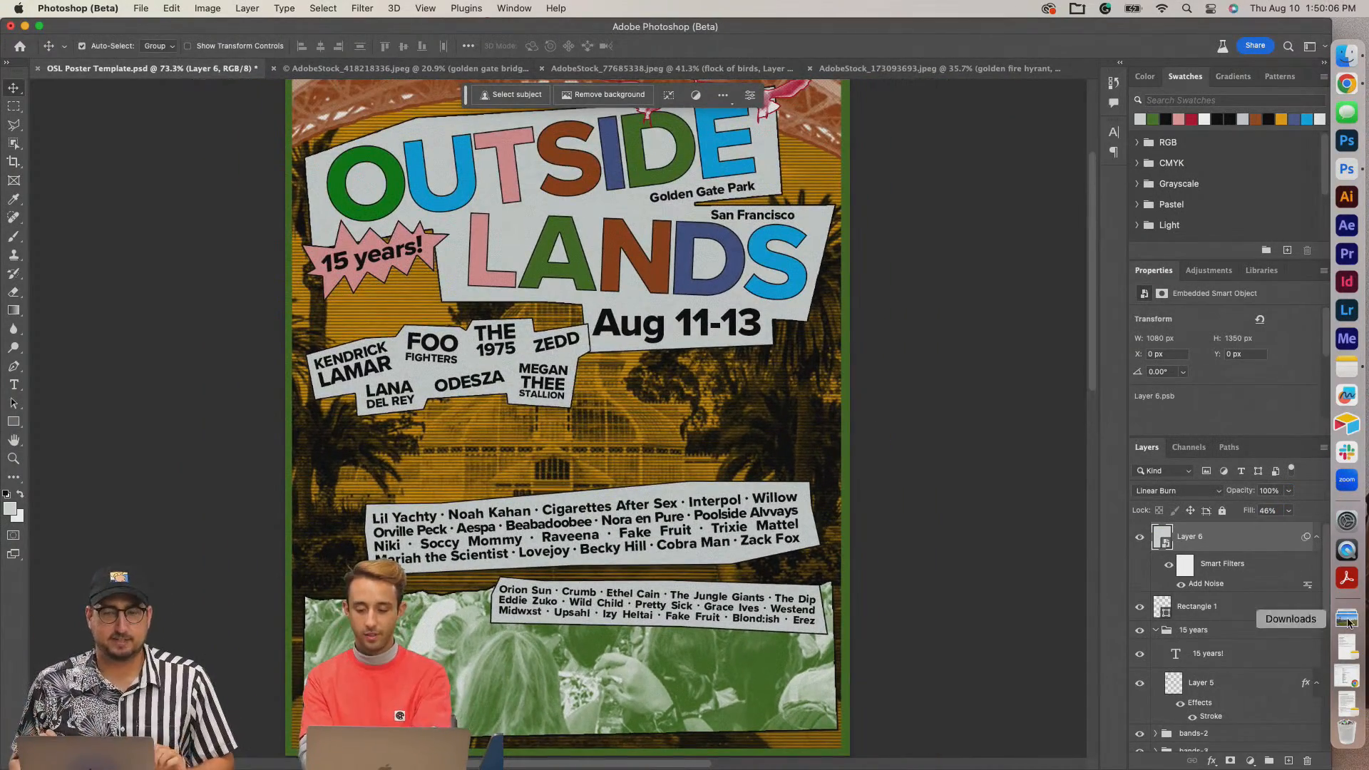
Add another empty layer above the noise layer and hide the noise layer.
click(1289, 760)
click(1140, 567)
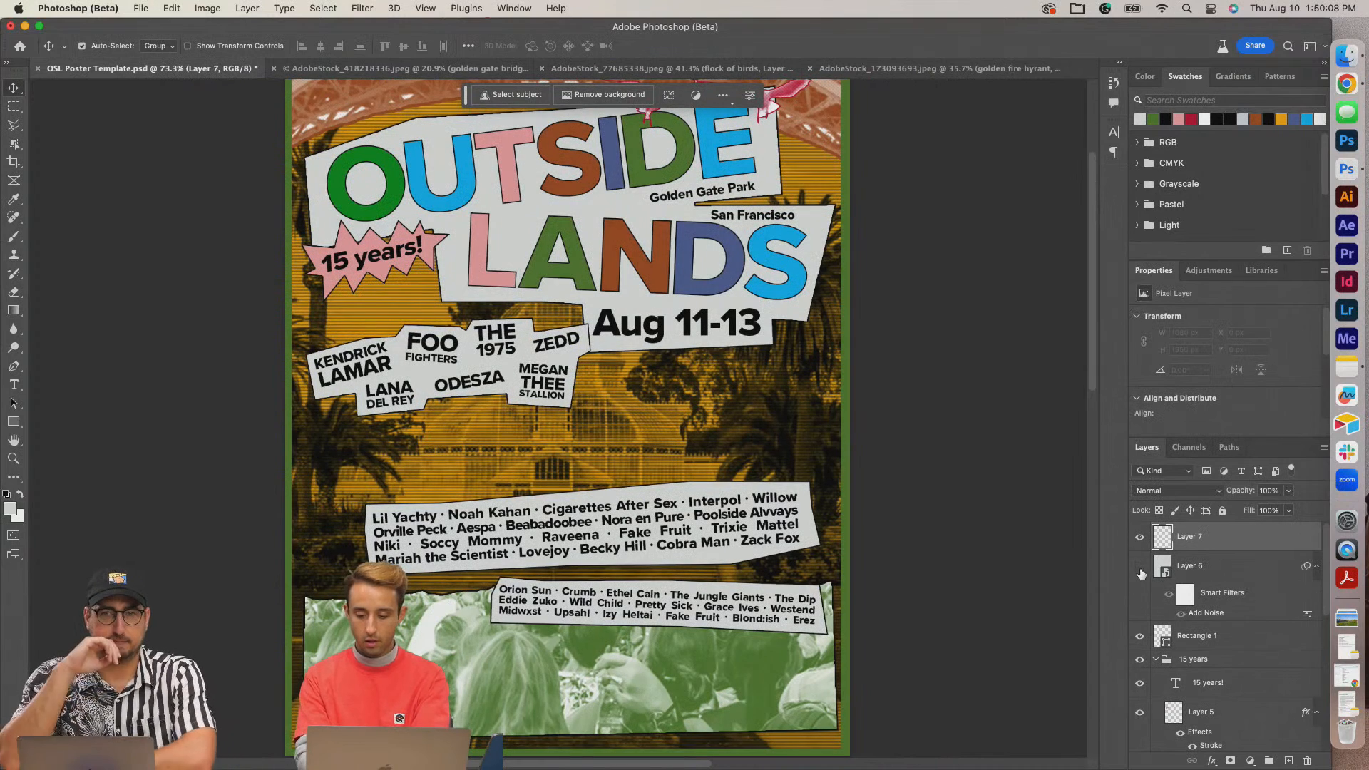
right_click(1231, 535)
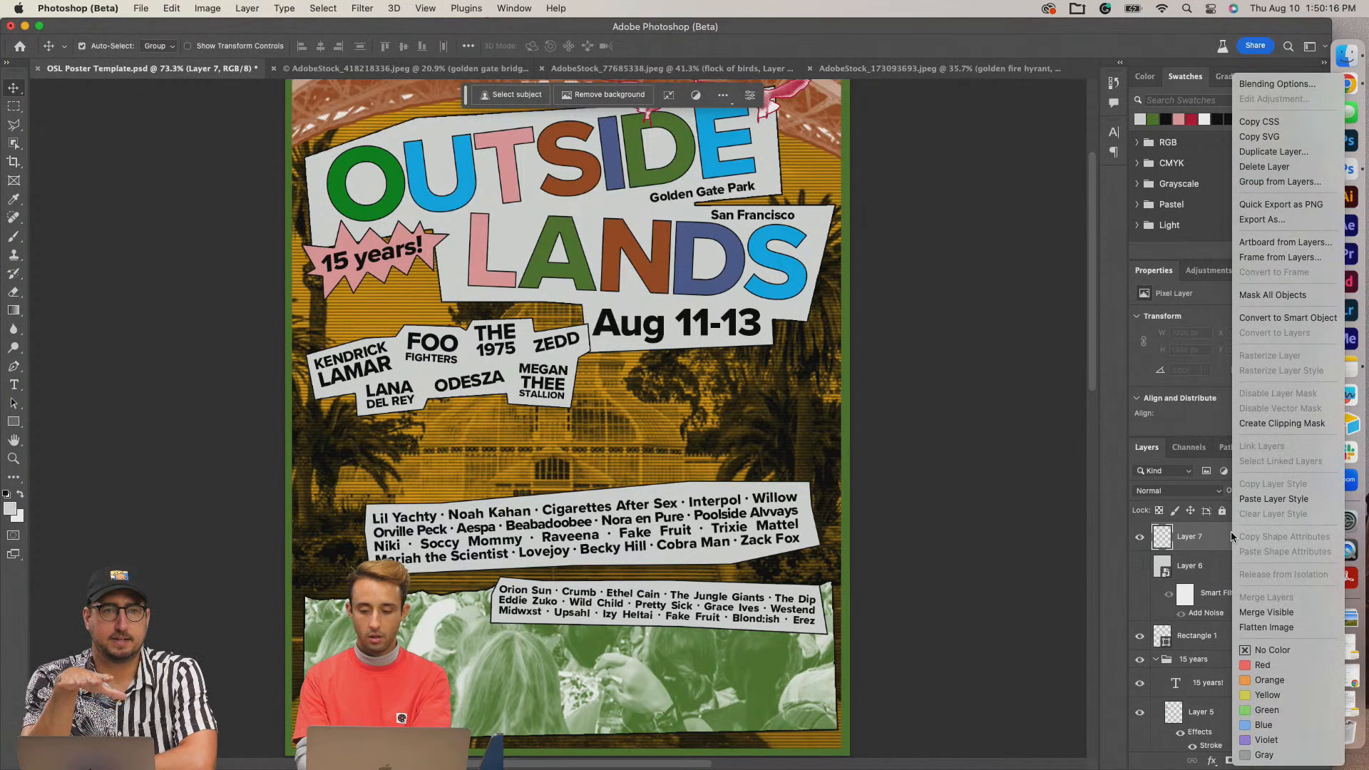
click(1224, 535)
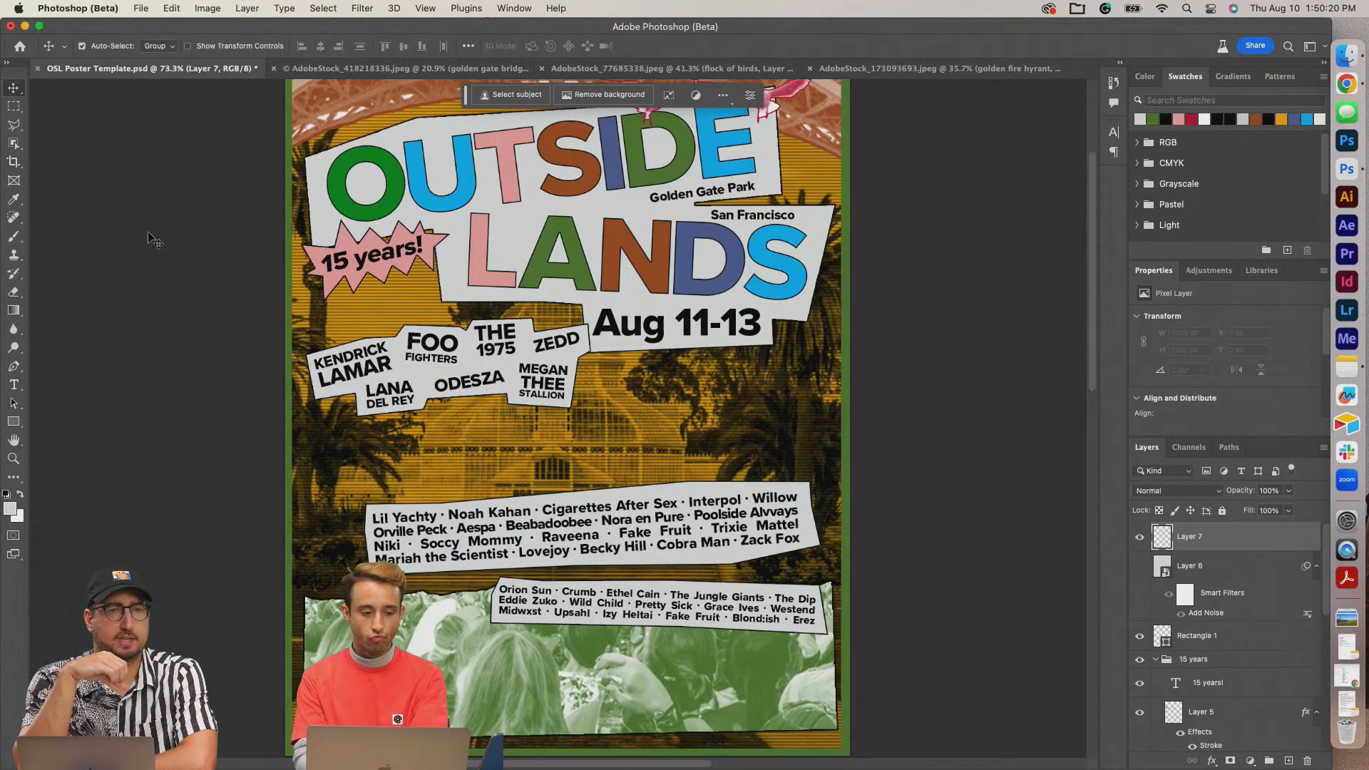
Choose the Paint Bucket tool and set the foreground colour to a neutral grey of C 0, M 0, Y 0, K 50.
key(g)
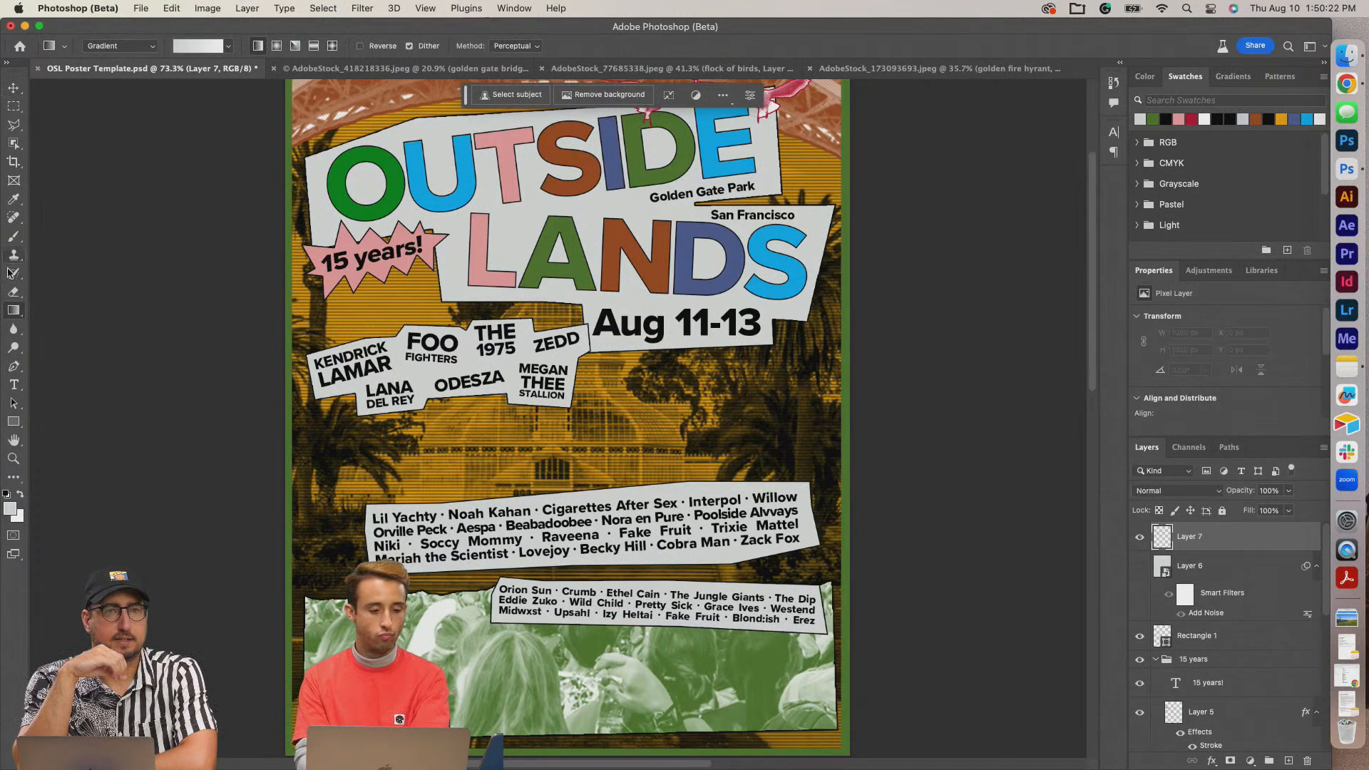
click(13, 312)
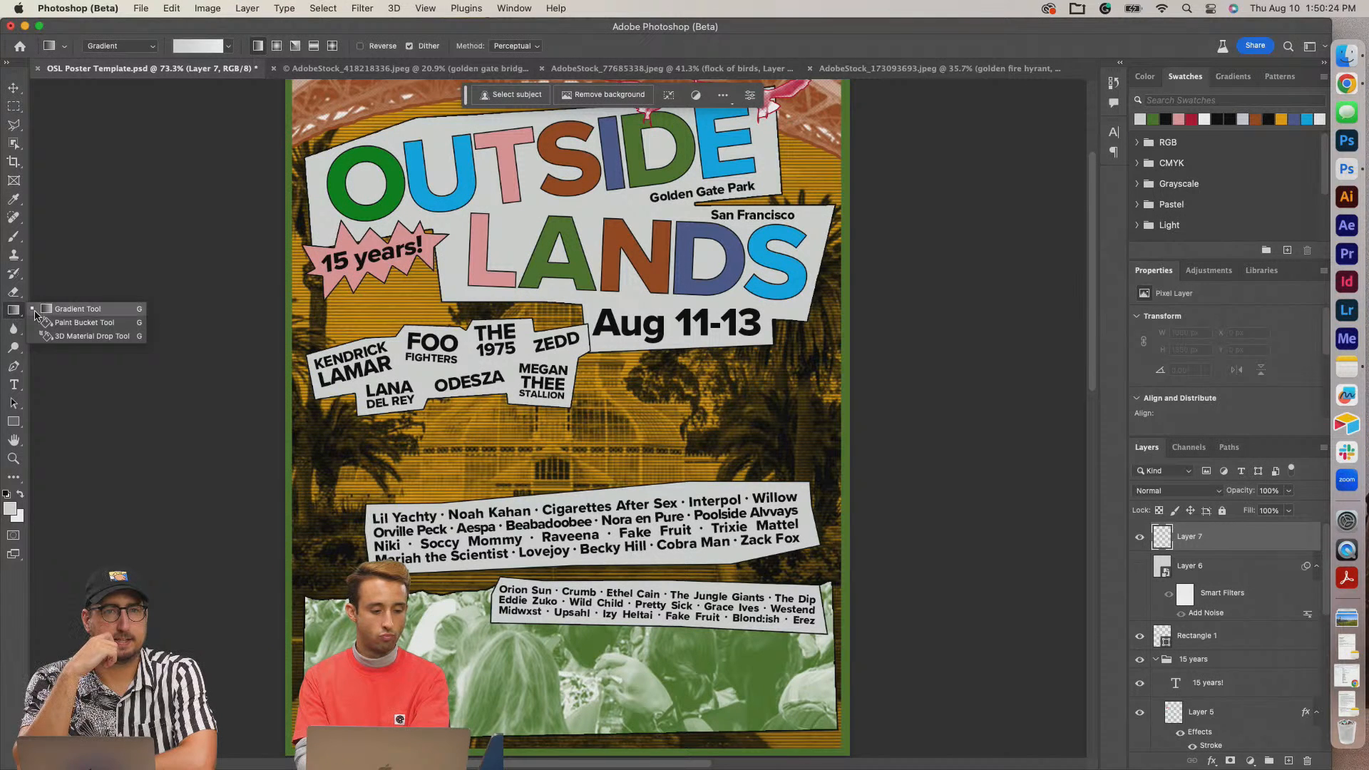
click(63, 323)
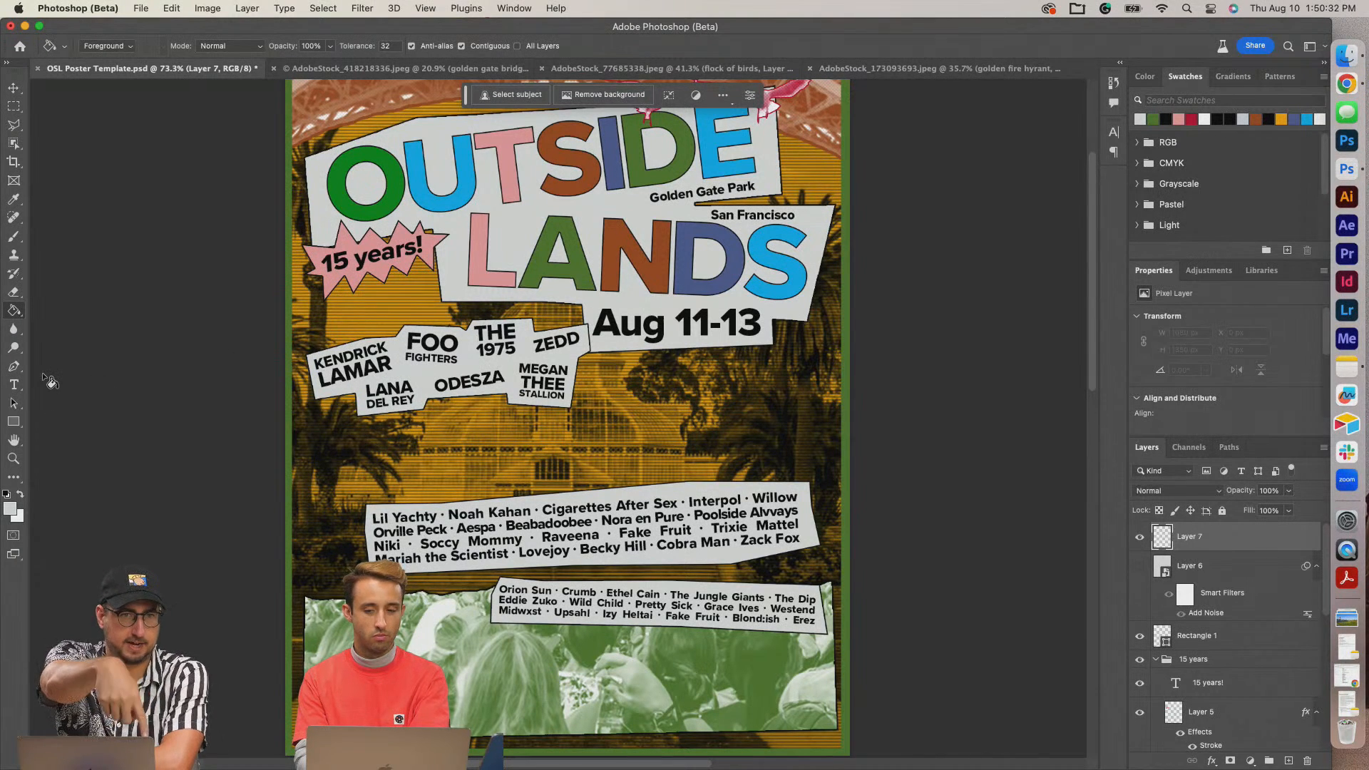
click(11, 508)
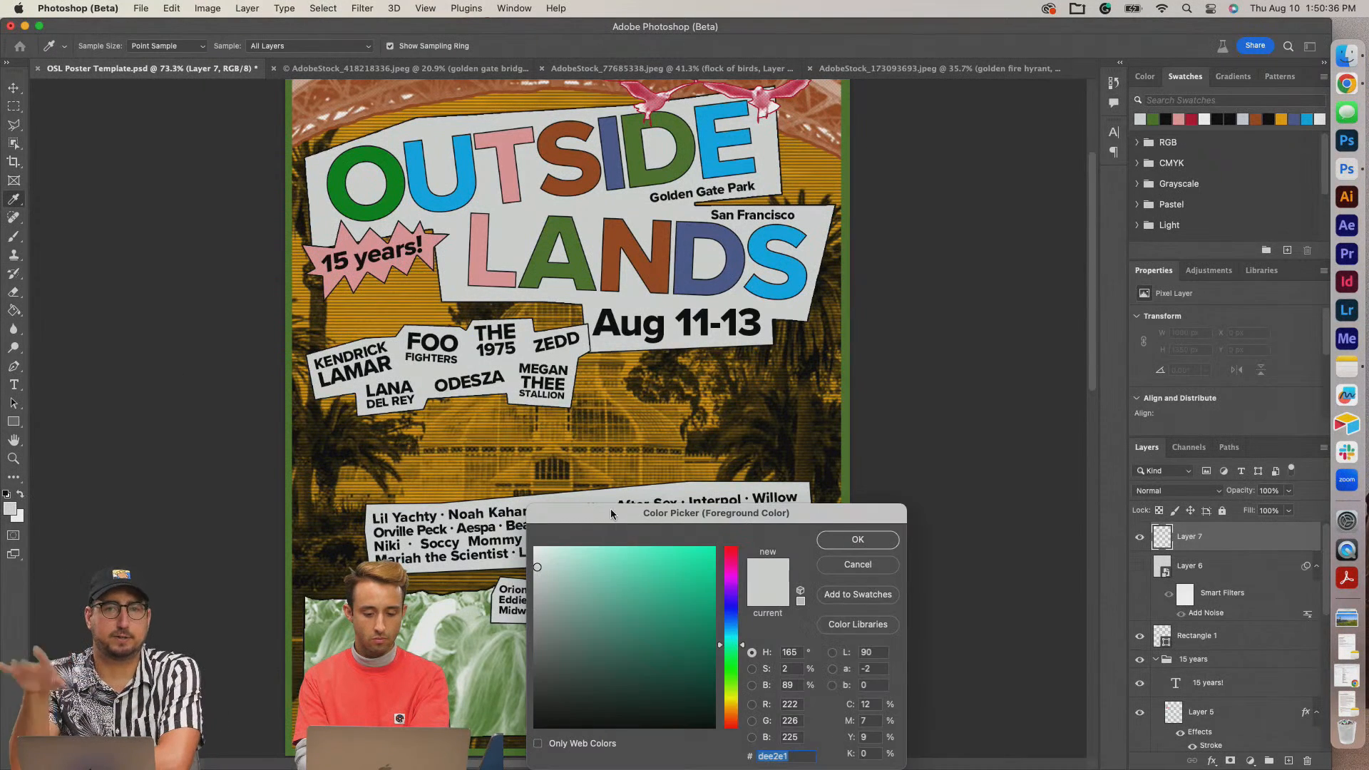
drag(611, 520, 573, 327)
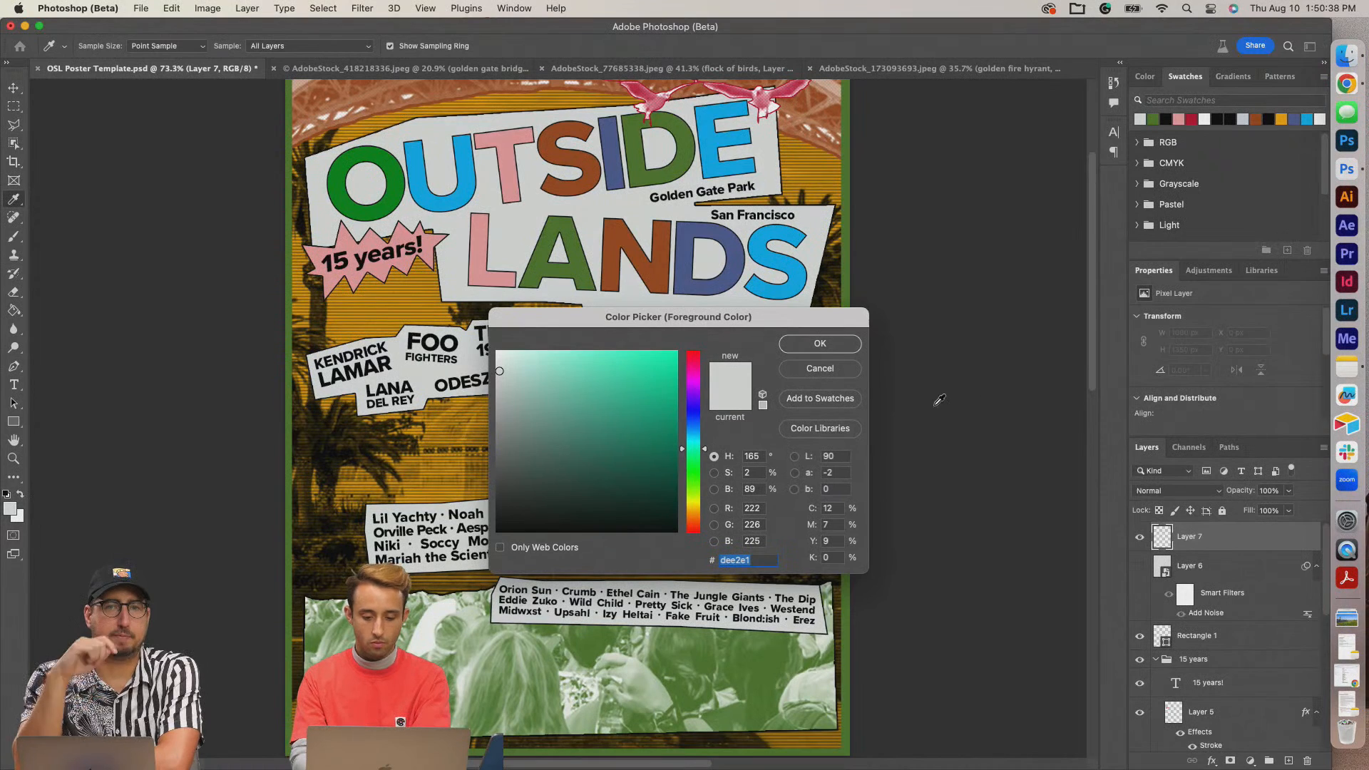
double_click(838, 509)
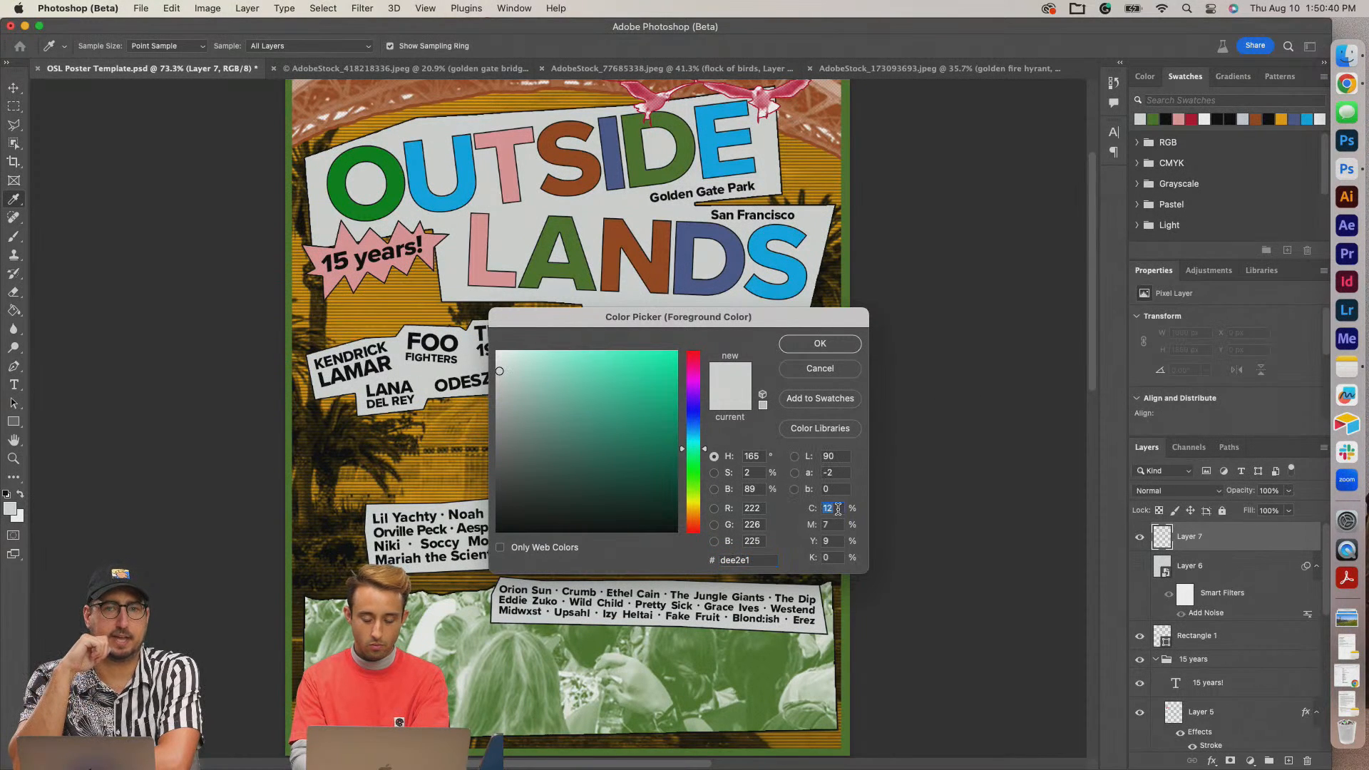
text(0)
key(Tab)
text(0)
key(Tab)
text(0)
key(Tab)
text(50)
key(Return)
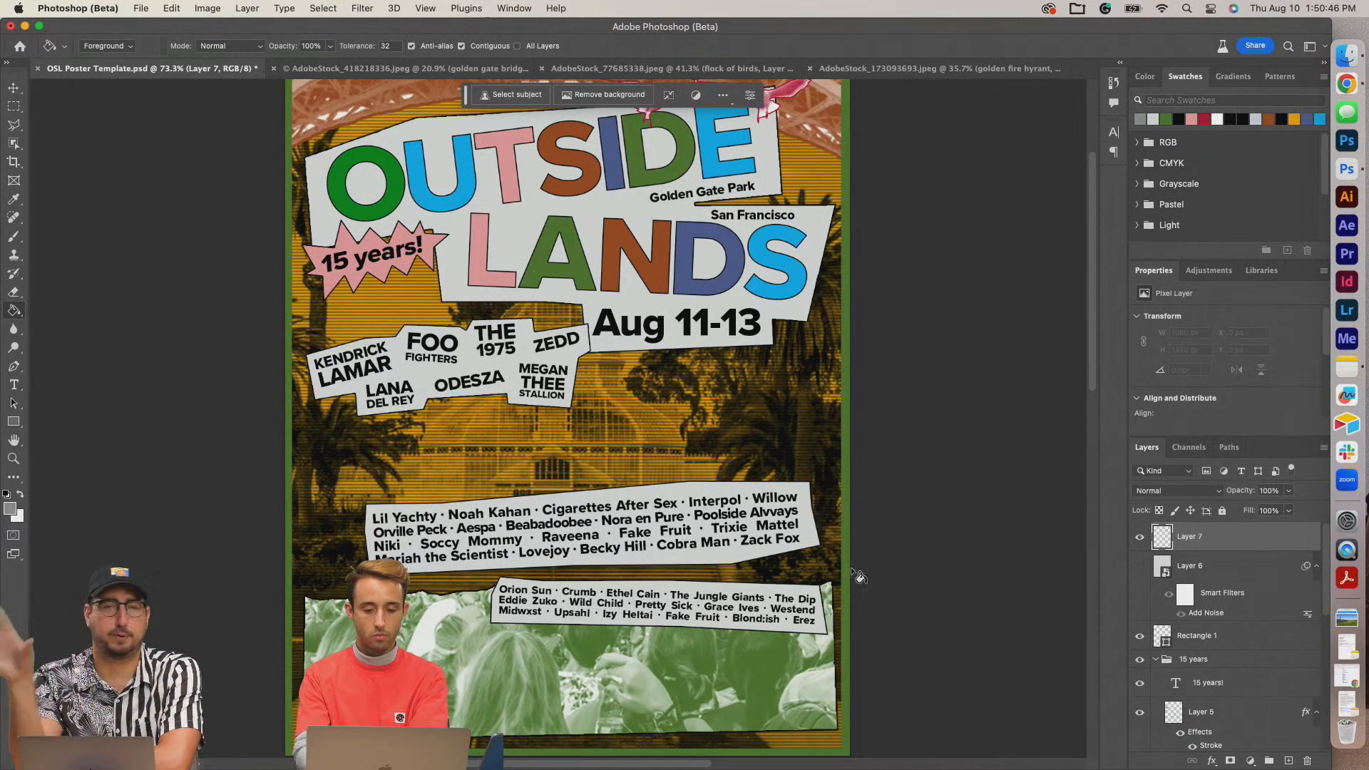
Fill the new top layer with the 50% grey foreground colour.
click(775, 387)
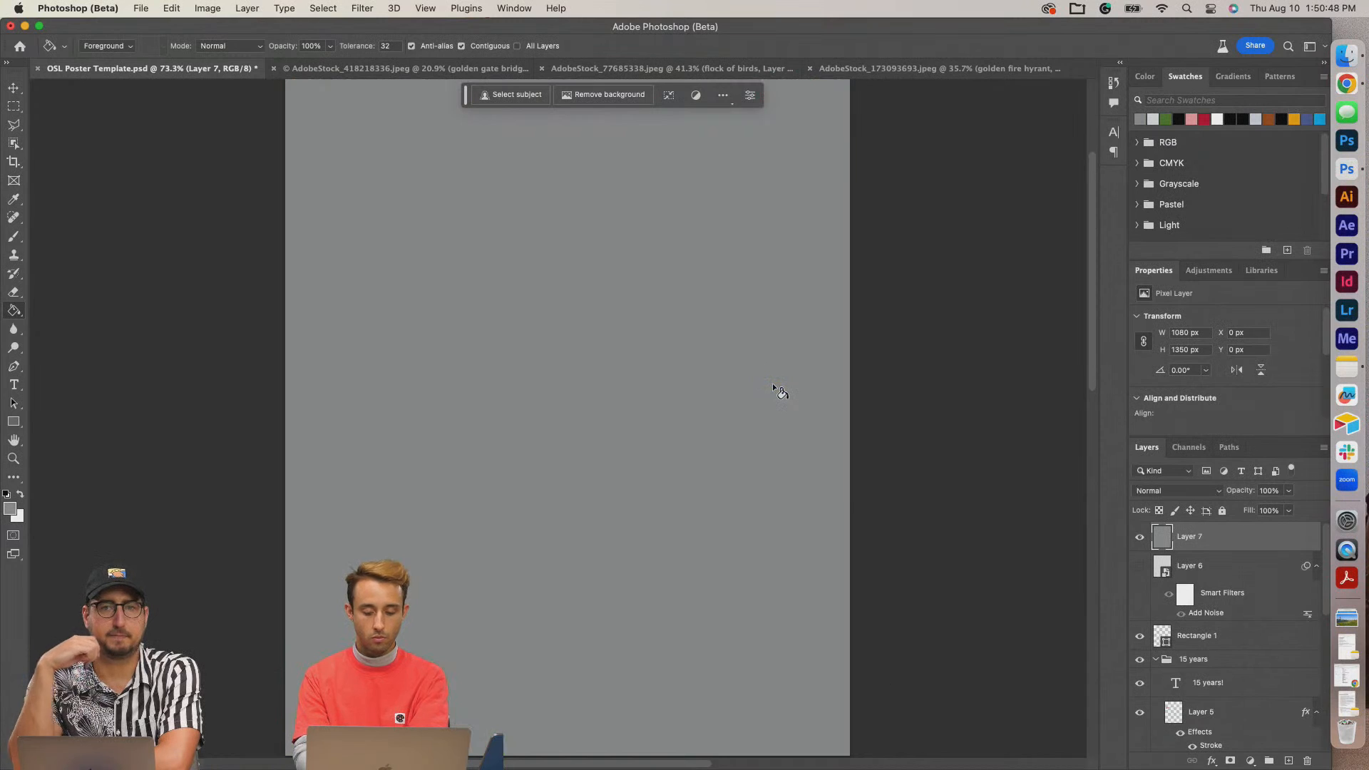
scroll(776, 388, down, 1)
scroll(774, 388, down, 1)
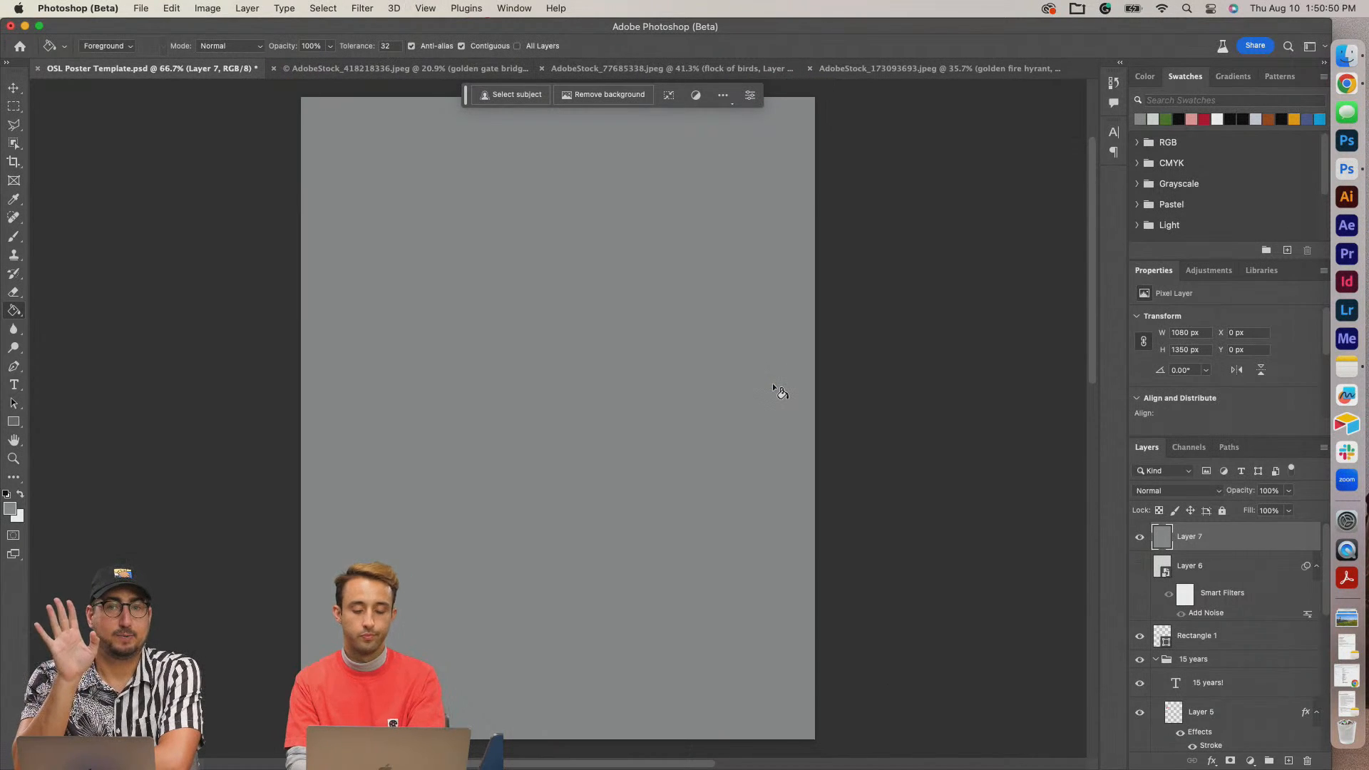
Set the grey layer's blend mode to Overlay and reapply the last-used Add Noise filter to it.
click(1215, 492)
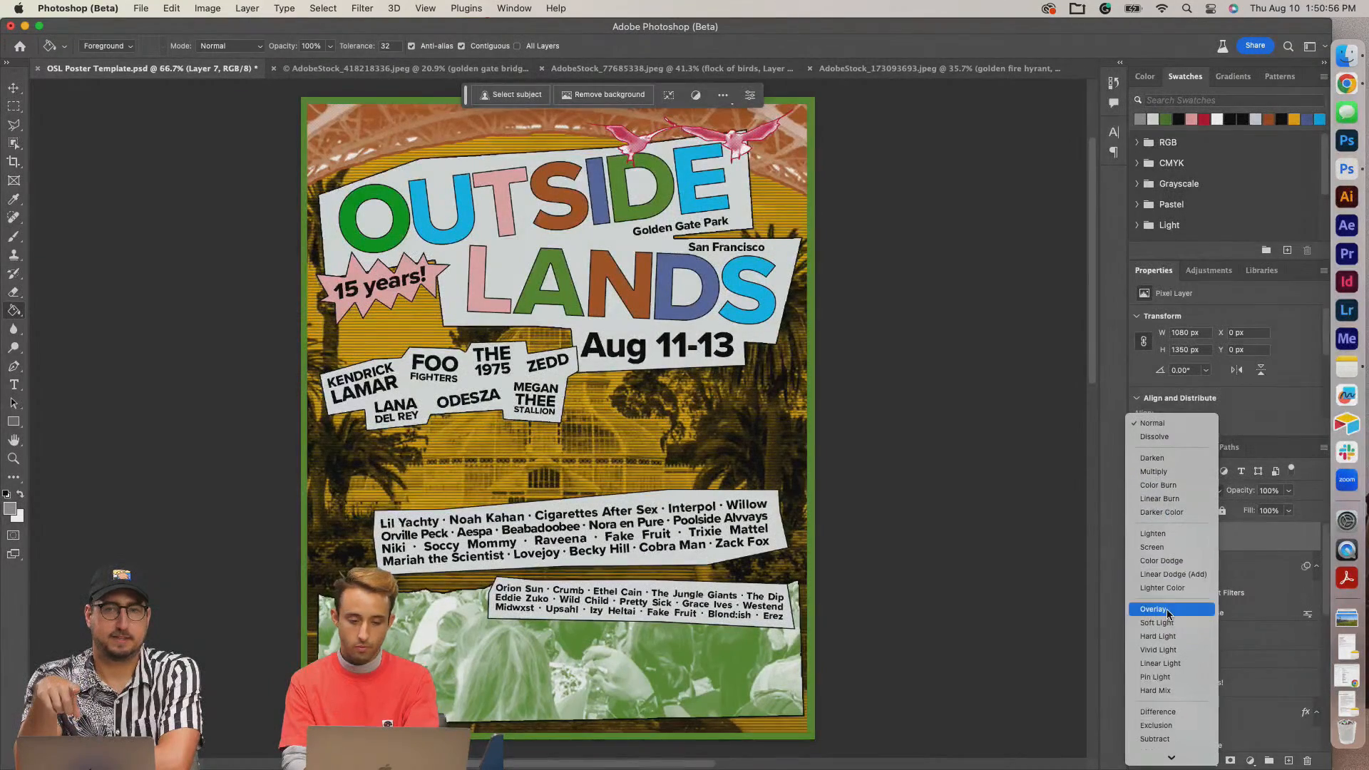
click(1168, 611)
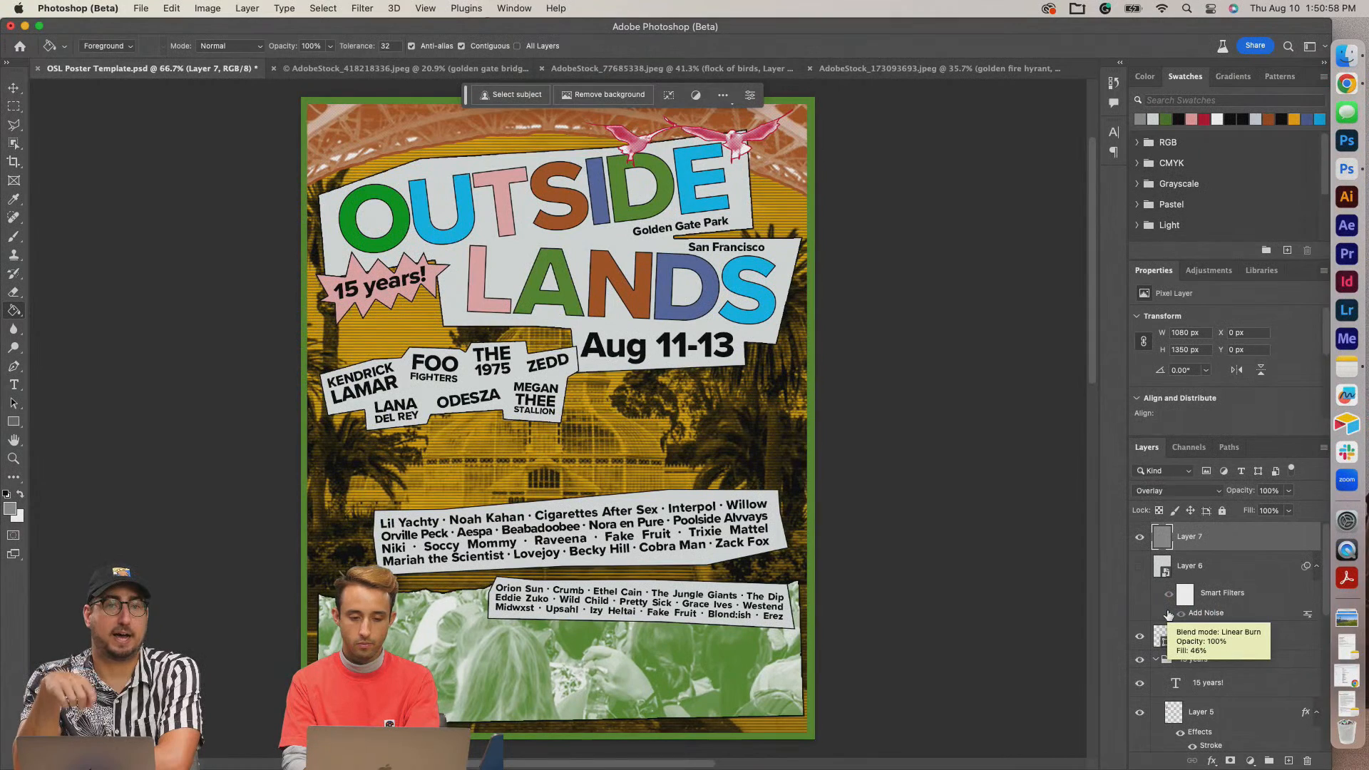
click(360, 8)
click(369, 28)
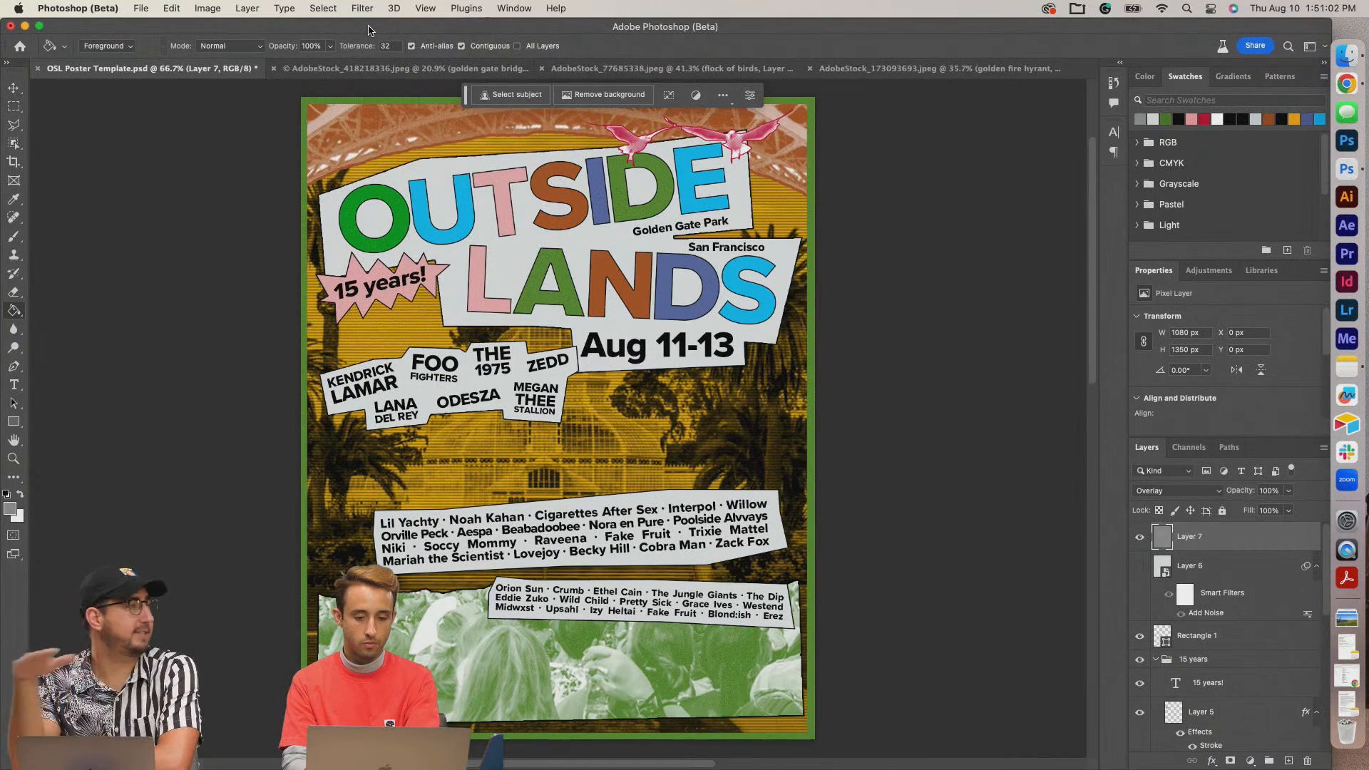
Examine the grain on the title letters up close with the overlay noise layer hidden and shown, and against the whole poster.
key(super+plus)
scroll(536, 242, up, 5)
scroll(536, 242, up, 5)
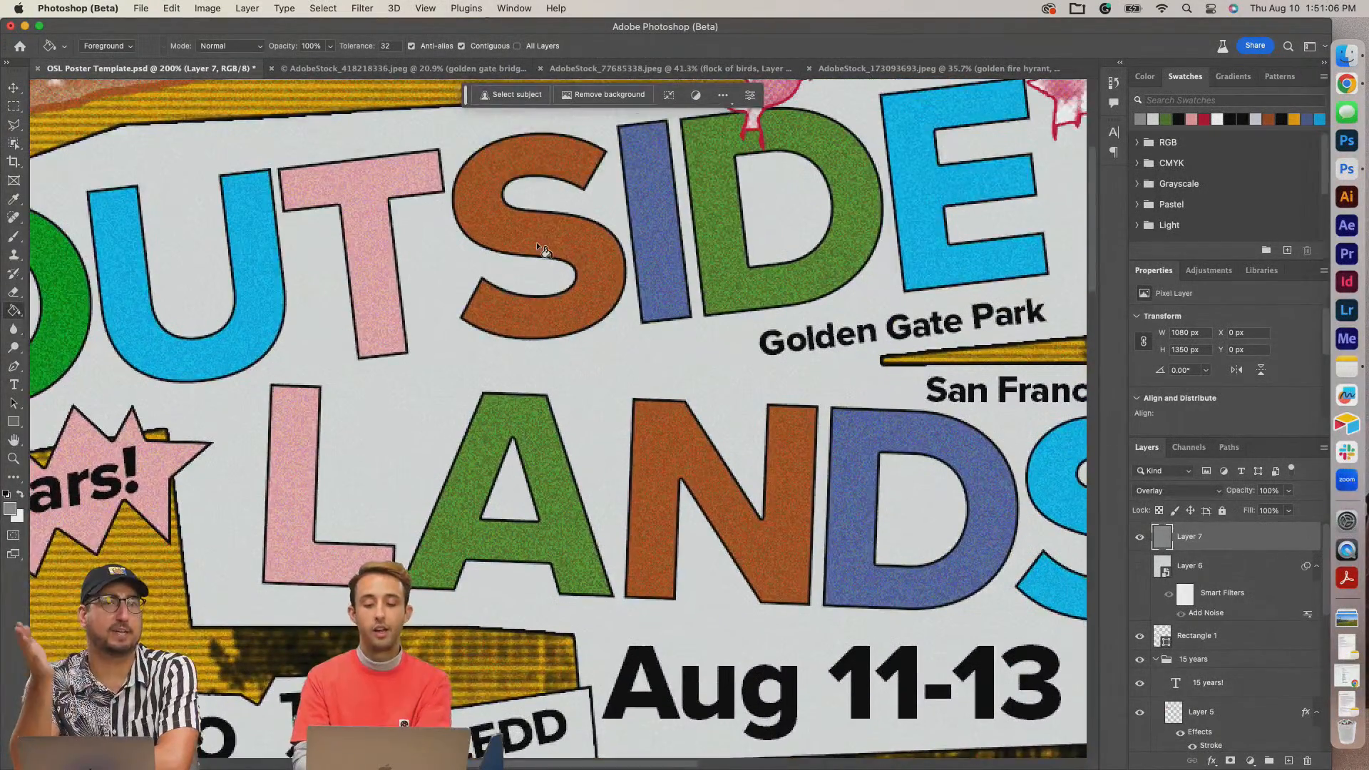
click(1141, 537)
click(1141, 537)
click(1141, 539)
click(1141, 539)
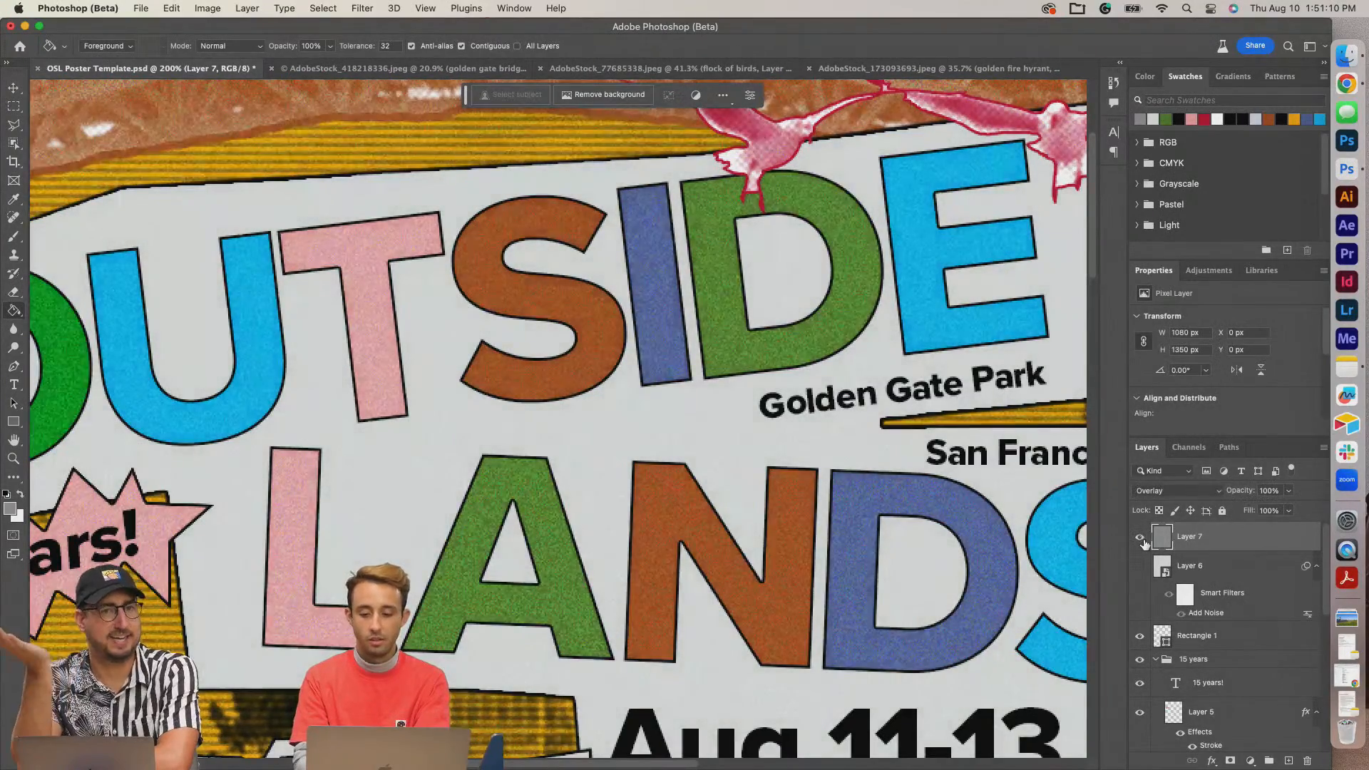
scroll(845, 373, down, 5)
scroll(844, 374, down, 4)
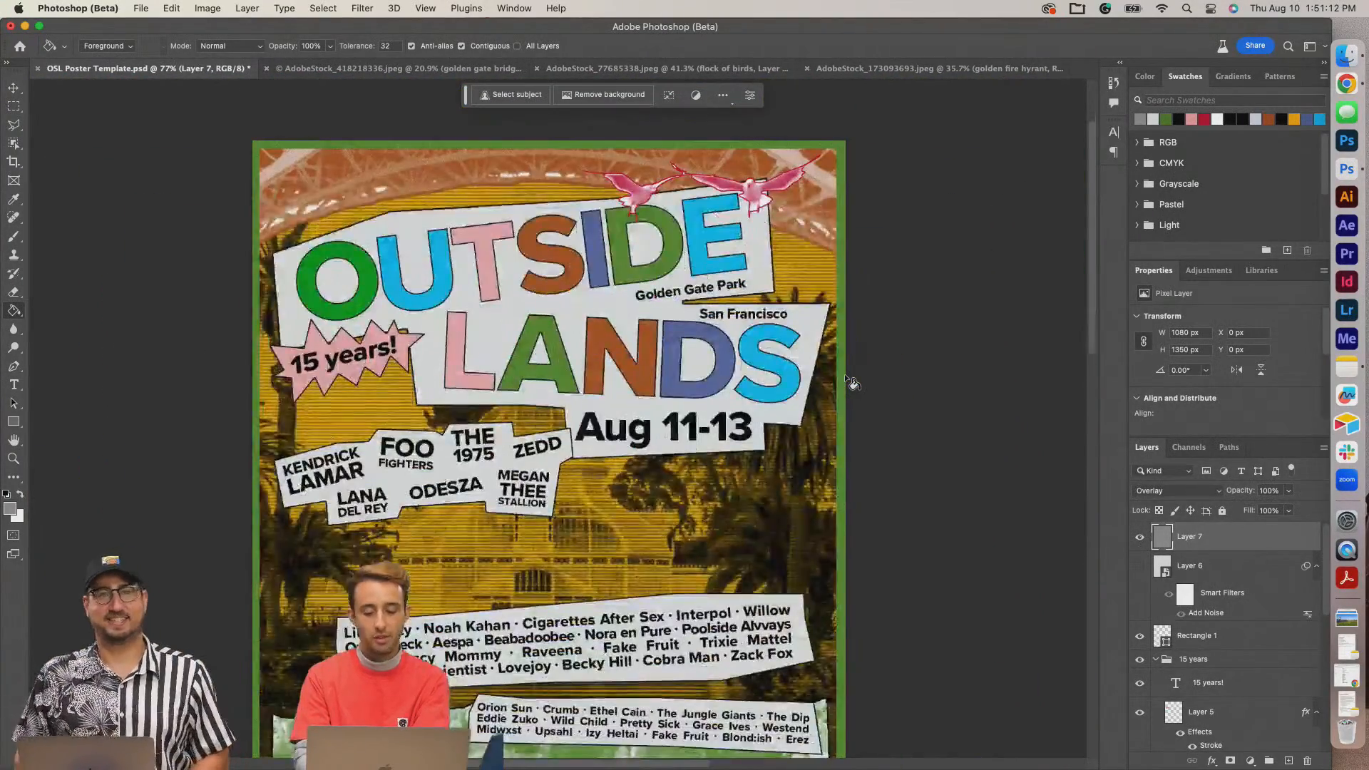
scroll(844, 375, down, 2)
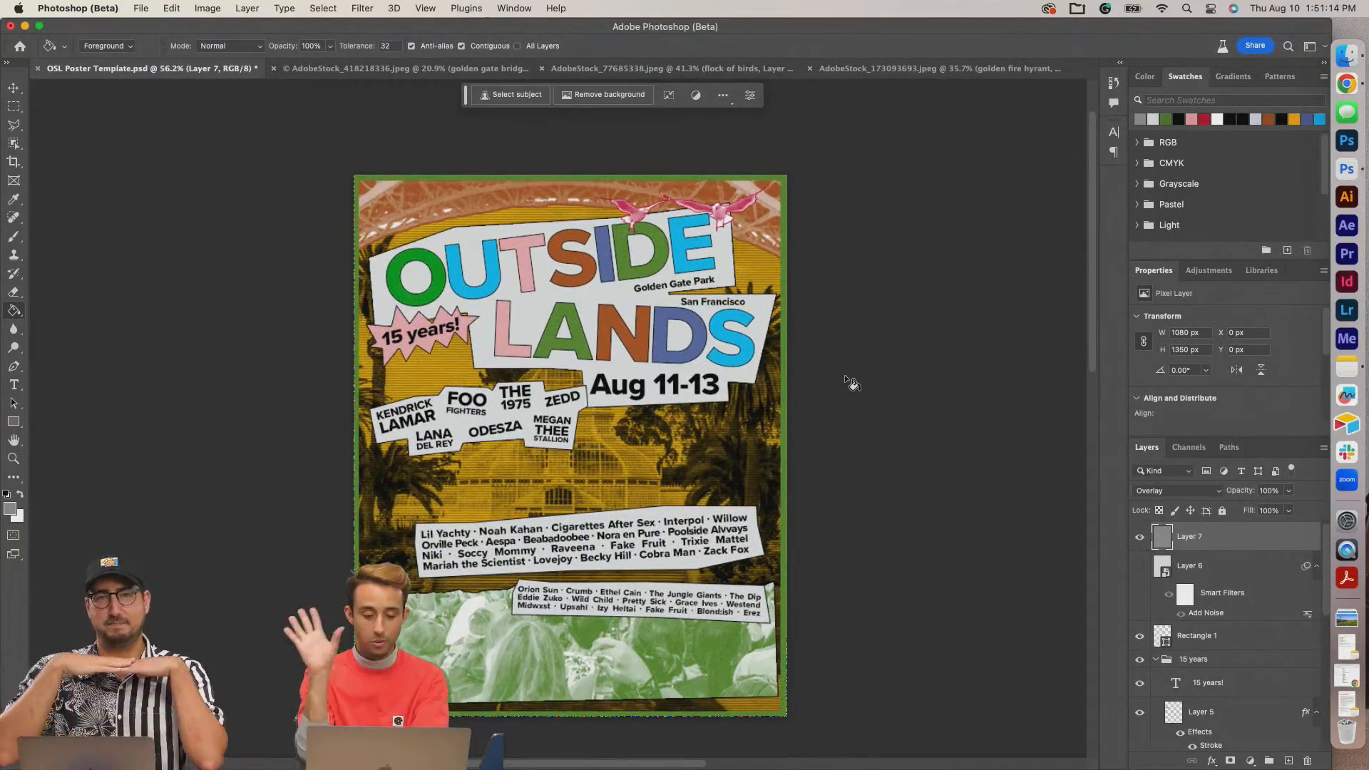
Fully lock the overlay noise layer and compare the poster with that layer hidden and shown.
scroll(549, 403, up, 3)
key(v)
click(1222, 511)
click(1139, 538)
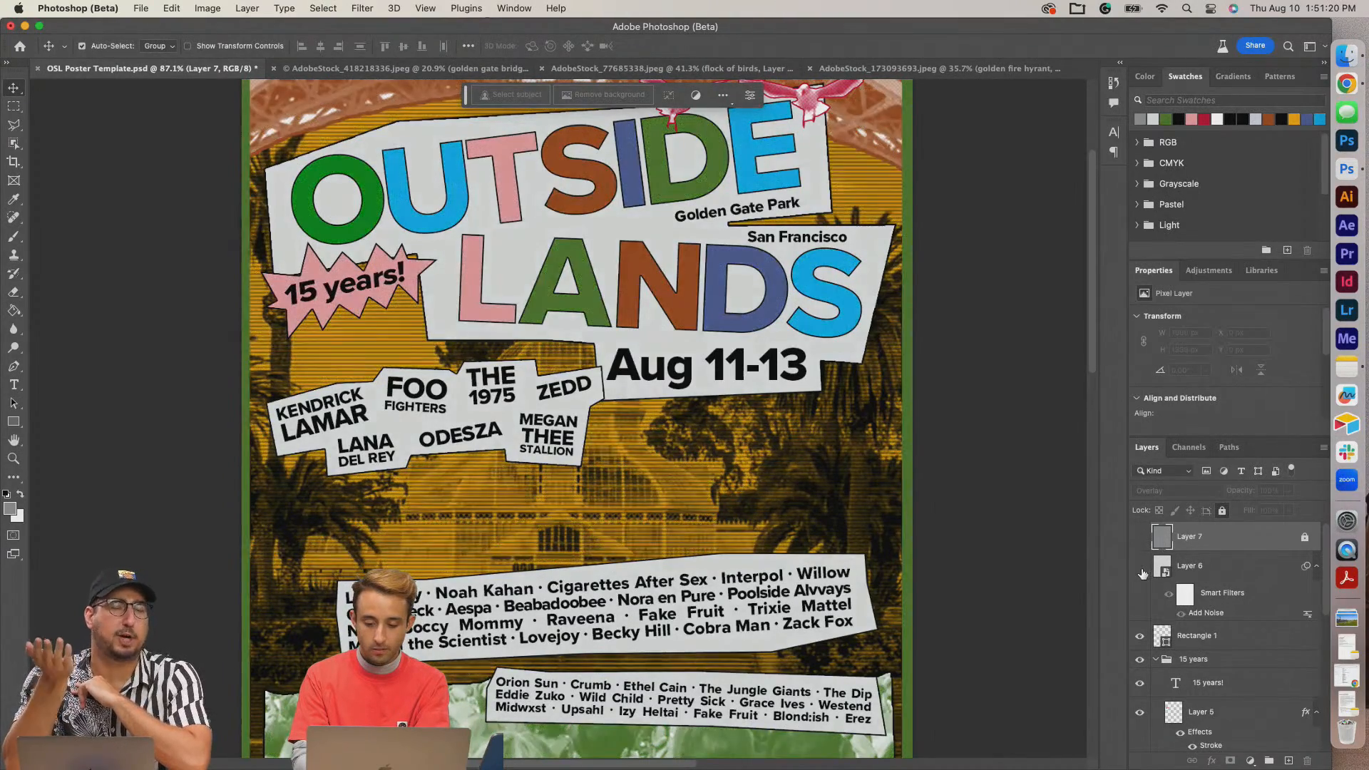
click(1141, 568)
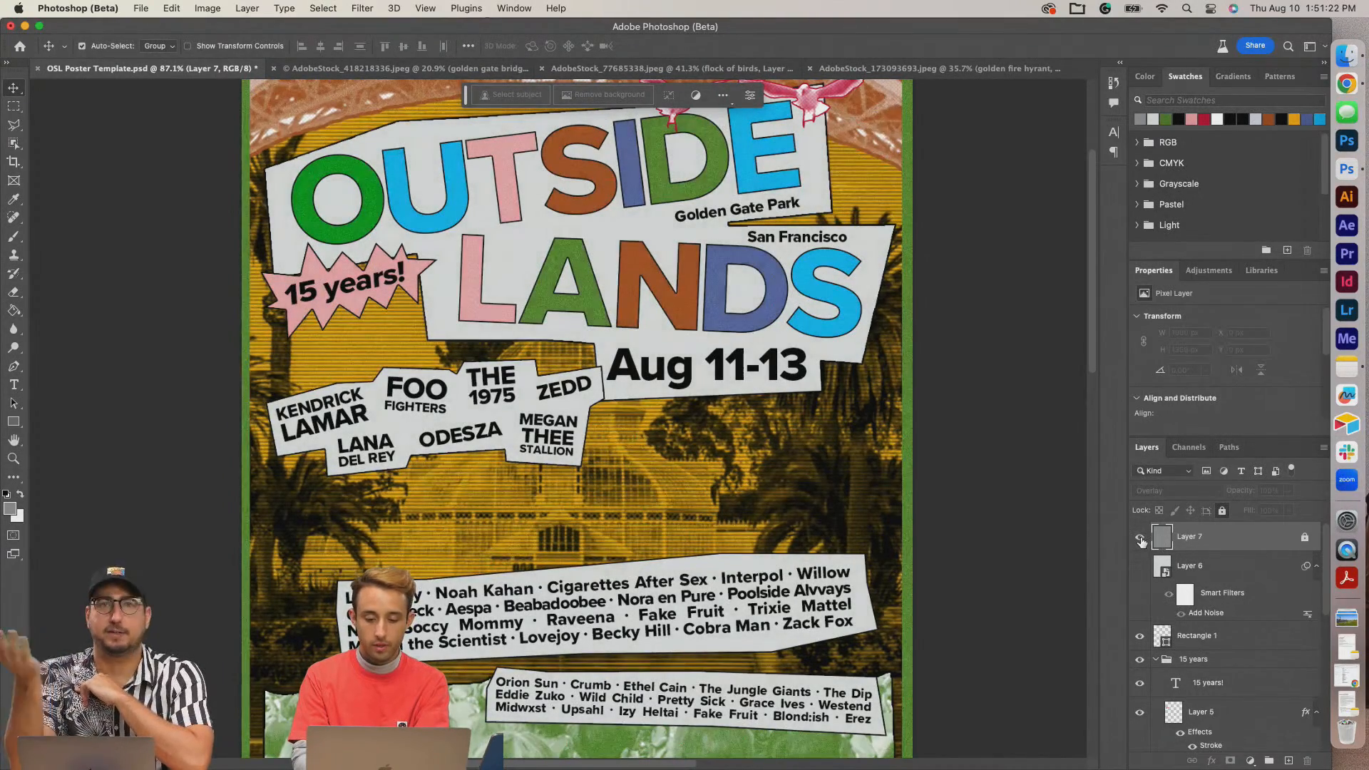
Scale up the headliner lineup cut-out, rotate it slightly clockwise and place it just below the title.
click(530, 408)
drag(530, 408, 675, 474)
key(super+t)
drag(573, 475, 624, 473)
drag(747, 389, 752, 411)
drag(728, 490, 634, 437)
key(Return)
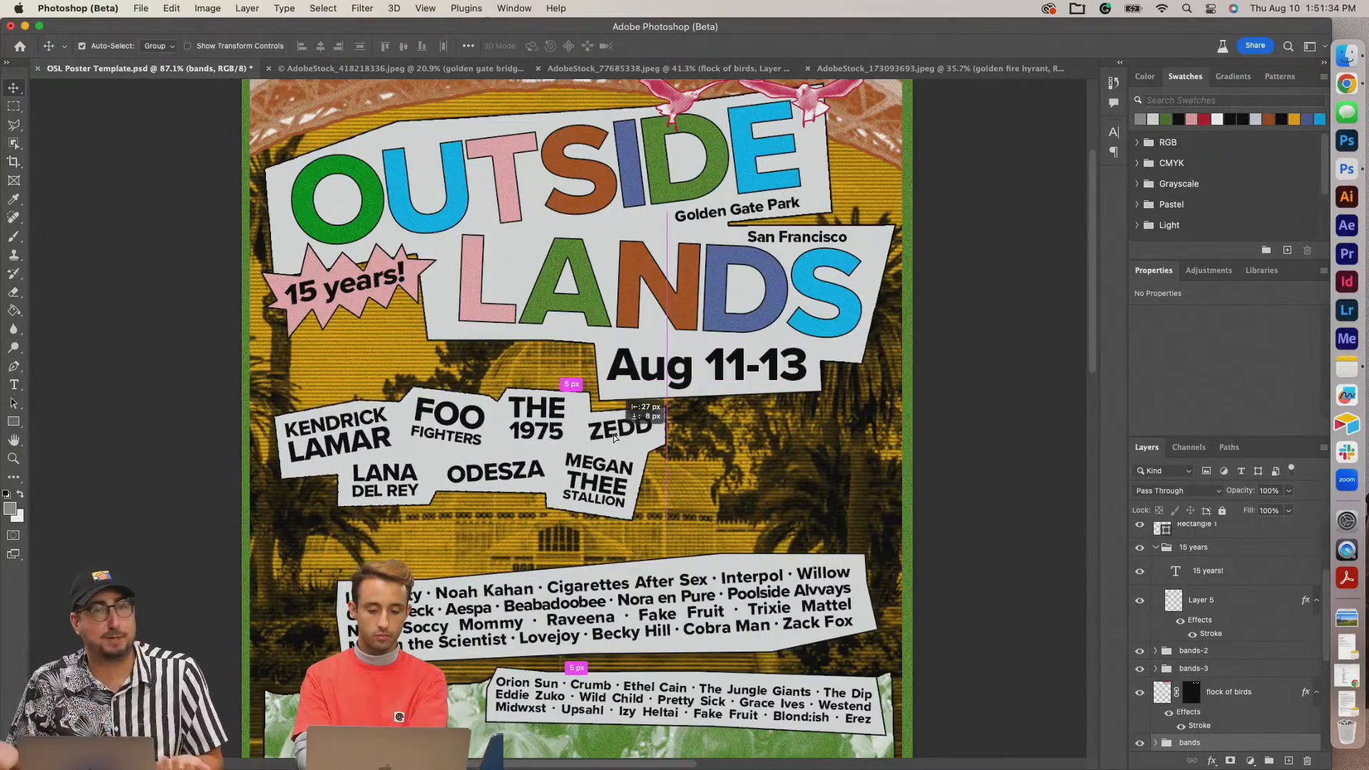
scroll(620, 436, down, 2)
scroll(621, 437, down, 1)
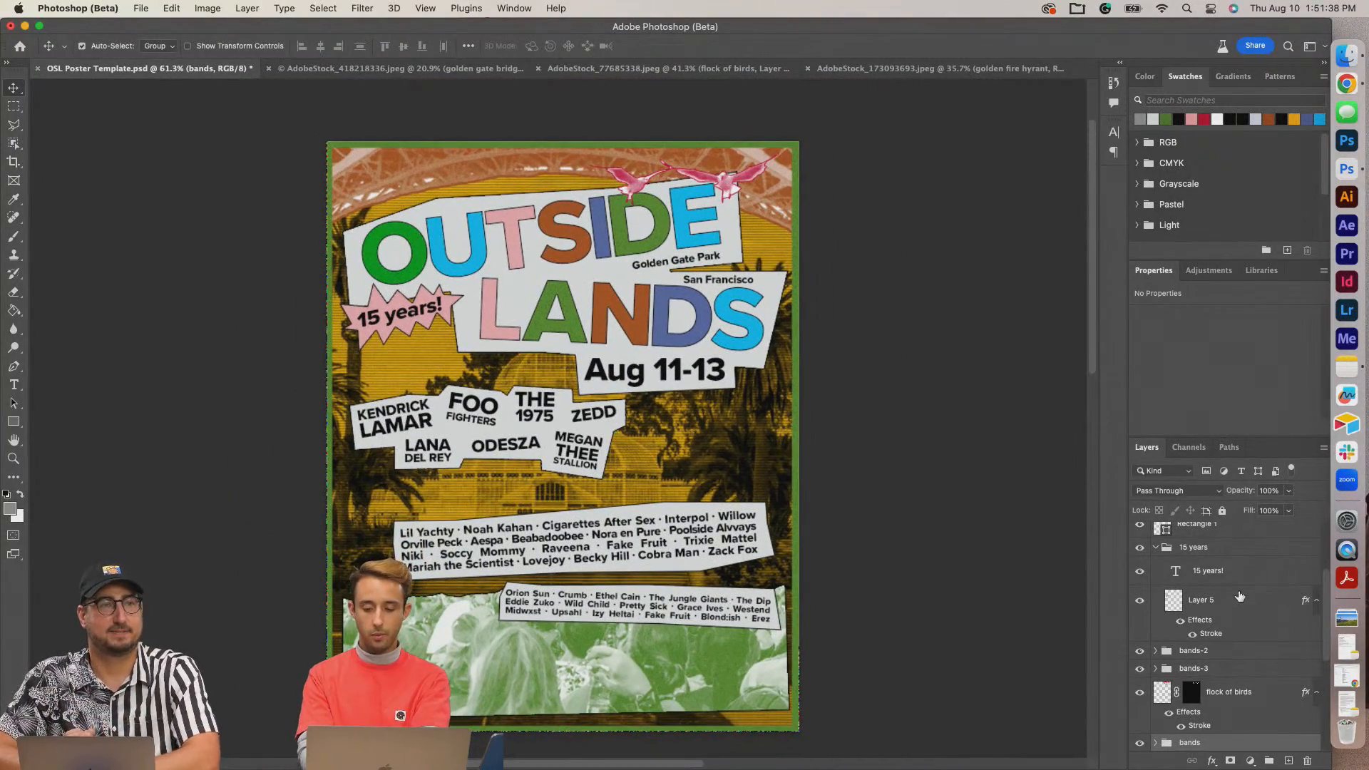
Set the green border rectangle's stroke width to 40 px and deselect it.
scroll(1240, 595, up, 3)
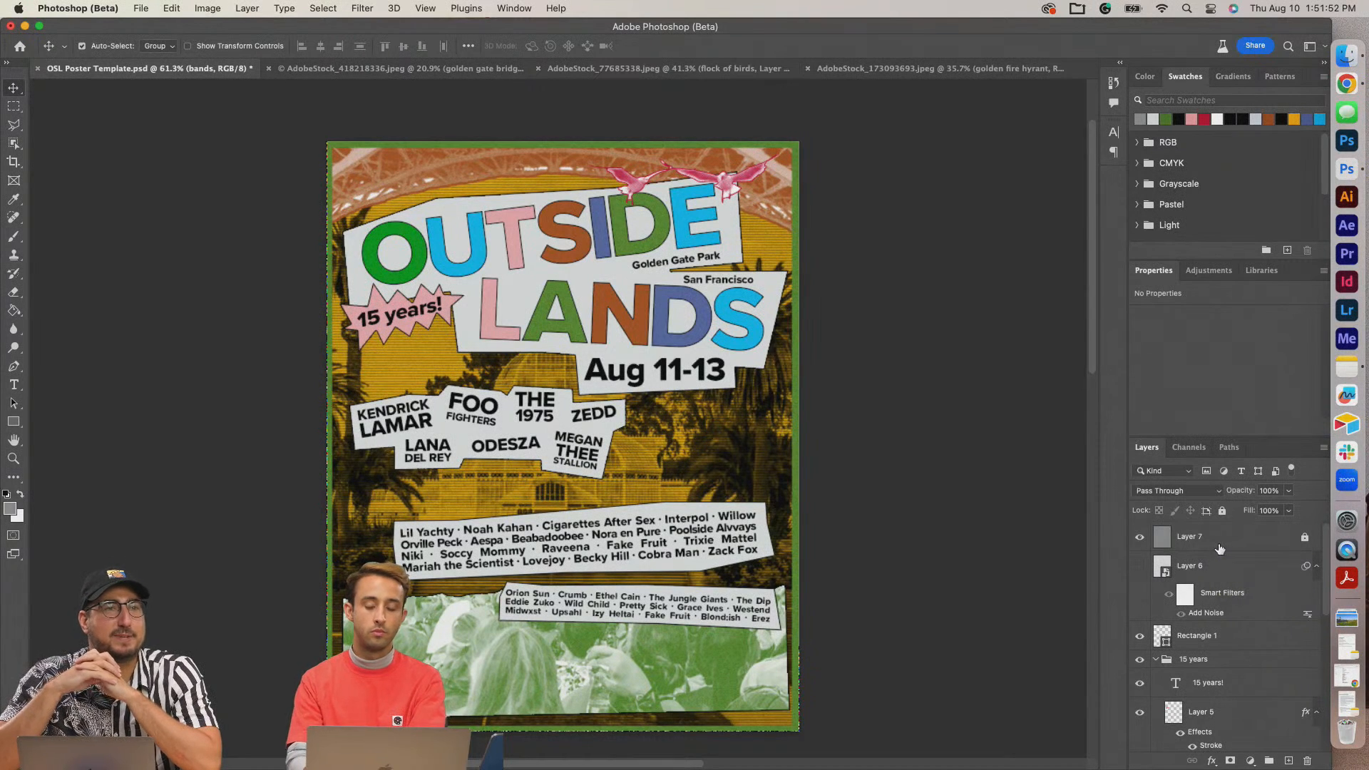
scroll(1253, 589, down, 2)
click(1228, 586)
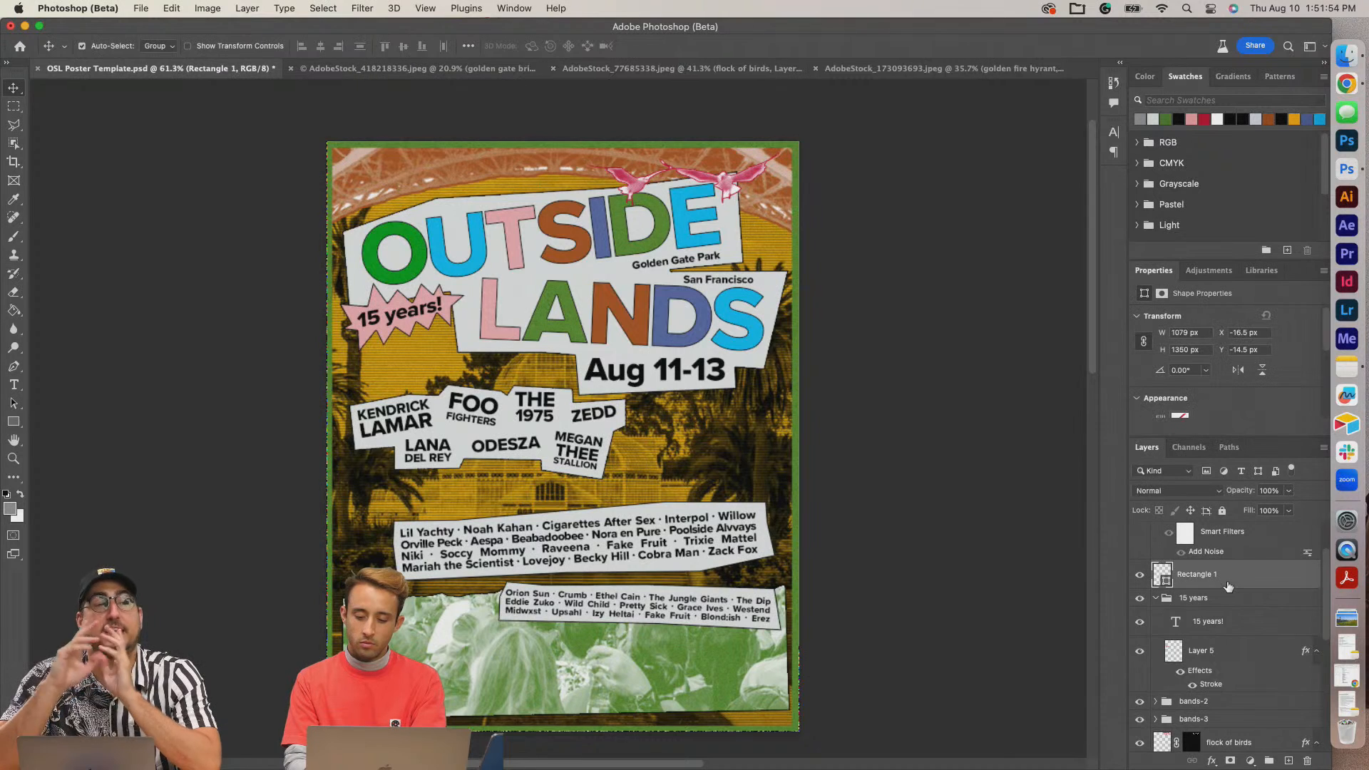
scroll(1228, 587, up, 2)
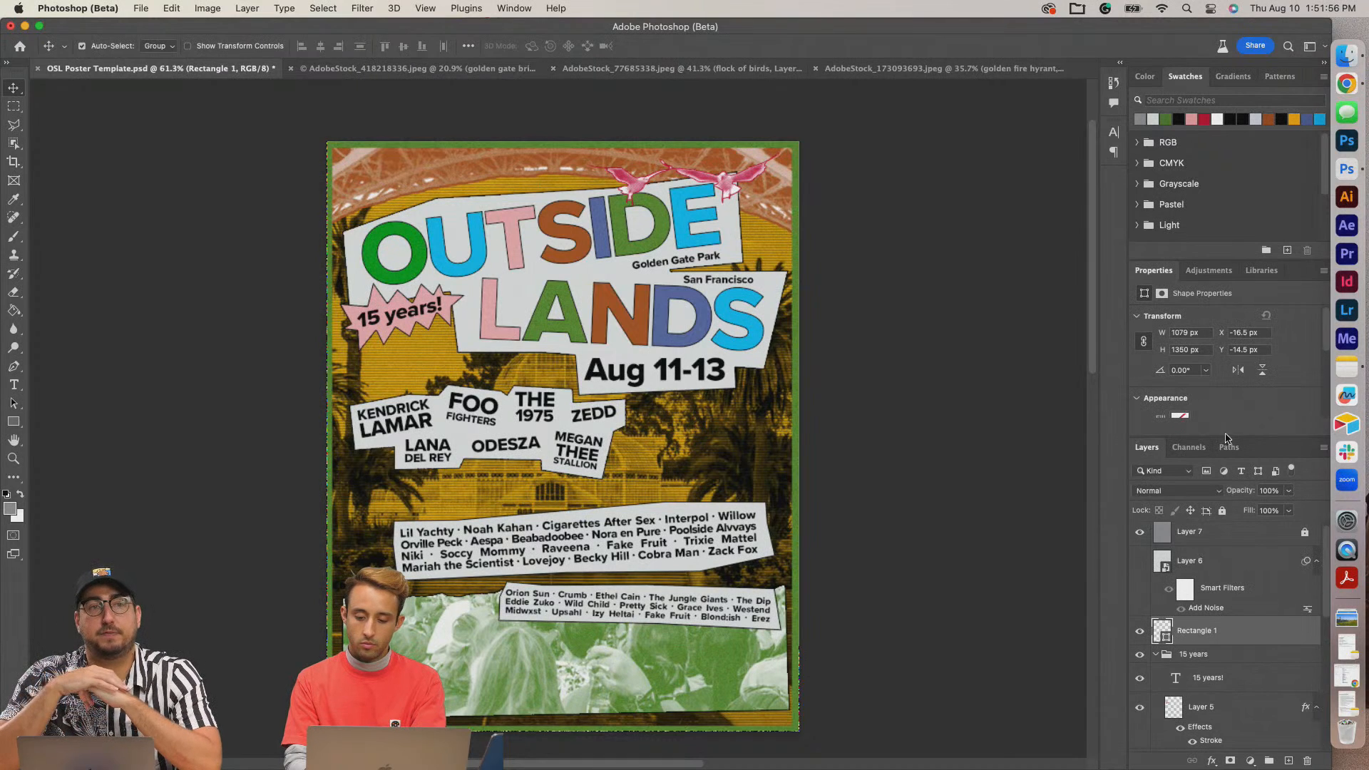
scroll(1235, 381, down, 3)
click(1198, 371)
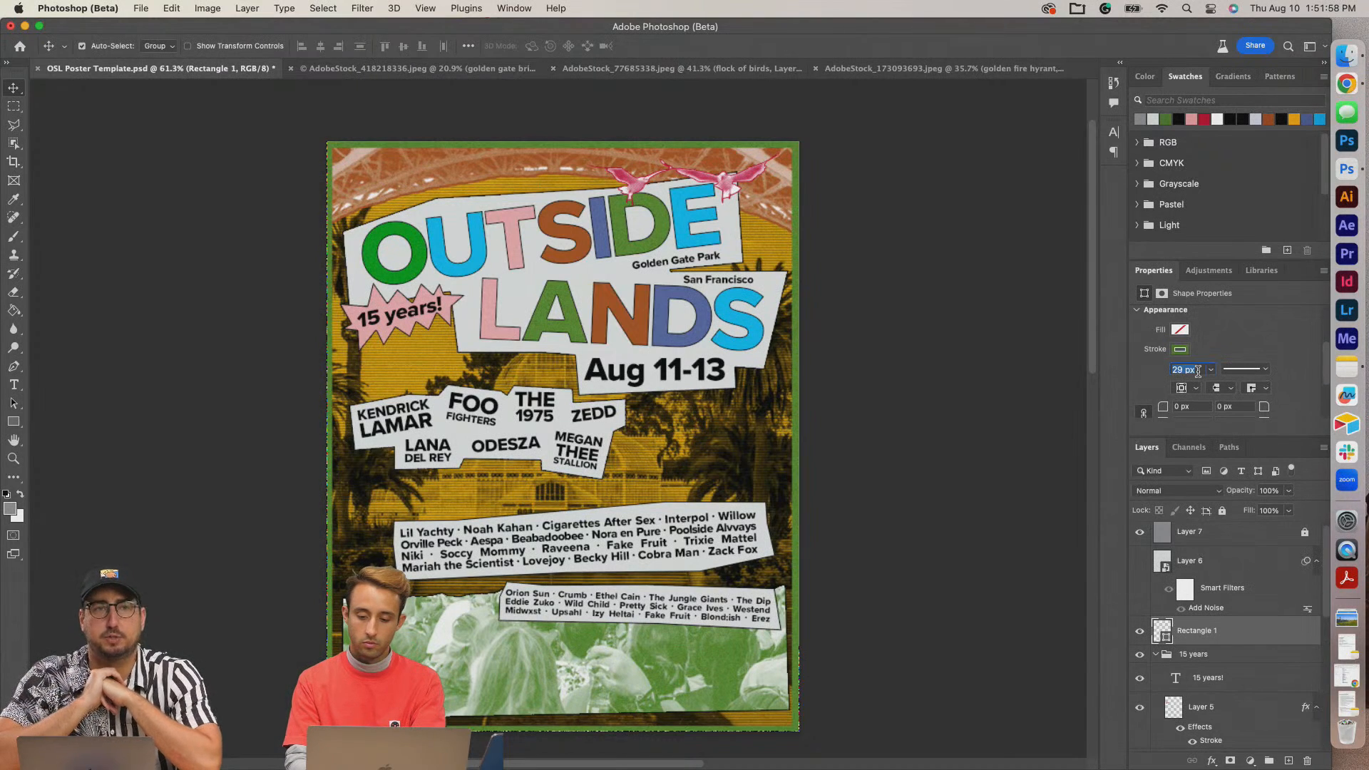
key(Return)
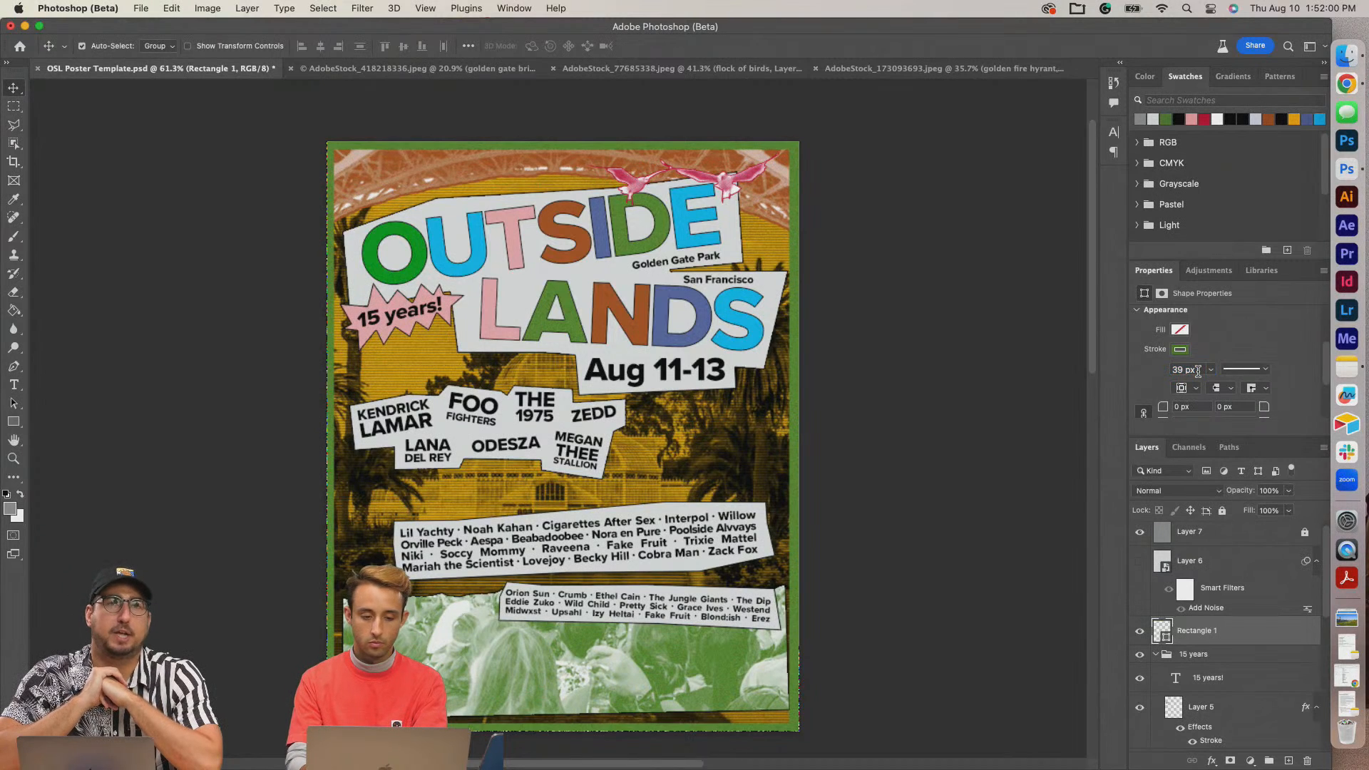
click(1198, 370)
key(Return)
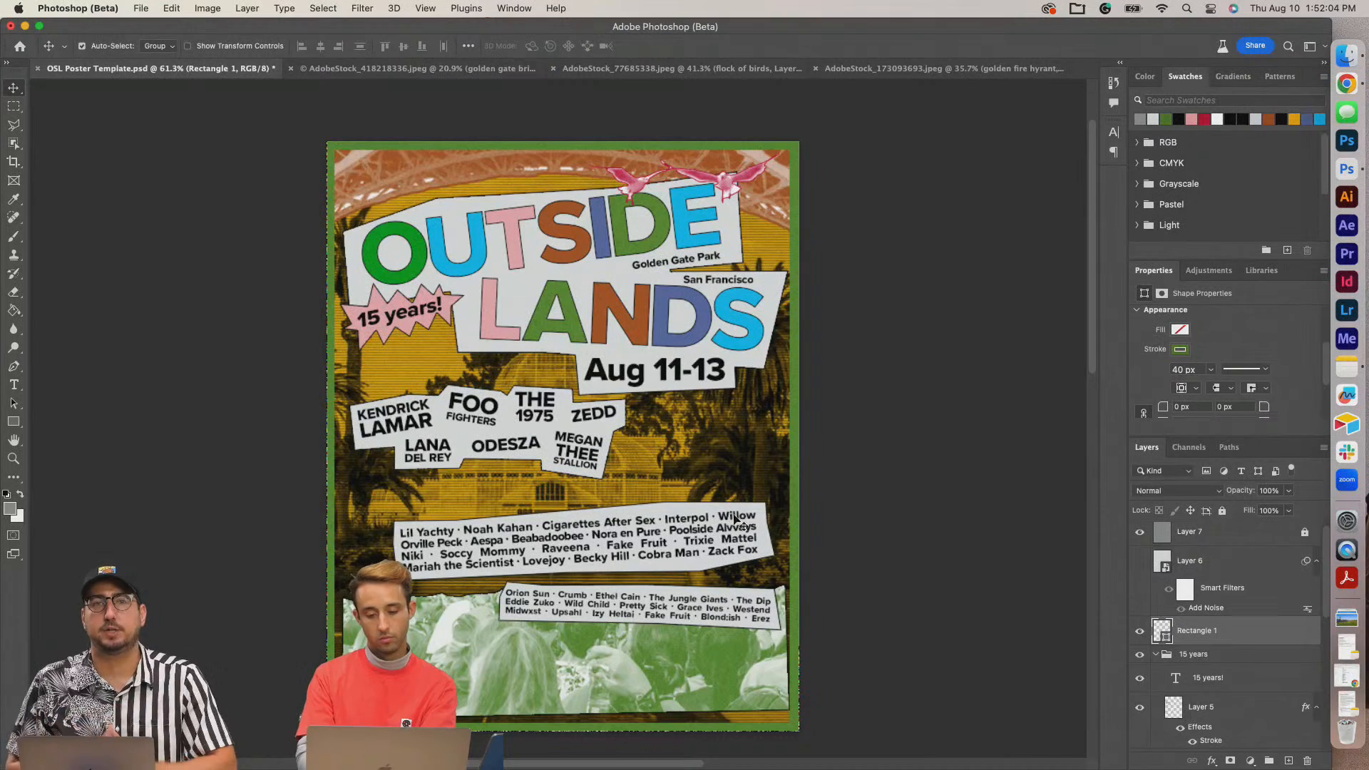
click(869, 470)
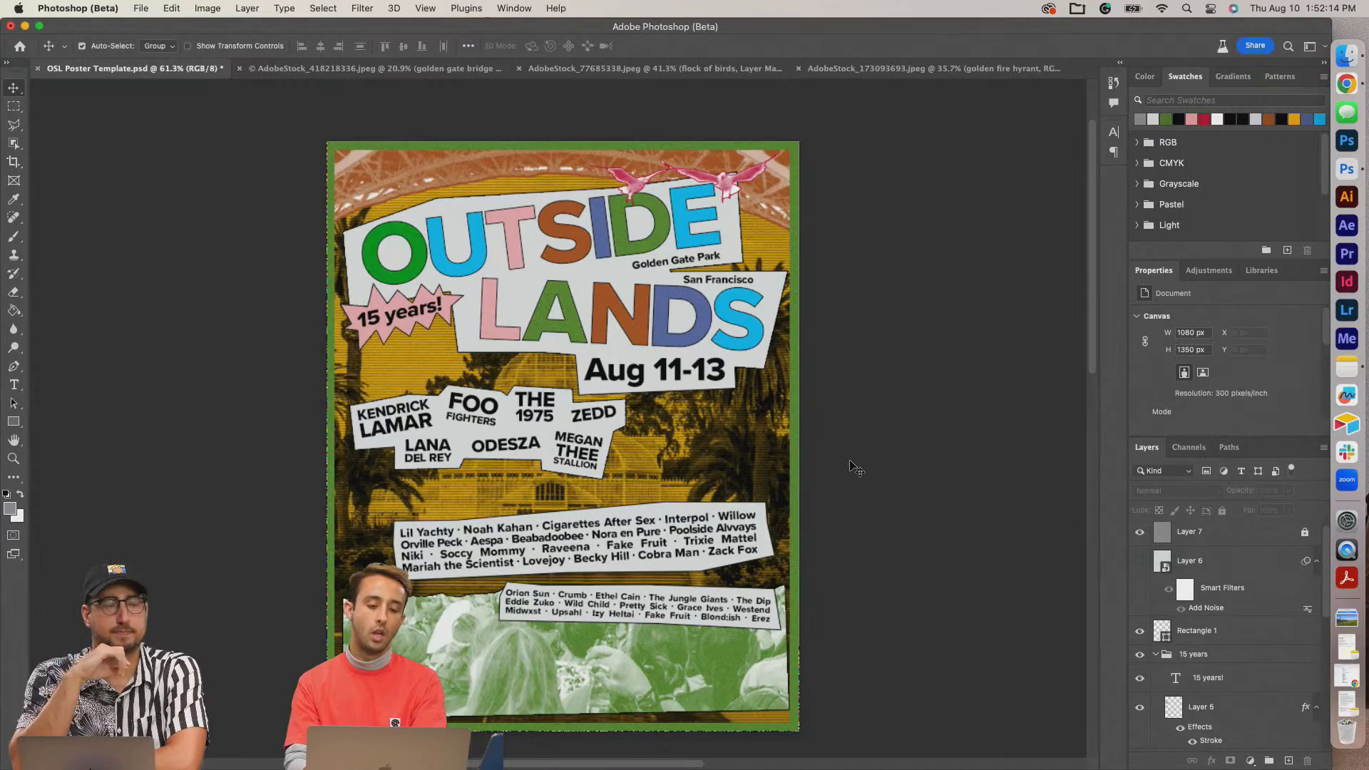
Look at the official Outside Lands 2023 lineup poster in Chrome and return to Photoshop.
key(super+Tab)
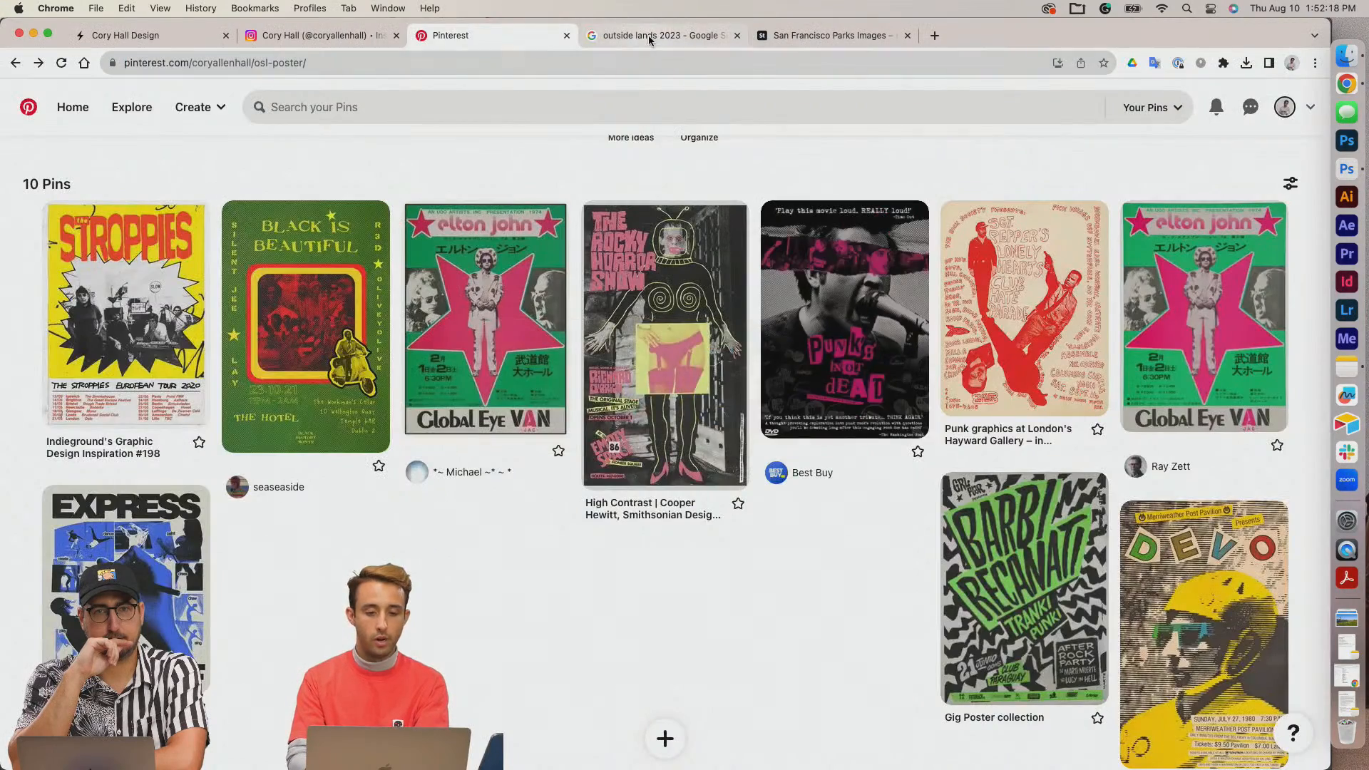
click(648, 36)
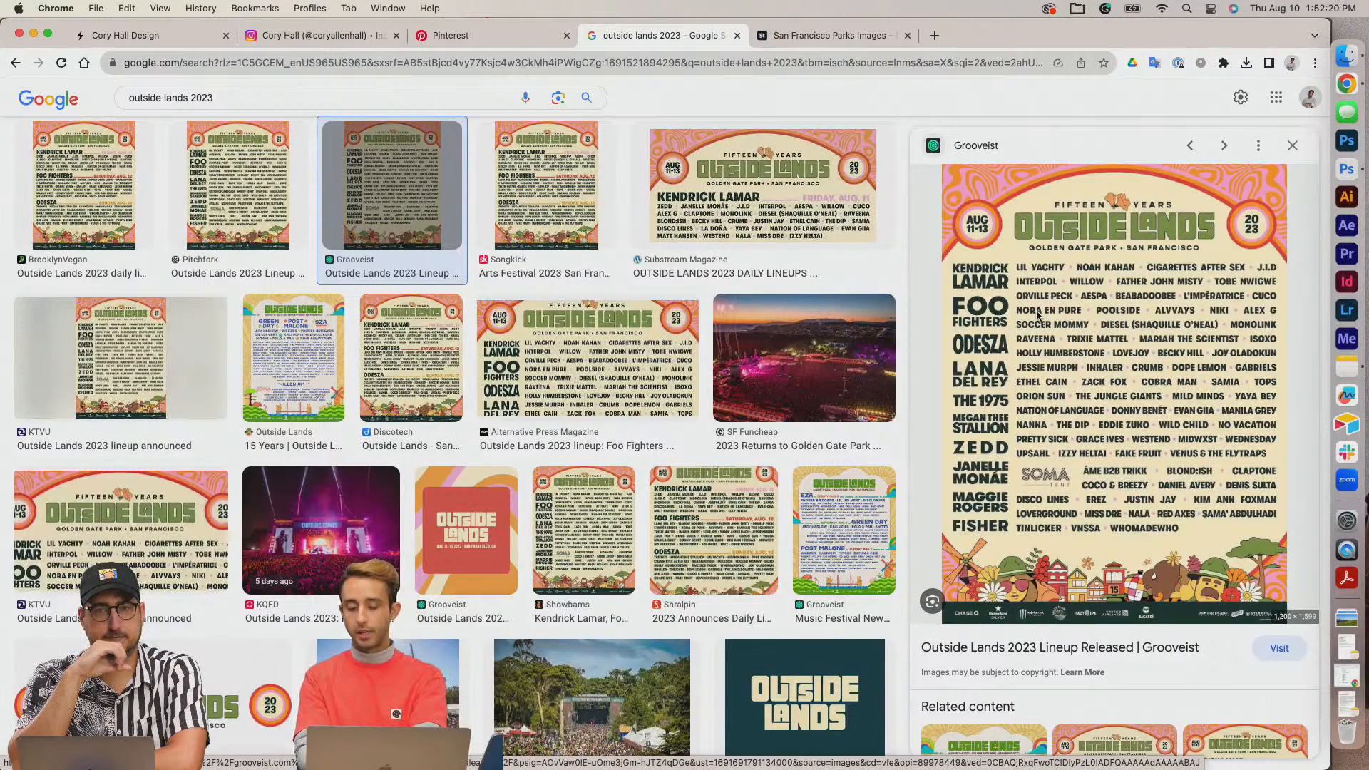
key(super+Tab)
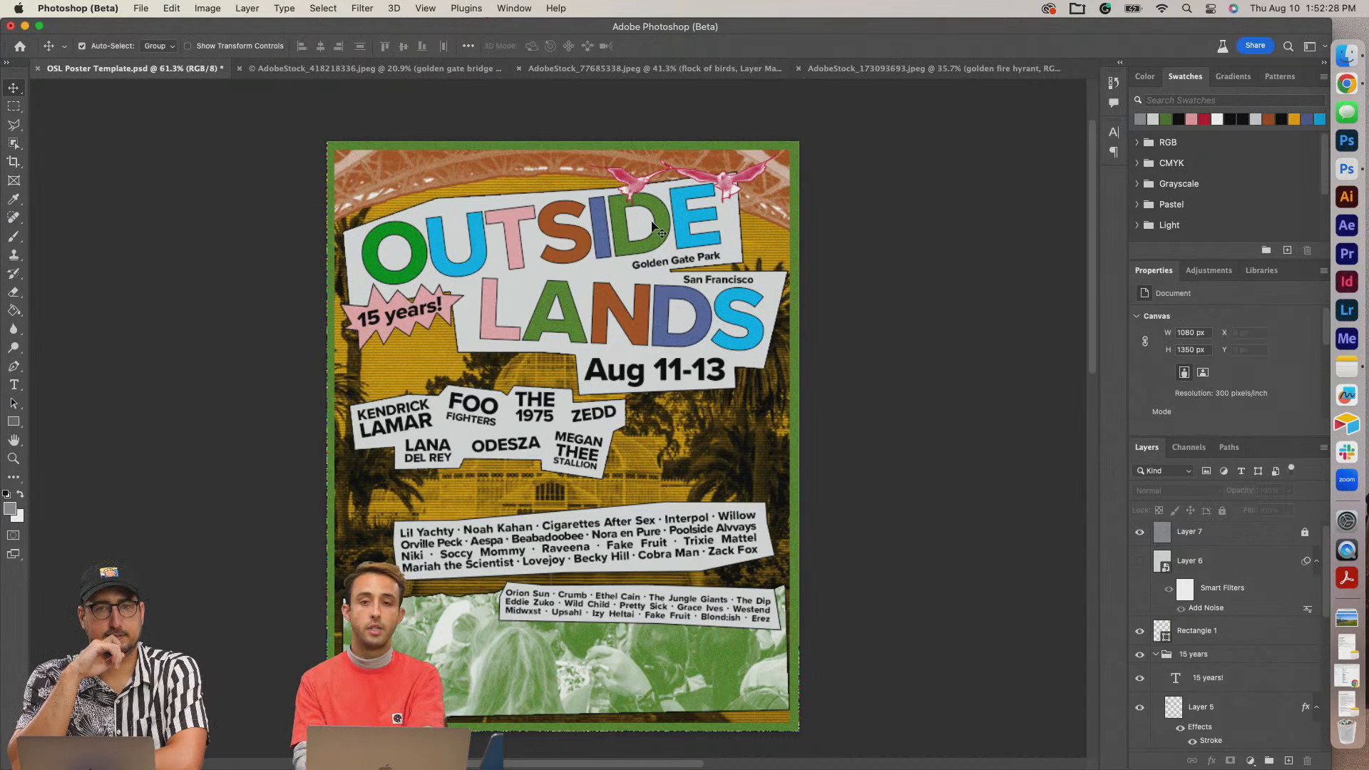
In the conservatory photo document, hide the upper bridge layer and compare the photo without and with the generated crowd.
key(ctrl+Tab)
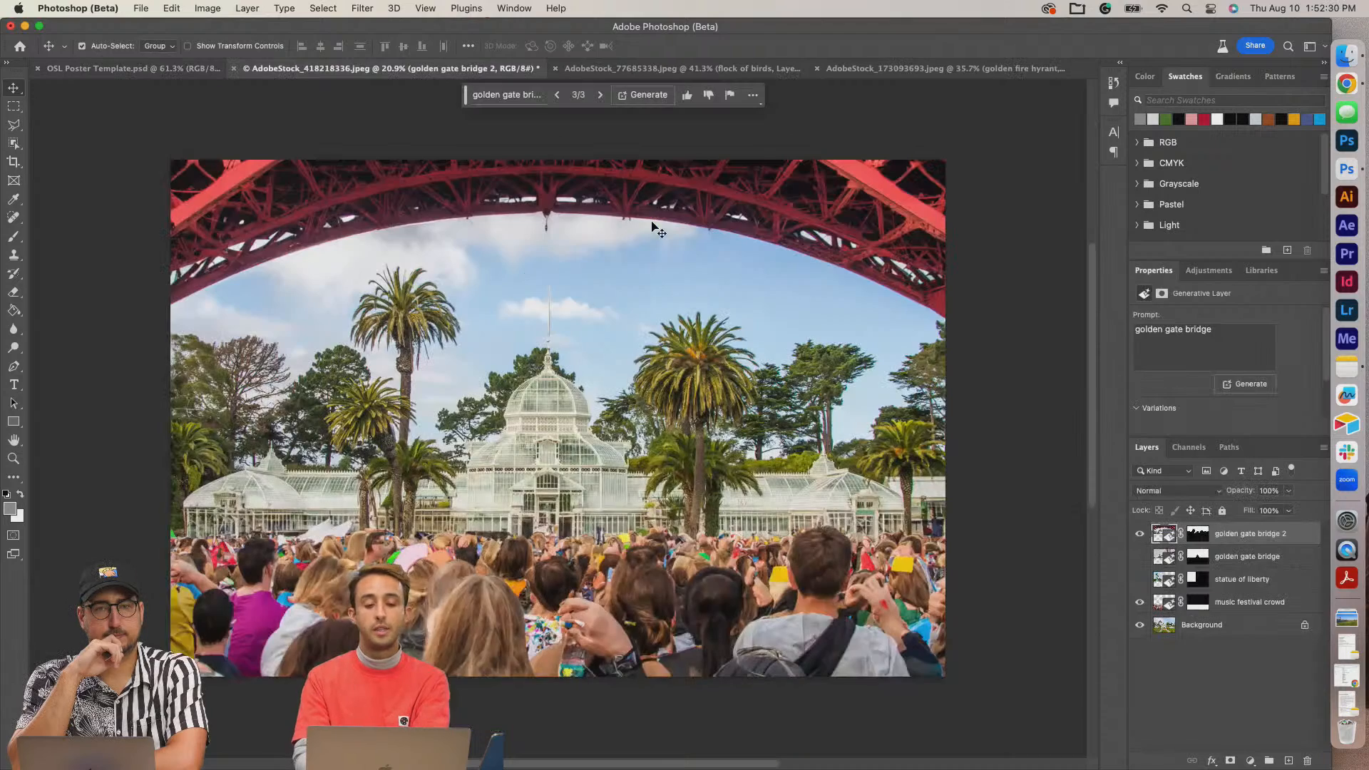
click(1140, 534)
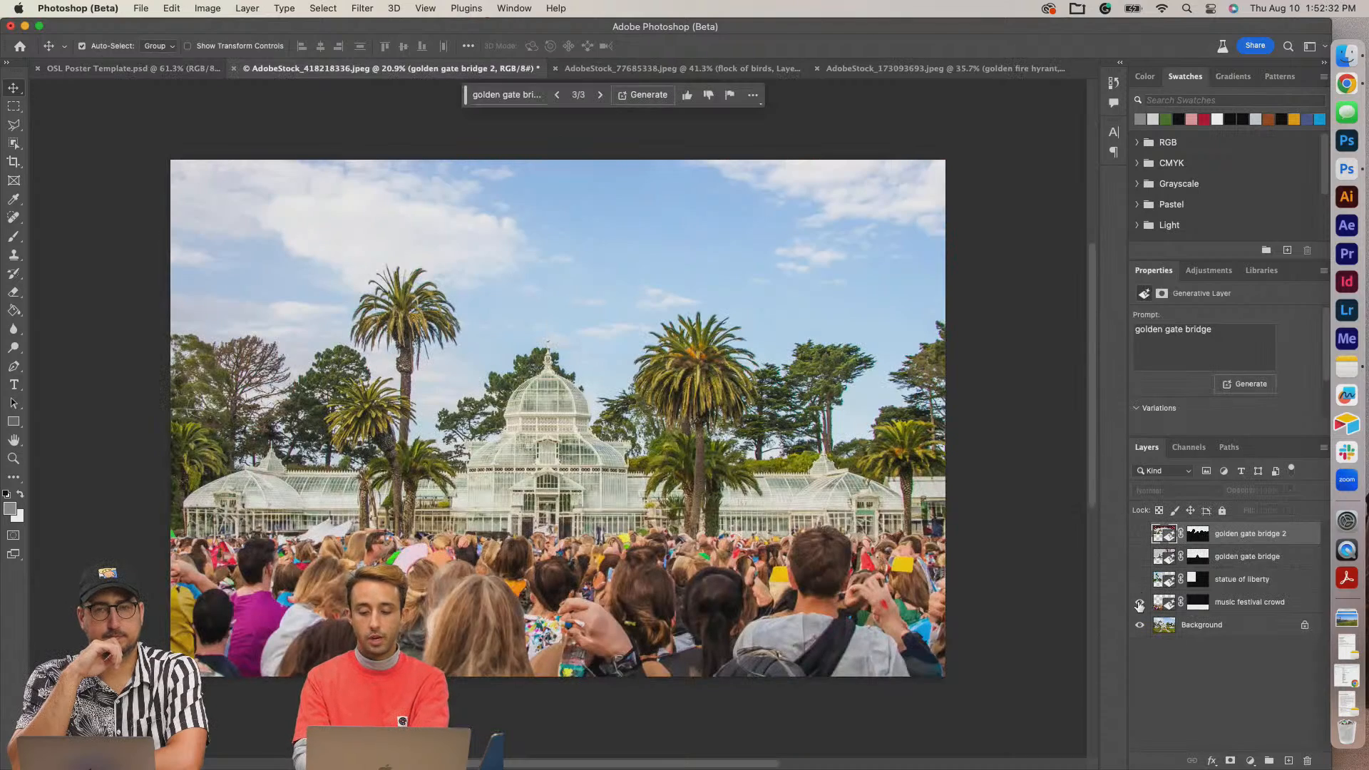
click(1139, 603)
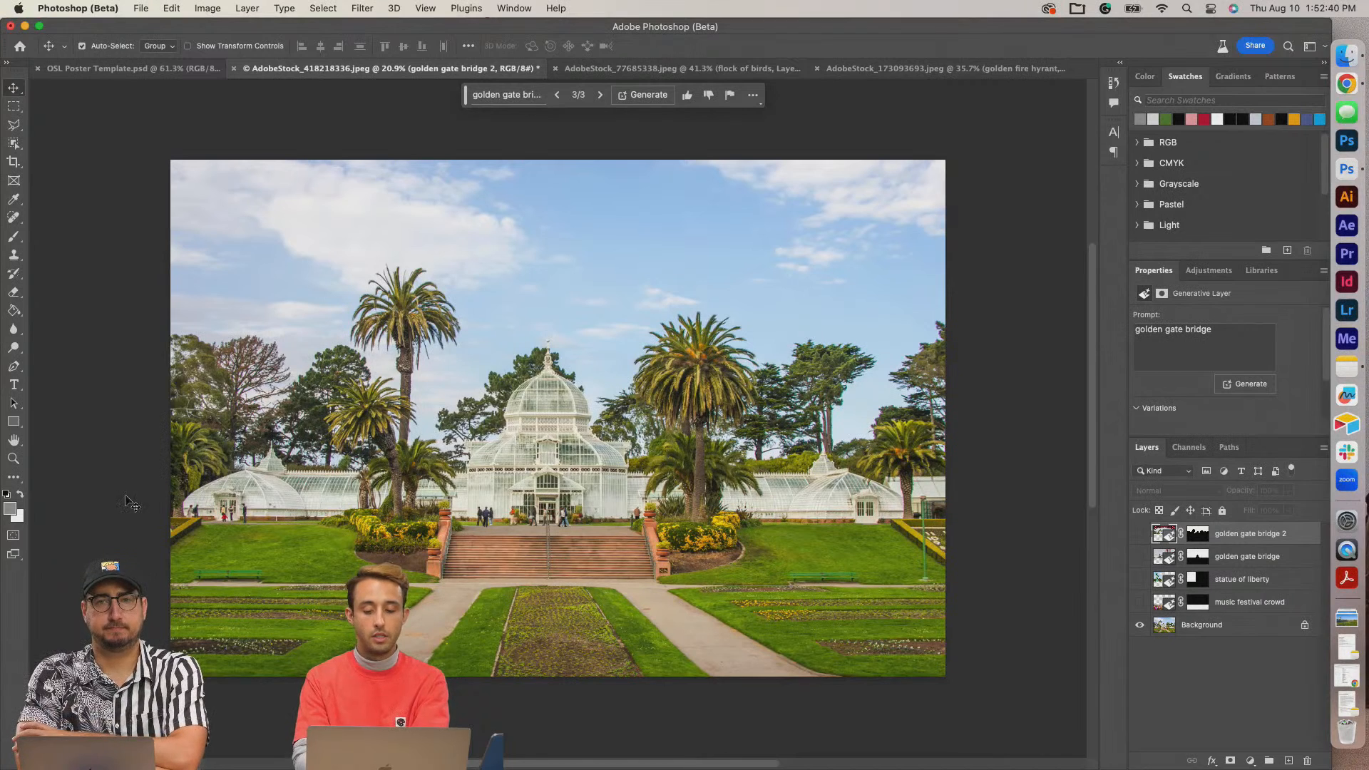
click(1139, 603)
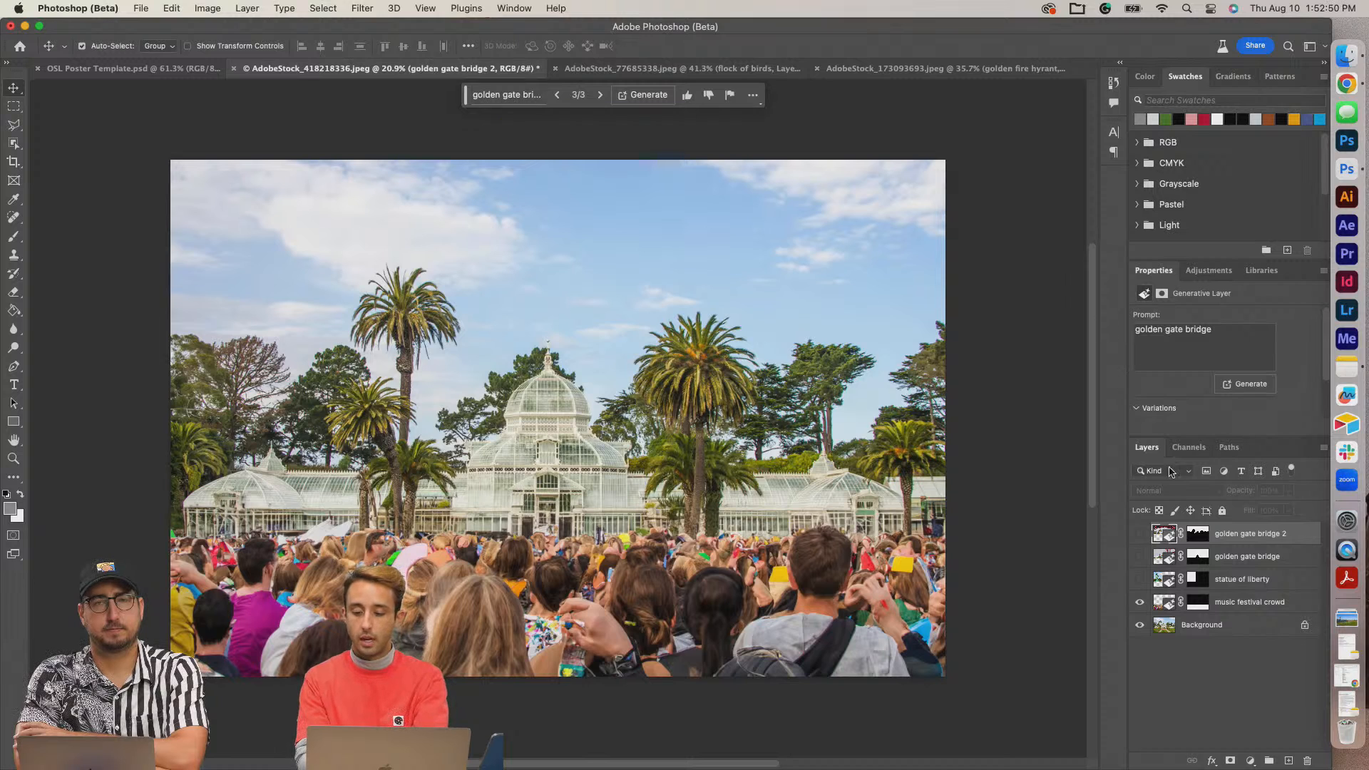
Compare the generated variations of the music festival crowd layer, ending on the first one.
click(1239, 603)
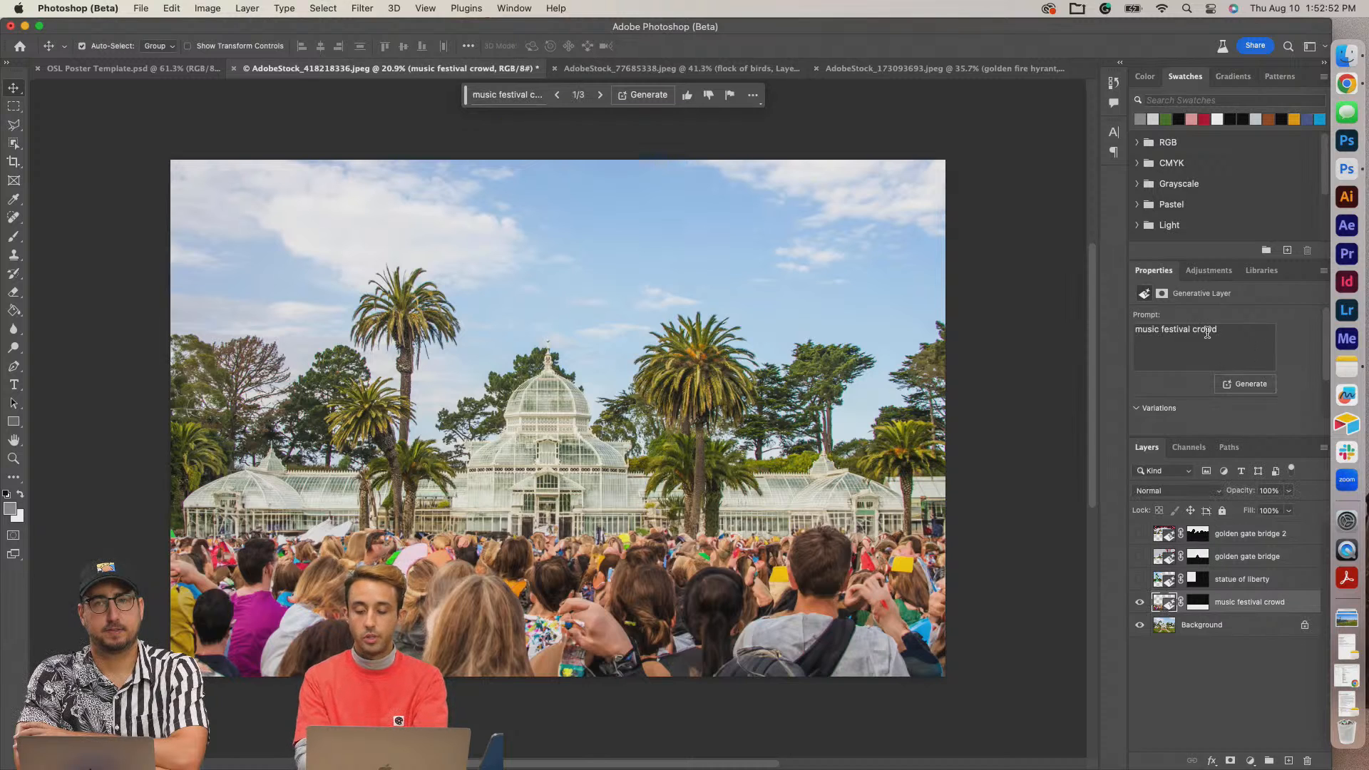
scroll(1294, 332, down, 2)
click(1203, 389)
click(1235, 387)
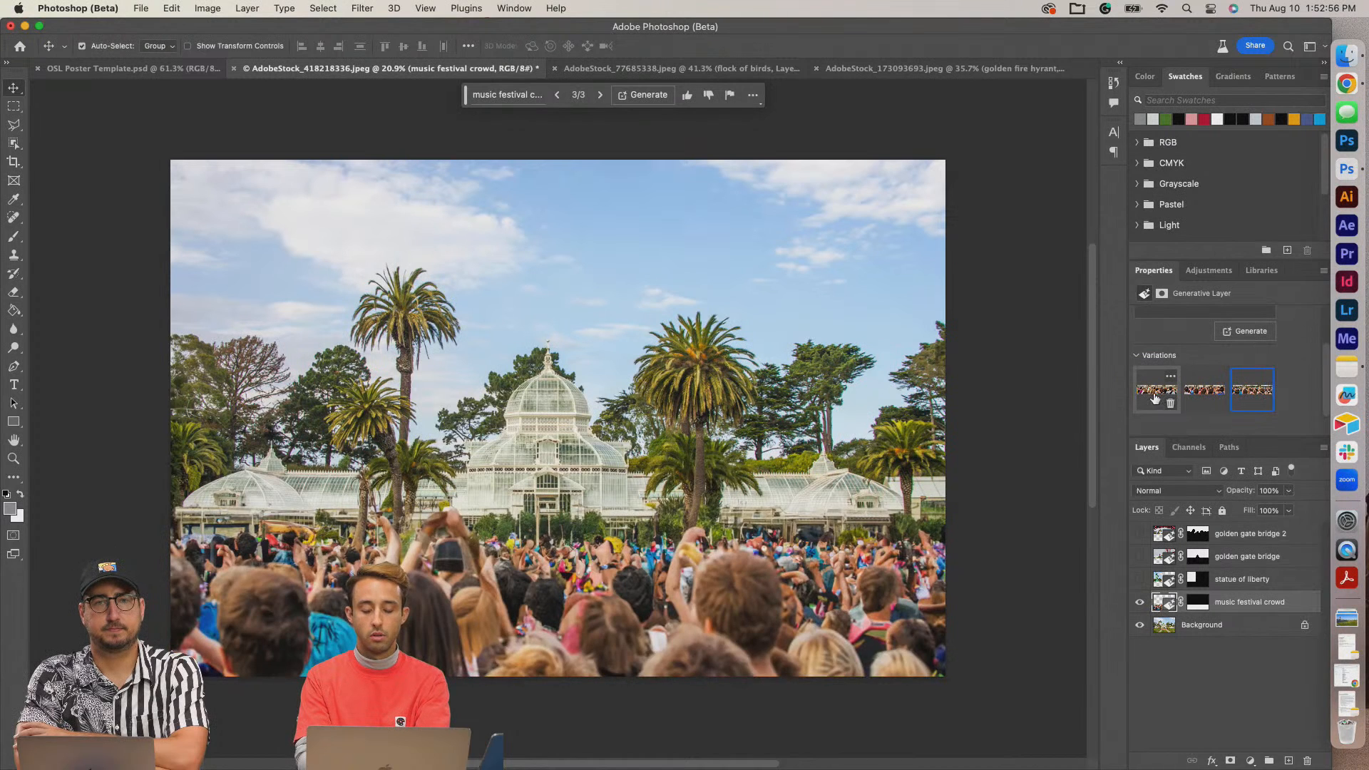
click(1156, 392)
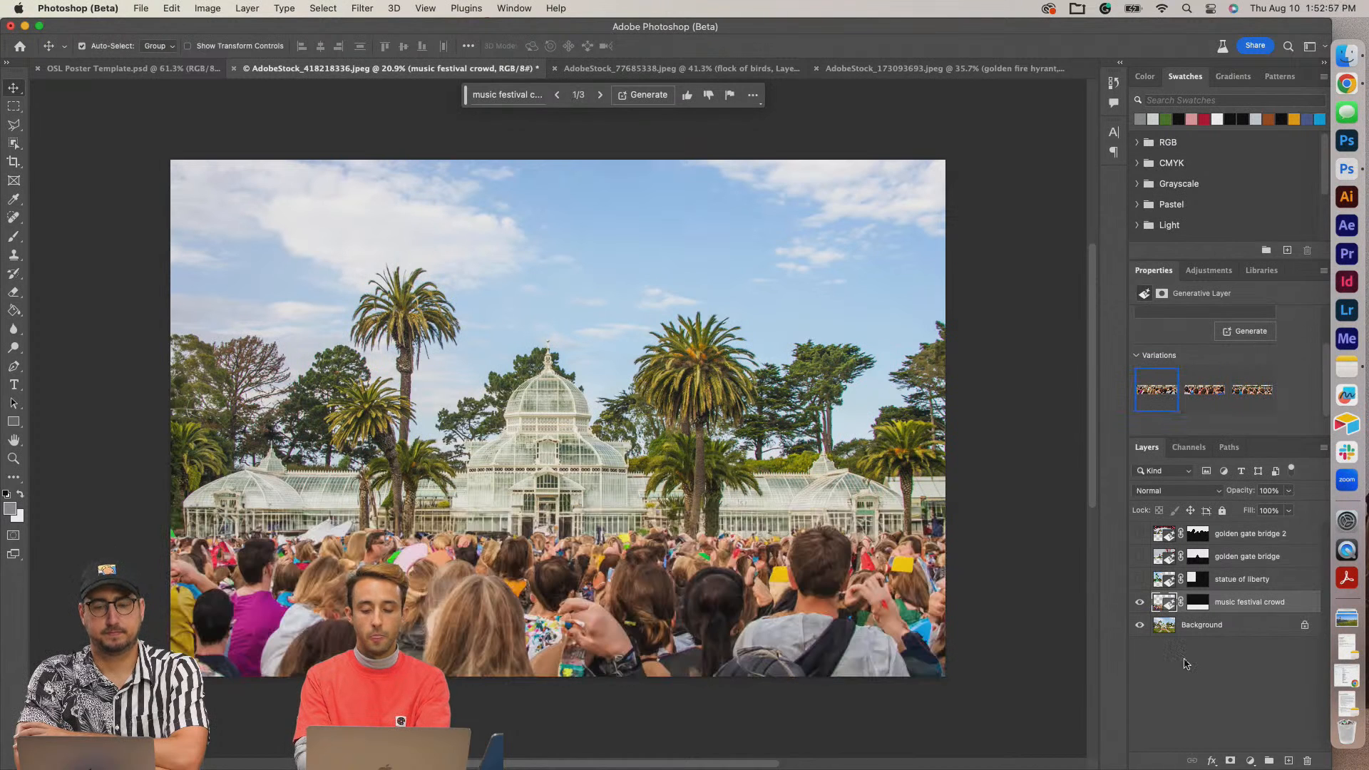
Preview the Statue of Liberty and both Golden Gate Bridge layers, leave the bridge arch version visible, and return to the poster document.
click(1139, 580)
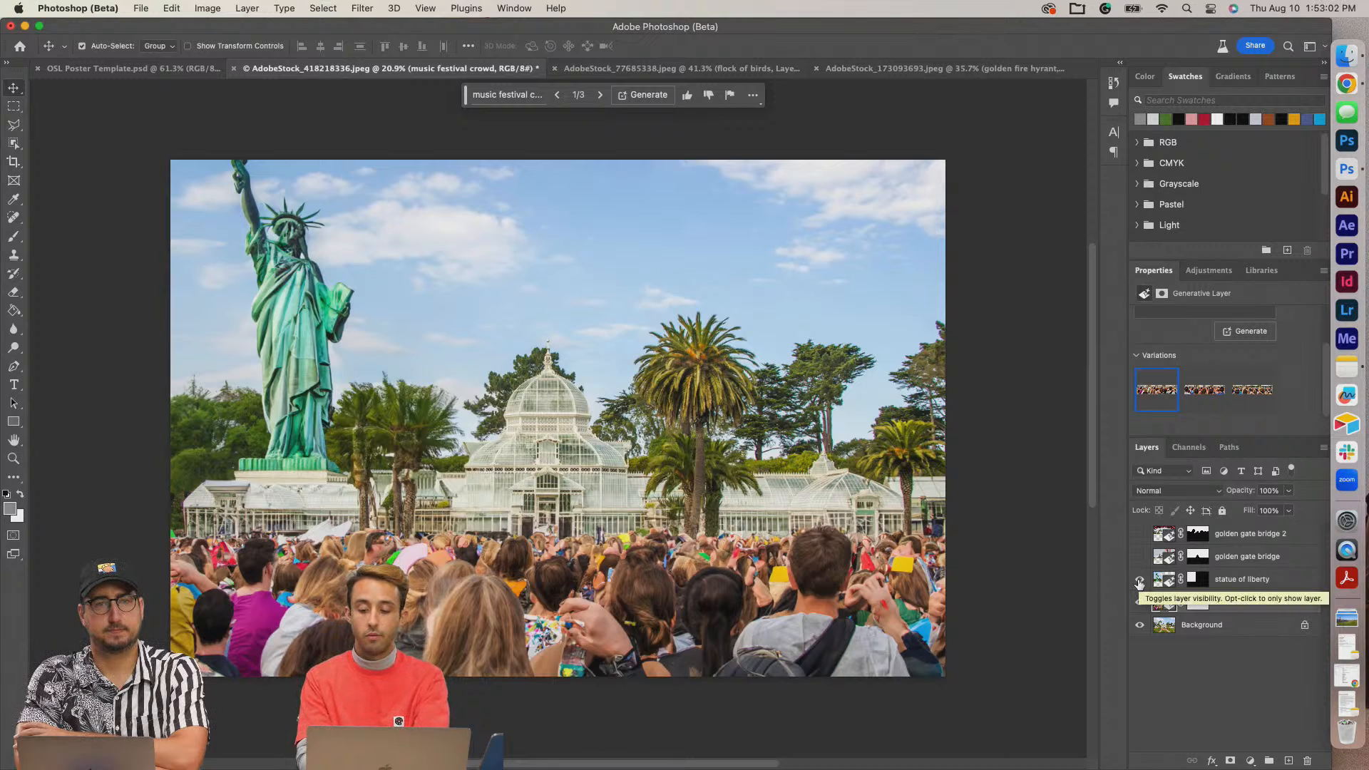
click(1140, 580)
click(1140, 557)
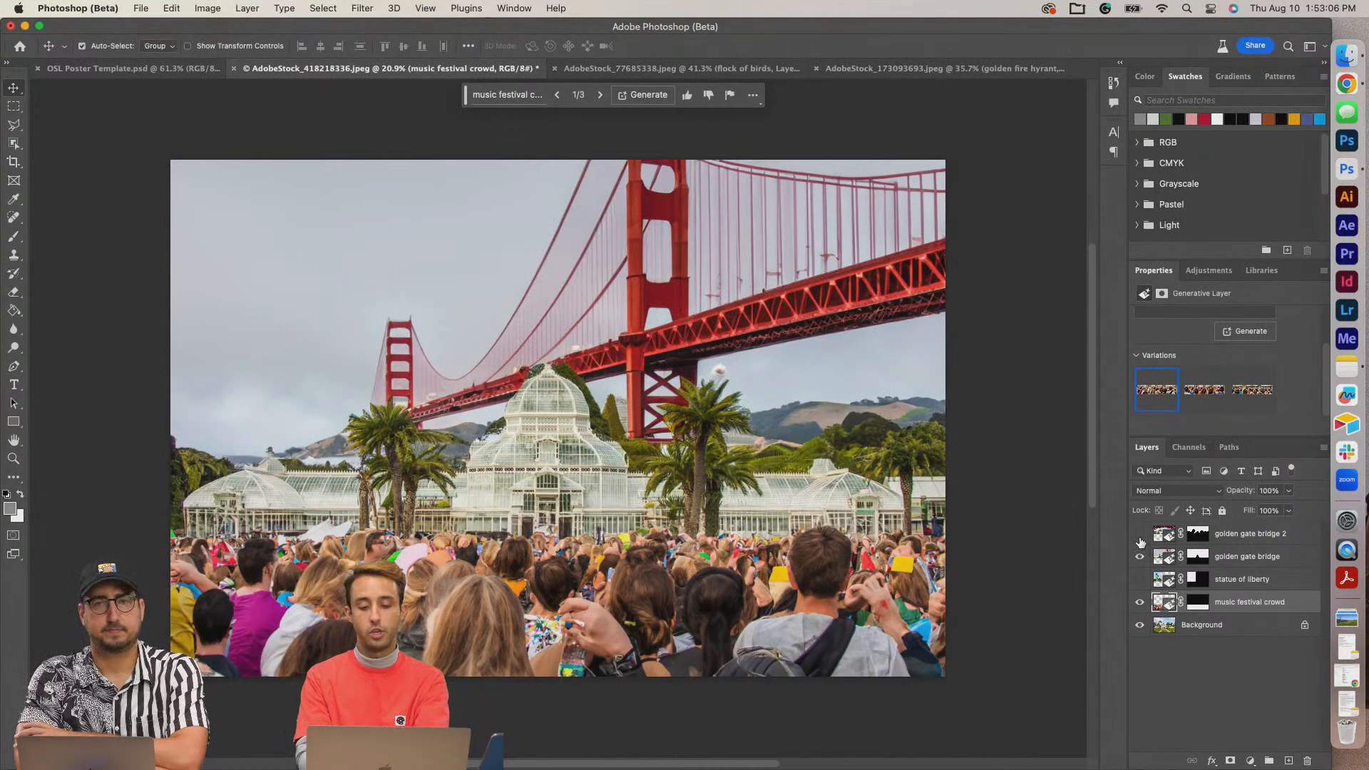
click(1139, 534)
click(1139, 557)
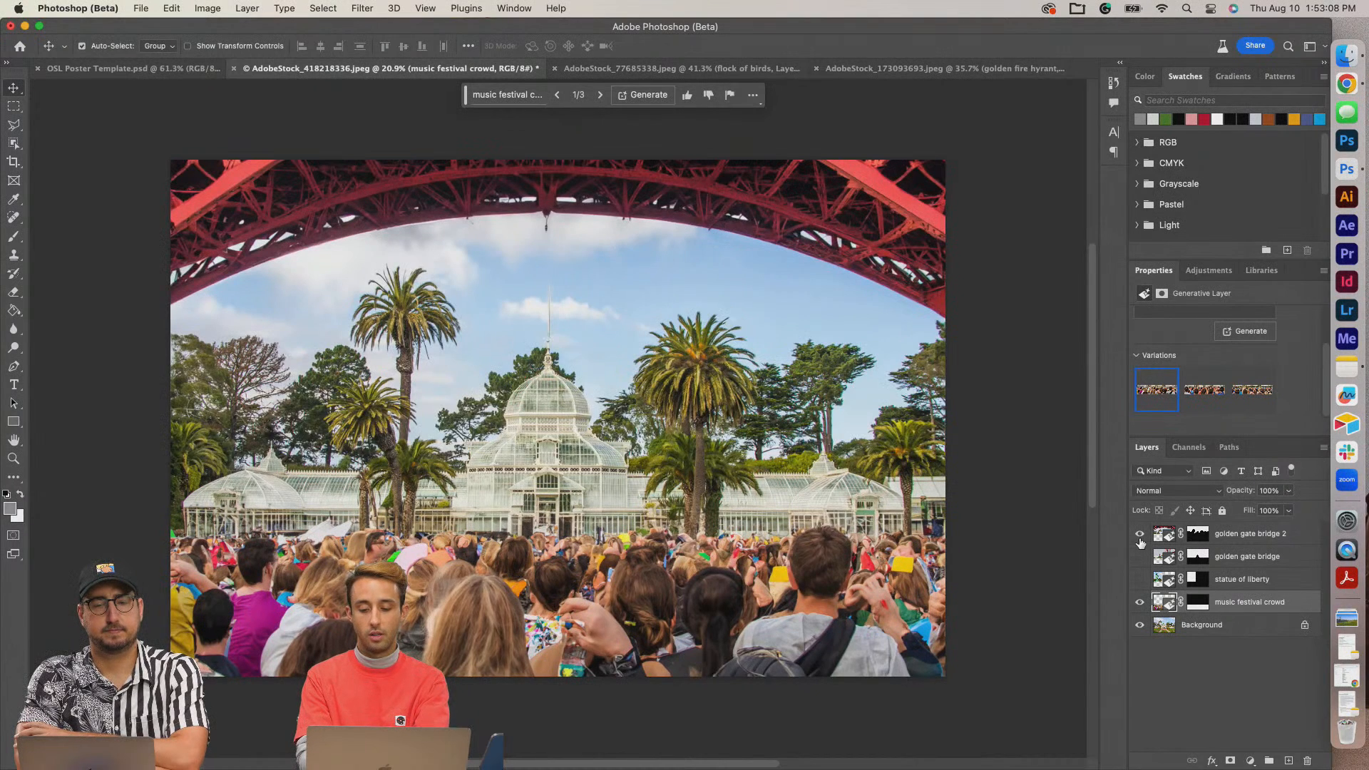
click(1244, 542)
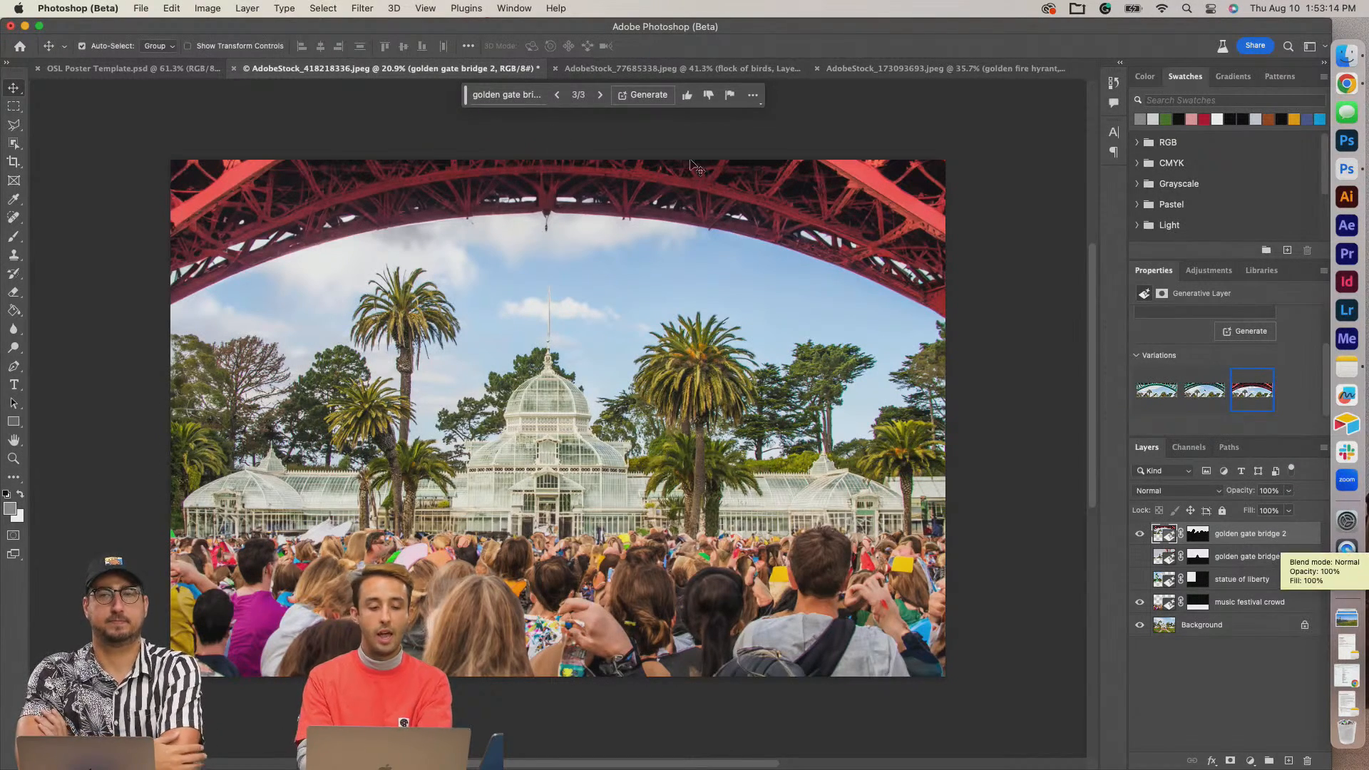
click(185, 69)
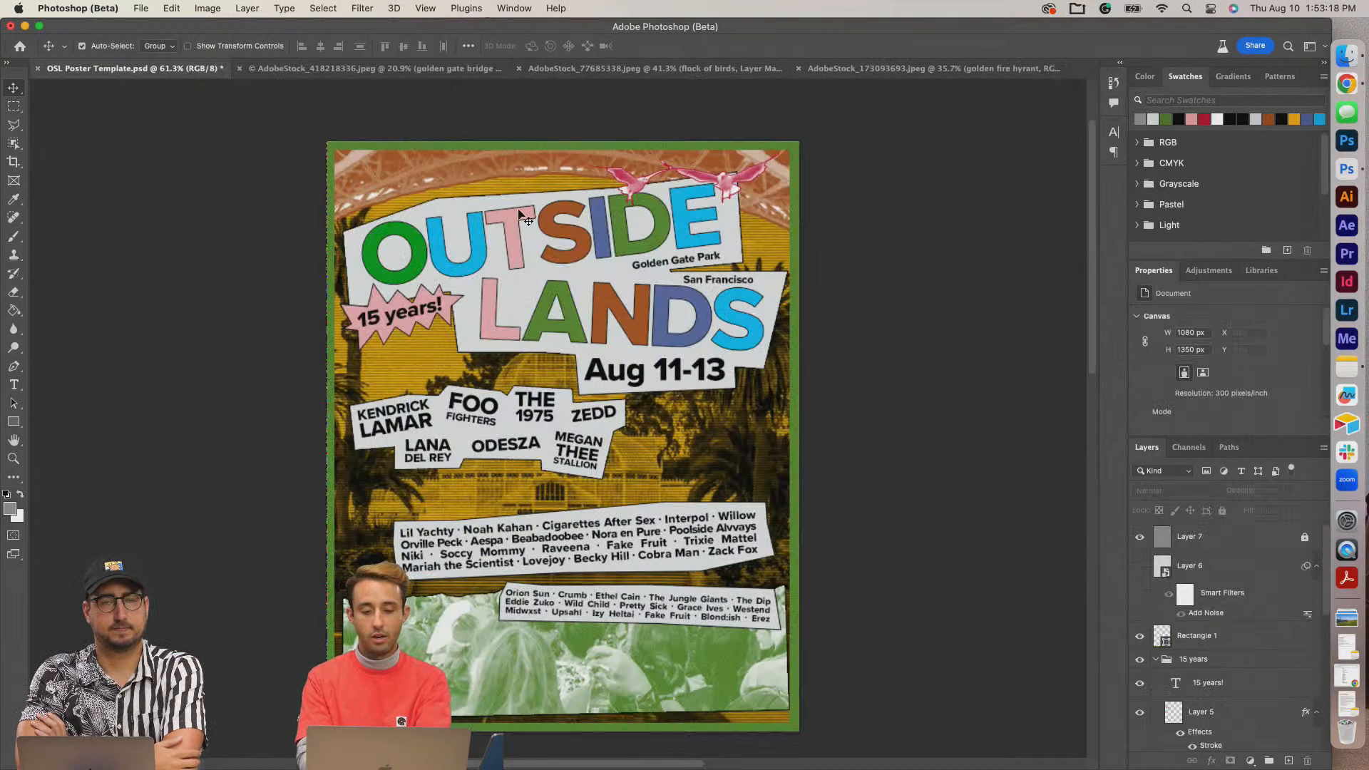
Review the lineup image results and the Pinterest poster inspiration board in Chrome, and return to Photoshop.
click(1347, 83)
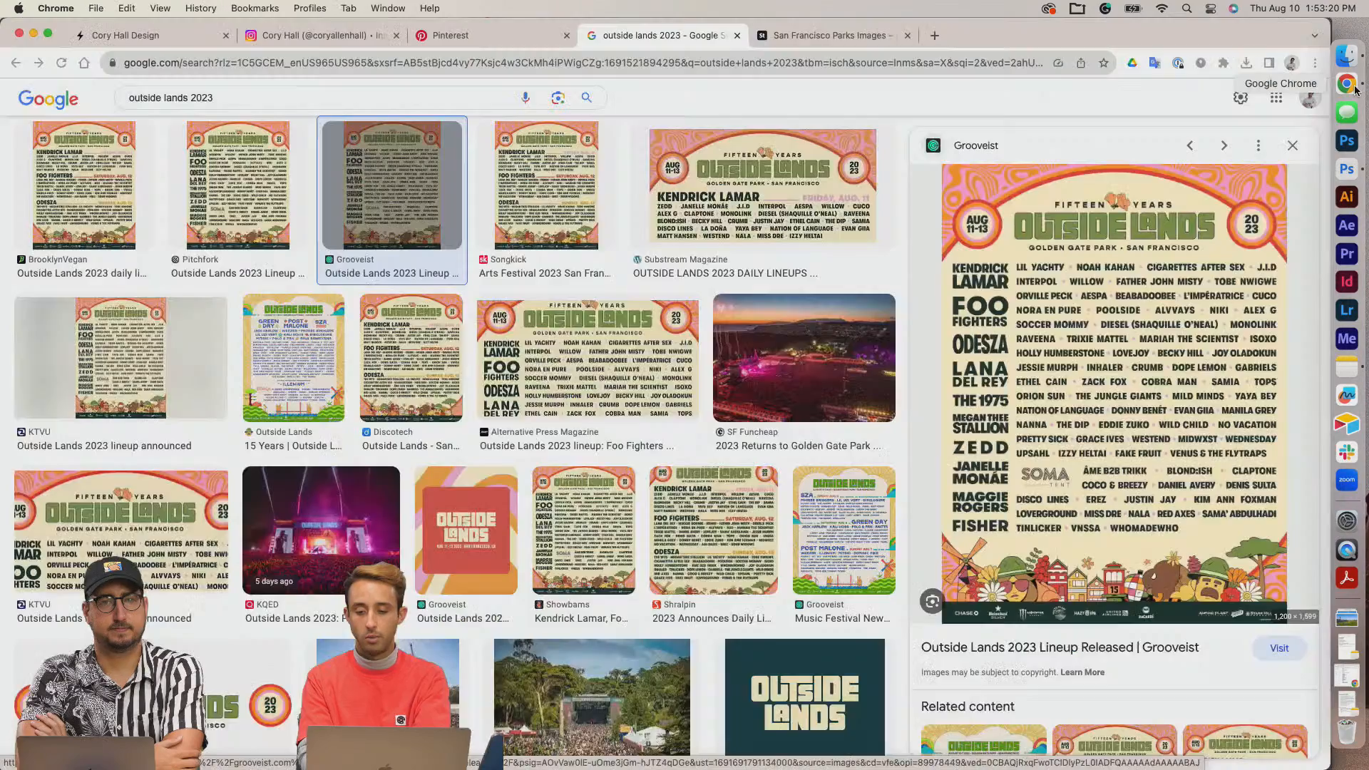
key(ctrl+Tab)
key(ctrl+shift+Tab)
key(ctrl+shift+Tab)
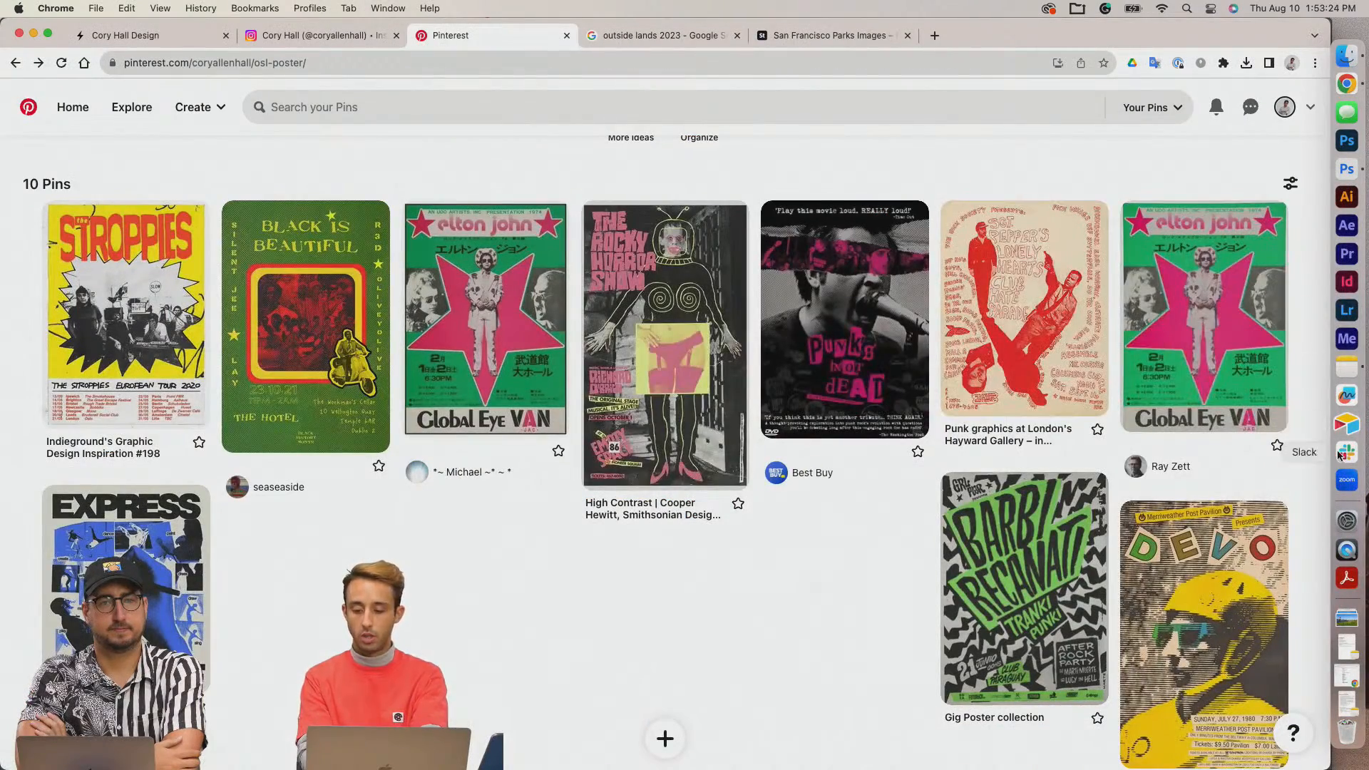
click(1347, 172)
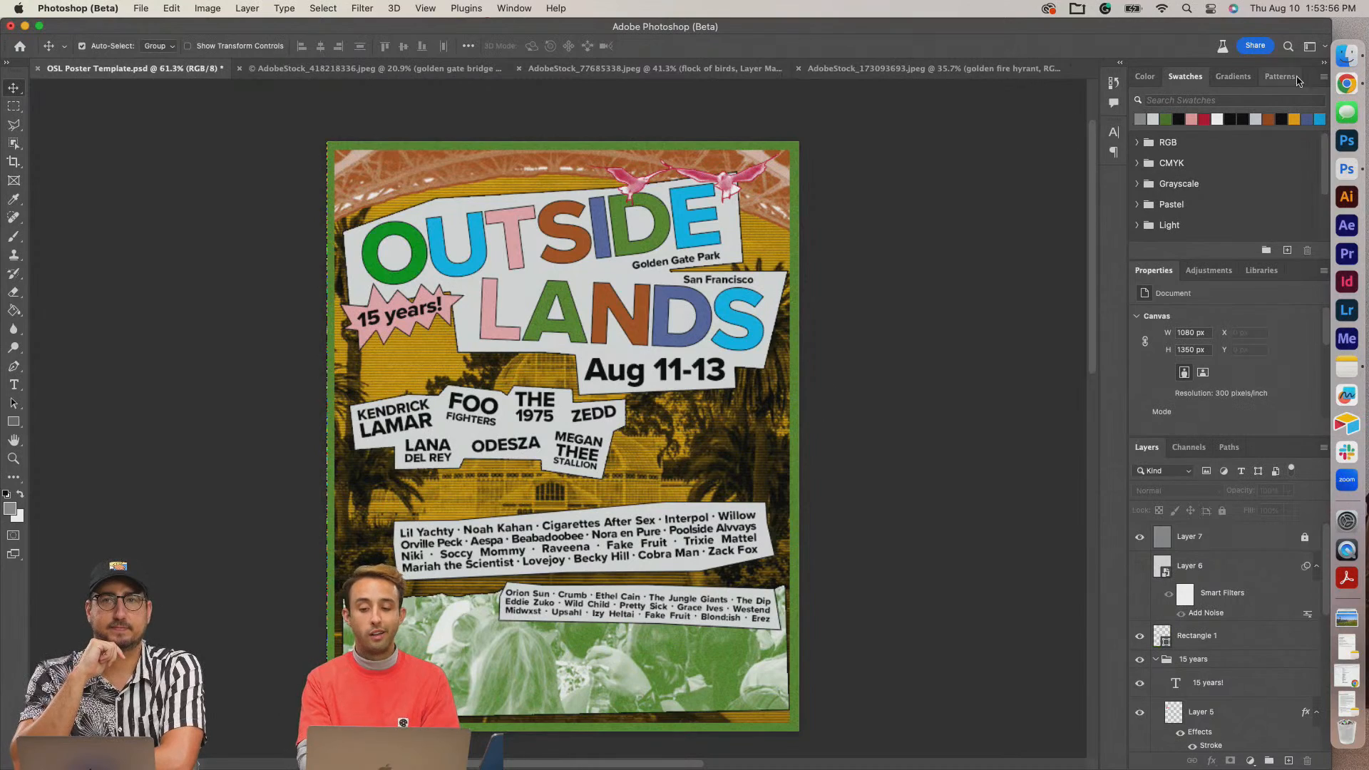
View the designer's Instagram profile and the Pinterest inspiration board in Chrome, and switch back to Photoshop.
click(1347, 83)
click(332, 38)
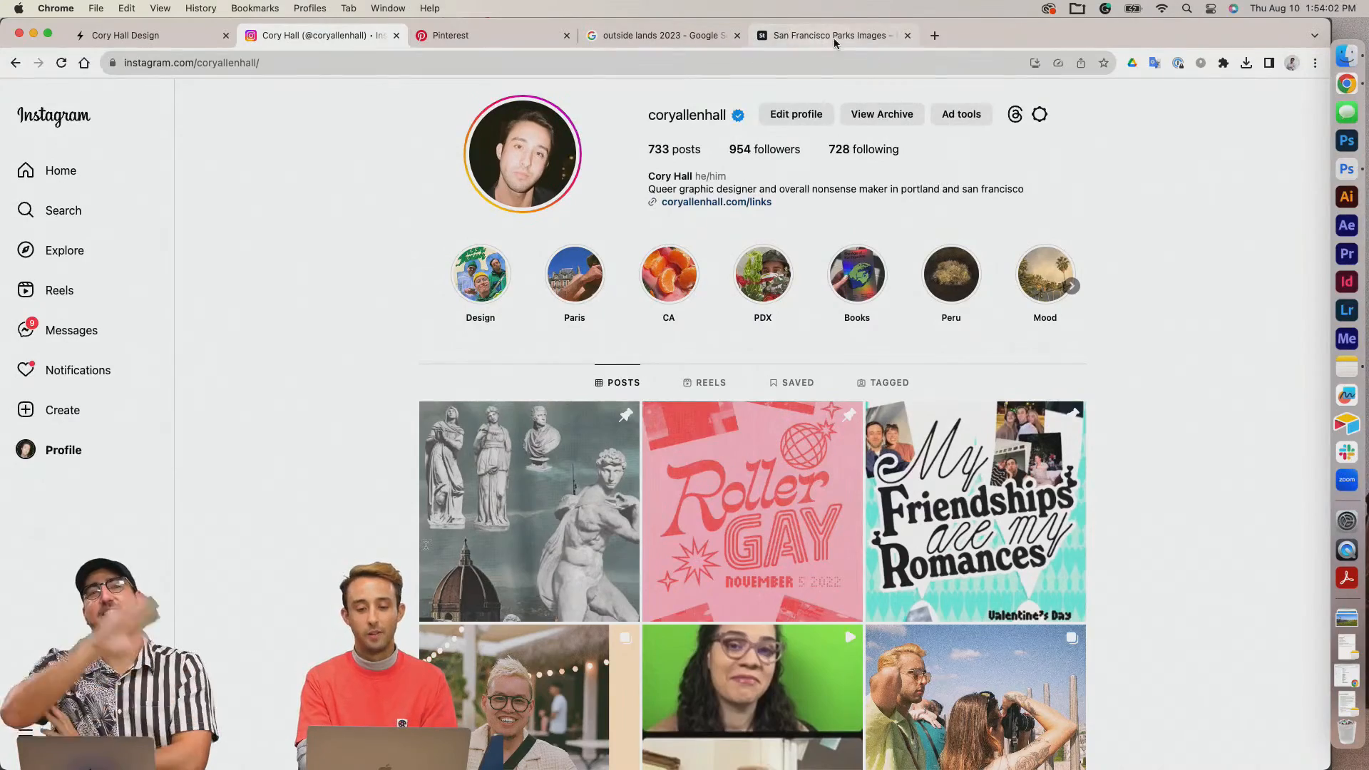
click(492, 35)
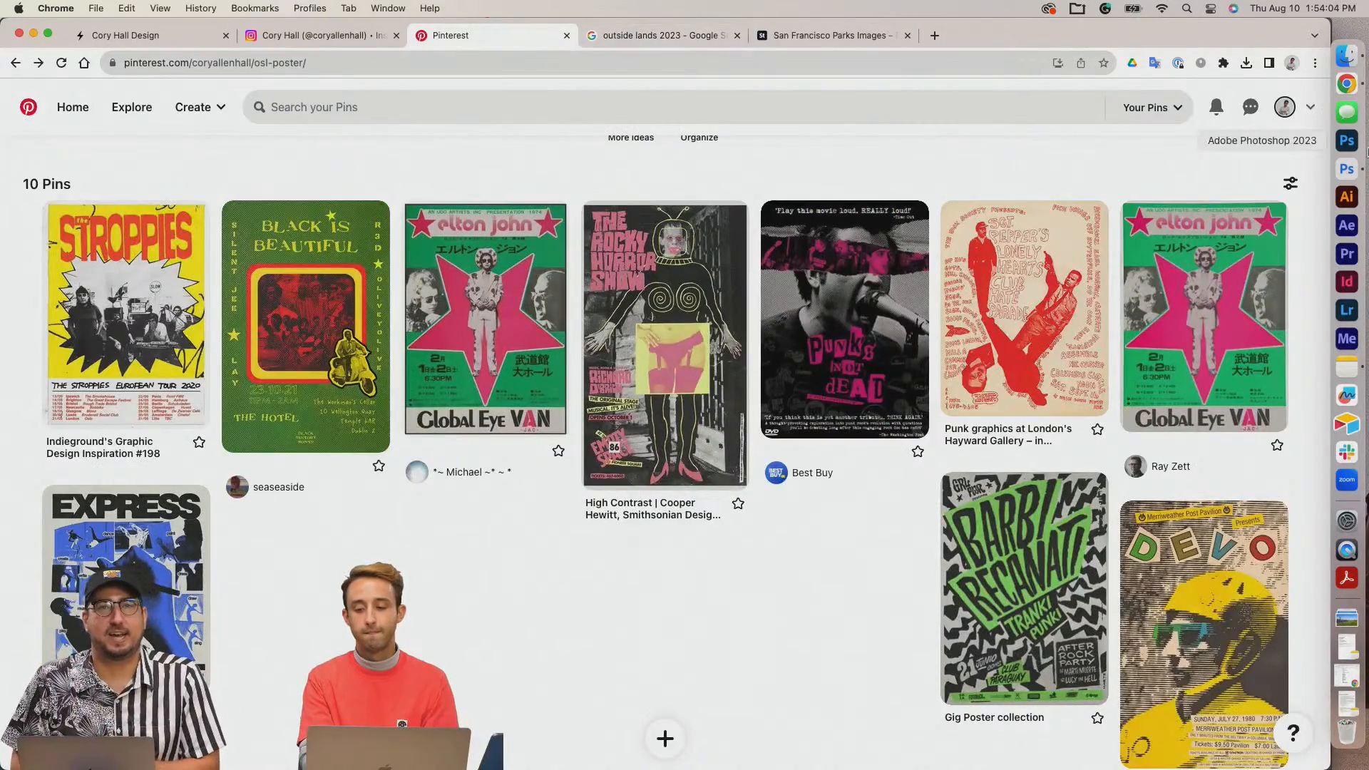
click(1352, 169)
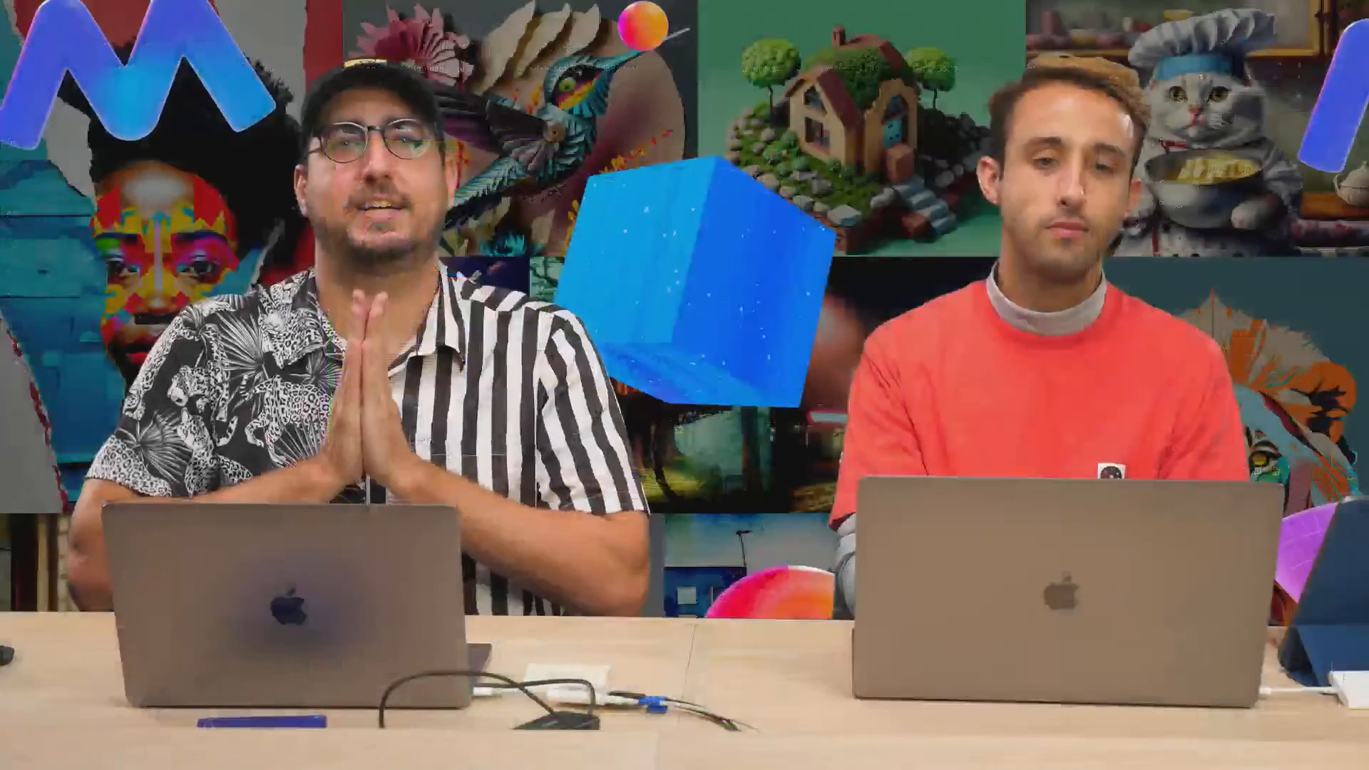